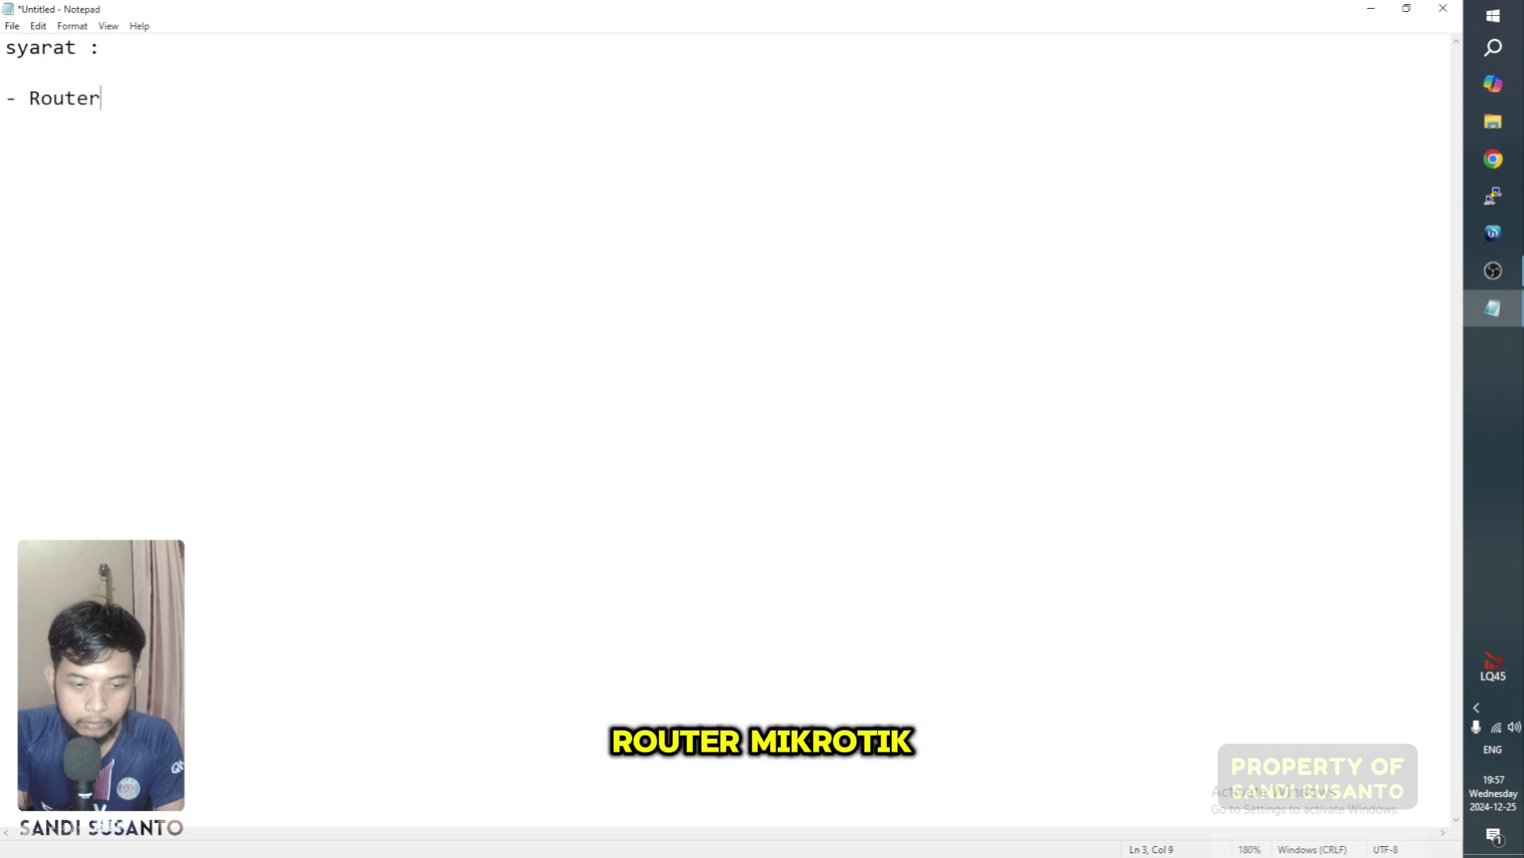
Step: Add the lines Router mikrotik, - Acesspoint, Laptop, - winbox and - Chrome to the Notepad list
text(mikro)
key(Return)
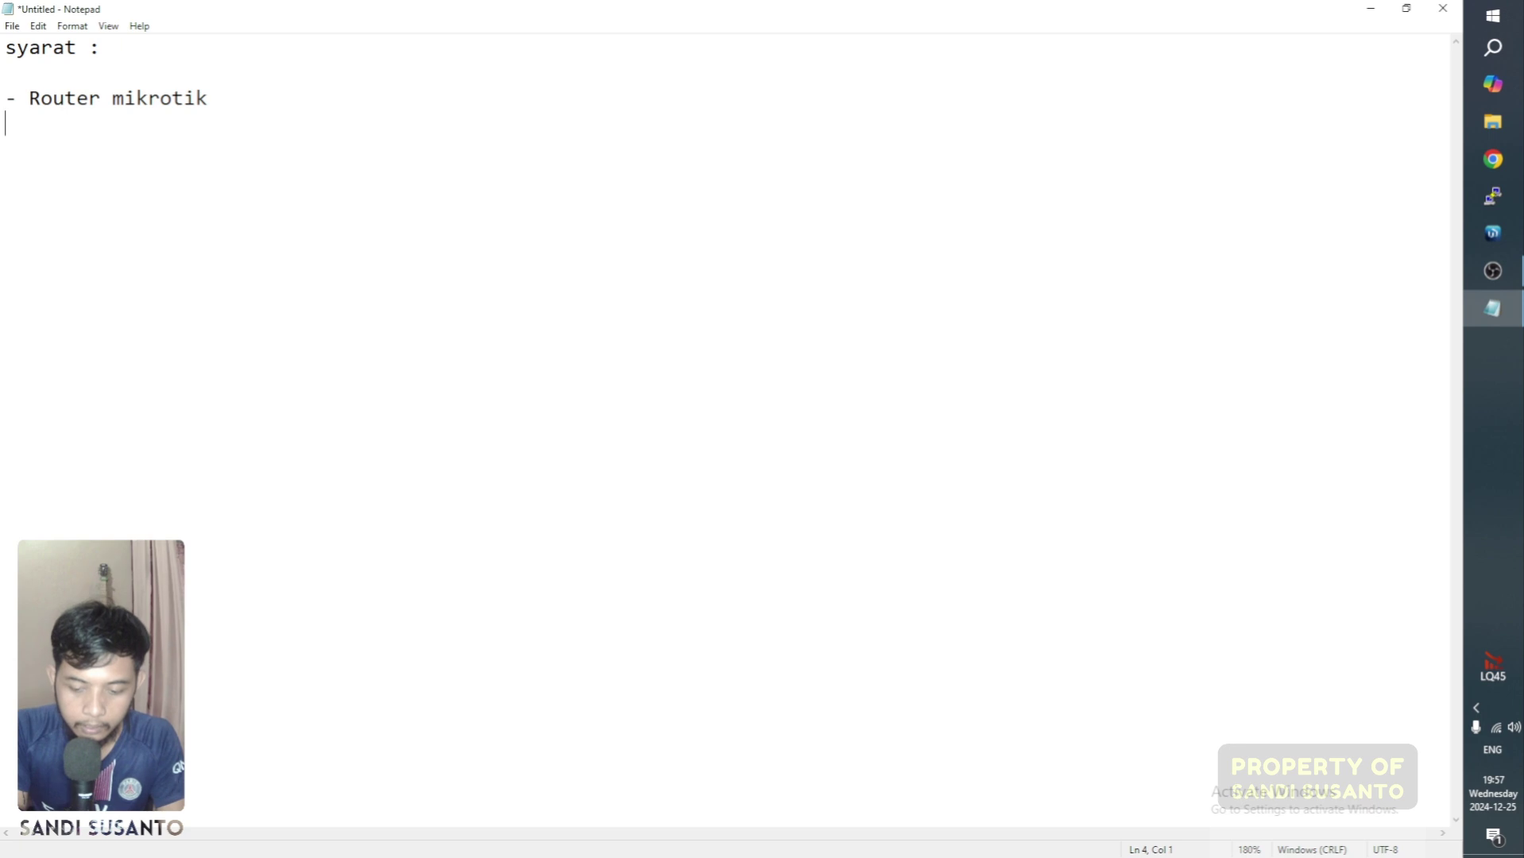
text(- Acesspoint)
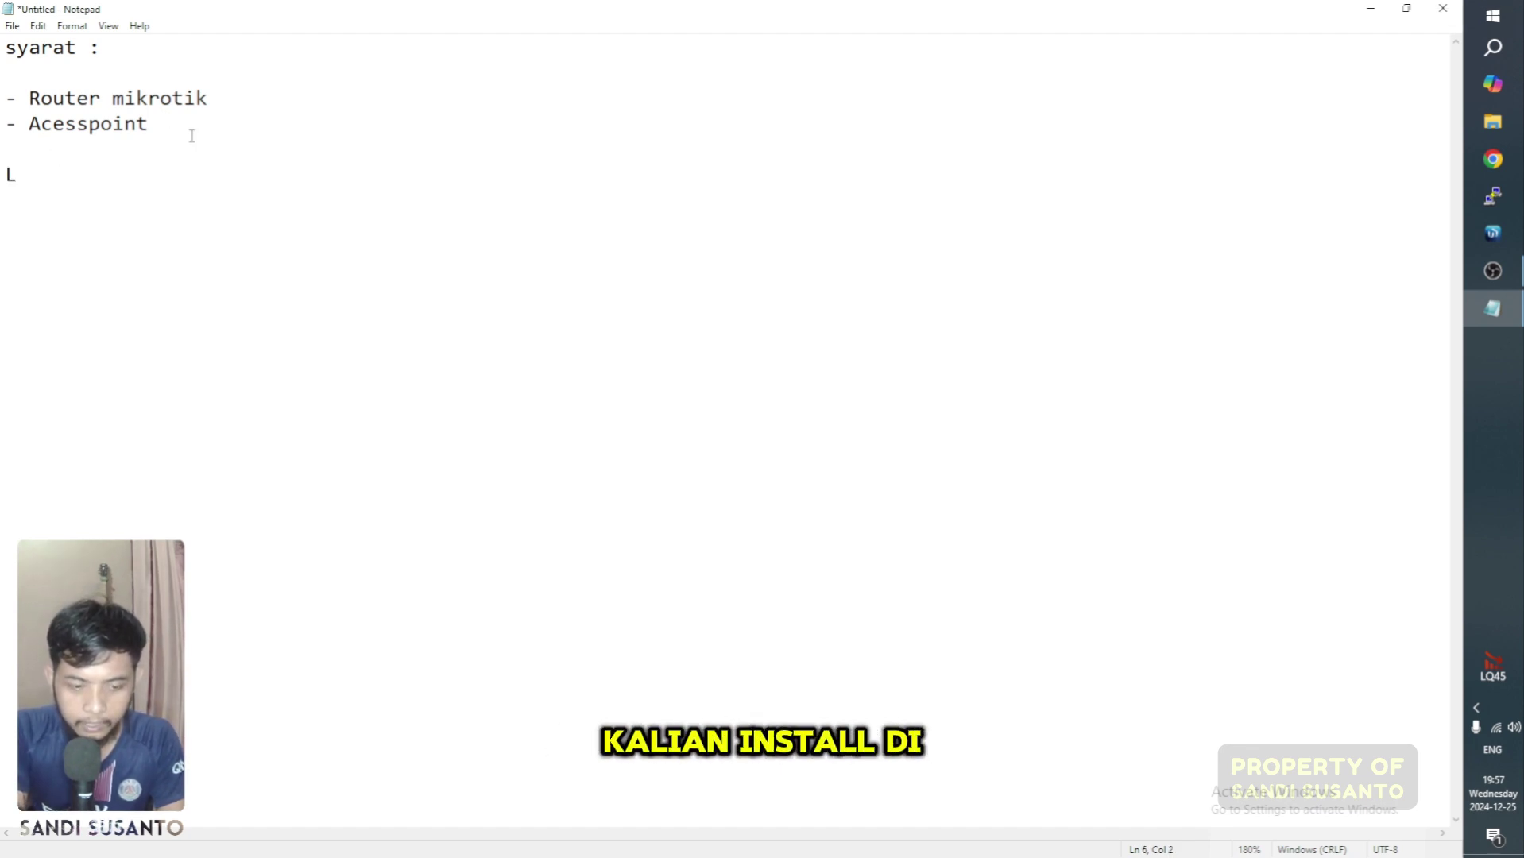
text(aptop)
key(Return)
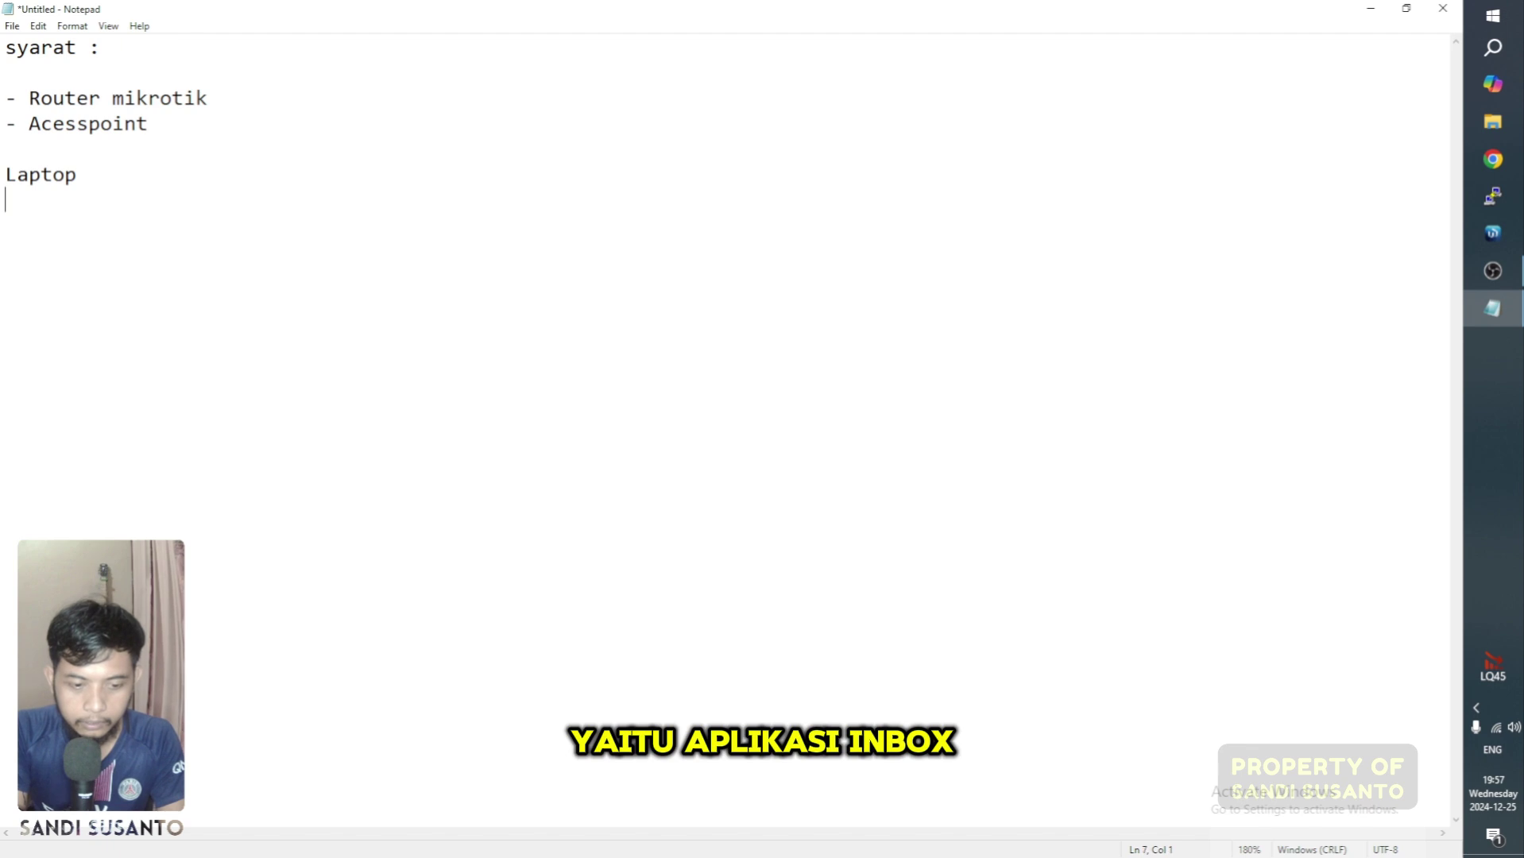
text(winbox)
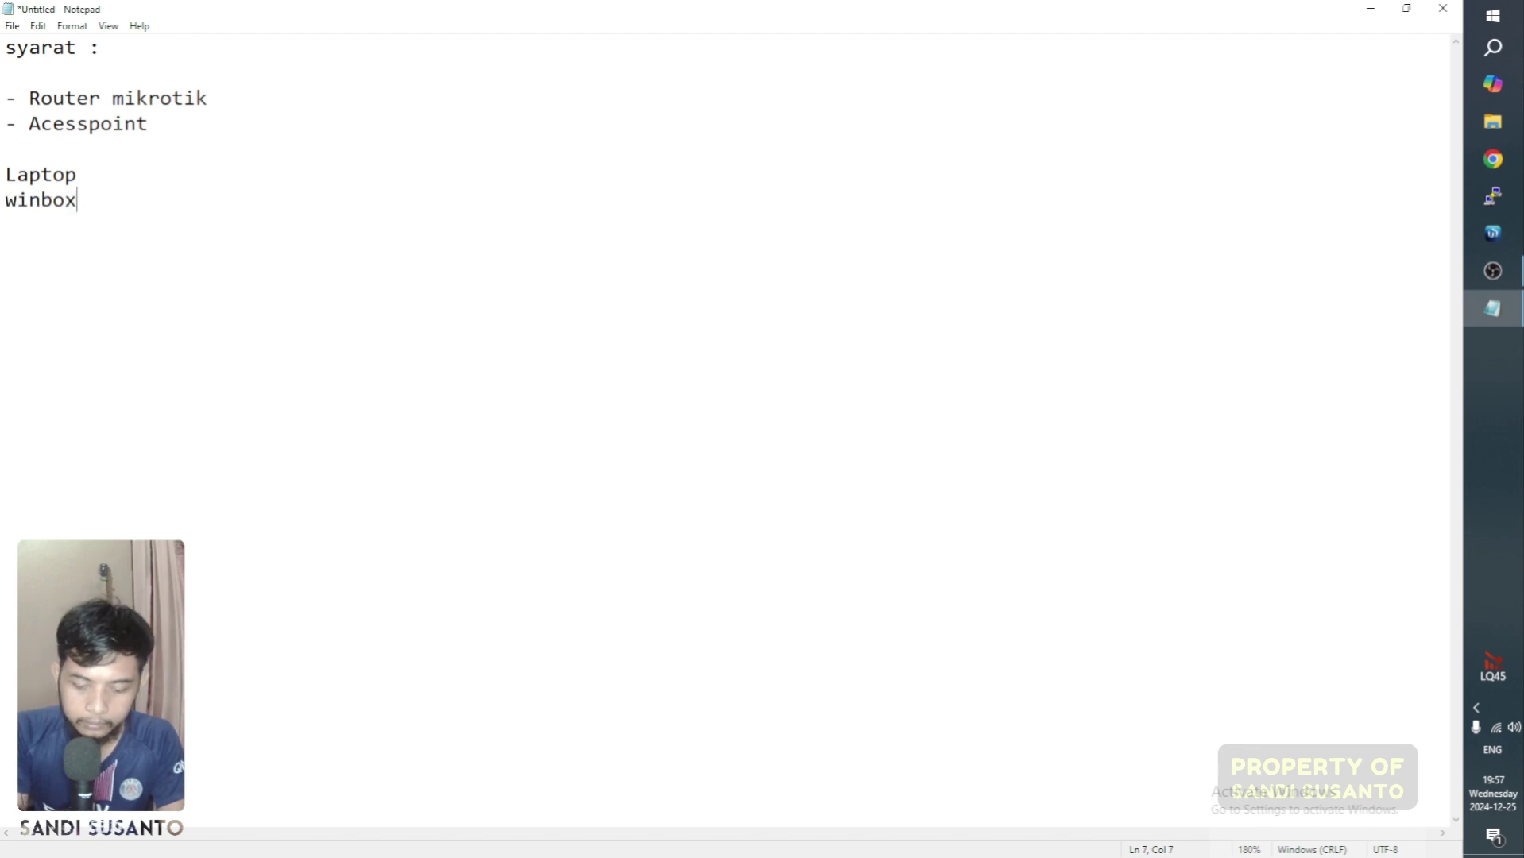
key(Left)
text(-)
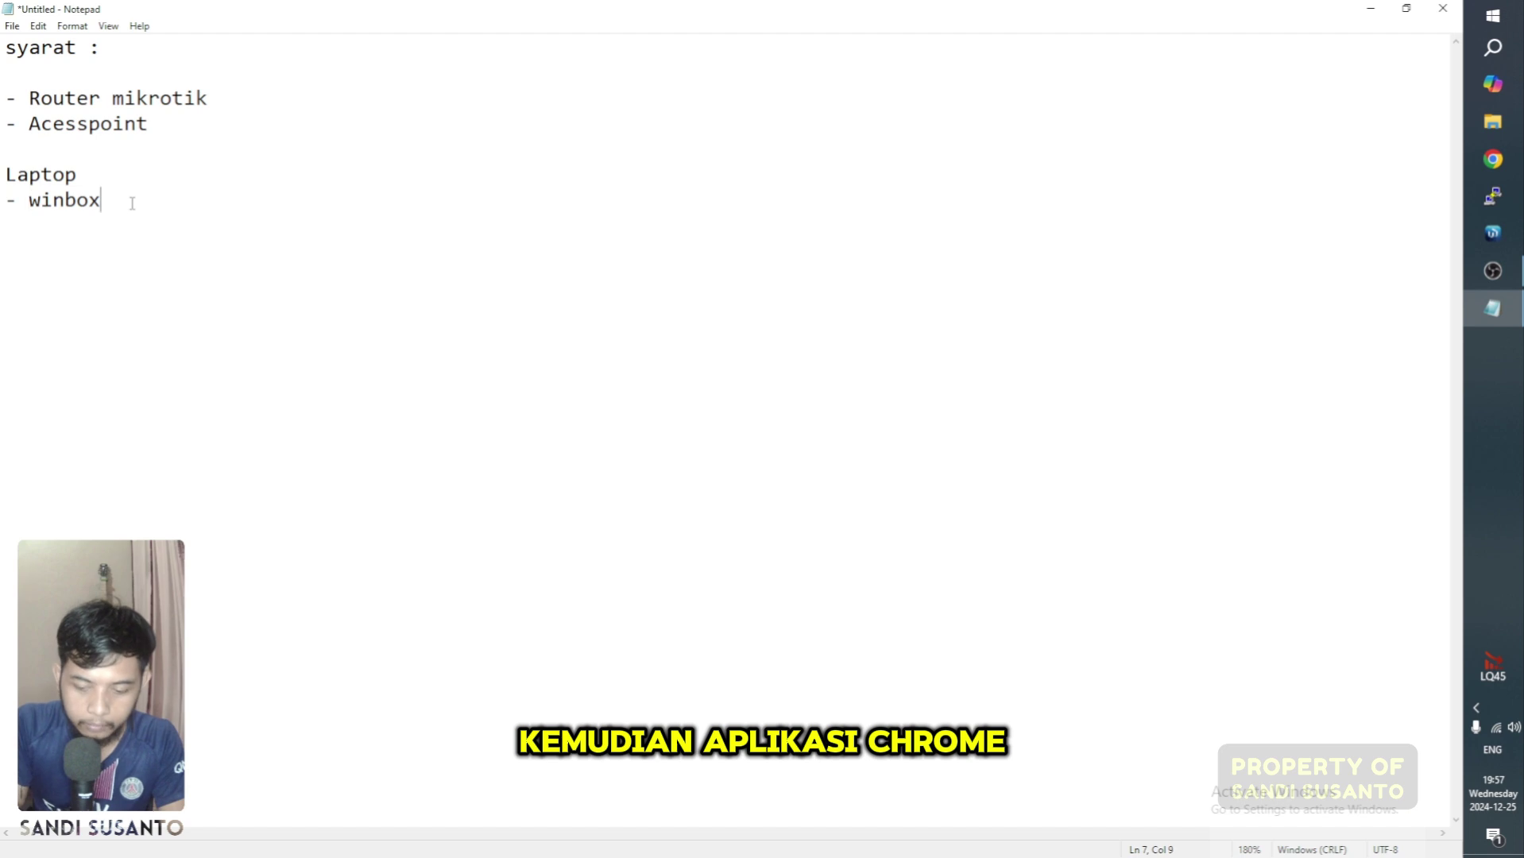
key(Return)
text(- )
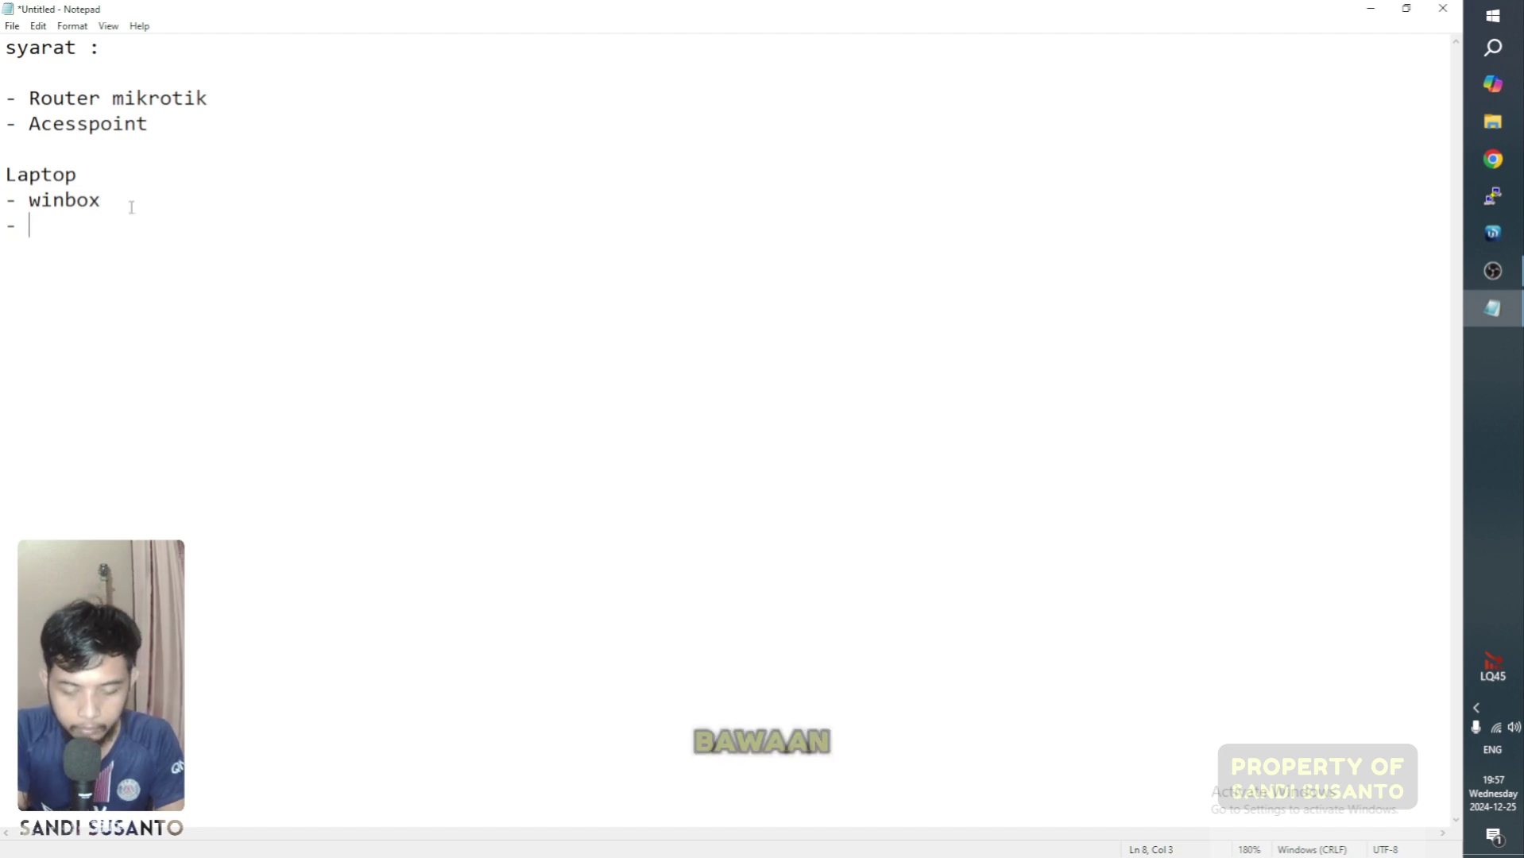
text(Chrome)
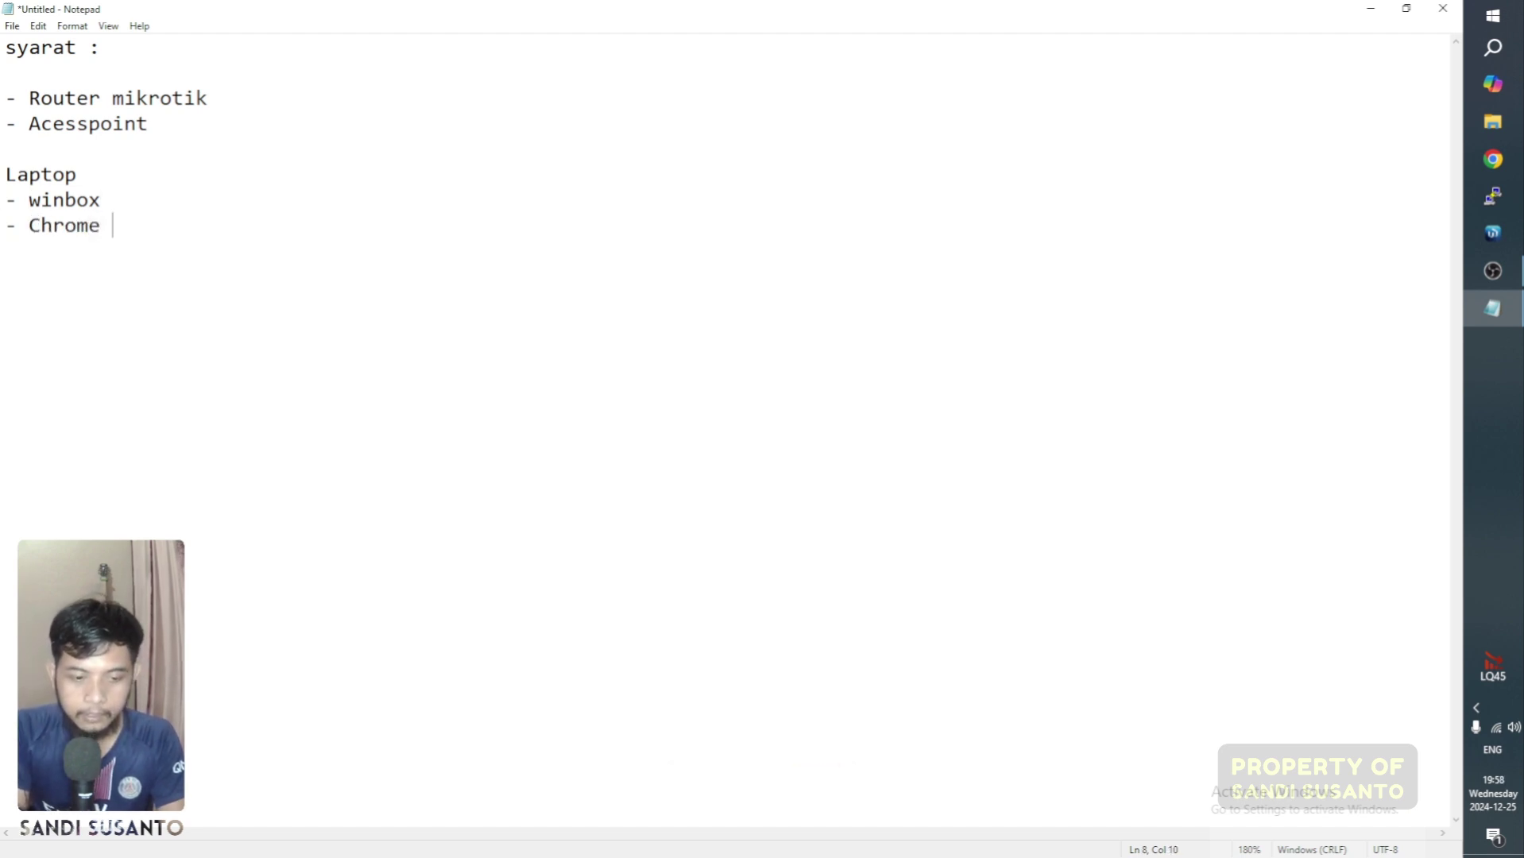
ctrl+scroll(141, 208, up, 12)
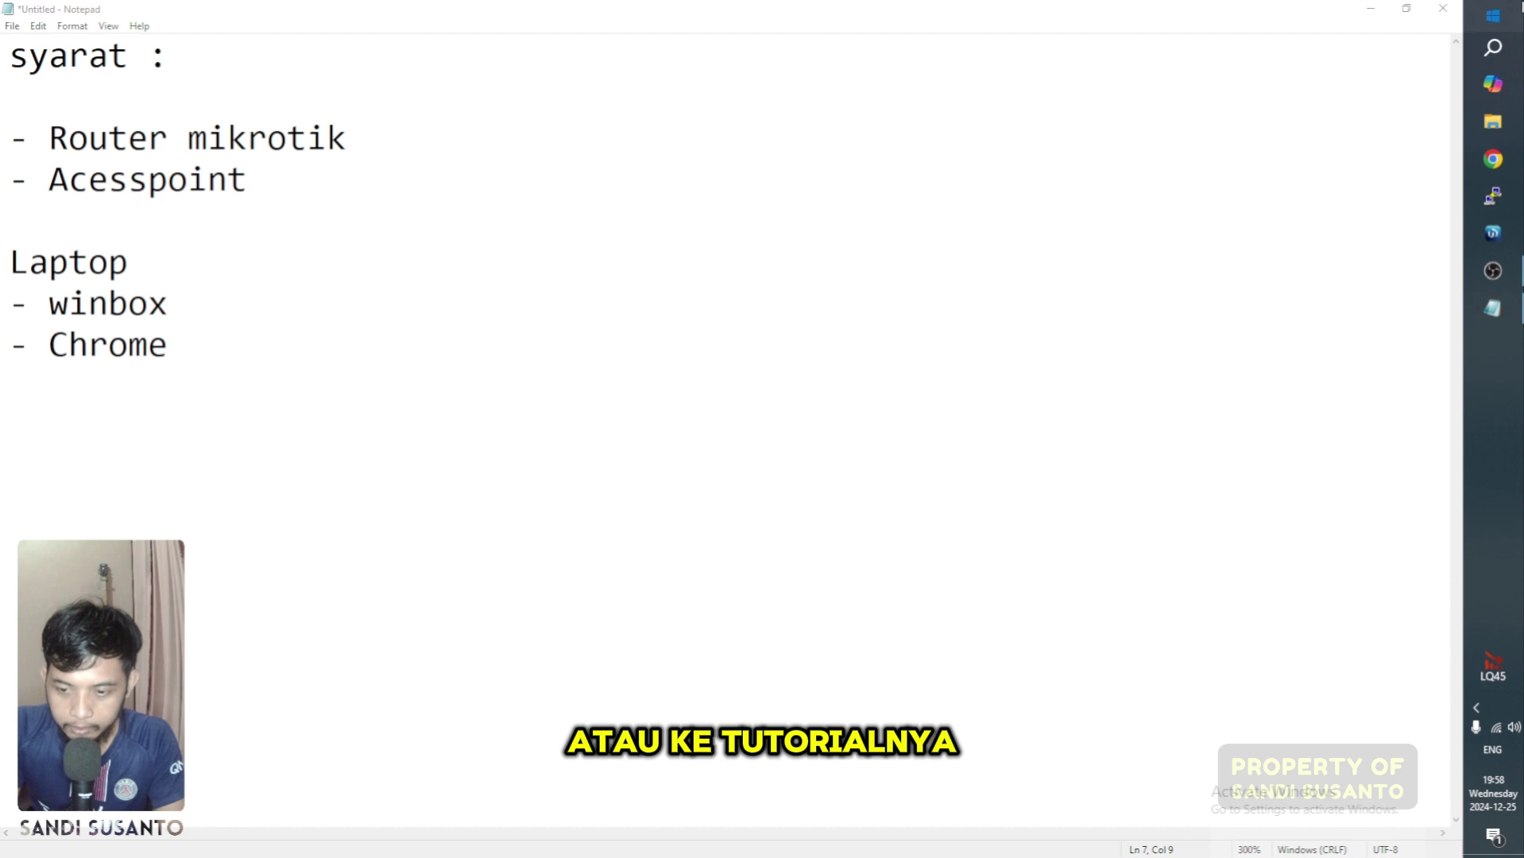
Step: Launch draw.io from the app search and create a new Blank Diagram
click(1518, 24)
text(dr)
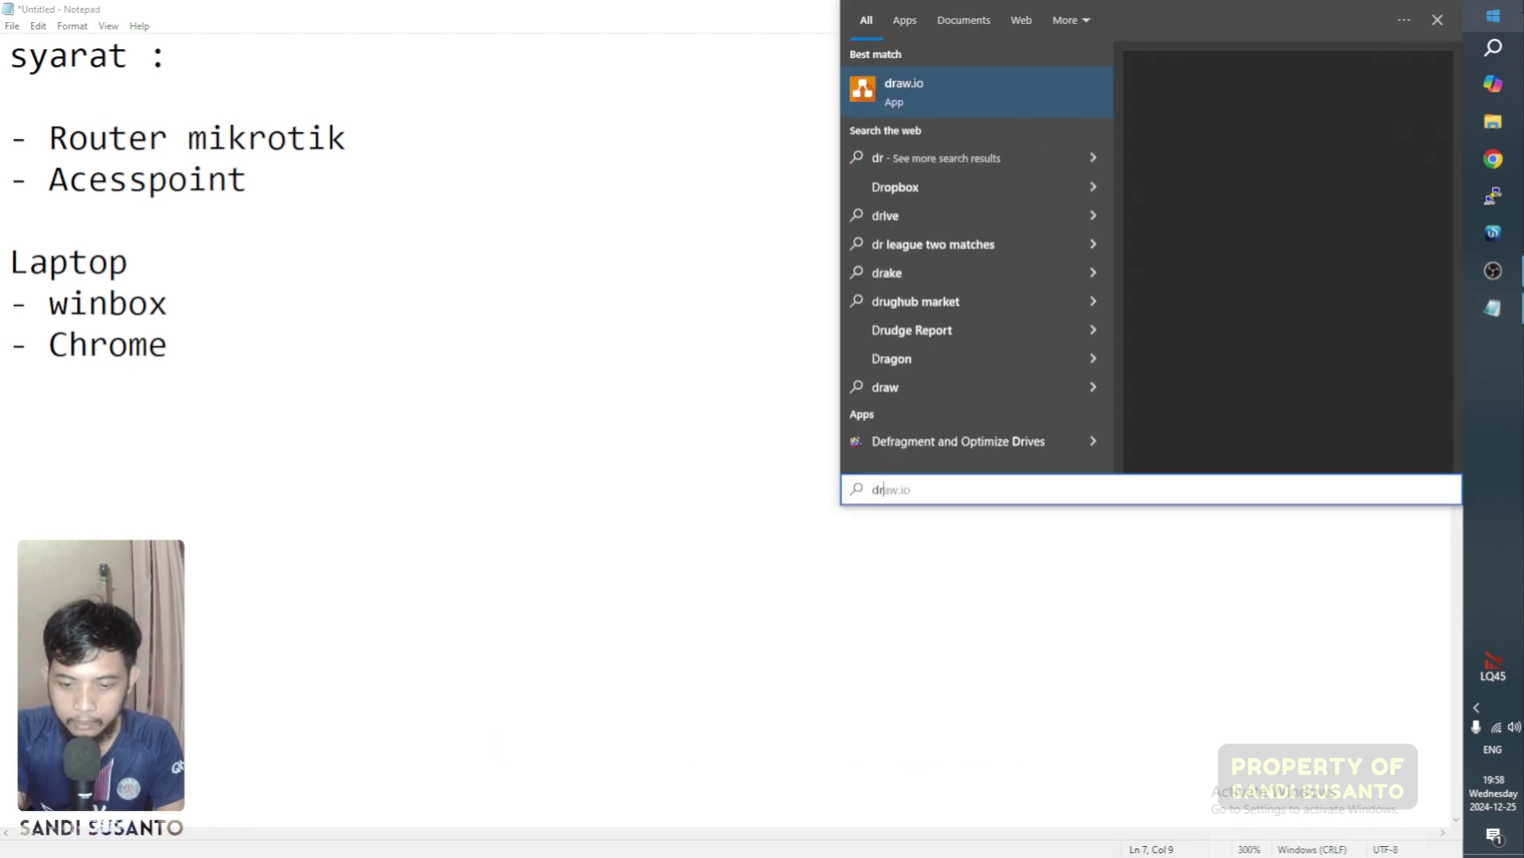
click(978, 84)
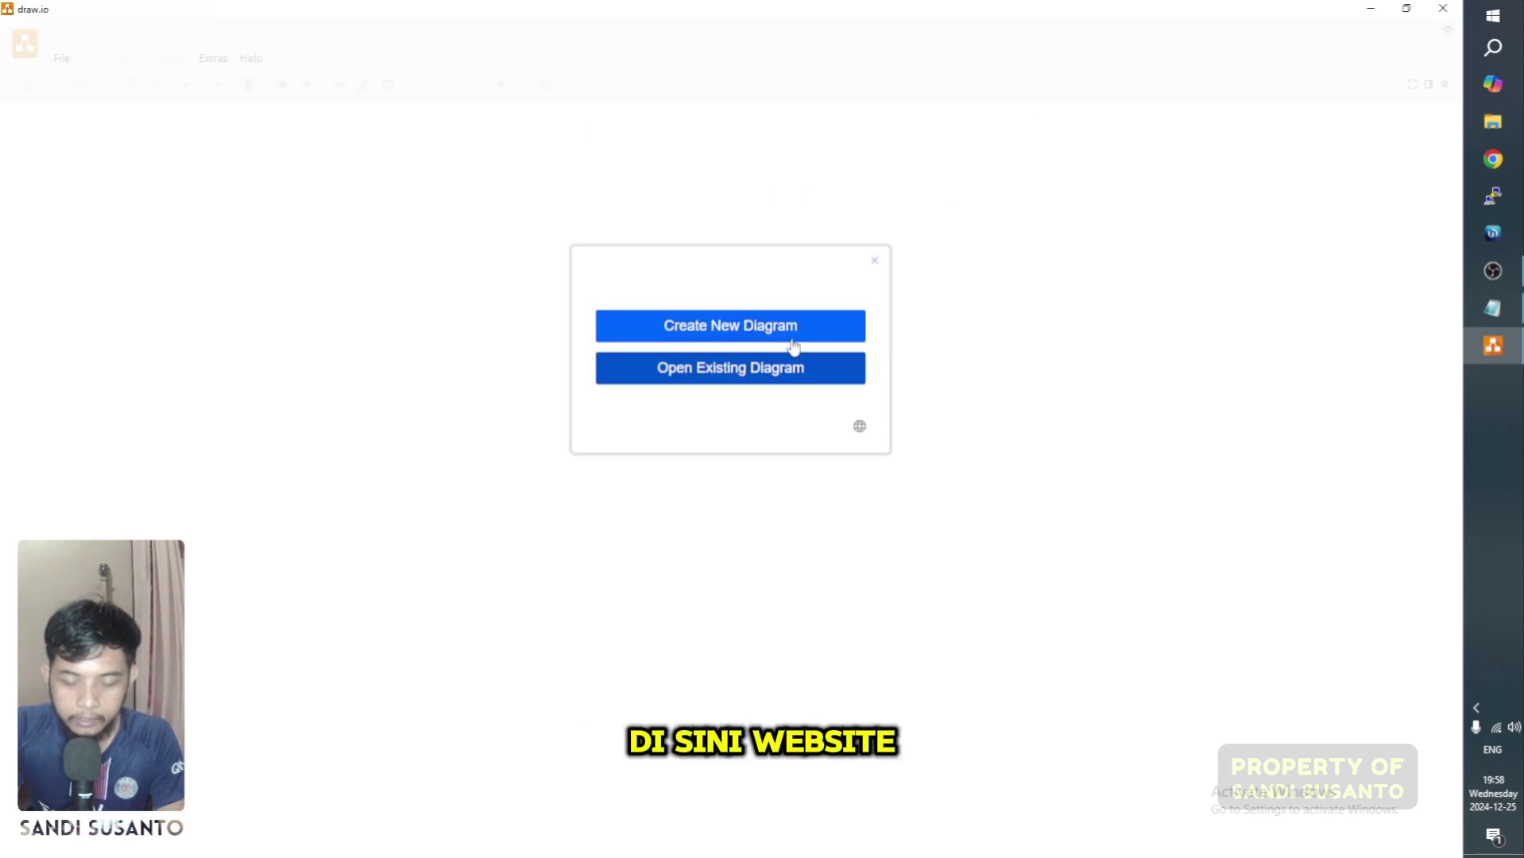
click(793, 344)
double_click(684, 330)
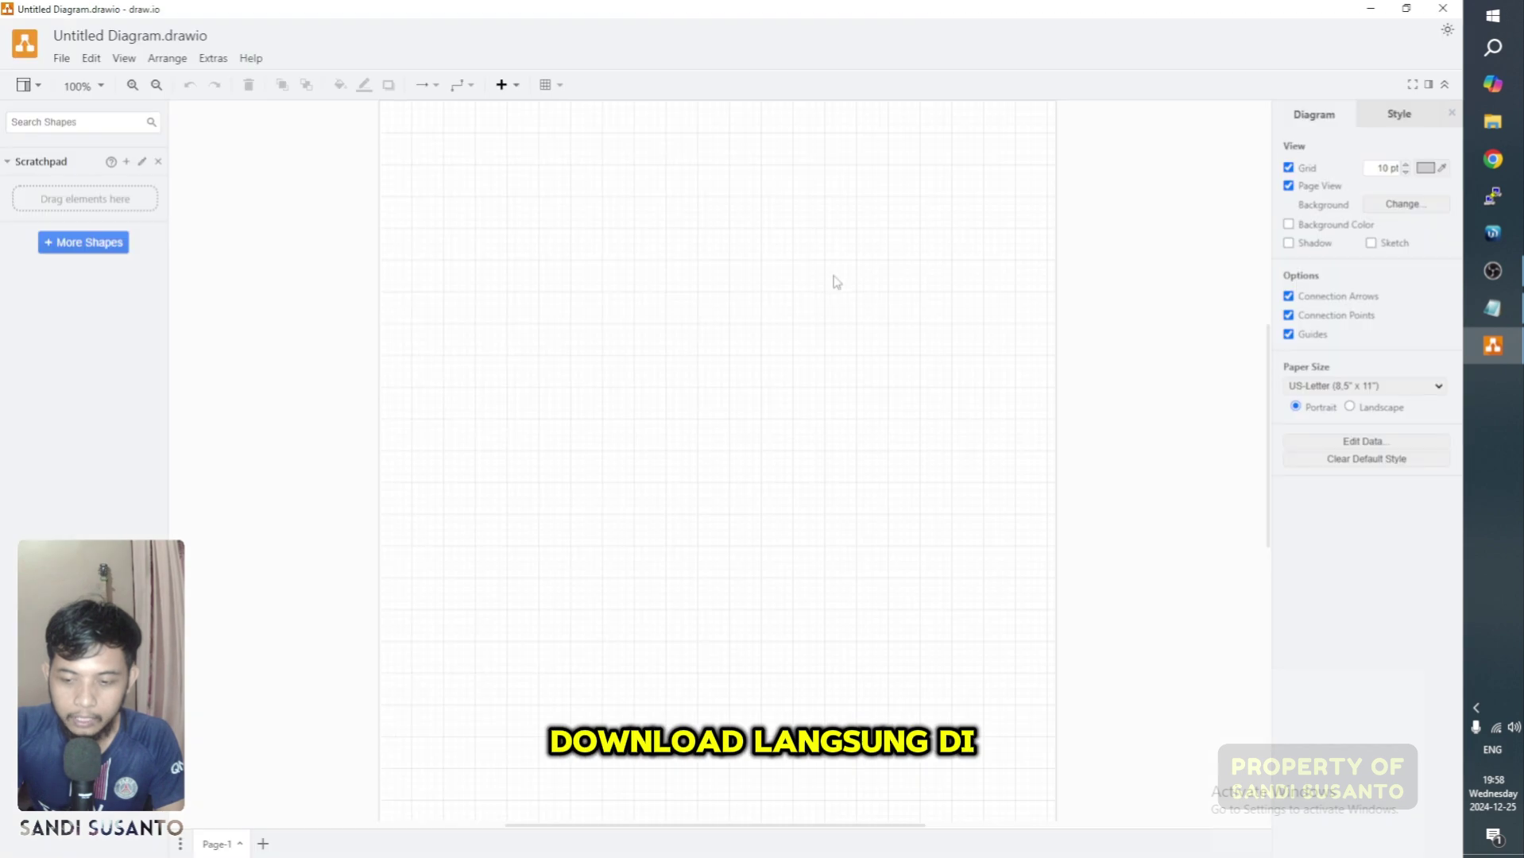
scroll(783, 223, up, 3)
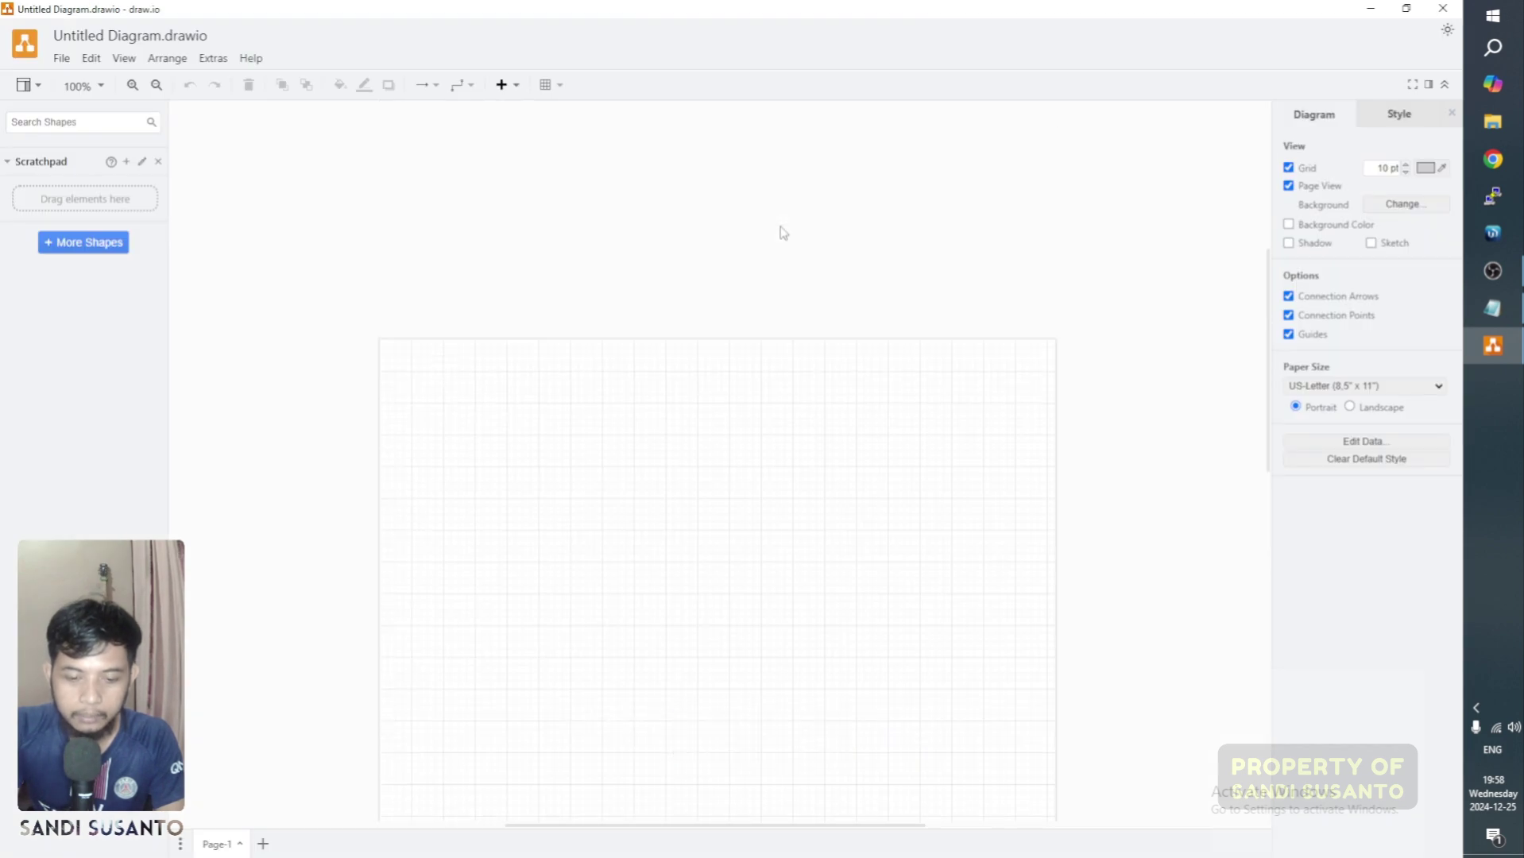
scroll(779, 231, down, 3)
scroll(667, 225, up, 3)
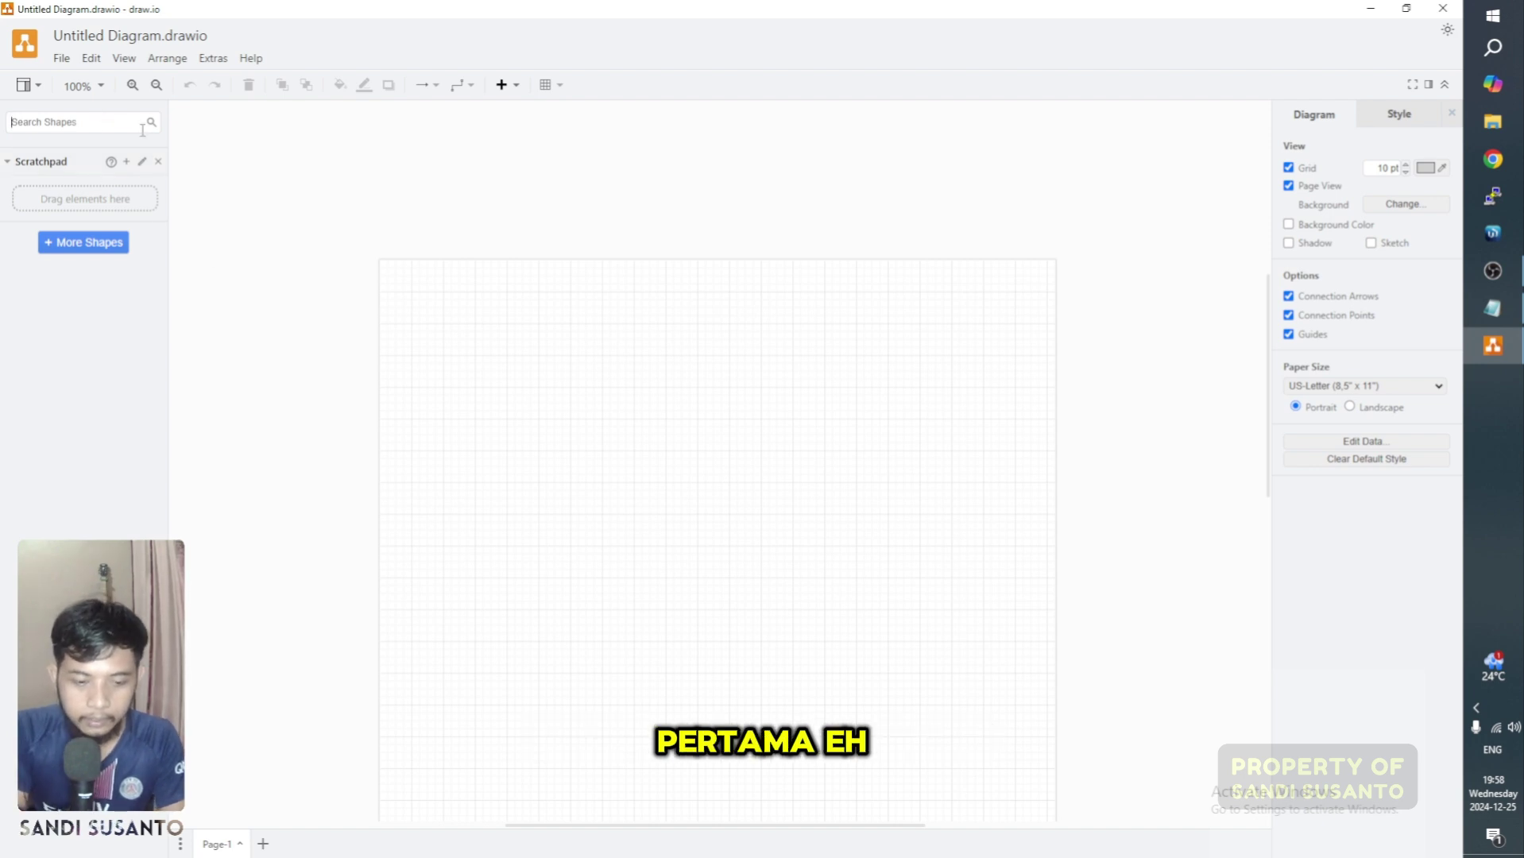
Step: Add a cloud shape from the shape search, enlarge it and move it to the page top
text(inter)
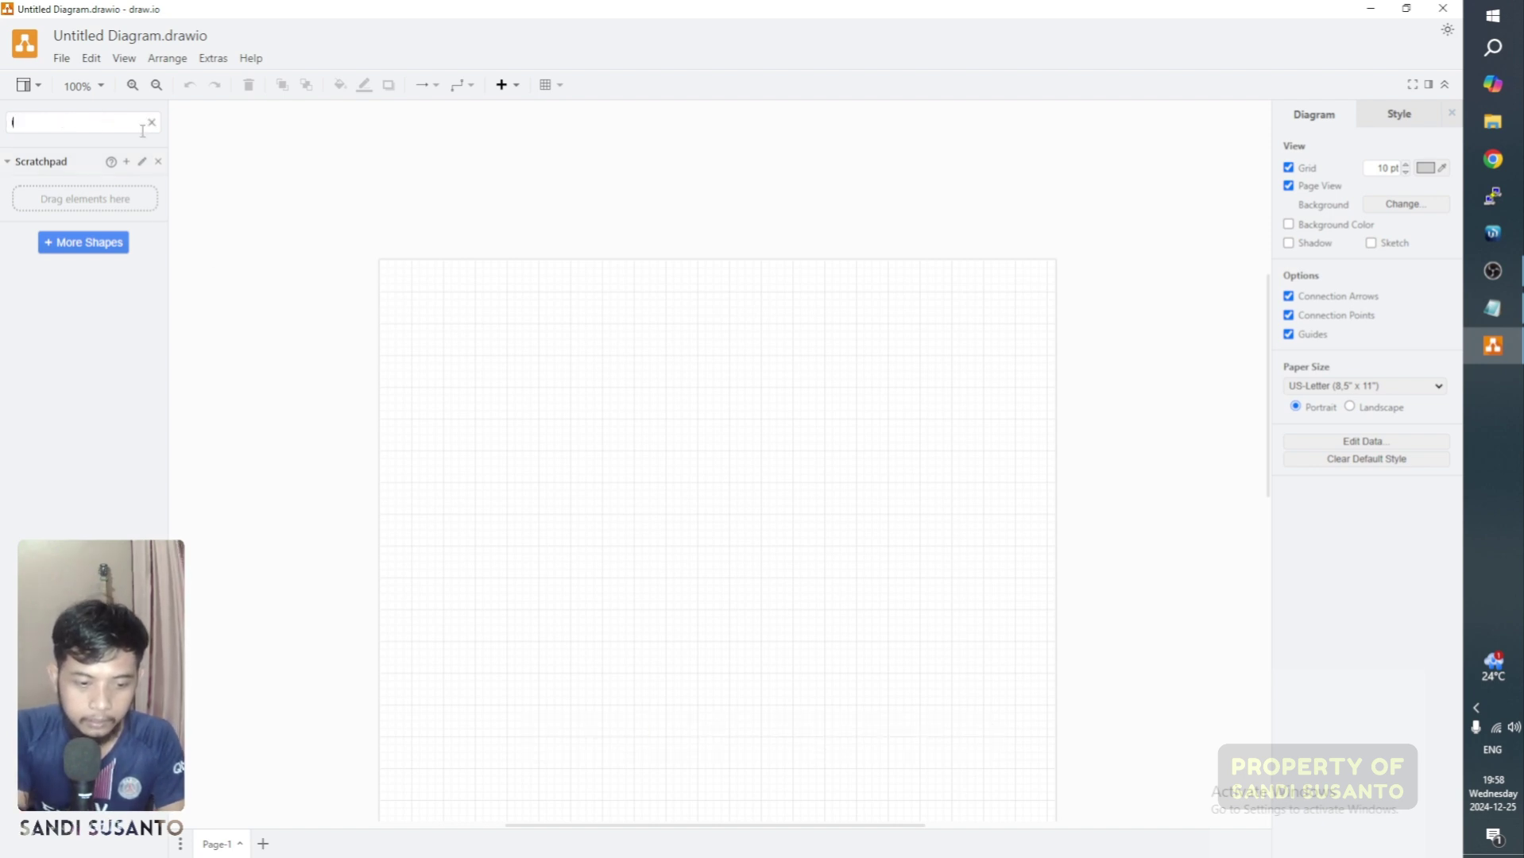
key(Return)
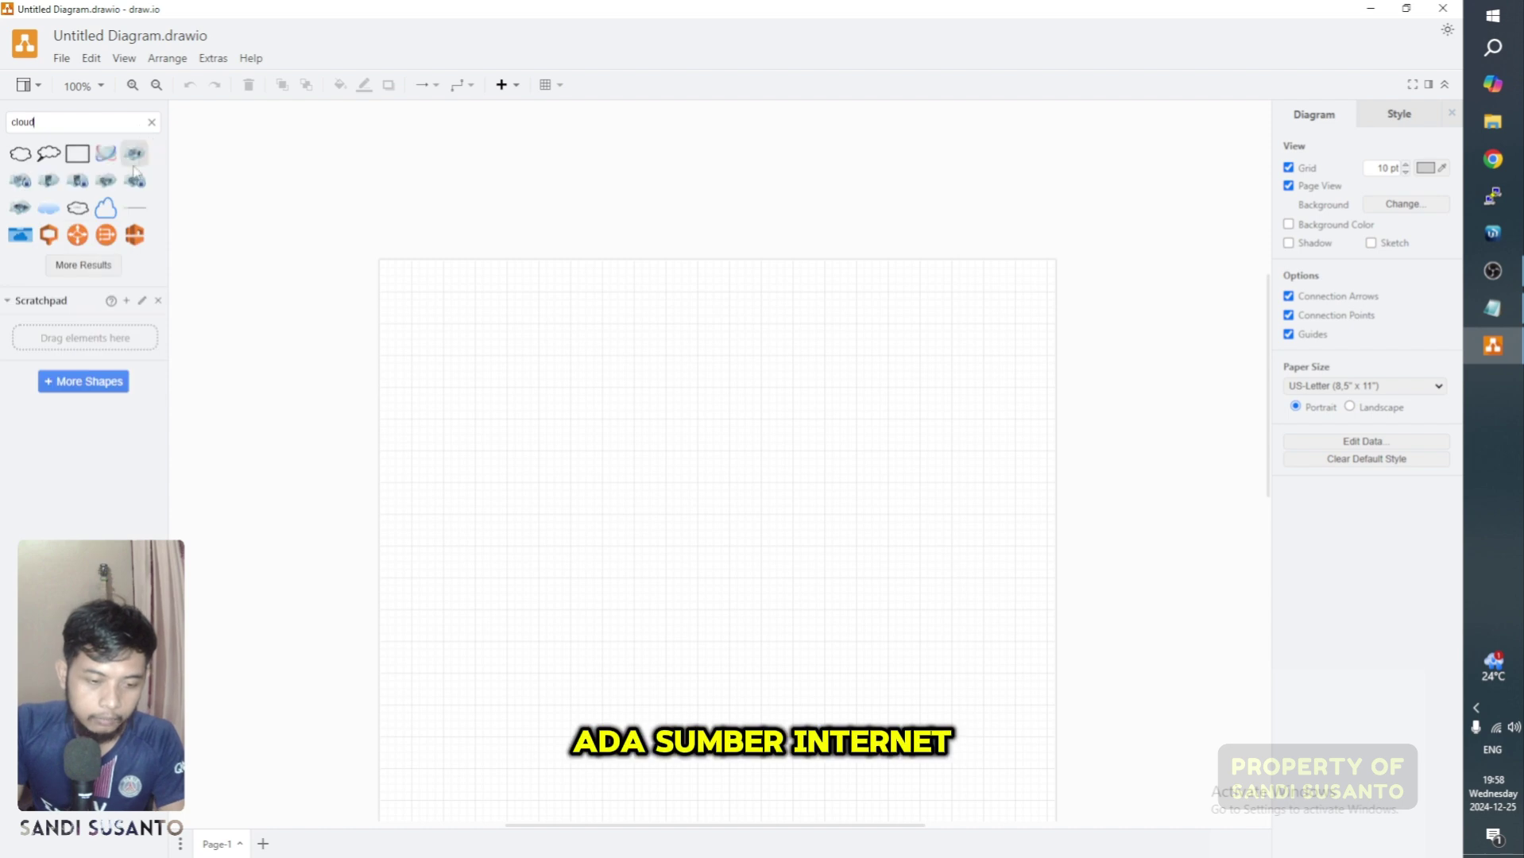
click(21, 154)
scroll(729, 429, down, 2)
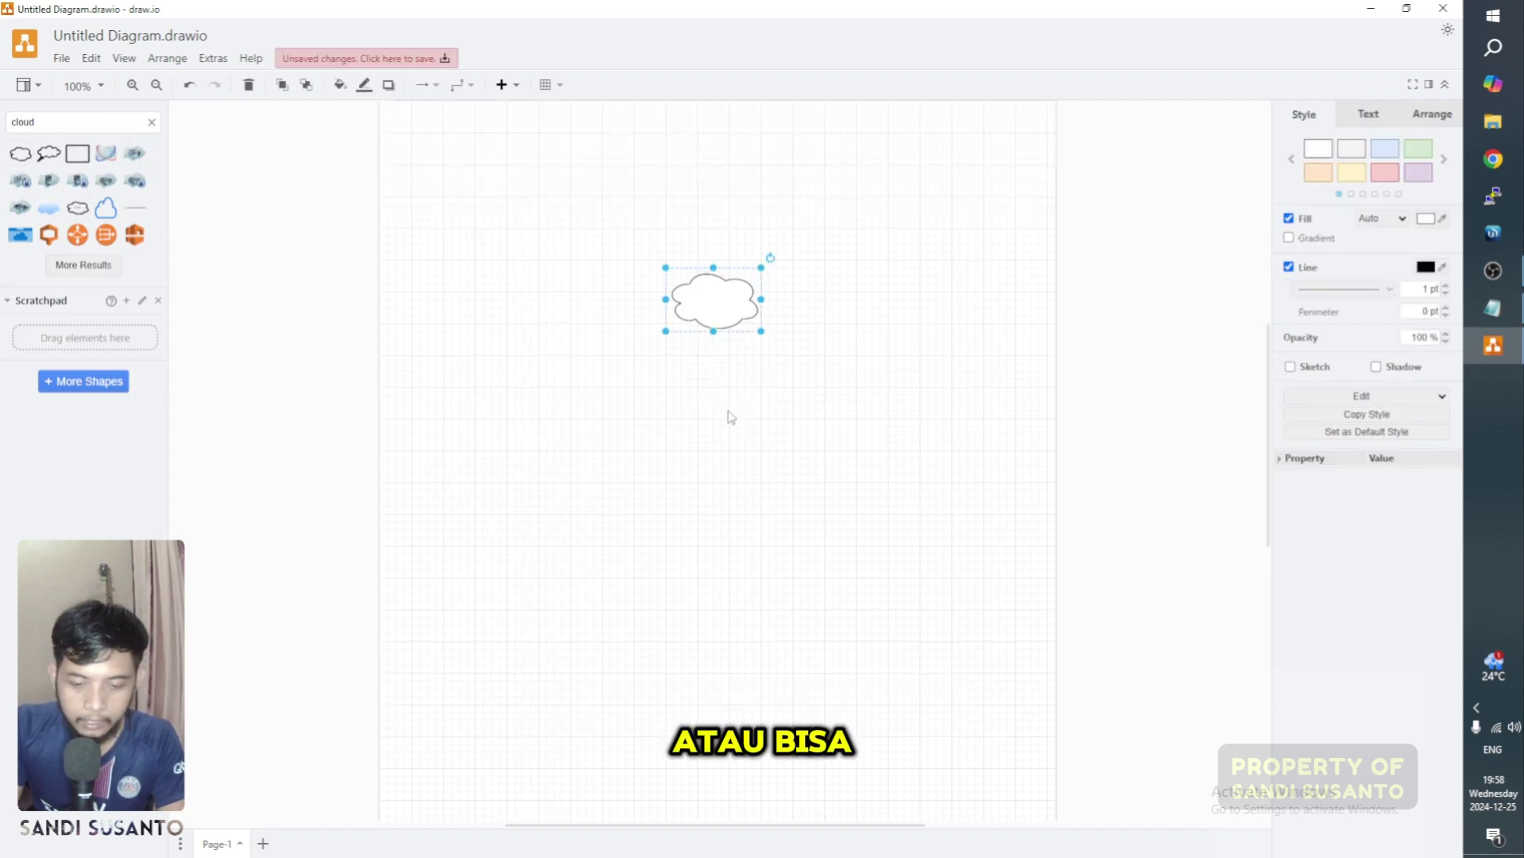
drag(714, 303, 862, 299)
drag(789, 245, 749, 205)
Step: Label the cloud INTERNET in bold with a larger font size
text(INTERNET)
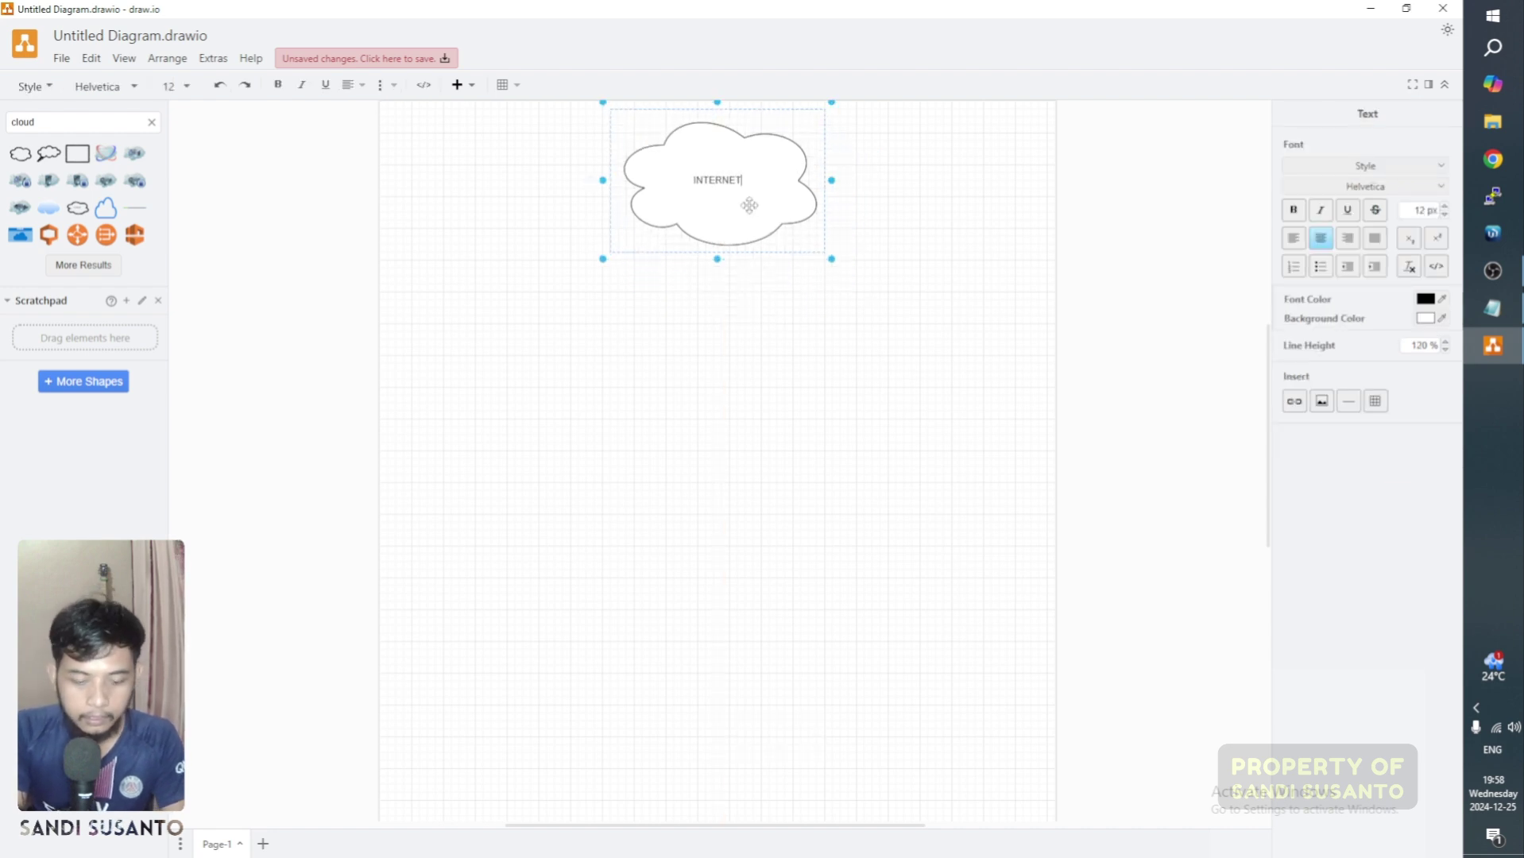
key(ctrl+a)
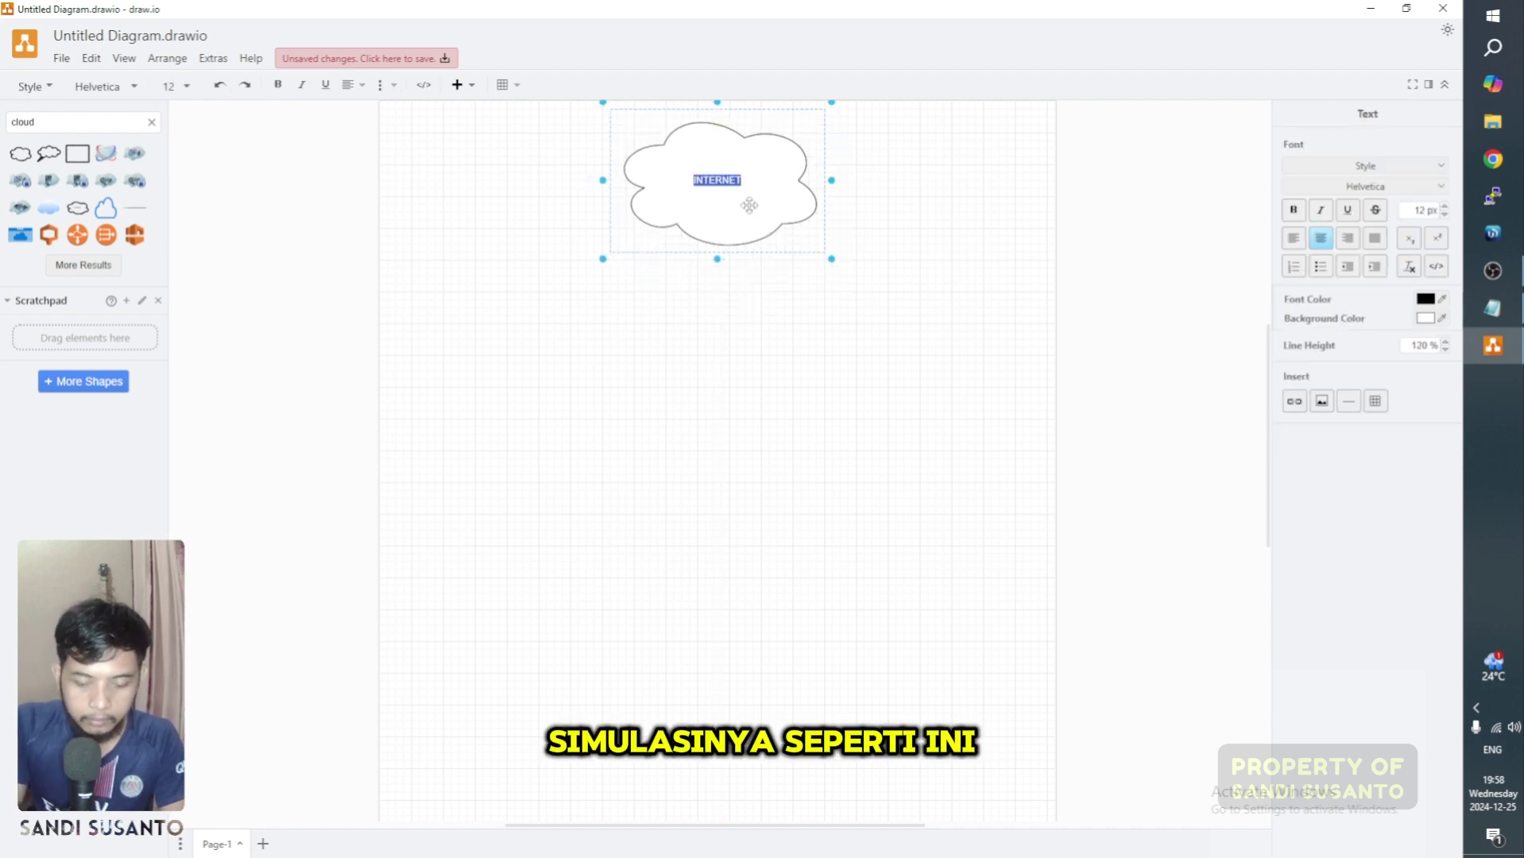
key(ctrl+b)
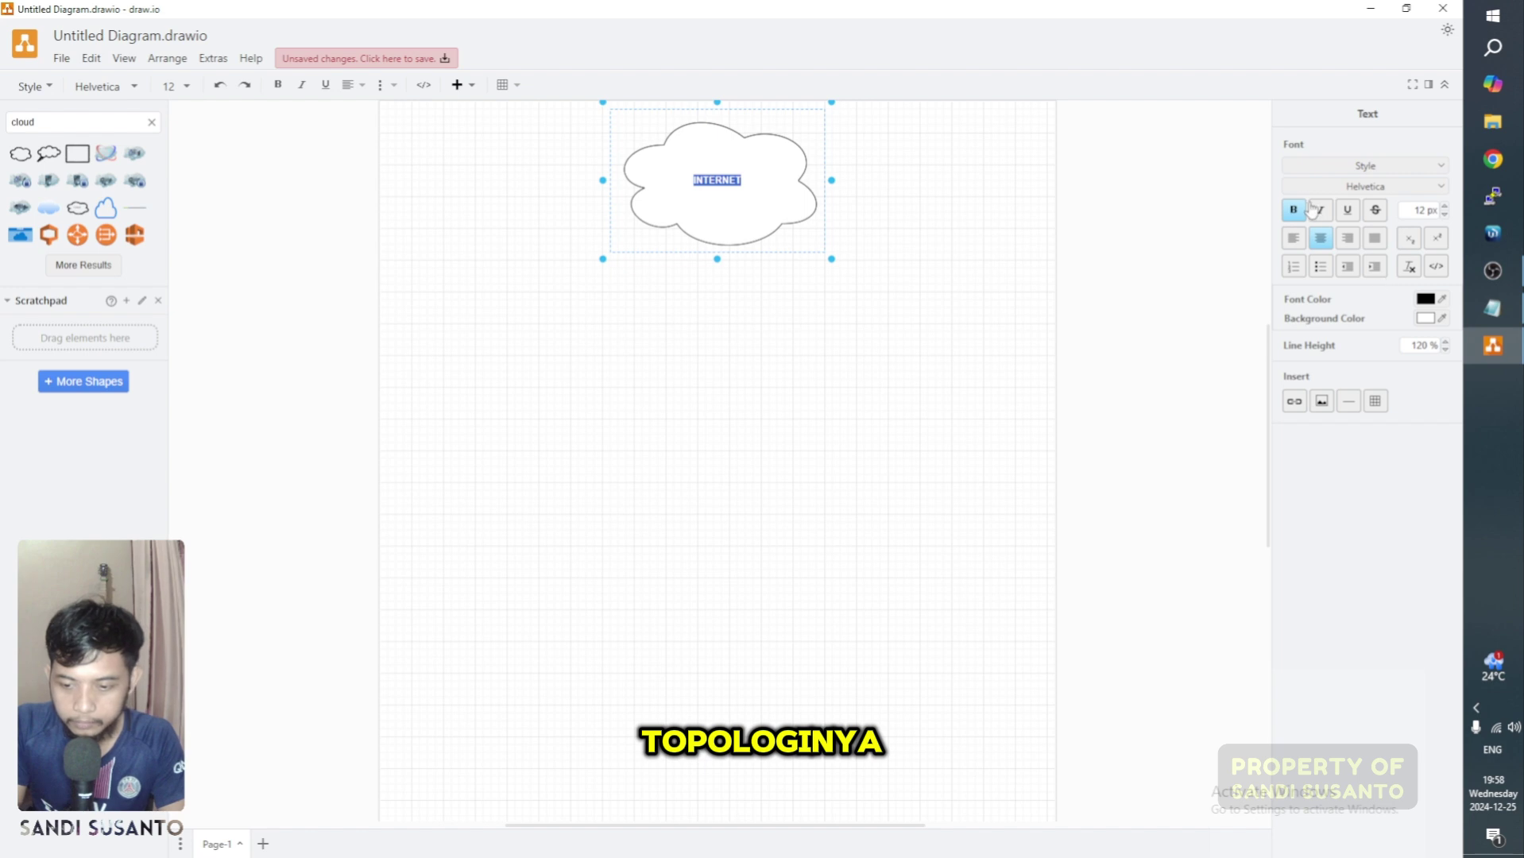
click(1446, 205)
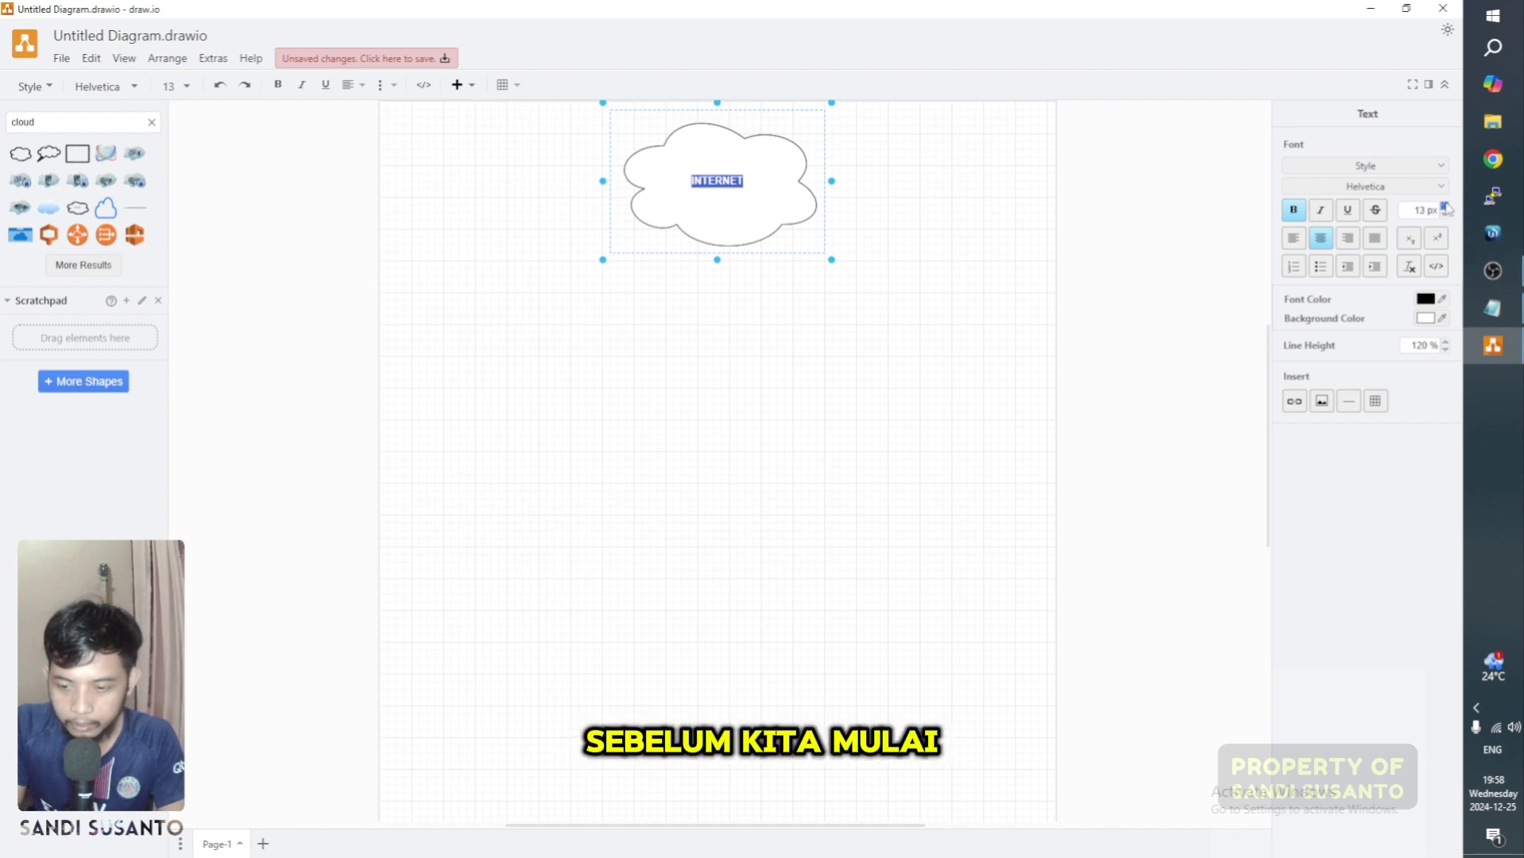
click(1446, 205)
click(1446, 205)
click(1446, 205)
click(1446, 205)
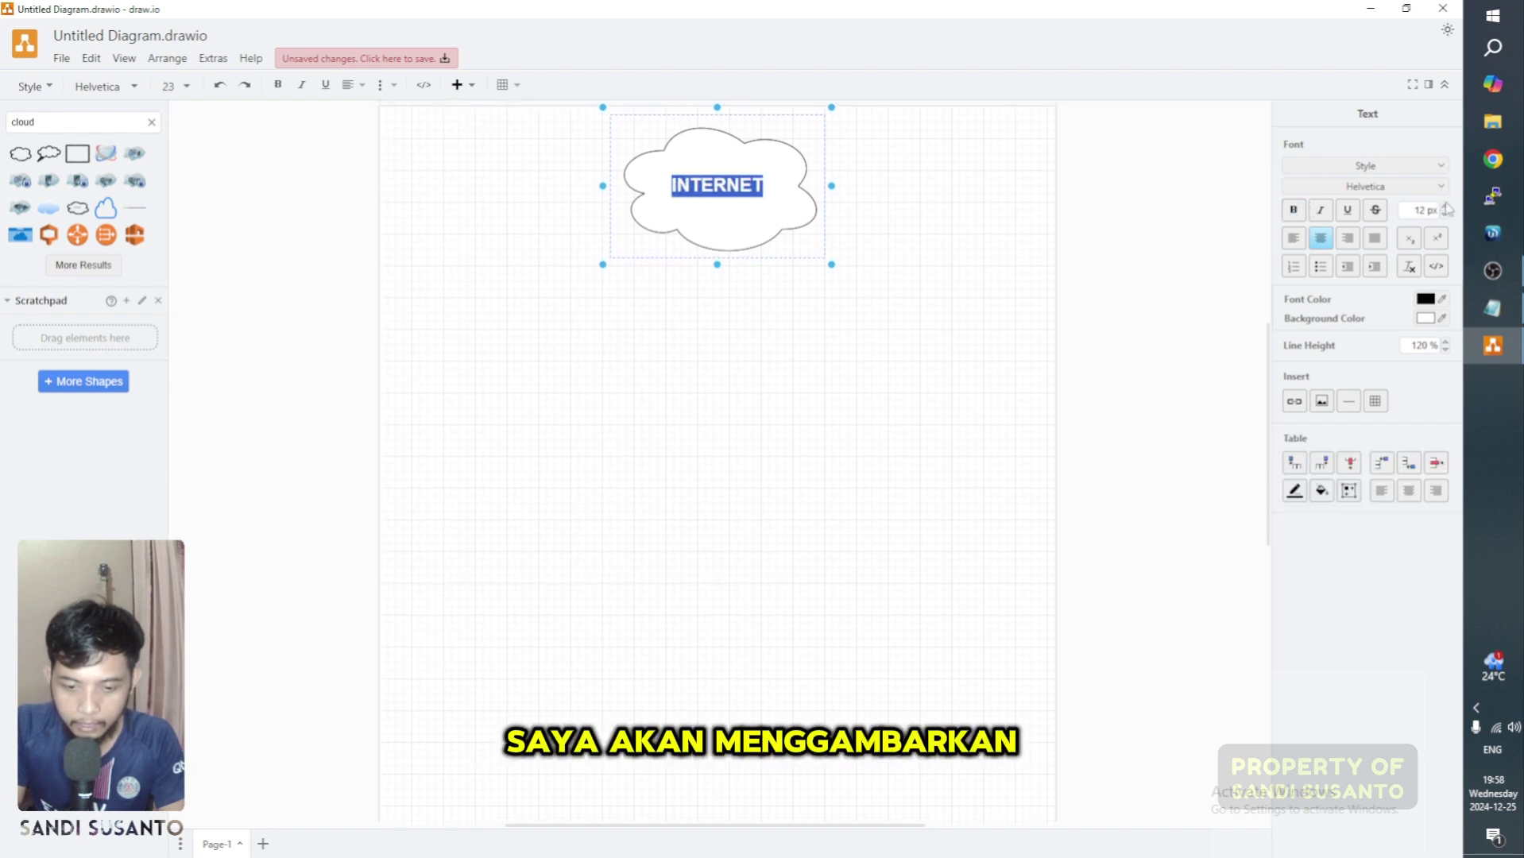
click(1446, 205)
click(1027, 330)
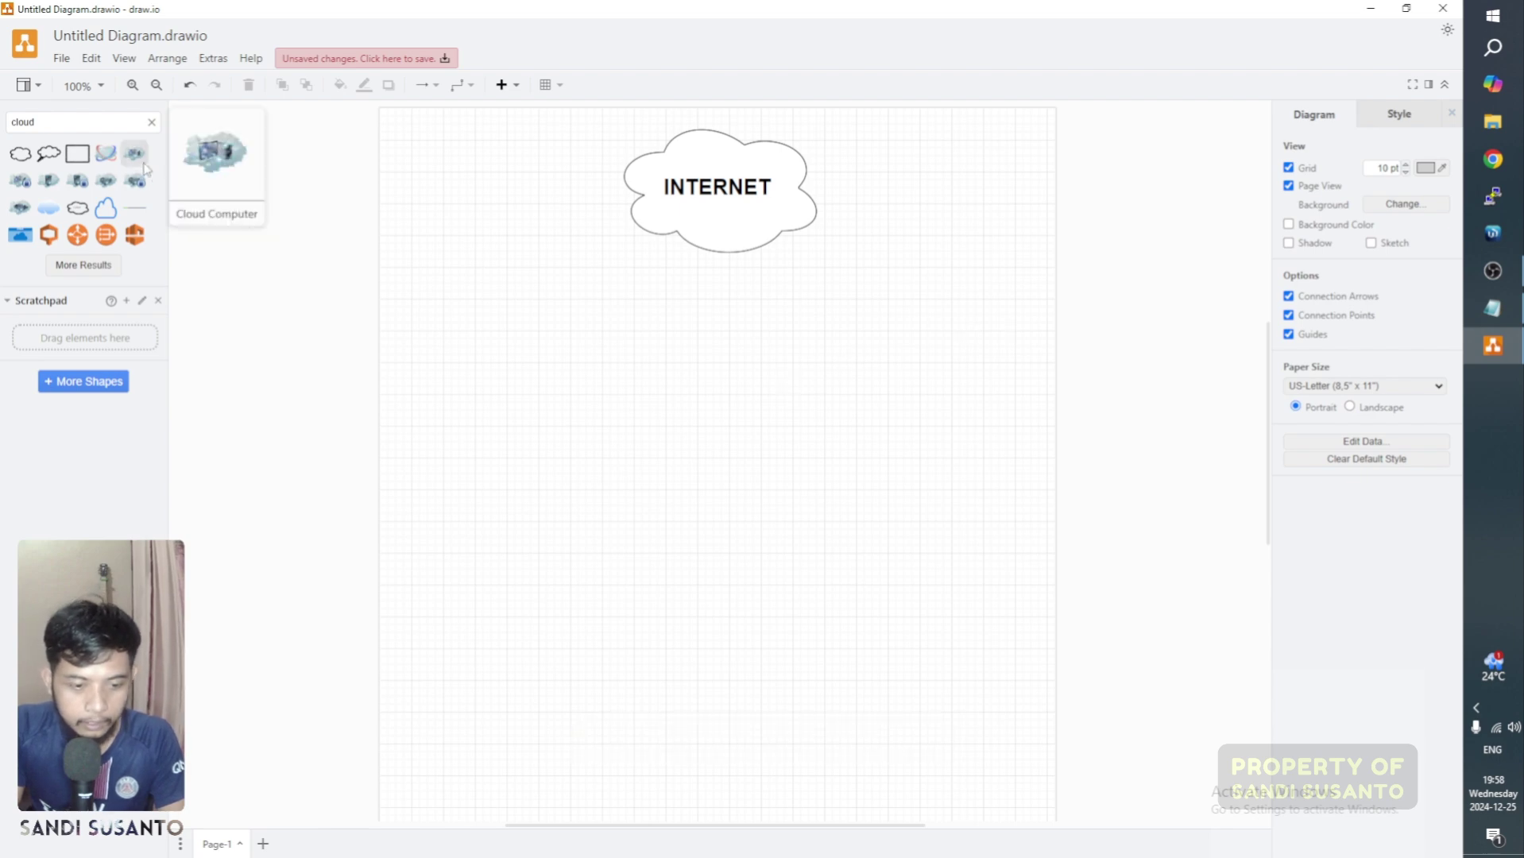
Step: Add the purple router shape from a ROUTER search, sized 200 x 200 under the cloud
drag(87, 122, 2, 123)
text(ROU)
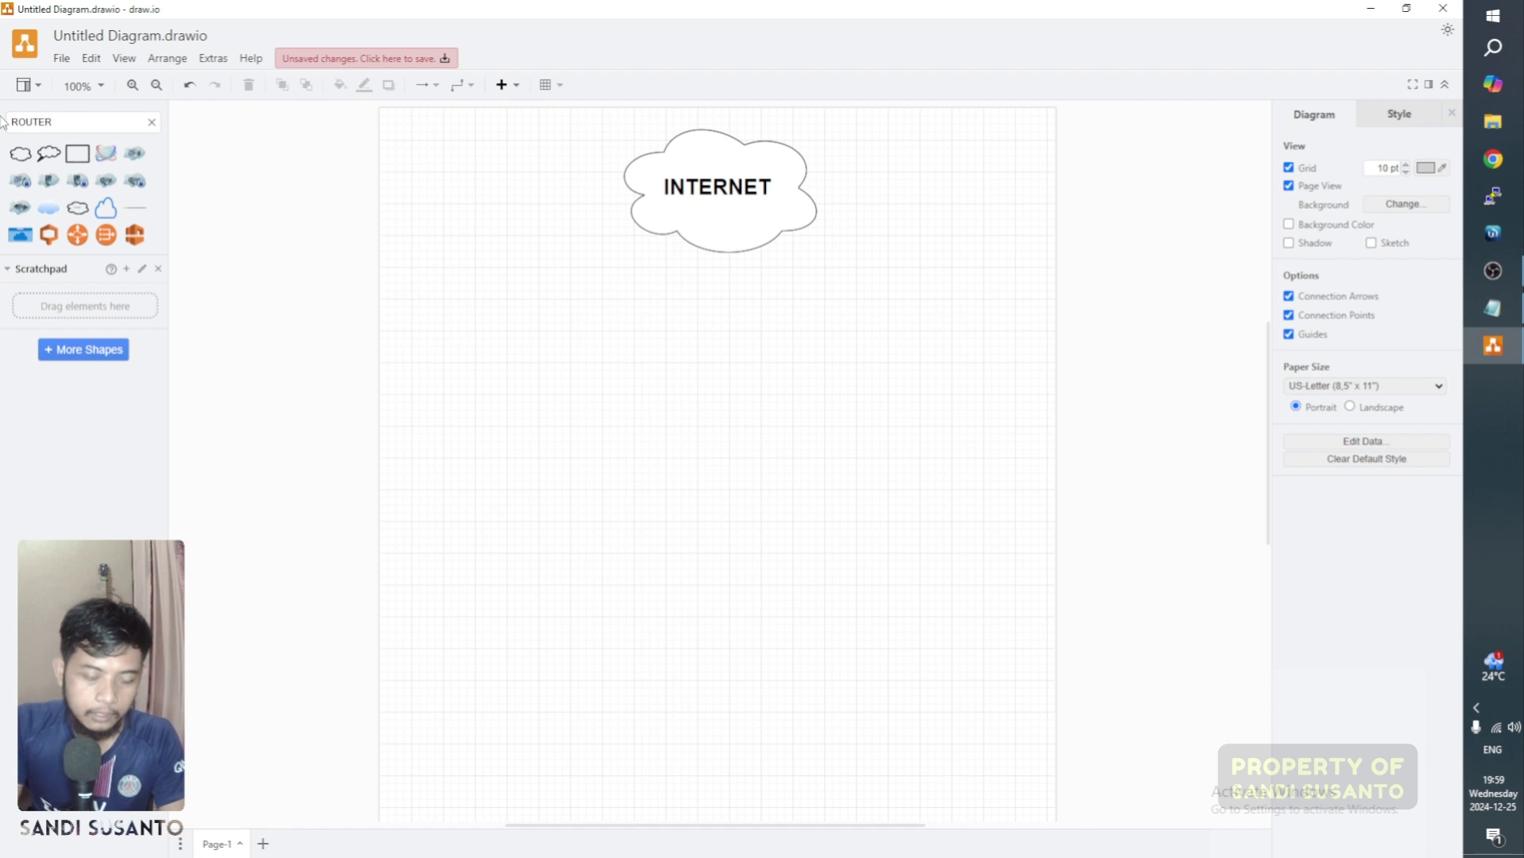
text(TER)
key(Return)
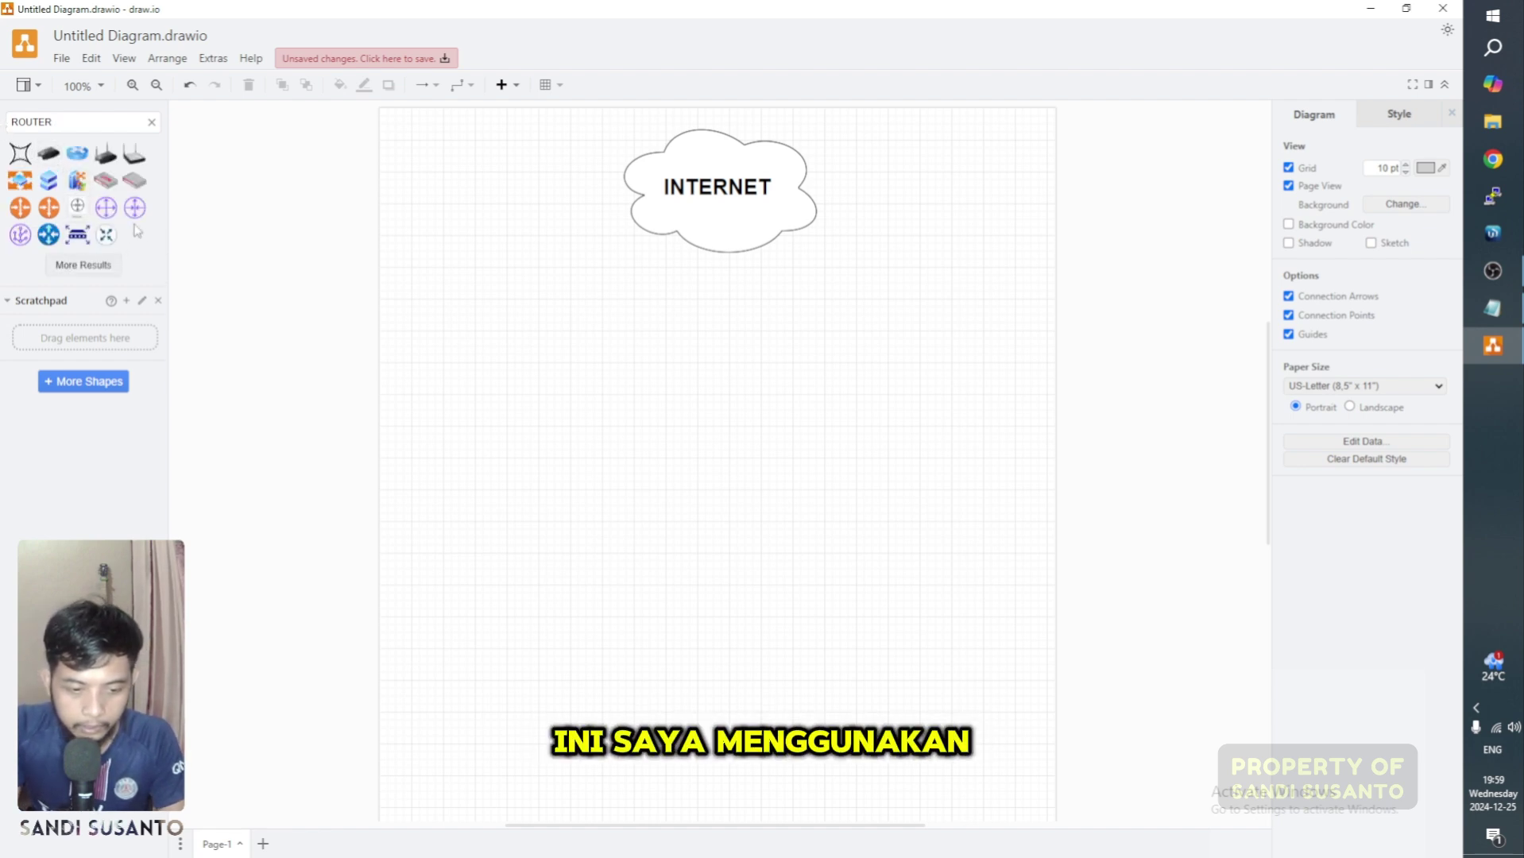
click(105, 208)
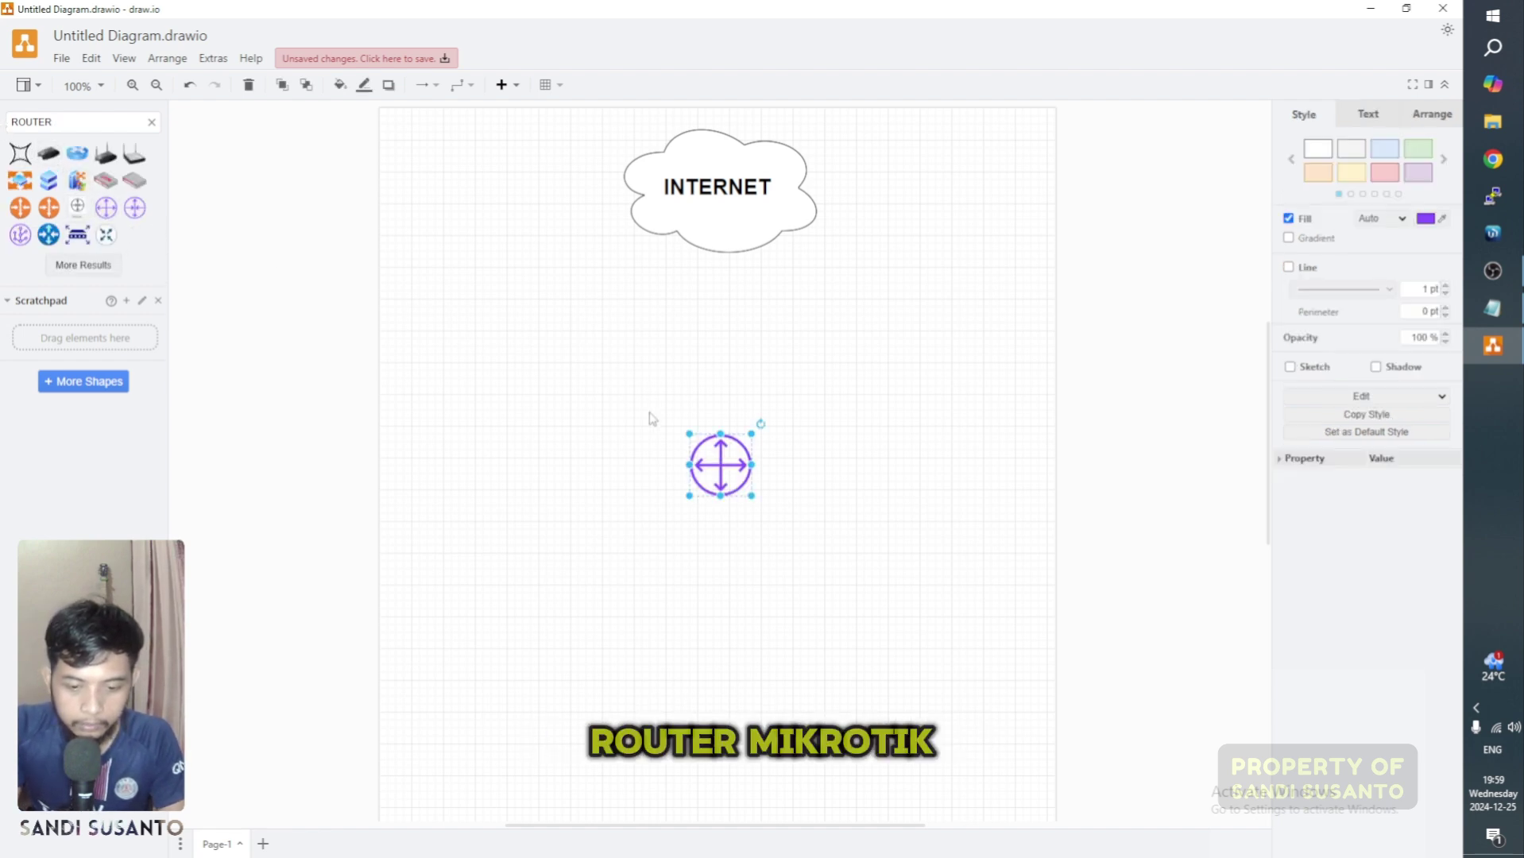
drag(758, 502, 882, 626)
drag(850, 565, 782, 436)
drag(816, 506, 739, 423)
Step: Label the router ROUTER MIKROTIK and nudge it slightly lower
double_click(739, 422)
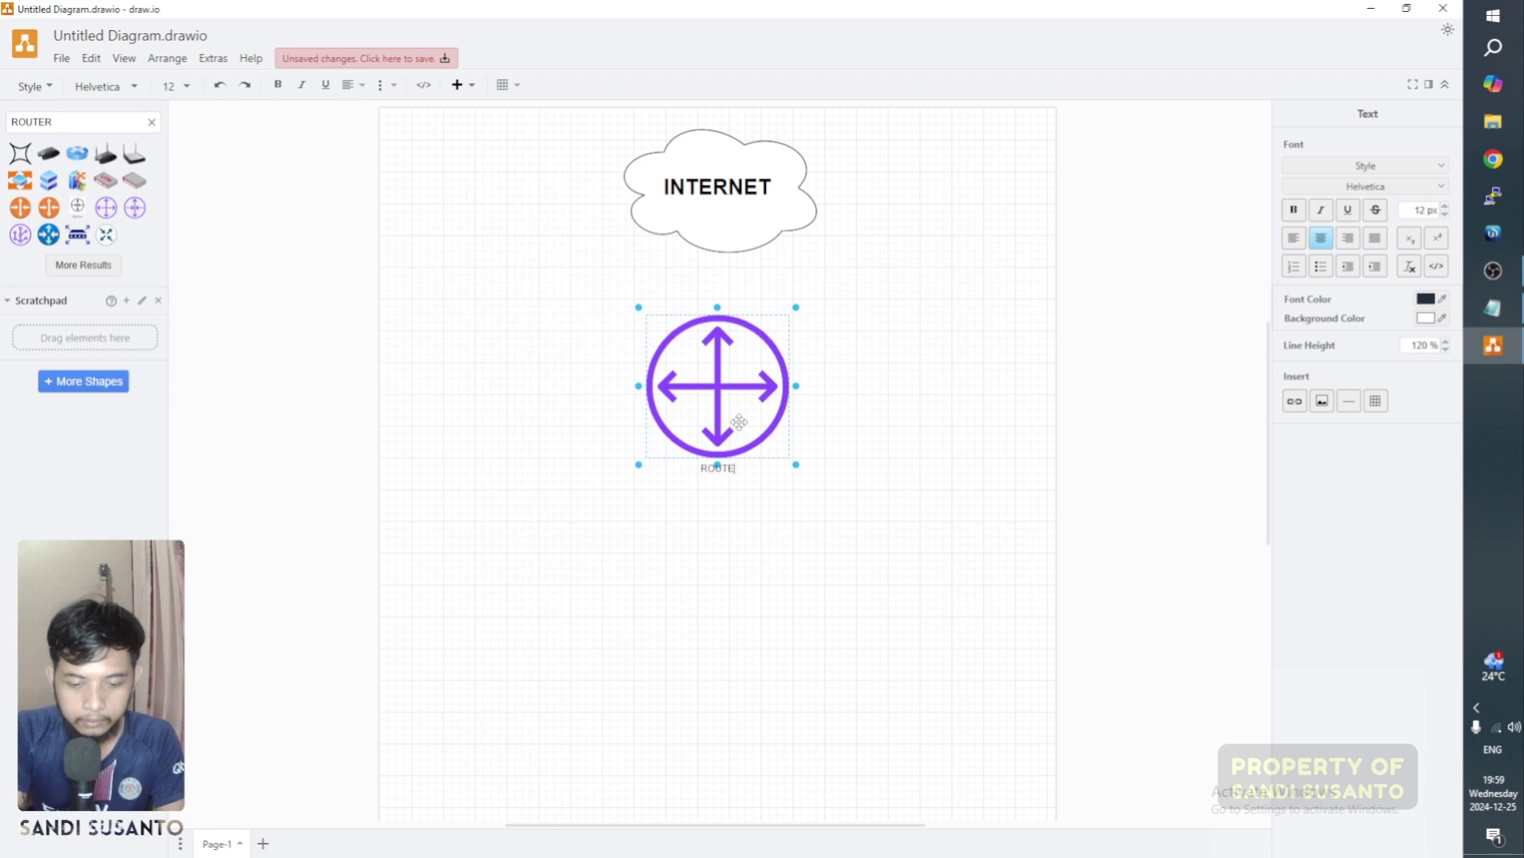
text(ROUTER MIKROTIK)
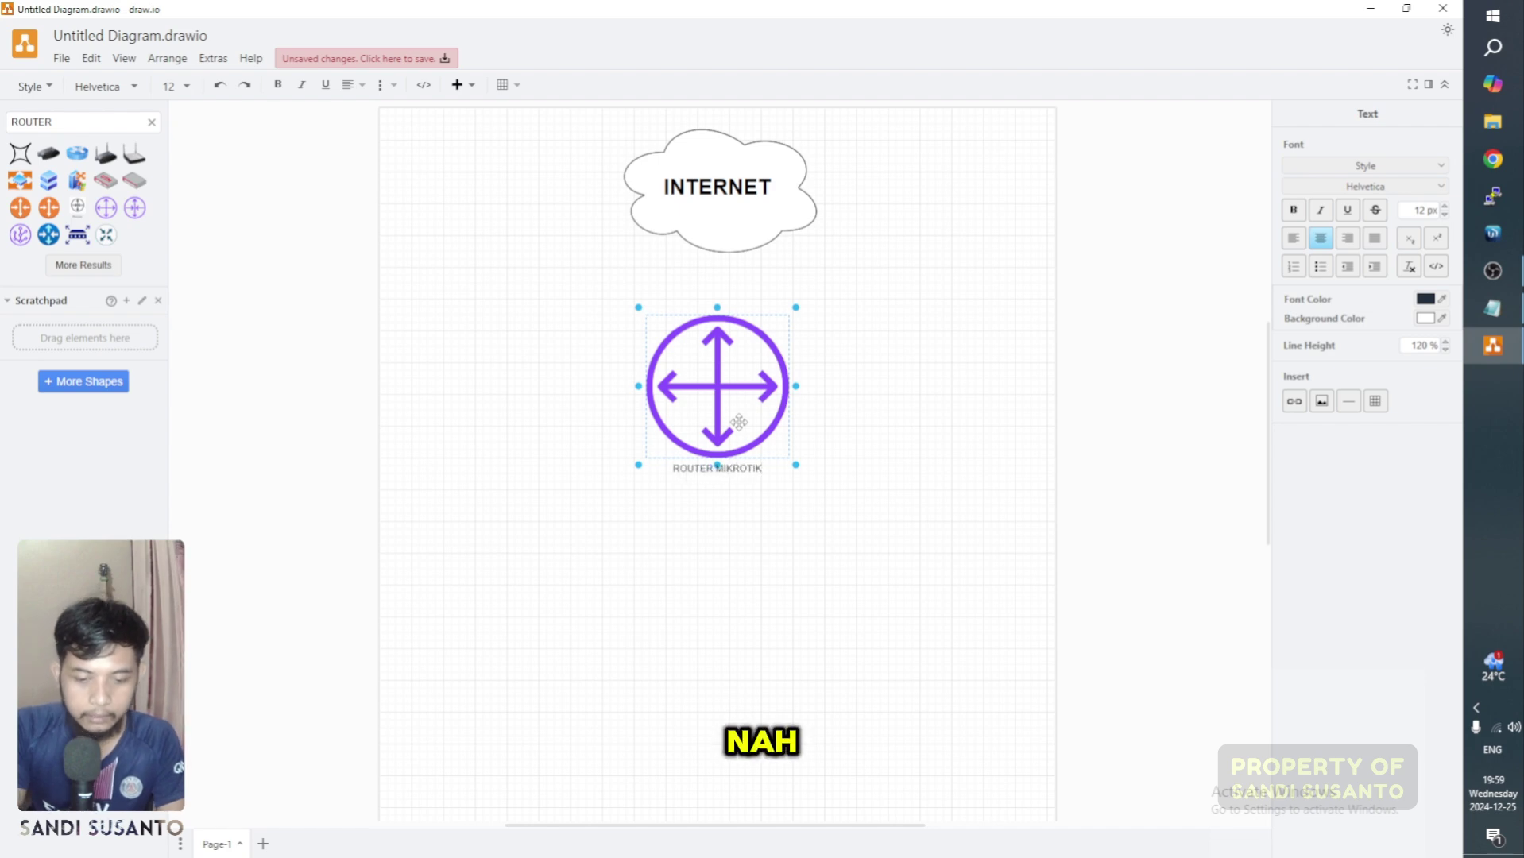
click(850, 463)
drag(743, 406, 747, 454)
click(831, 396)
click(746, 229)
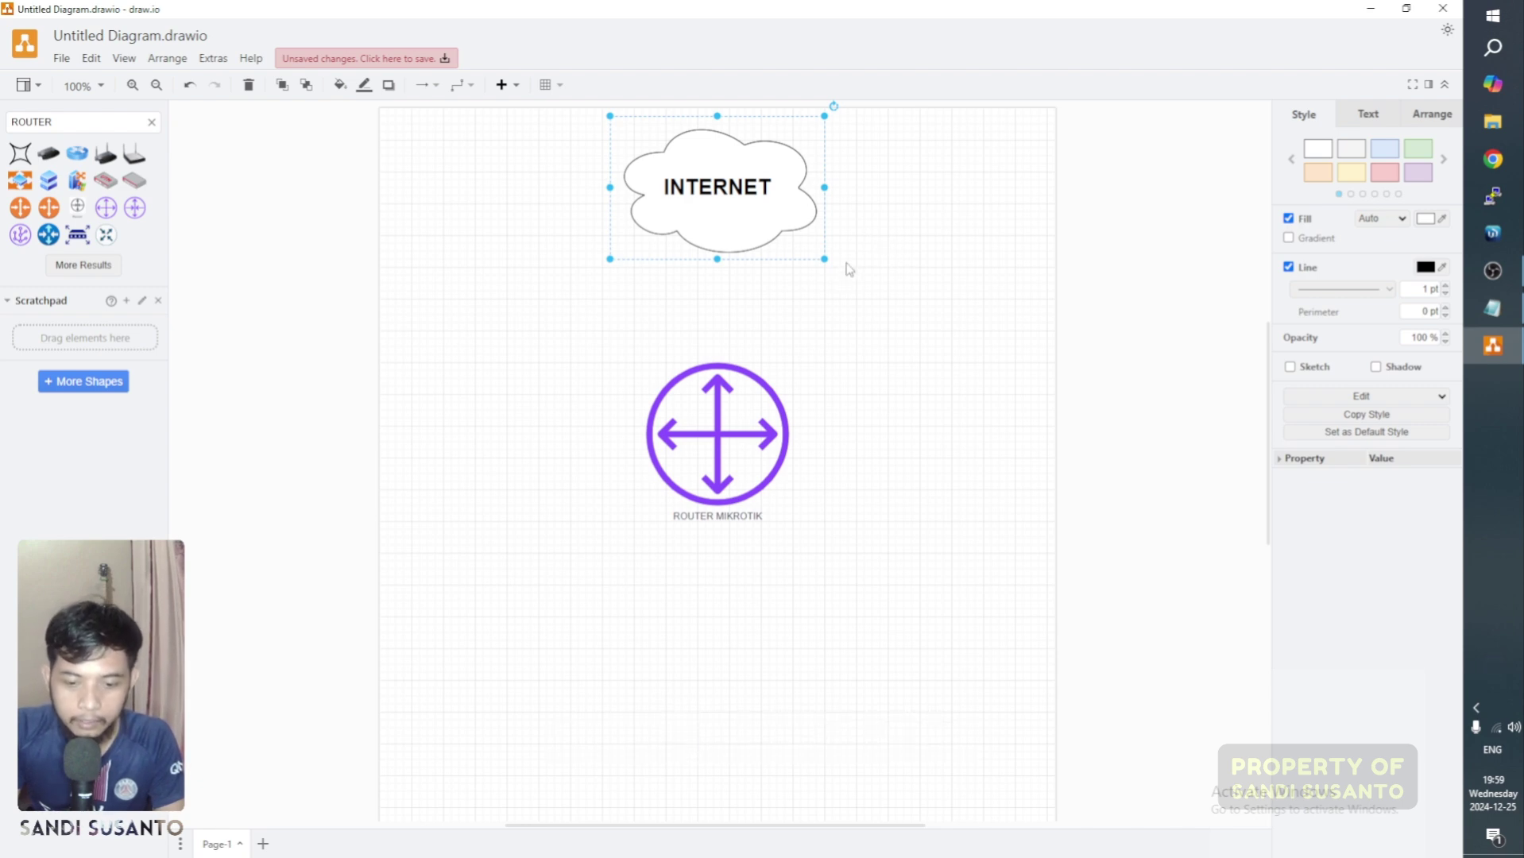
Step: Draw a connector from the INTERNET cloud to the router with line end set to None
click(876, 275)
mouse_move(723, 270)
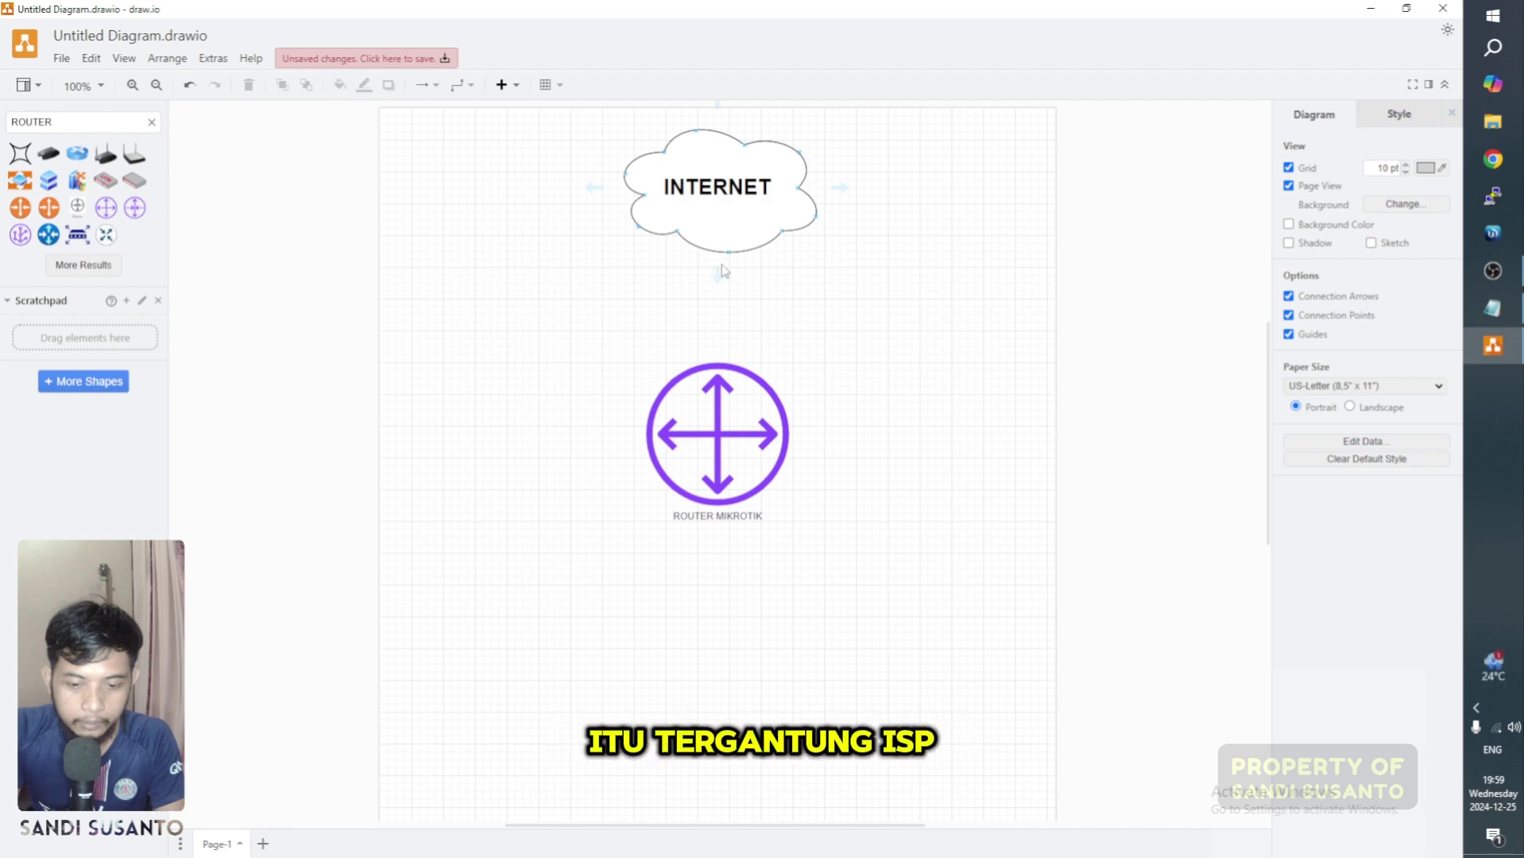
drag(719, 275, 721, 367)
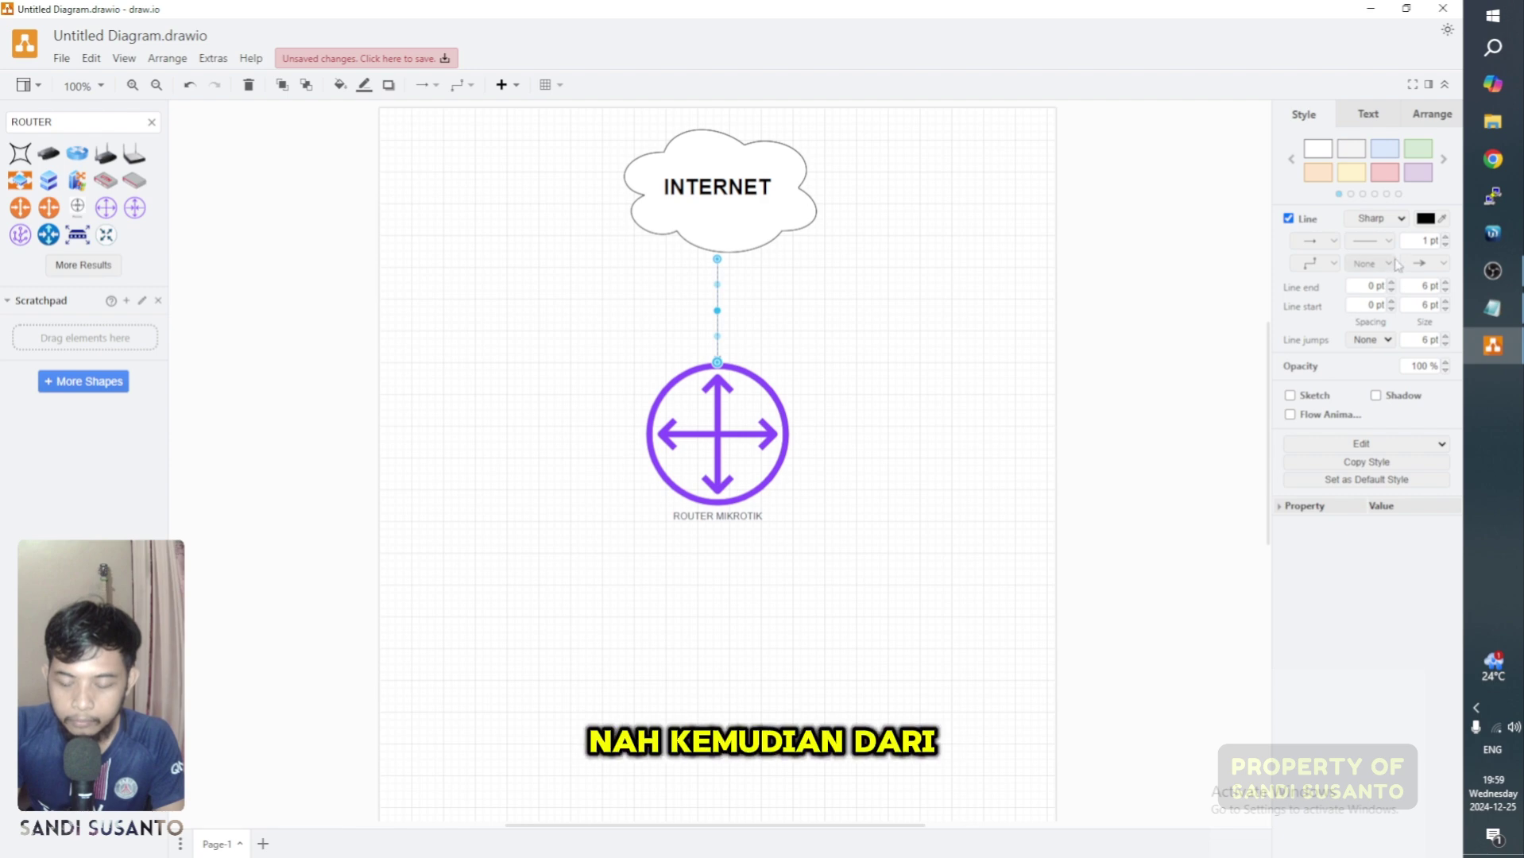
click(1440, 263)
click(1425, 180)
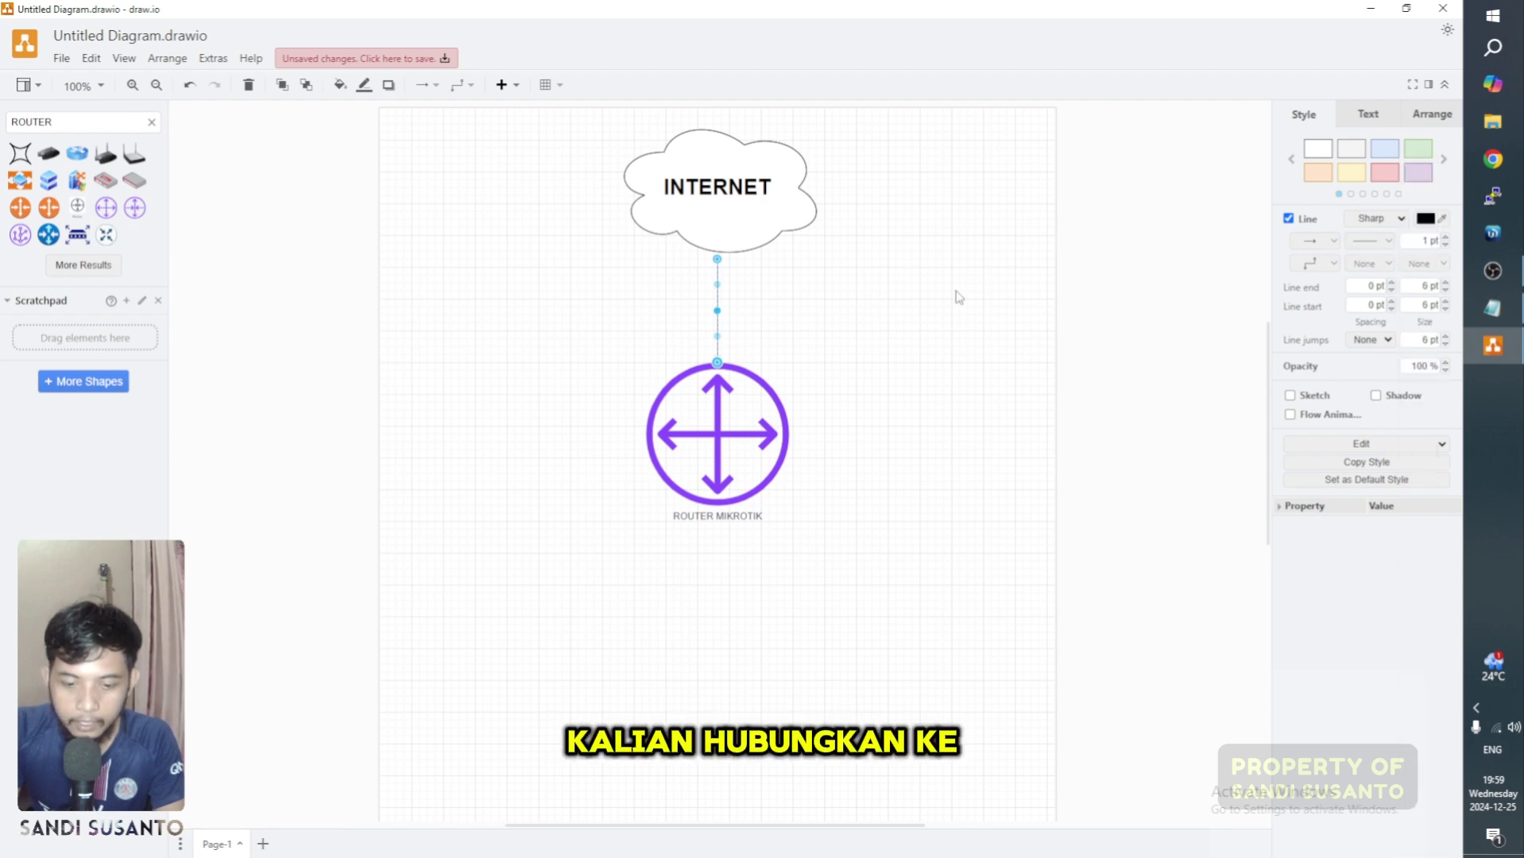
click(716, 355)
click(717, 337)
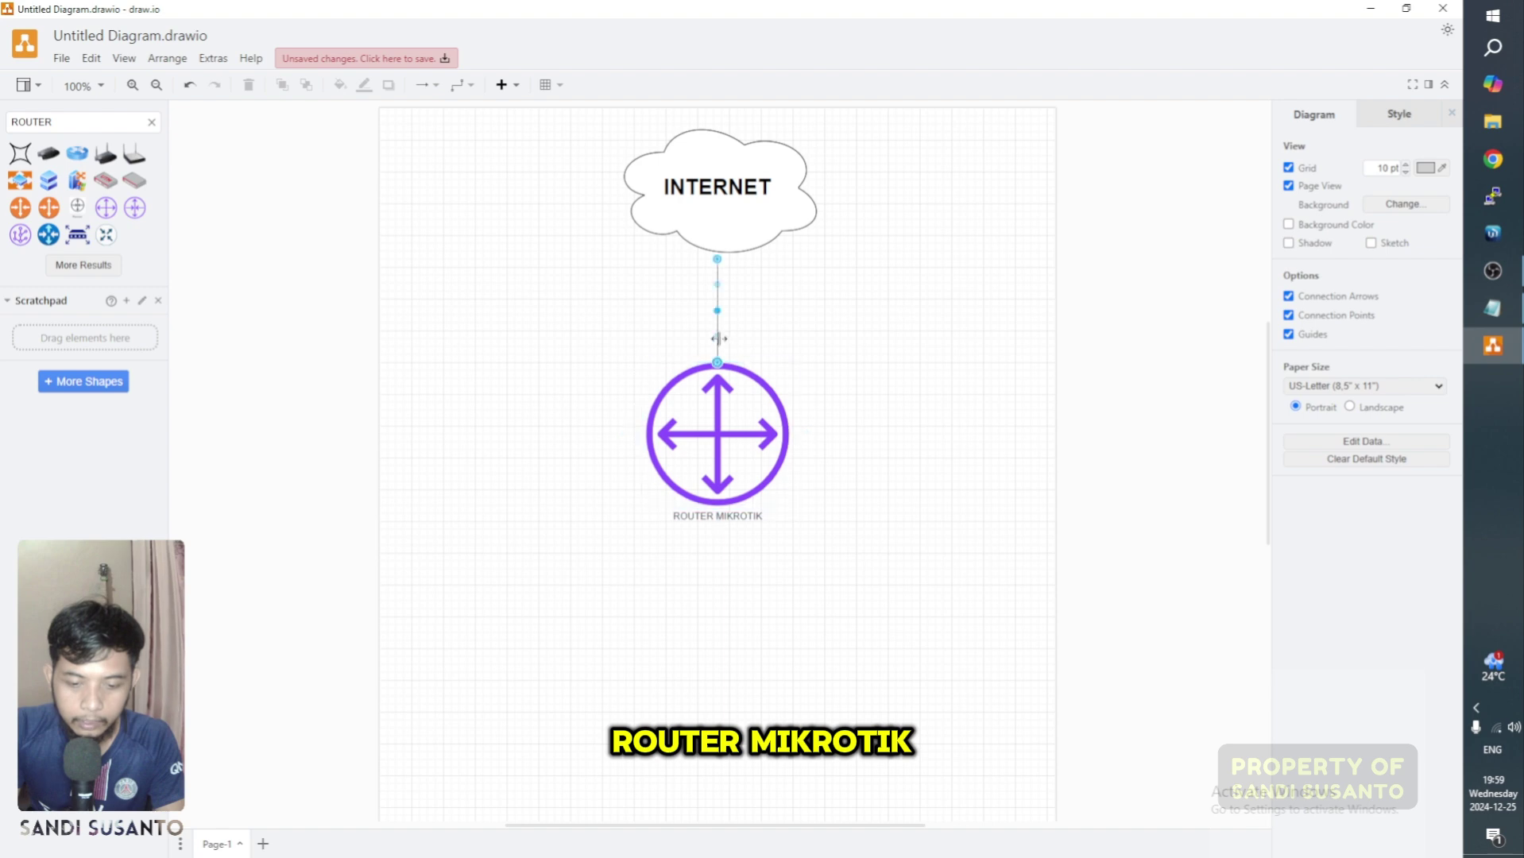
click(857, 320)
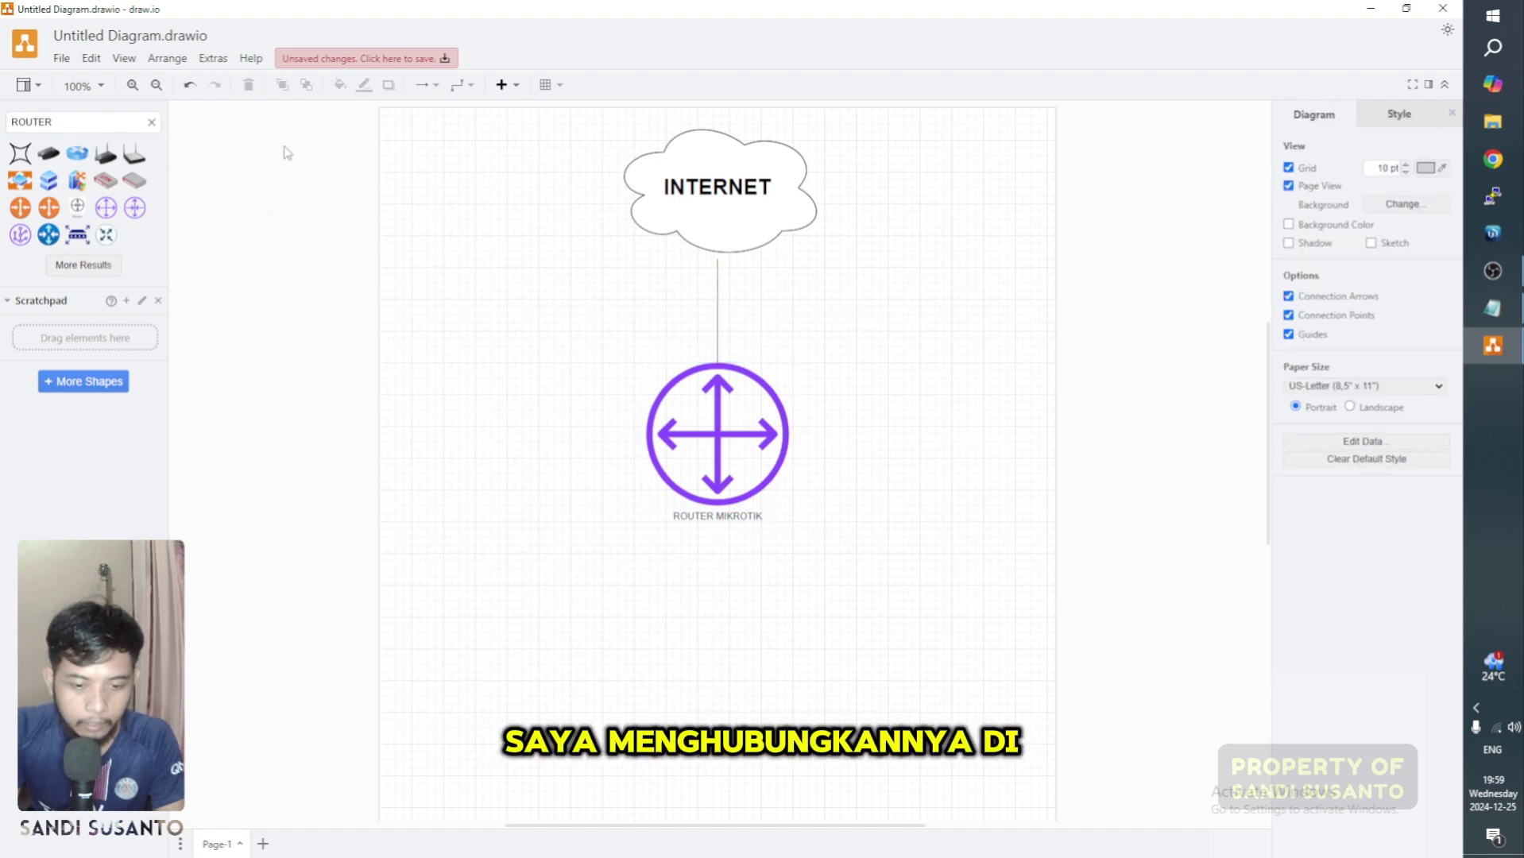
Step: Add PORT 1 text labels next to the router and the INTERNET cloud
click(521, 91)
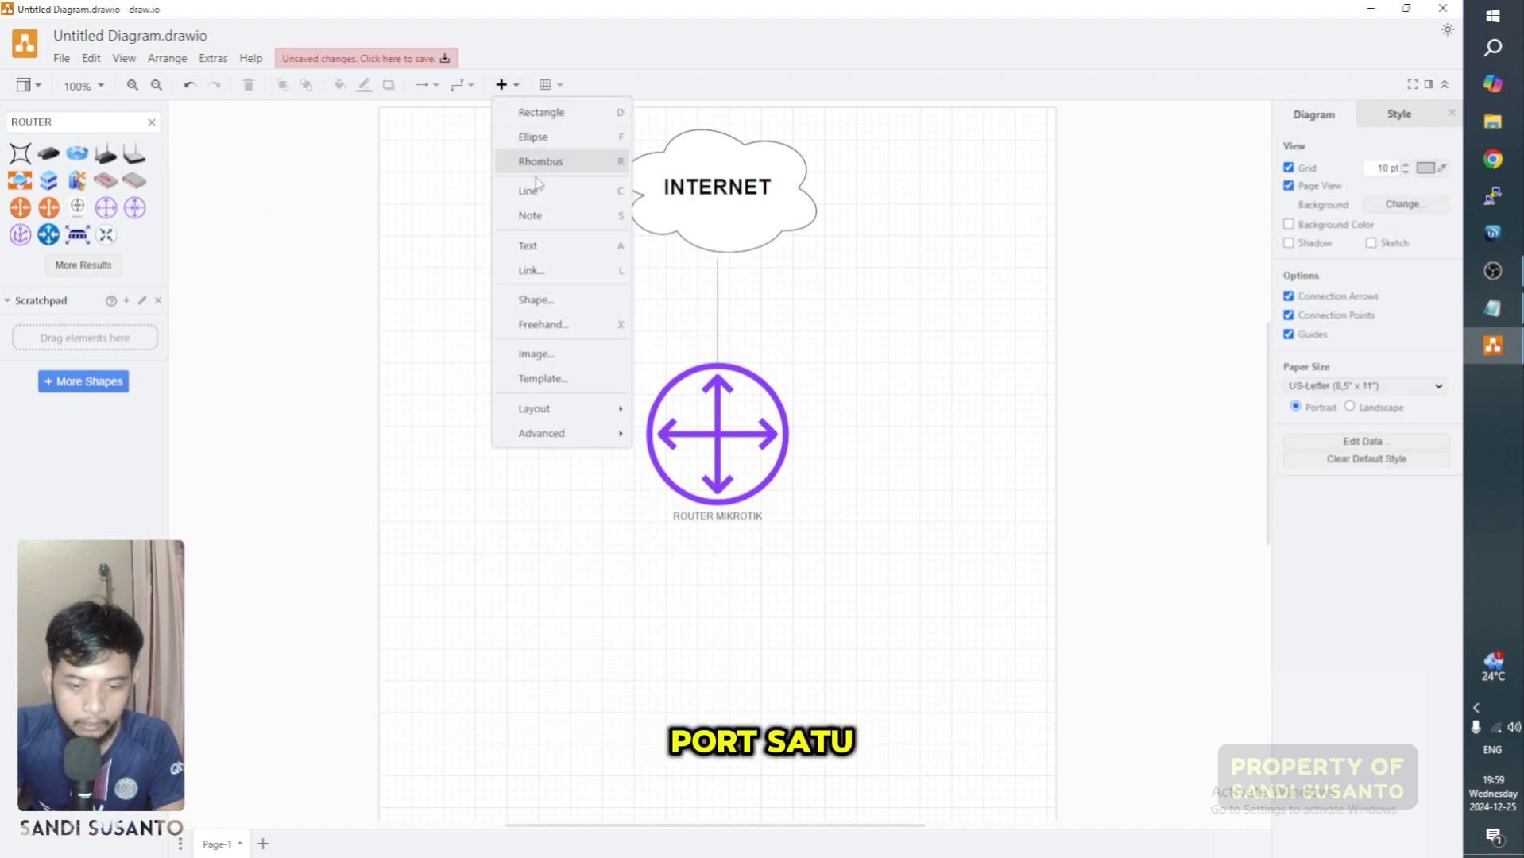
click(554, 248)
text(R)
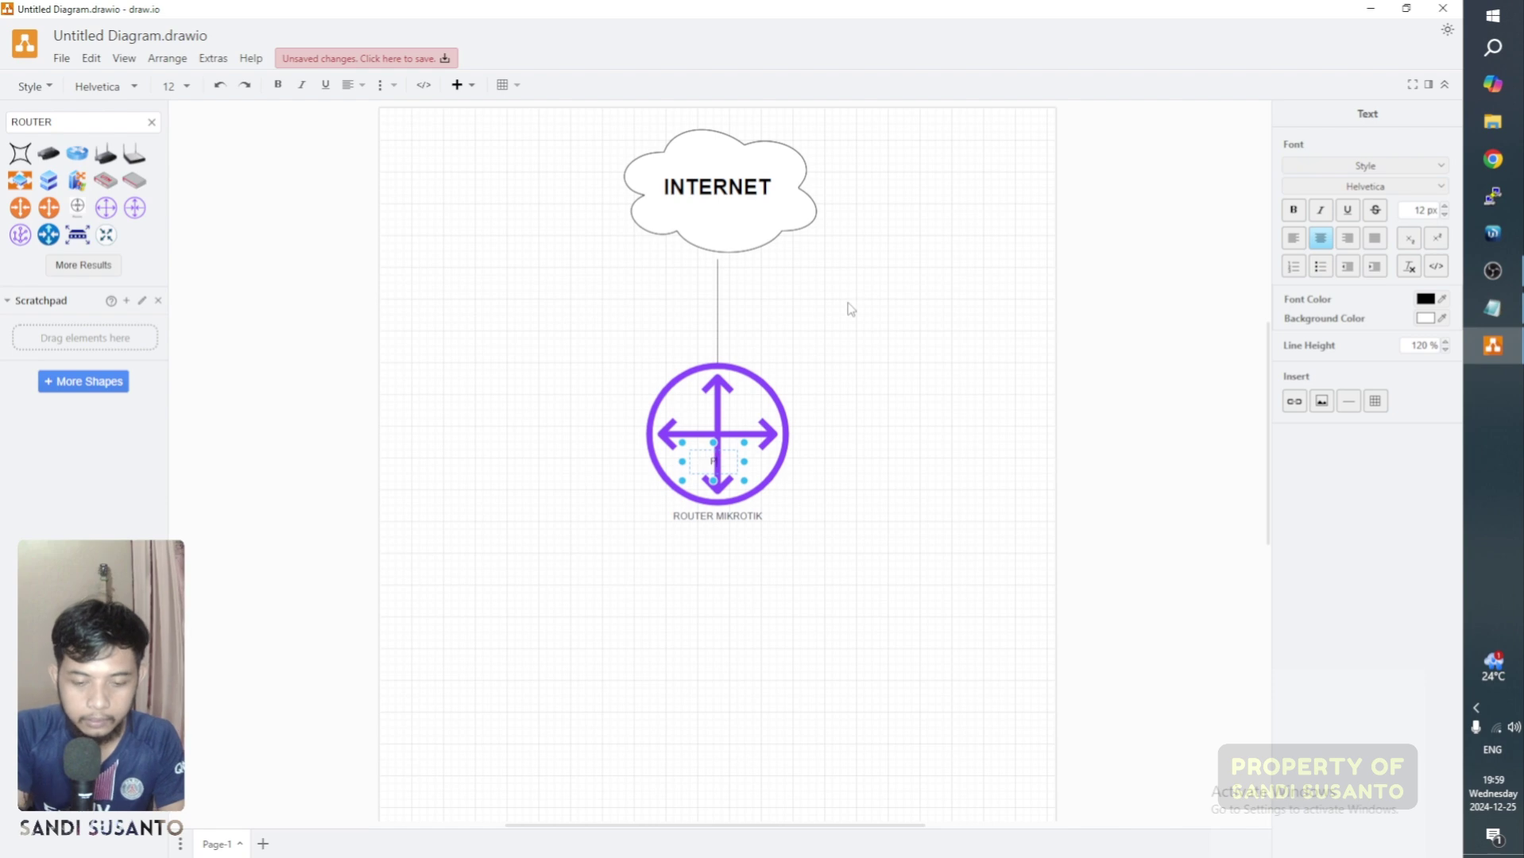
text(ORT 1)
click(854, 395)
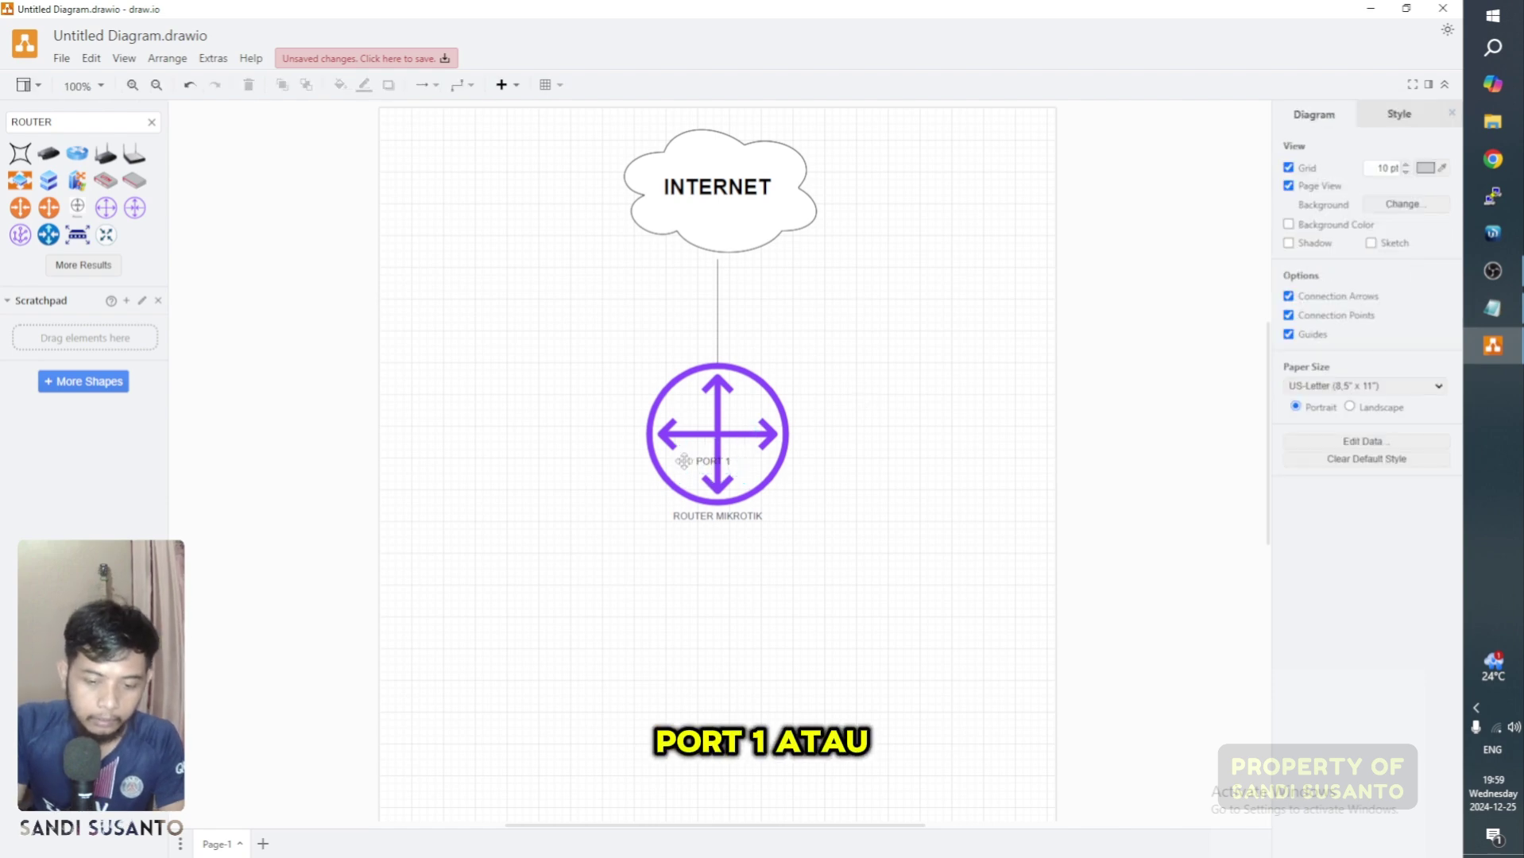
drag(719, 455, 751, 354)
click(891, 375)
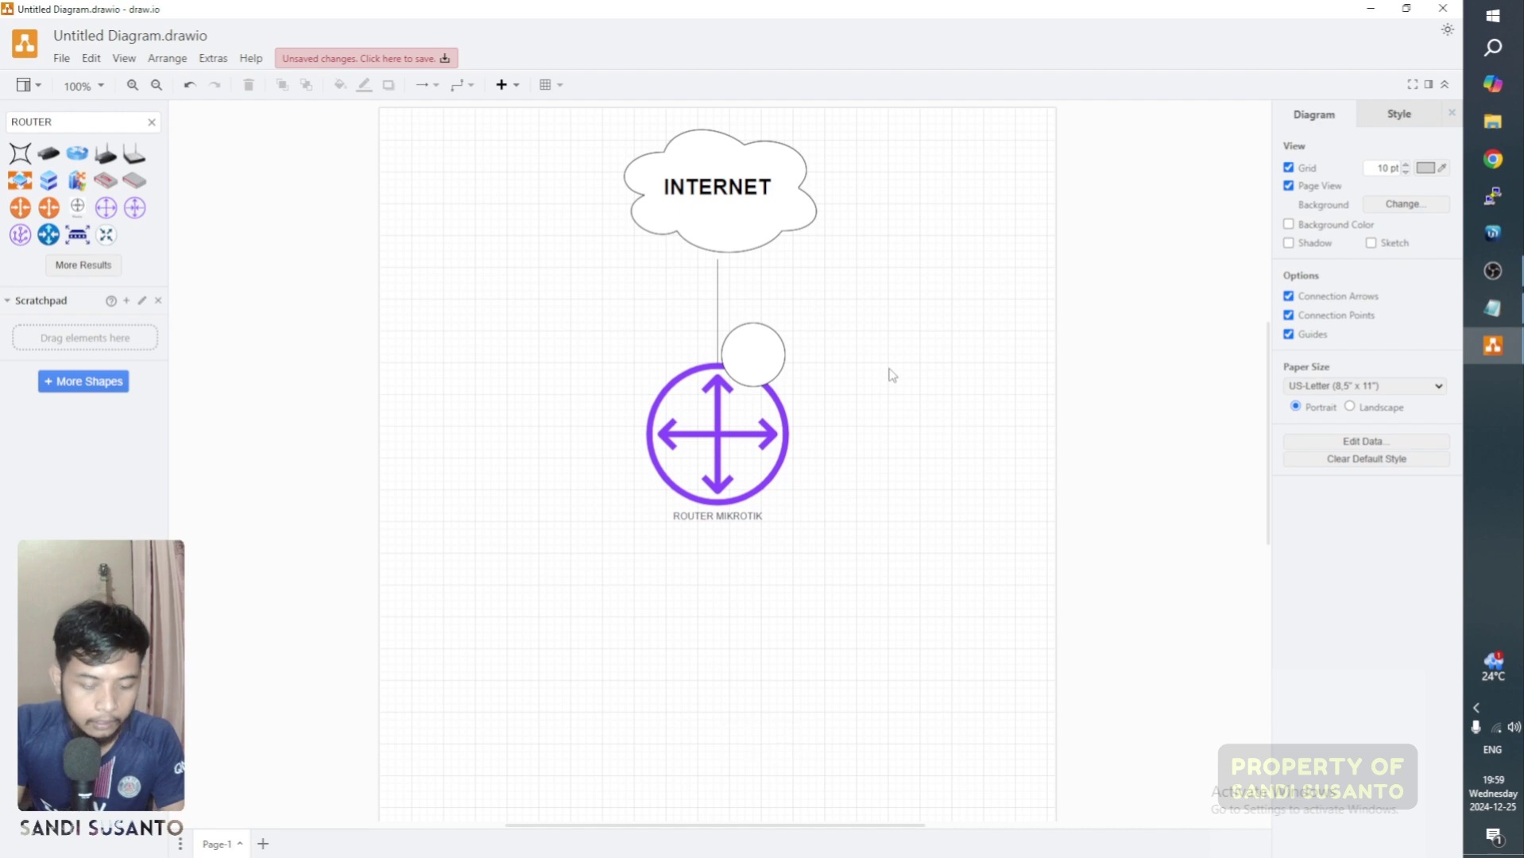
click(756, 353)
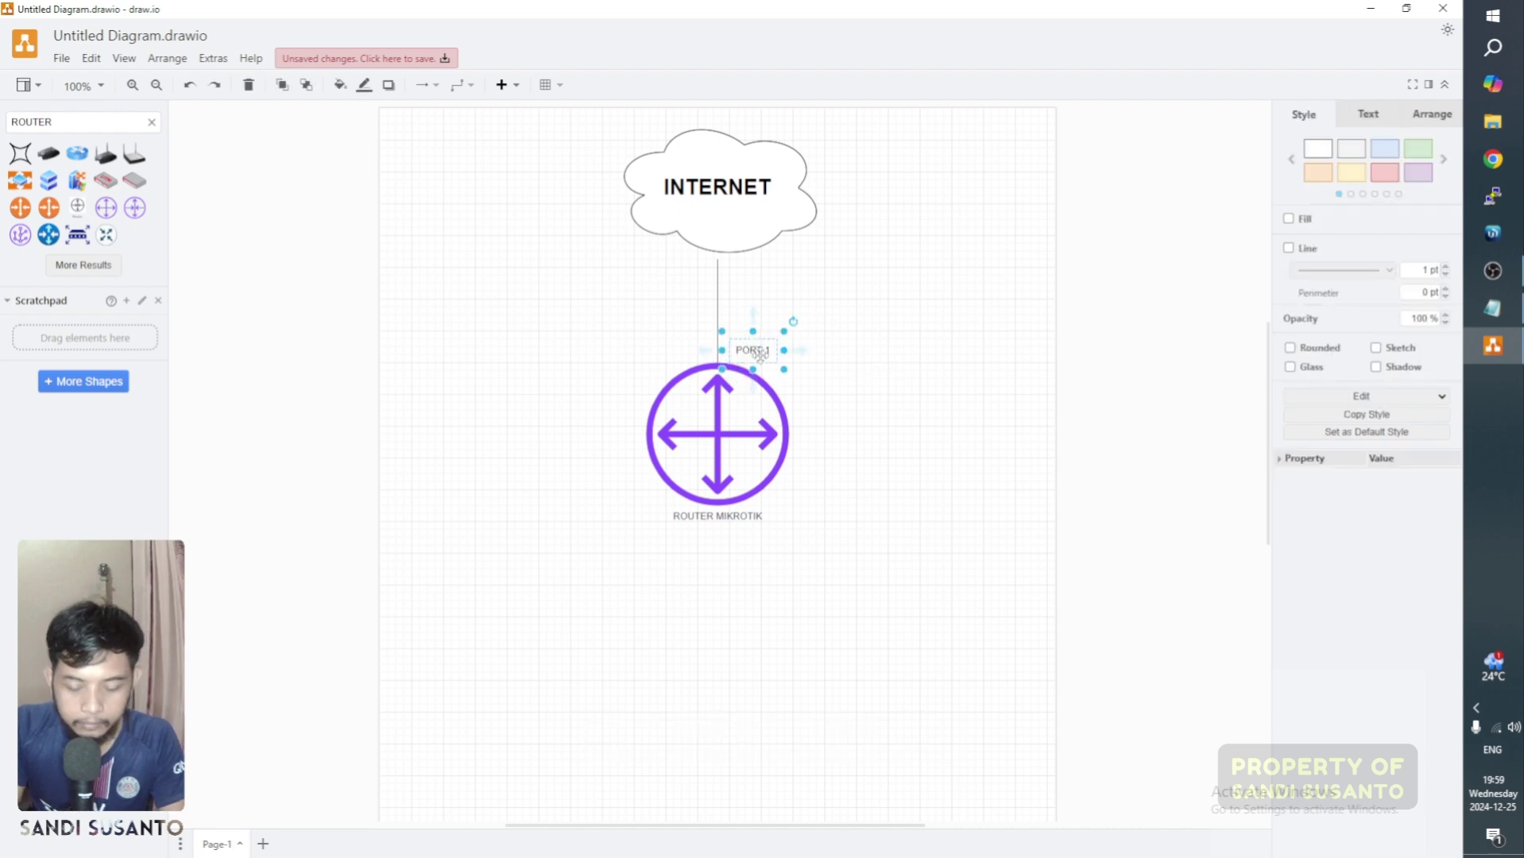
drag(760, 356, 765, 275)
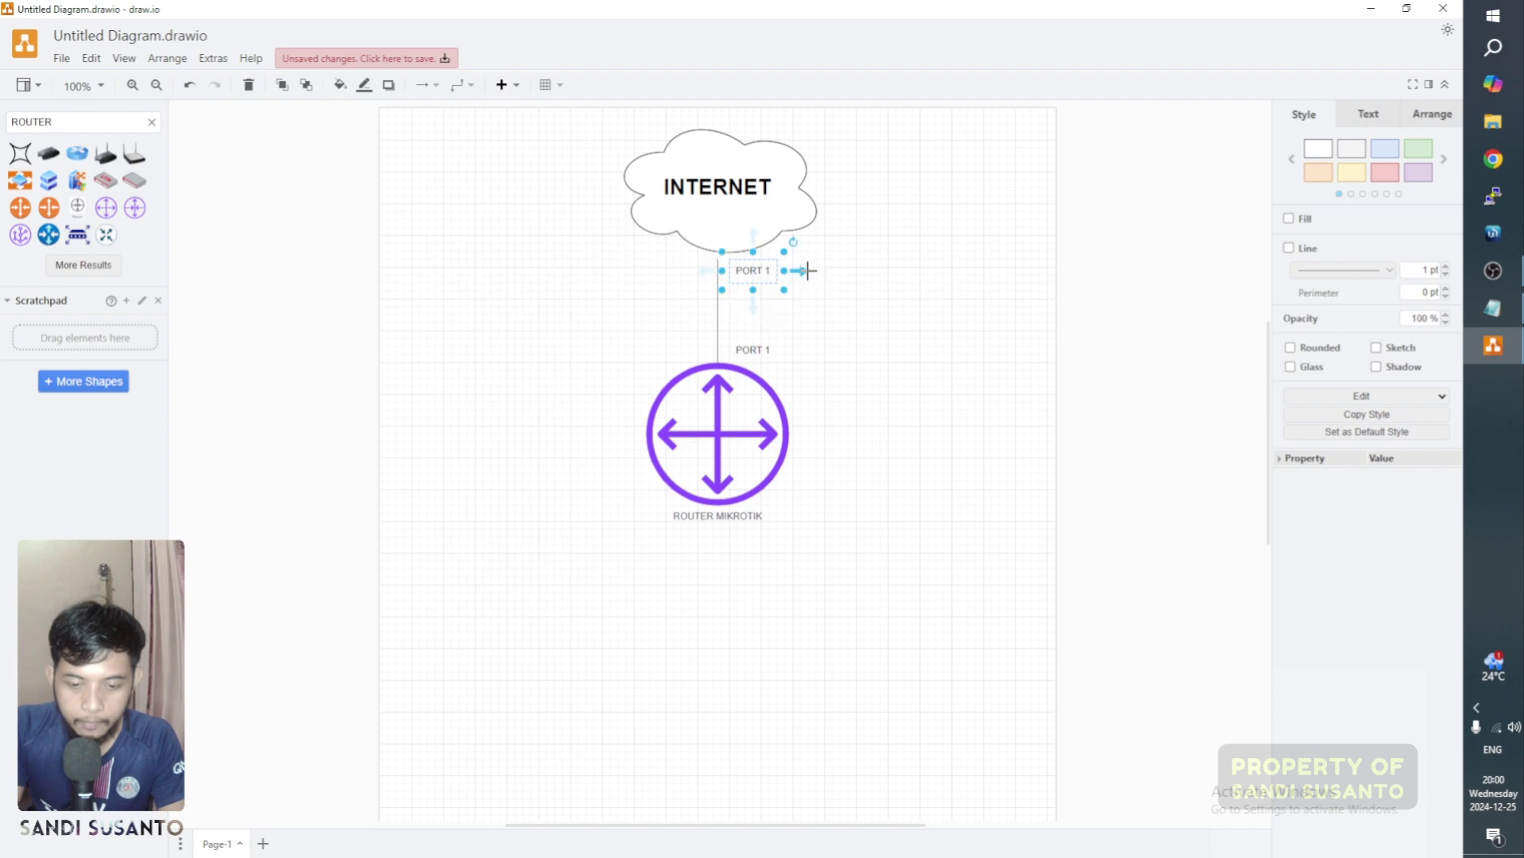
click(807, 271)
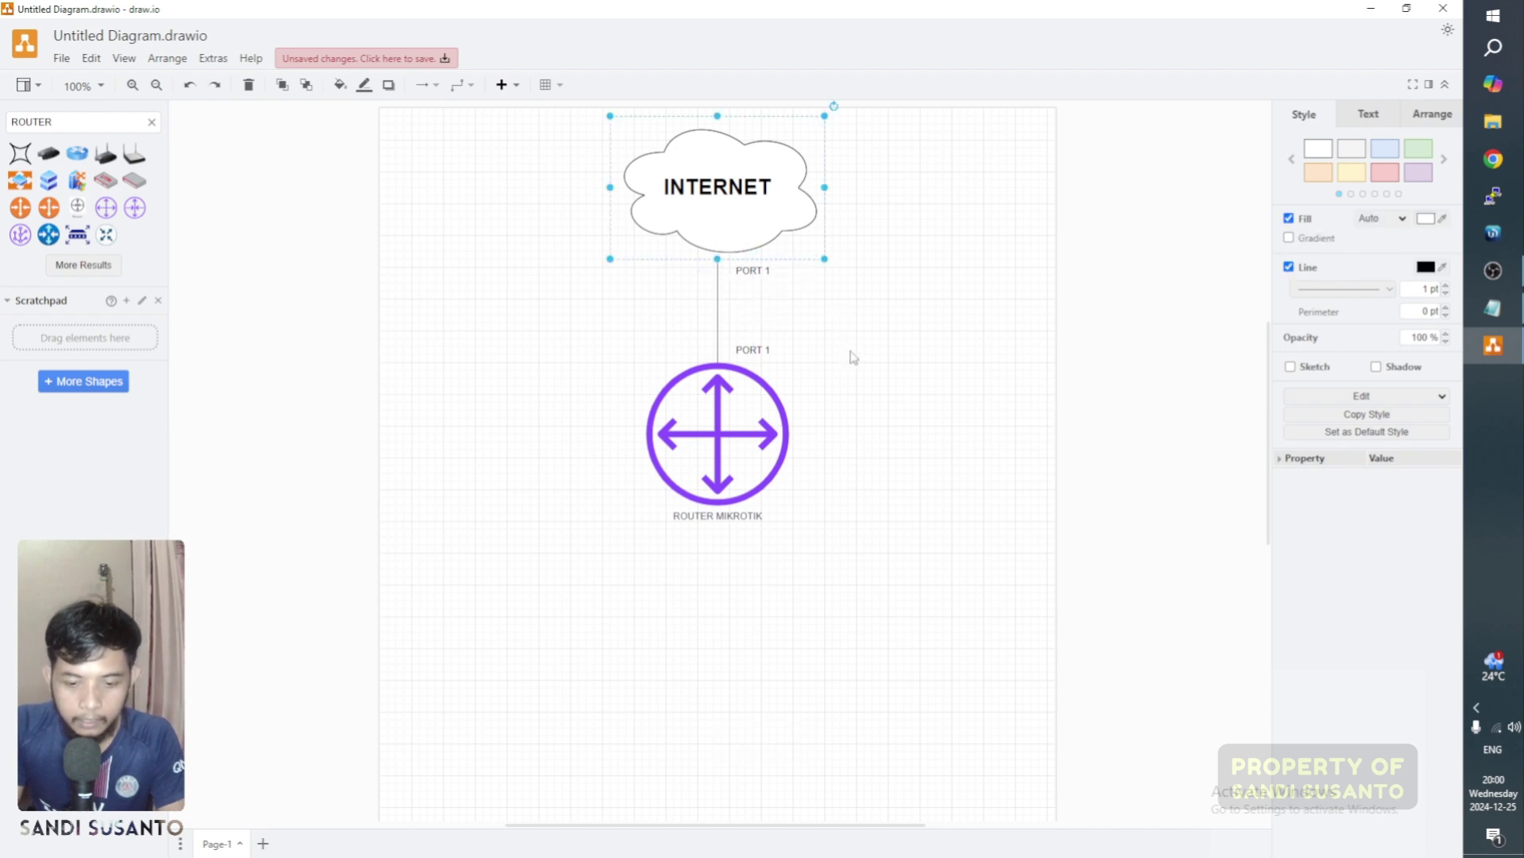
click(858, 363)
scroll(861, 367, down, 4)
scroll(863, 371, up, 2)
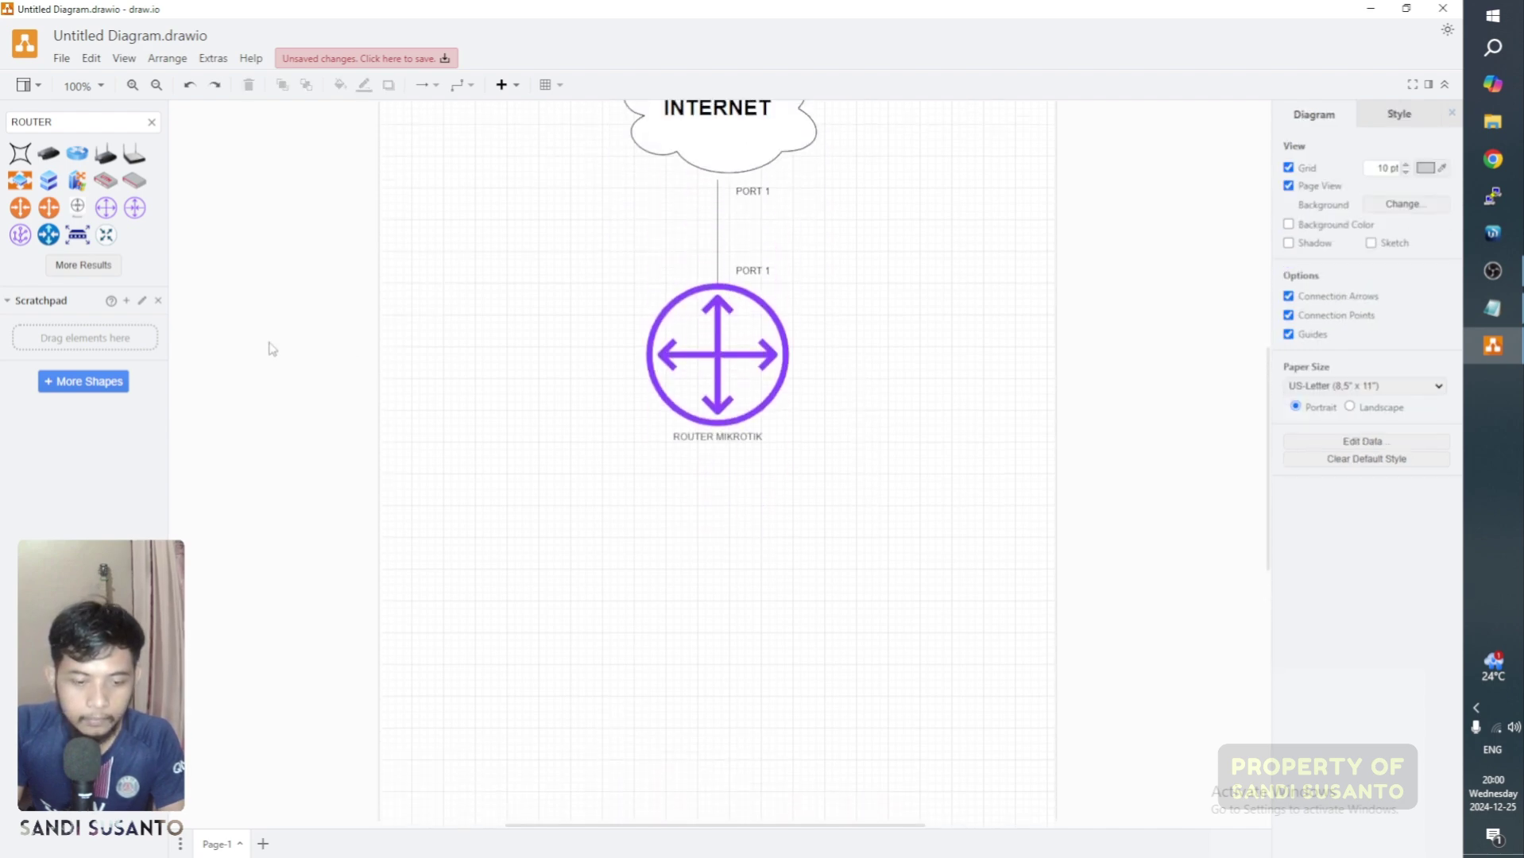
Step: Insert a wireless access point image and enlarge it below ROUTER MIKROTIK
click(134, 153)
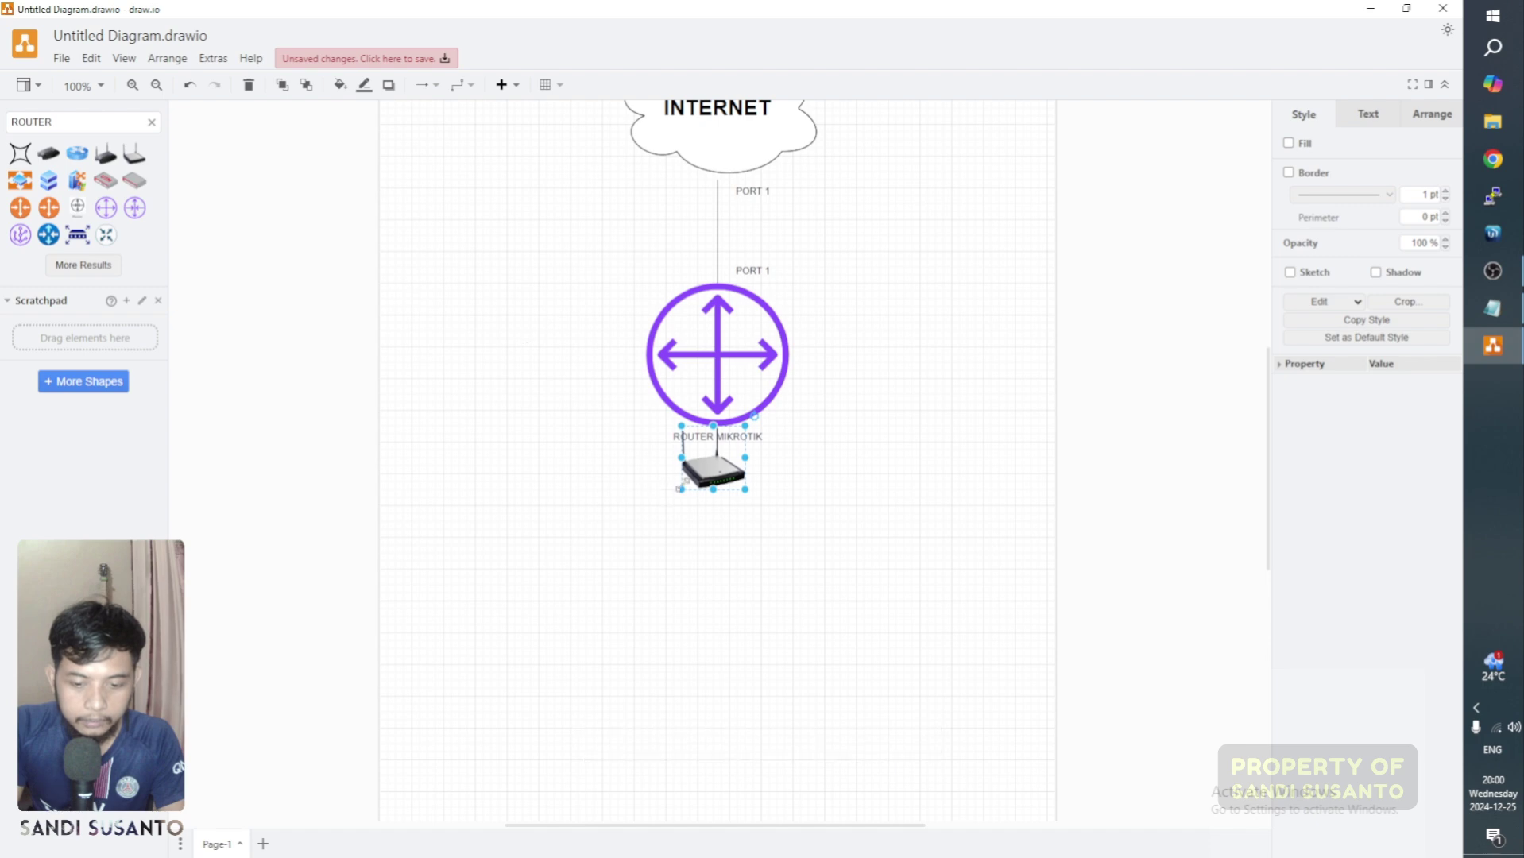
drag(709, 471, 795, 703)
drag(738, 662, 758, 663)
click(342, 418)
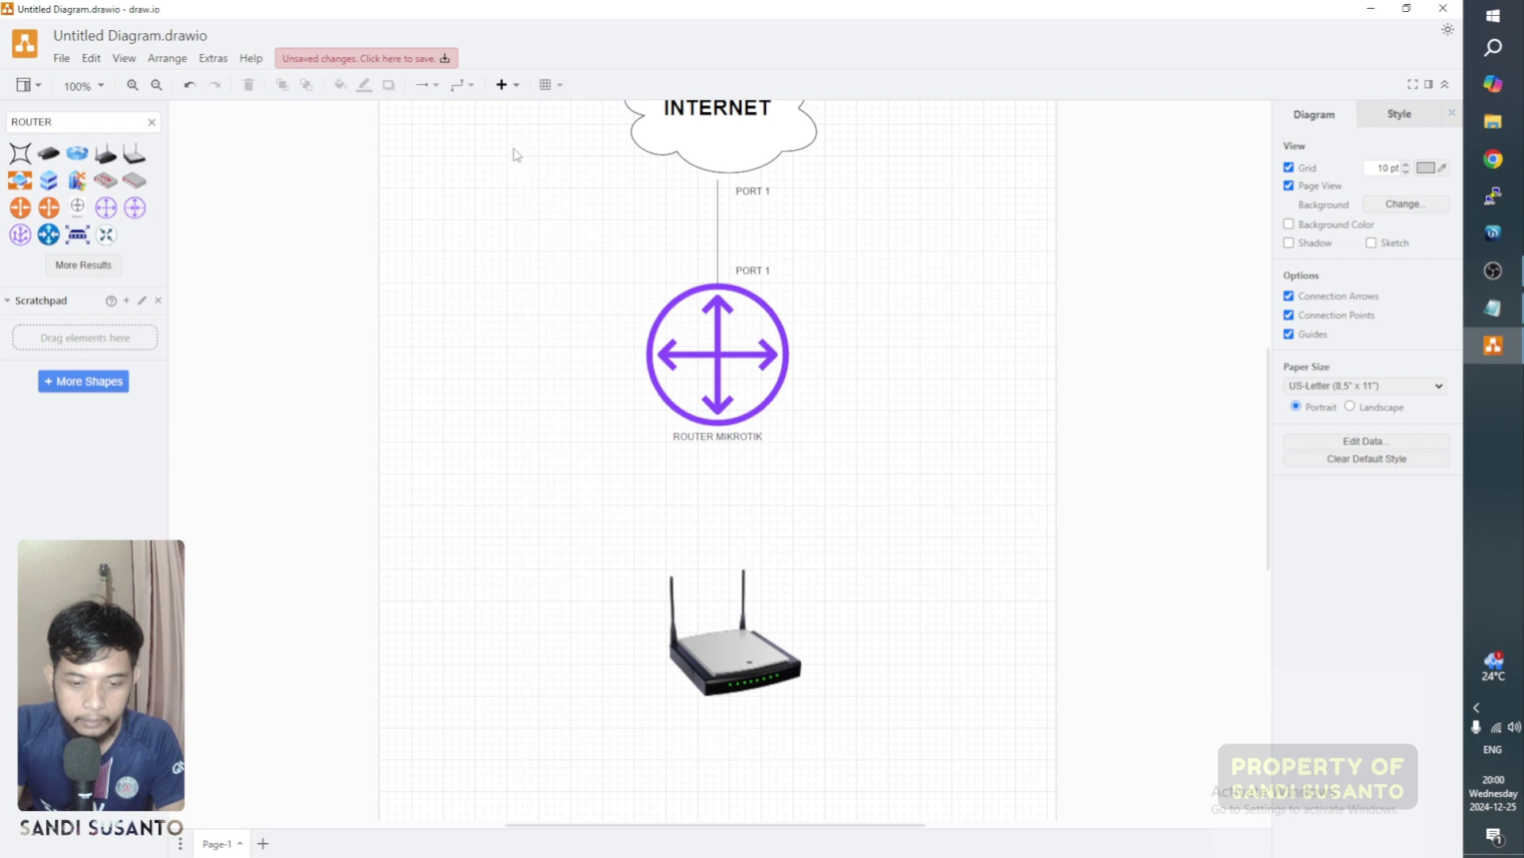
click(513, 87)
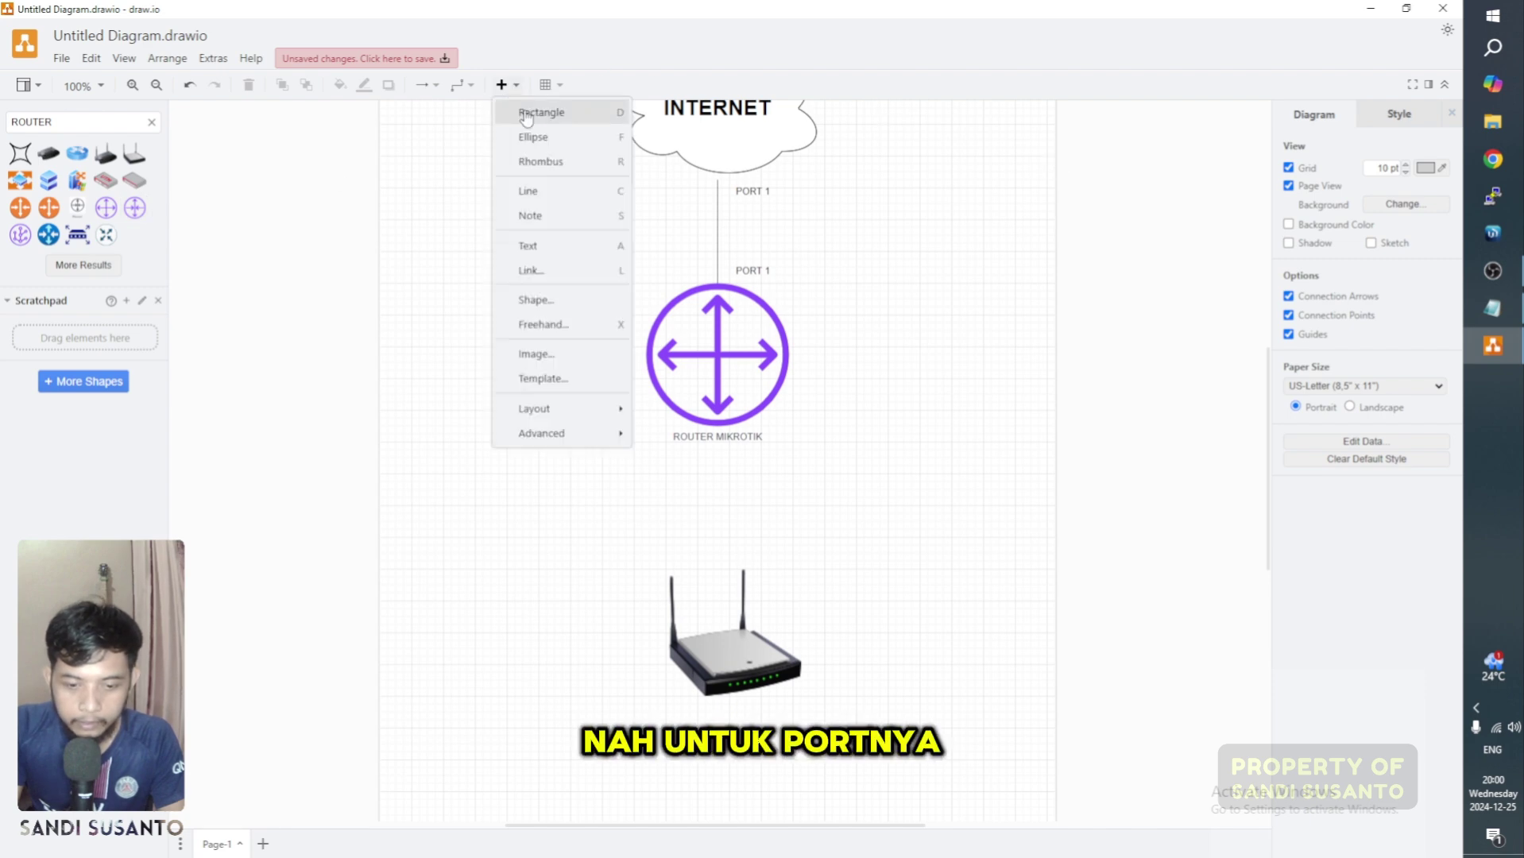
Step: Replace the stray line with a straight connector from the access point to ROUTER MIKROTIK, no arrowhead
click(548, 192)
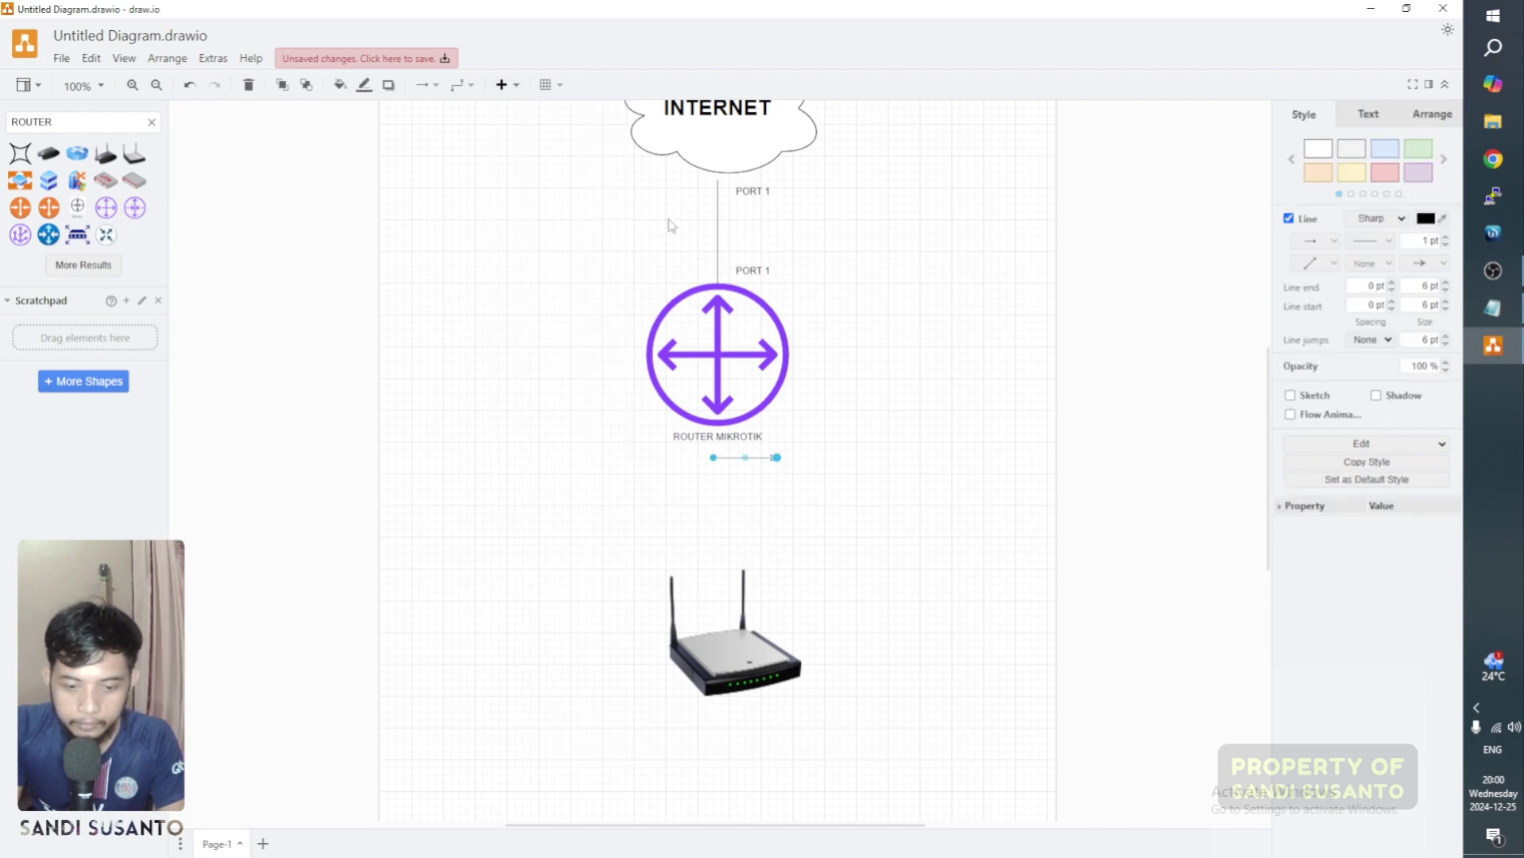
key(Delete)
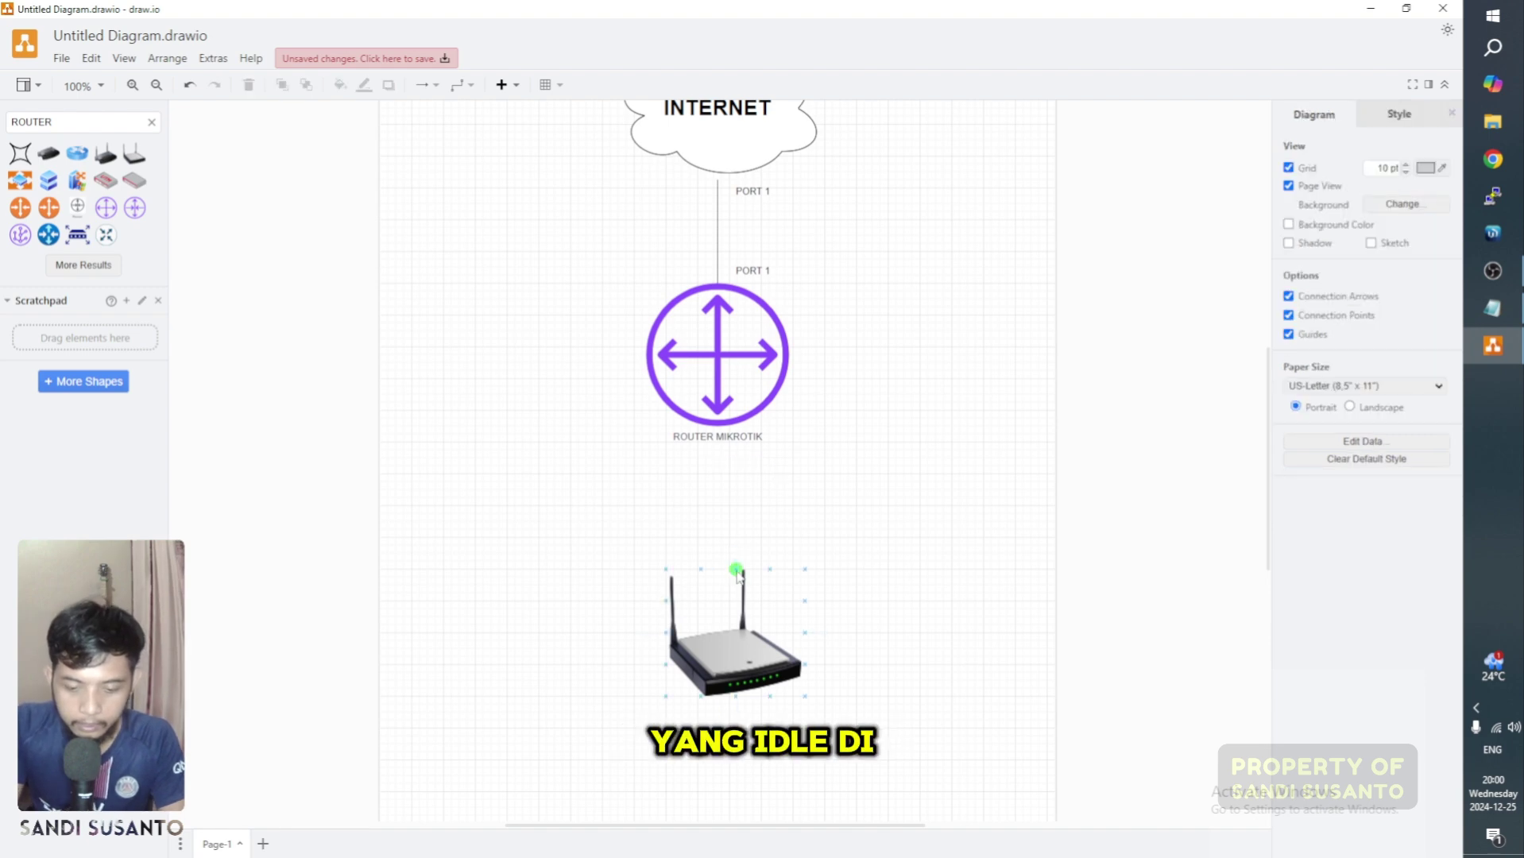
drag(735, 570, 717, 435)
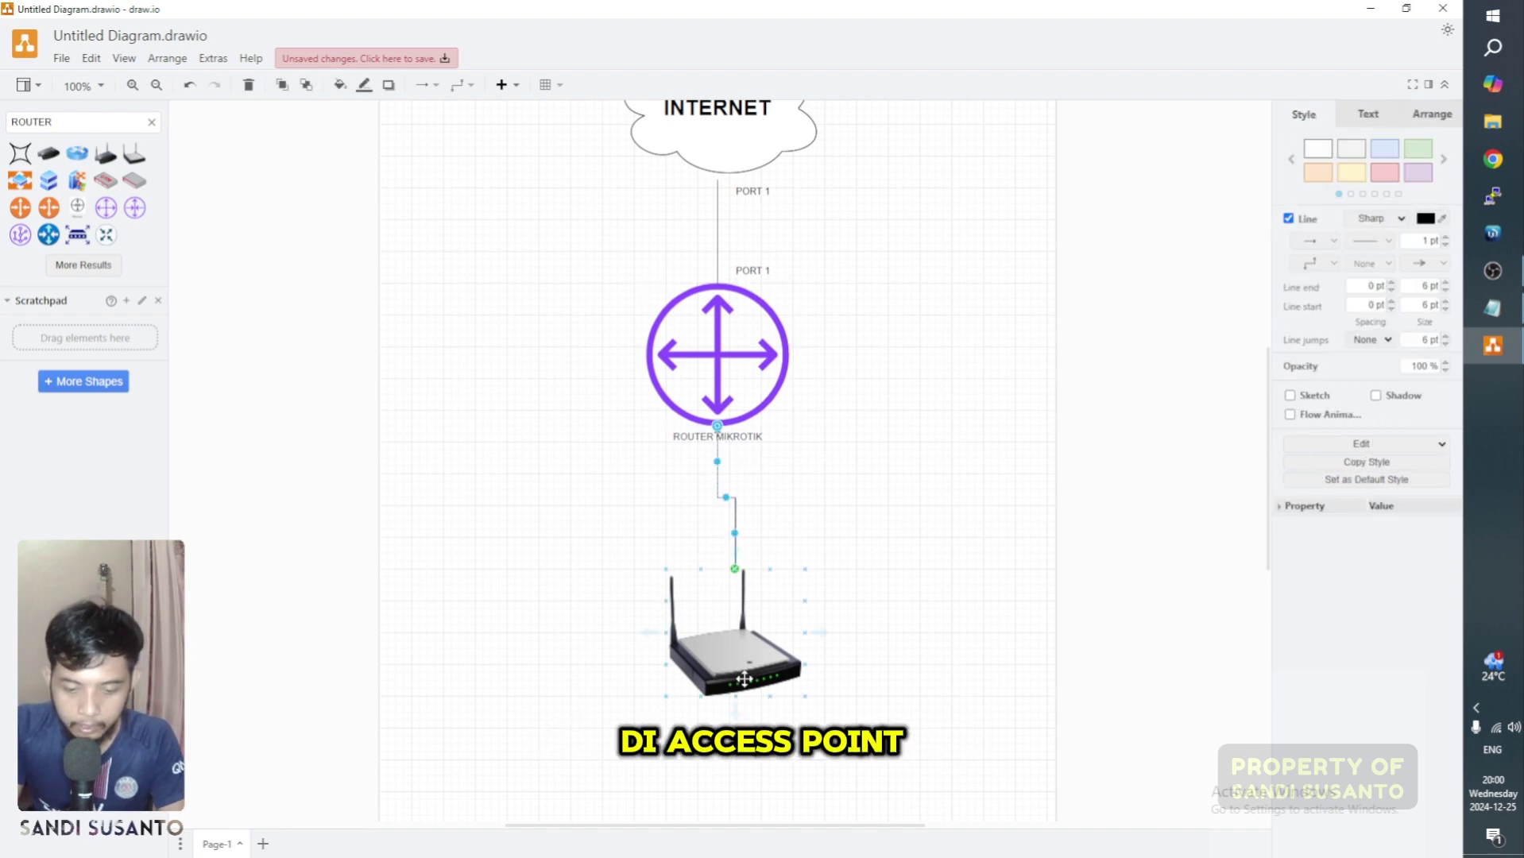
click(751, 657)
drag(750, 656, 732, 655)
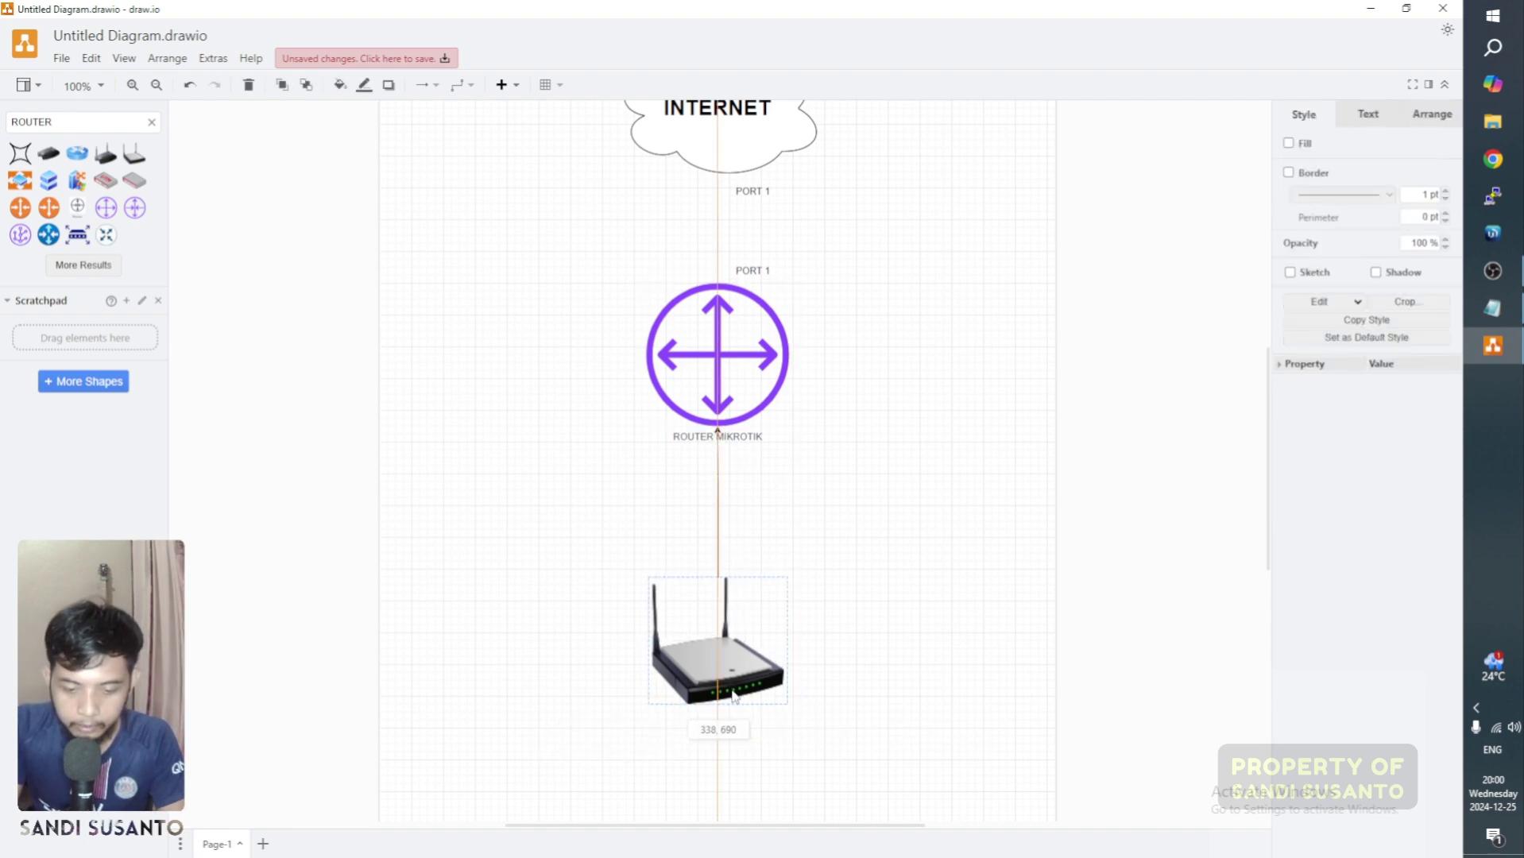
click(717, 517)
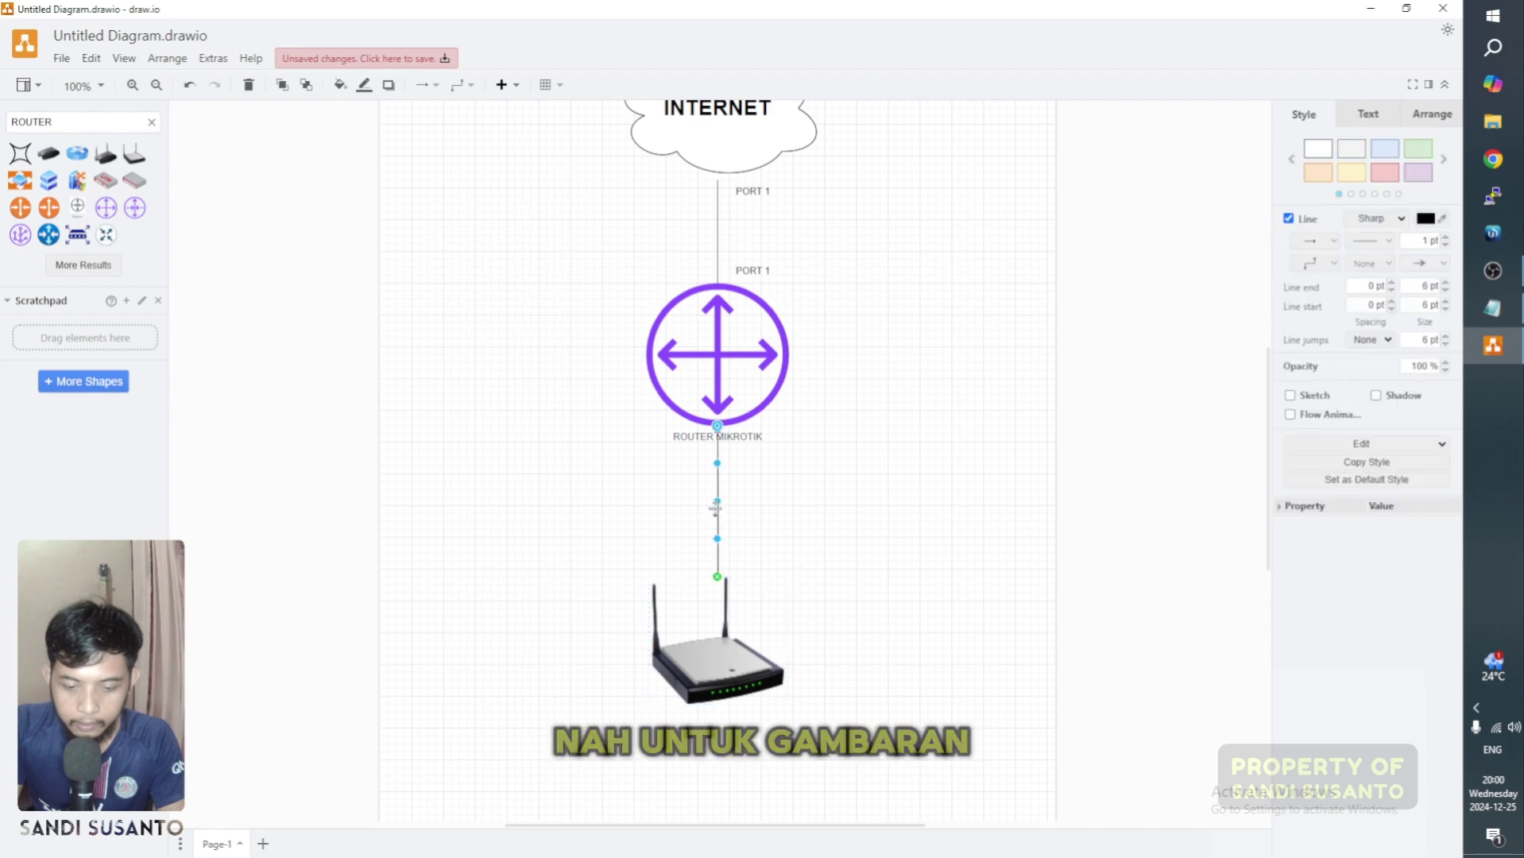
click(1442, 263)
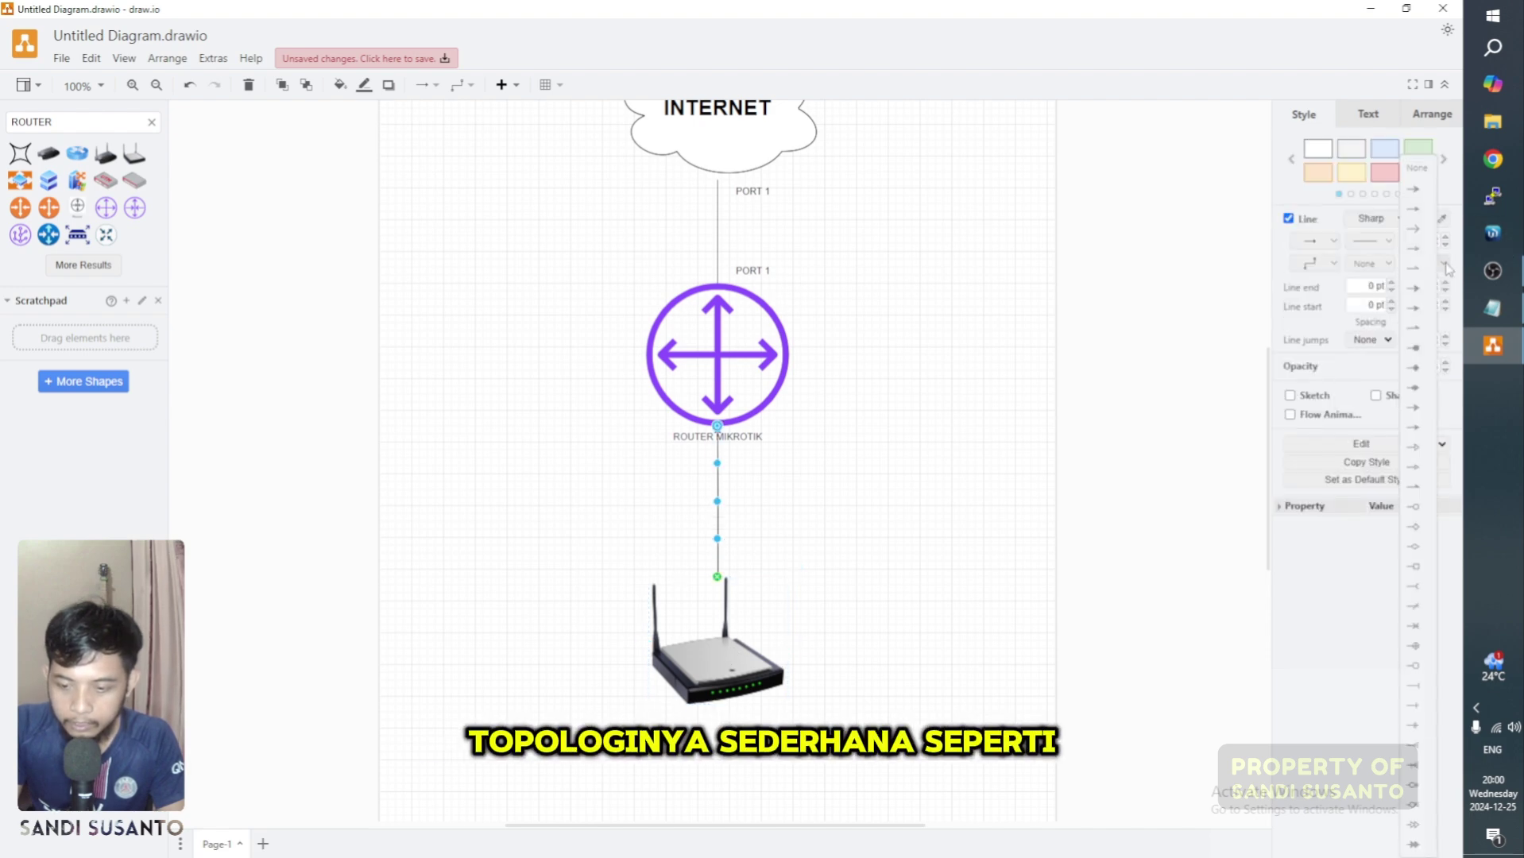
click(1415, 168)
click(1051, 441)
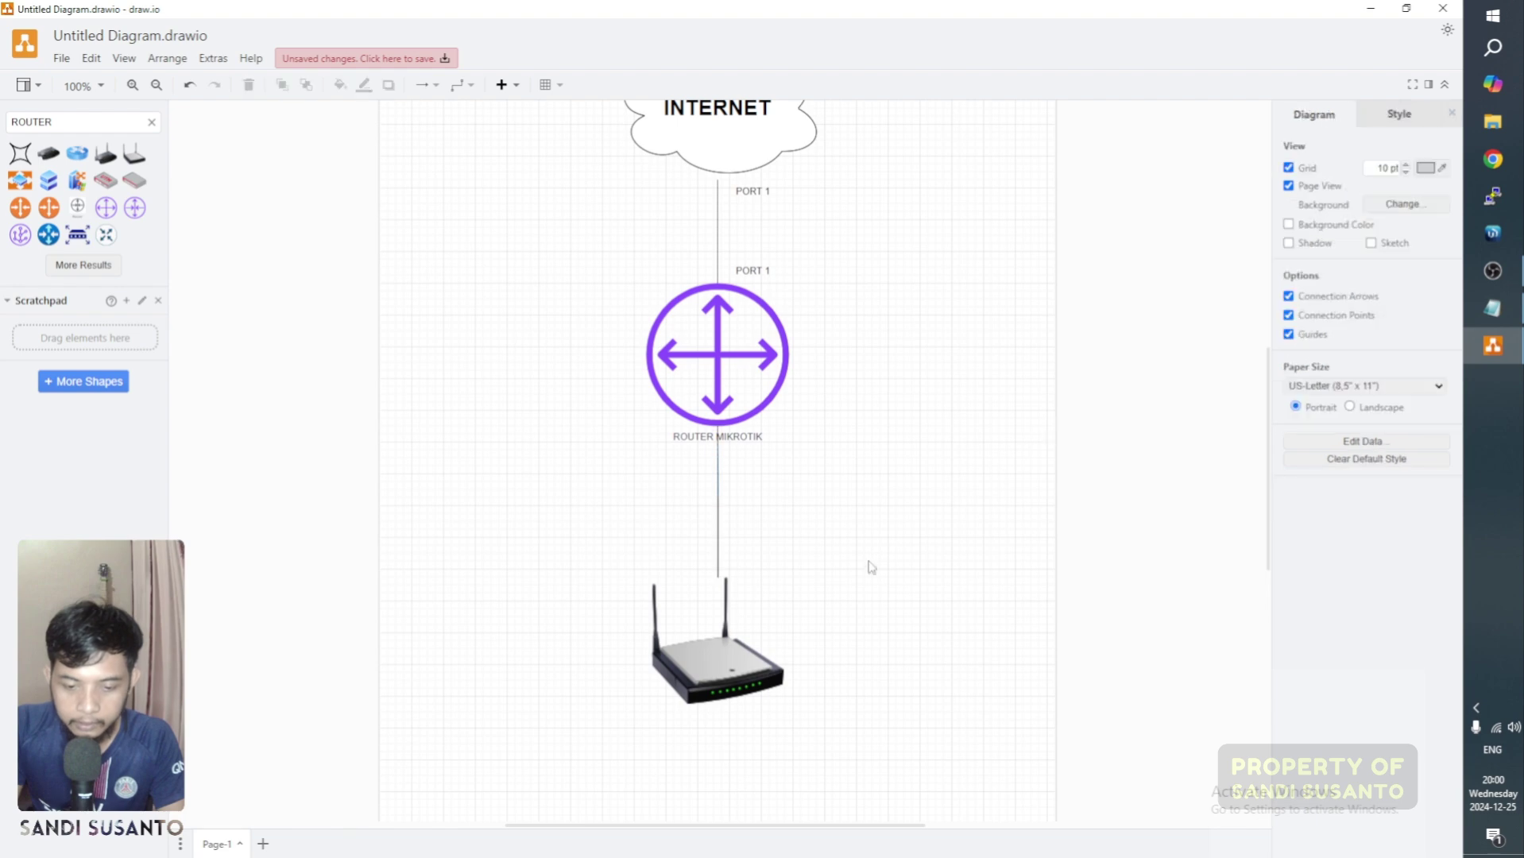
Step: Check the router and access point layout, then minimize draw.io to reveal Notepad
scroll(867, 568, down, 2)
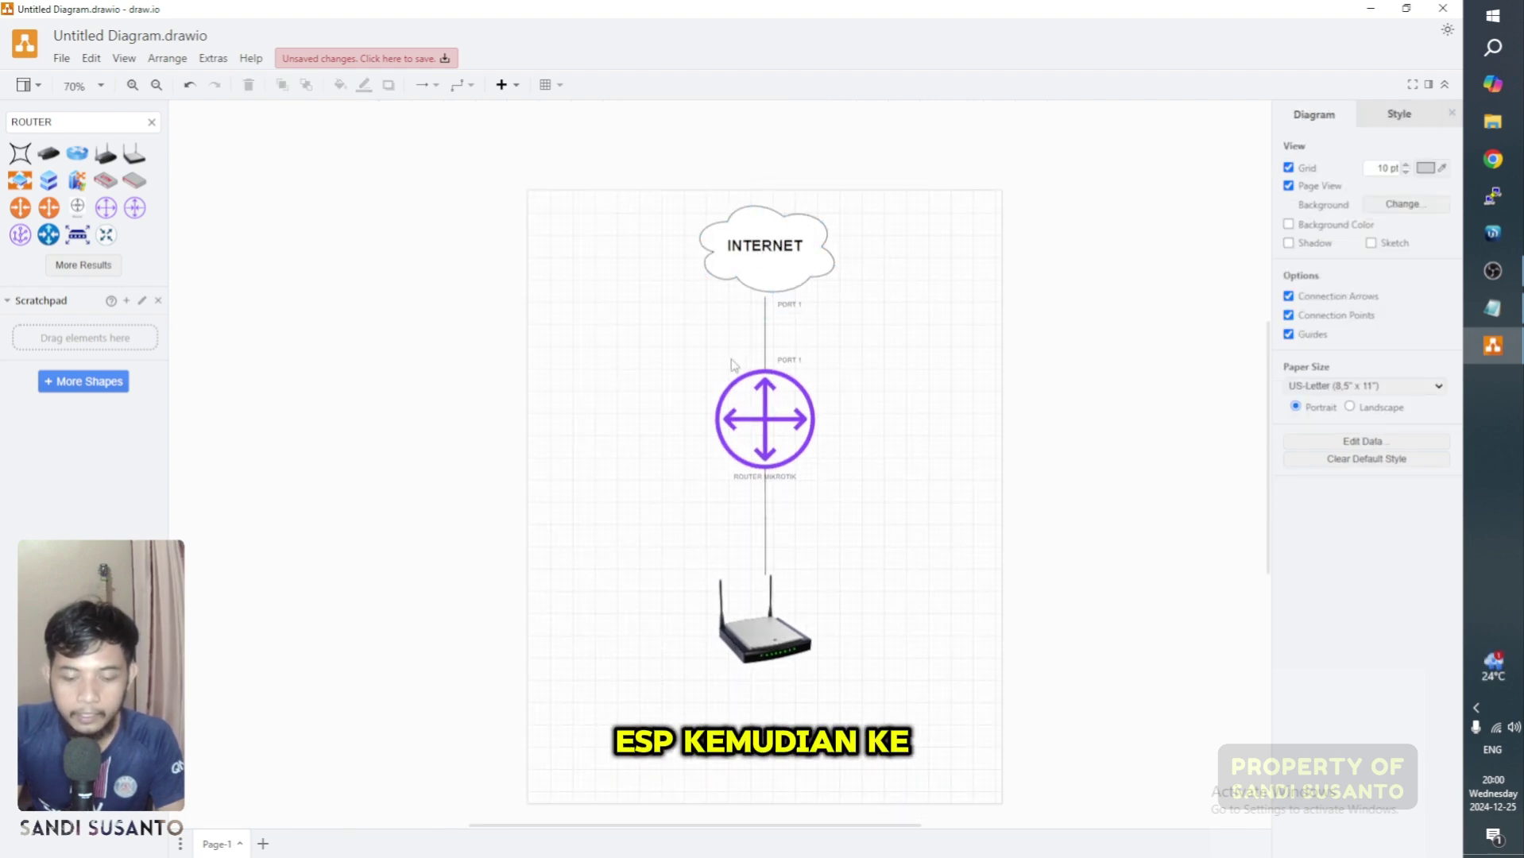
click(793, 423)
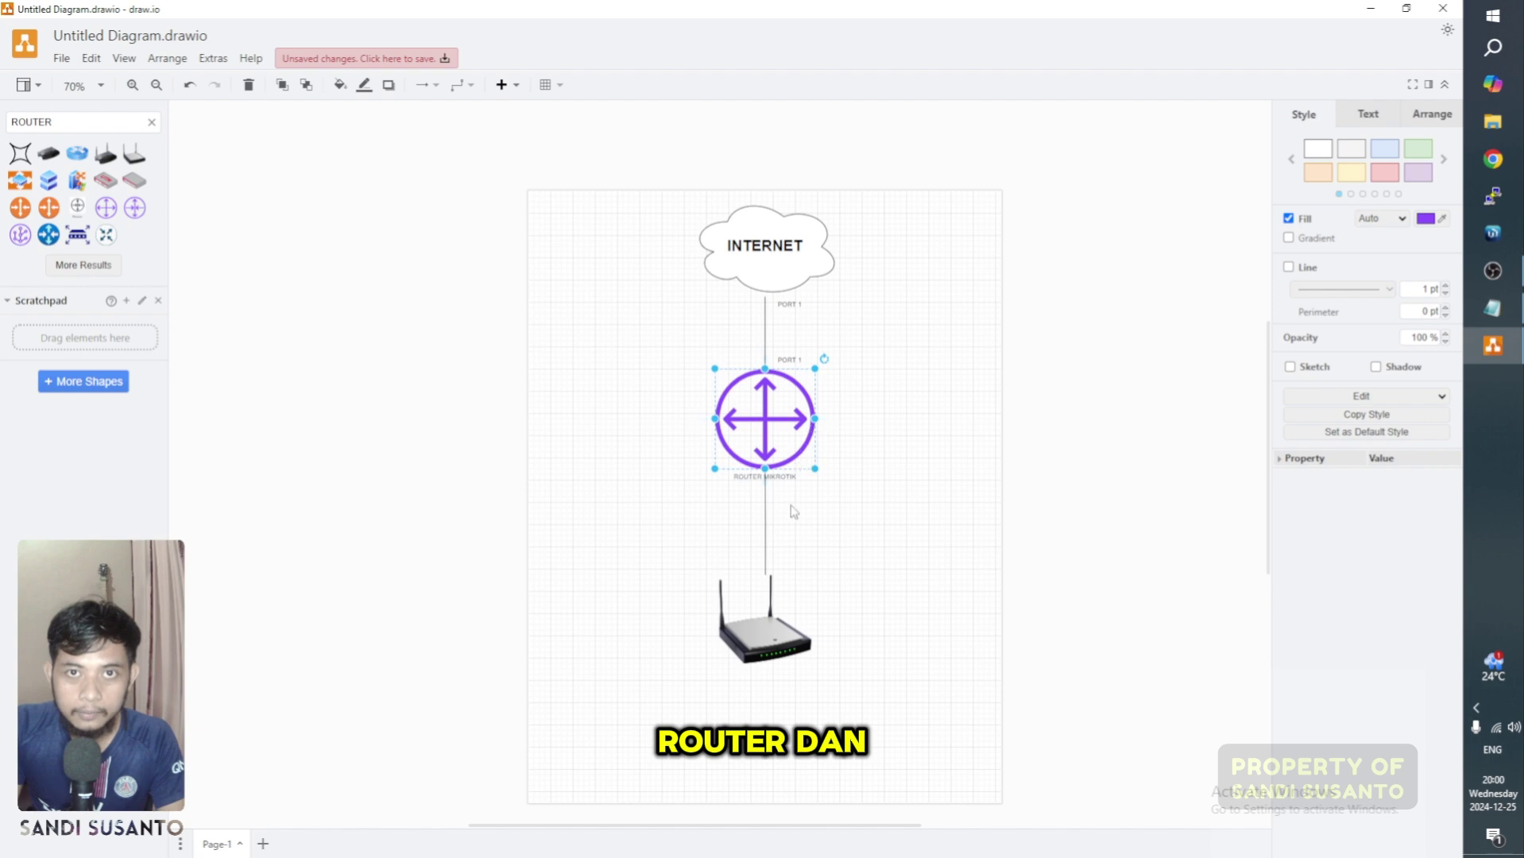
click(780, 608)
click(935, 522)
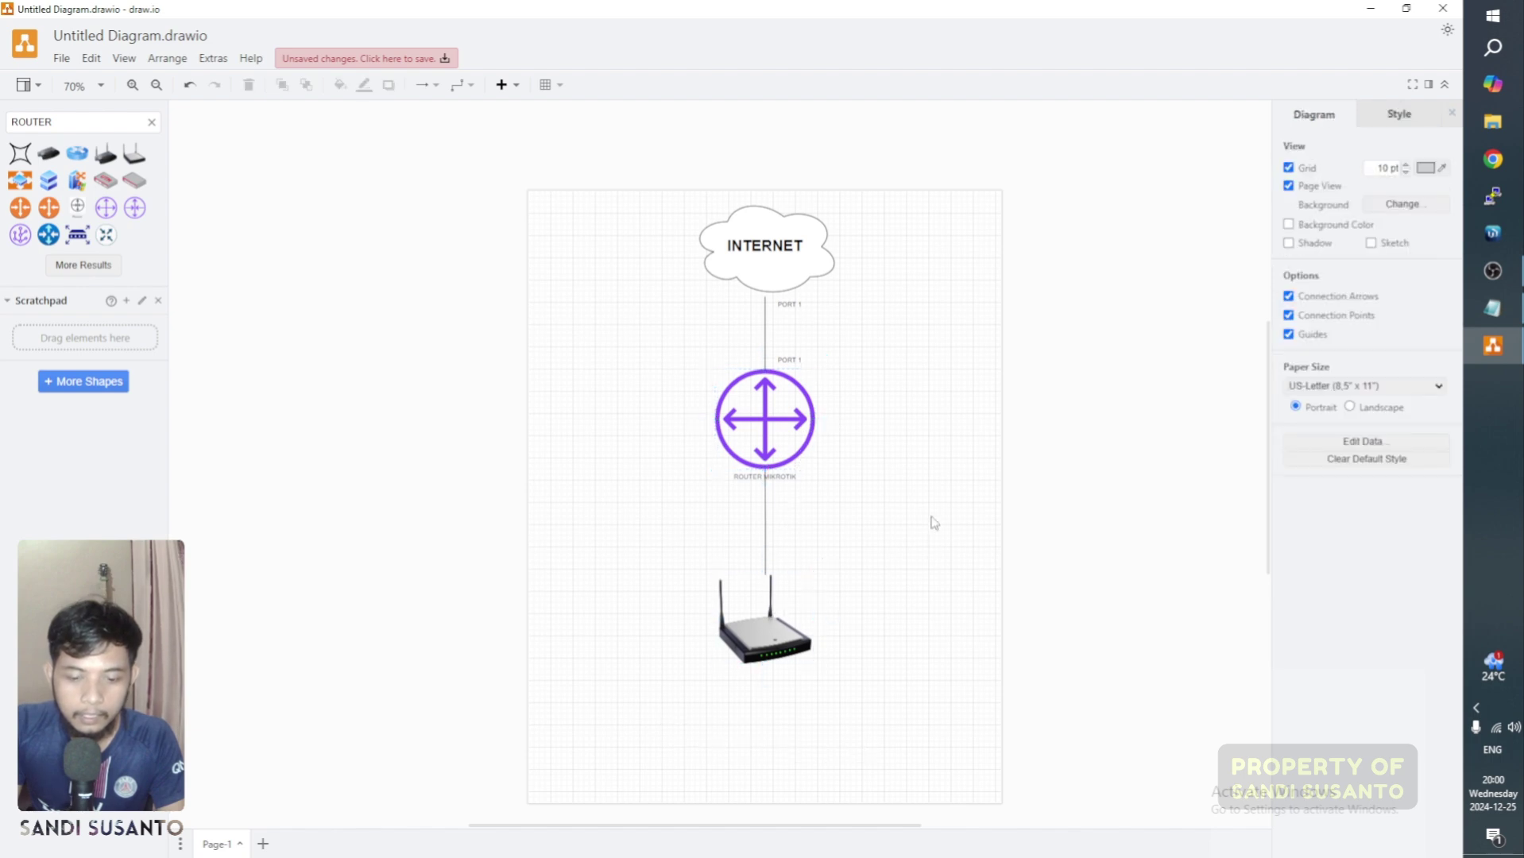
scroll(934, 522, down, 2)
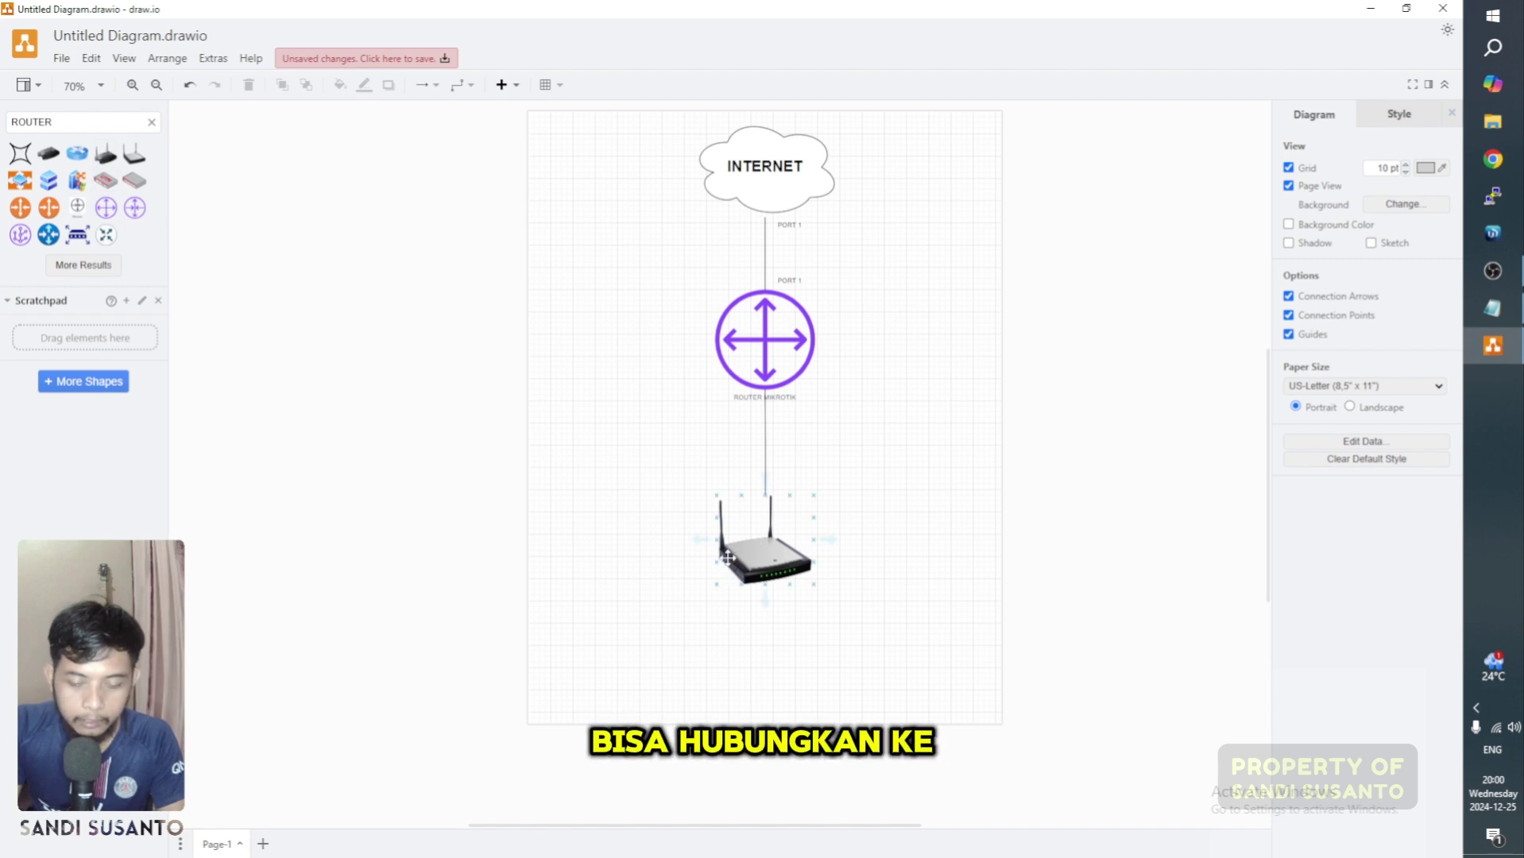
click(567, 629)
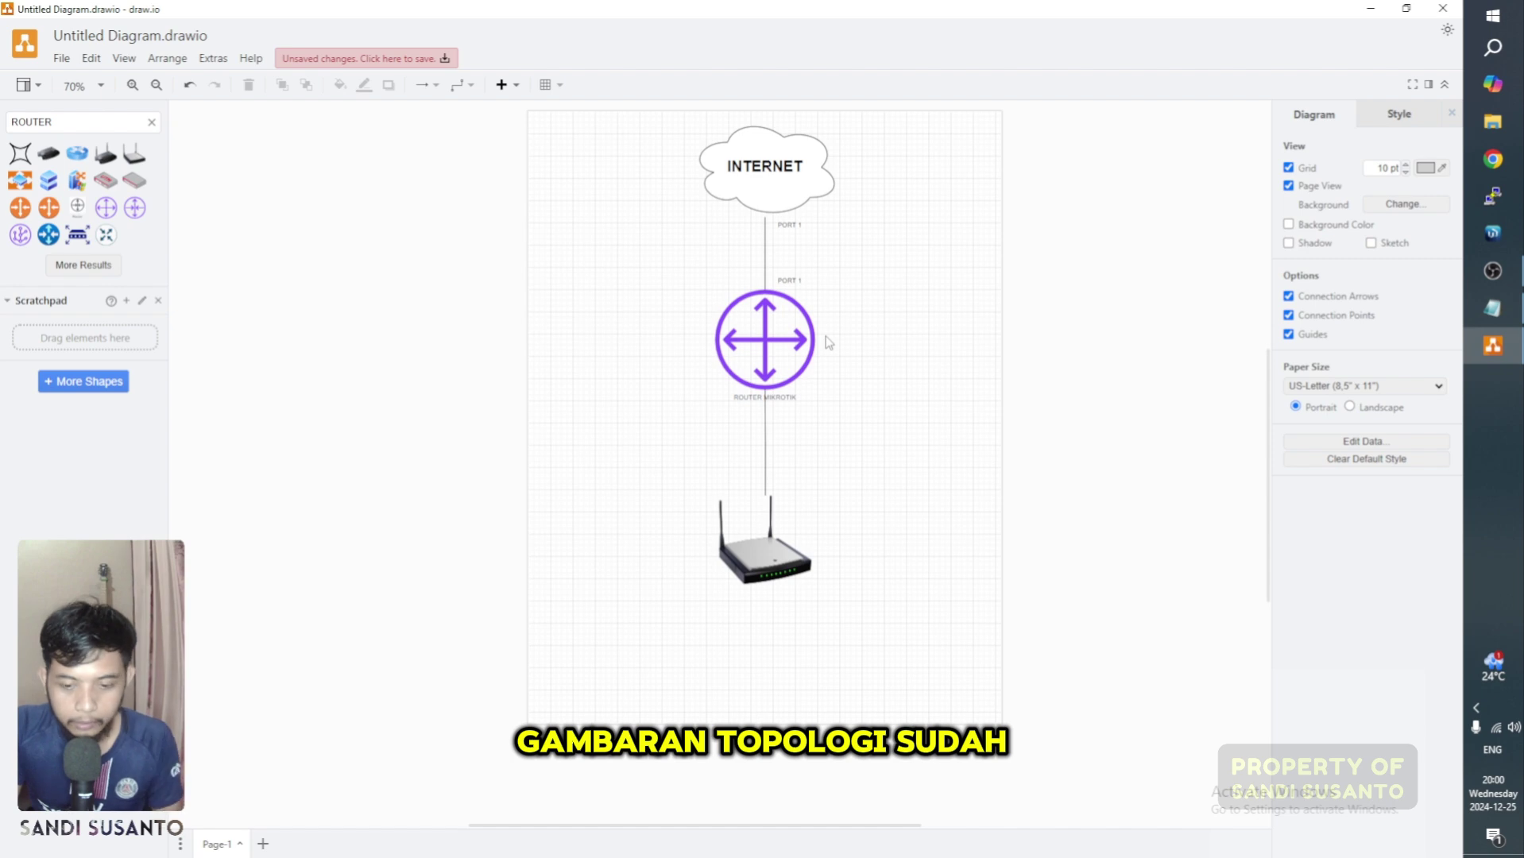
click(1369, 9)
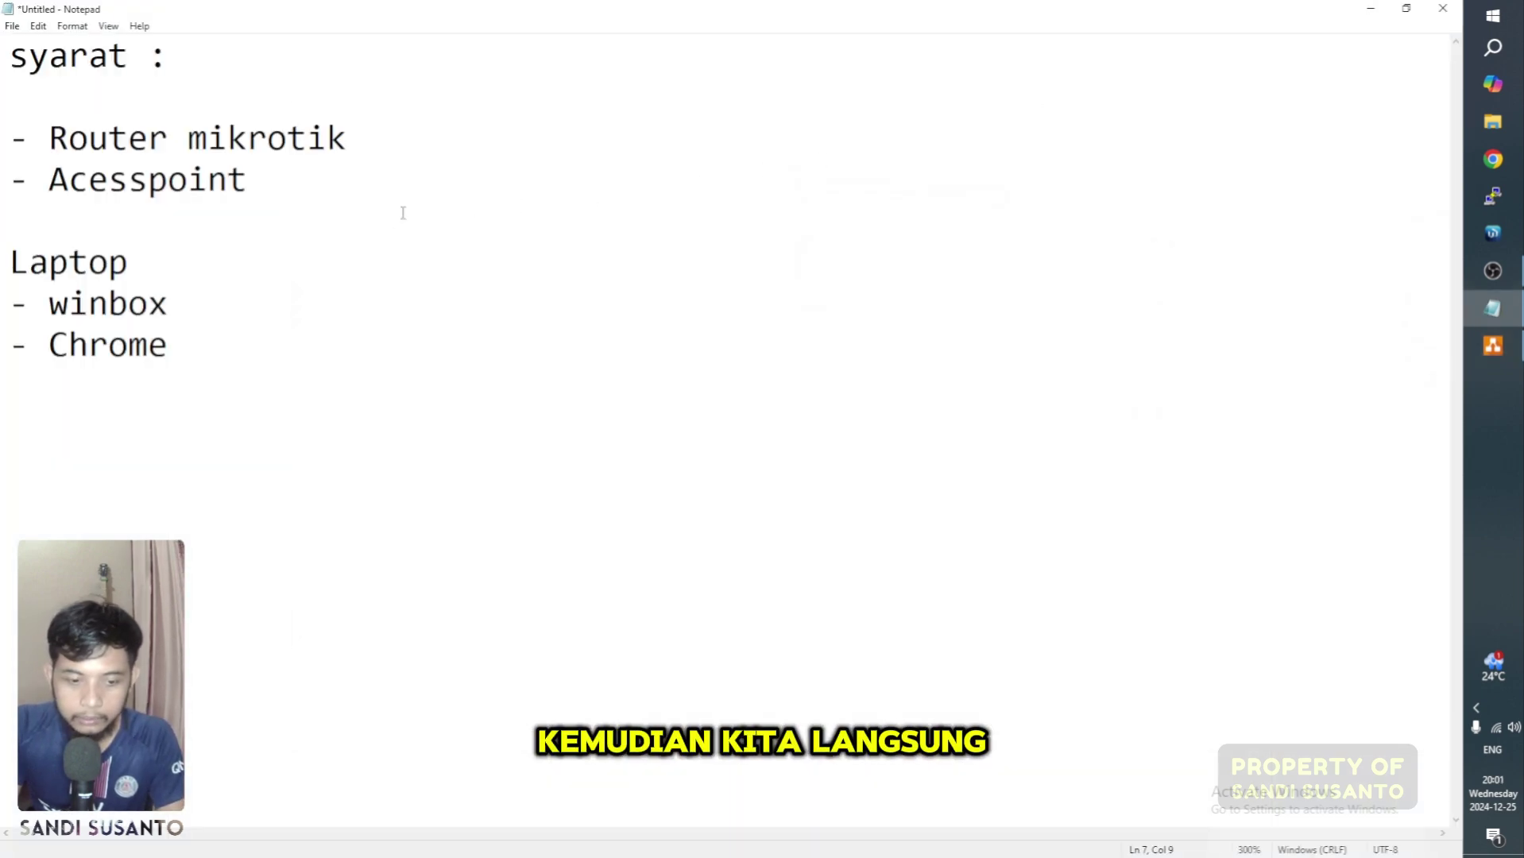
Step: Search WINBOX in Windows search and launch winbox64.exe
click(374, 252)
click(1492, 11)
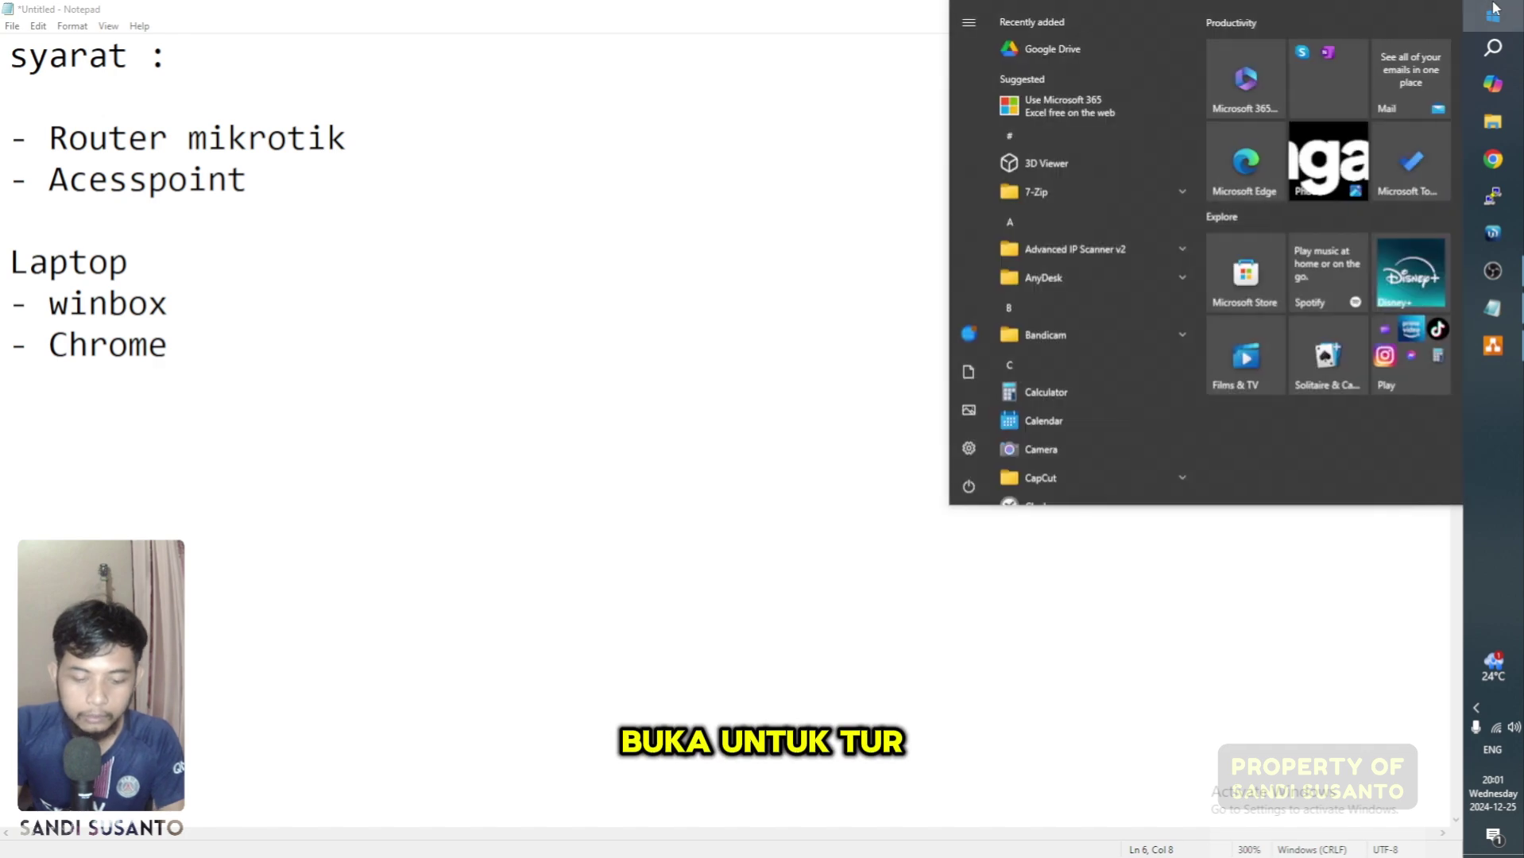
text(MIK)
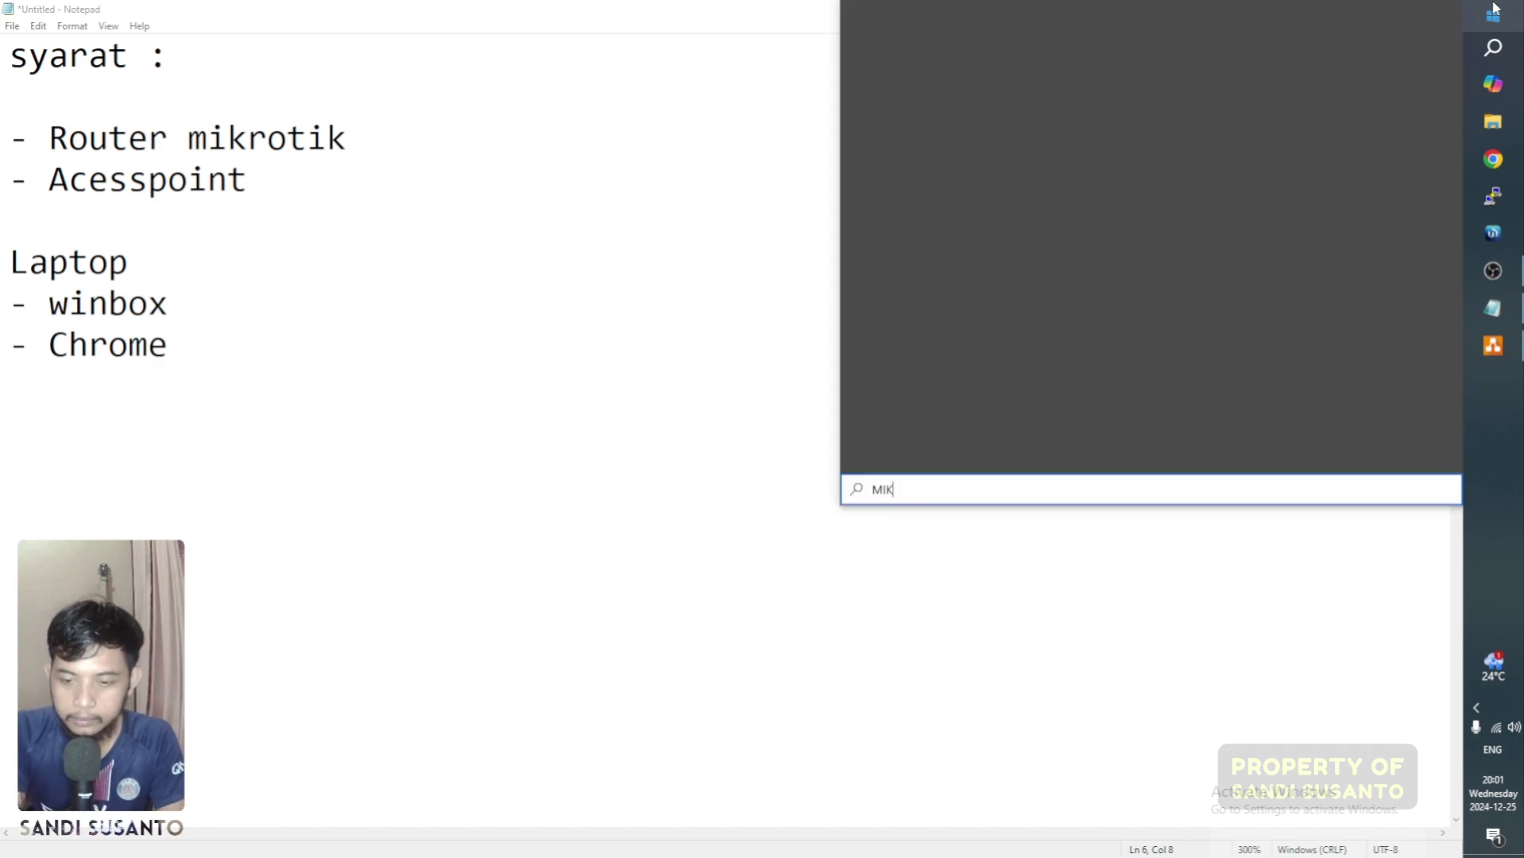
key(BackSpace)
text(WI)
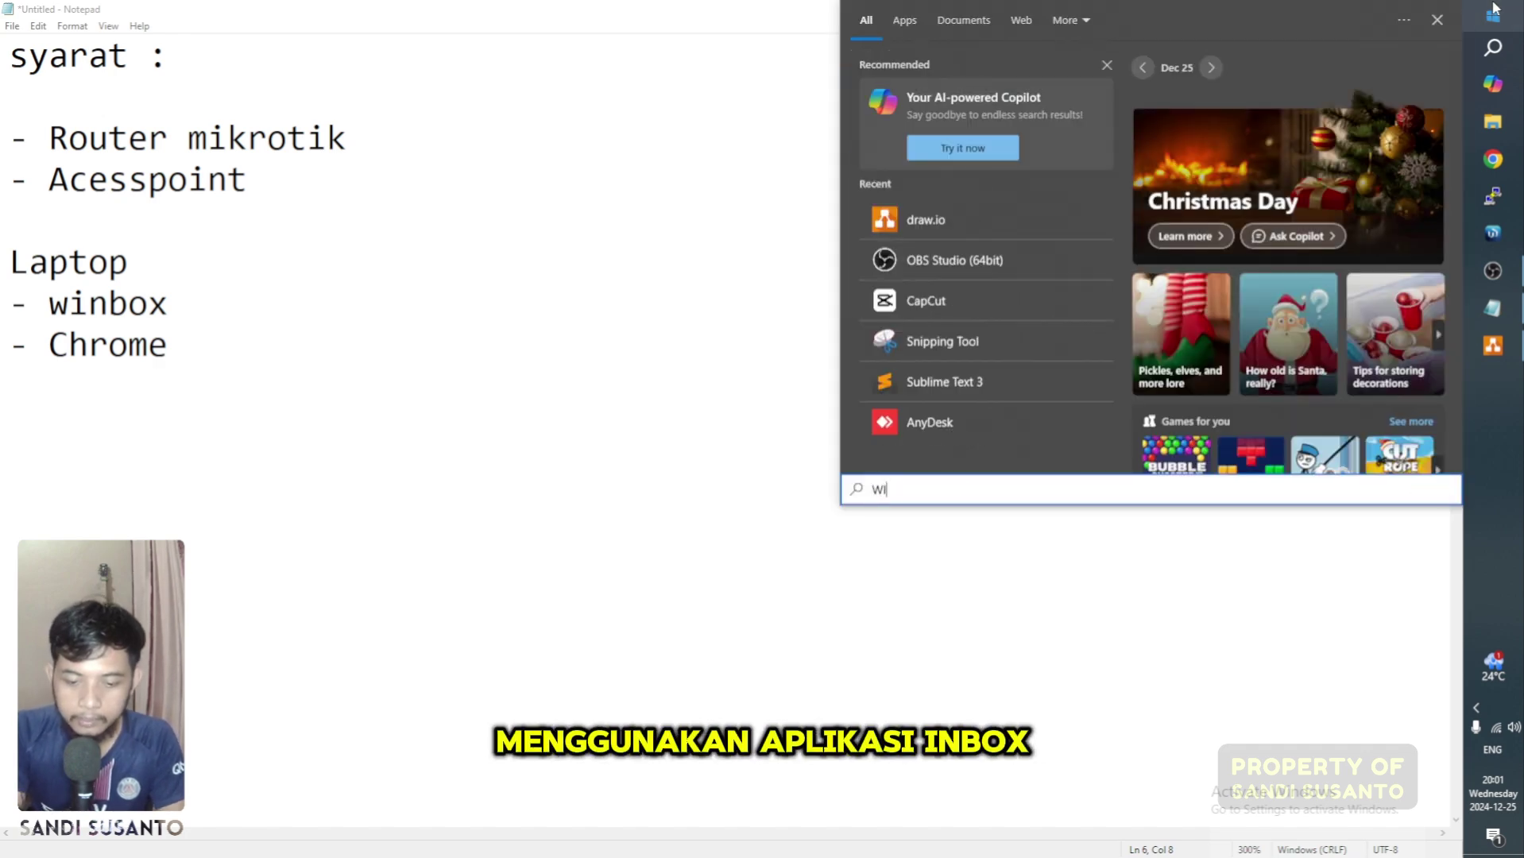
text(NB)
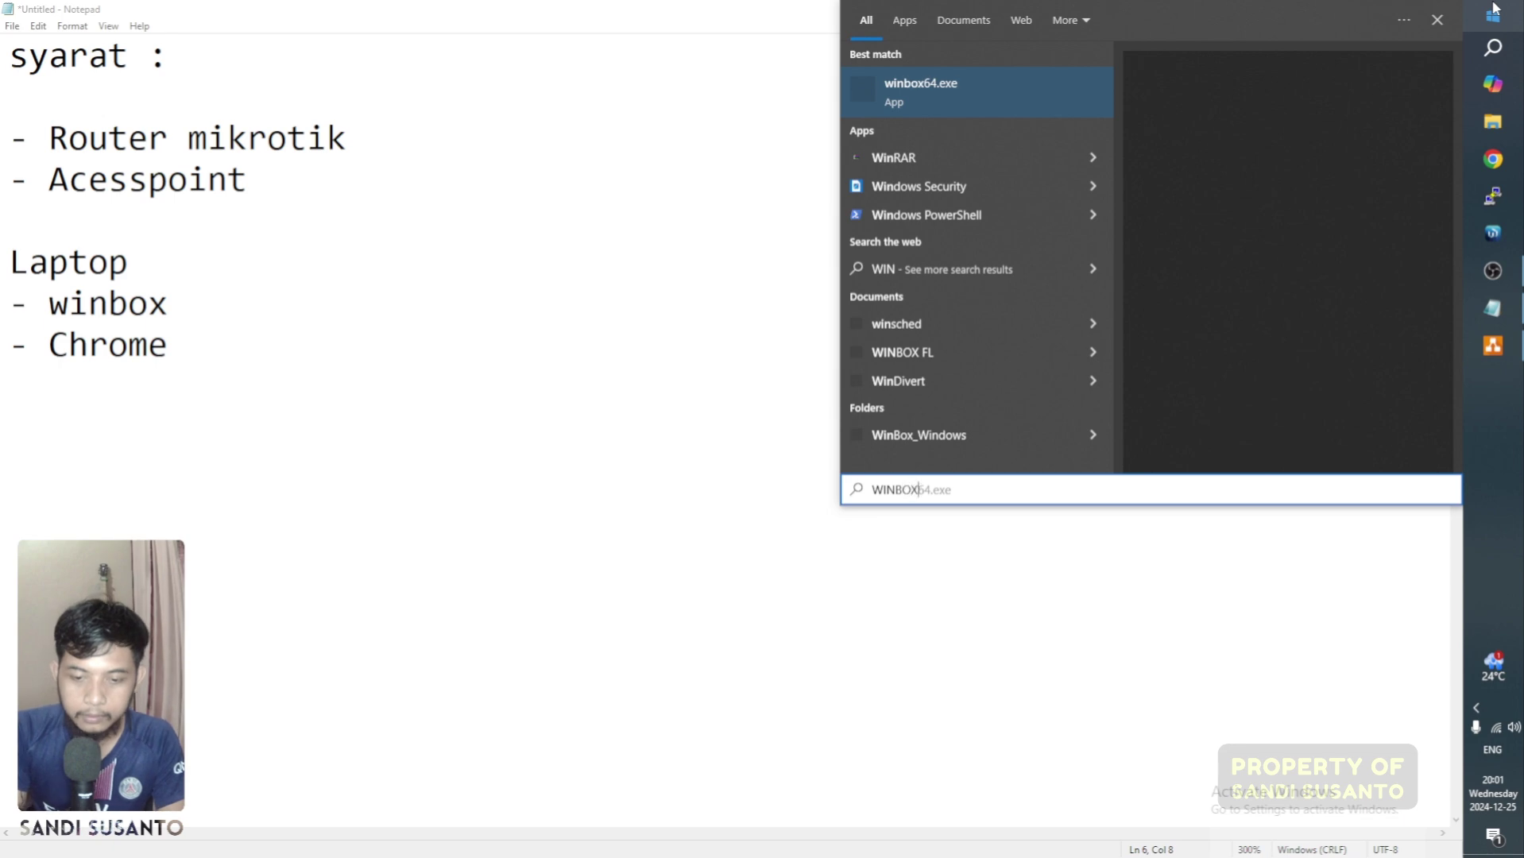
text(OX)
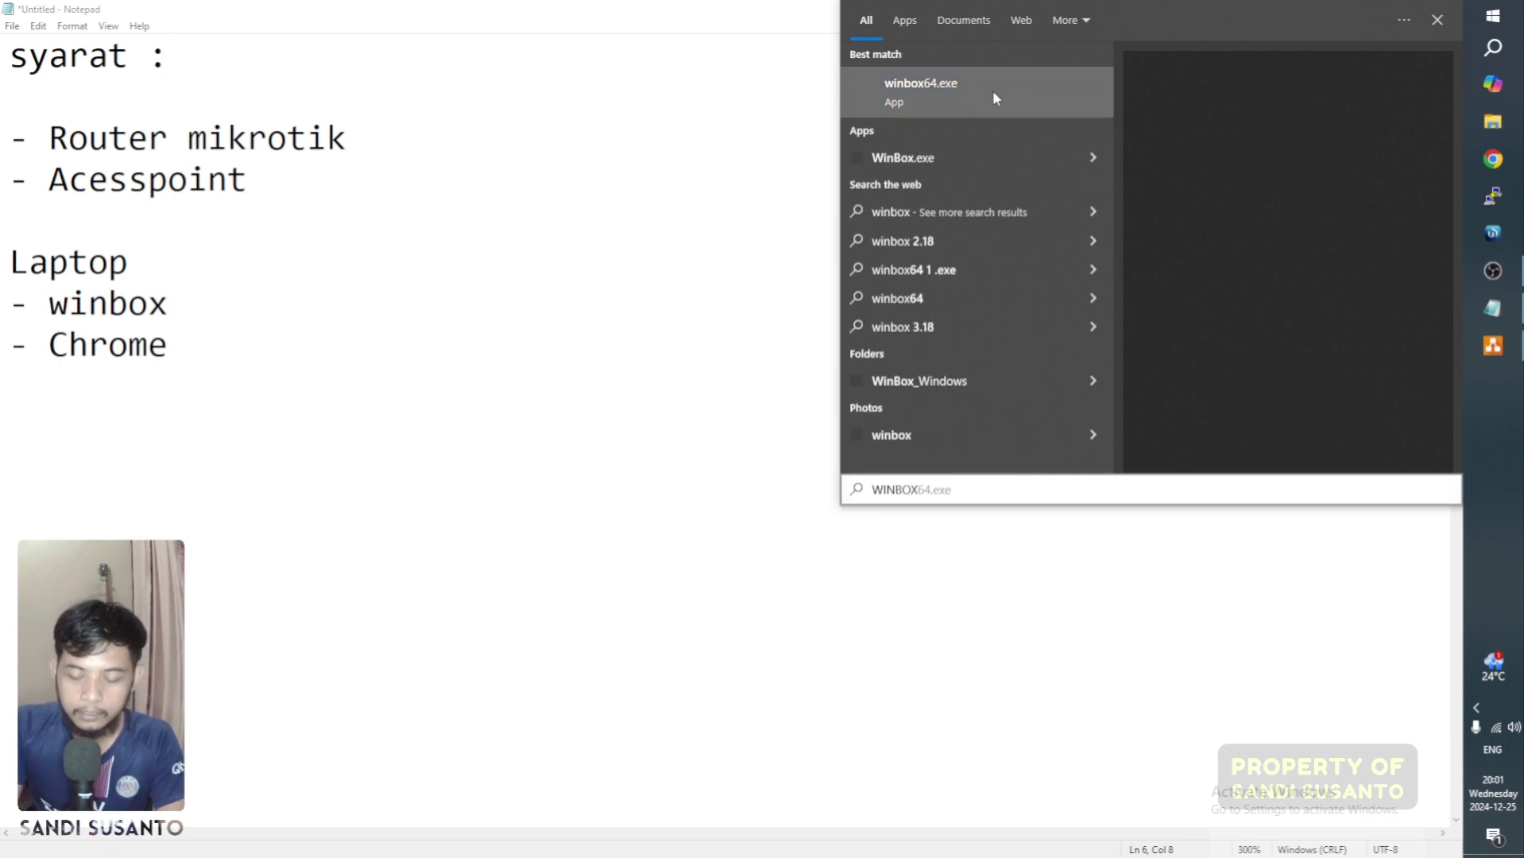
click(993, 96)
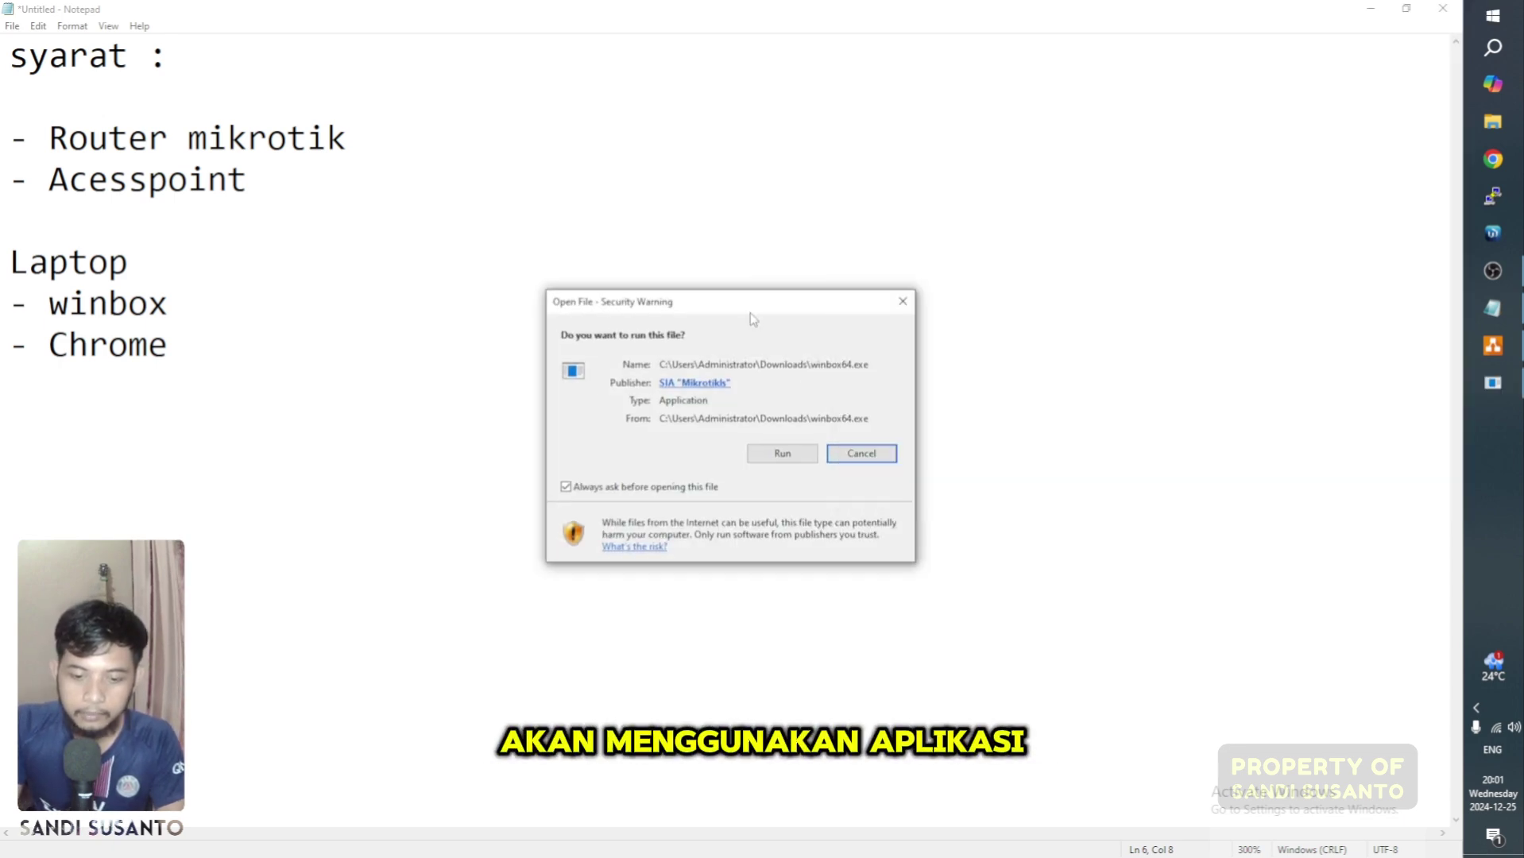
Step: Allow winbox64.exe to run and zoom in the WinBox interface via Tools
click(783, 453)
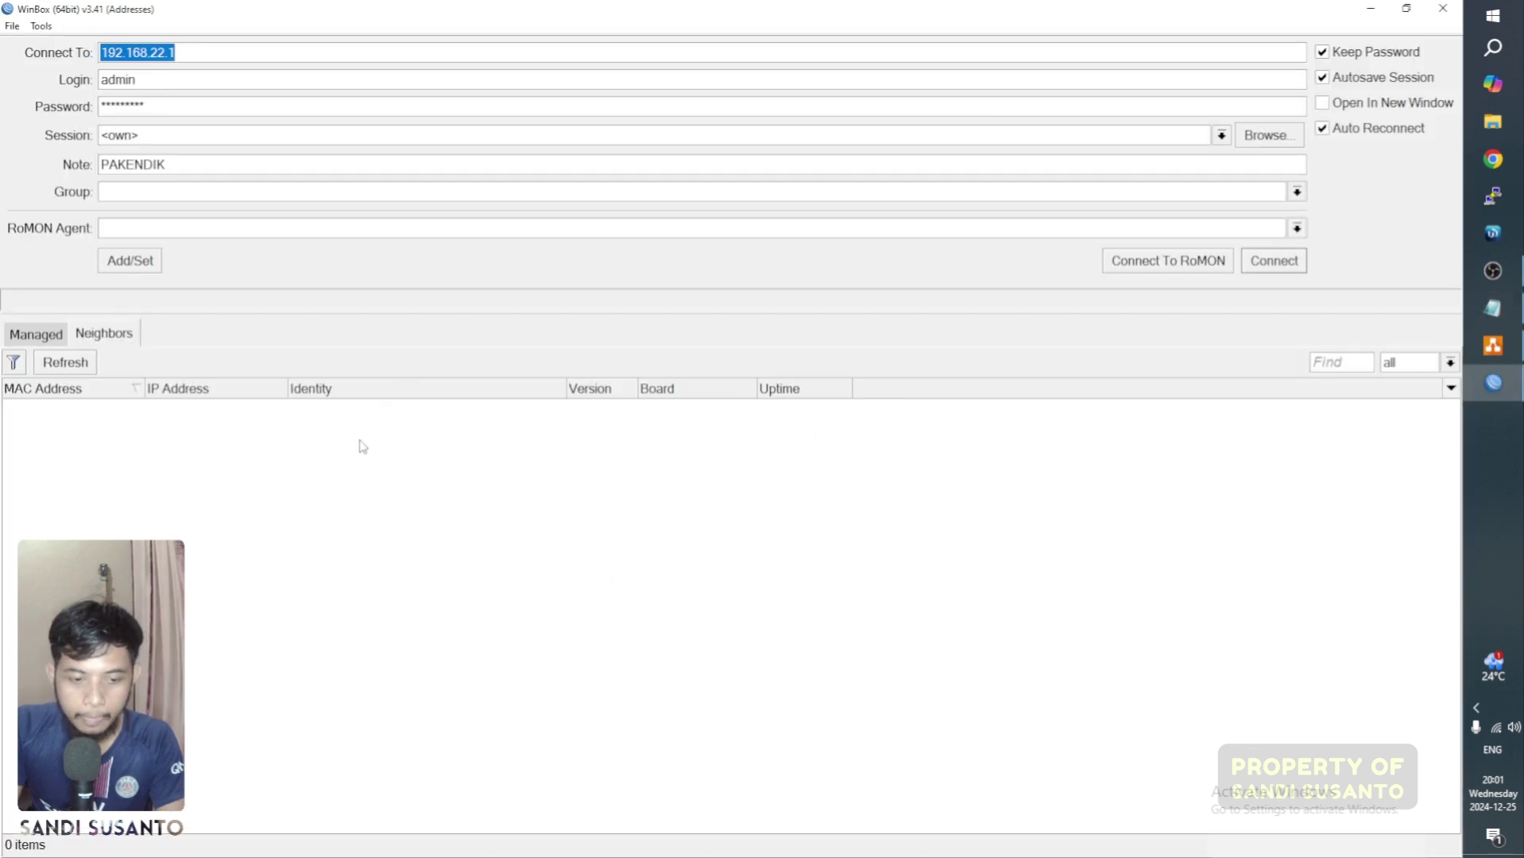
click(41, 26)
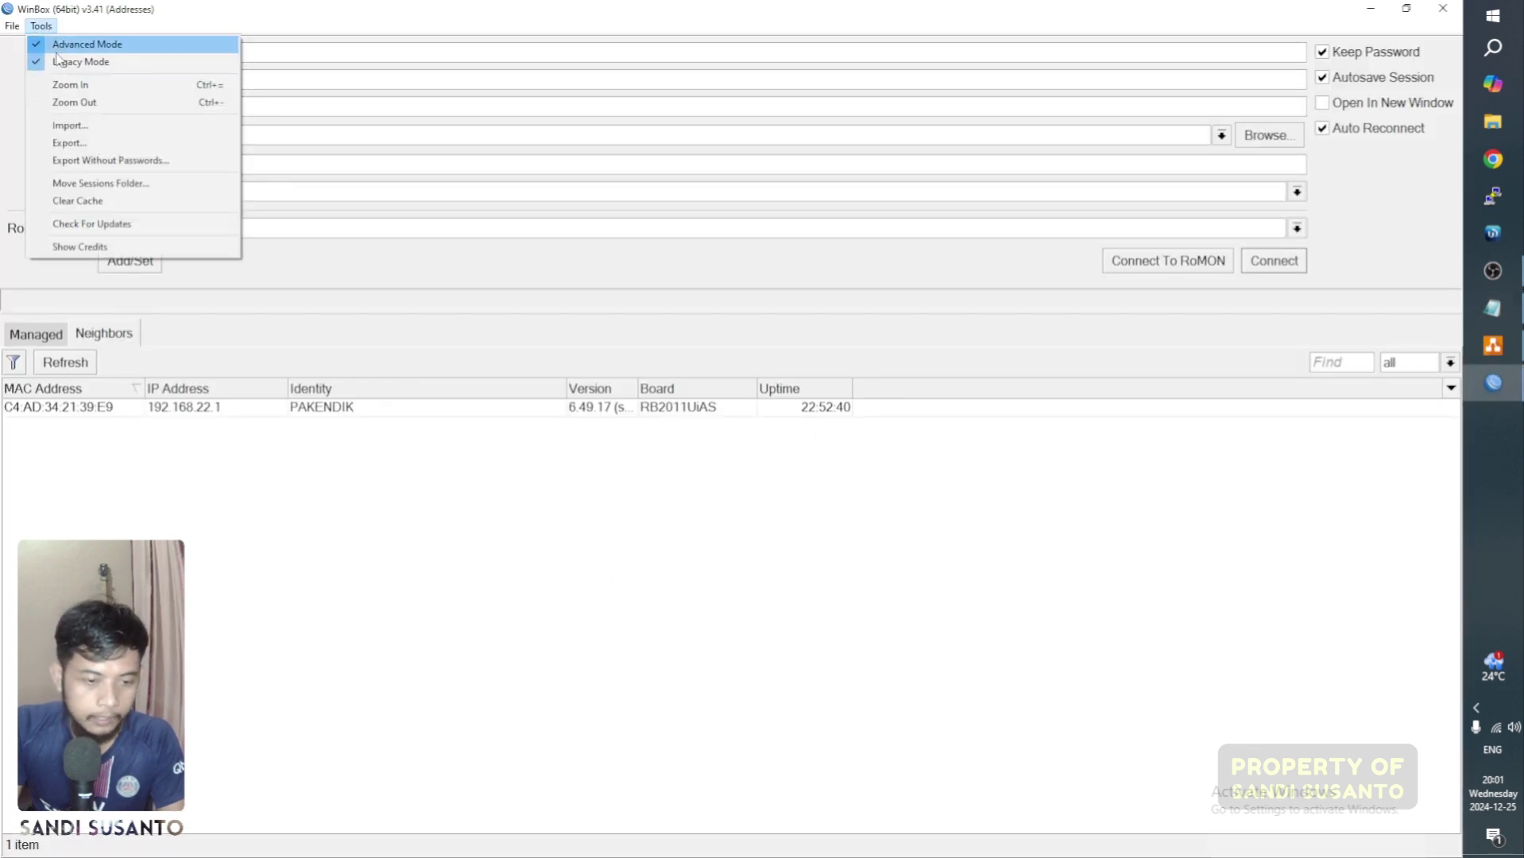
click(82, 85)
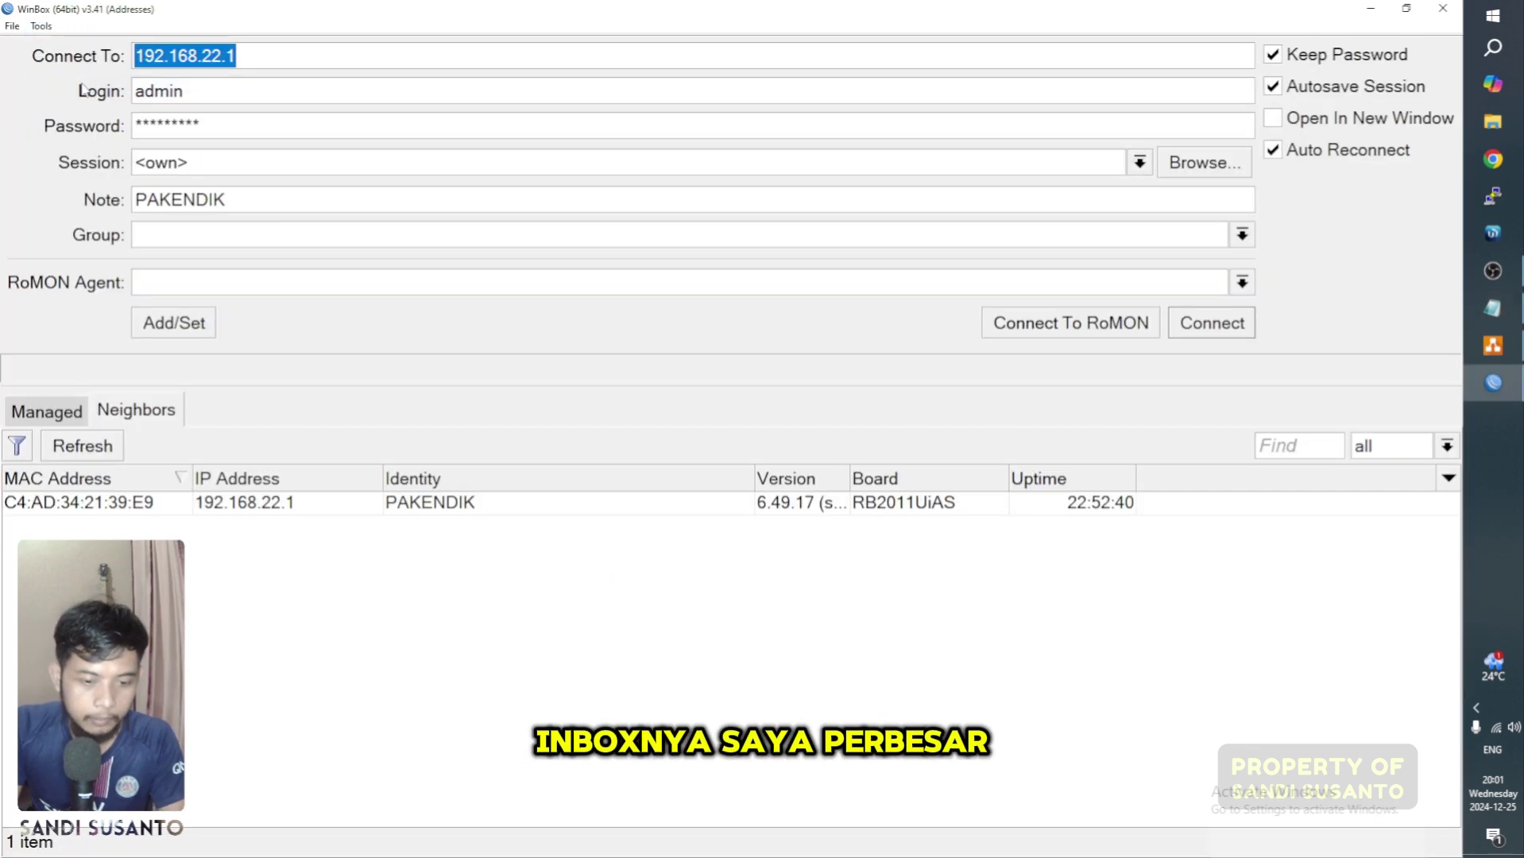
click(336, 643)
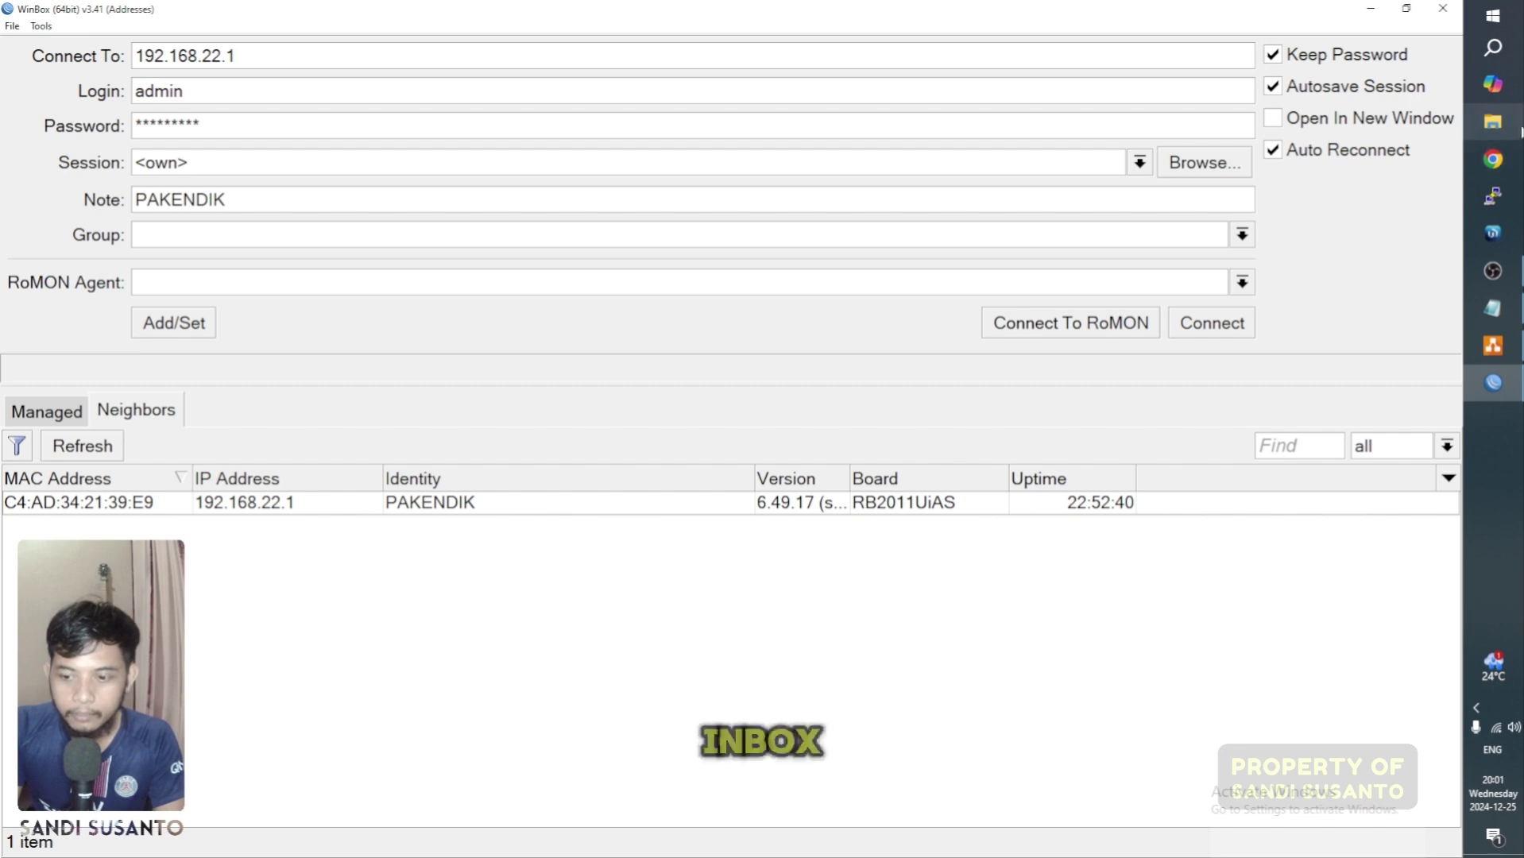
Step: Open Chrome and search Google for mikrotik, enlarging the results page
click(1493, 158)
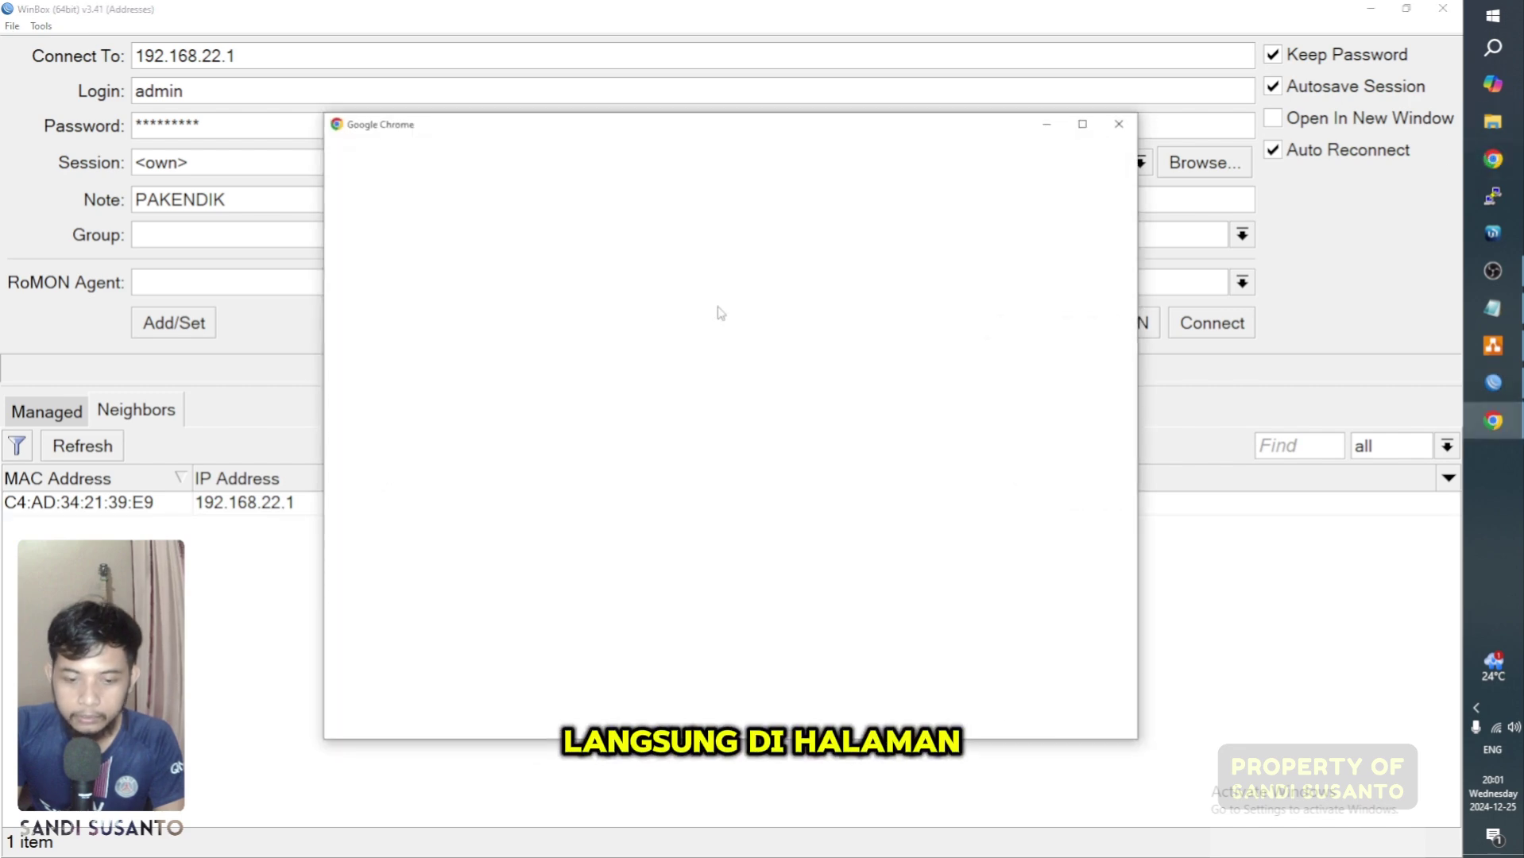
click(659, 381)
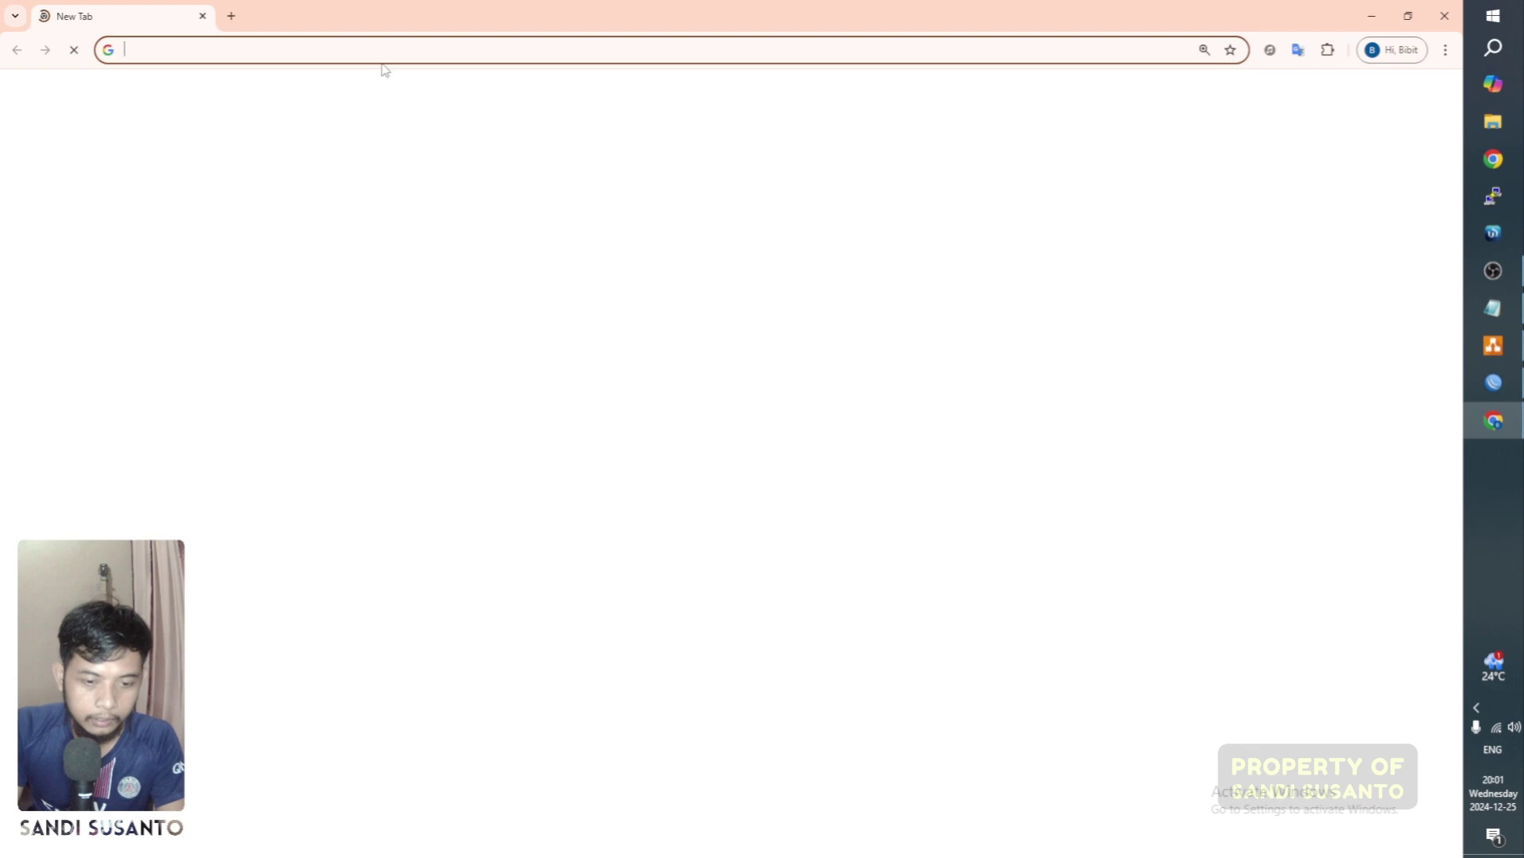
click(388, 60)
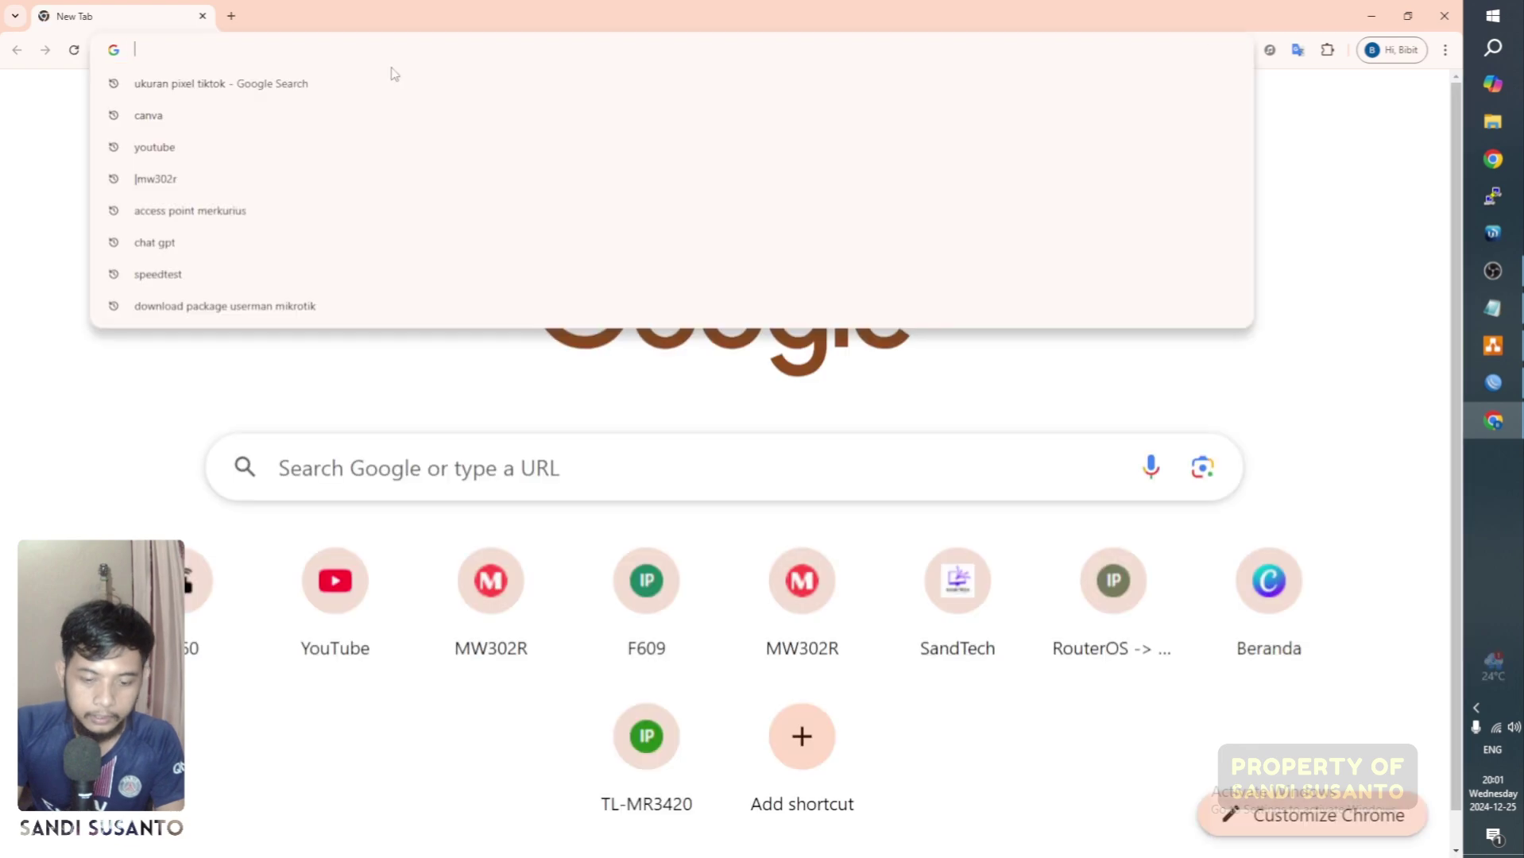
click(497, 460)
text(mikrotik)
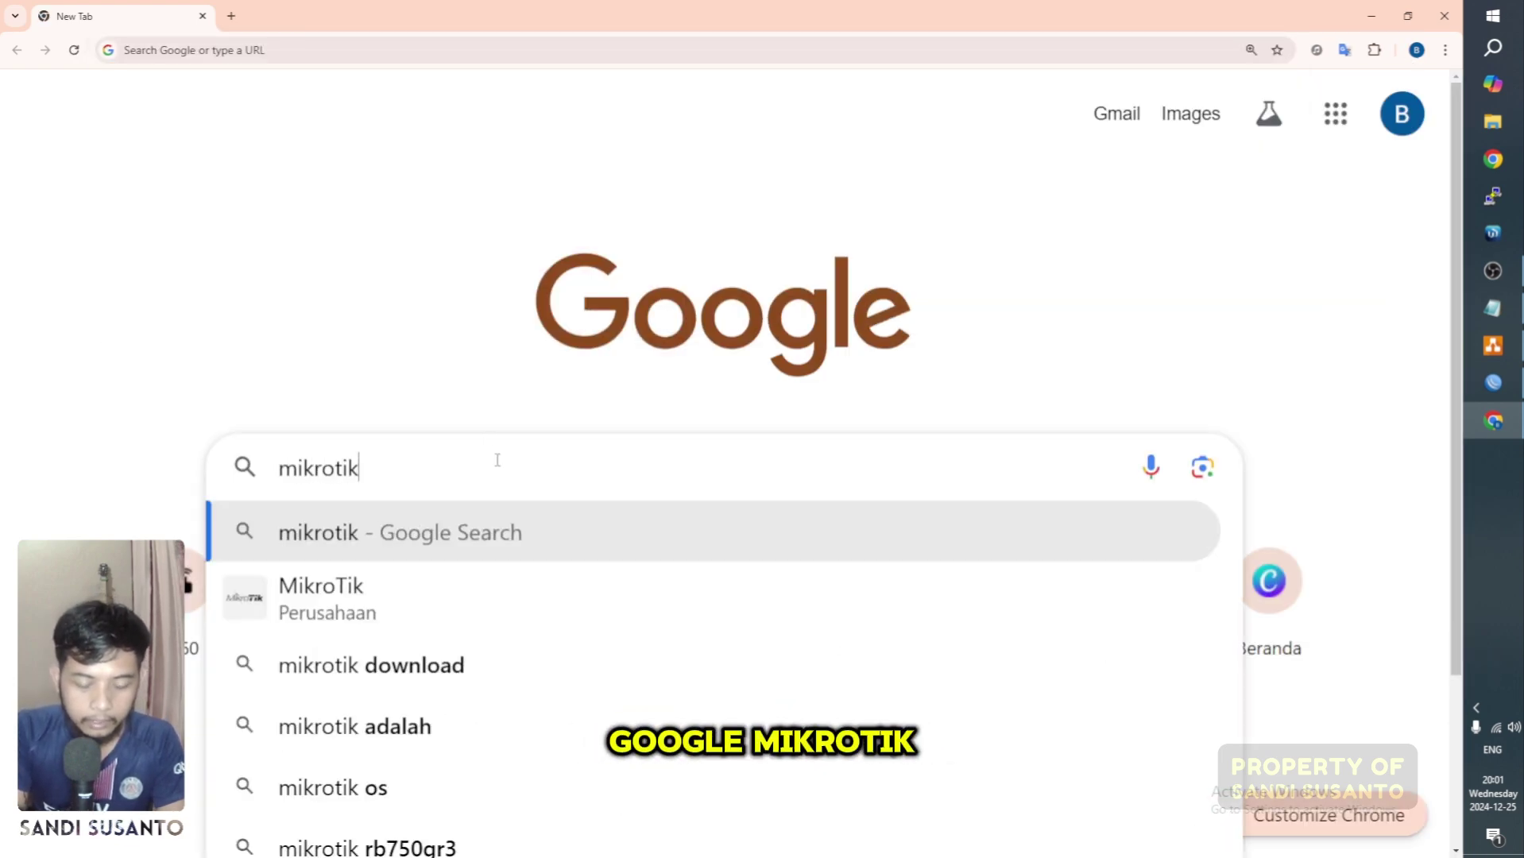
key(Return)
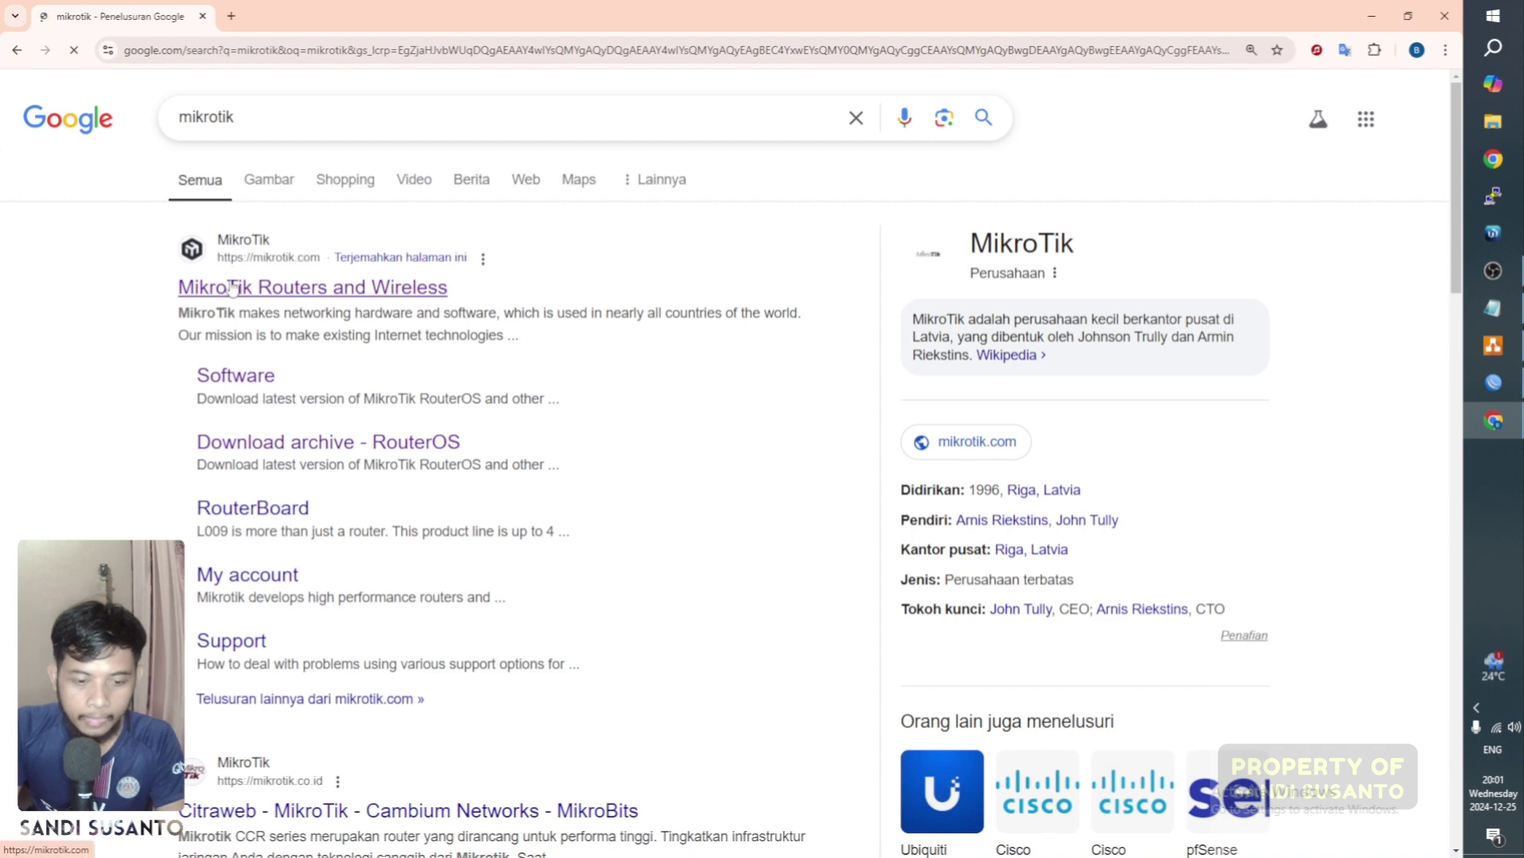
key(ctrl+plus)
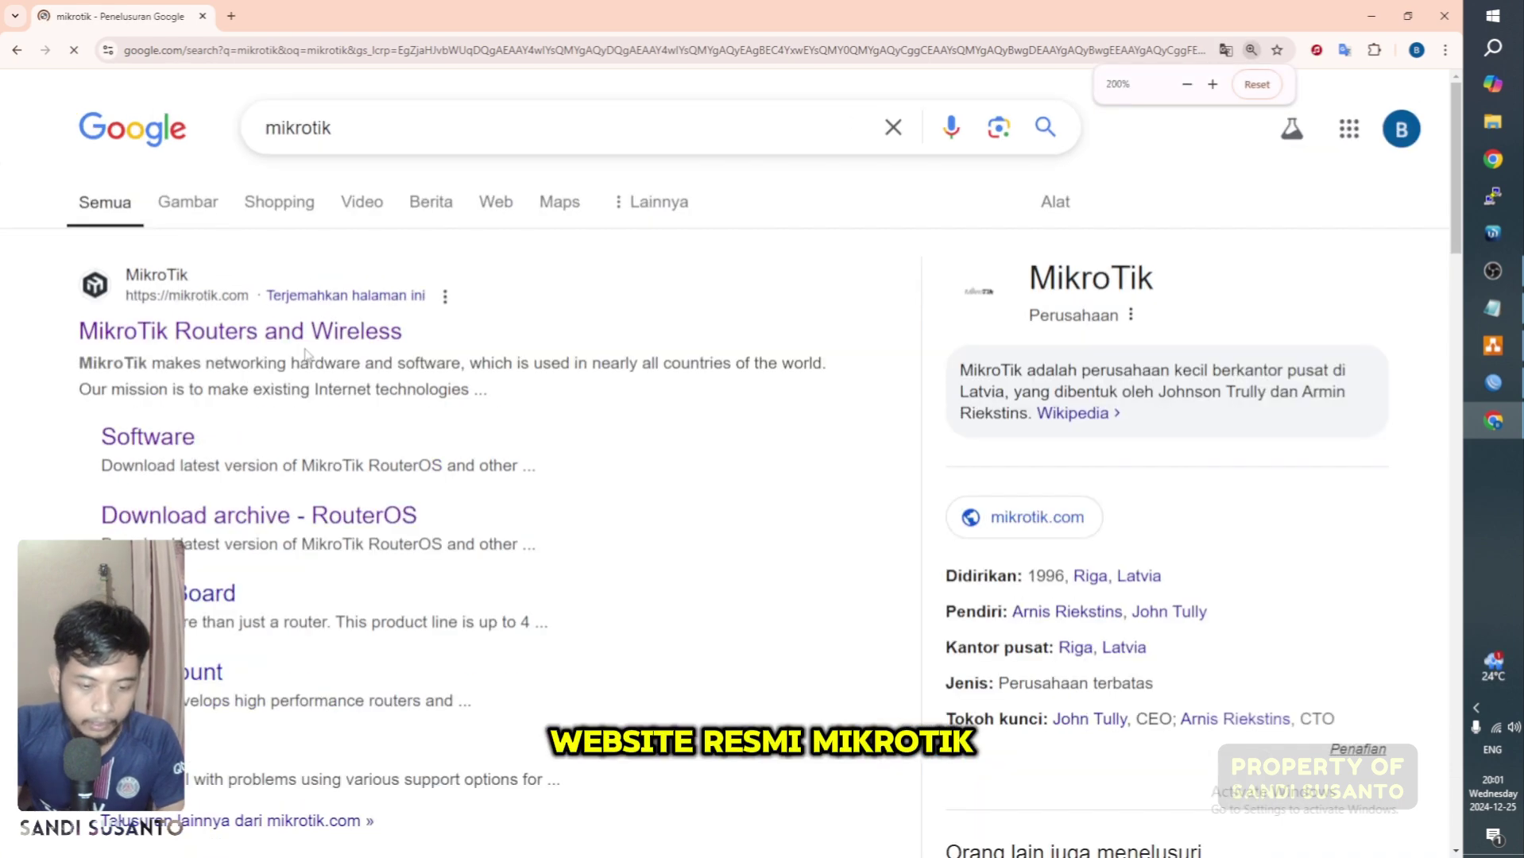
key(ctrl+plus)
key(ctrl+minus)
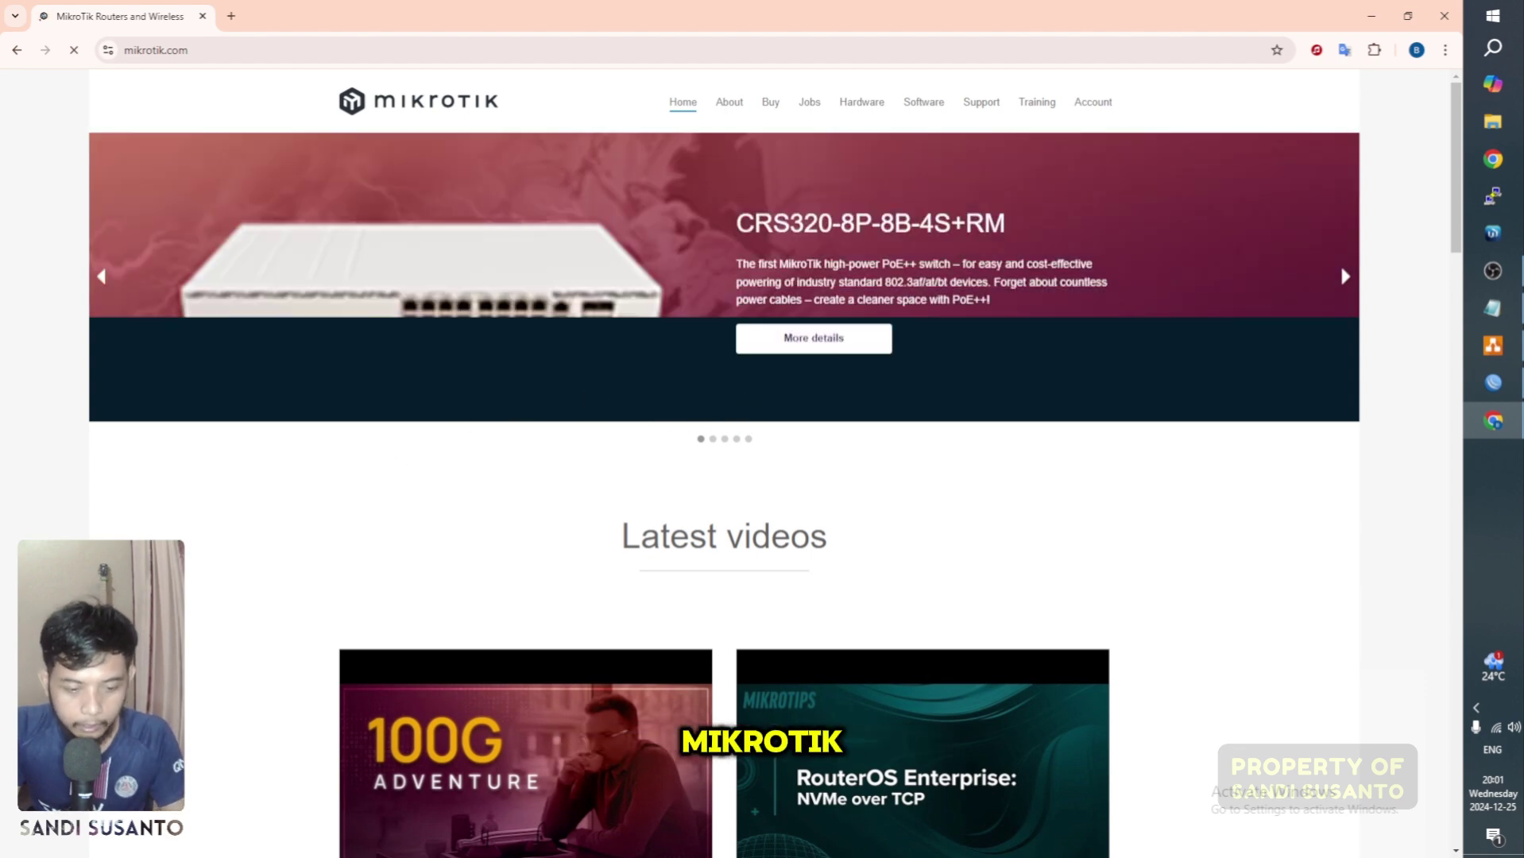
Step: Open the mikrotik.com Software page, view the WinBox 3.41 download options, then return to WinBox
key(ctrl+plus)
key(ctrl+plus)
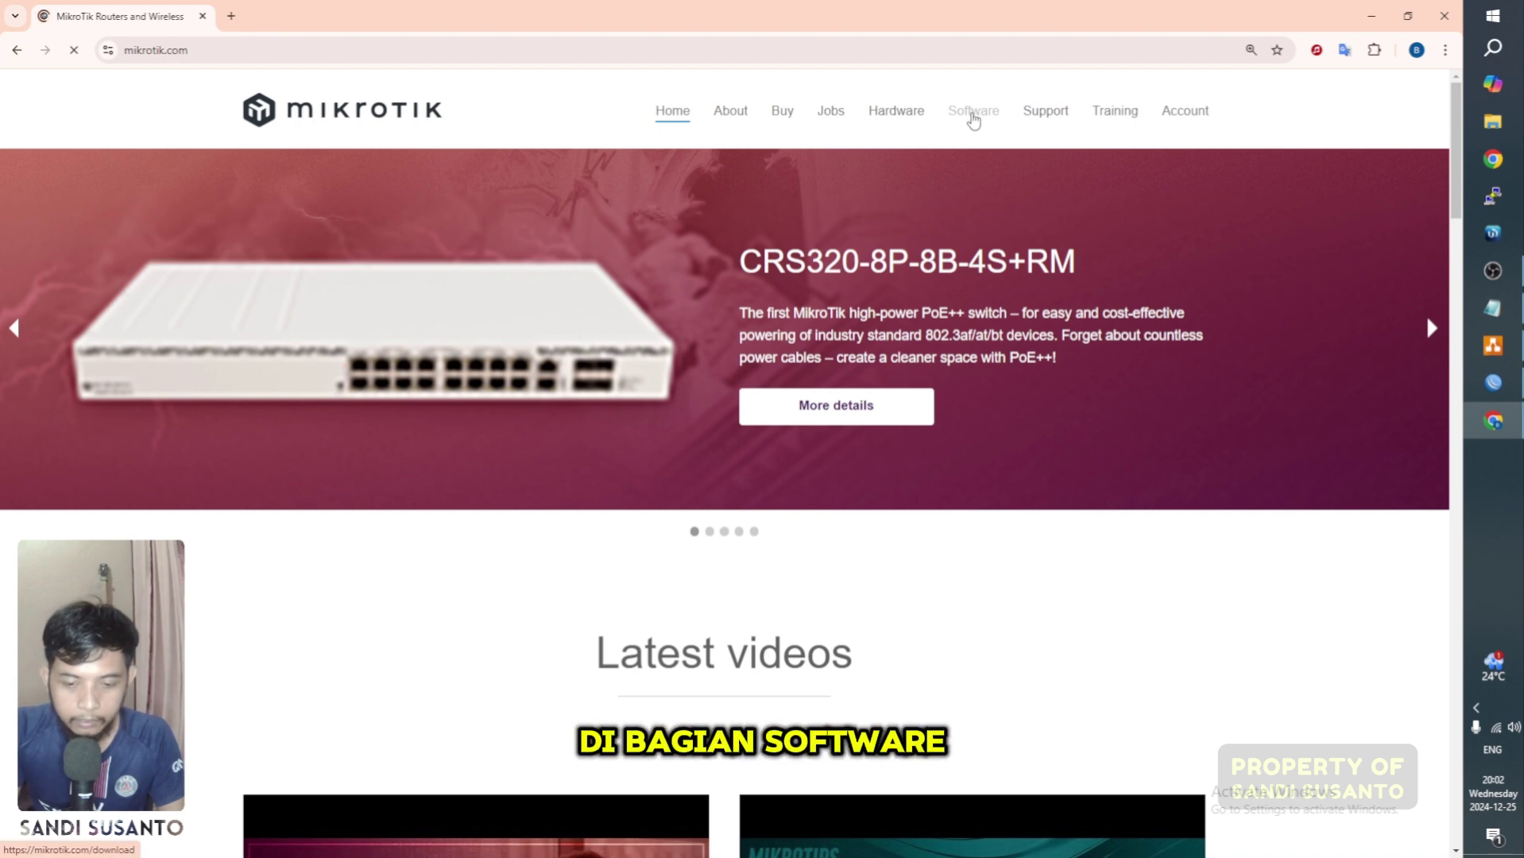
click(974, 118)
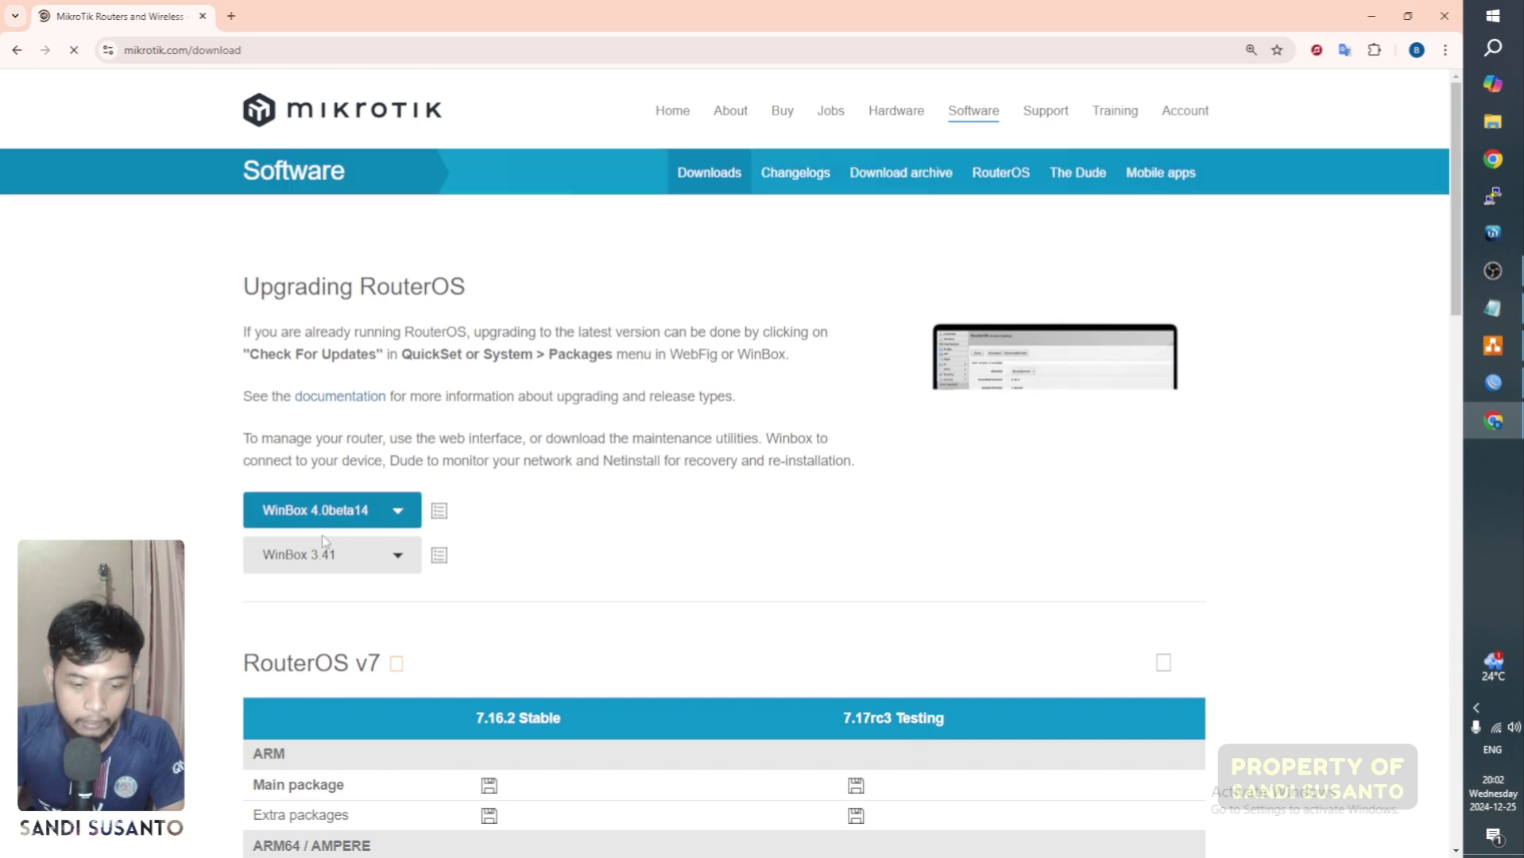
key(ctrl+plus)
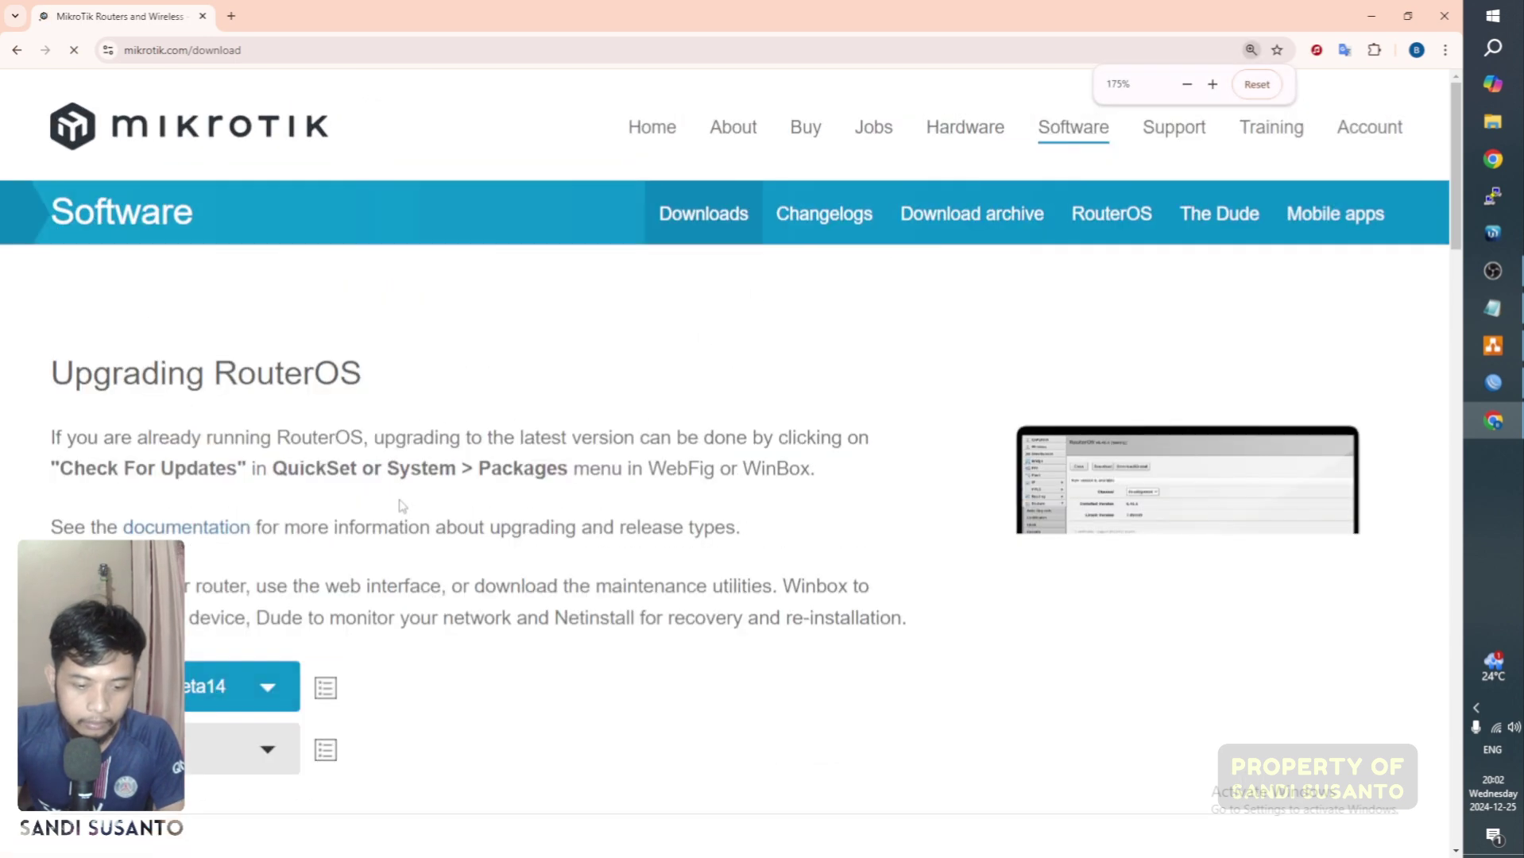
scroll(399, 505, down, 2)
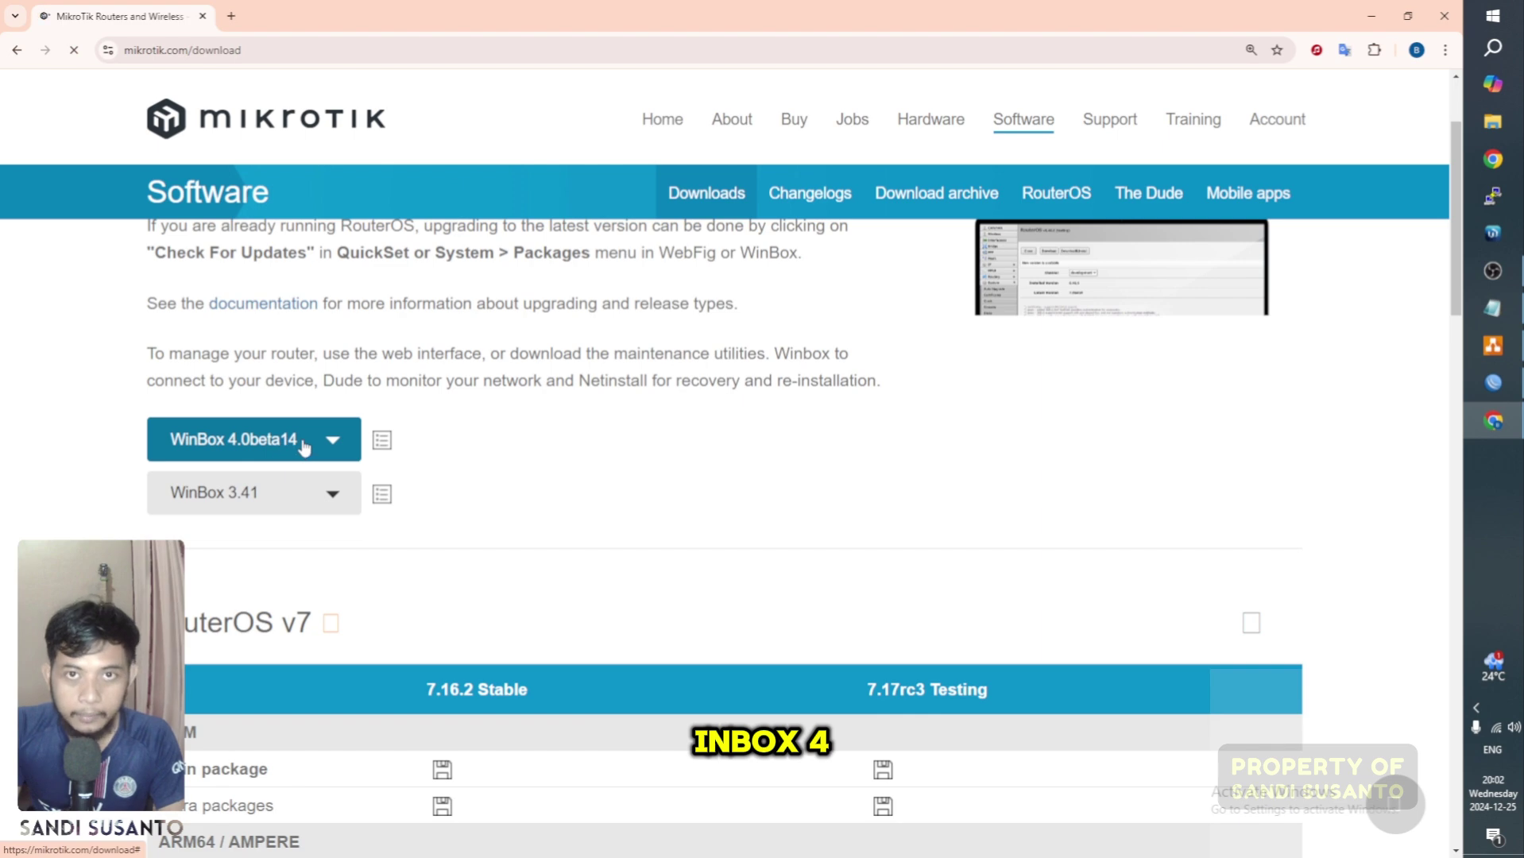
click(333, 511)
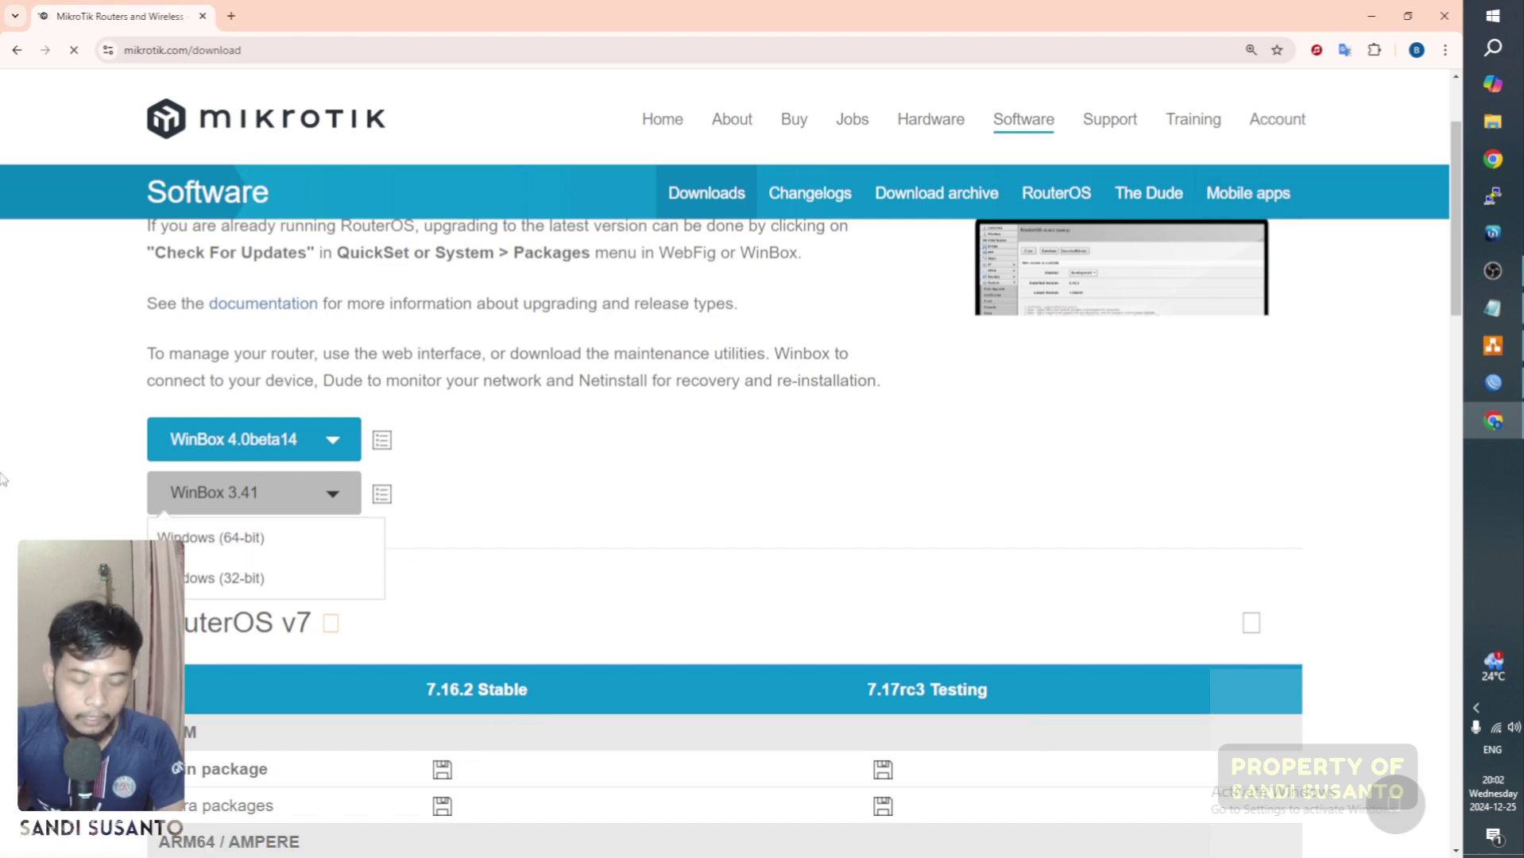
click(62, 480)
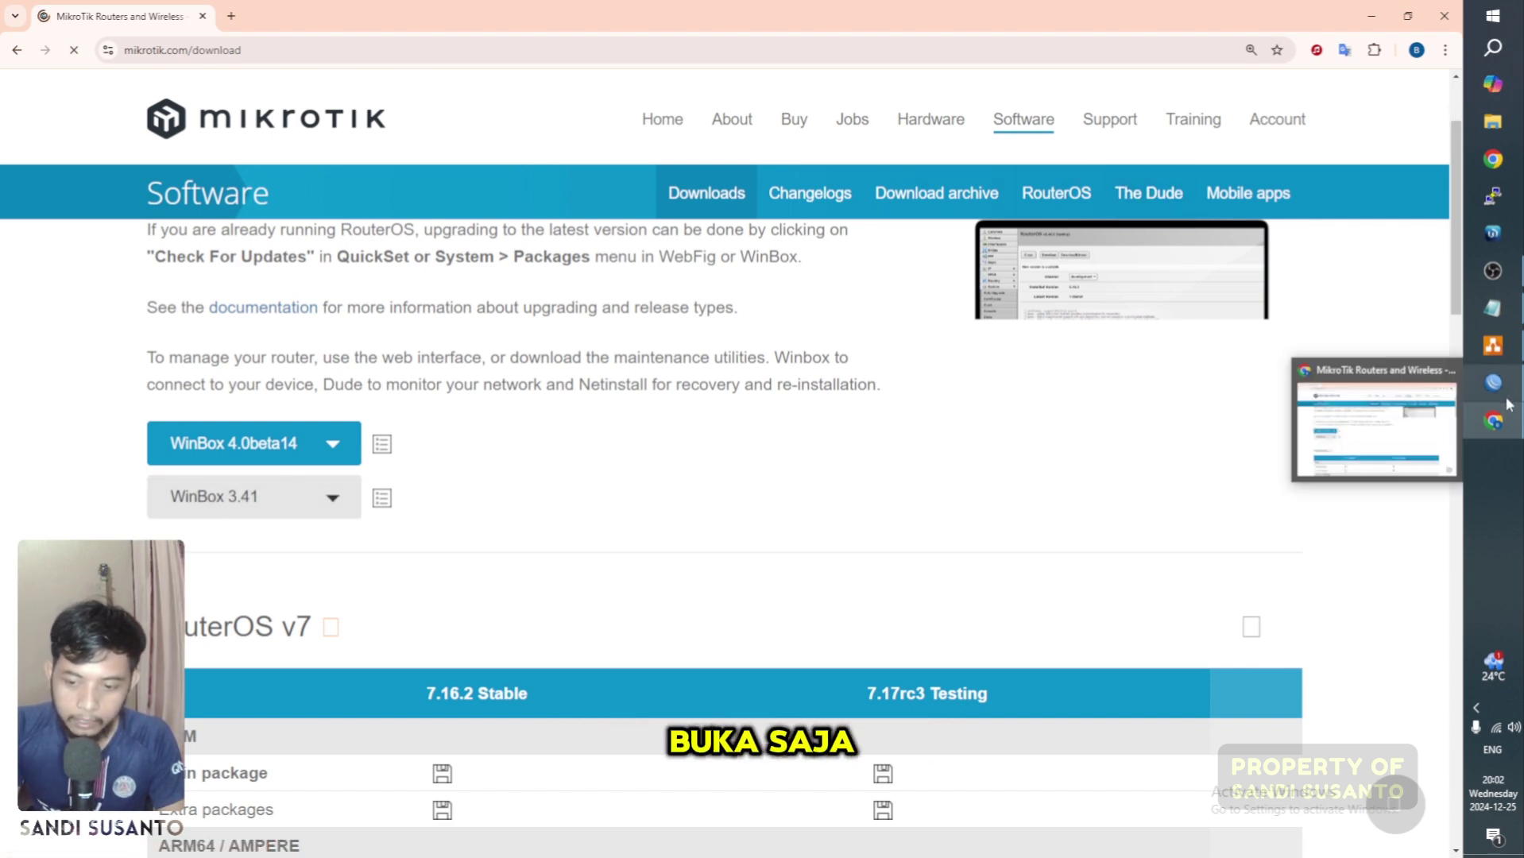
click(1493, 382)
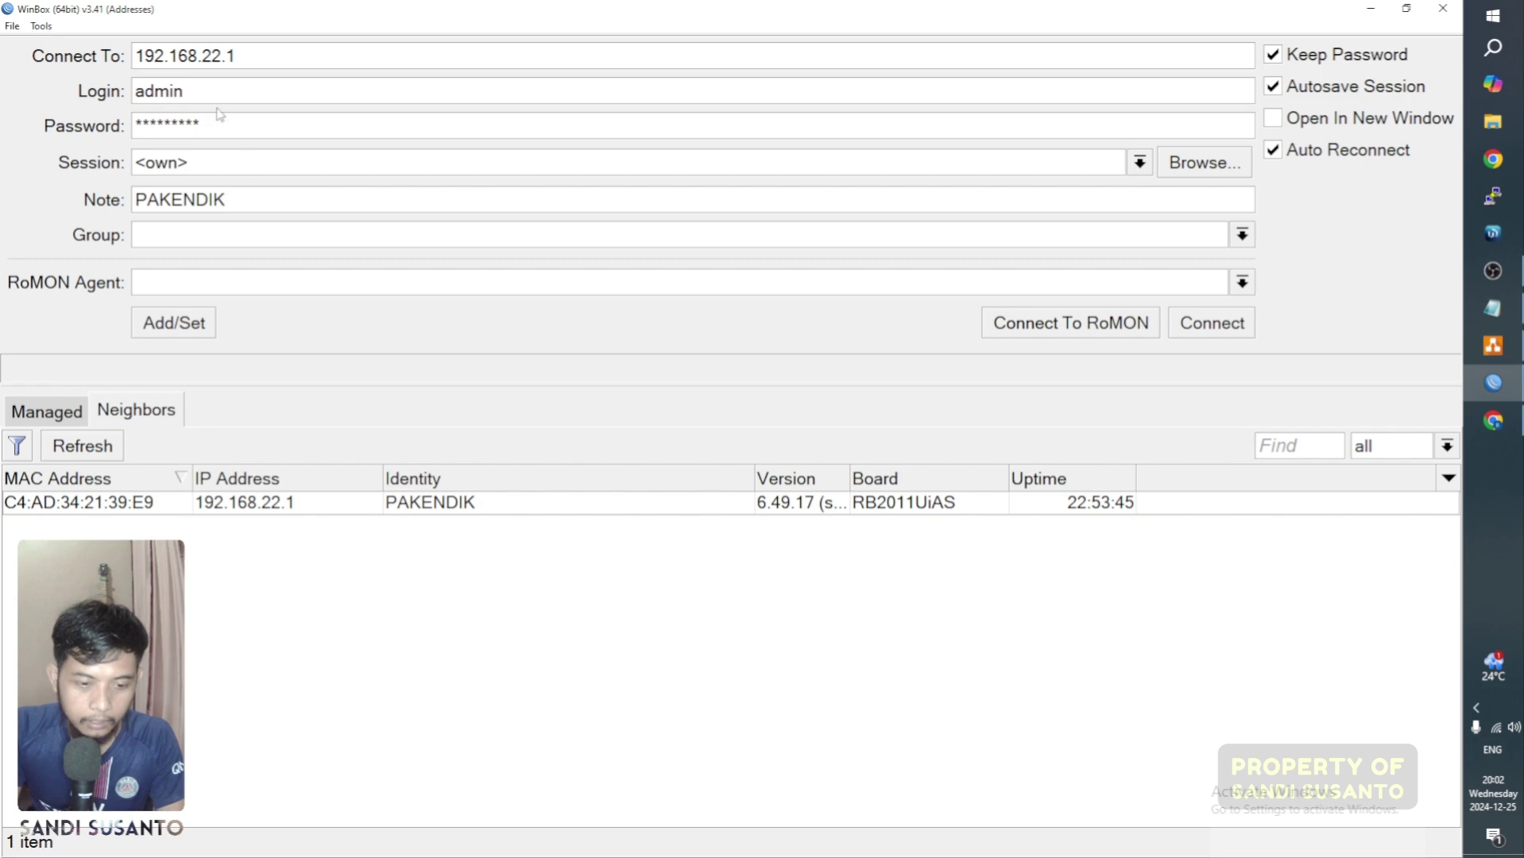
Step: Target the PAKENDIK router's MAC C4:AD:34:21:39:E9 in WinBox, then return to the draw.io diagram
click(95, 508)
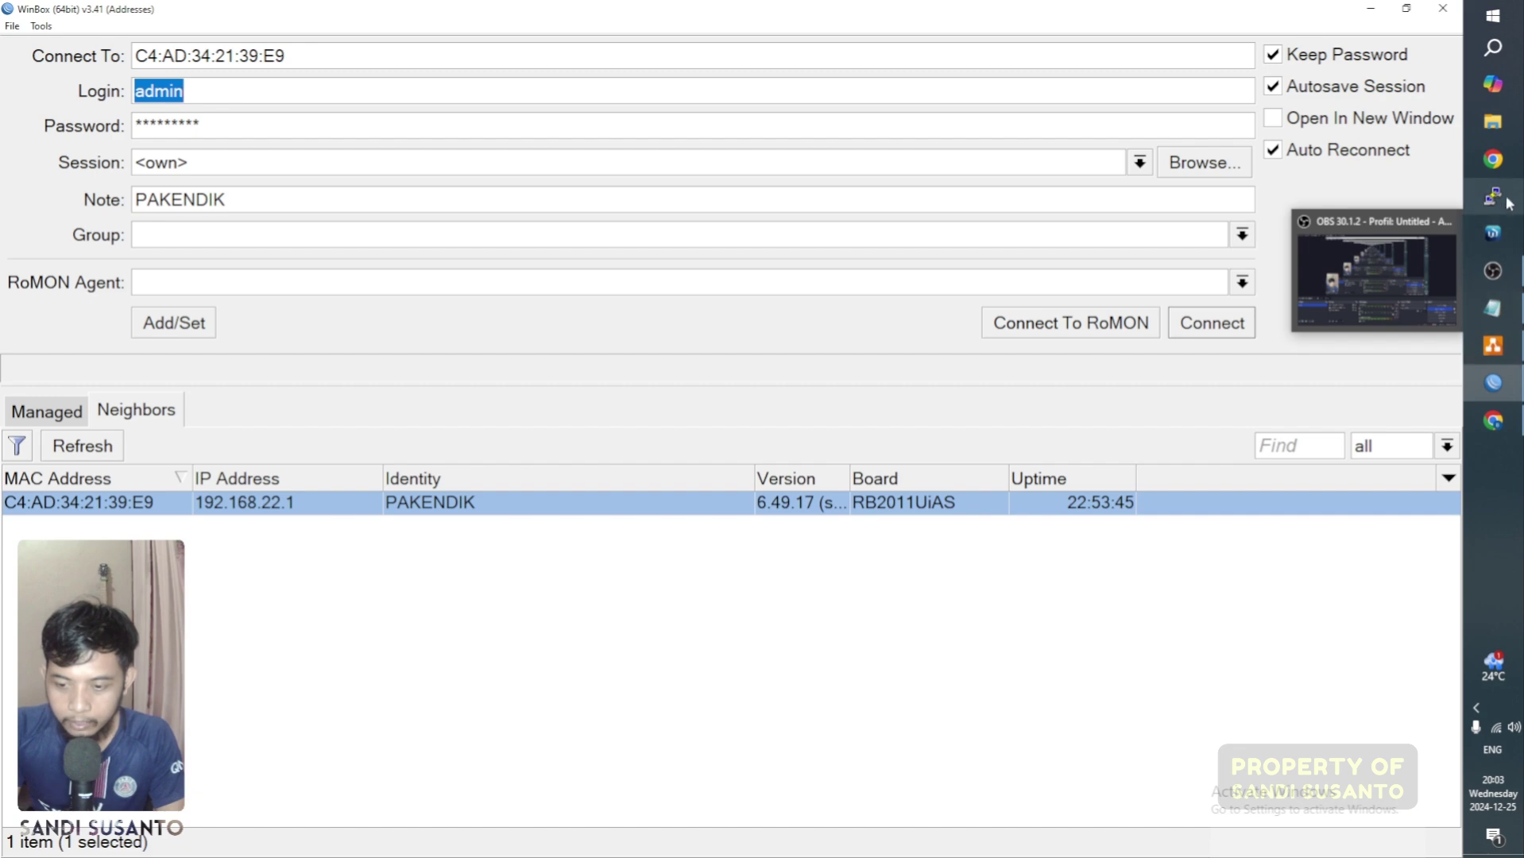
click(1494, 350)
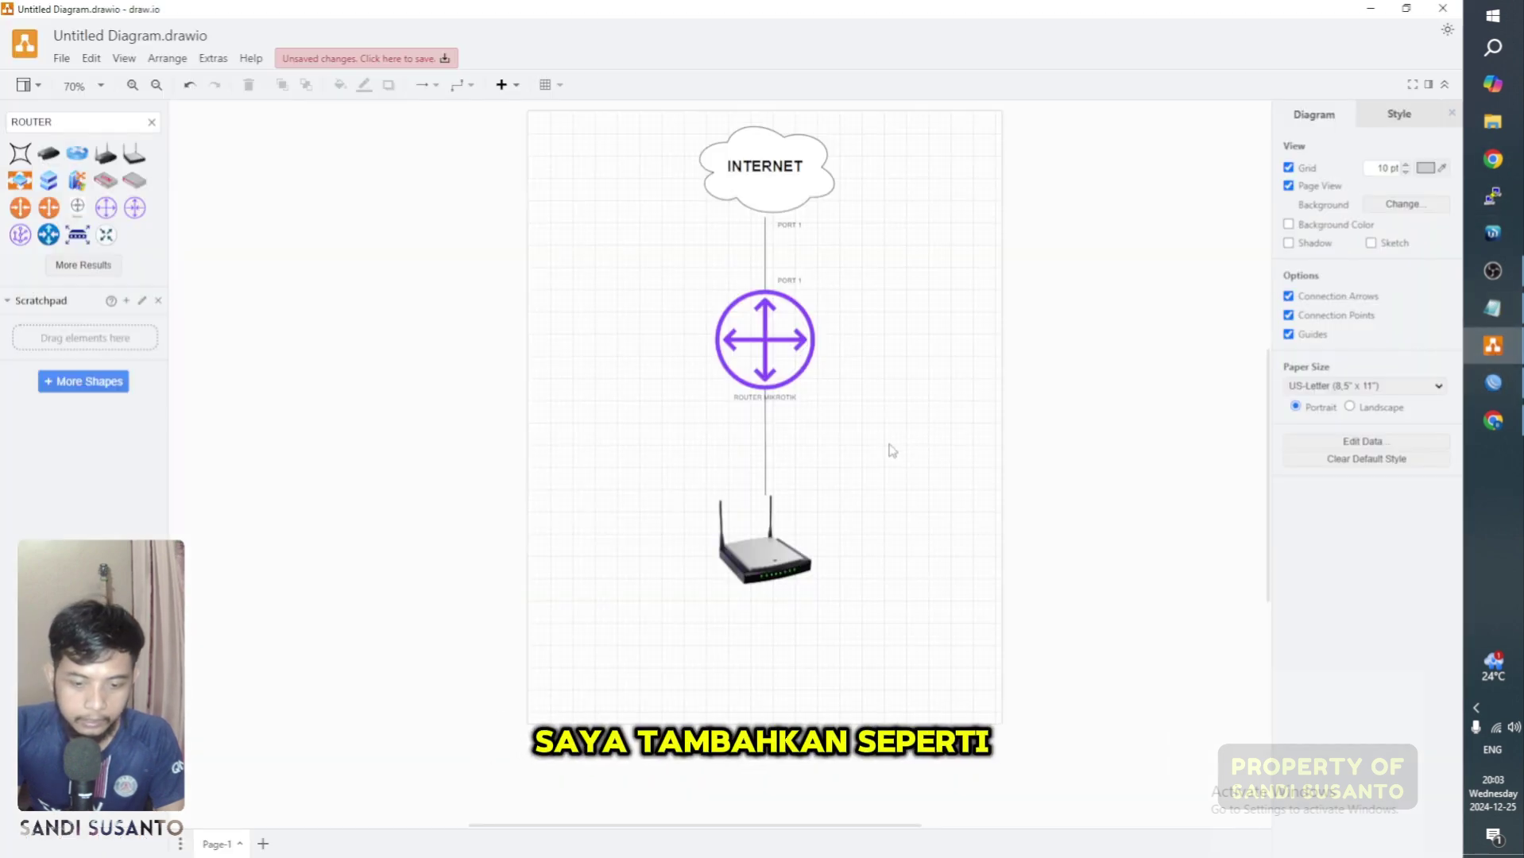
Step: Search shapes for 'lapt' and place an enlarged laptop to the right of the router
drag(88, 122, 4, 97)
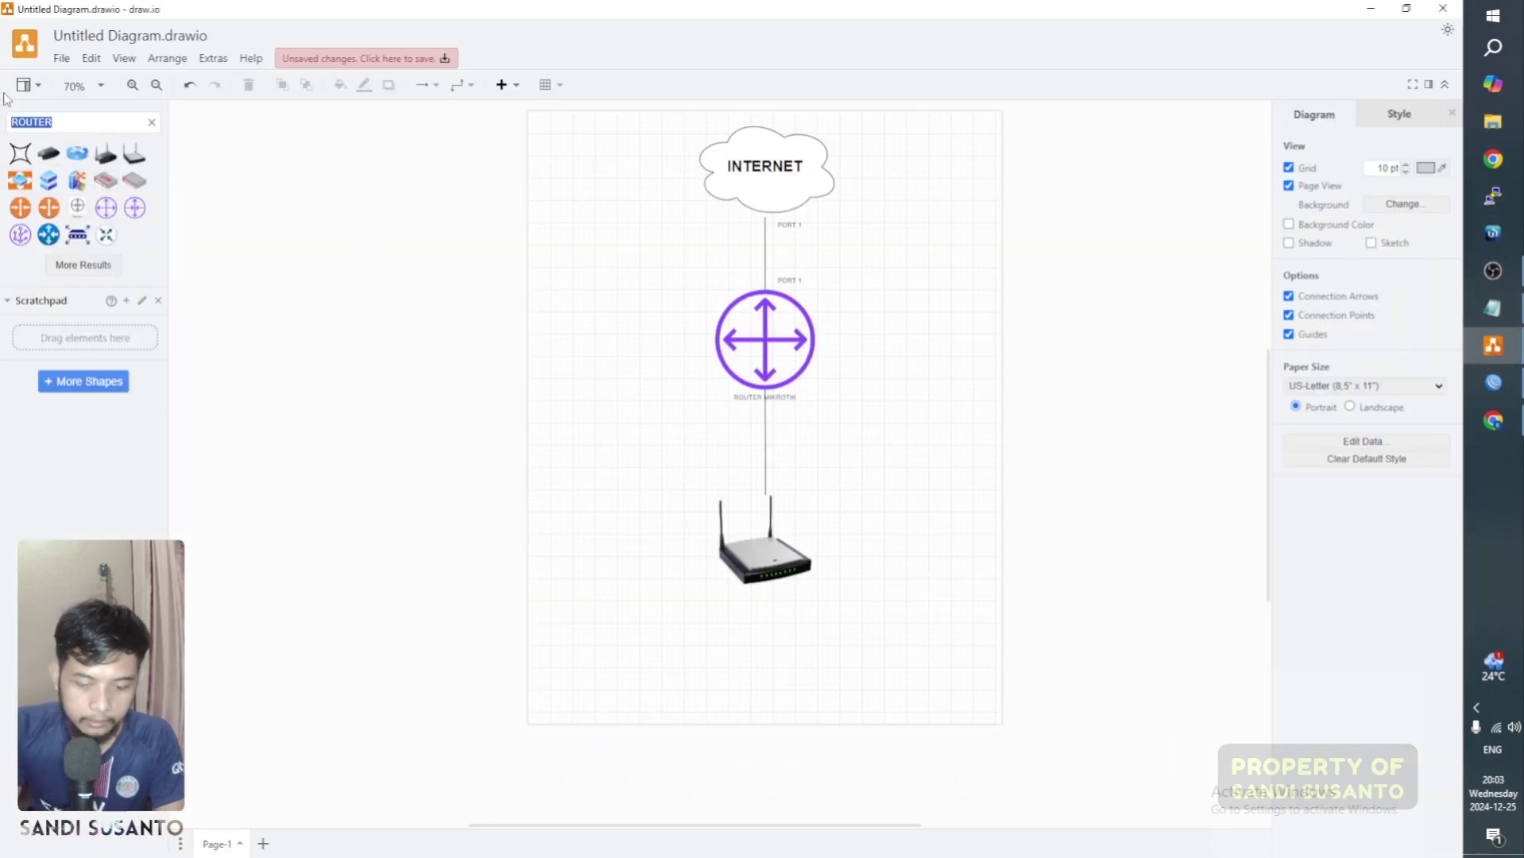
text(laptop)
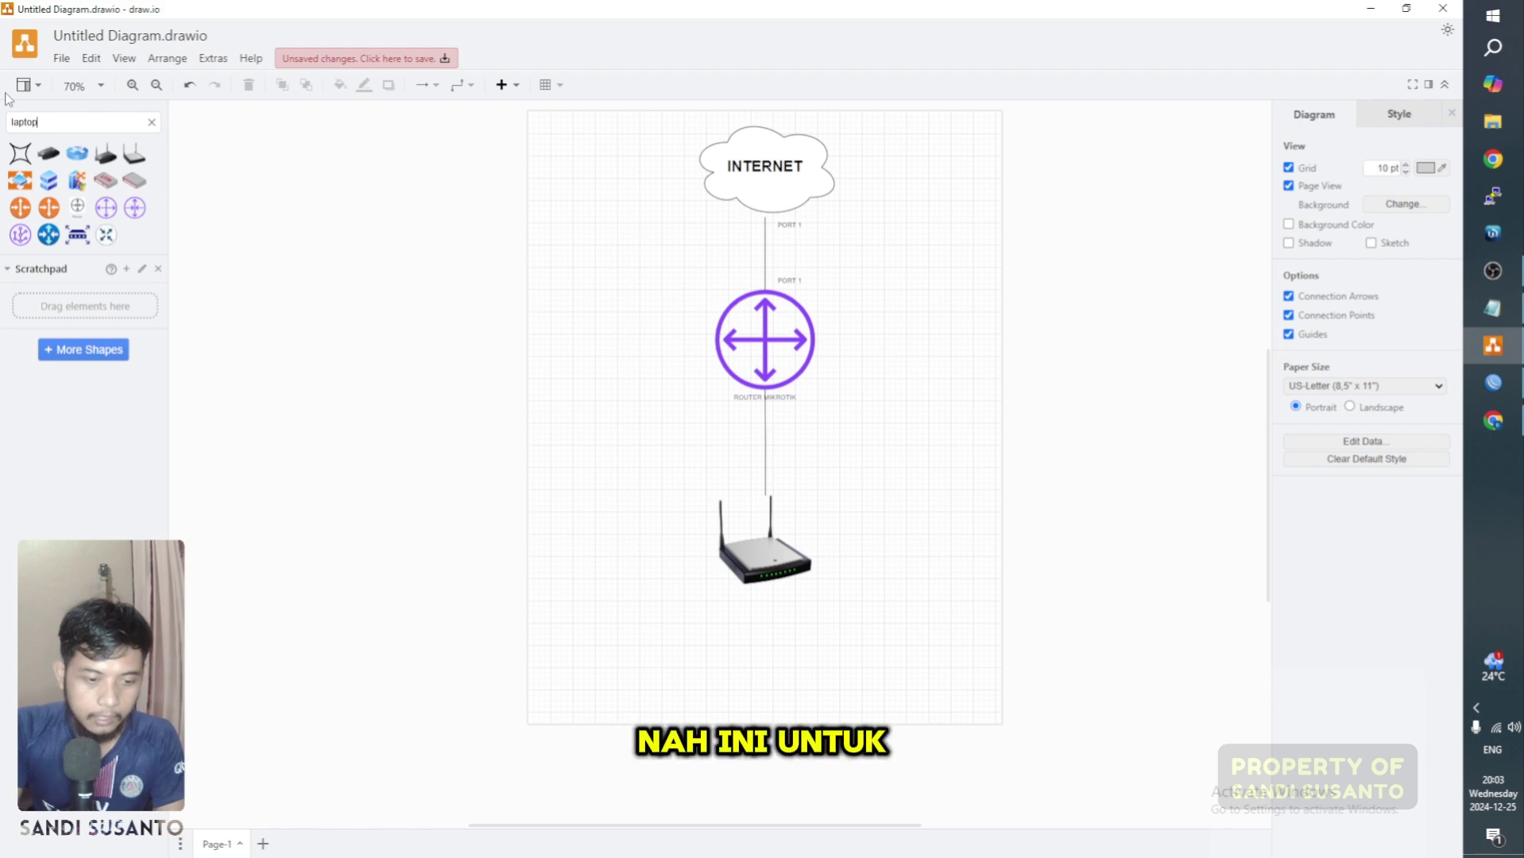
key(Return)
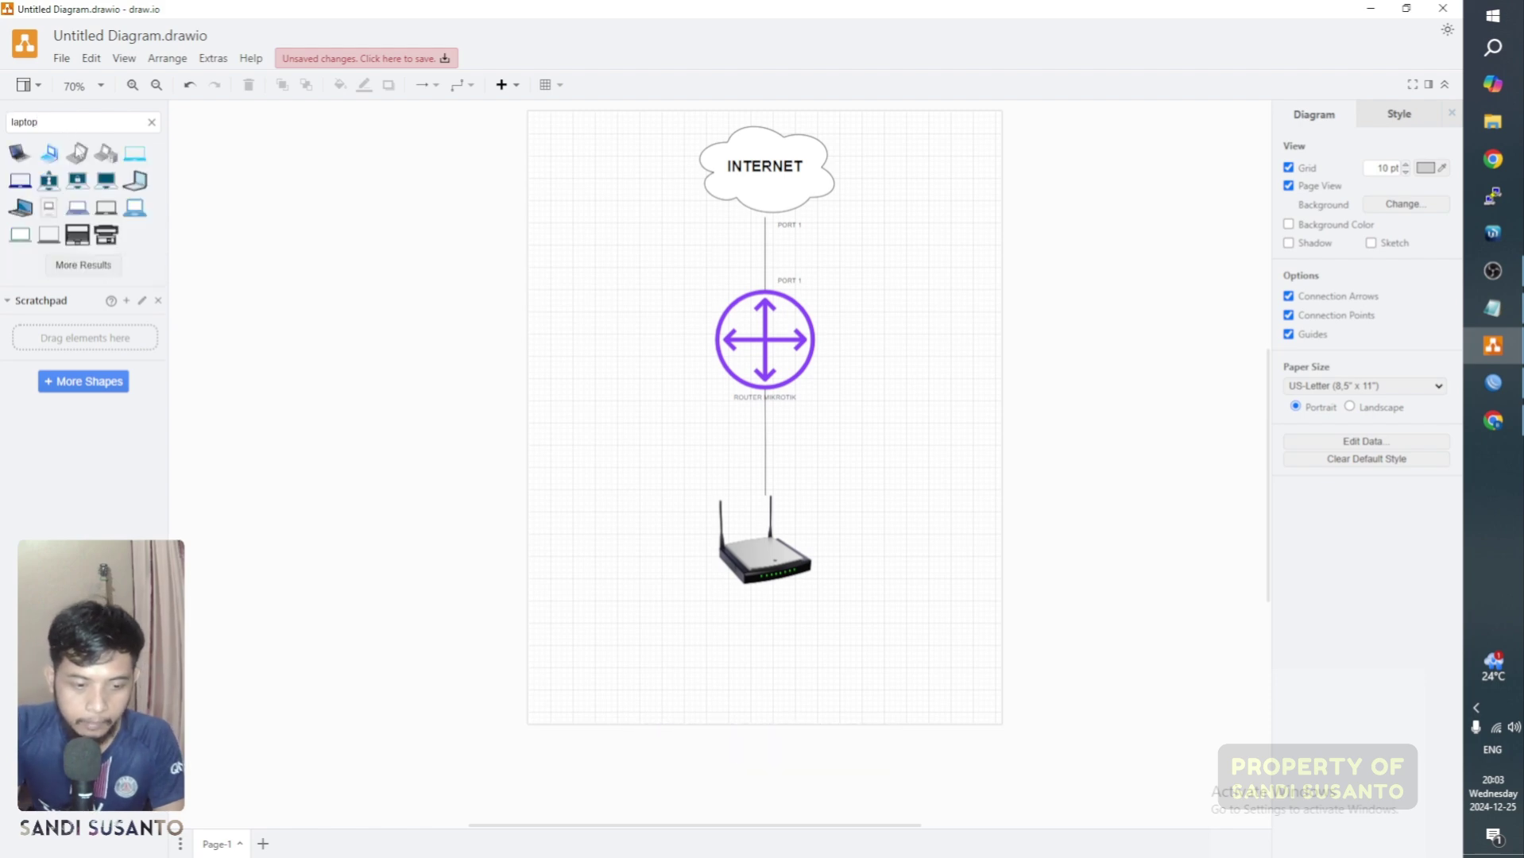
click(71, 162)
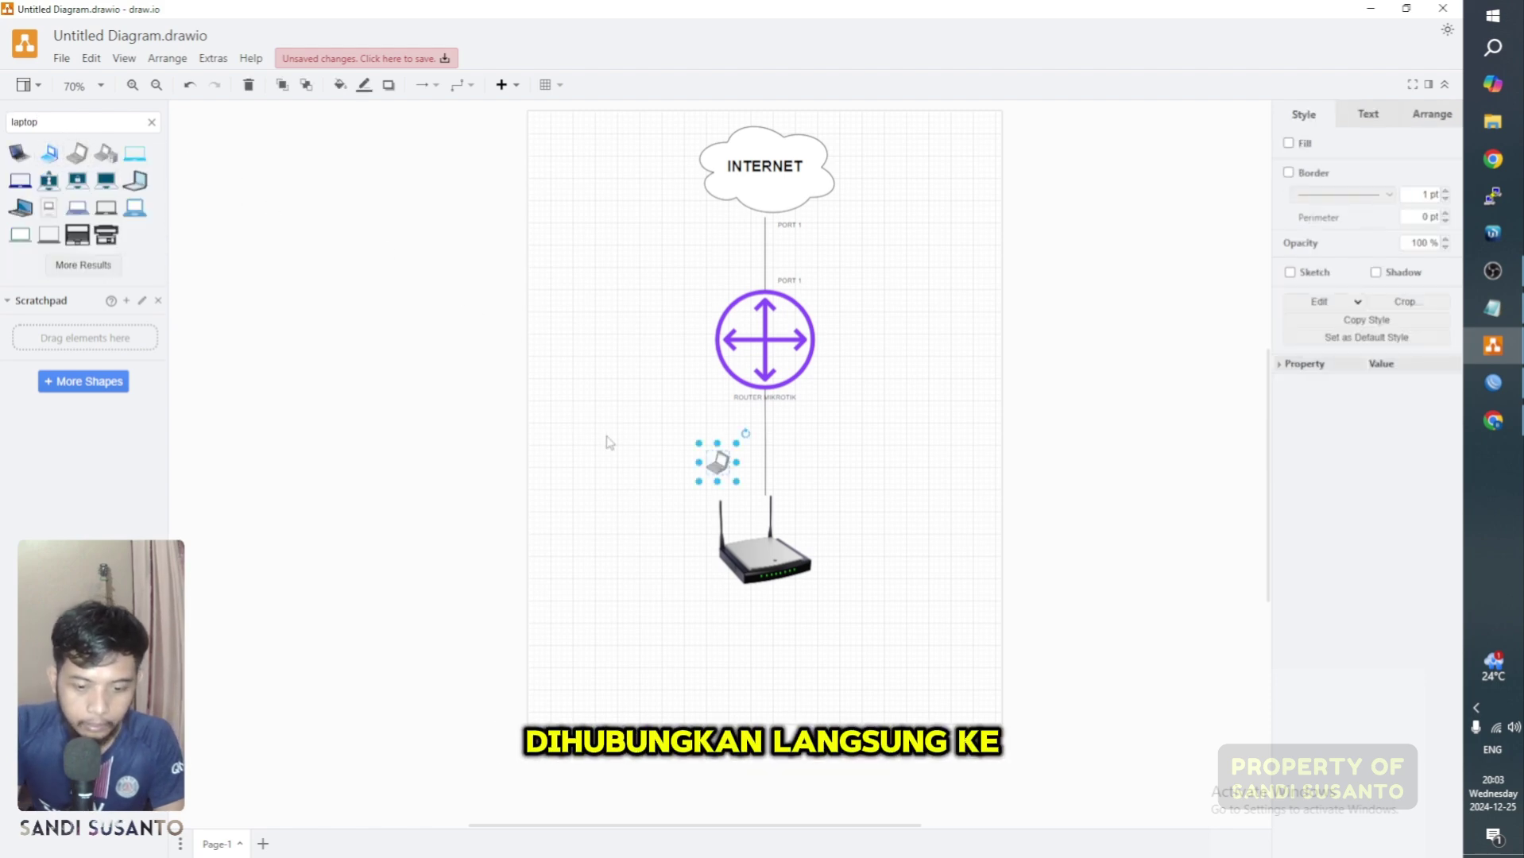
drag(719, 461, 977, 494)
click(934, 452)
click(874, 333)
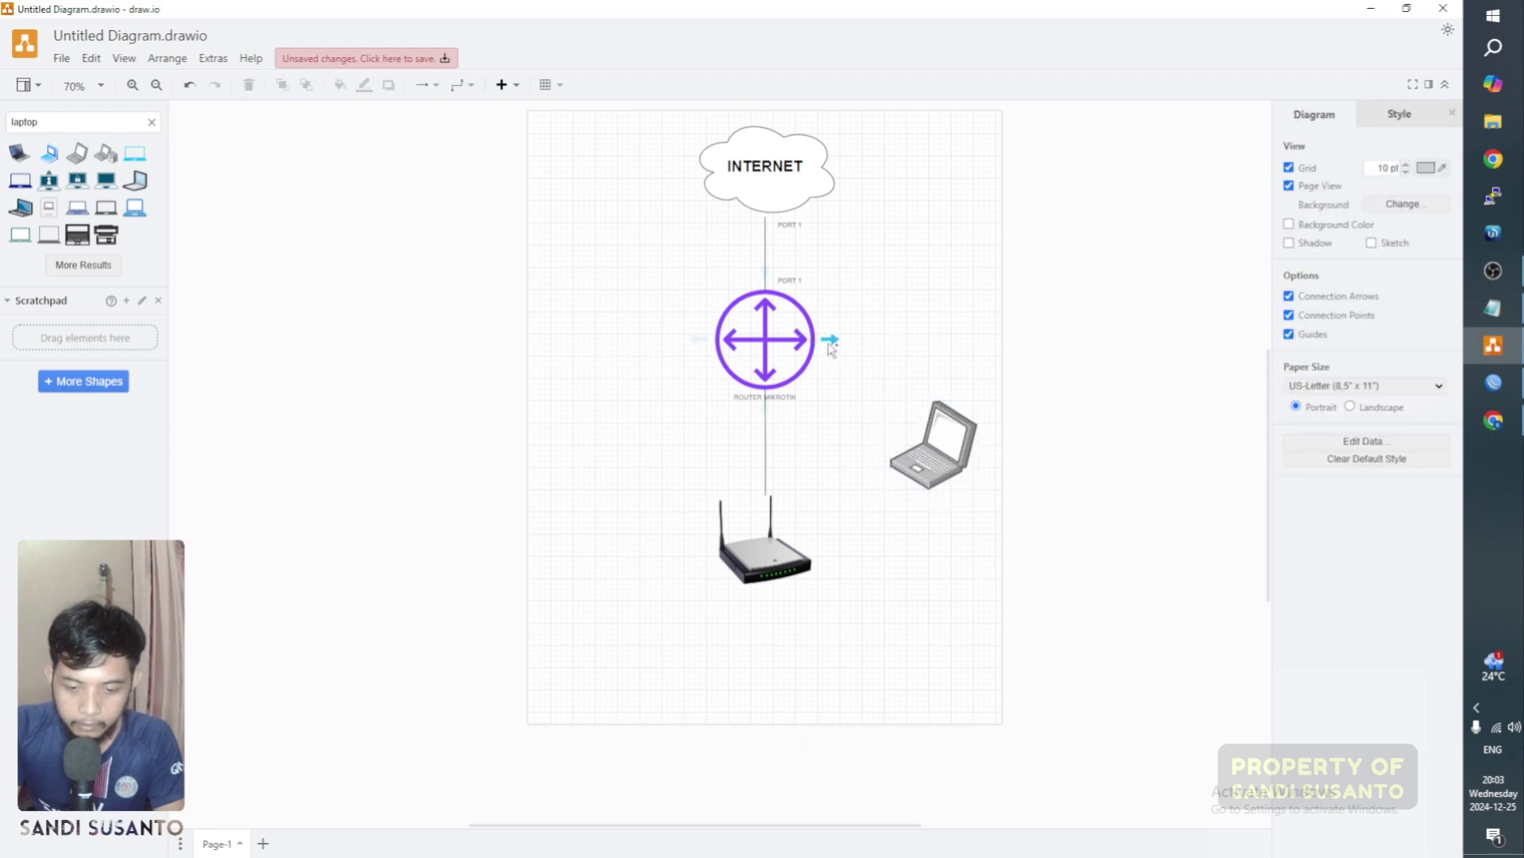
Step: Connect the router to the laptop with a plain line having no arrowhead, then return to WinBox
drag(831, 350, 918, 437)
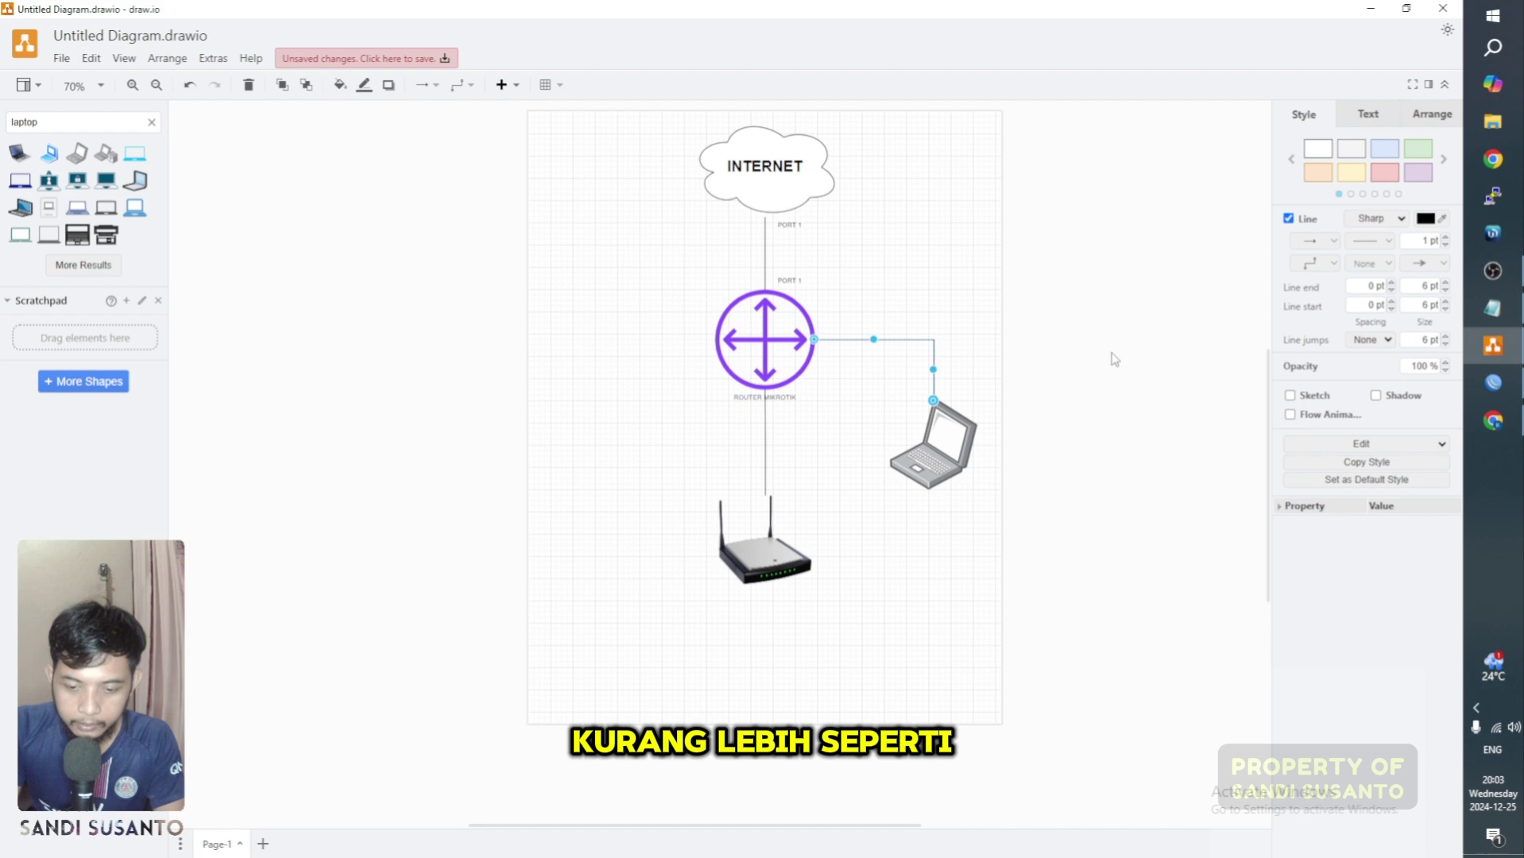
click(1418, 263)
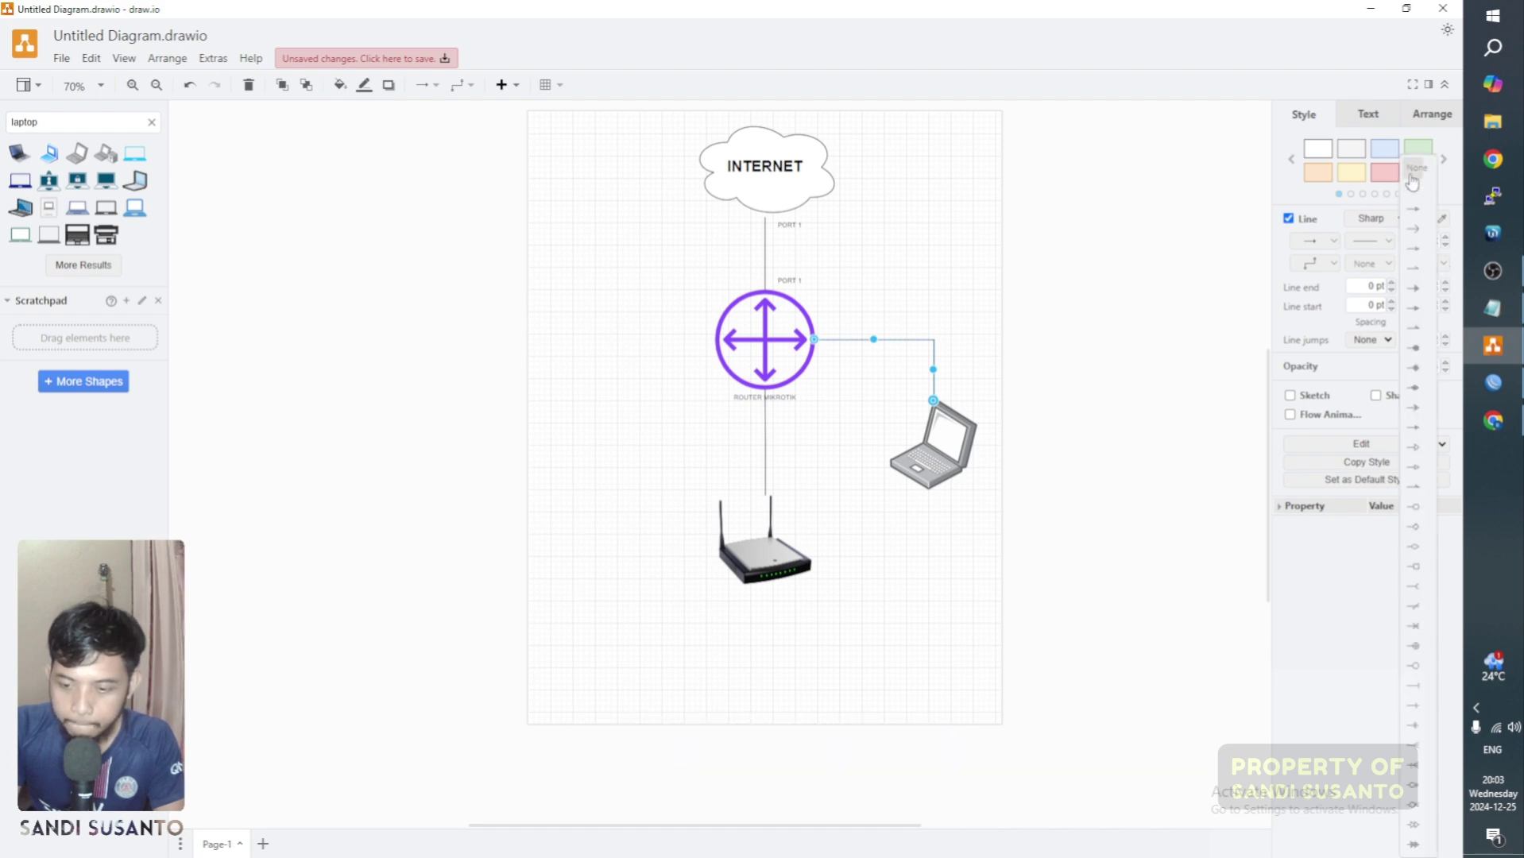
click(1412, 182)
click(976, 243)
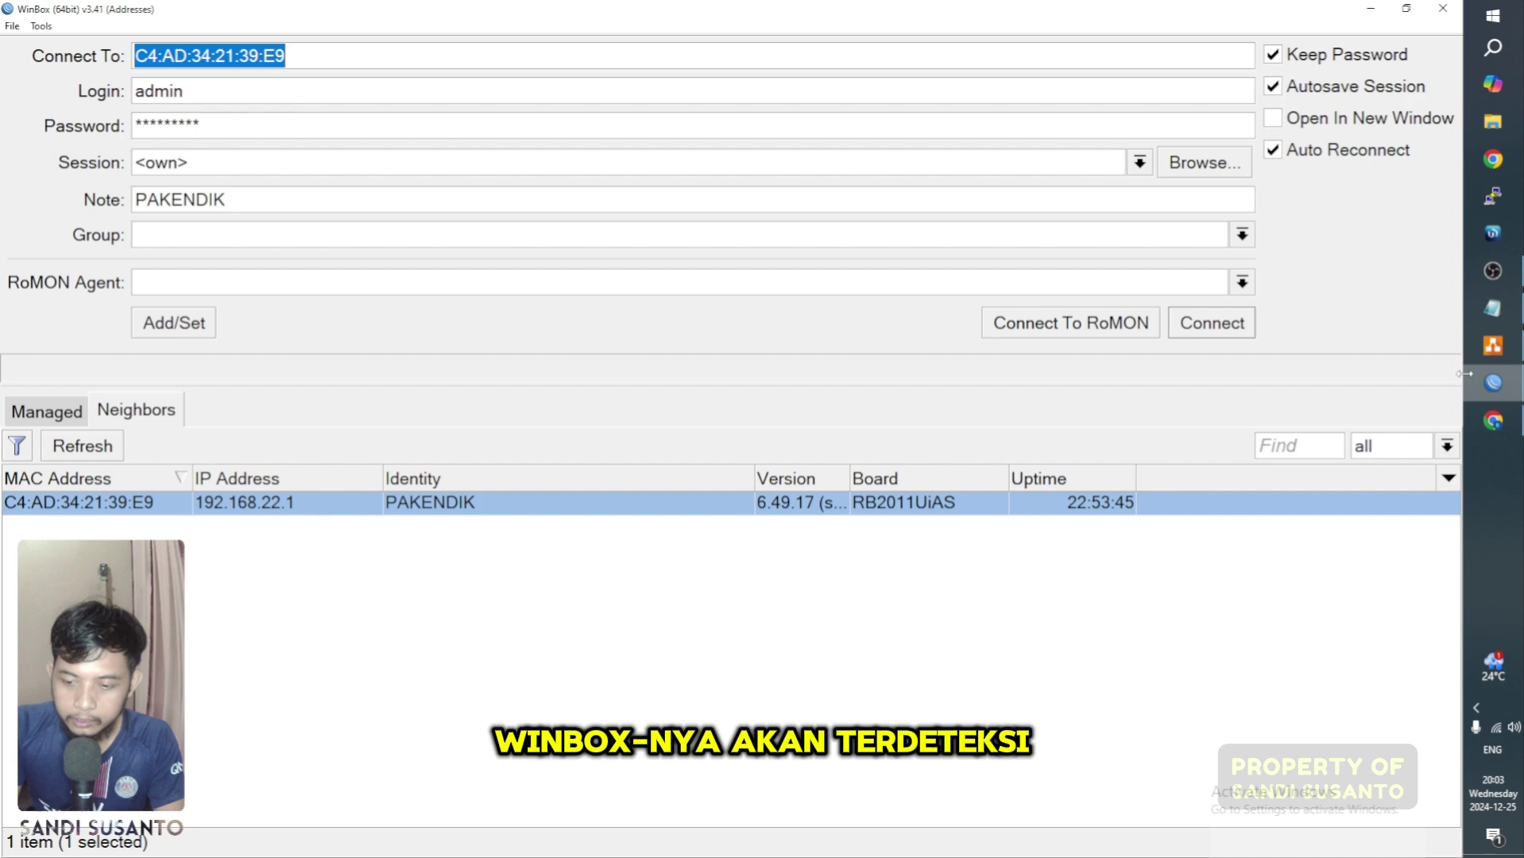
click(1379, 337)
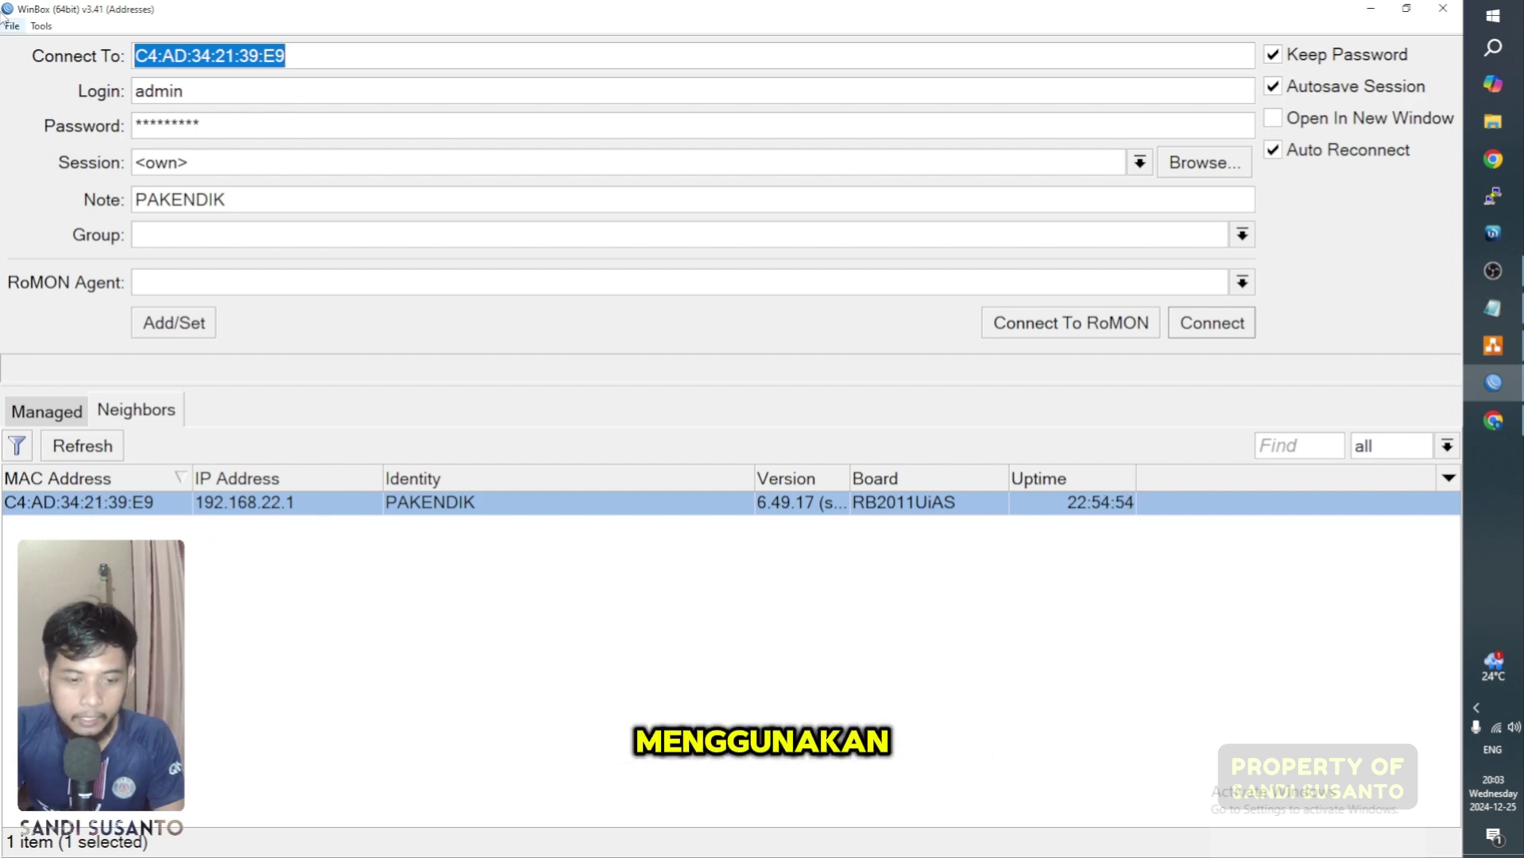
Step: Connect to the router at 192.168.22.1 as admin instead of by MAC
click(42, 26)
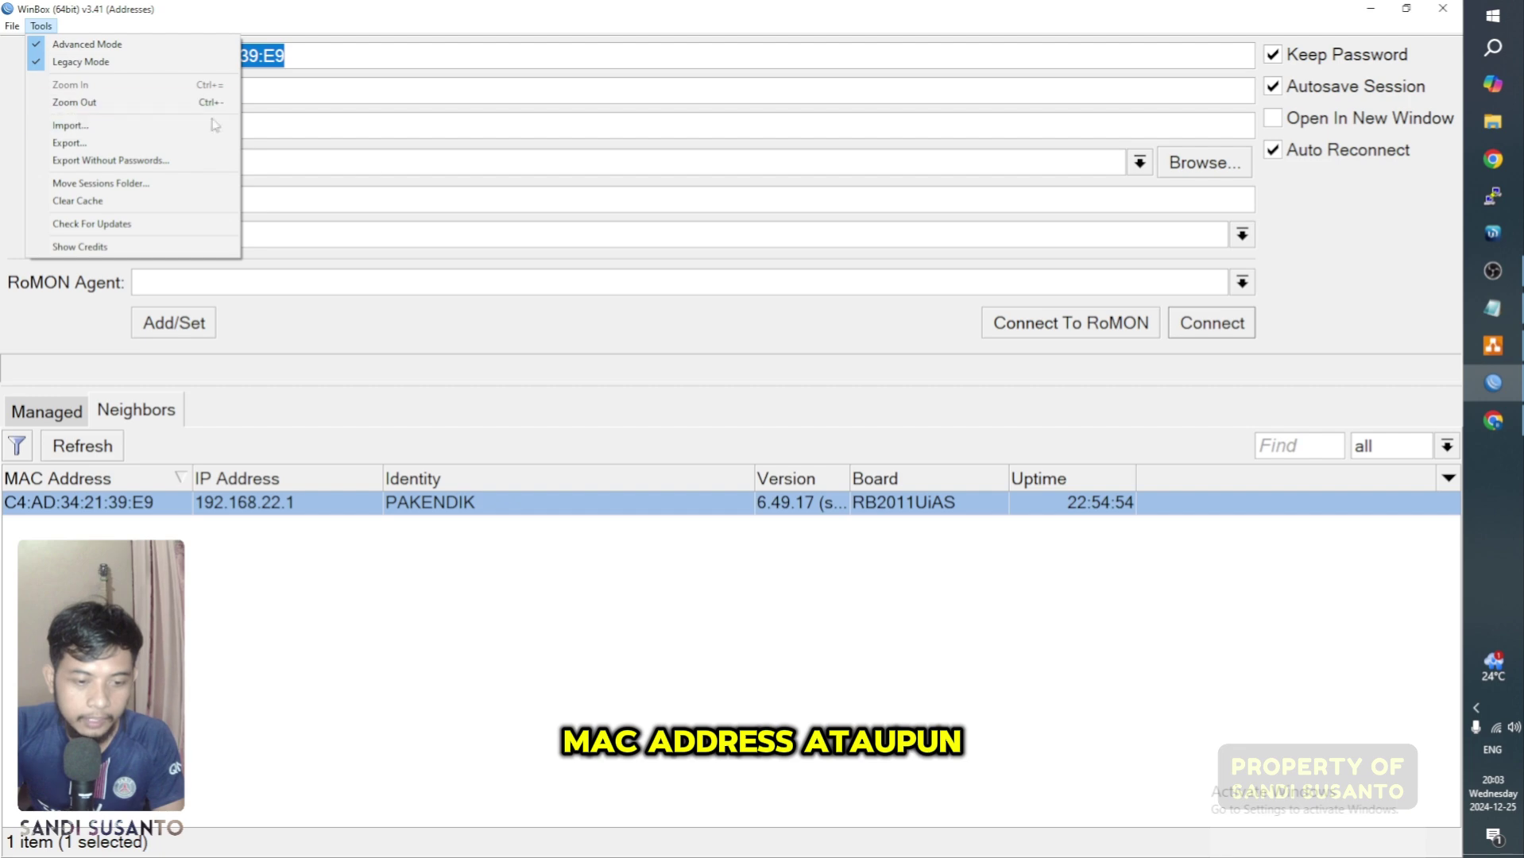
click(579, 22)
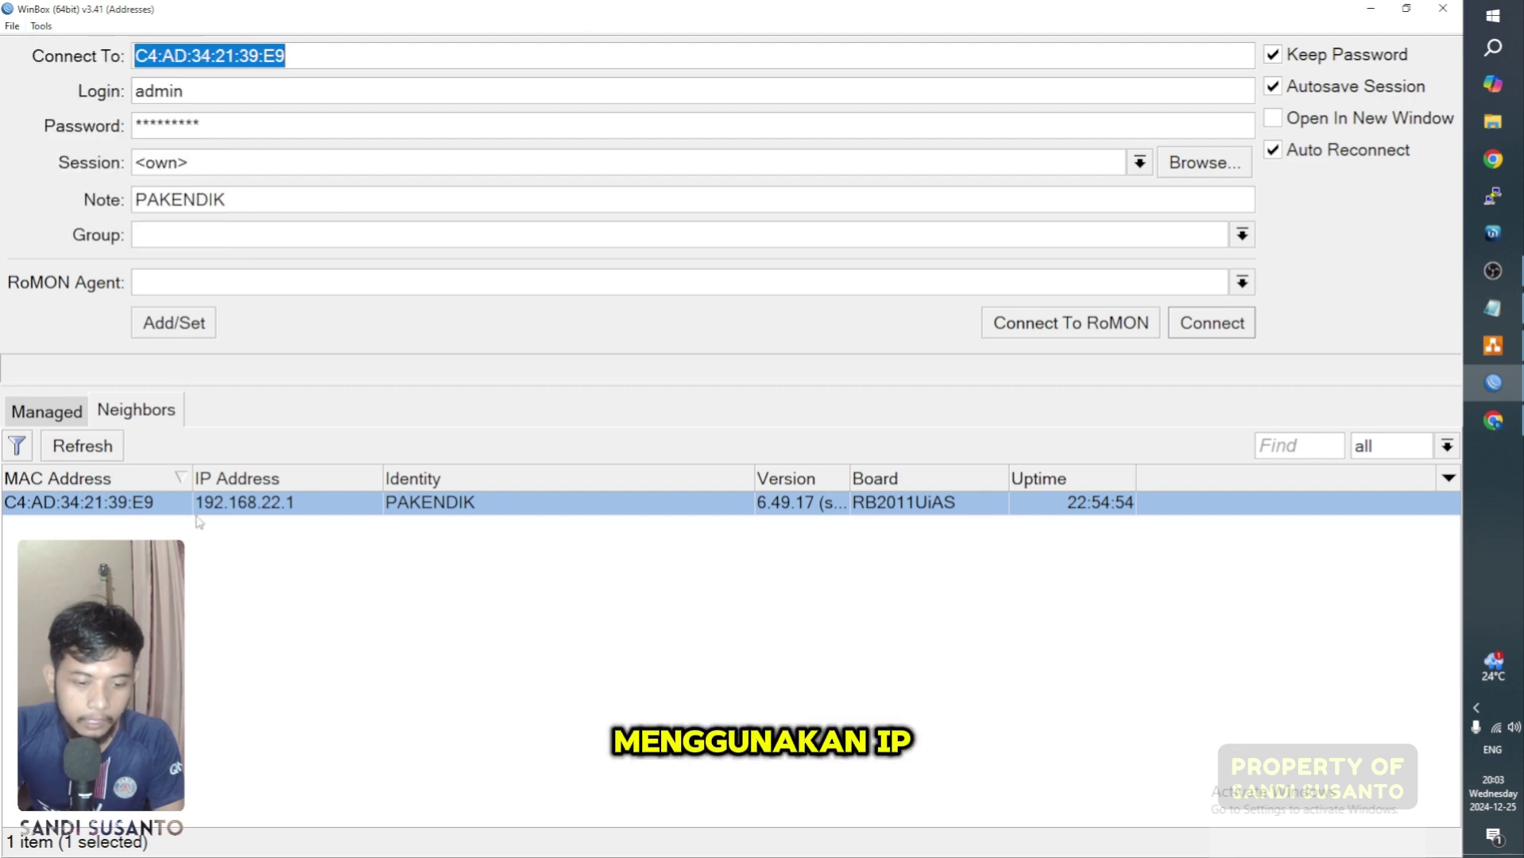
click(283, 513)
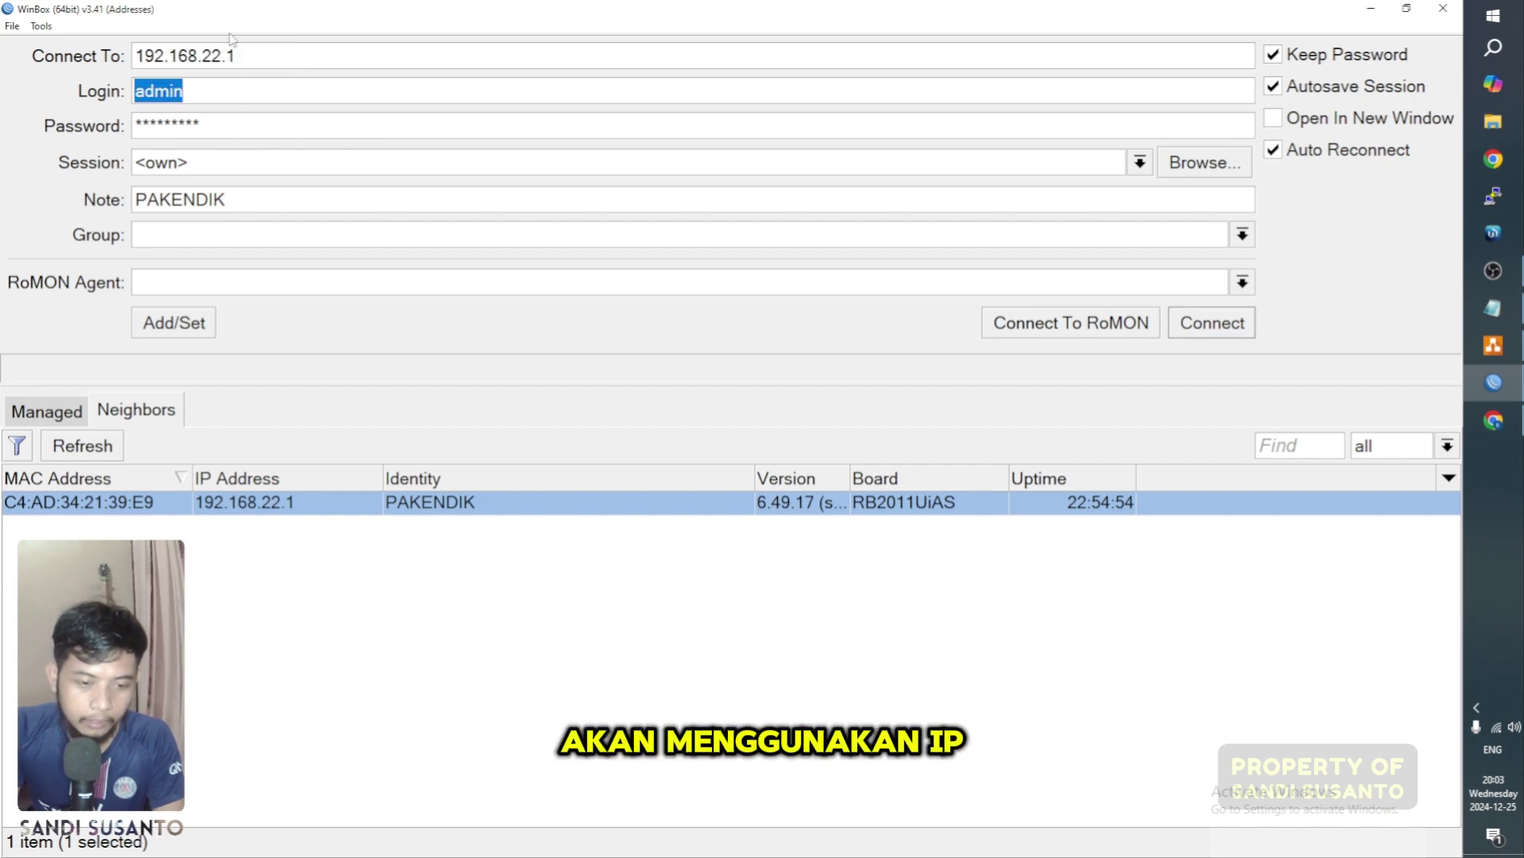
click(276, 57)
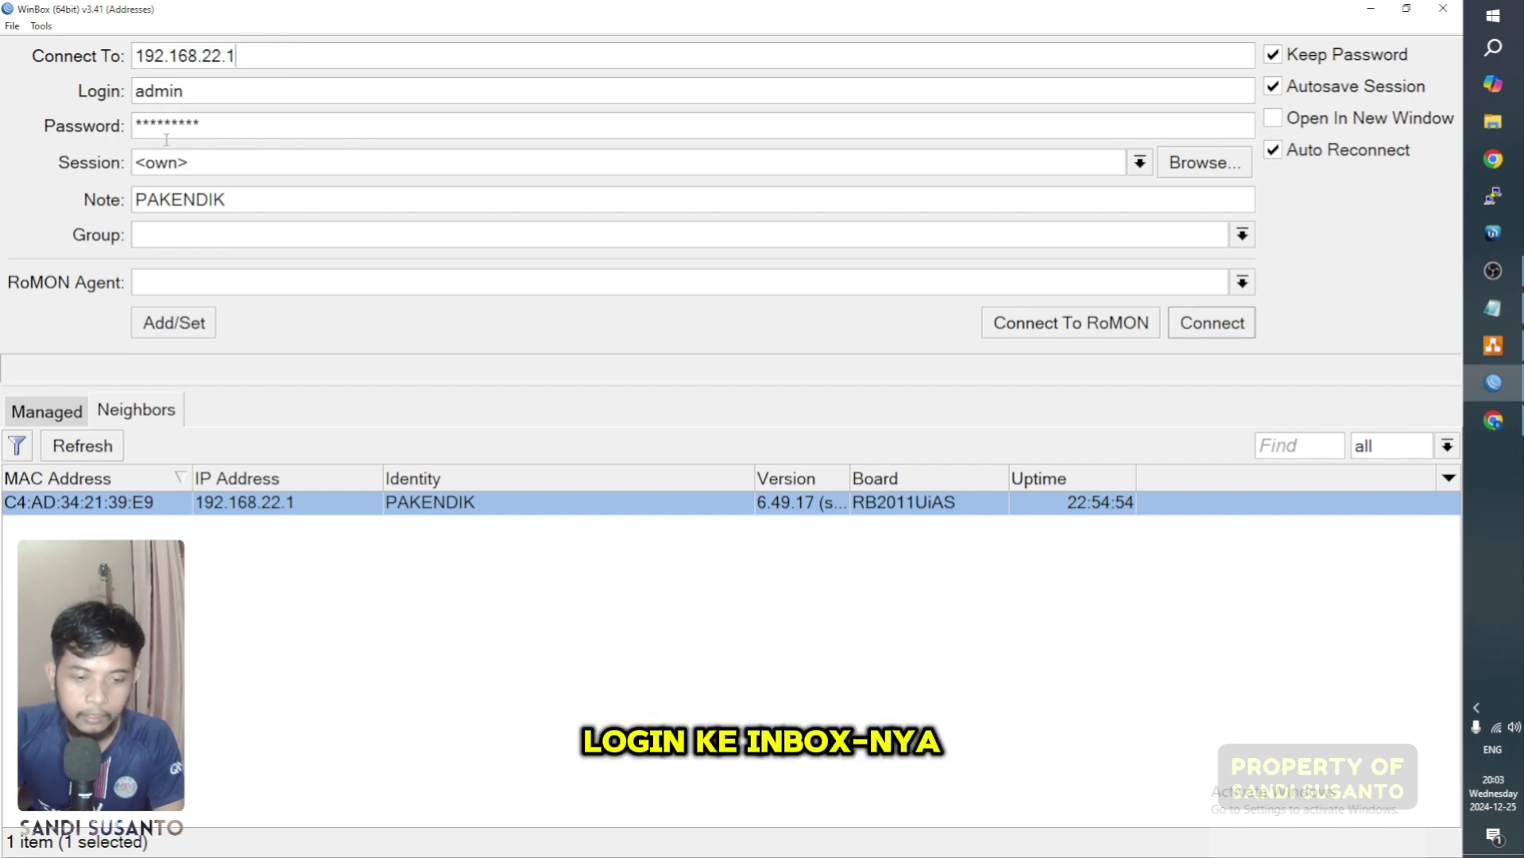
drag(258, 99, 120, 99)
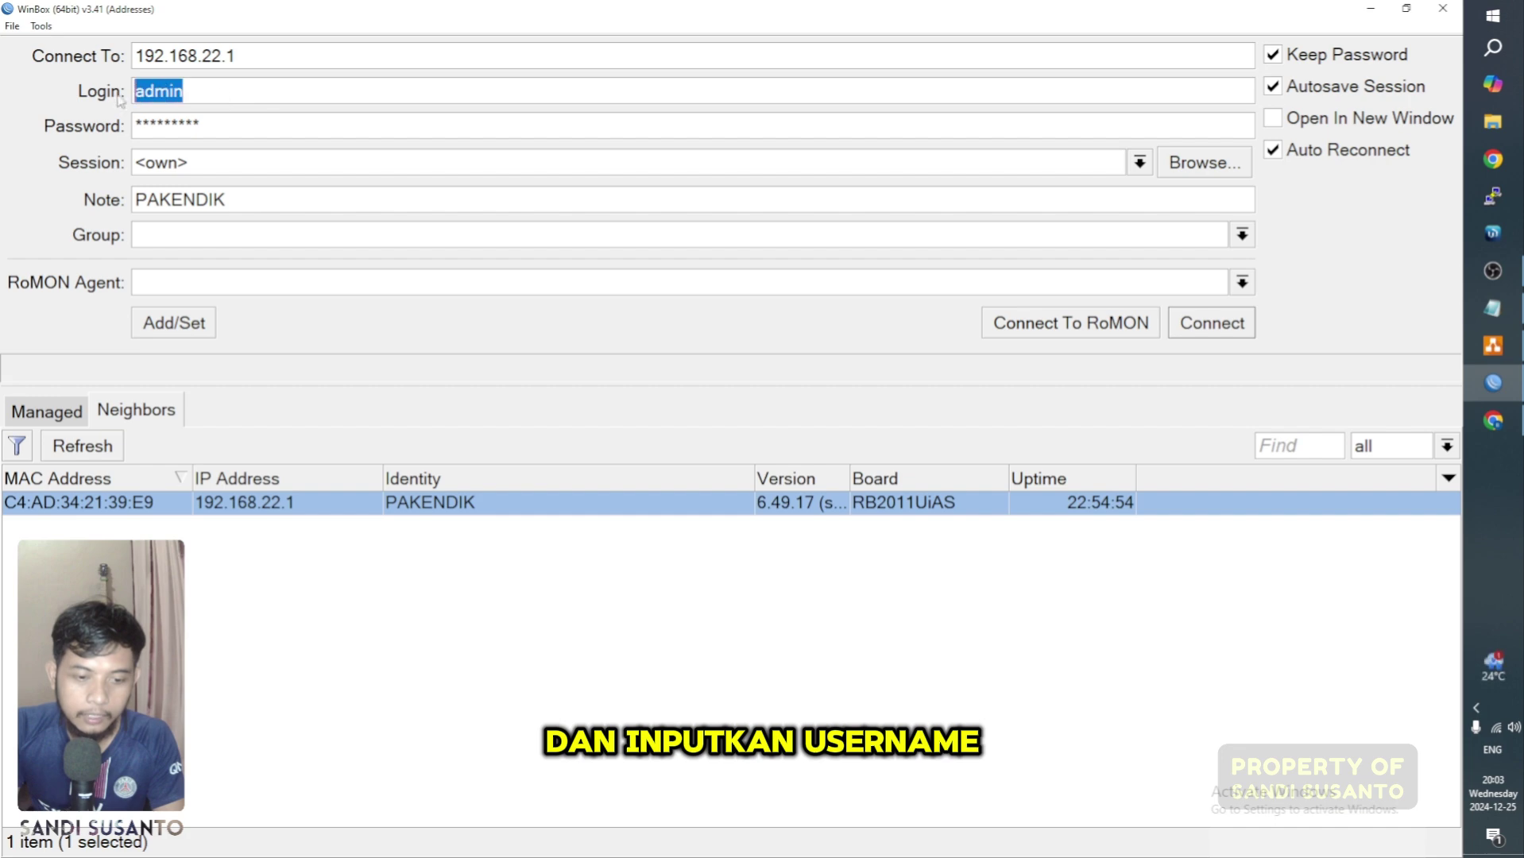
key(Tab)
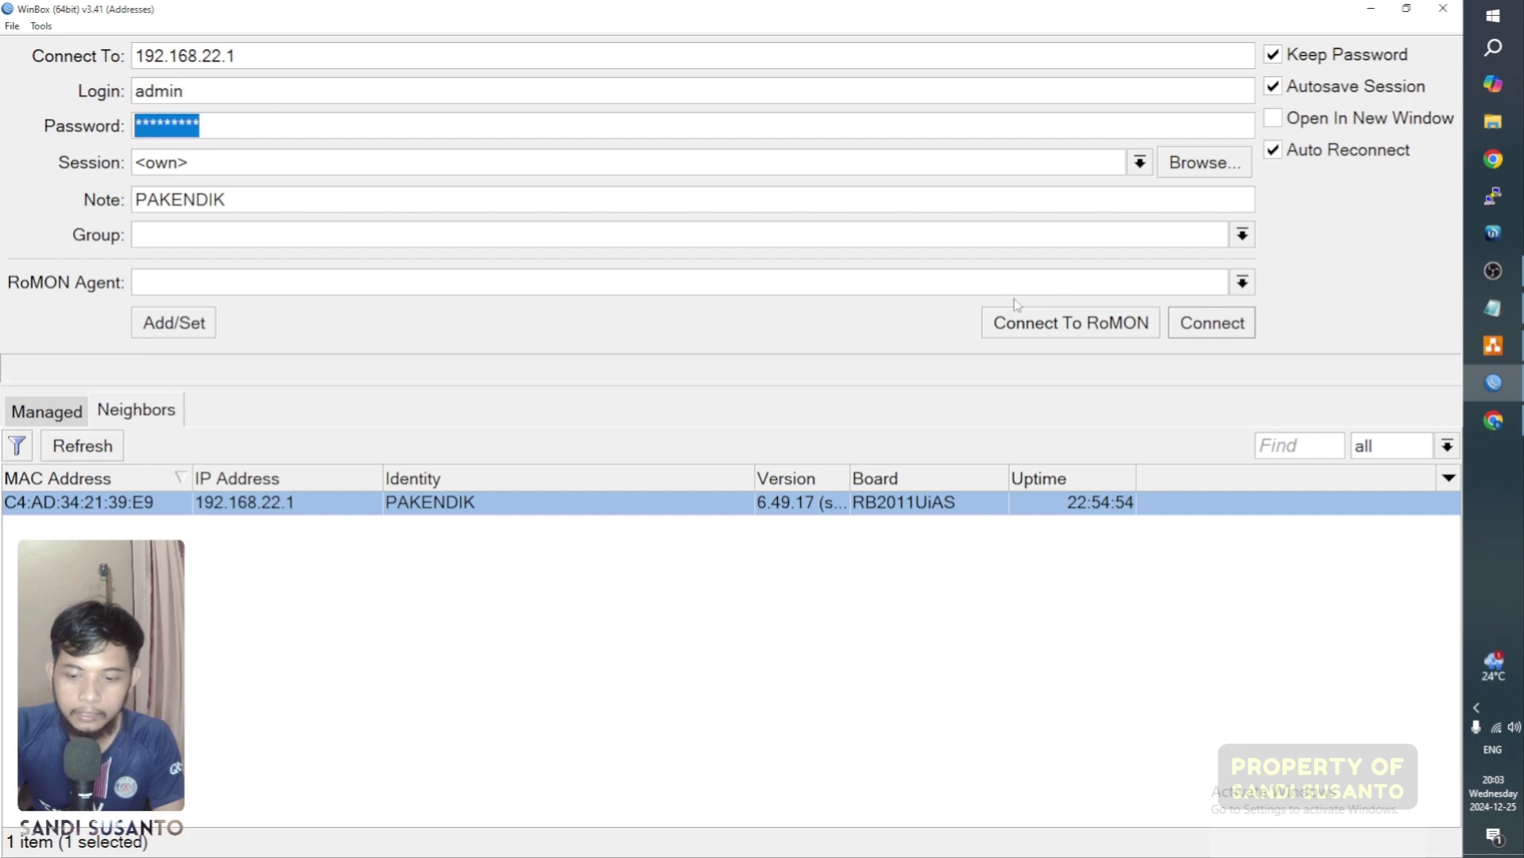
click(1229, 333)
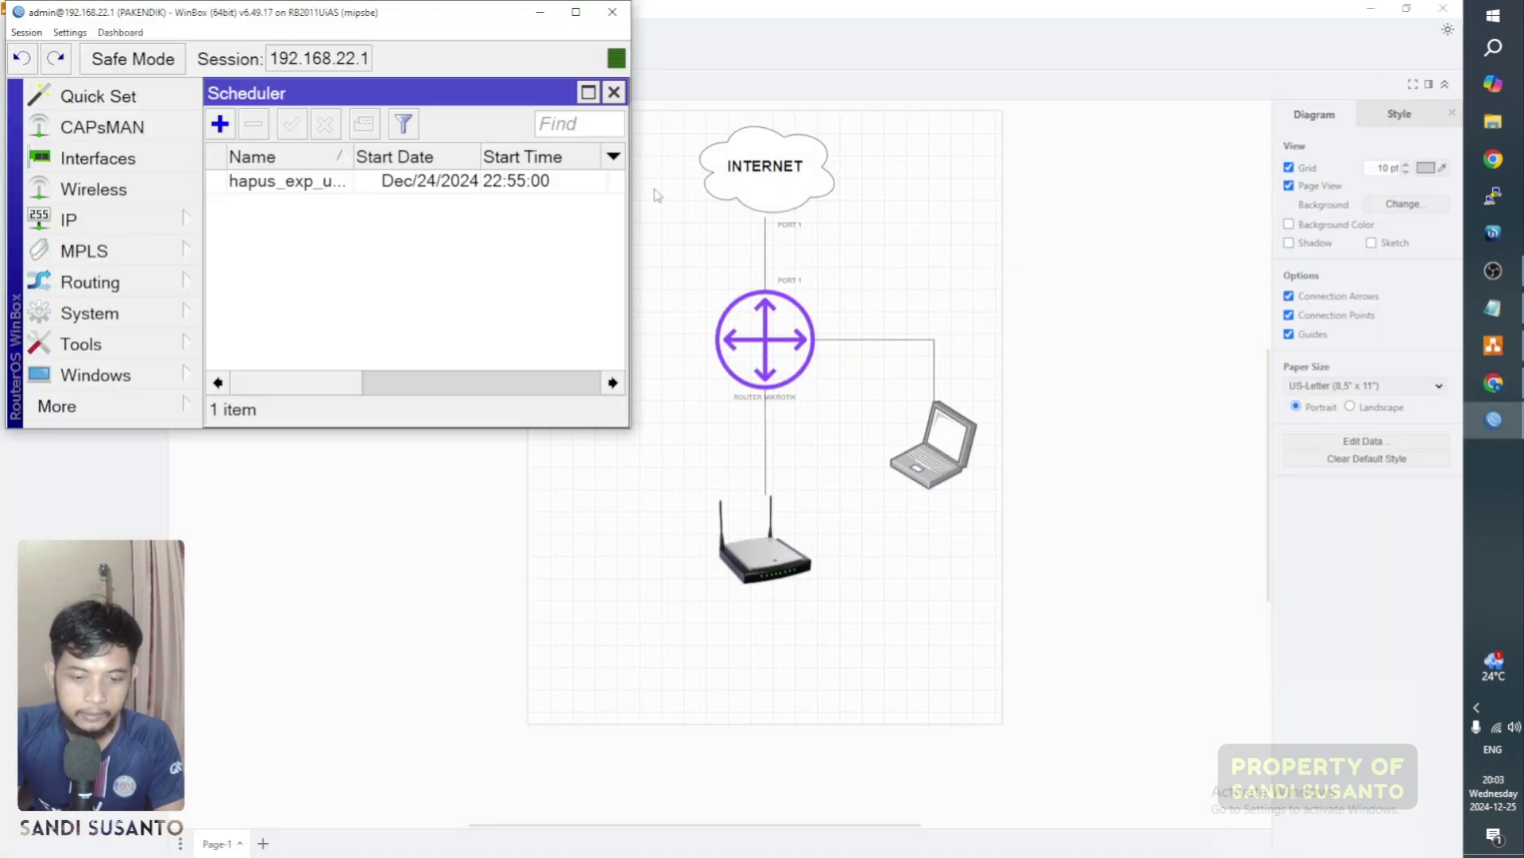
Step: Maximise the router session and close the Script List, Packages and Terminal windows
click(576, 12)
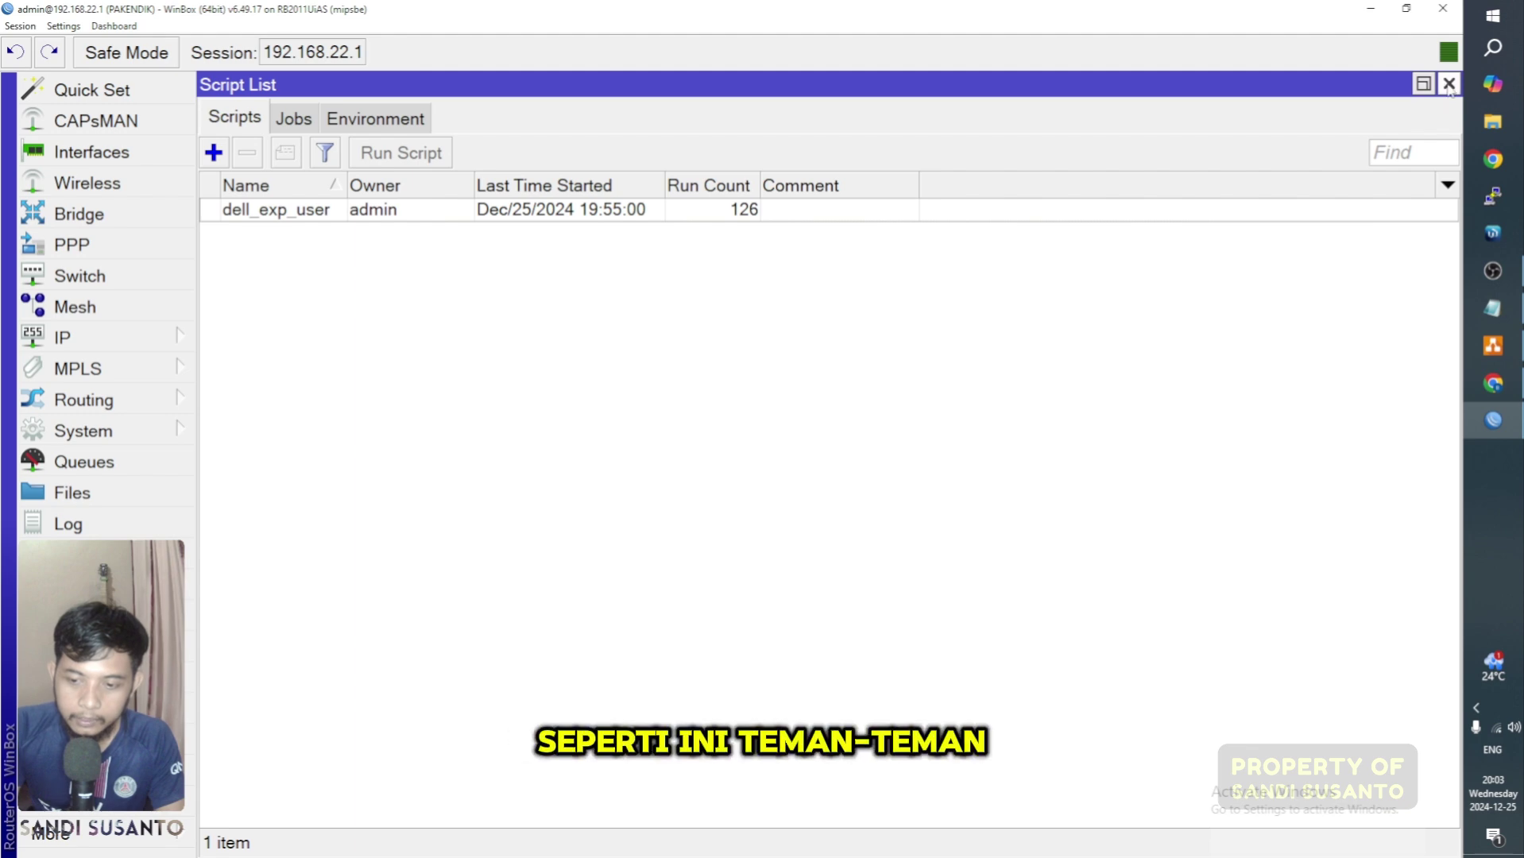
click(1449, 83)
click(1163, 86)
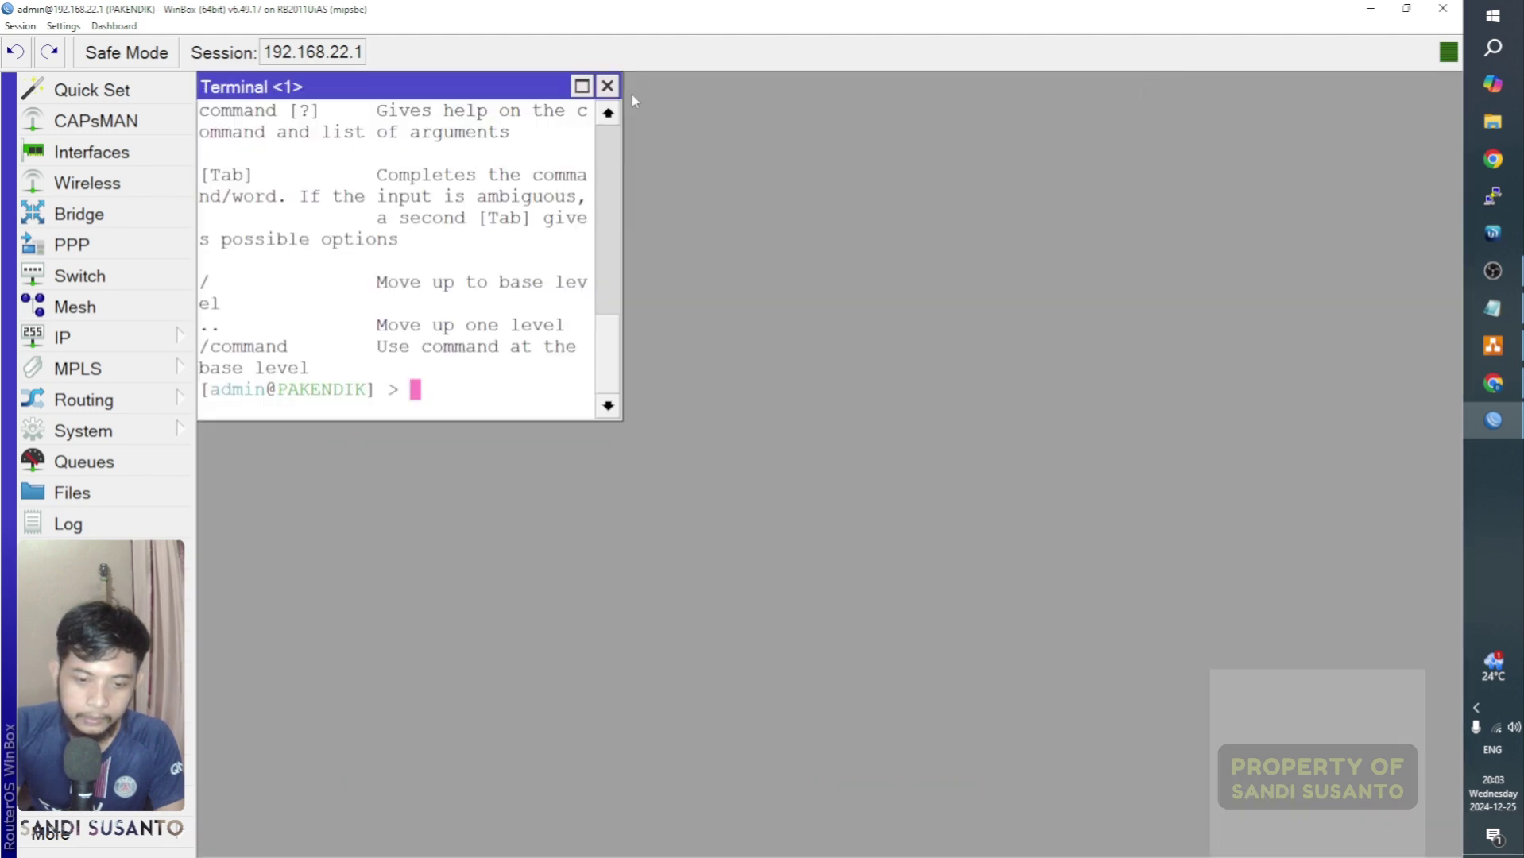
click(608, 85)
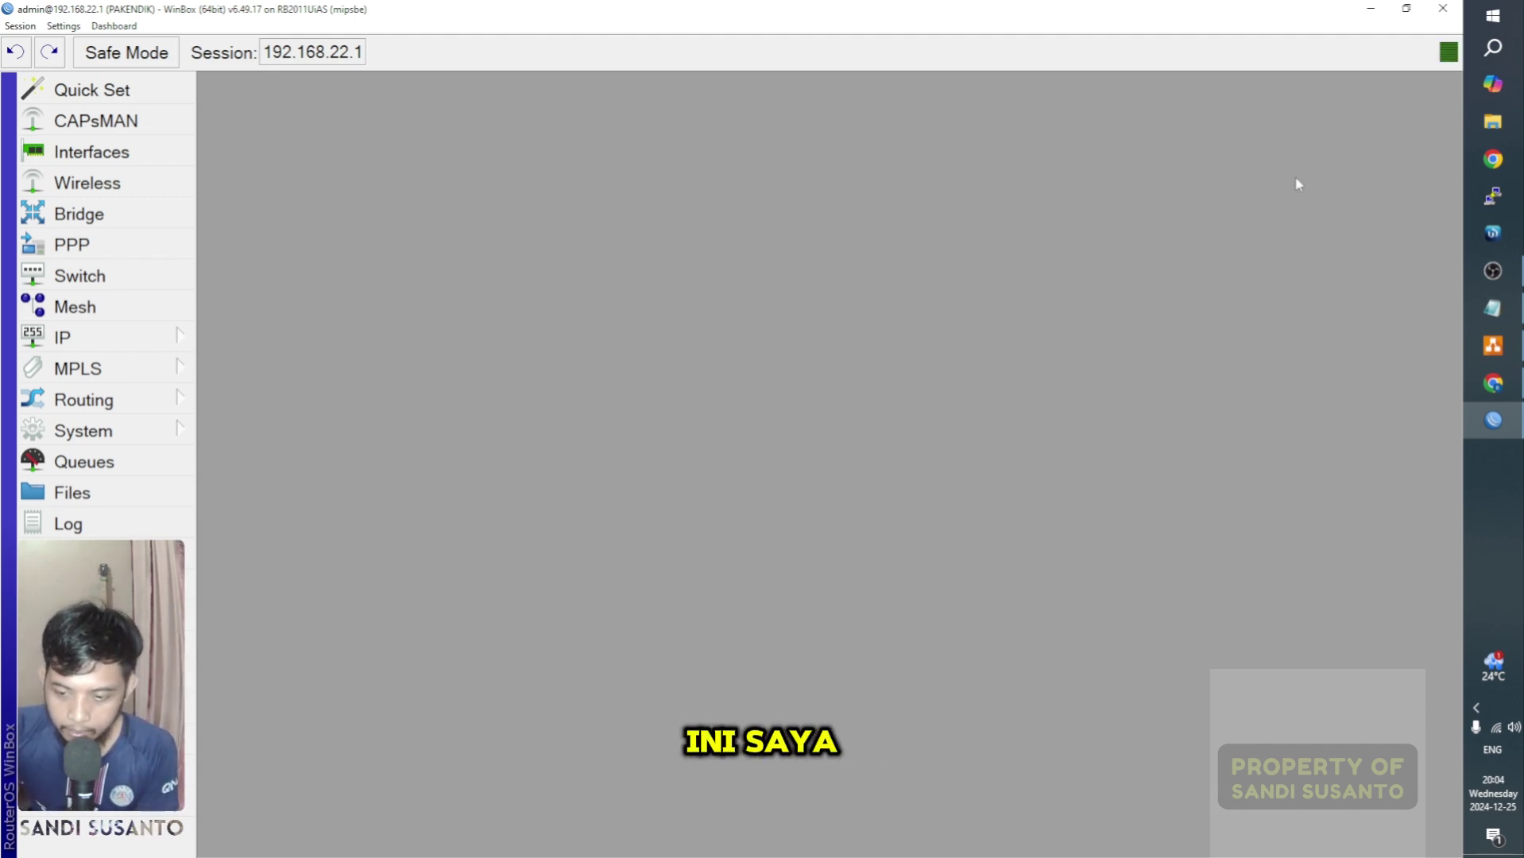
click(1493, 271)
click(1493, 271)
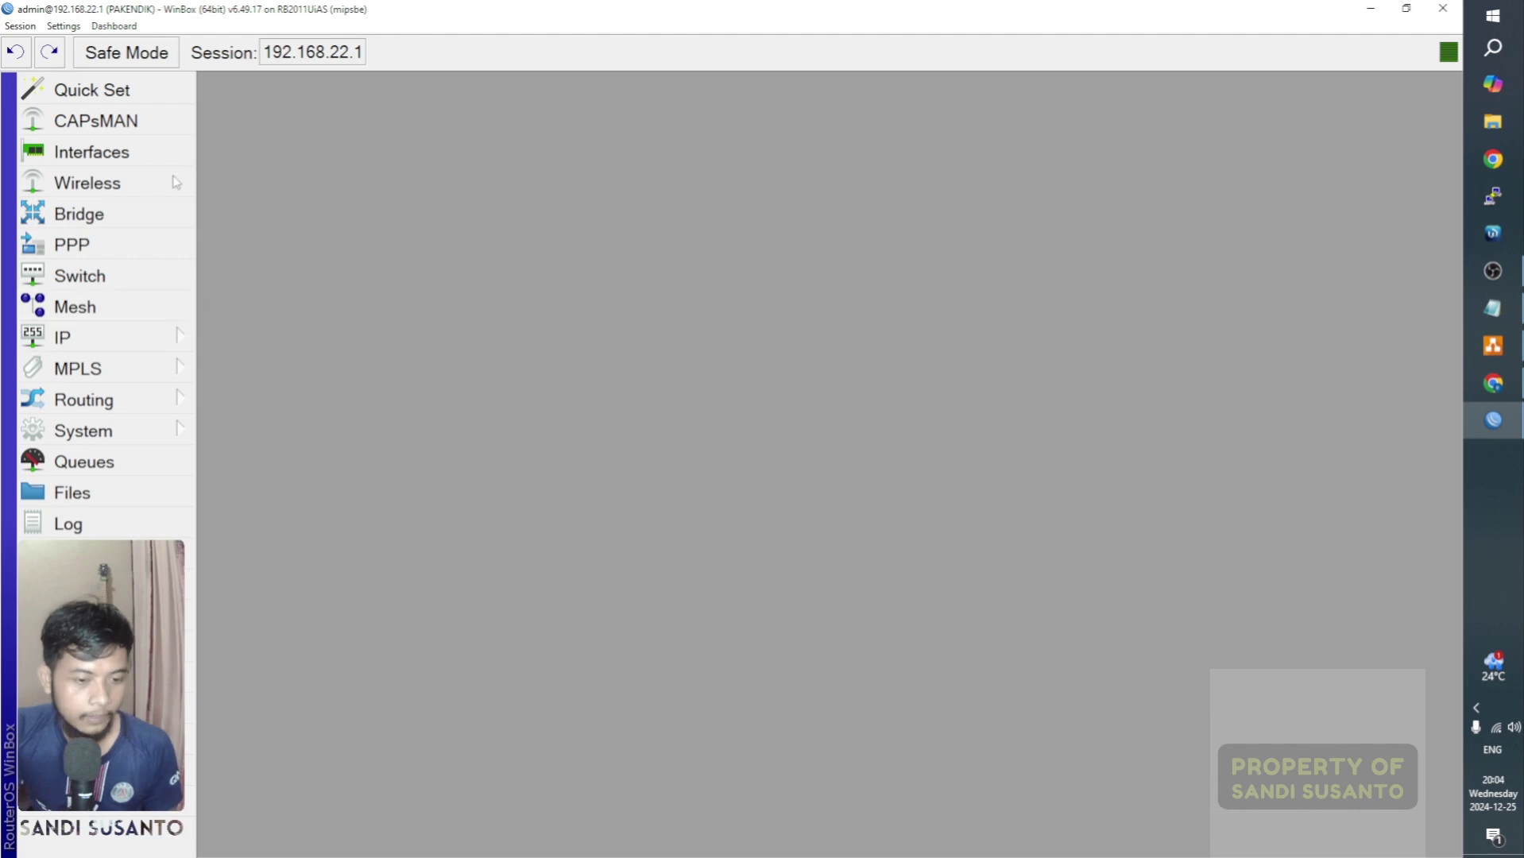
Step: Open the enlarged Interface List and check ether1's 'to internet' comment, keeping it
click(120, 152)
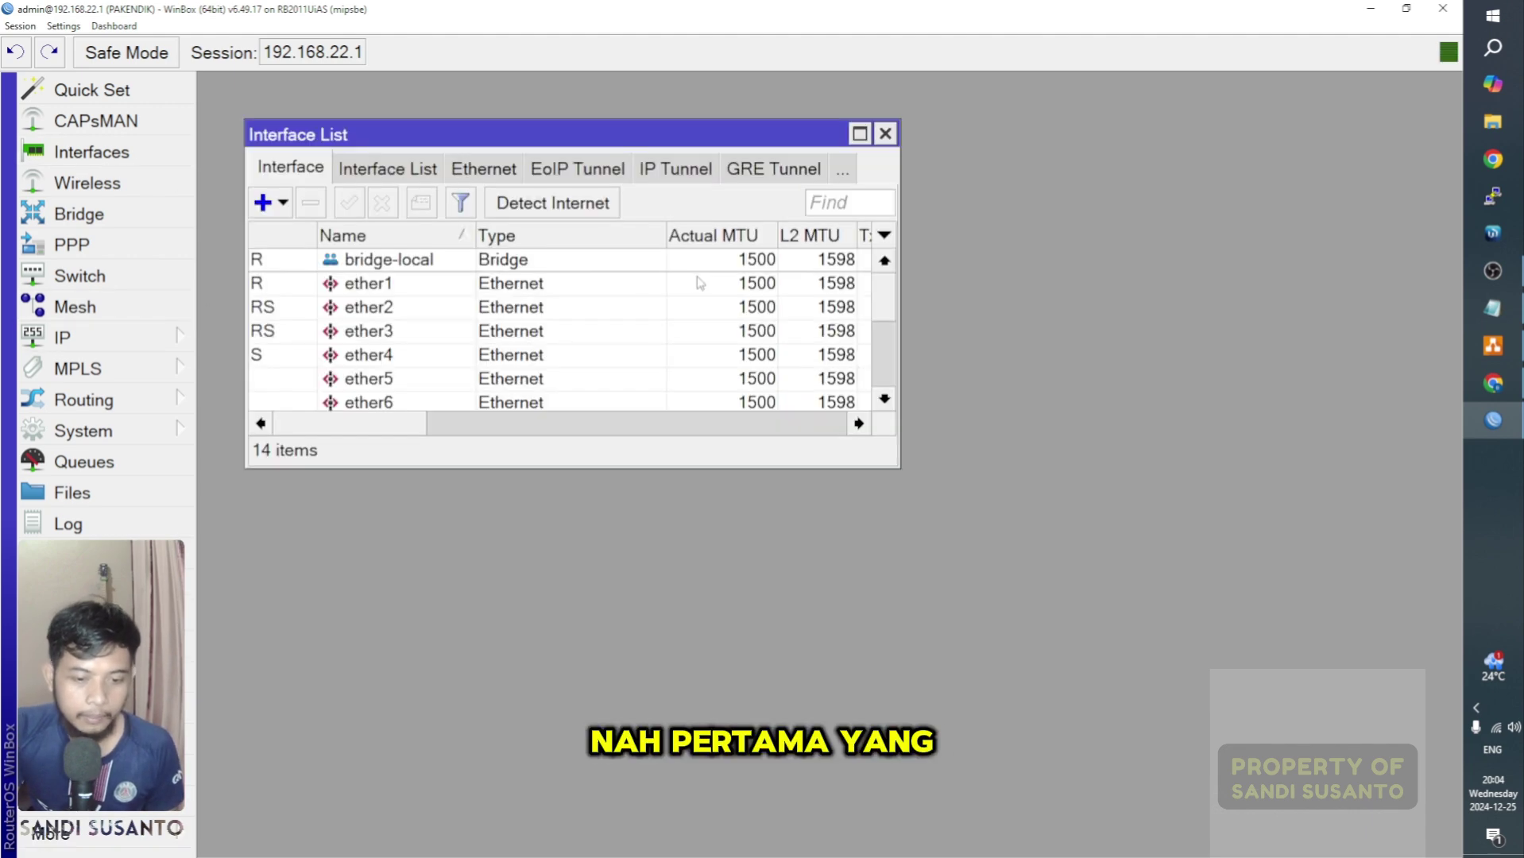
click(862, 134)
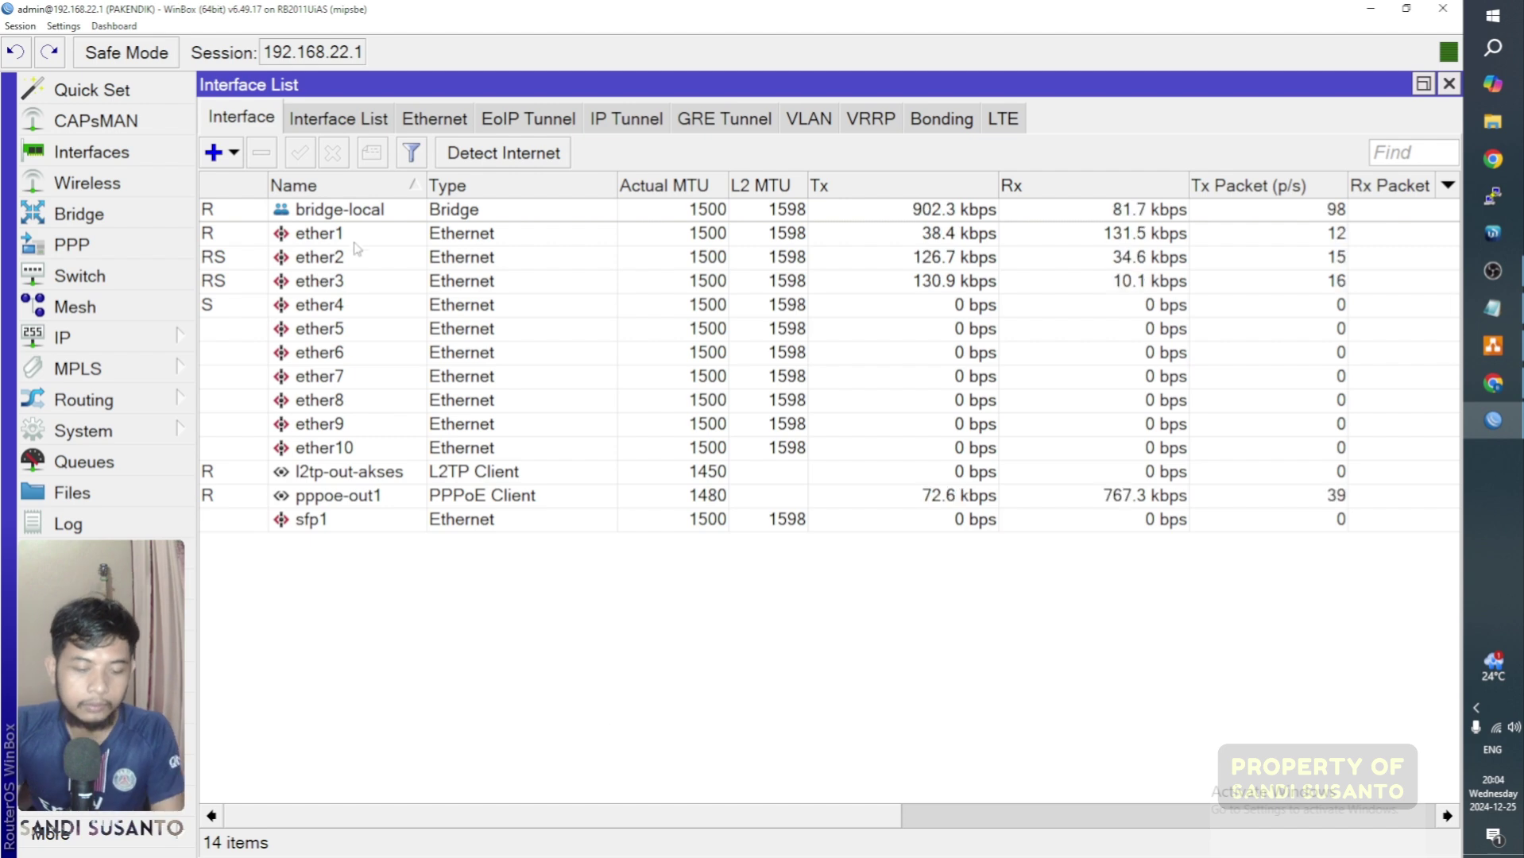
click(391, 233)
right_click(357, 234)
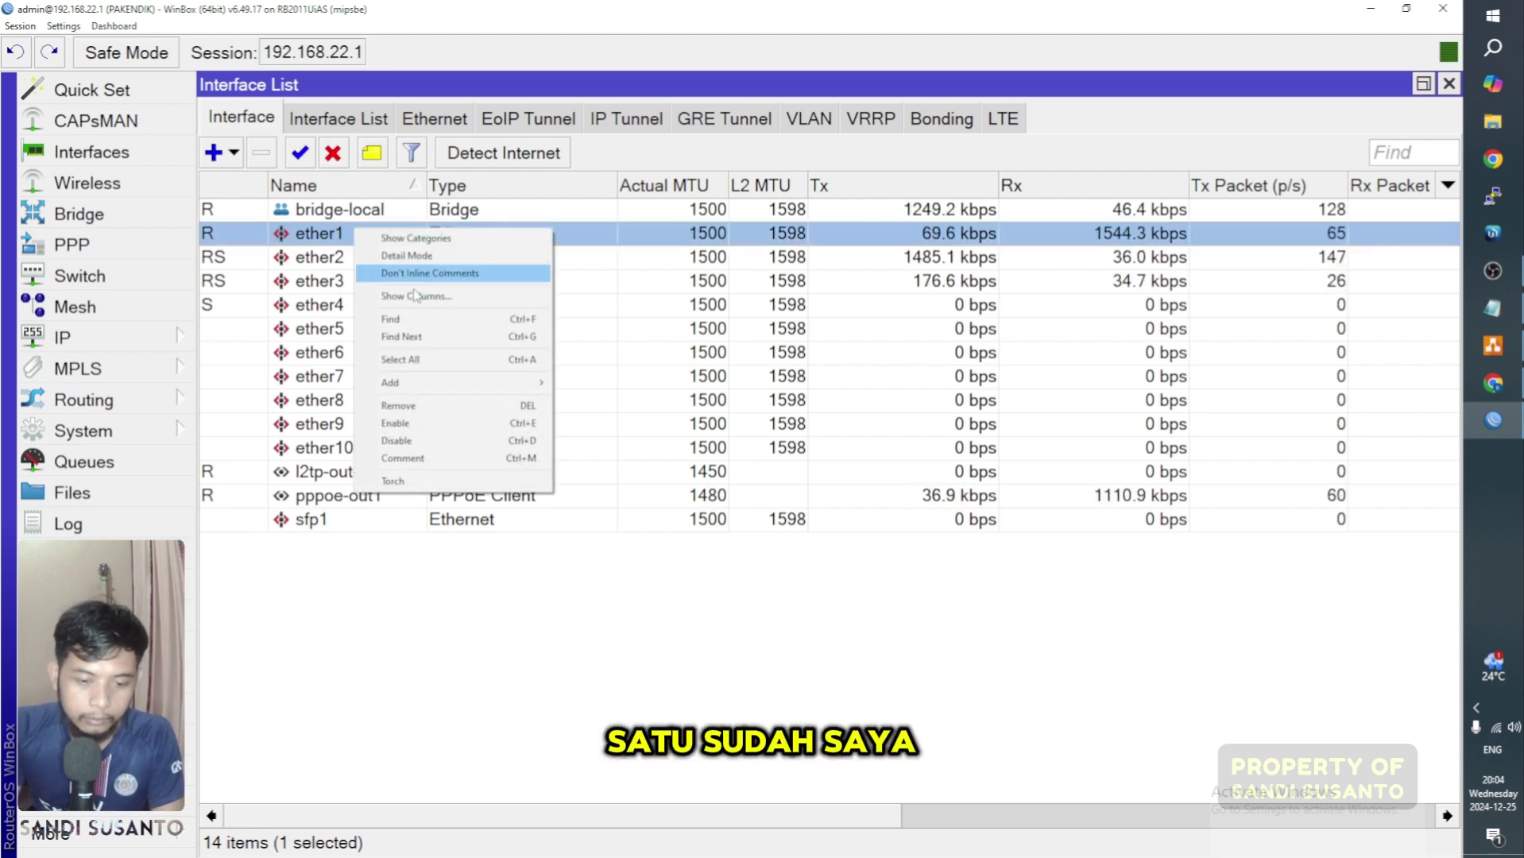
click(381, 455)
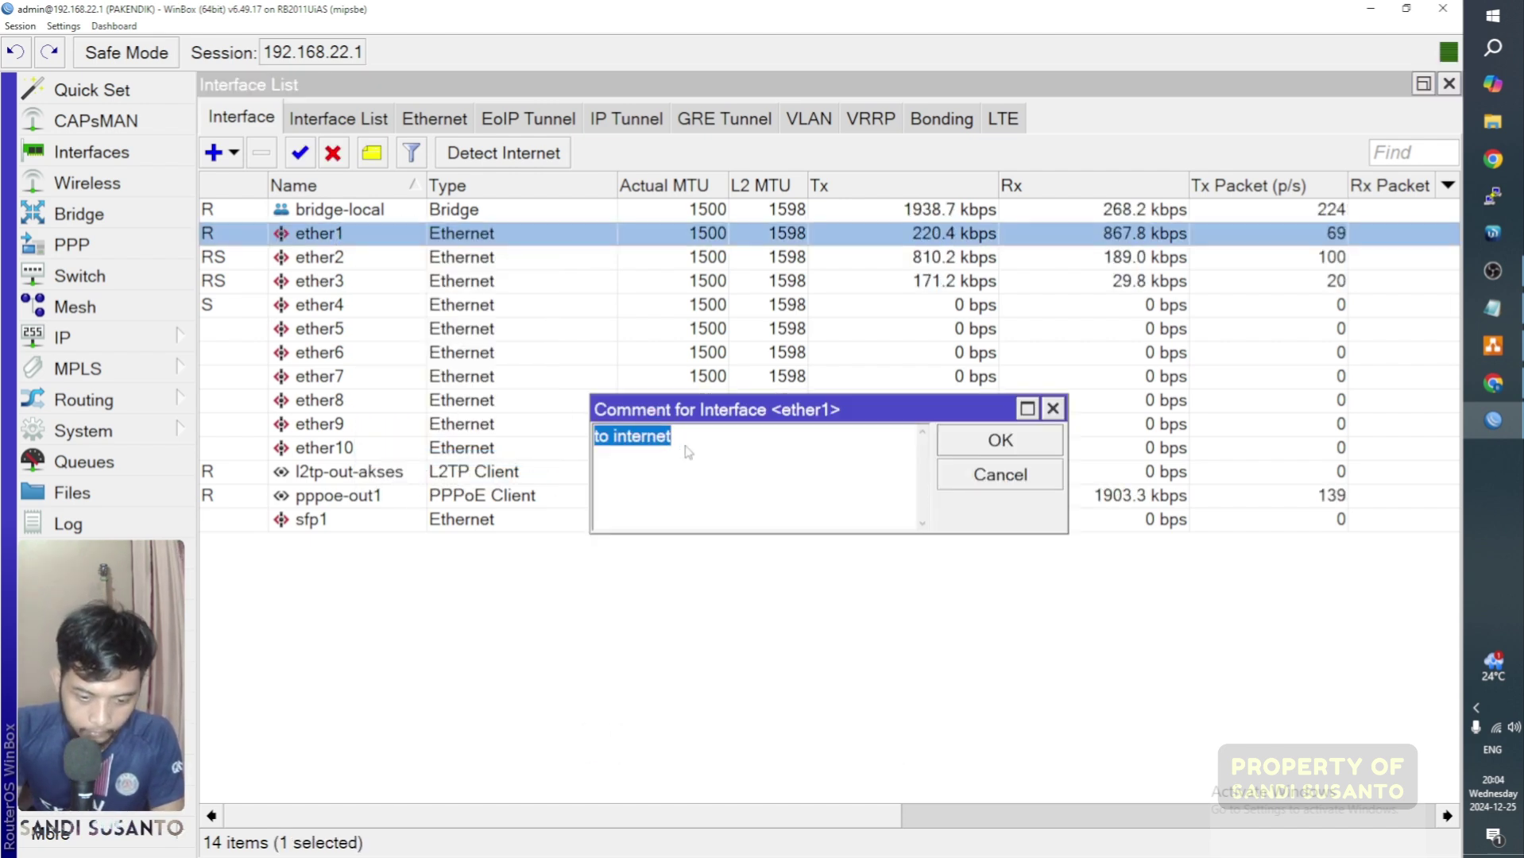
click(715, 453)
click(983, 445)
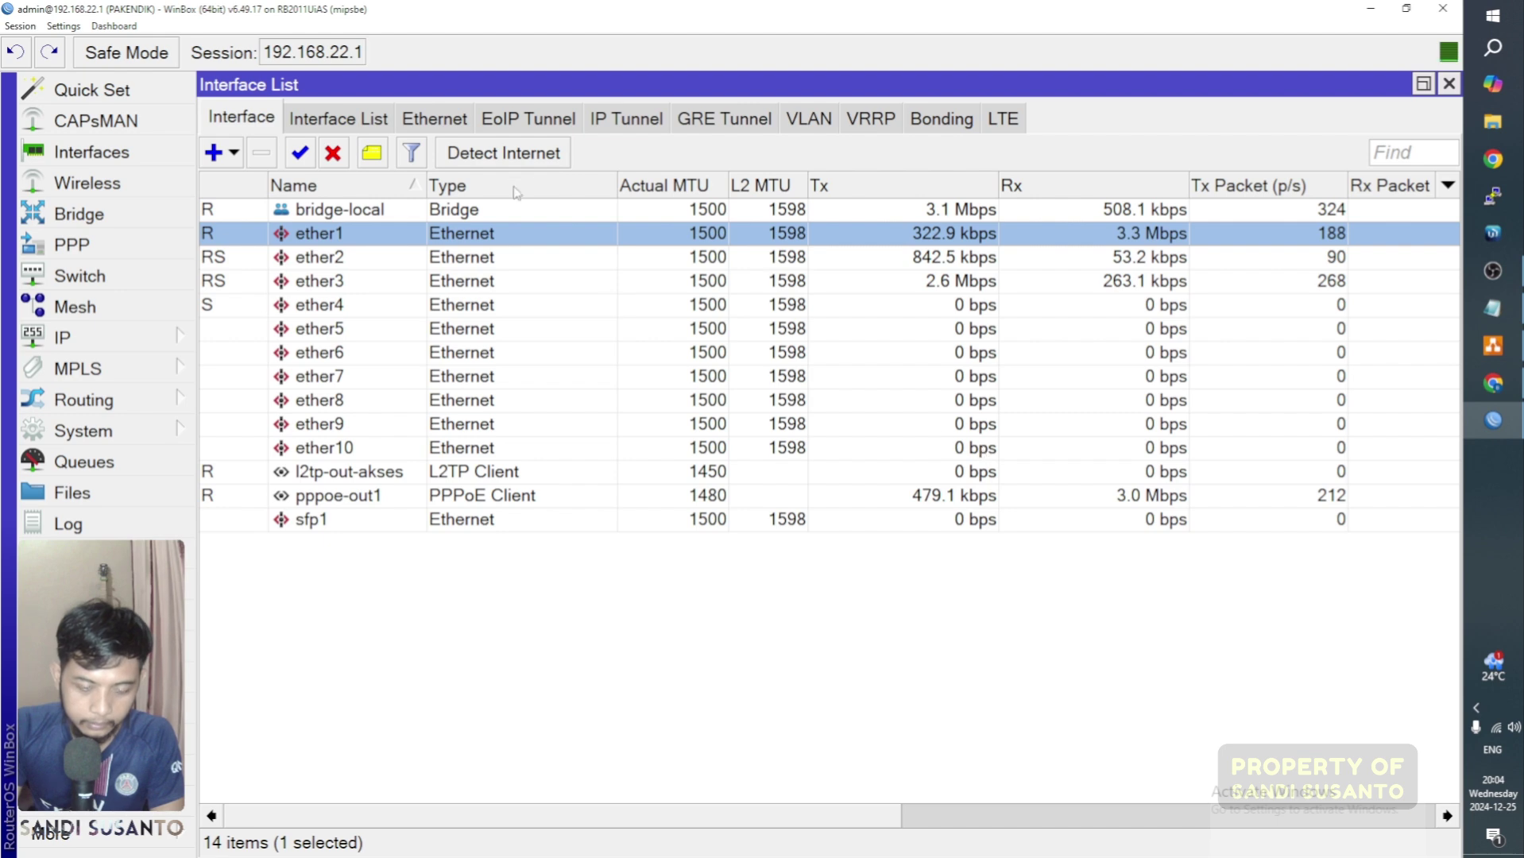
Step: Rename the ether1 interface to ether1-internet
double_click(371, 238)
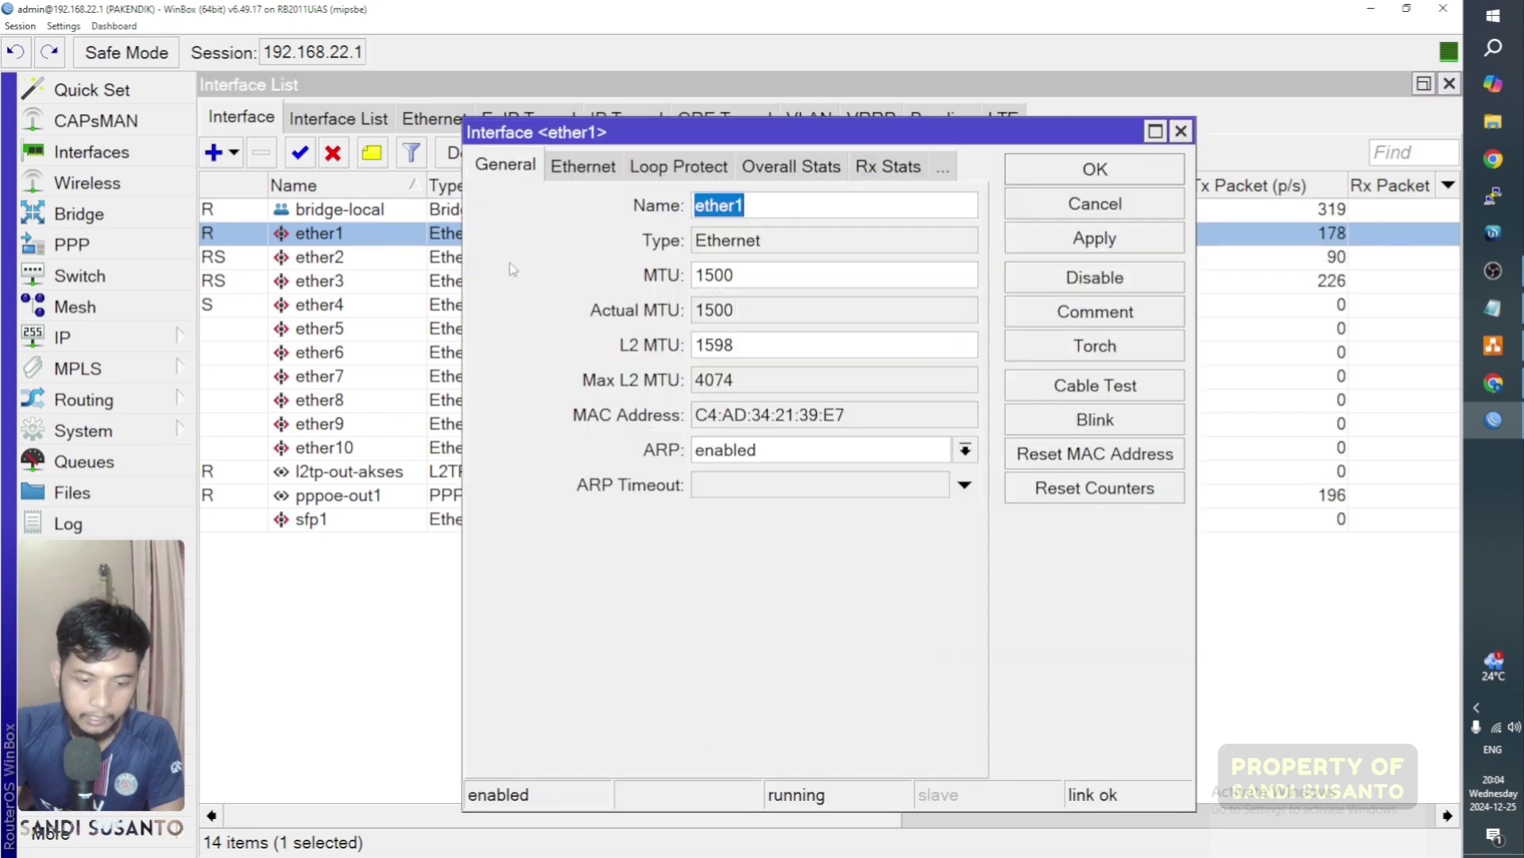
click(778, 215)
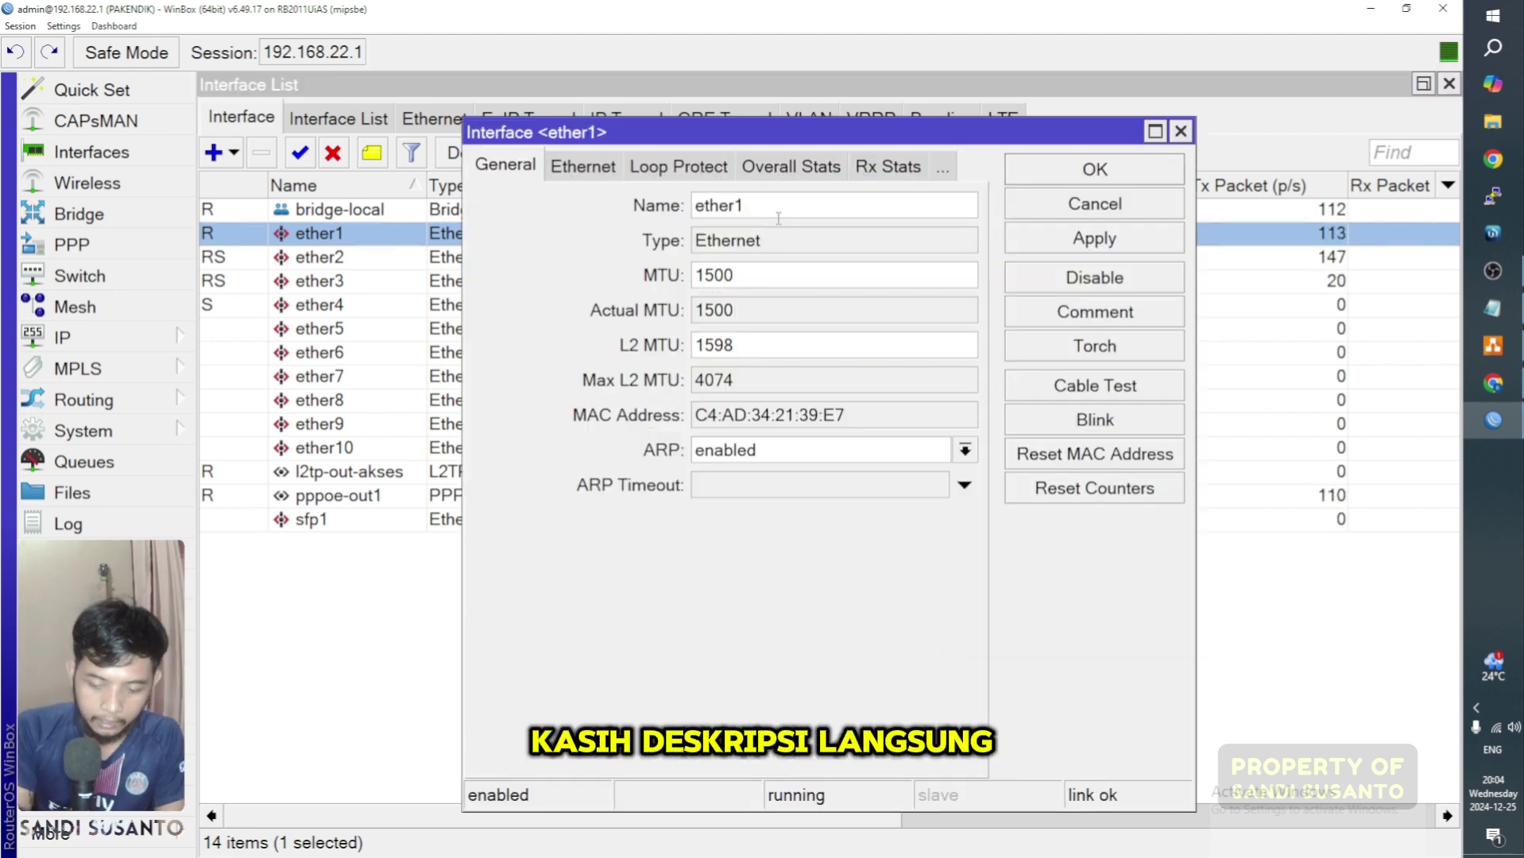
text(-)
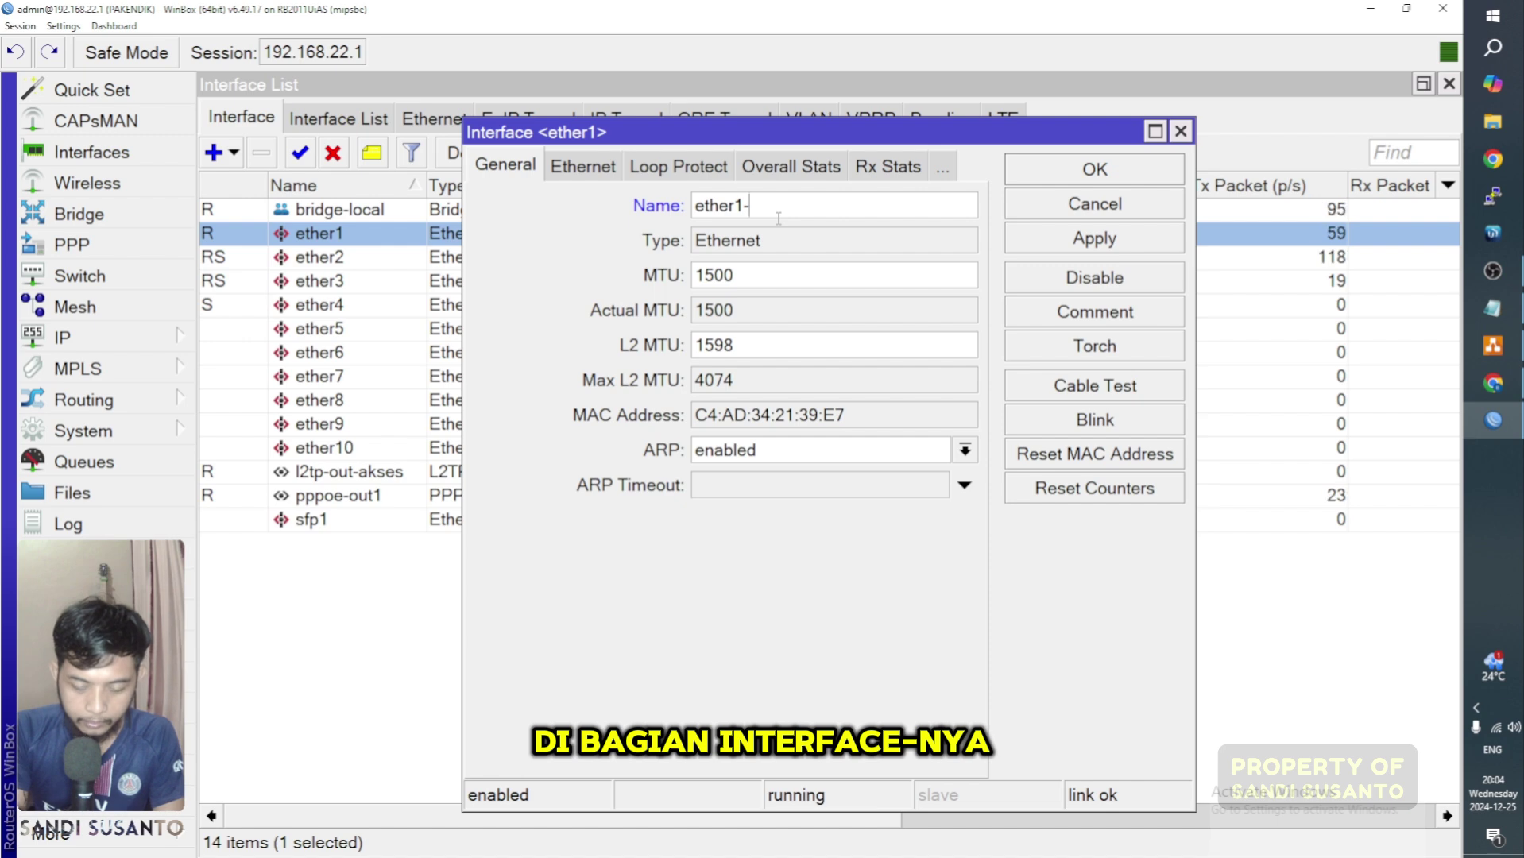
text(inetternet)
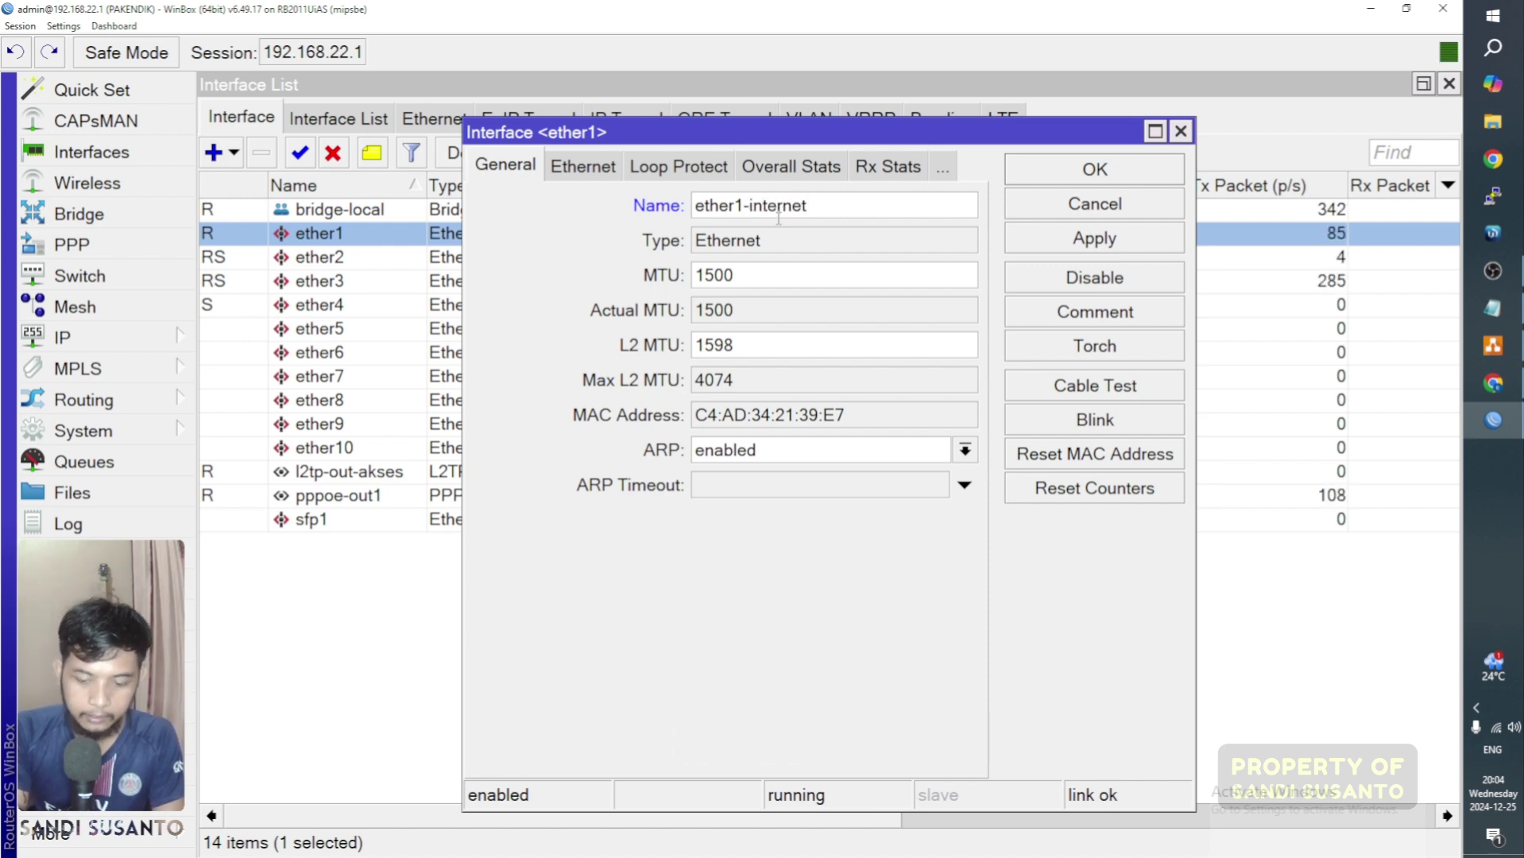
key(Return)
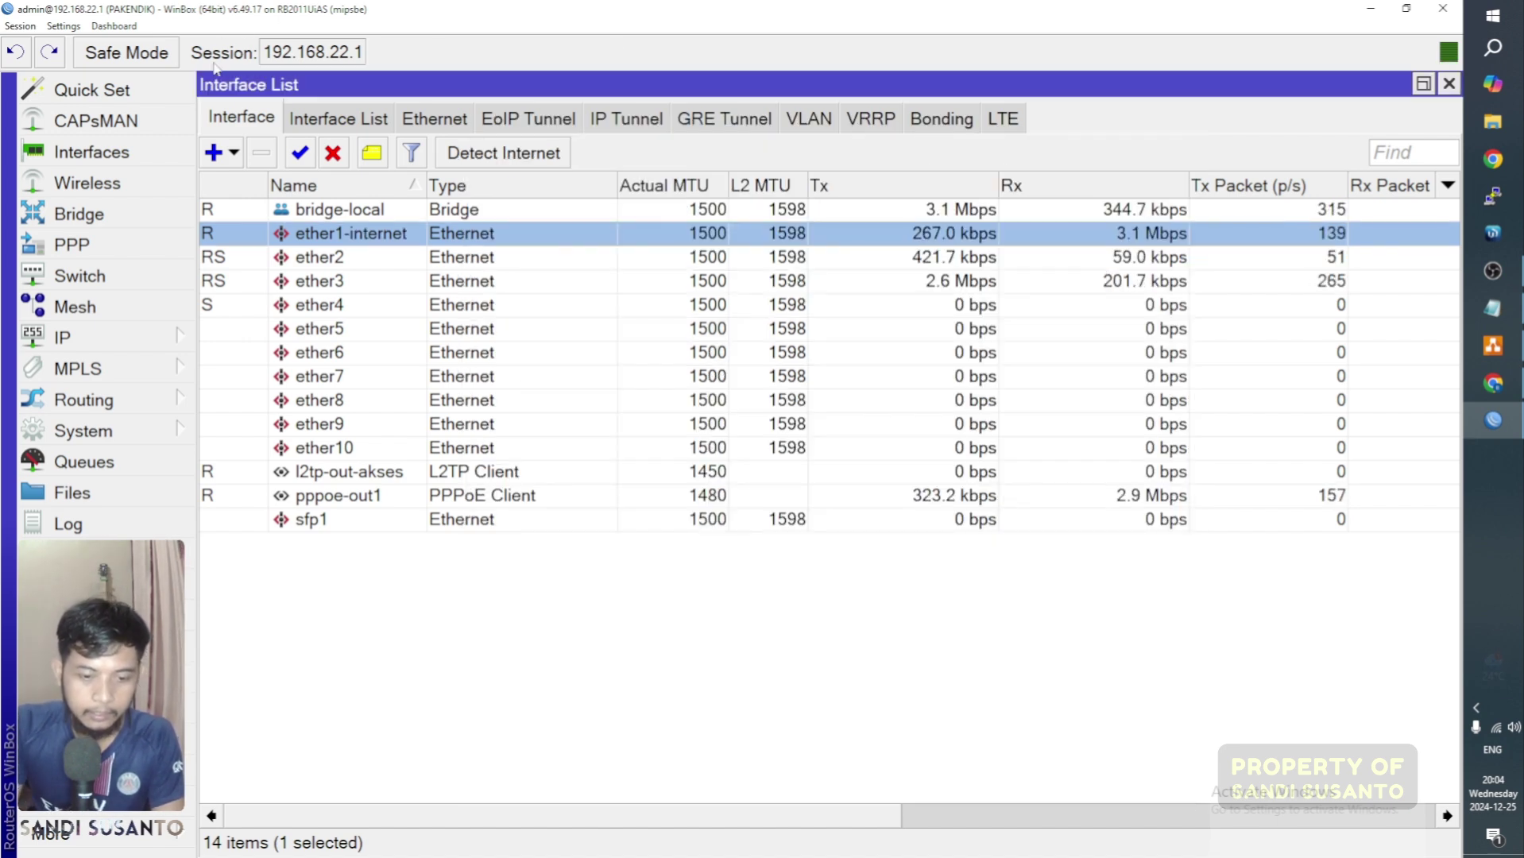
Step: Check ether2's 'to AP Server' comment and keep it unchanged
click(357, 260)
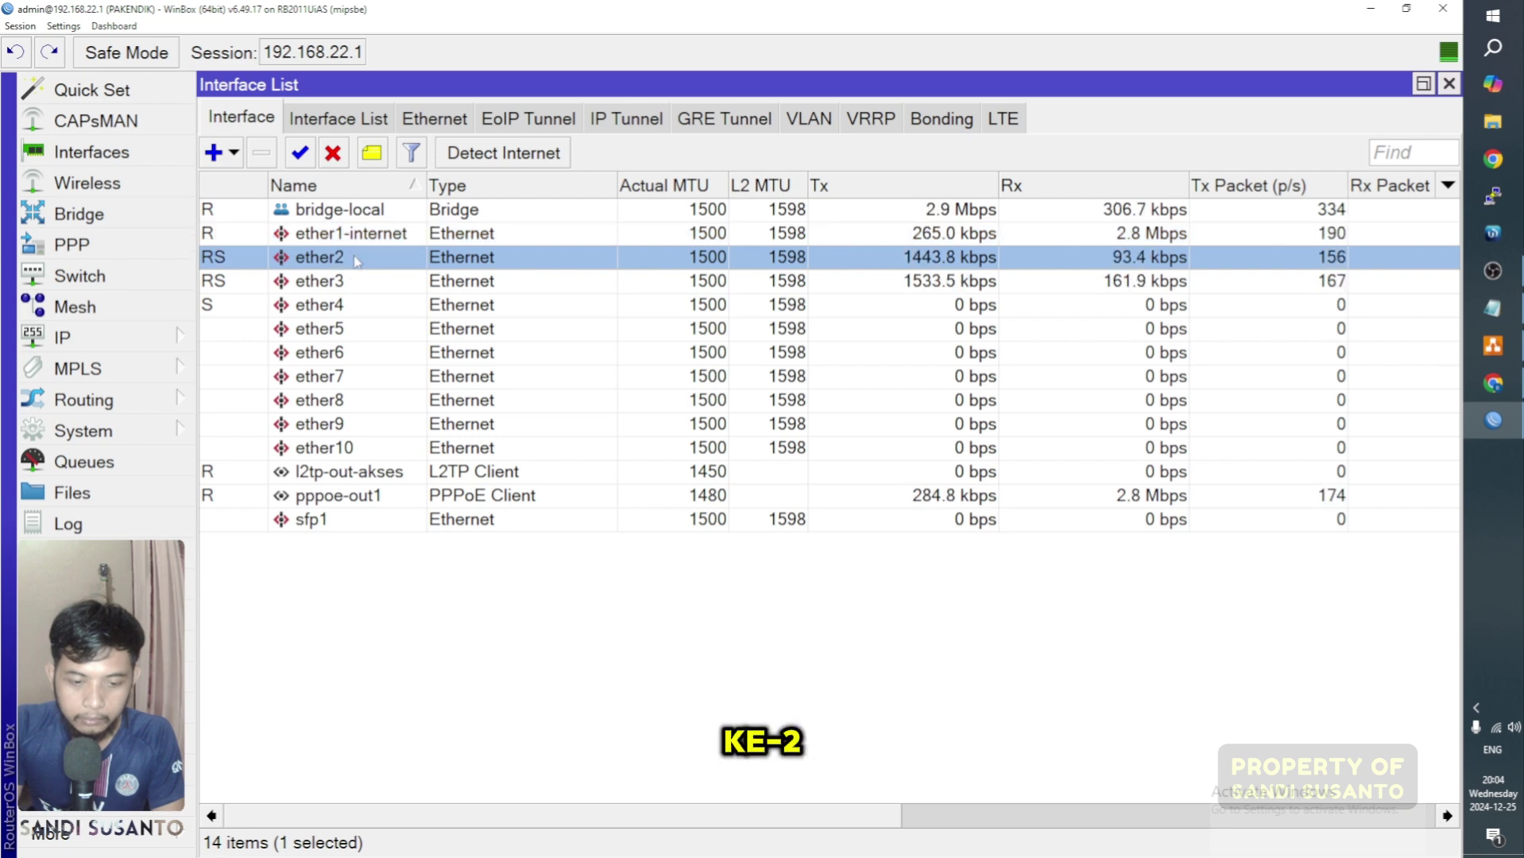
right_click(355, 260)
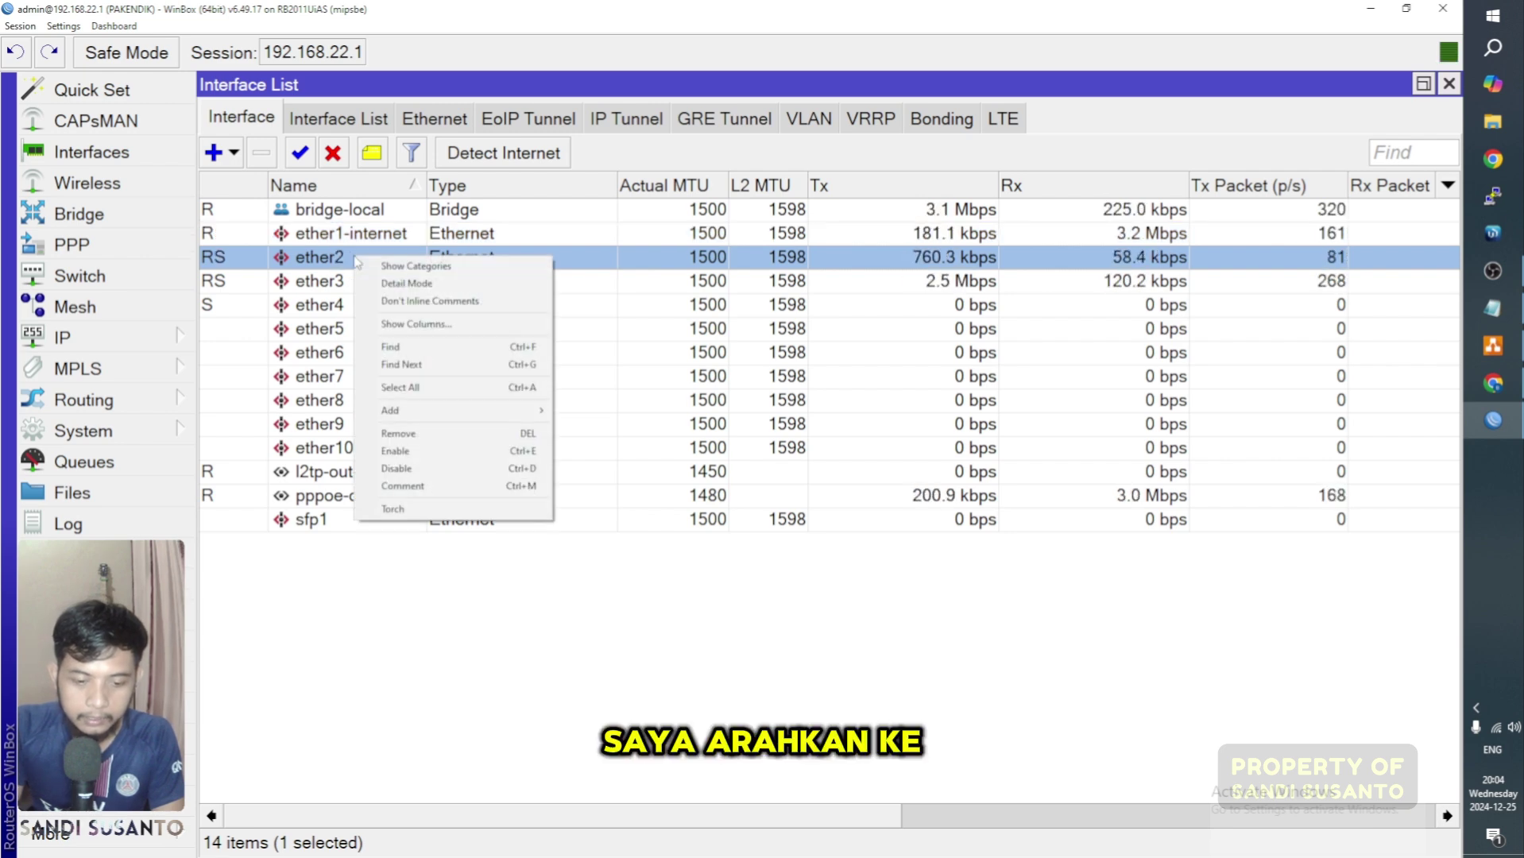
click(382, 486)
click(690, 439)
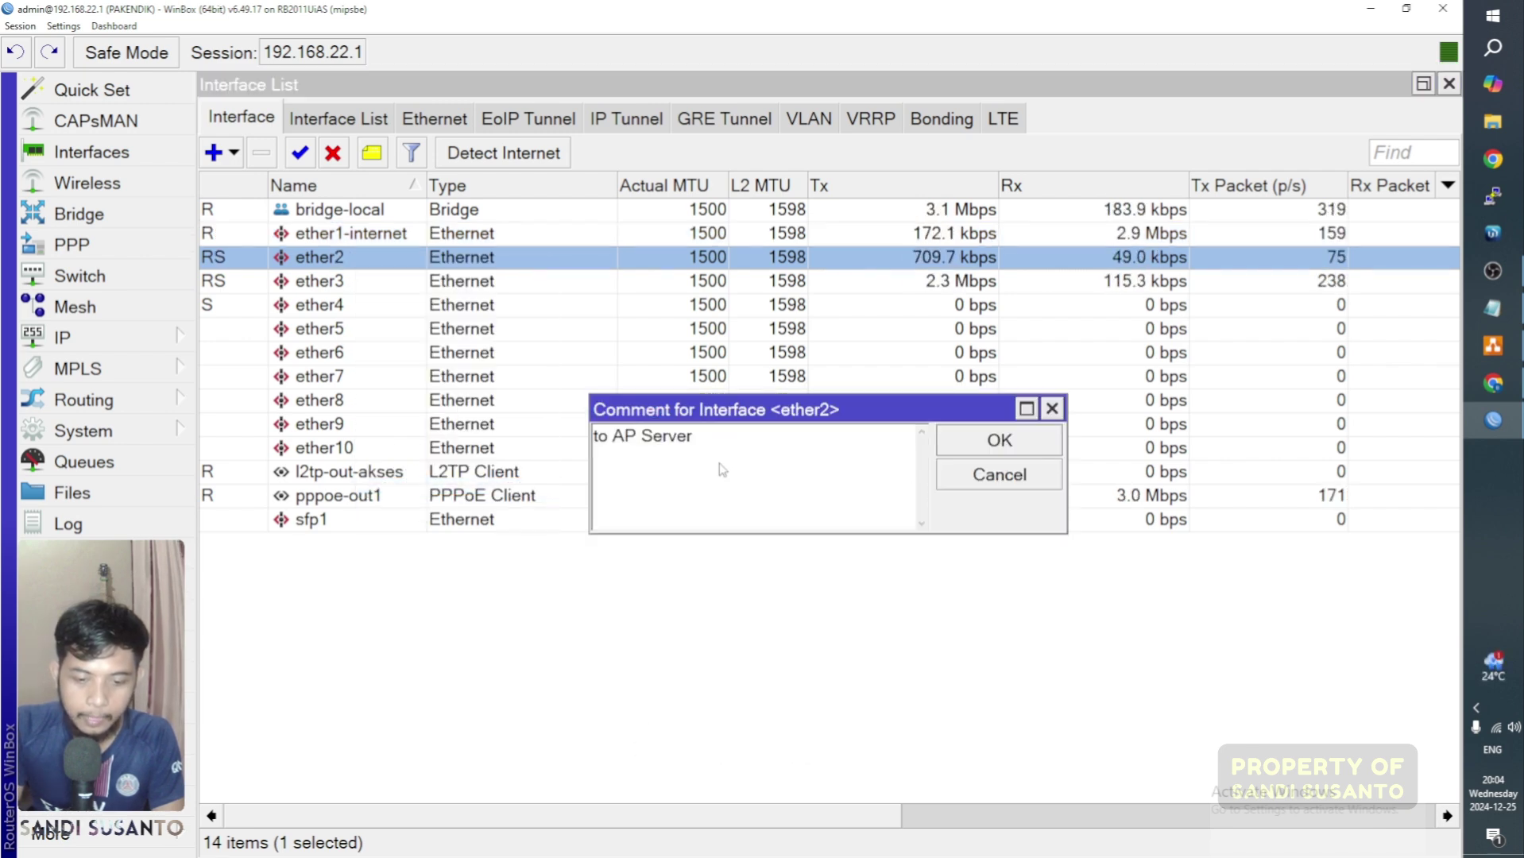
click(999, 442)
Step: Rename ether2 to ether2-accesspoint and widen the Name column to show full names
double_click(359, 269)
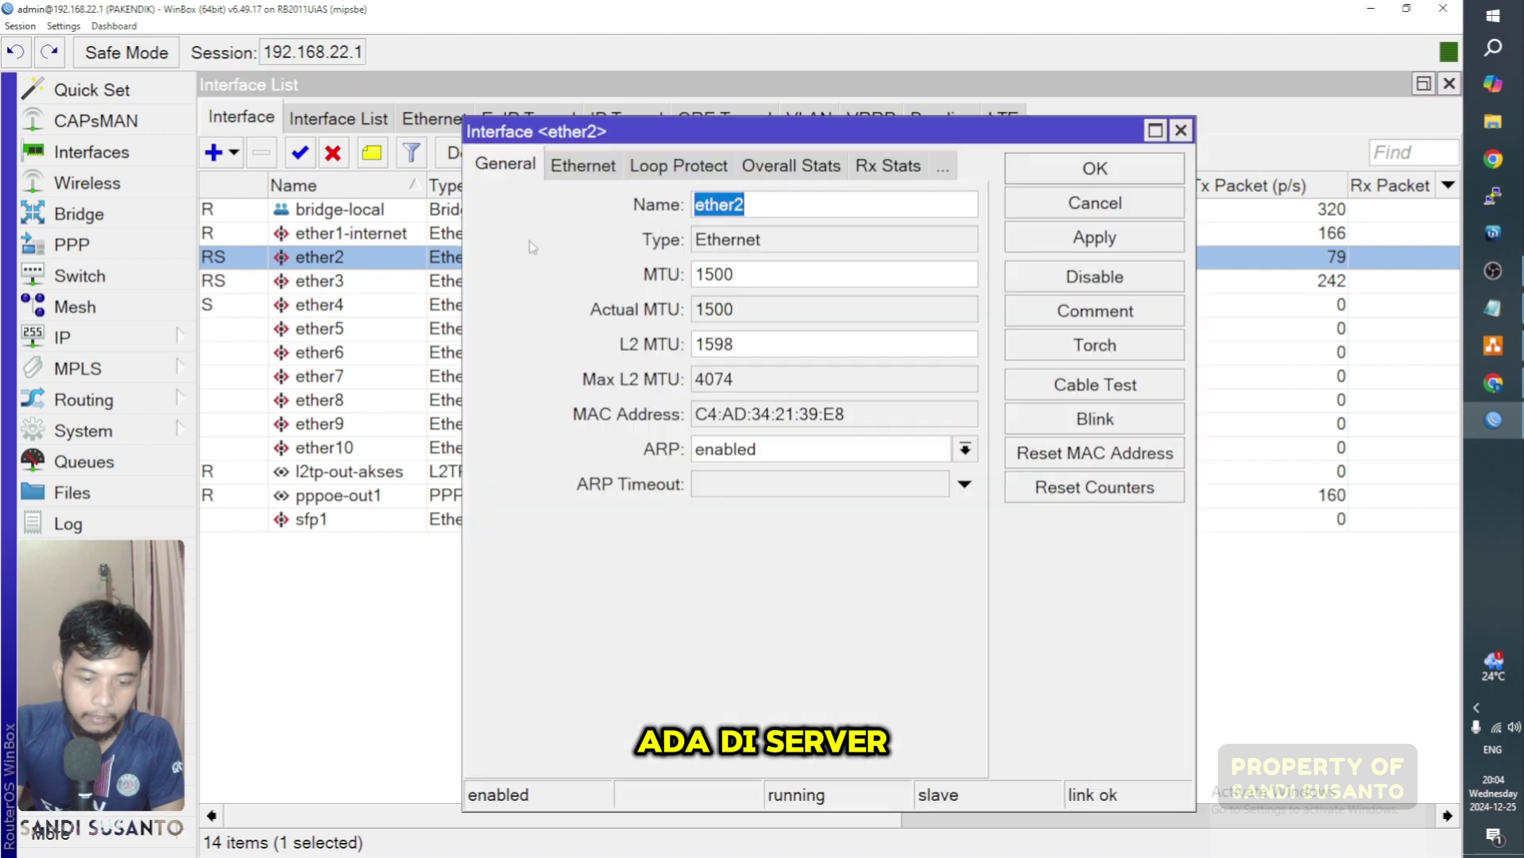
click(813, 208)
text(-a)
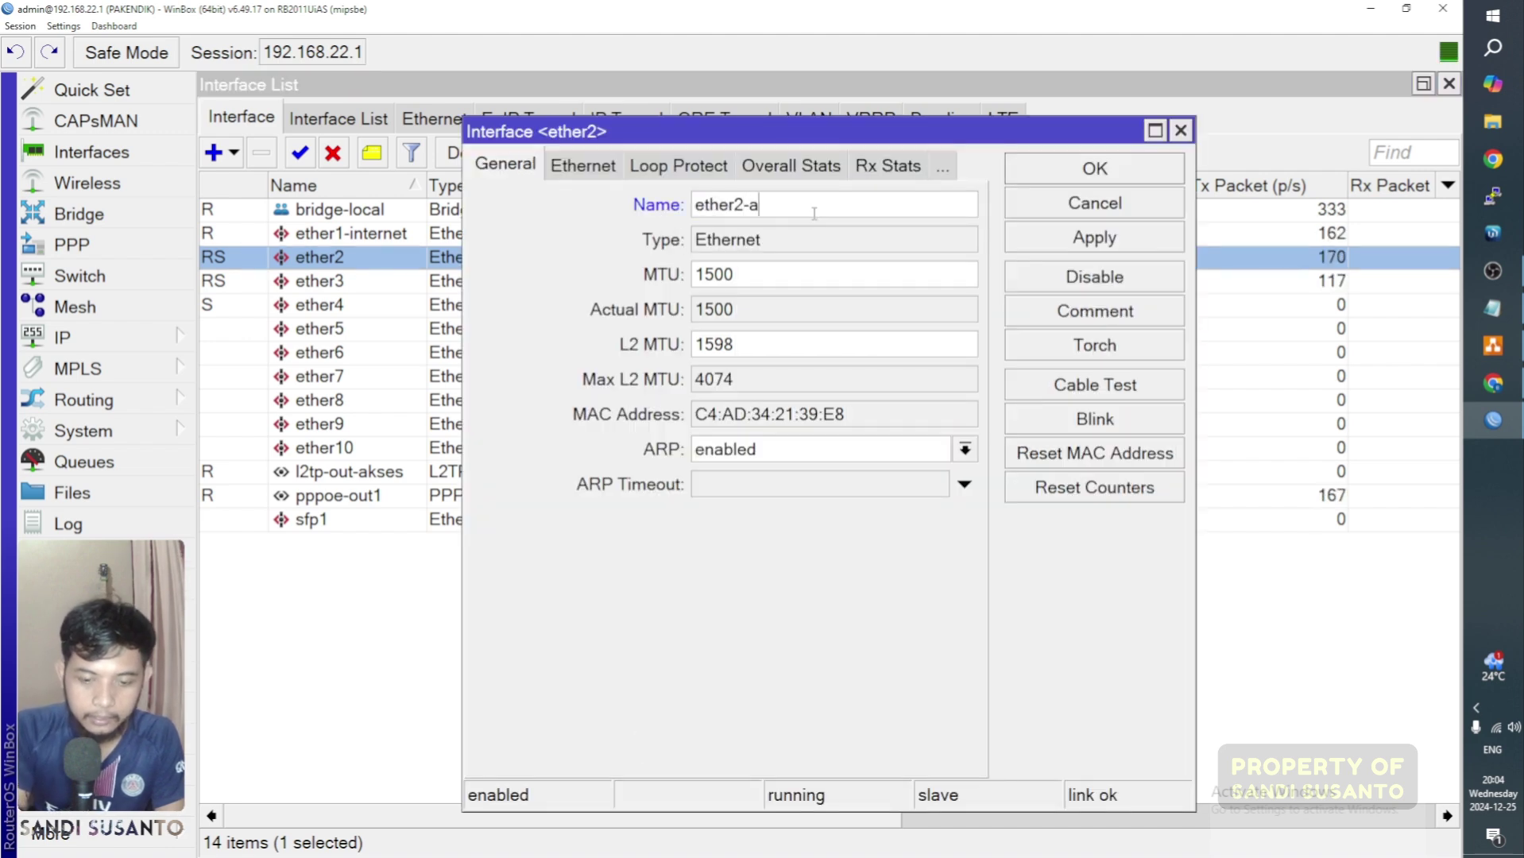
text(ccesspoin)
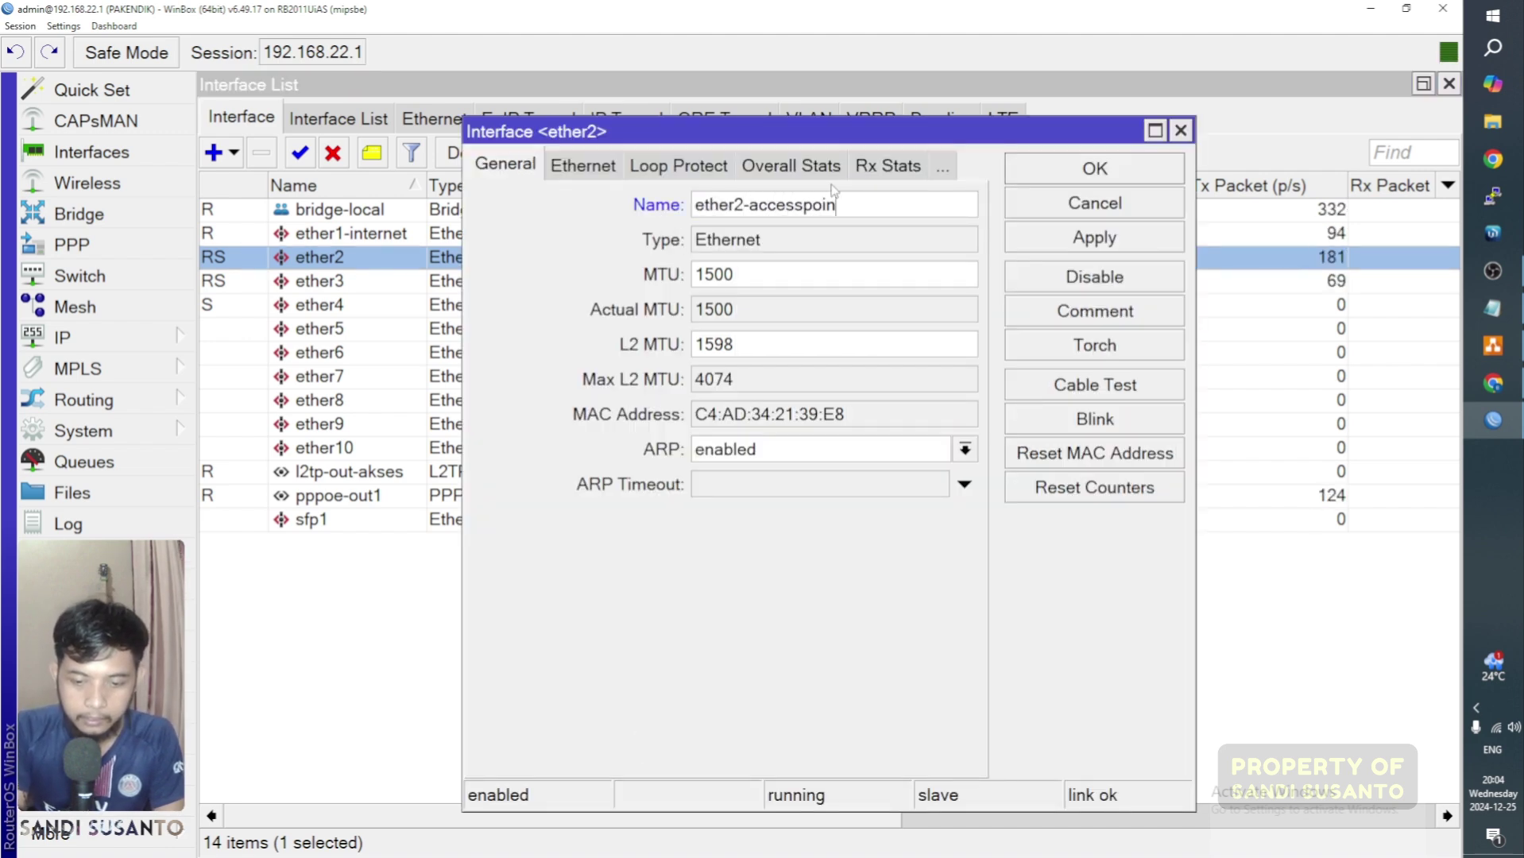
key(Return)
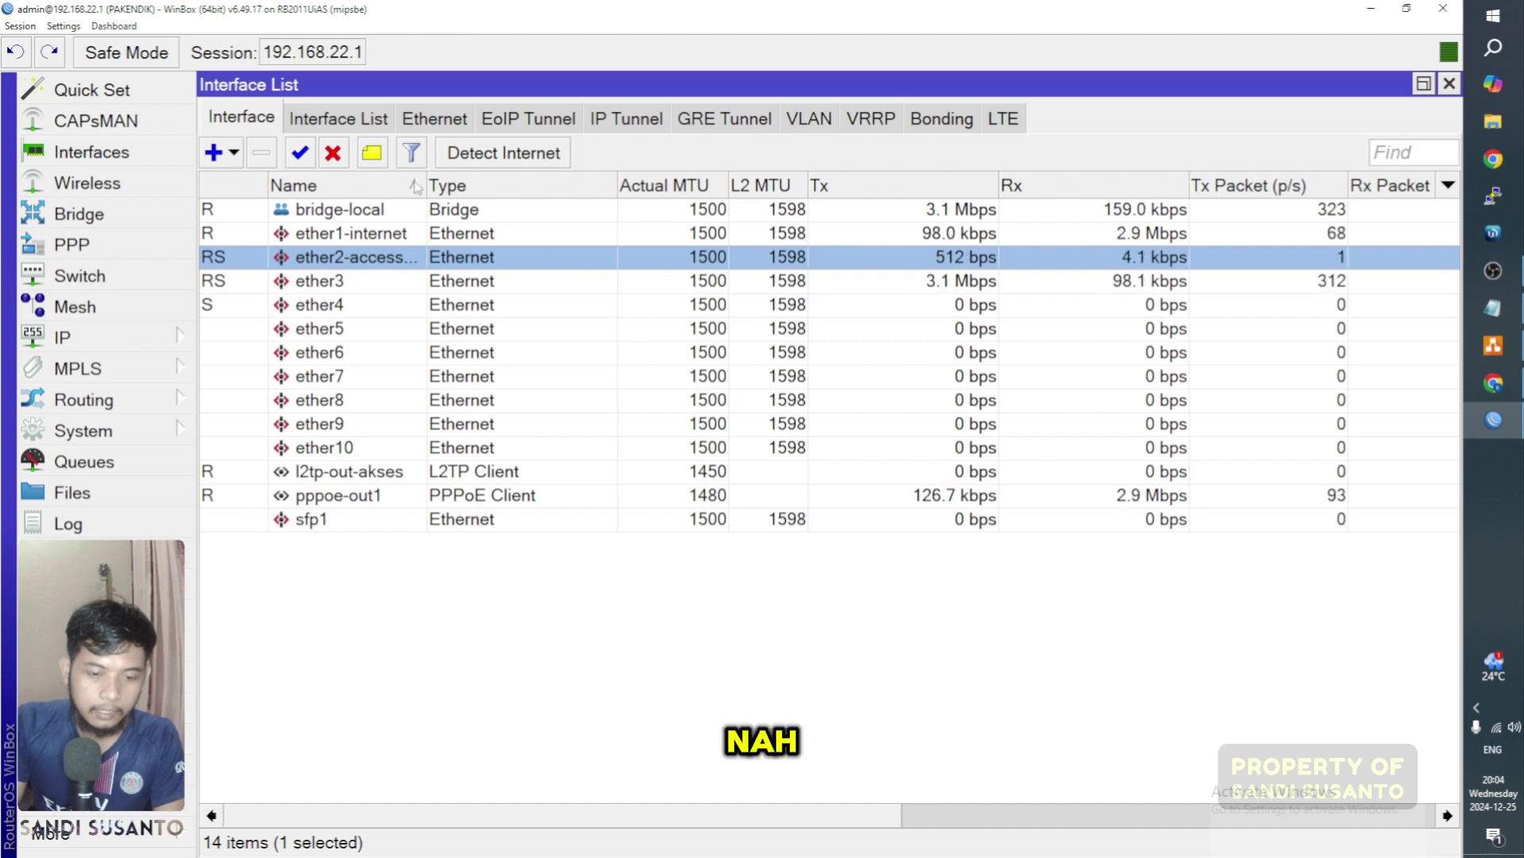
drag(428, 191, 592, 191)
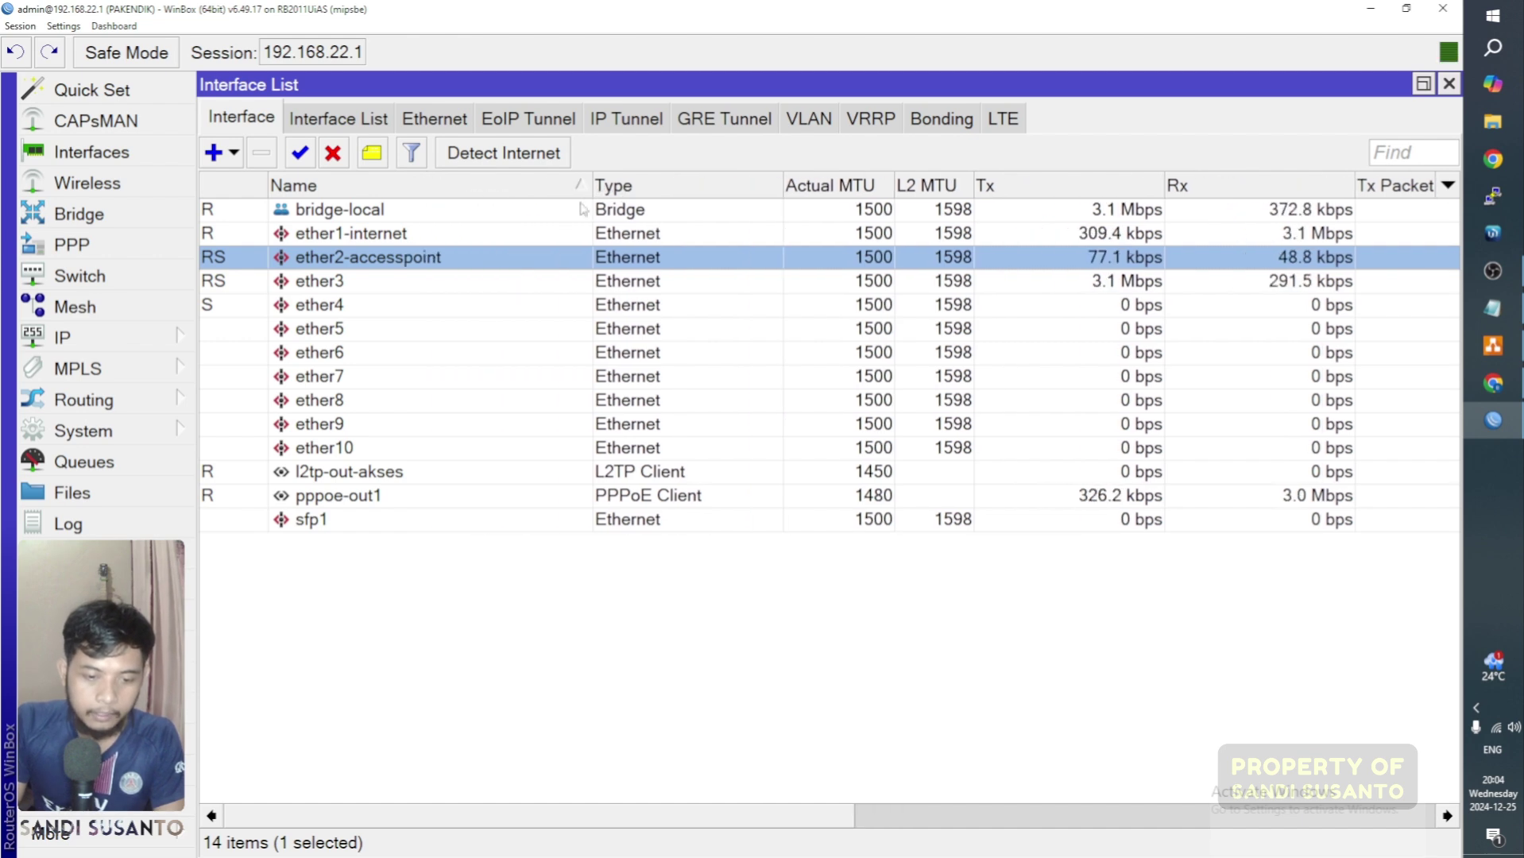
click(370, 280)
click(369, 305)
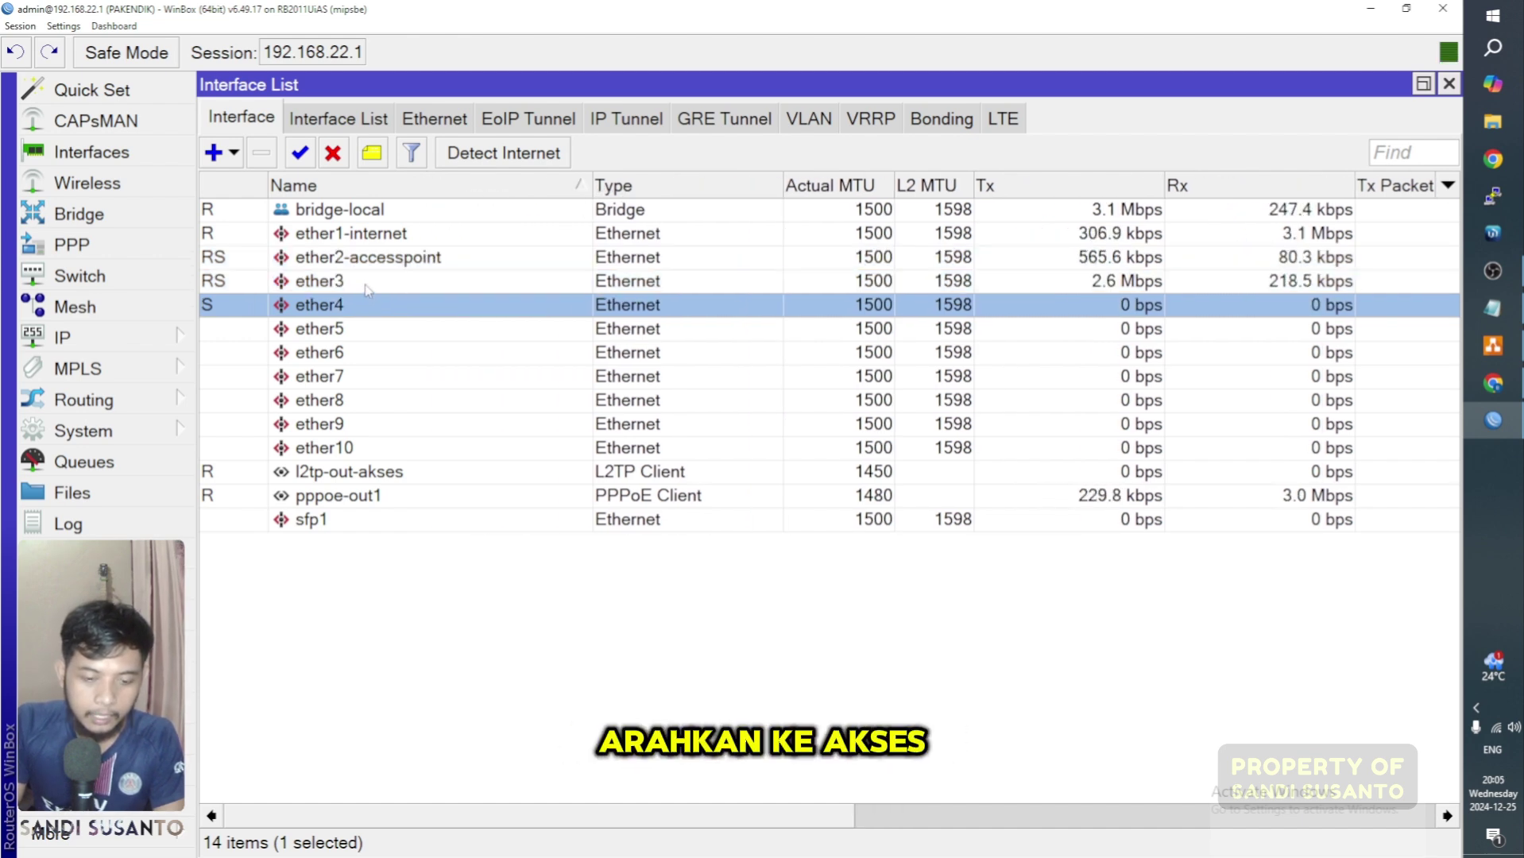
click(367, 288)
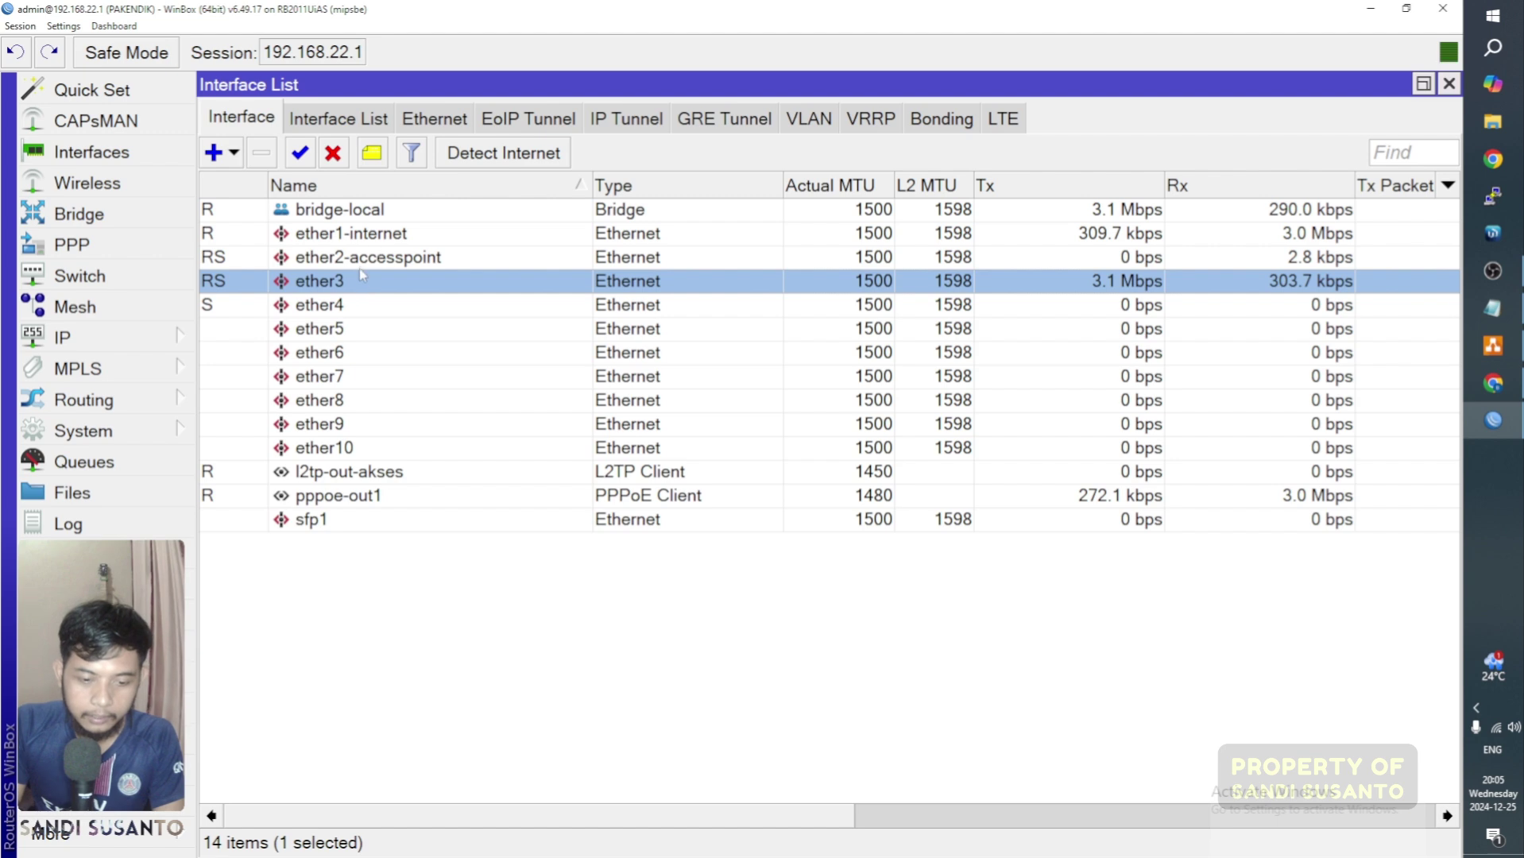
click(362, 267)
ctrl+click(361, 283)
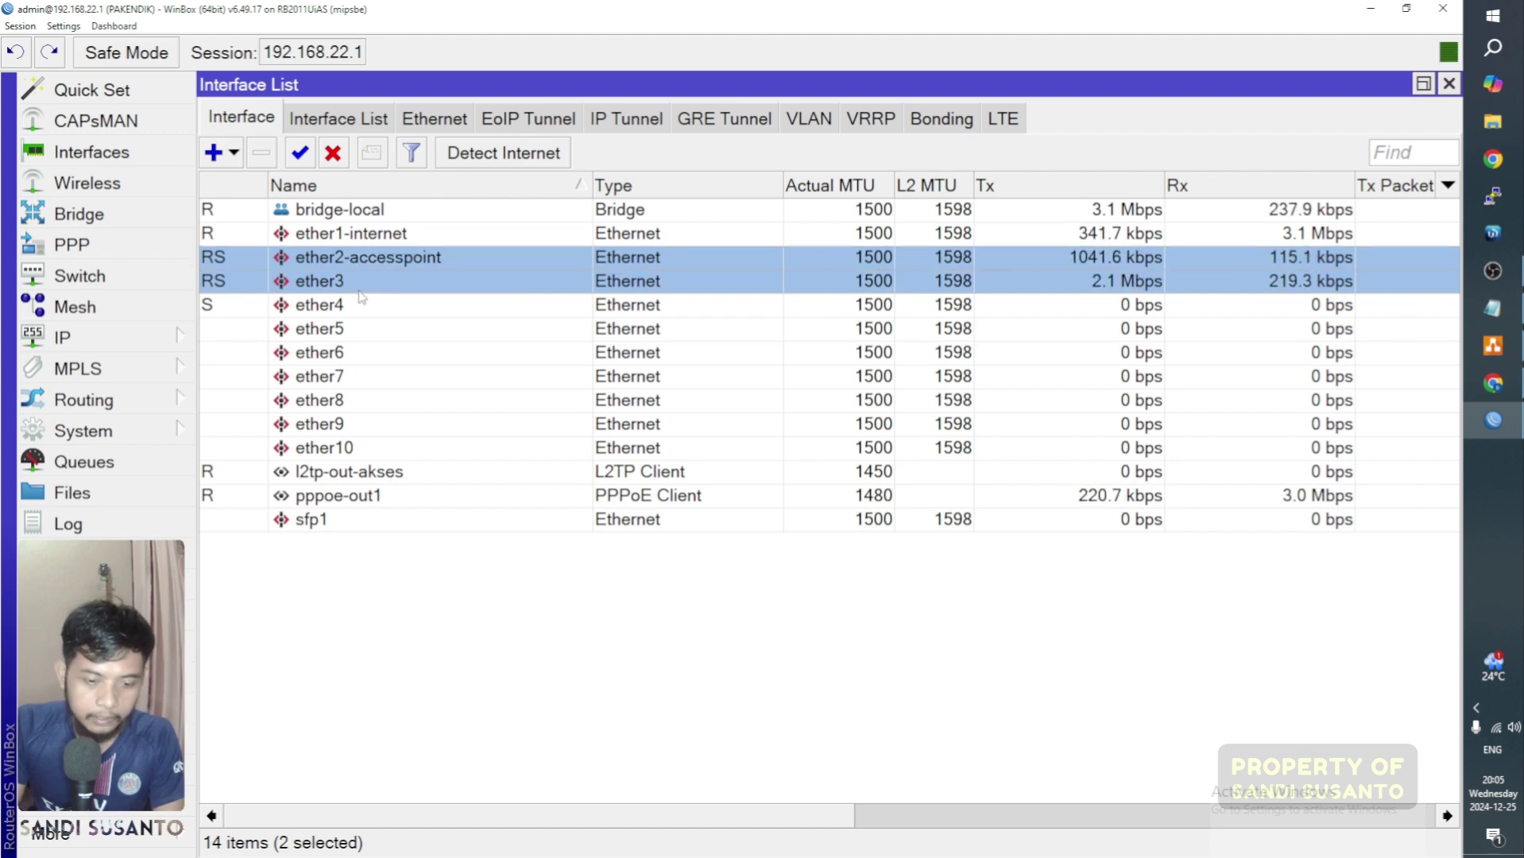
ctrl+click(359, 305)
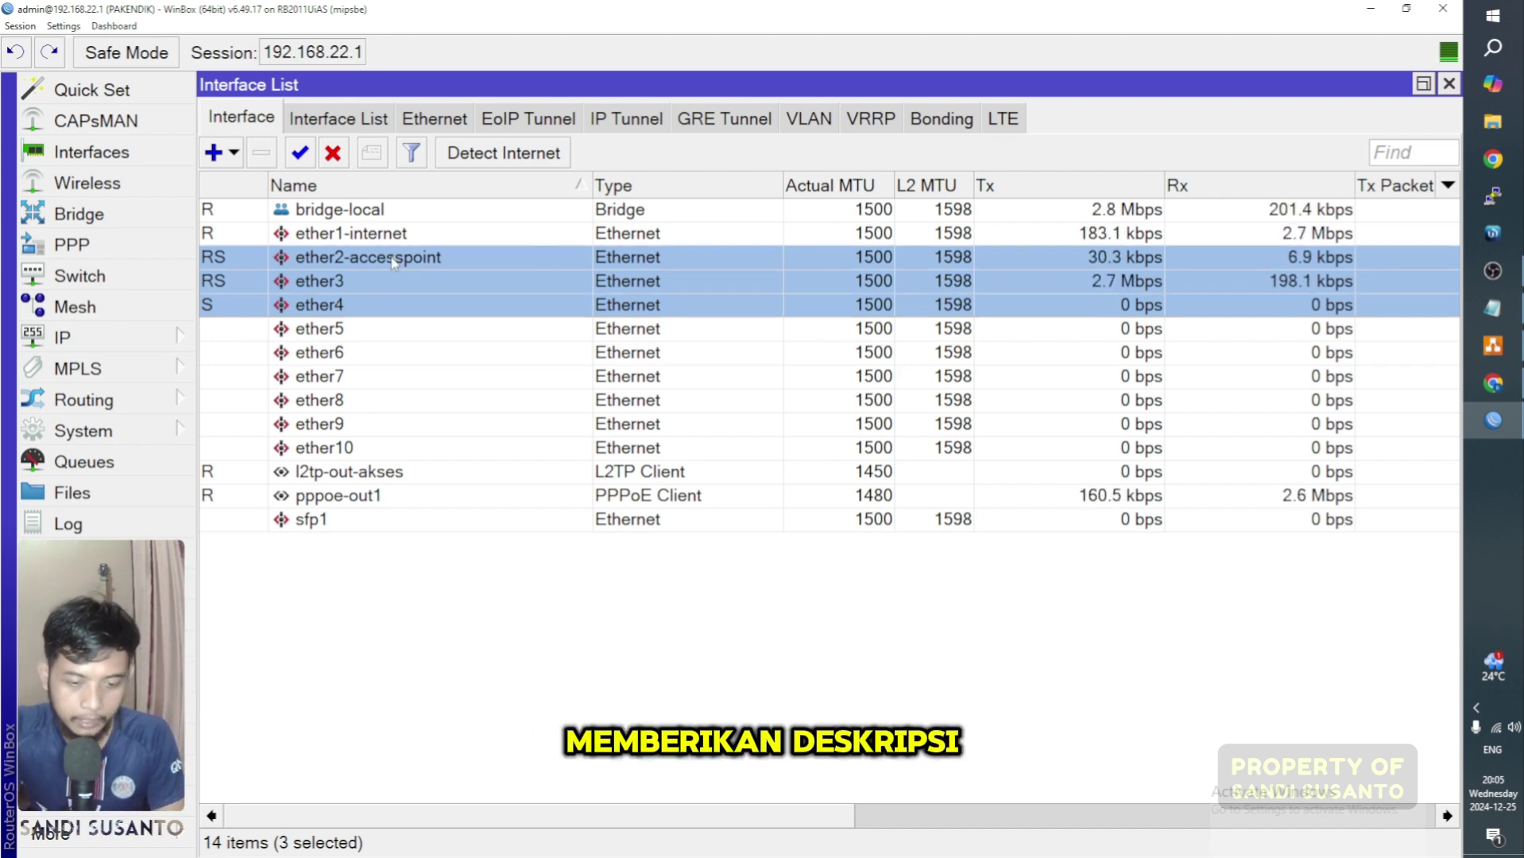
click(418, 263)
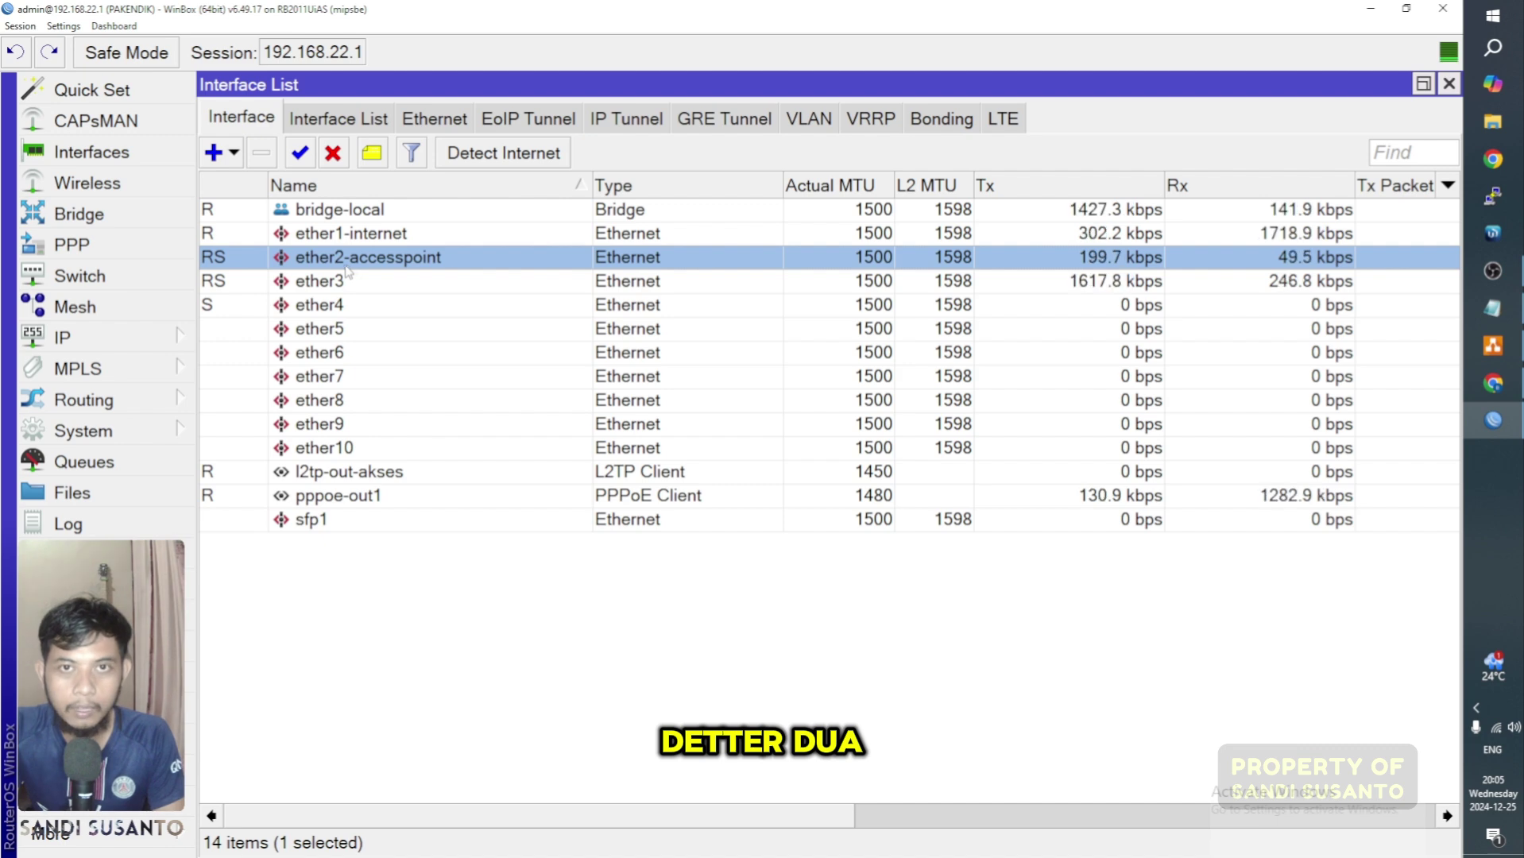
click(1493, 349)
click(1370, 9)
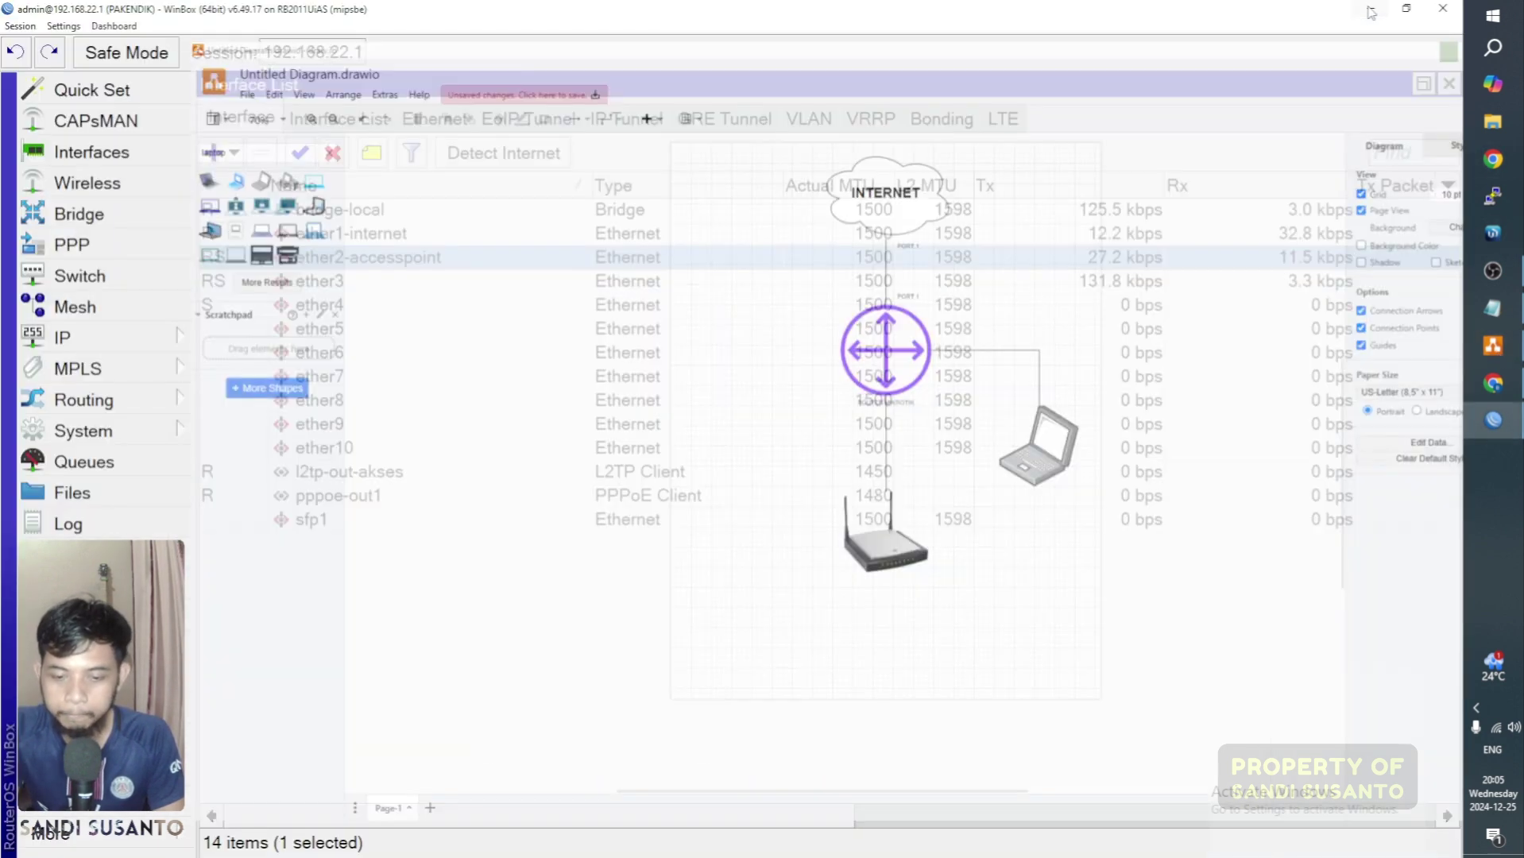
click(420, 645)
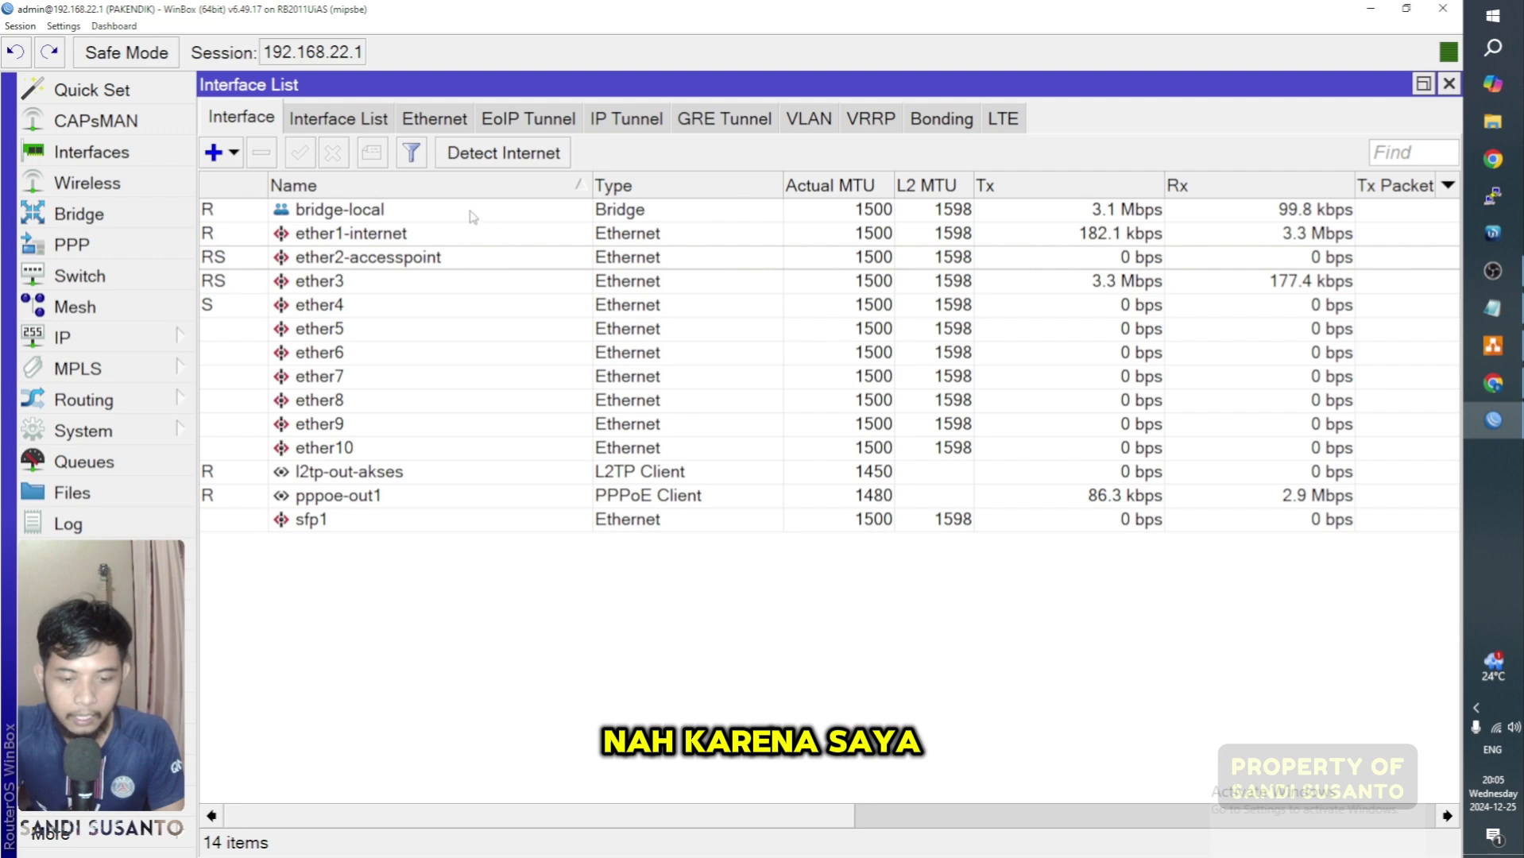
Step: View bridge-local's ports (ether2-accesspoint, ether3, ether4) with a widened Interface column
click(352, 278)
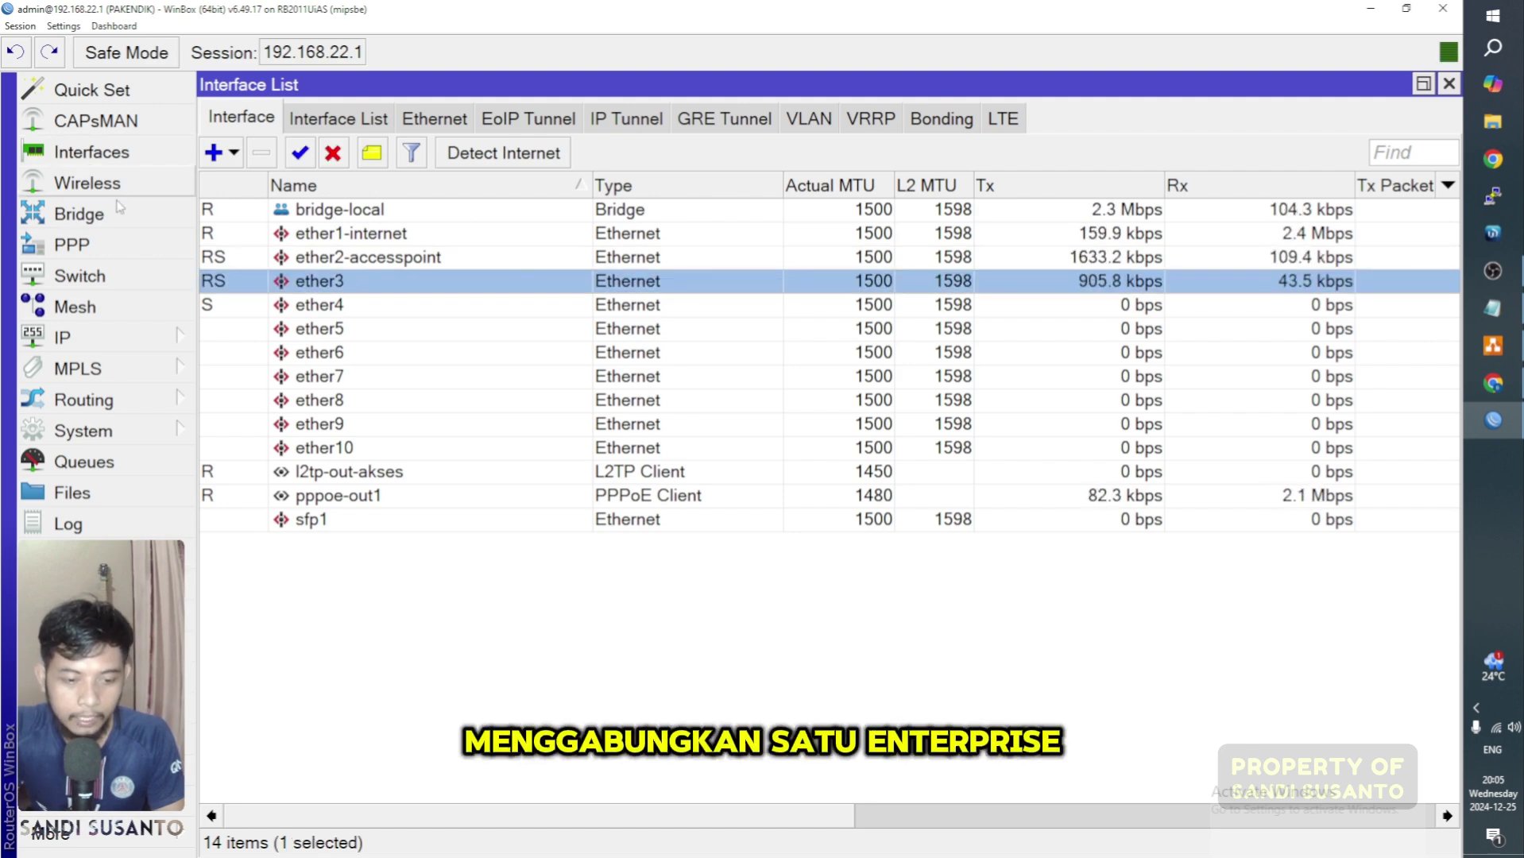
click(119, 209)
click(382, 322)
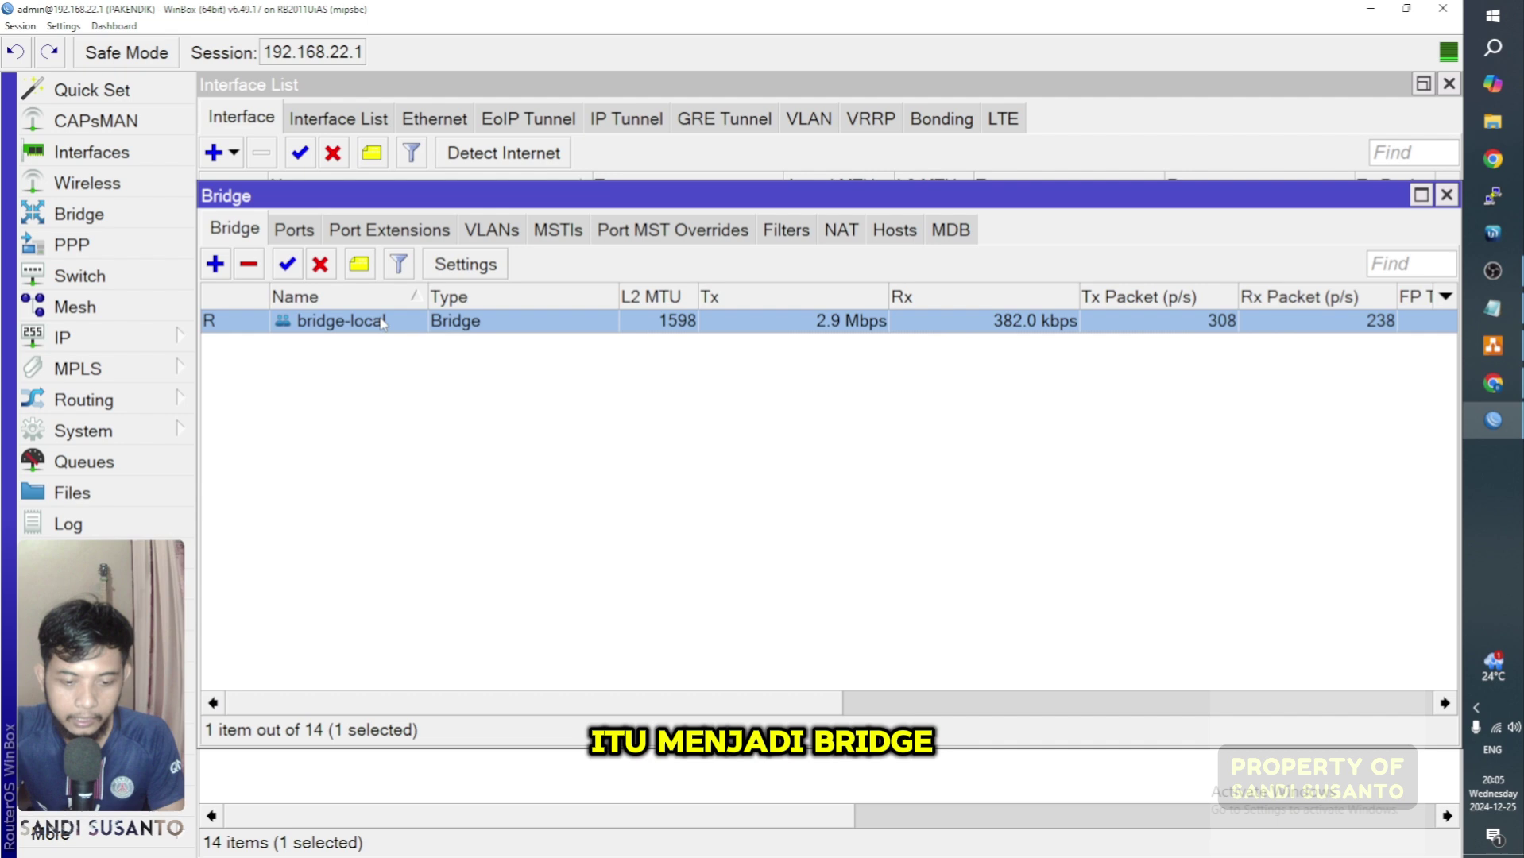
click(294, 230)
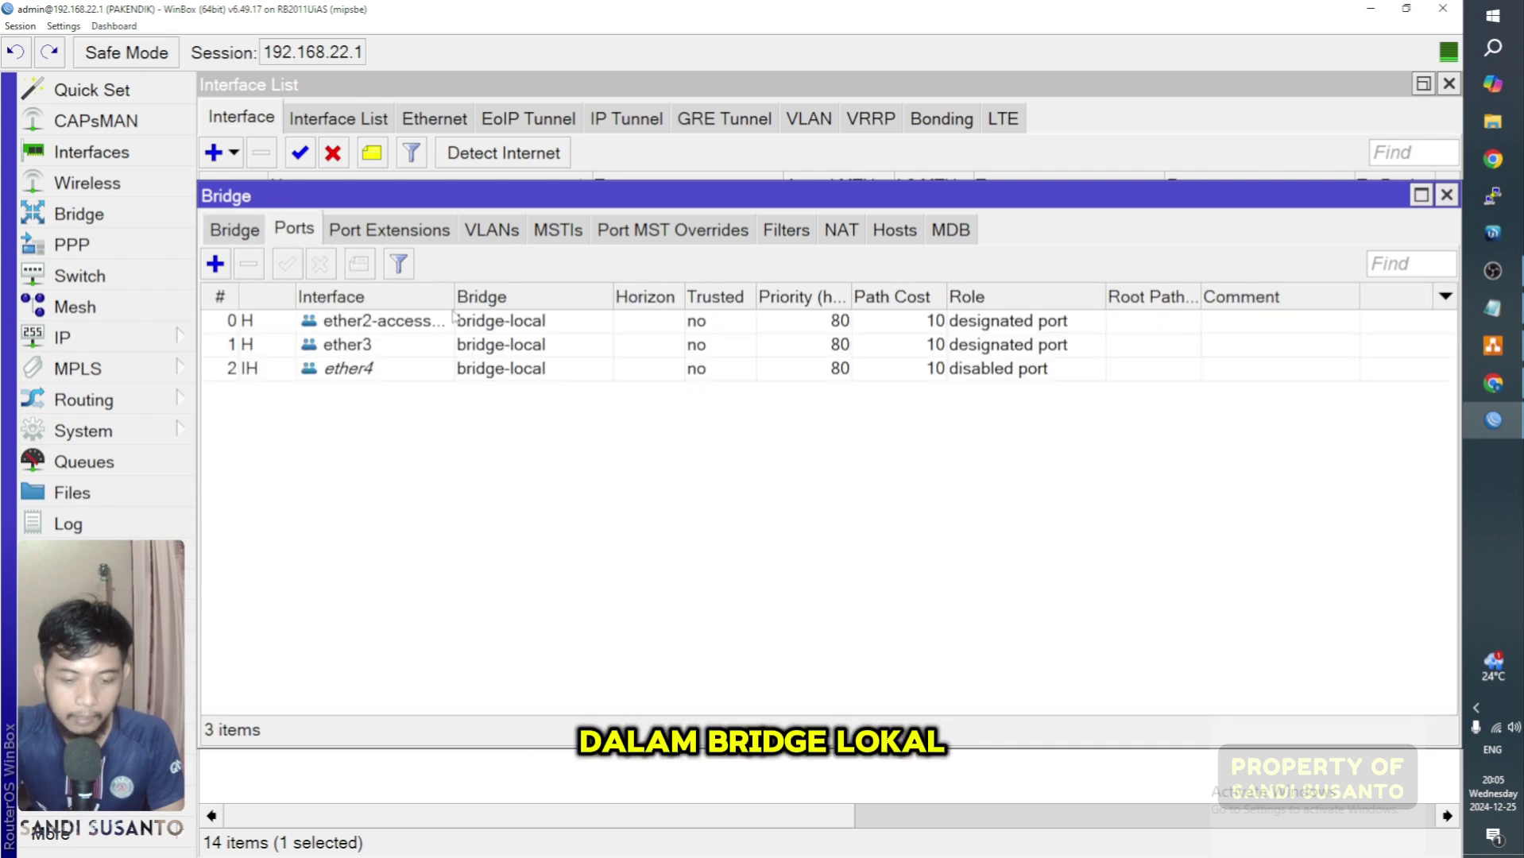
drag(454, 297, 561, 297)
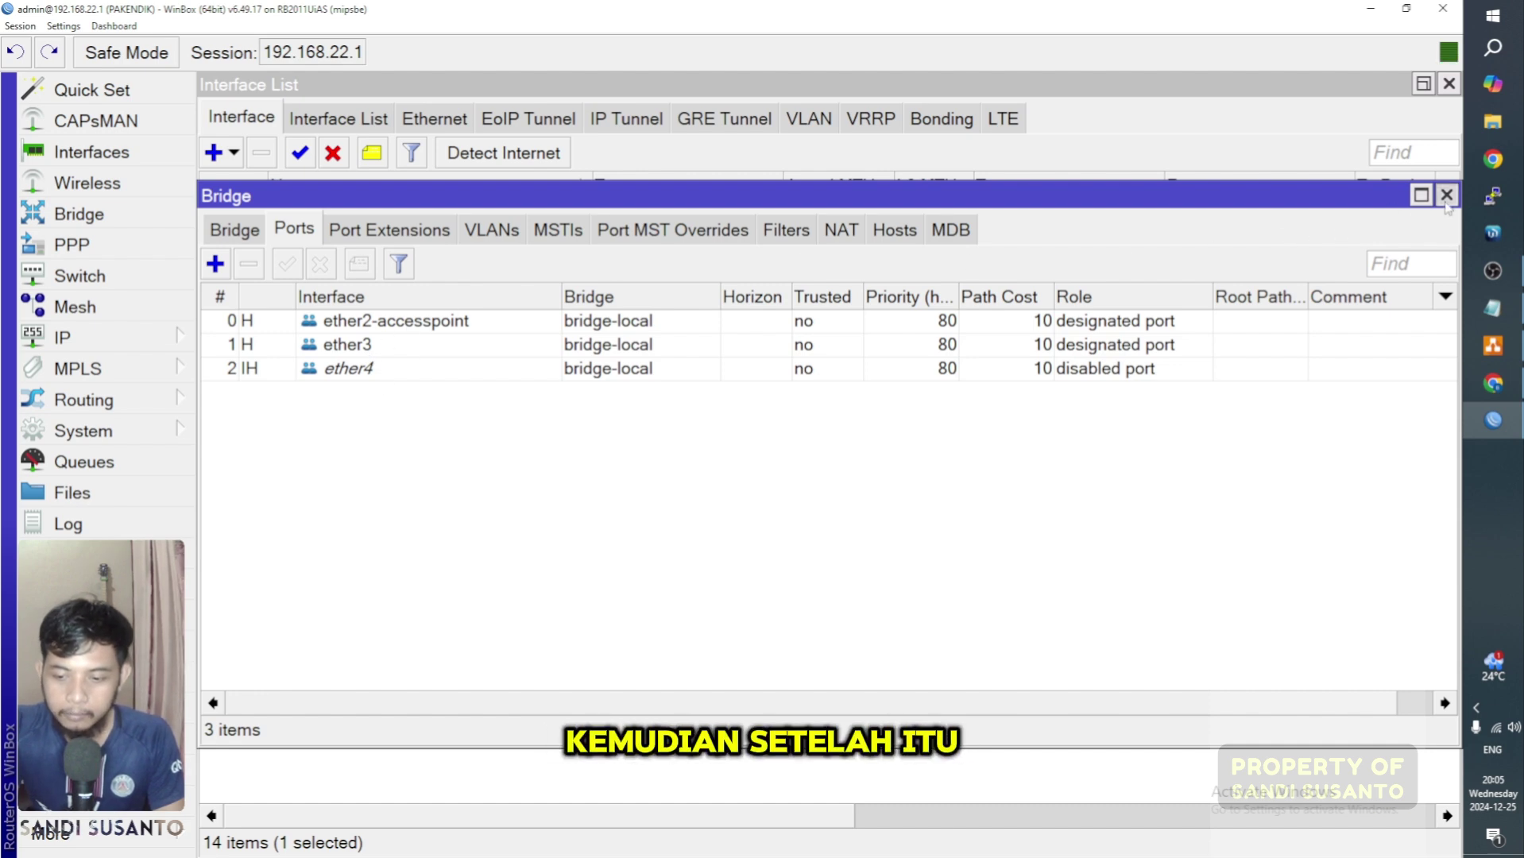
Step: Close the Bridge and Interface List windows
click(1446, 194)
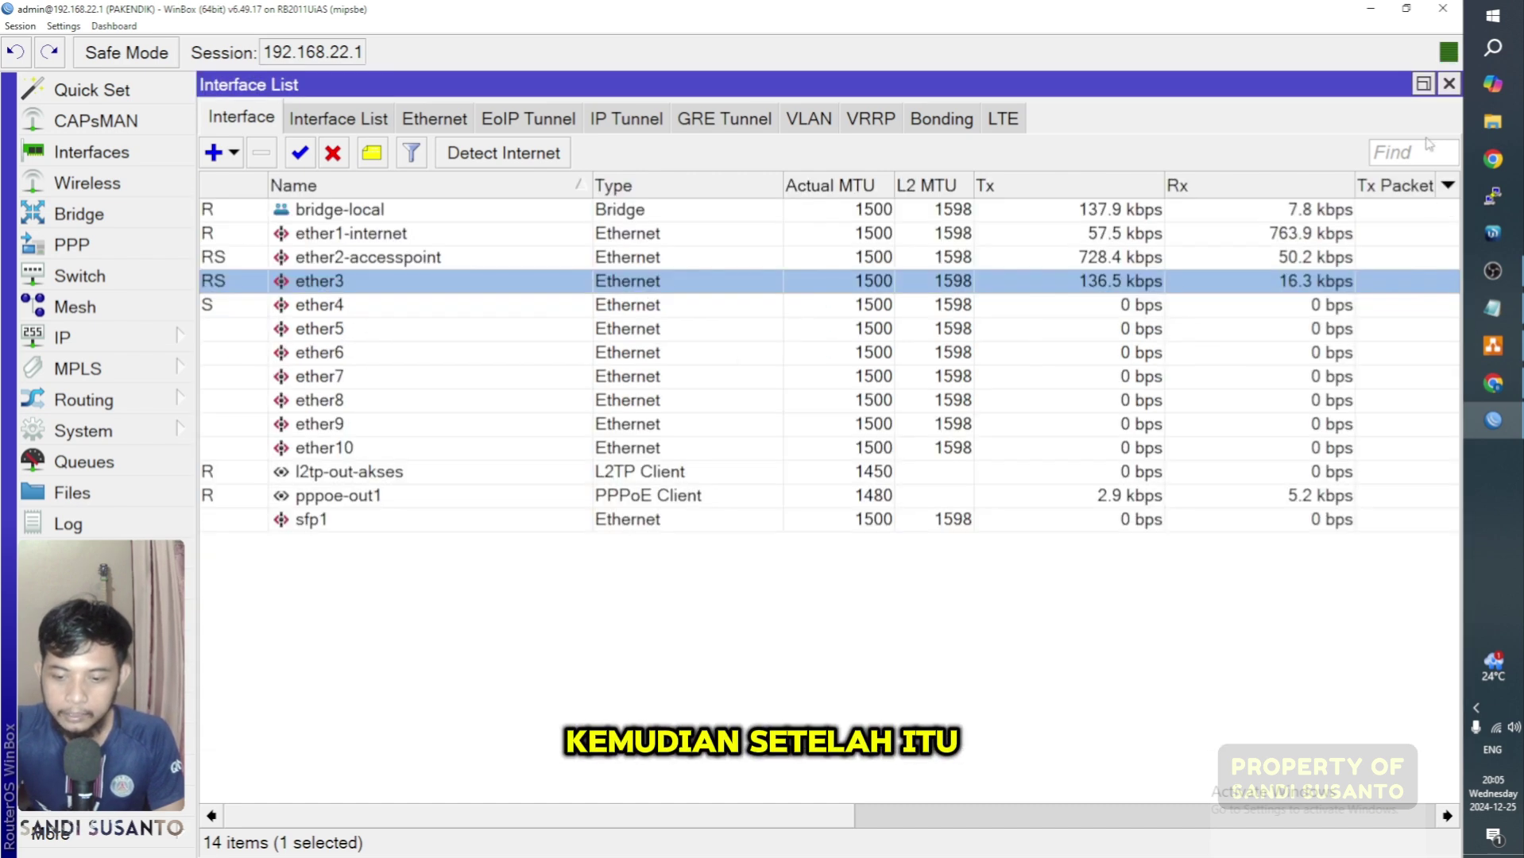
click(1449, 84)
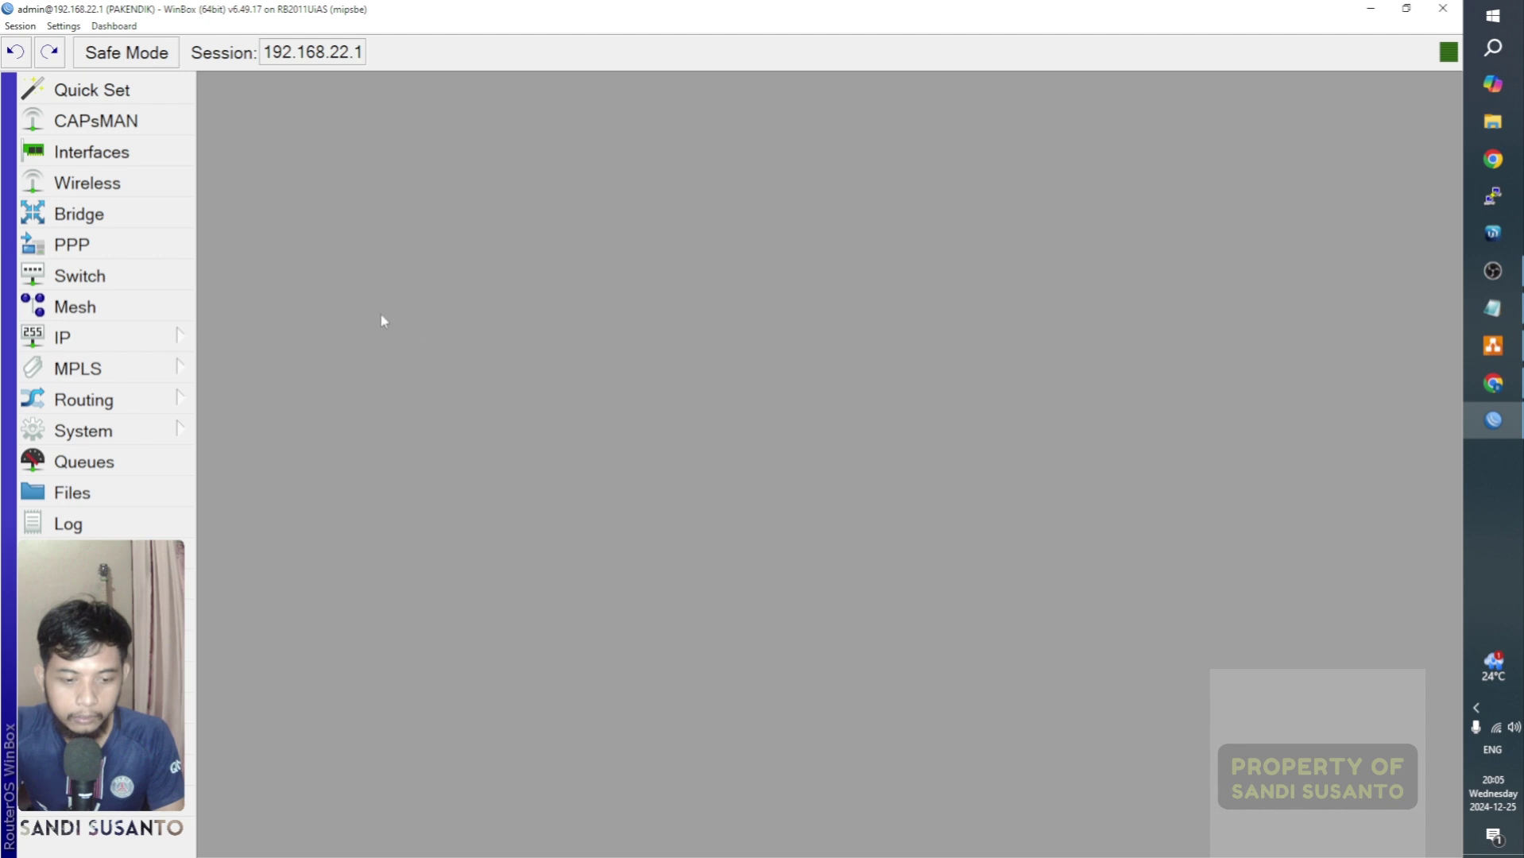
click(119, 337)
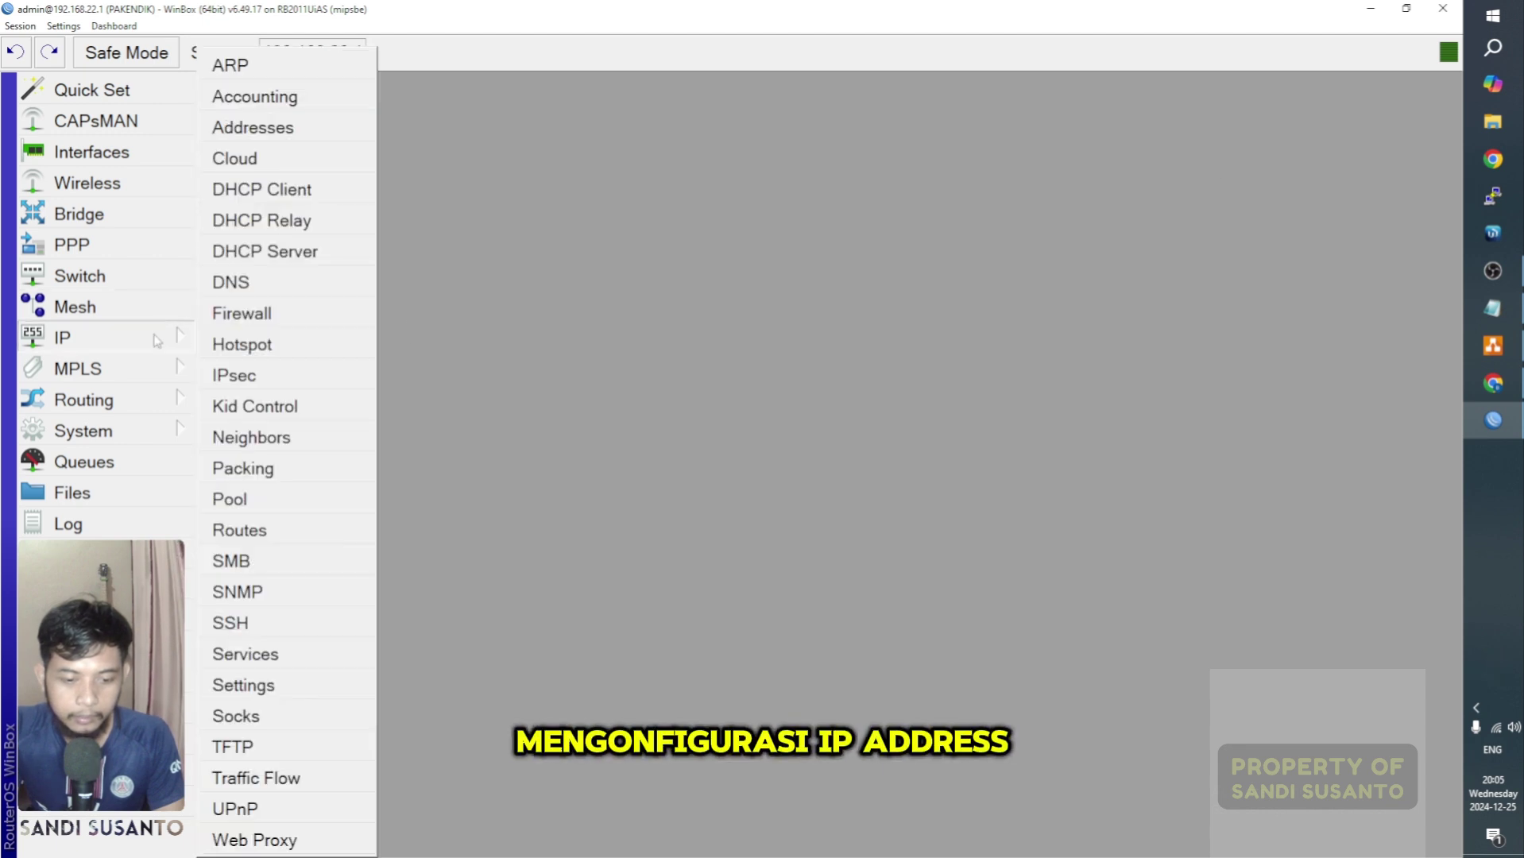
Step: Open a maximised IP Address List and go through the 10.17.8.9, 192.168.22.1/24 and 192.168.90.254 entries
click(287, 137)
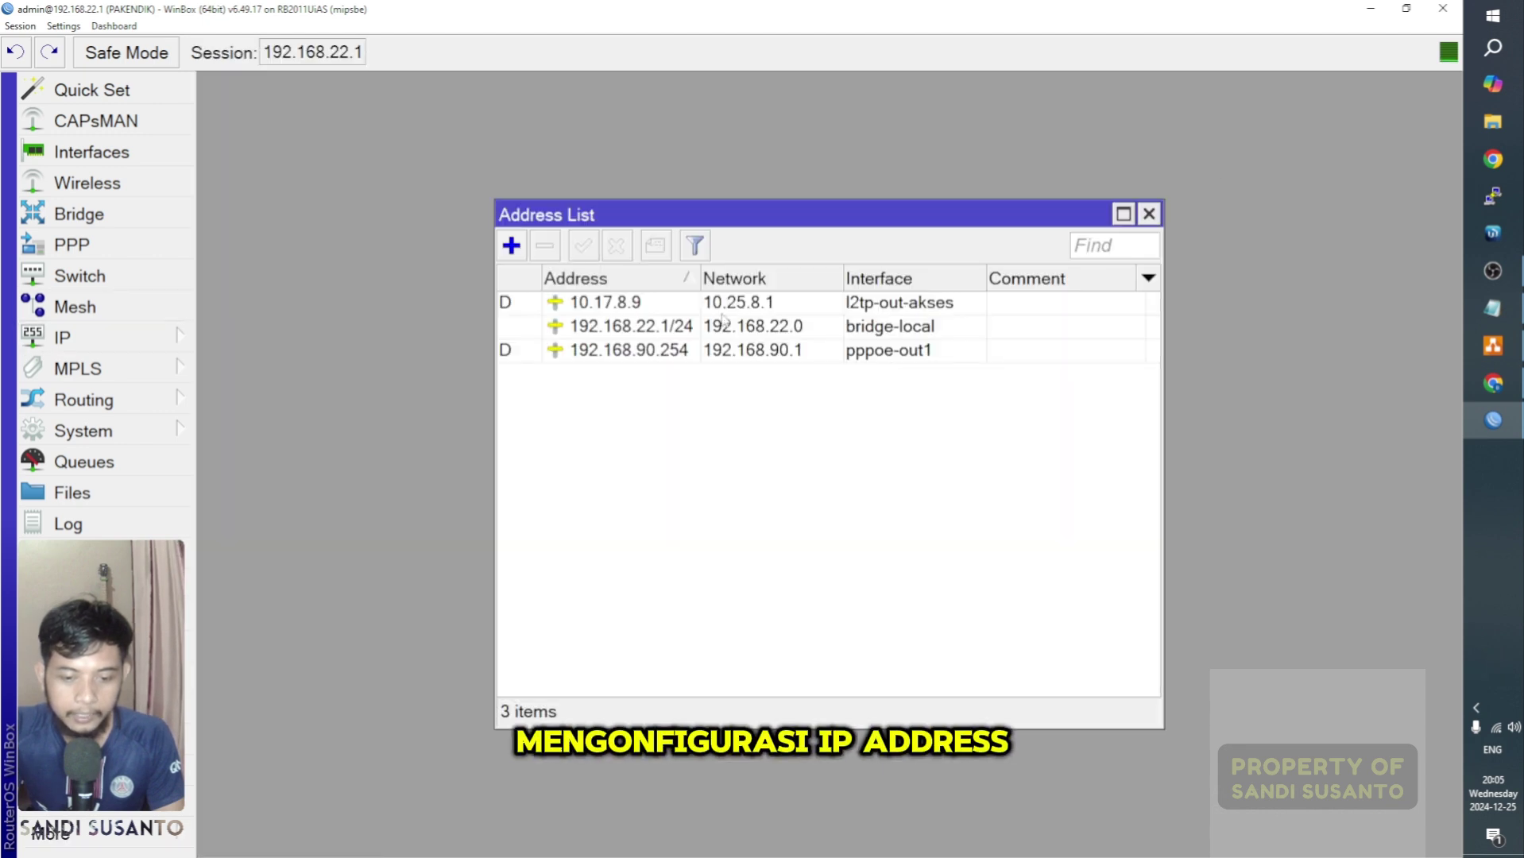
click(1123, 212)
click(422, 172)
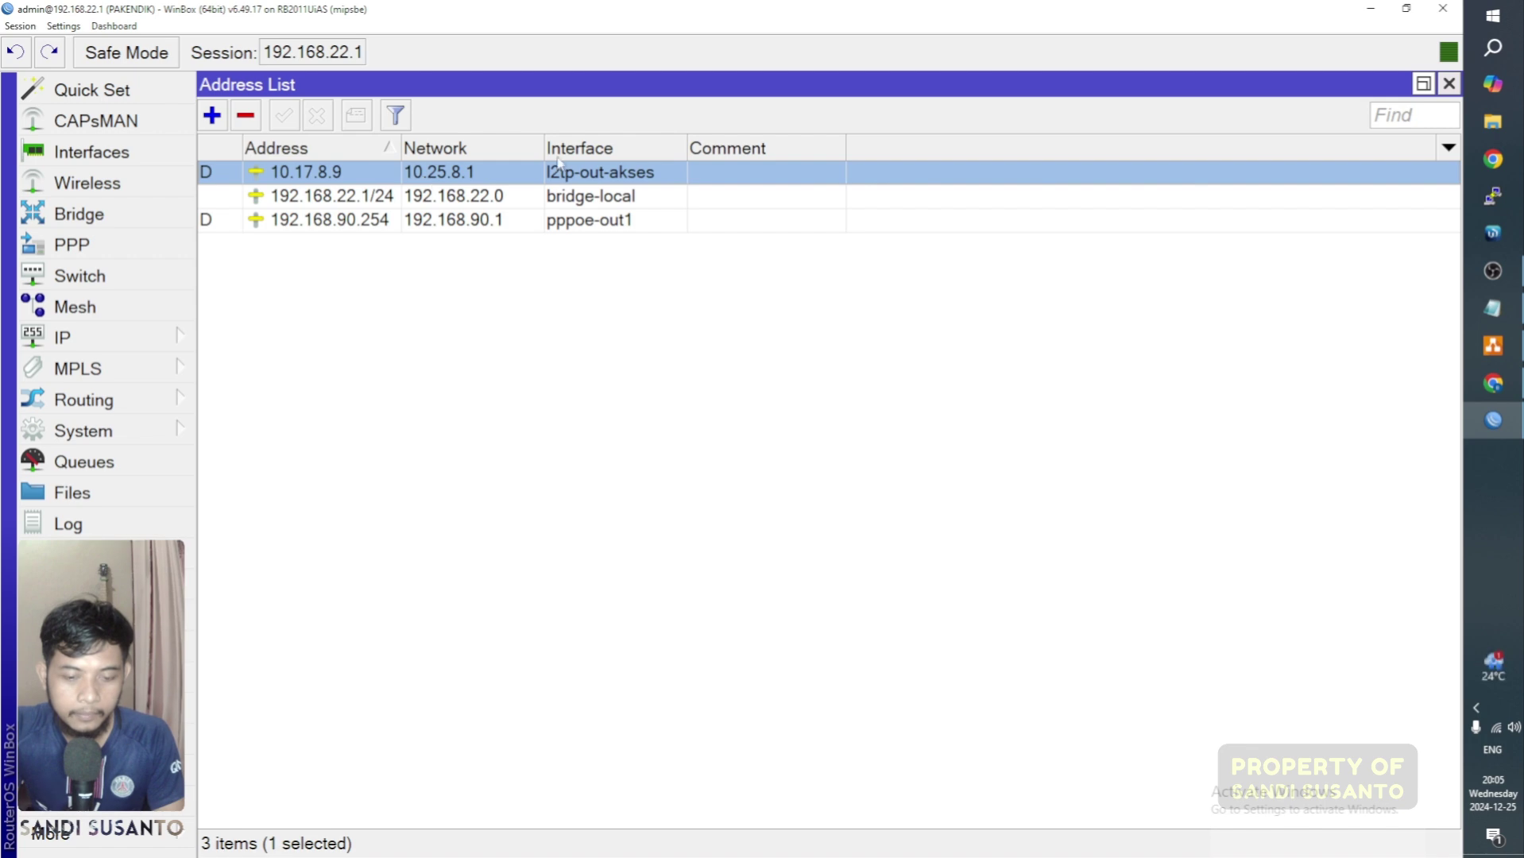
click(440, 203)
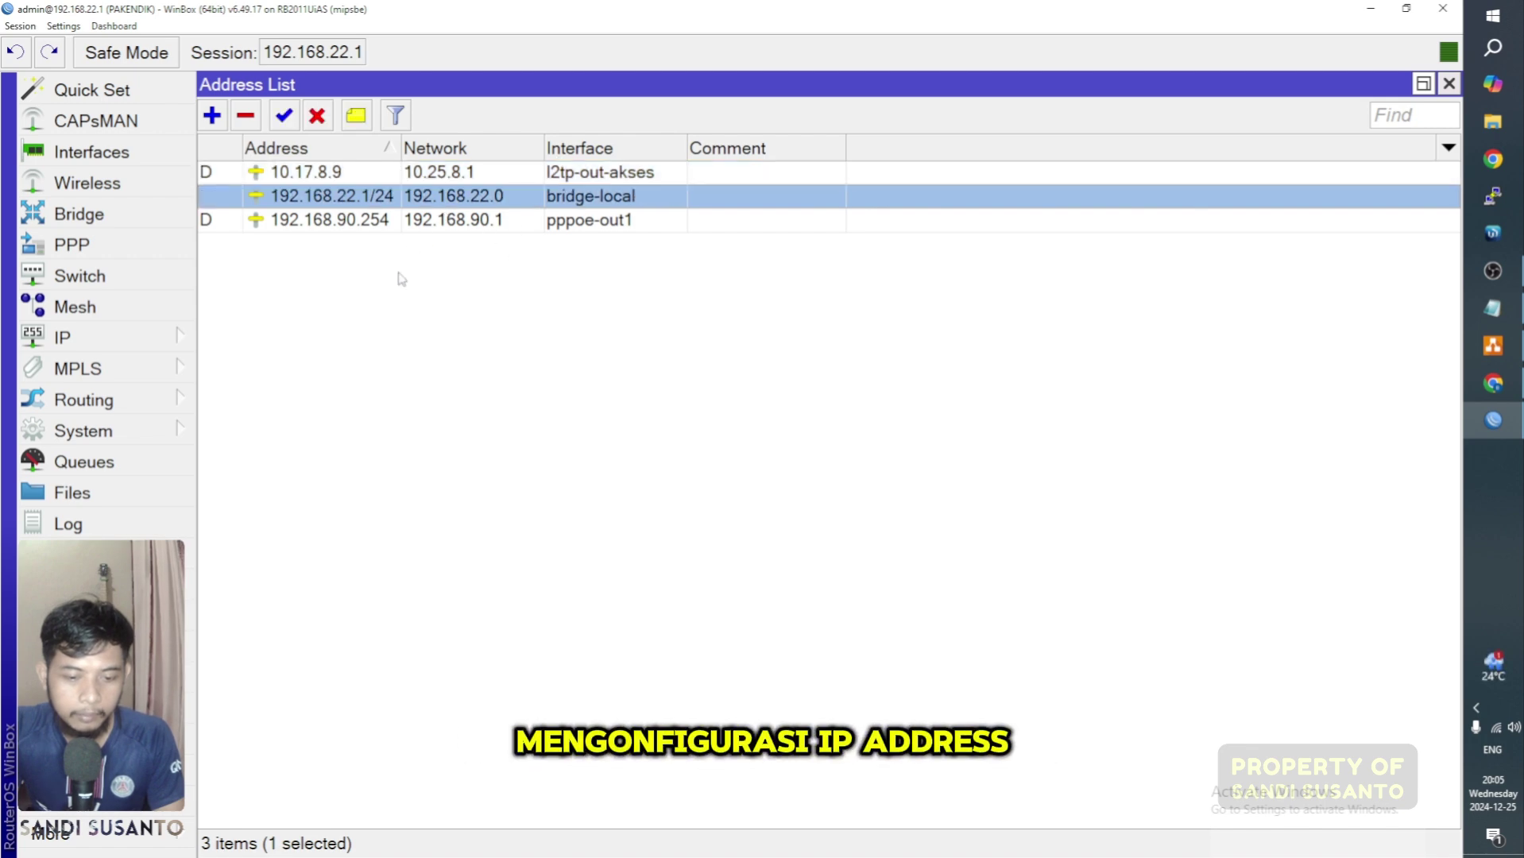
click(548, 223)
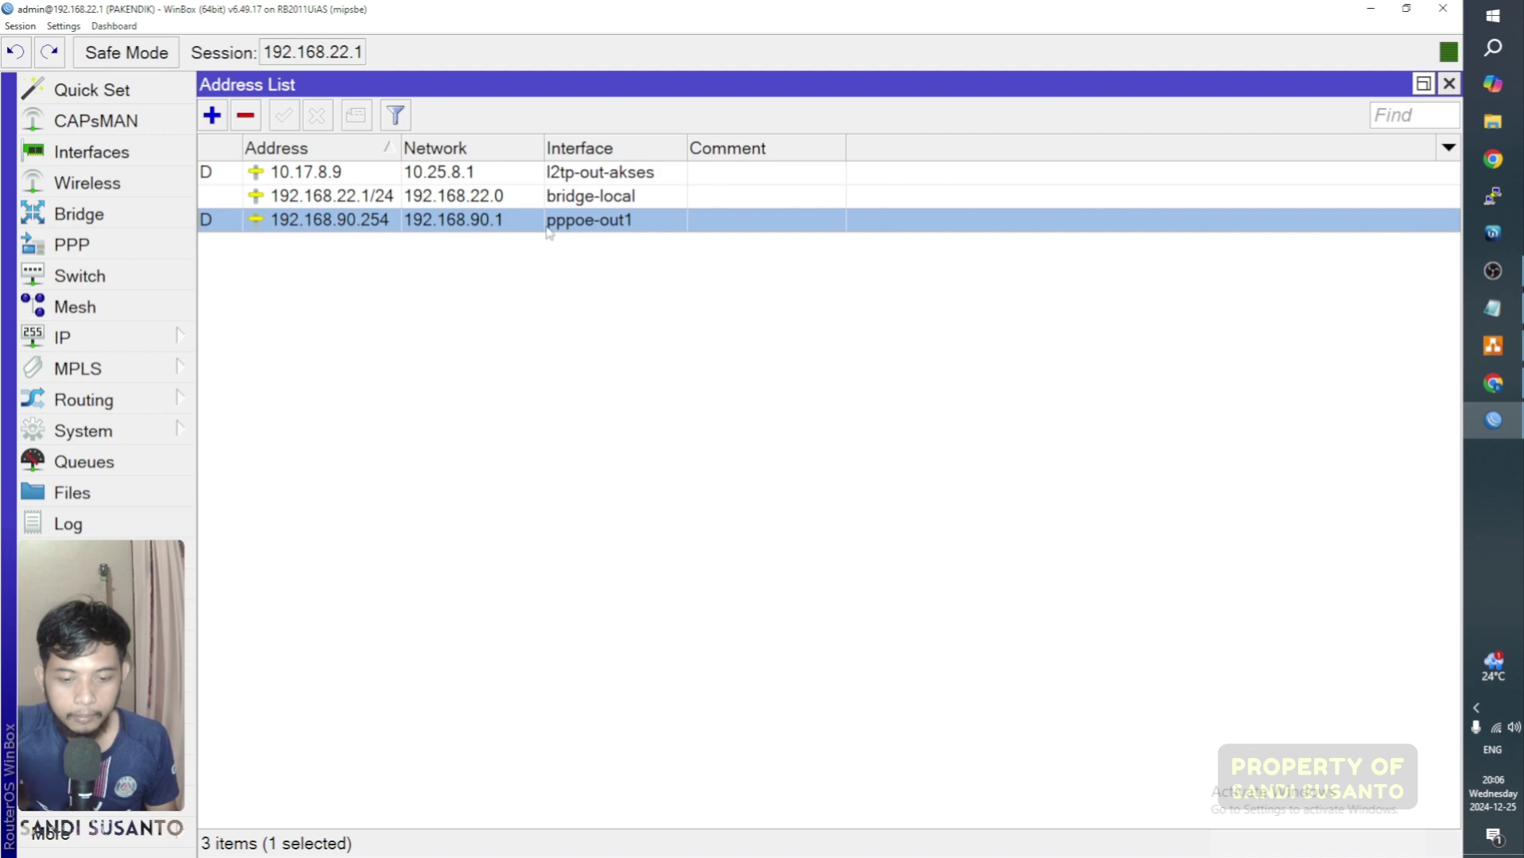
click(212, 117)
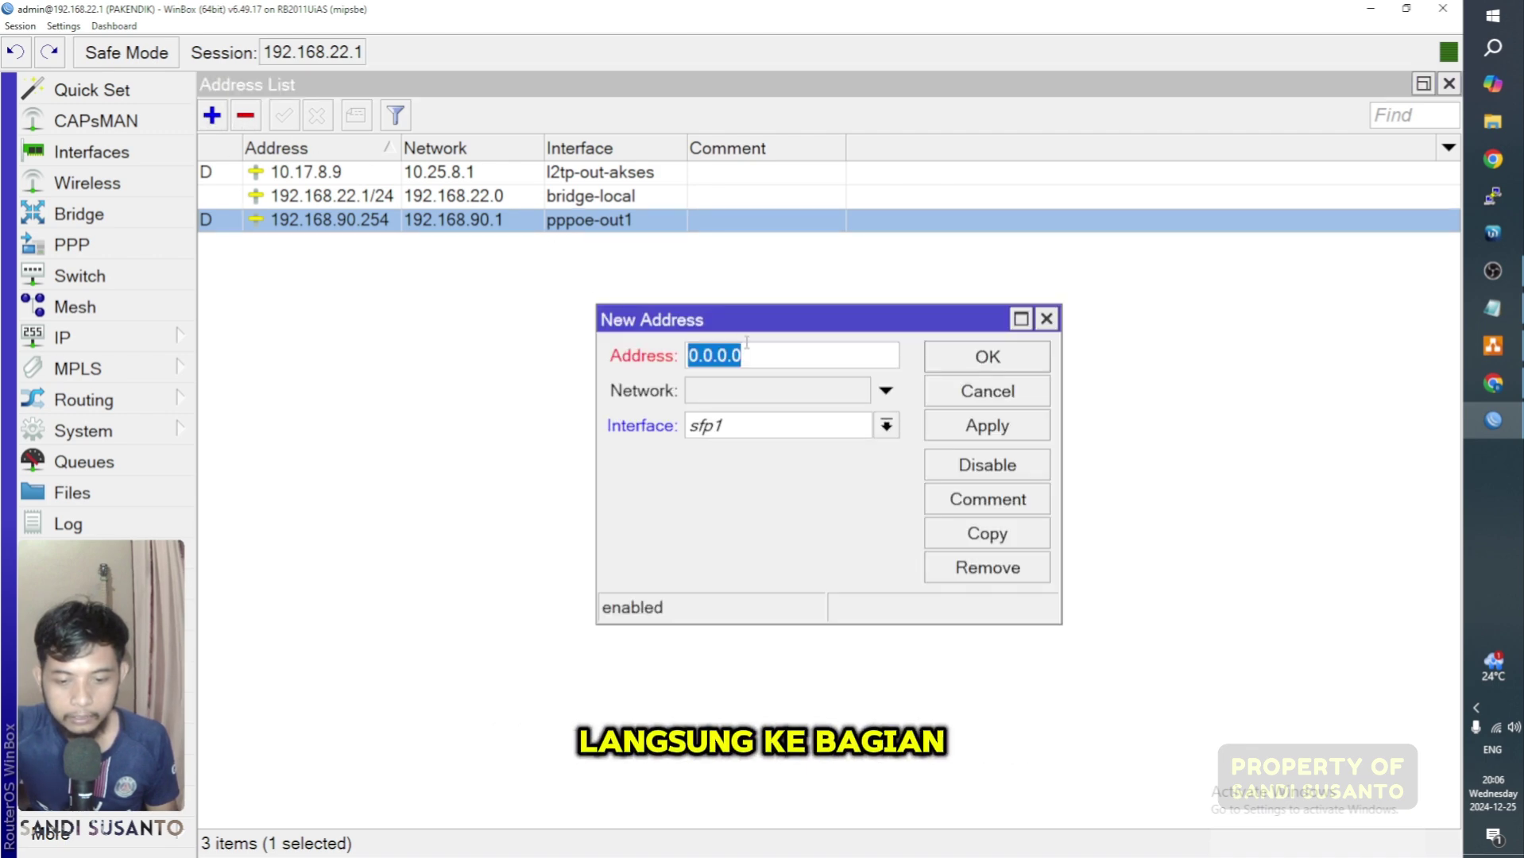
drag(754, 323, 346, 115)
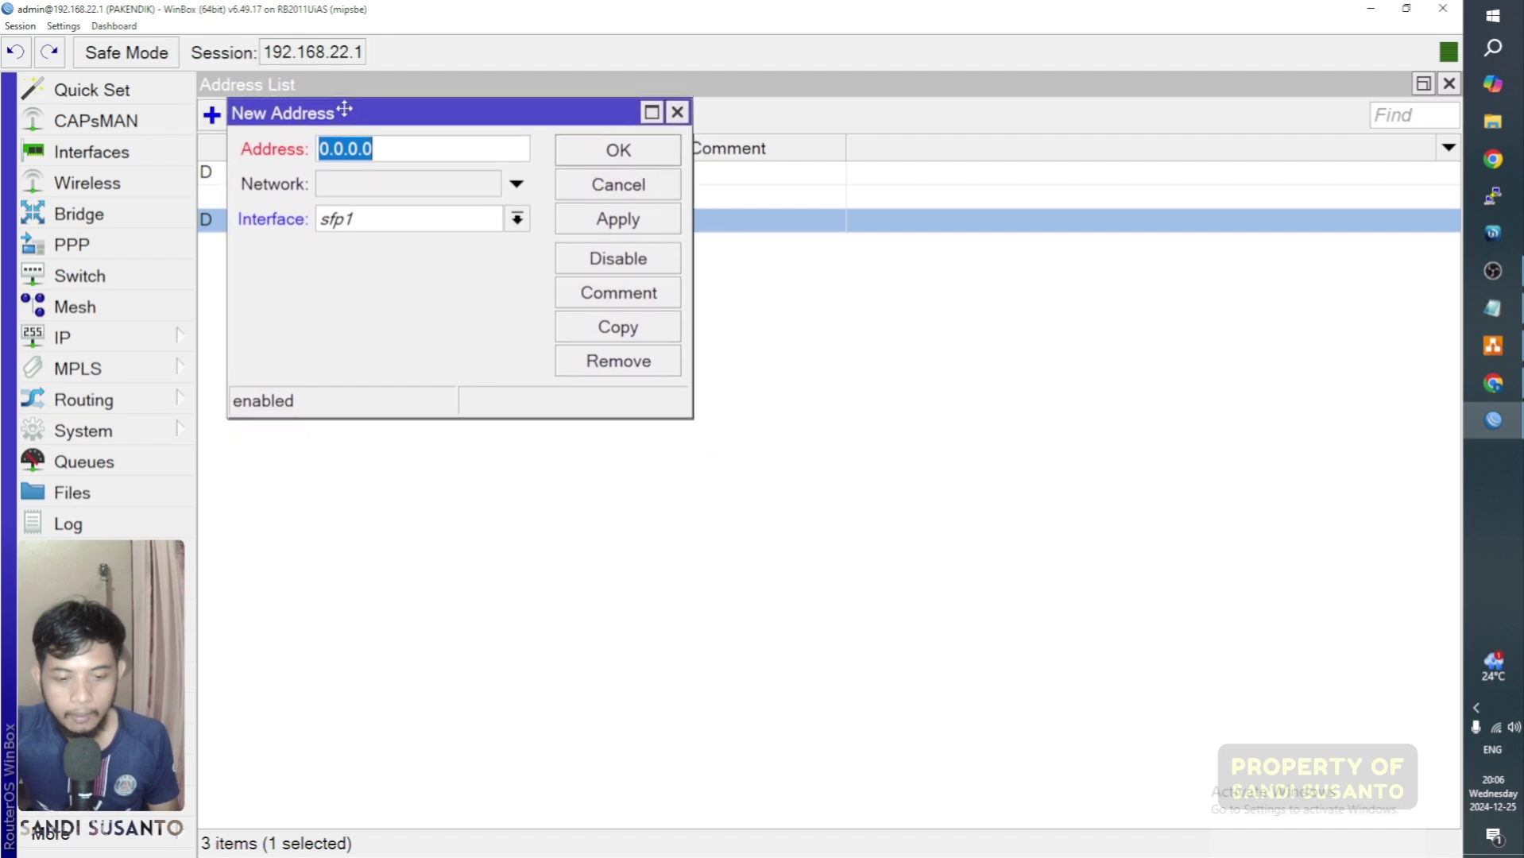
double_click(346, 116)
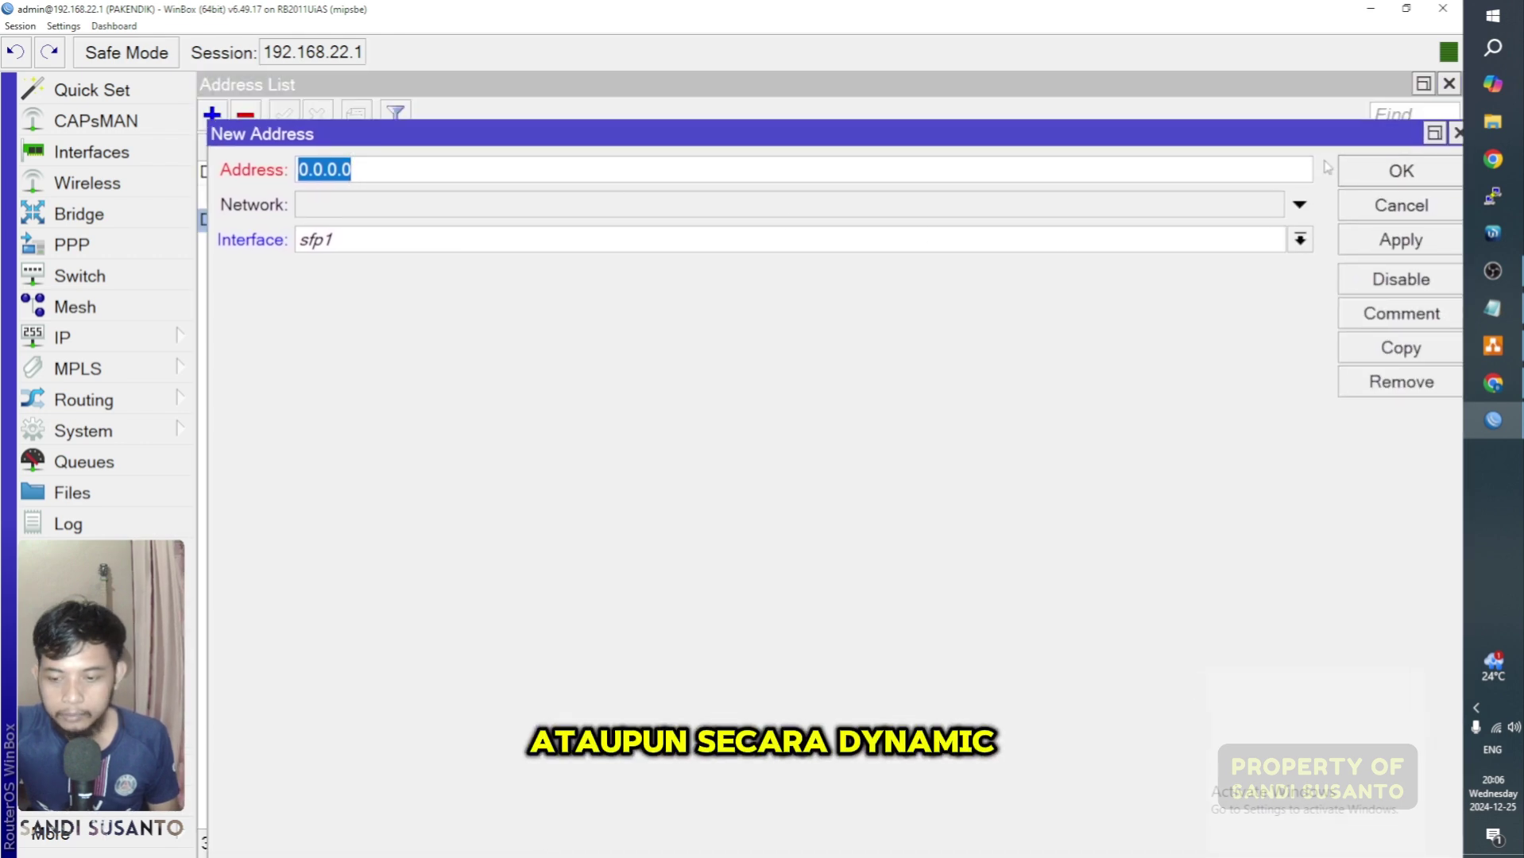
click(414, 243)
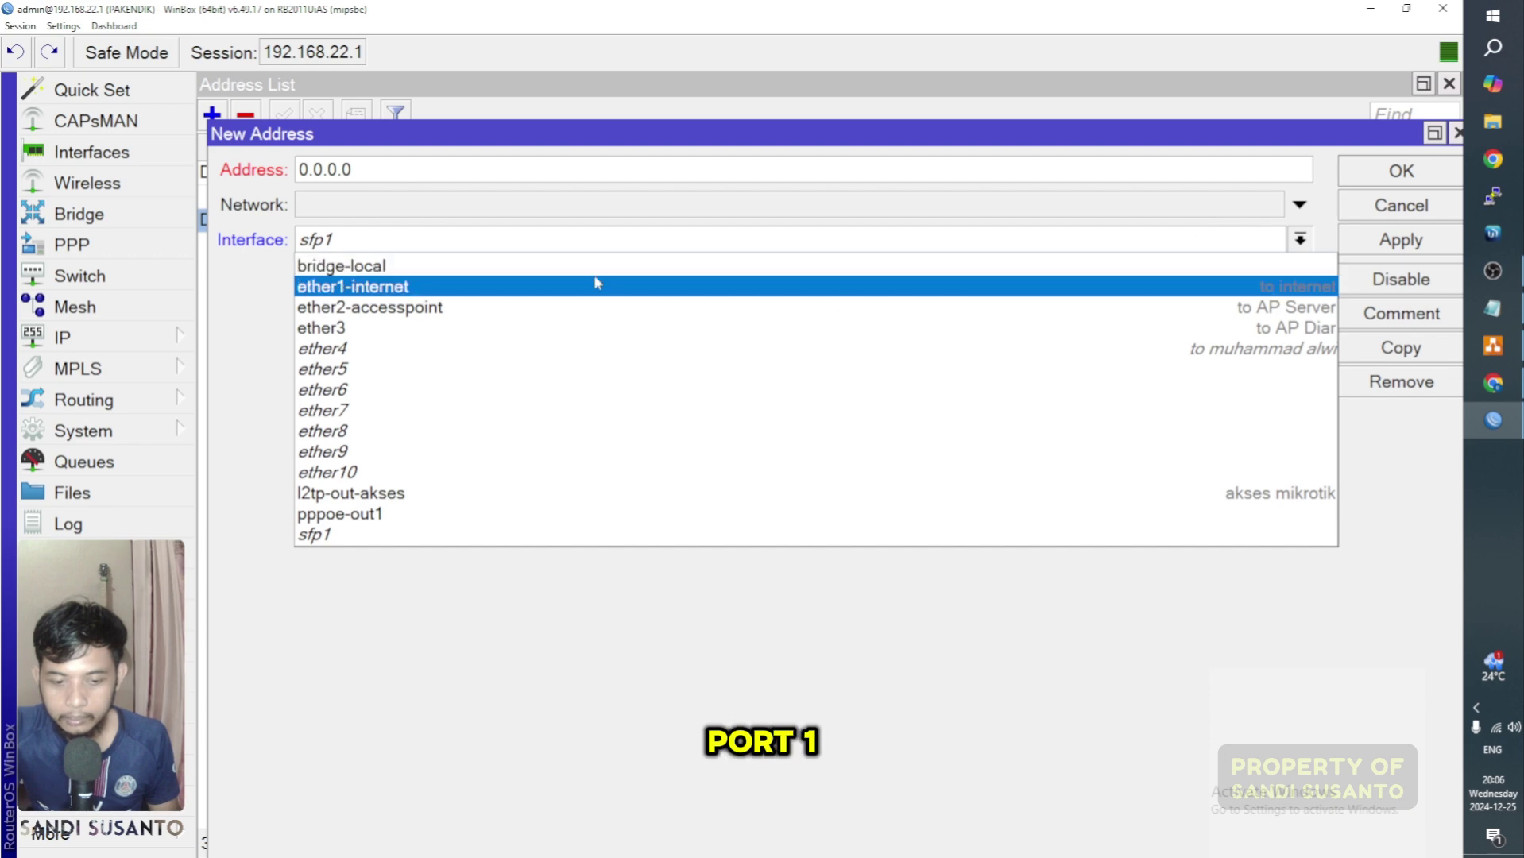
click(639, 290)
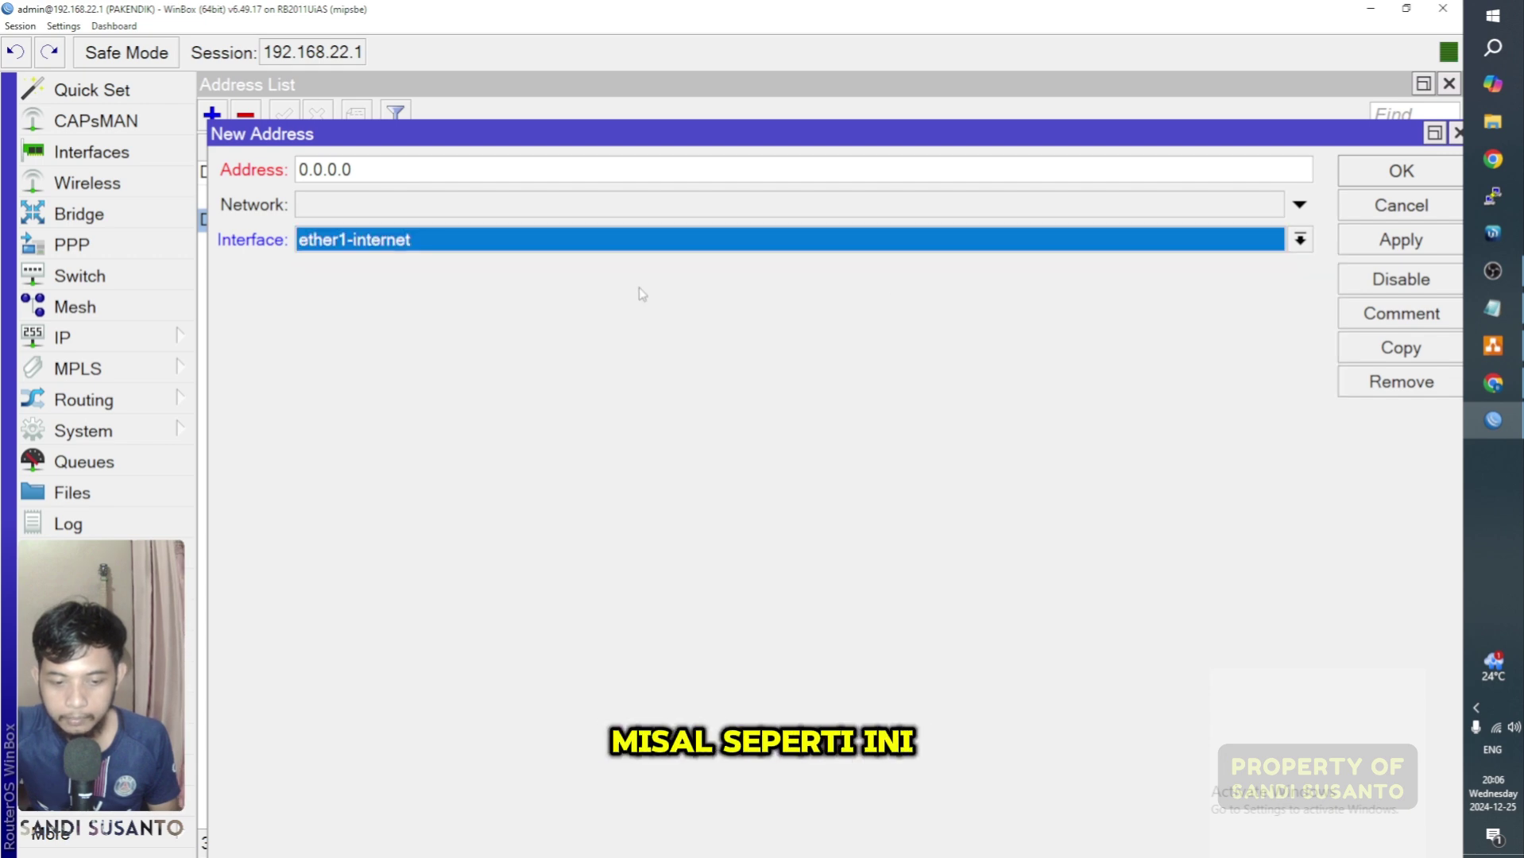
click(1458, 133)
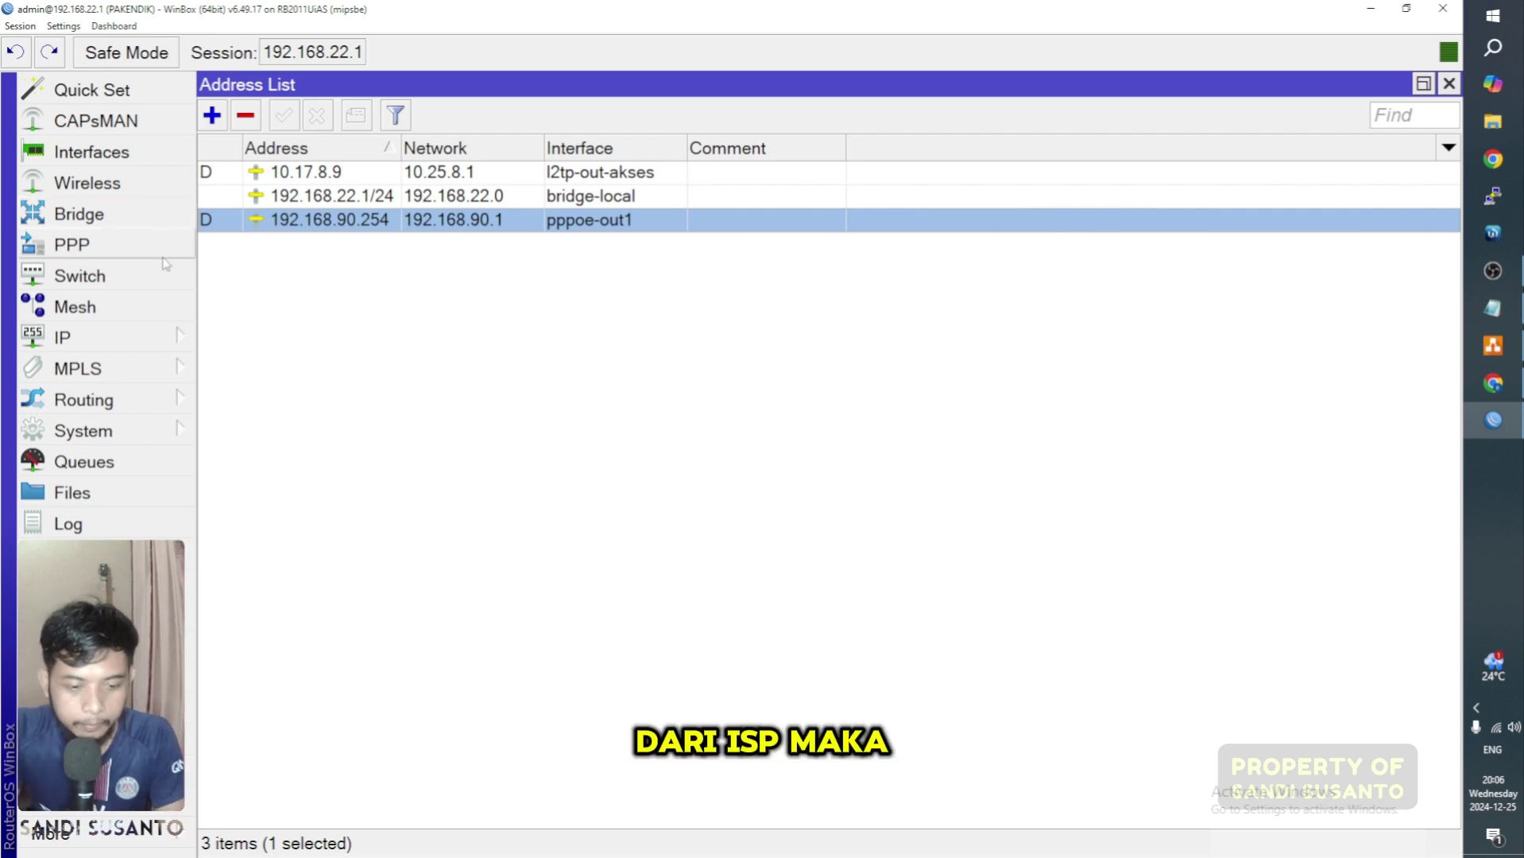
click(71, 336)
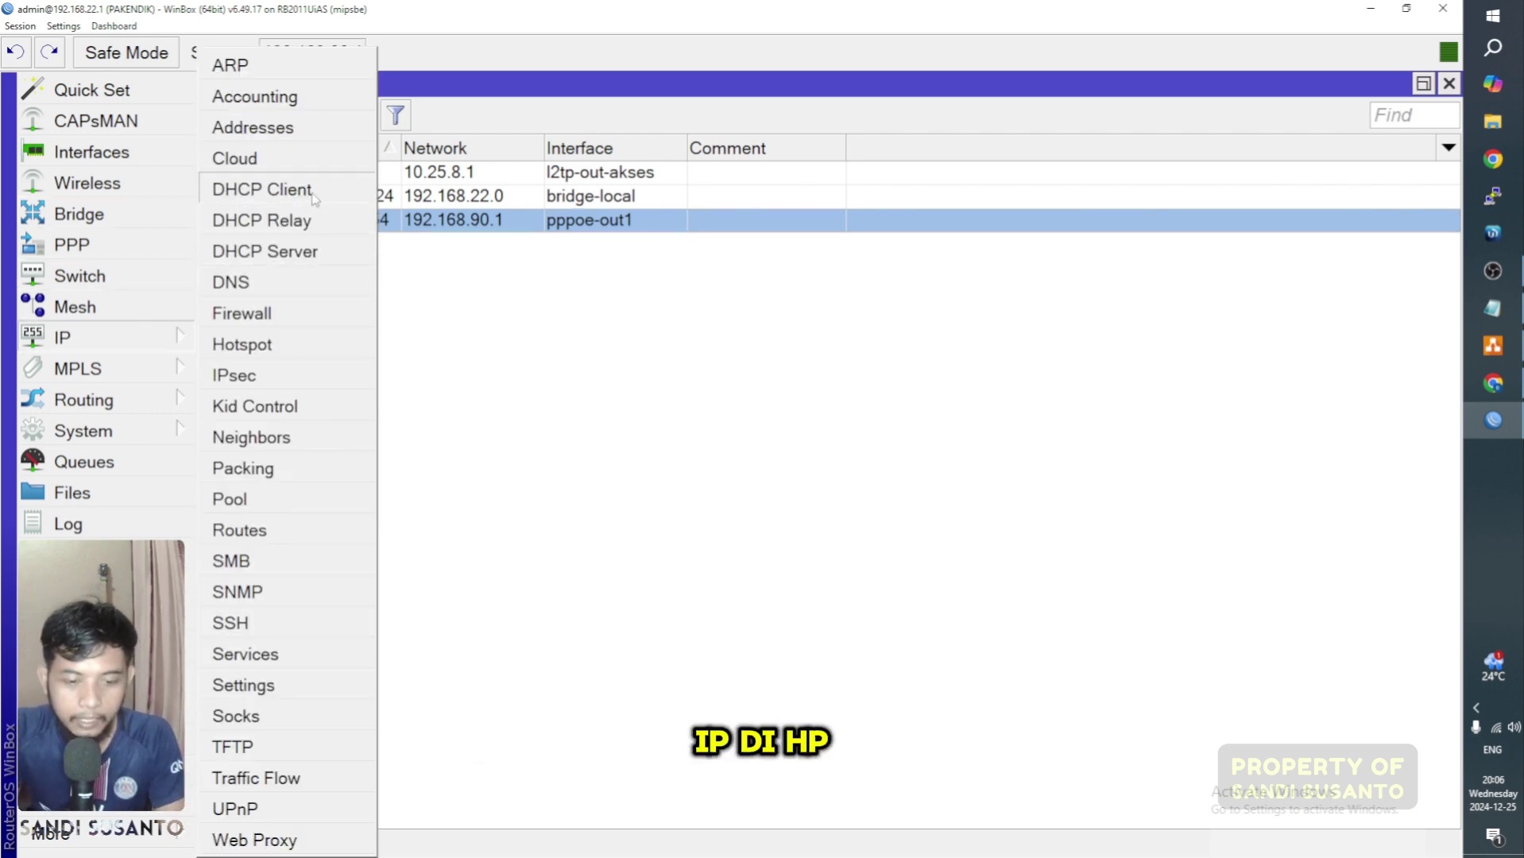
click(263, 190)
click(402, 265)
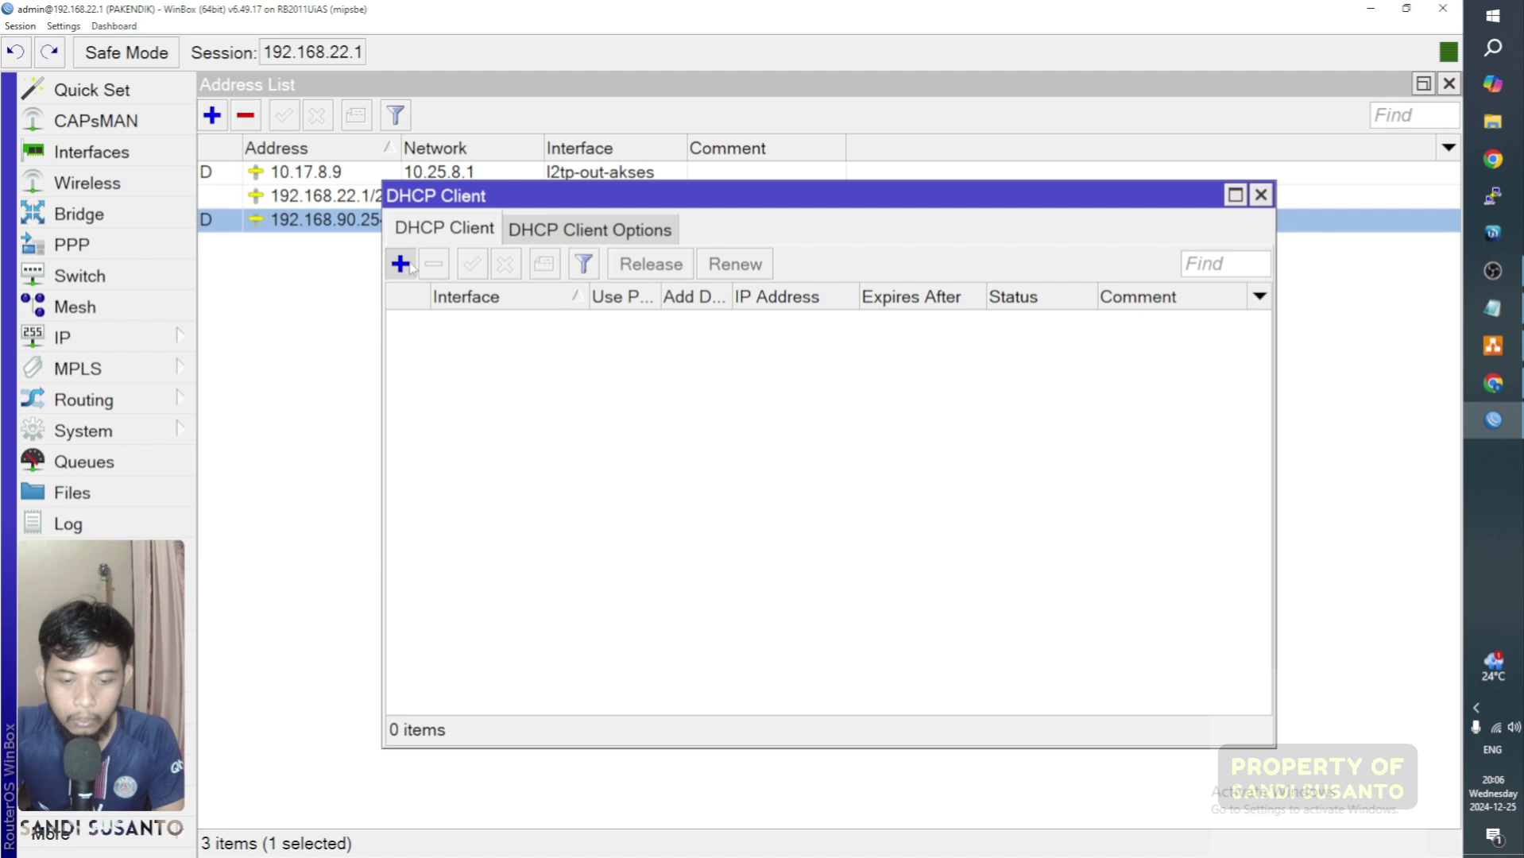
click(771, 321)
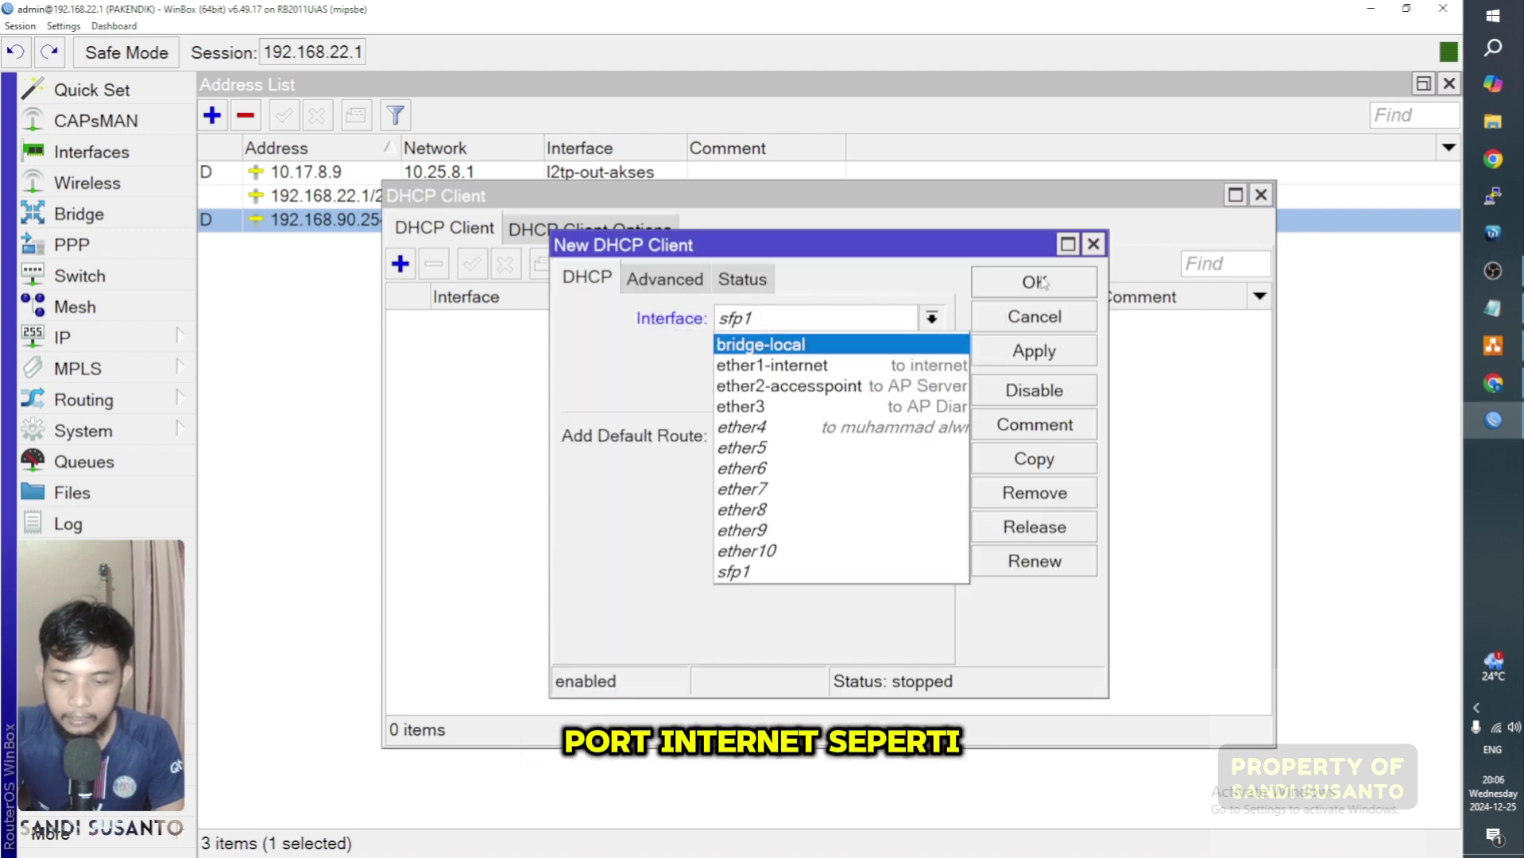
click(1094, 244)
click(1261, 194)
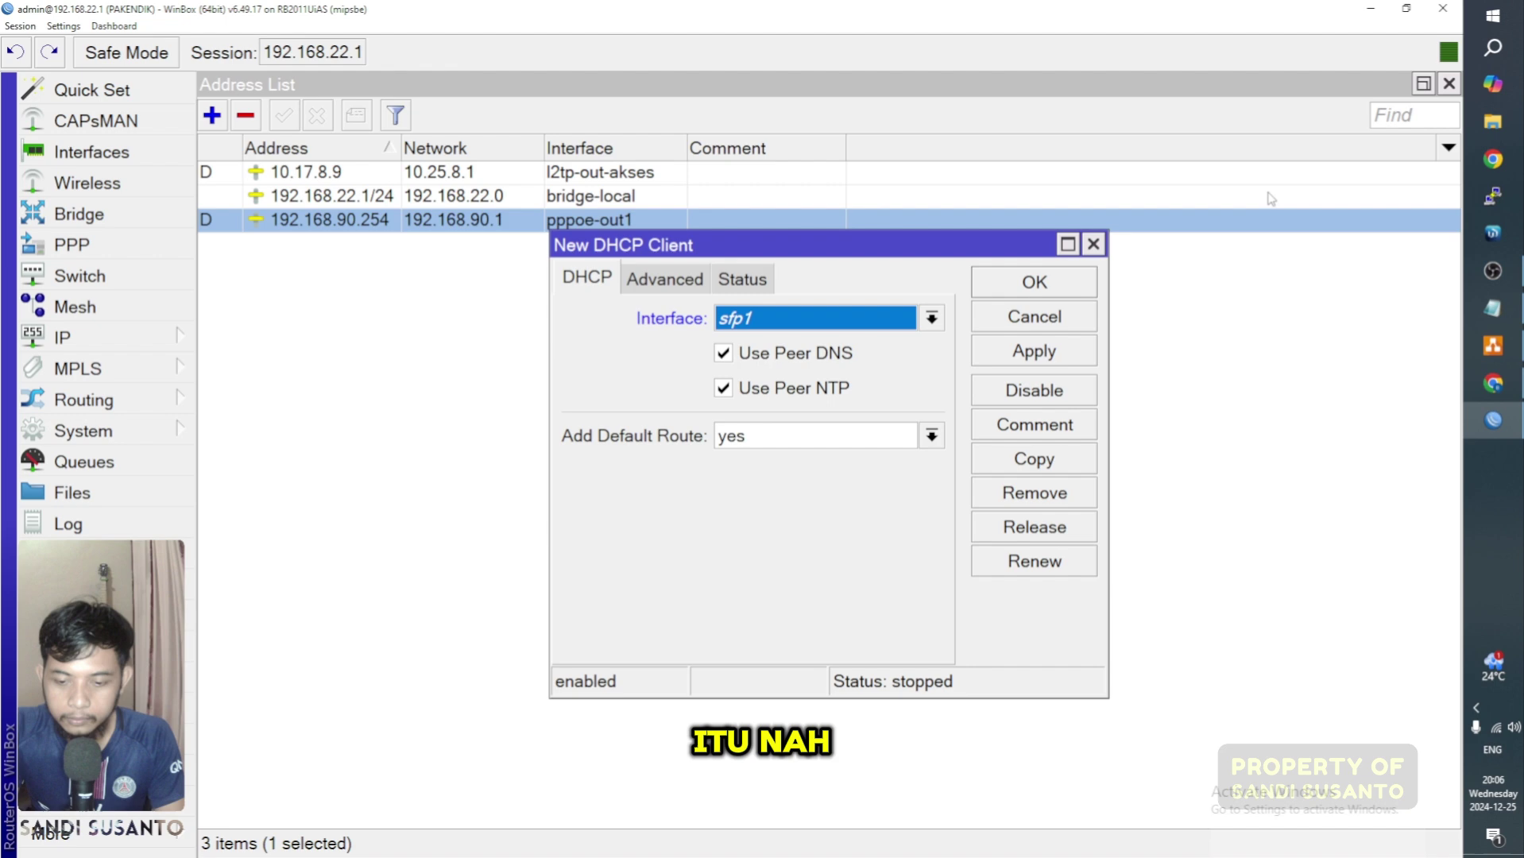
click(1094, 245)
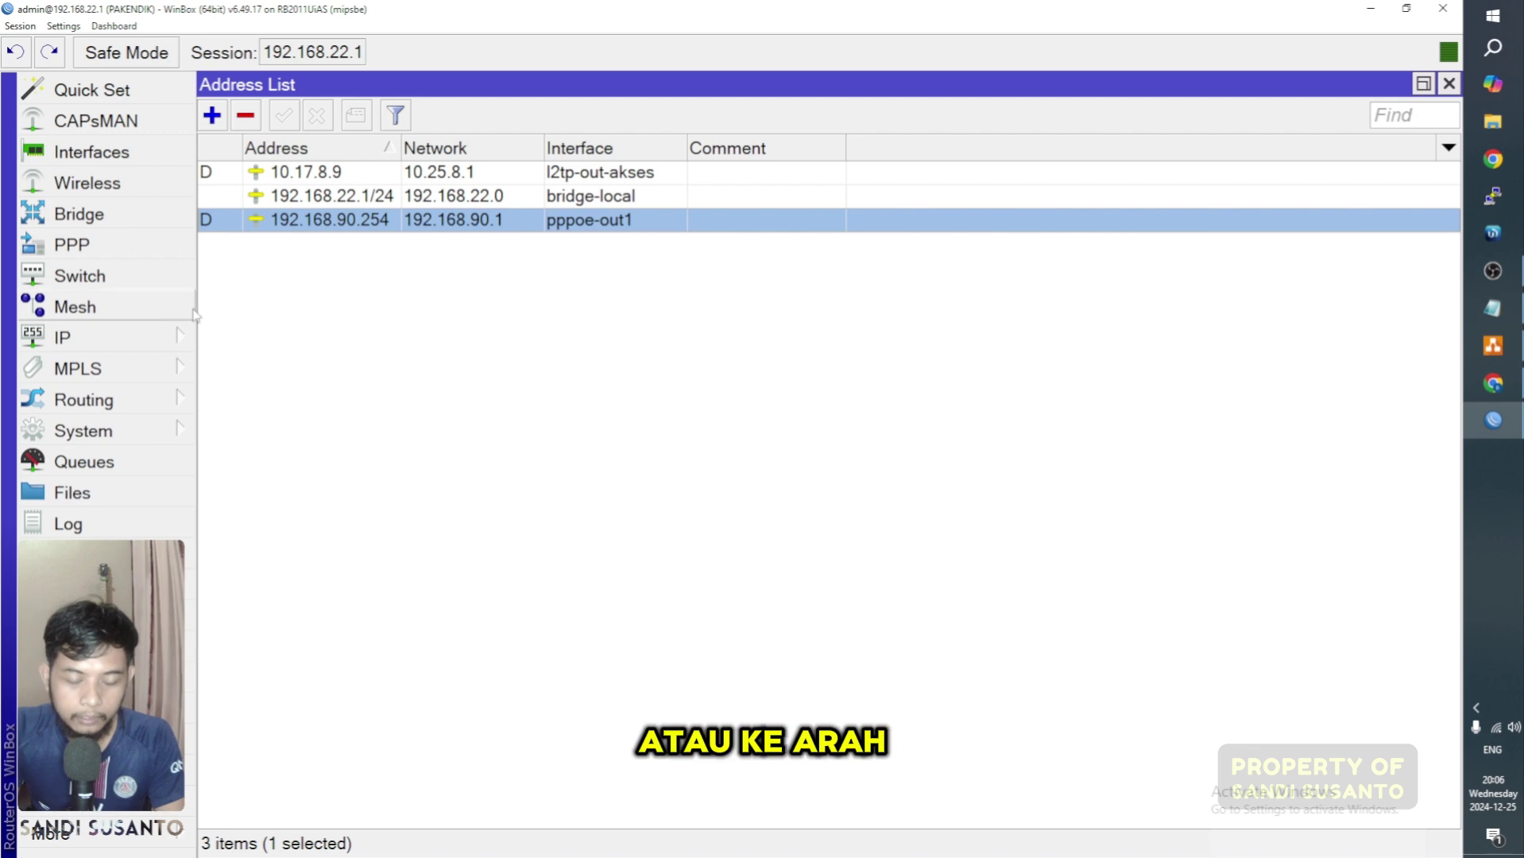
click(148, 351)
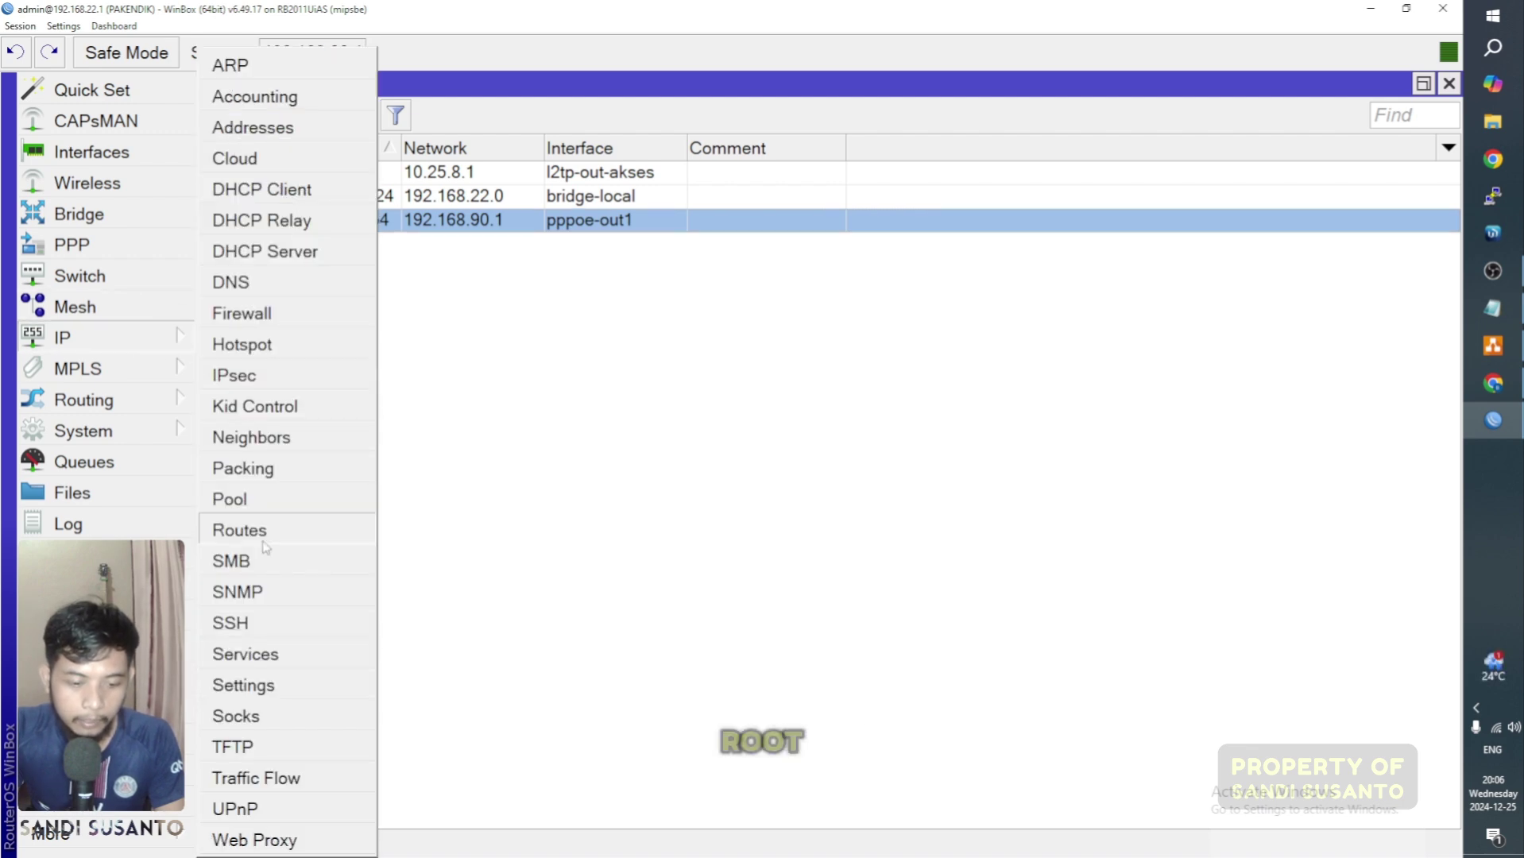
click(331, 518)
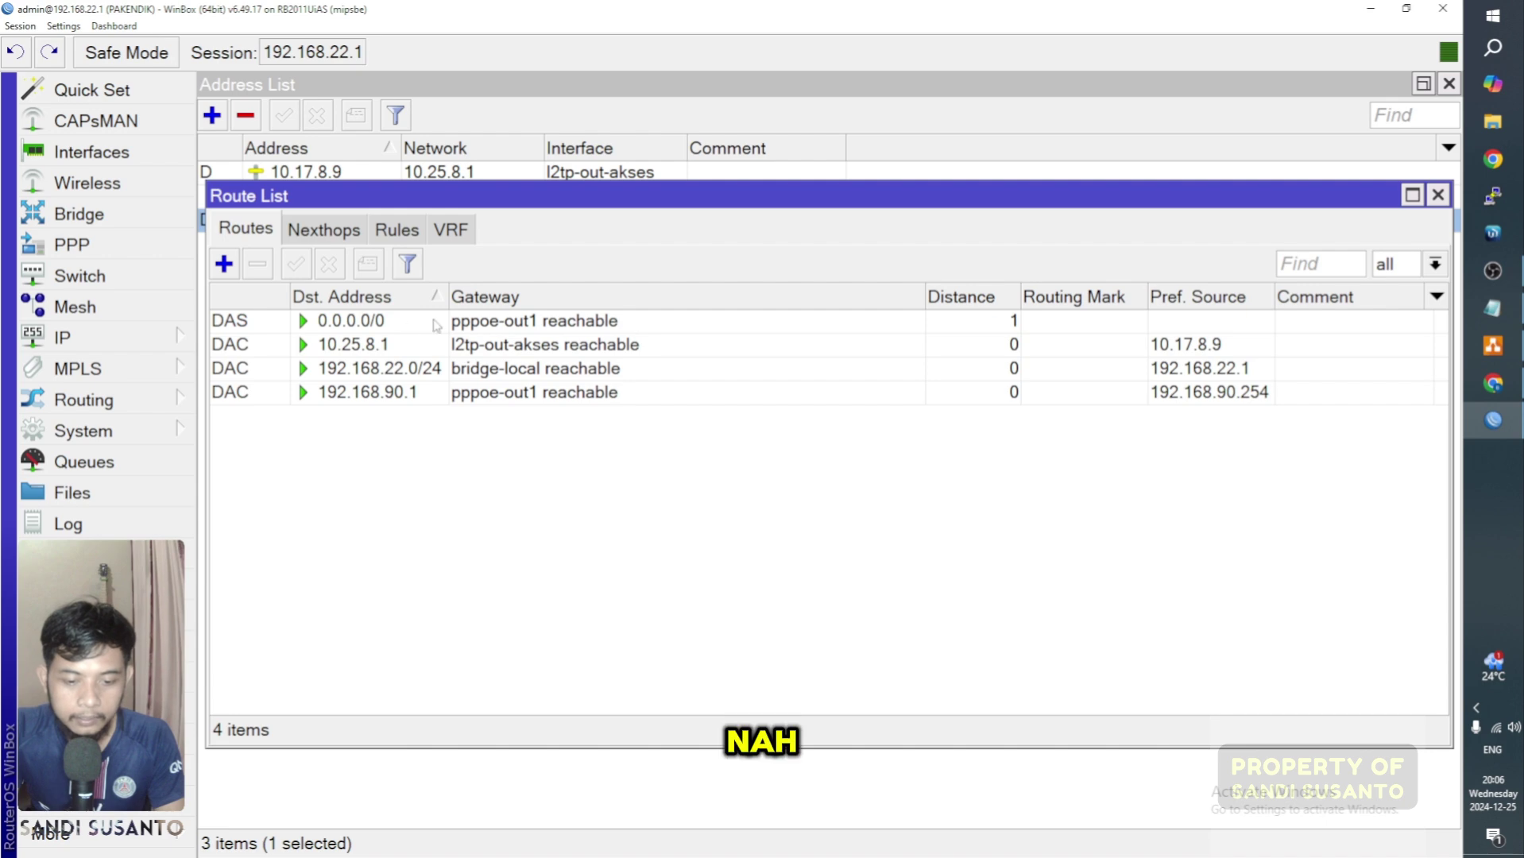
drag(531, 207, 529, 262)
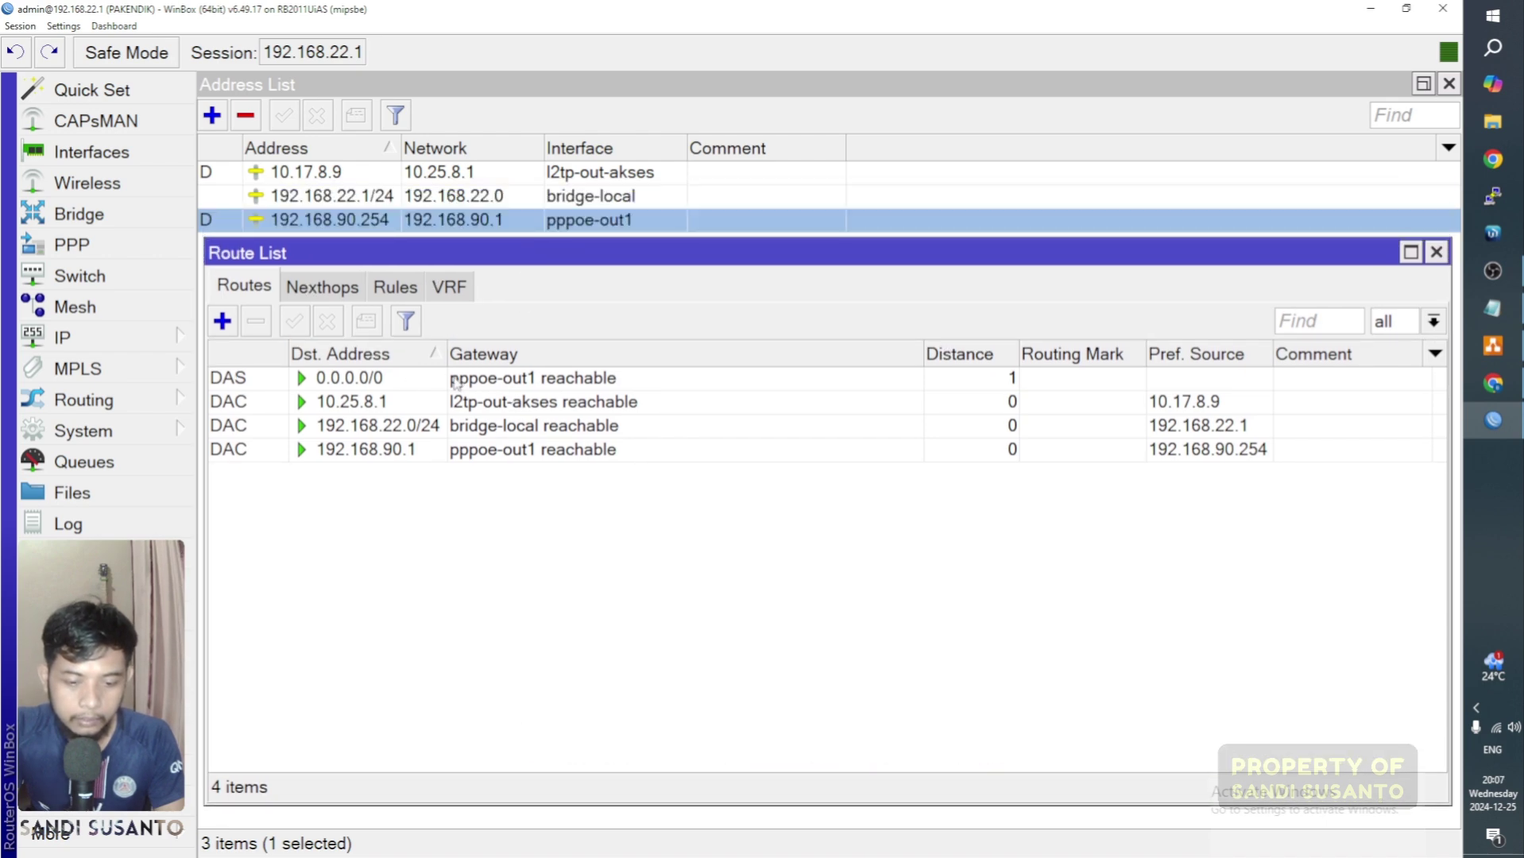
click(456, 380)
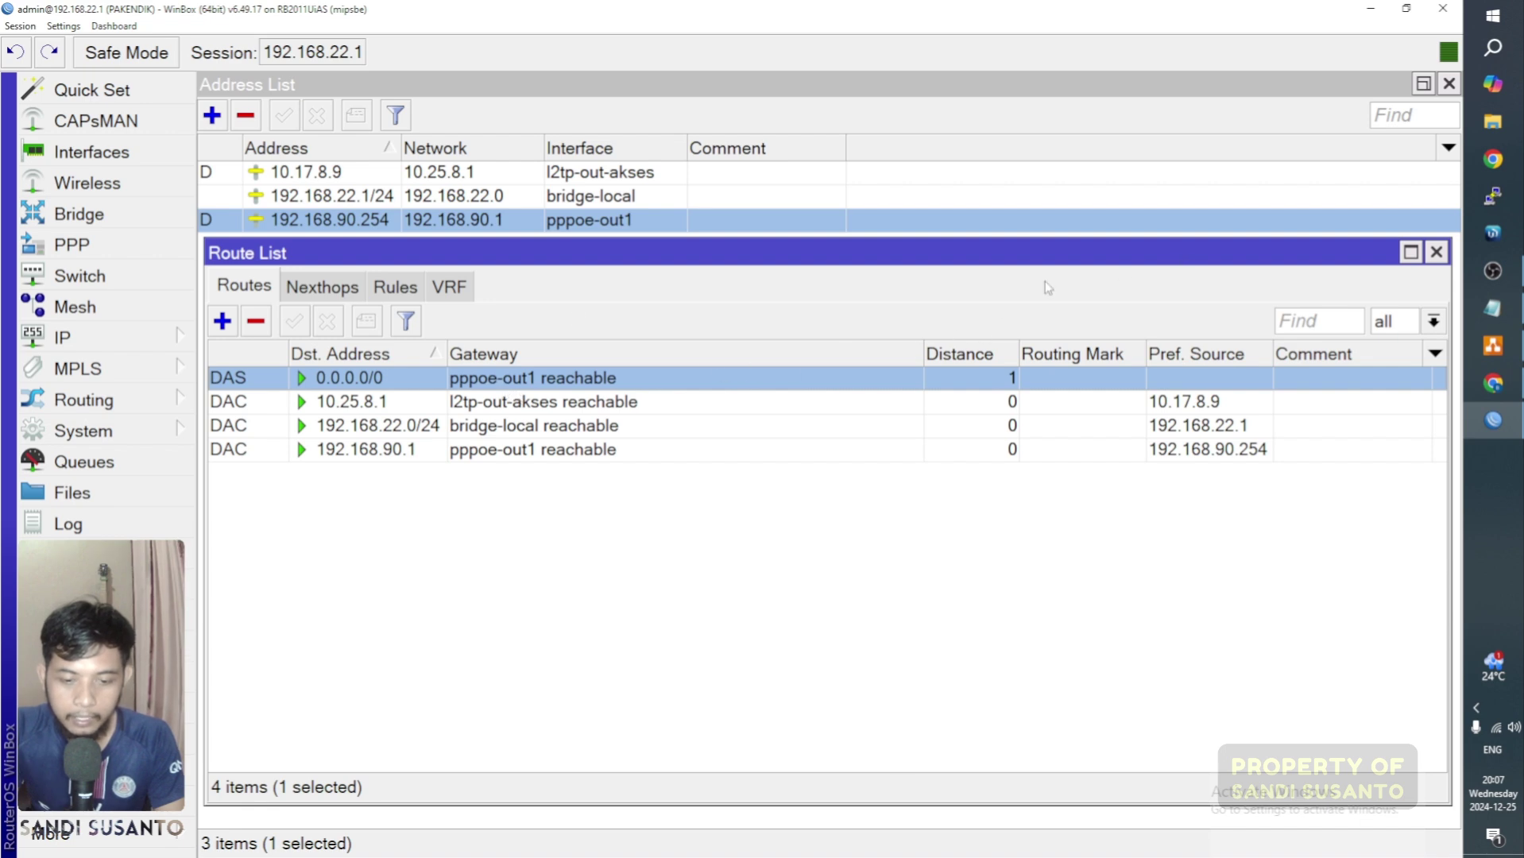
click(222, 321)
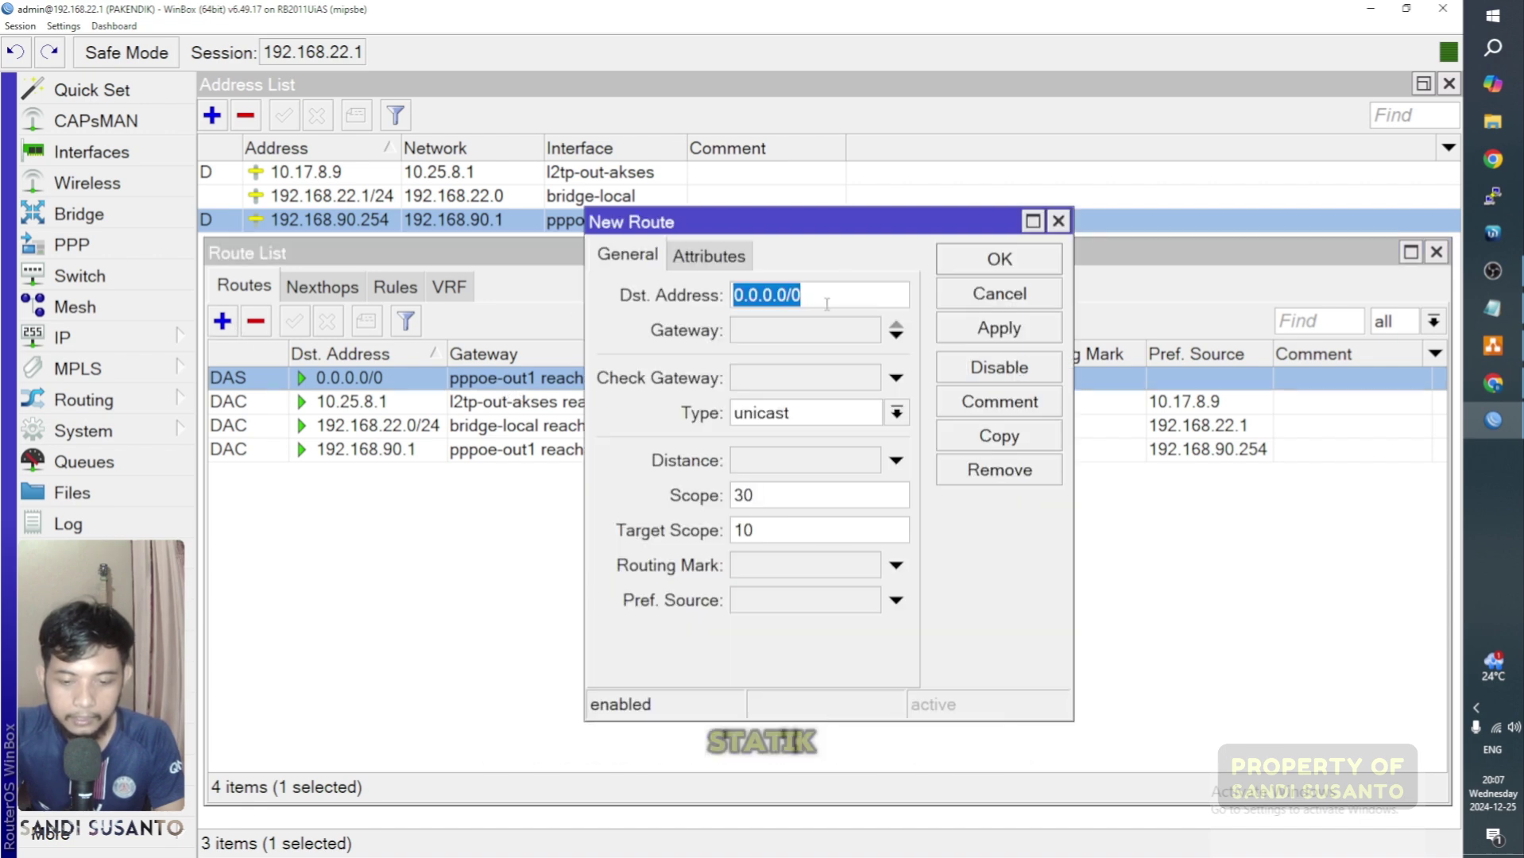
click(806, 332)
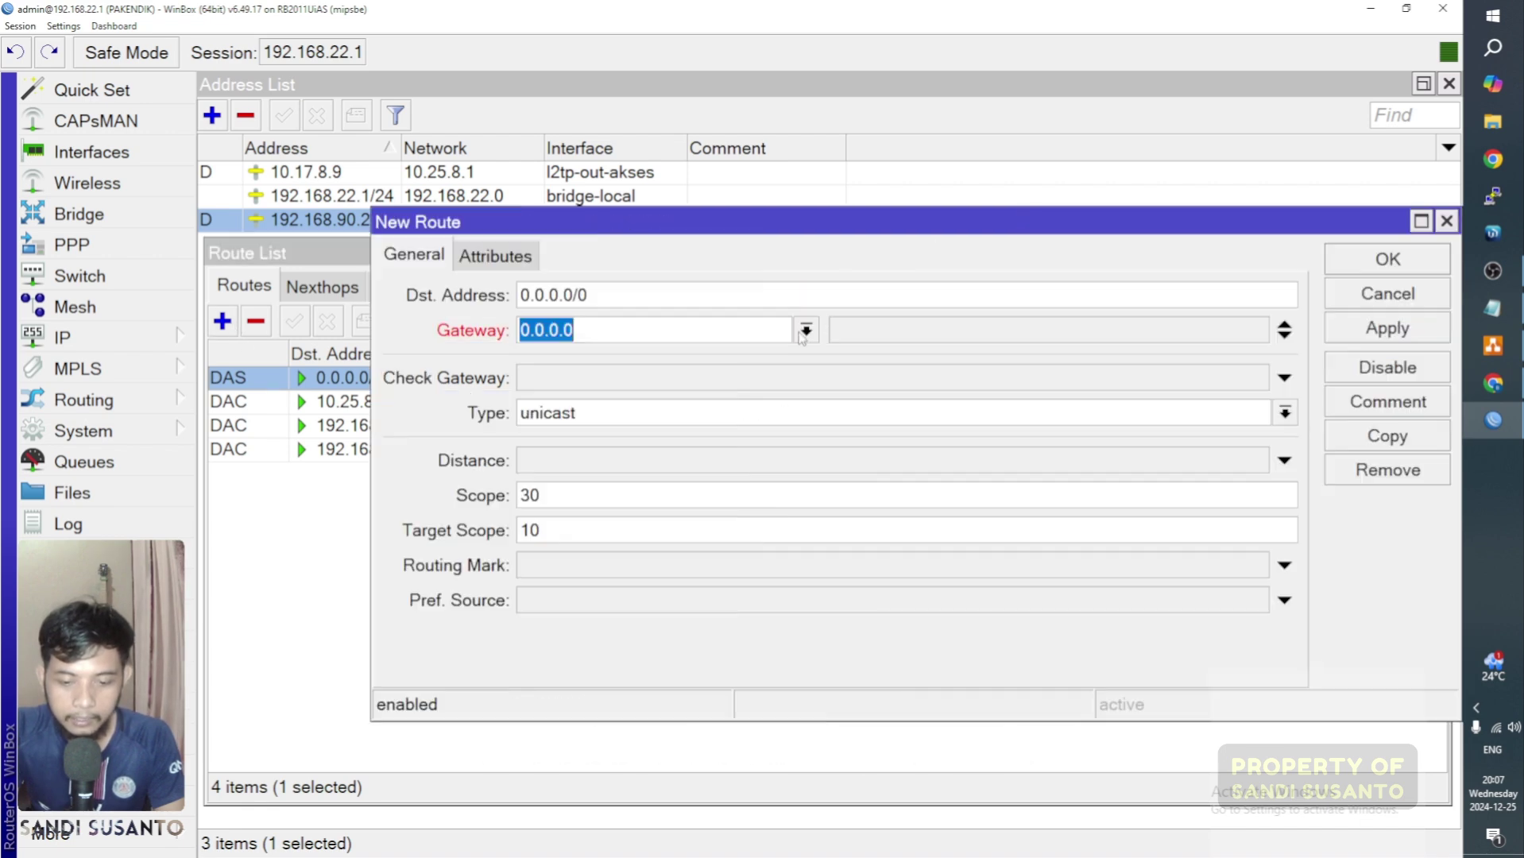
click(1422, 269)
click(1027, 461)
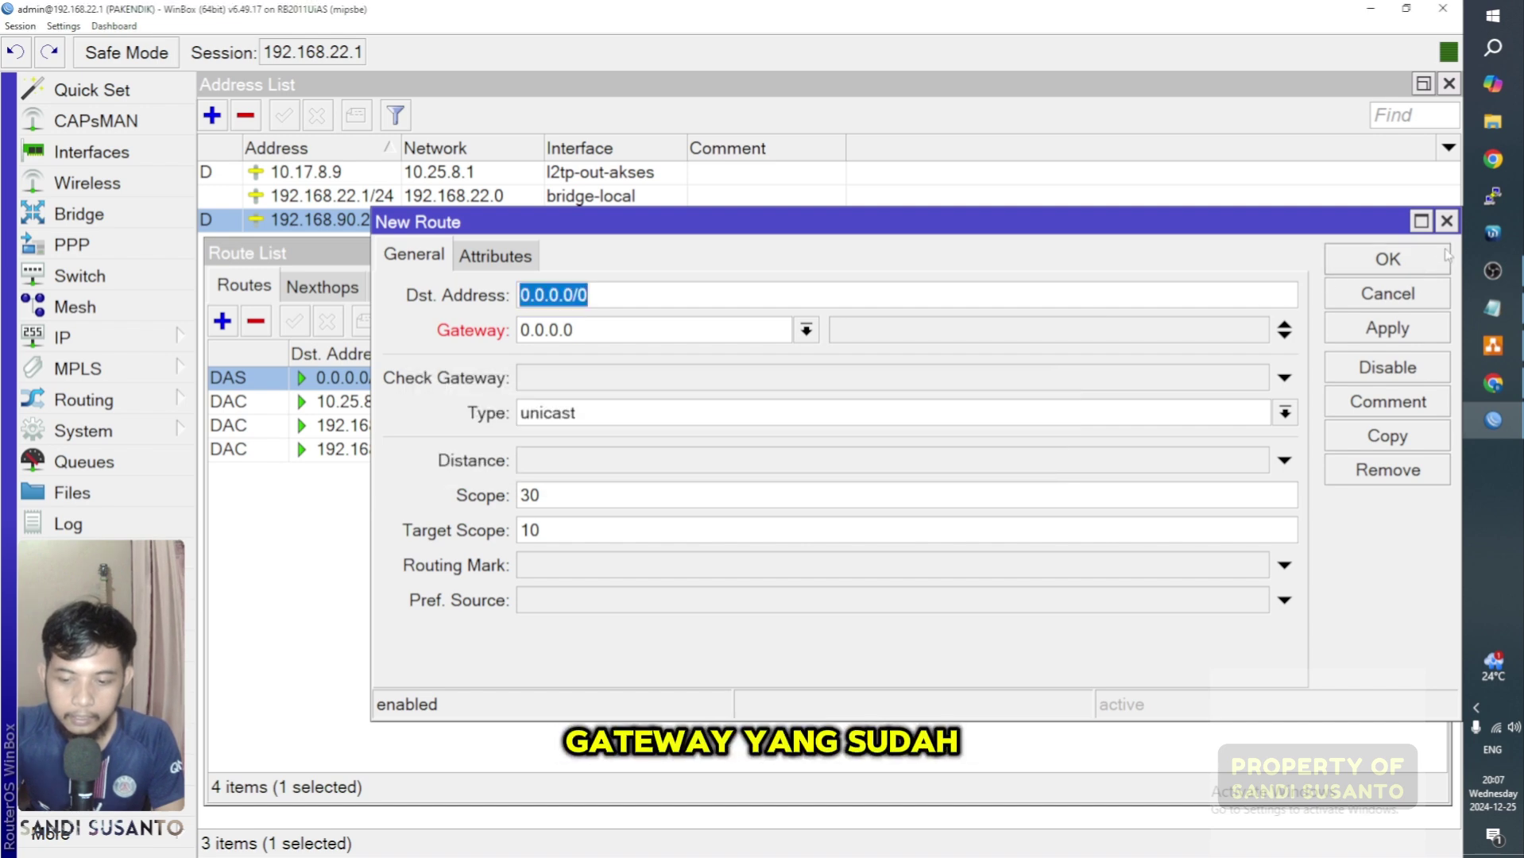
click(1447, 221)
click(1436, 253)
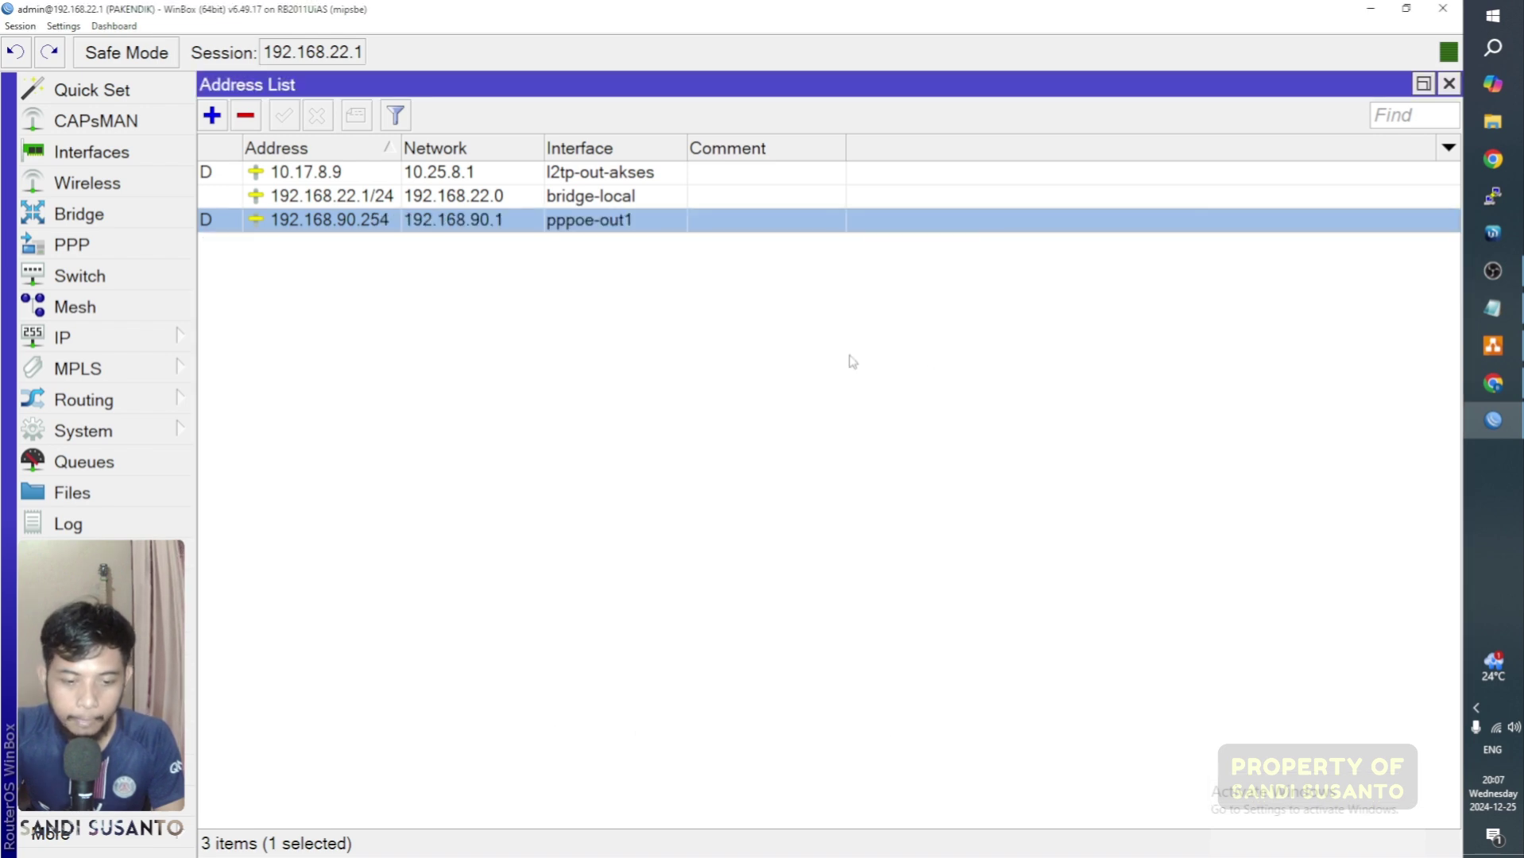
click(724, 324)
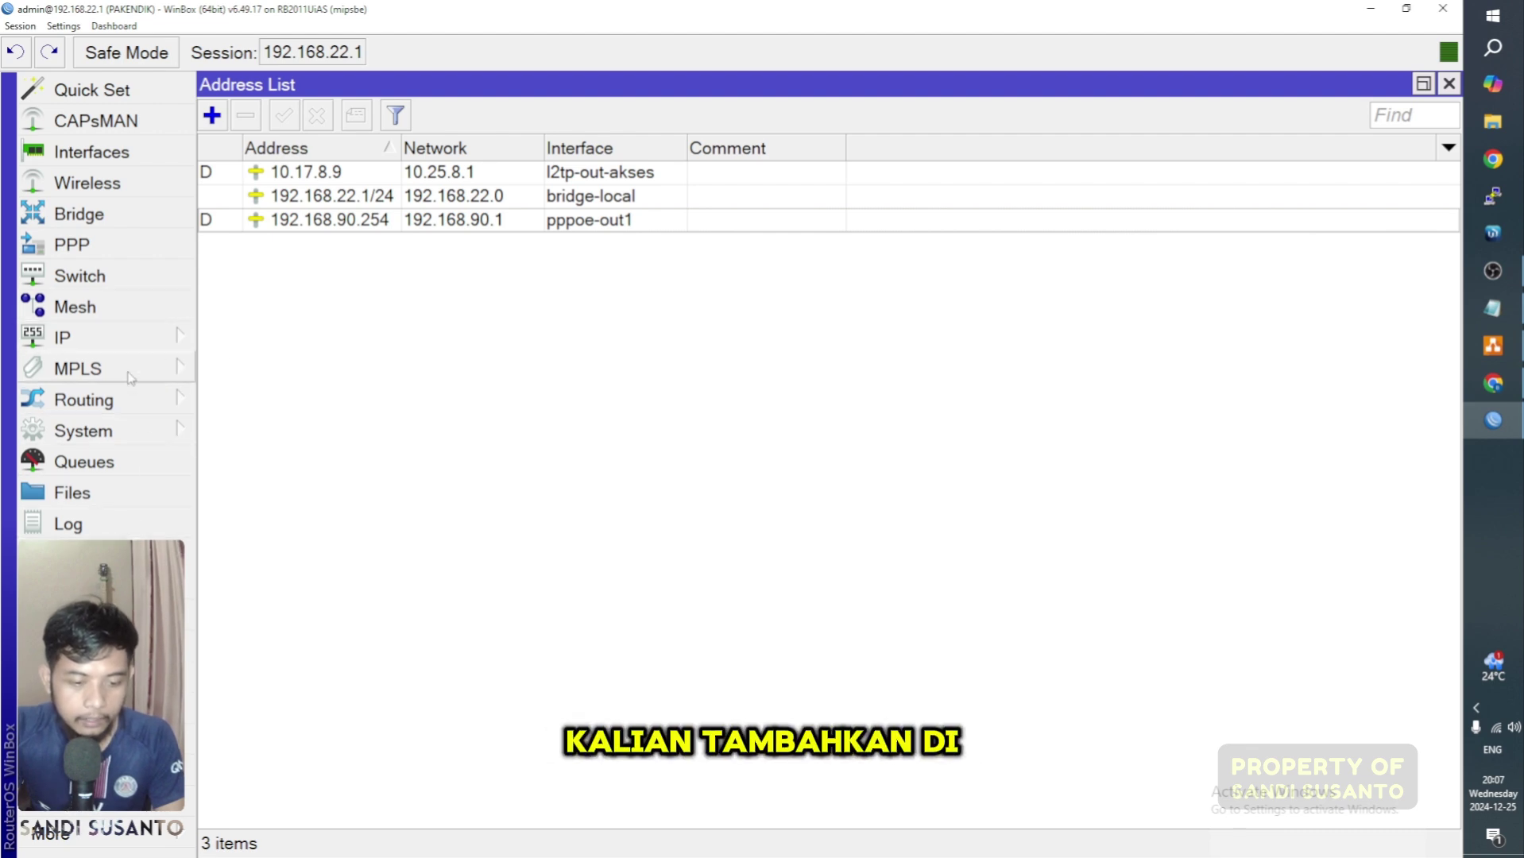
Step: Open the IP DNS settings and move the window toward the top-left
click(125, 340)
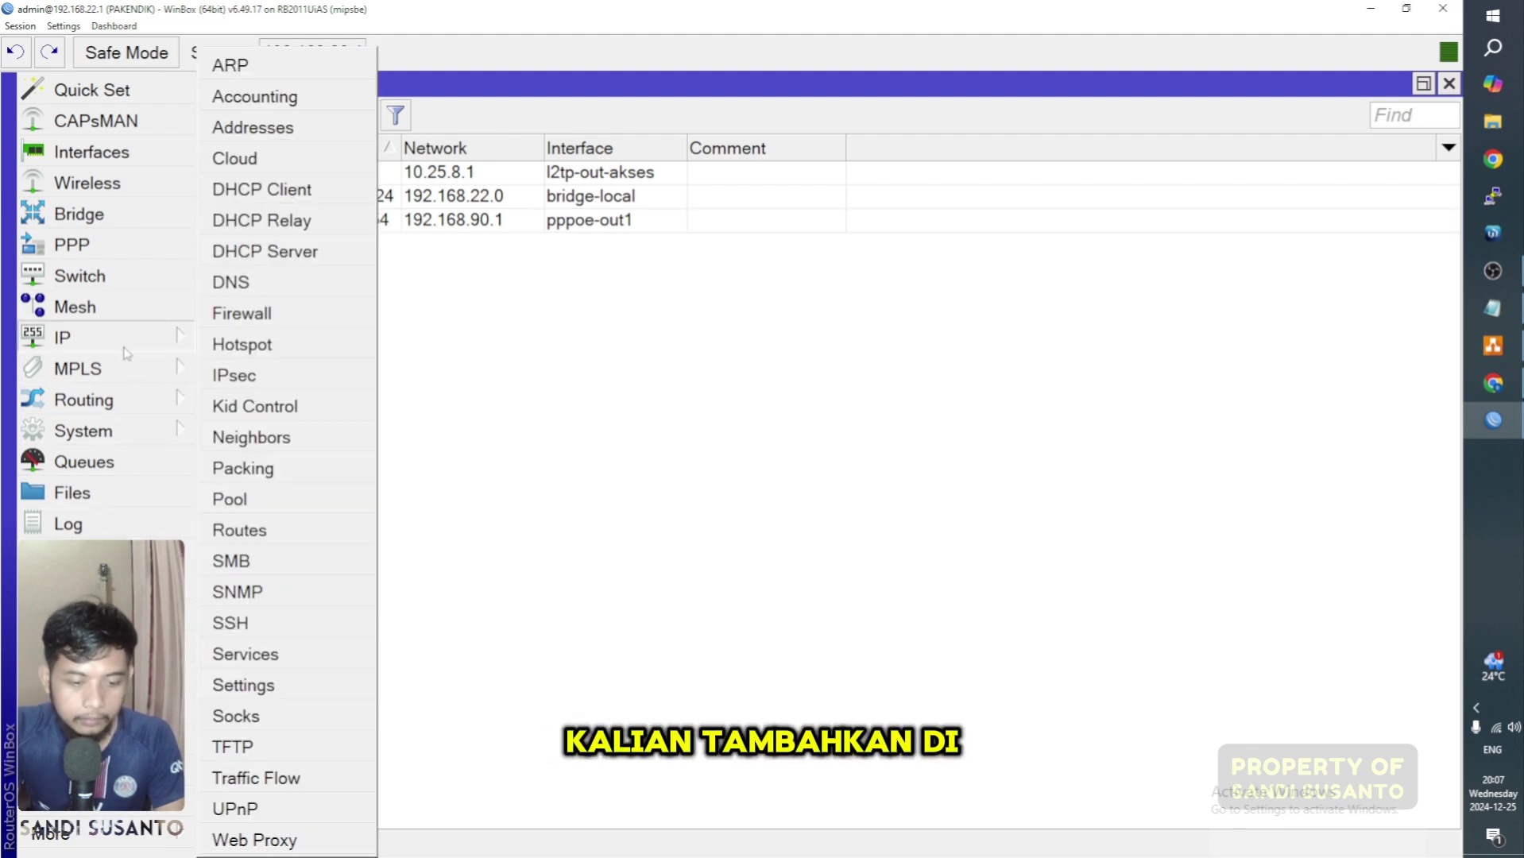
click(282, 285)
drag(775, 211, 479, 99)
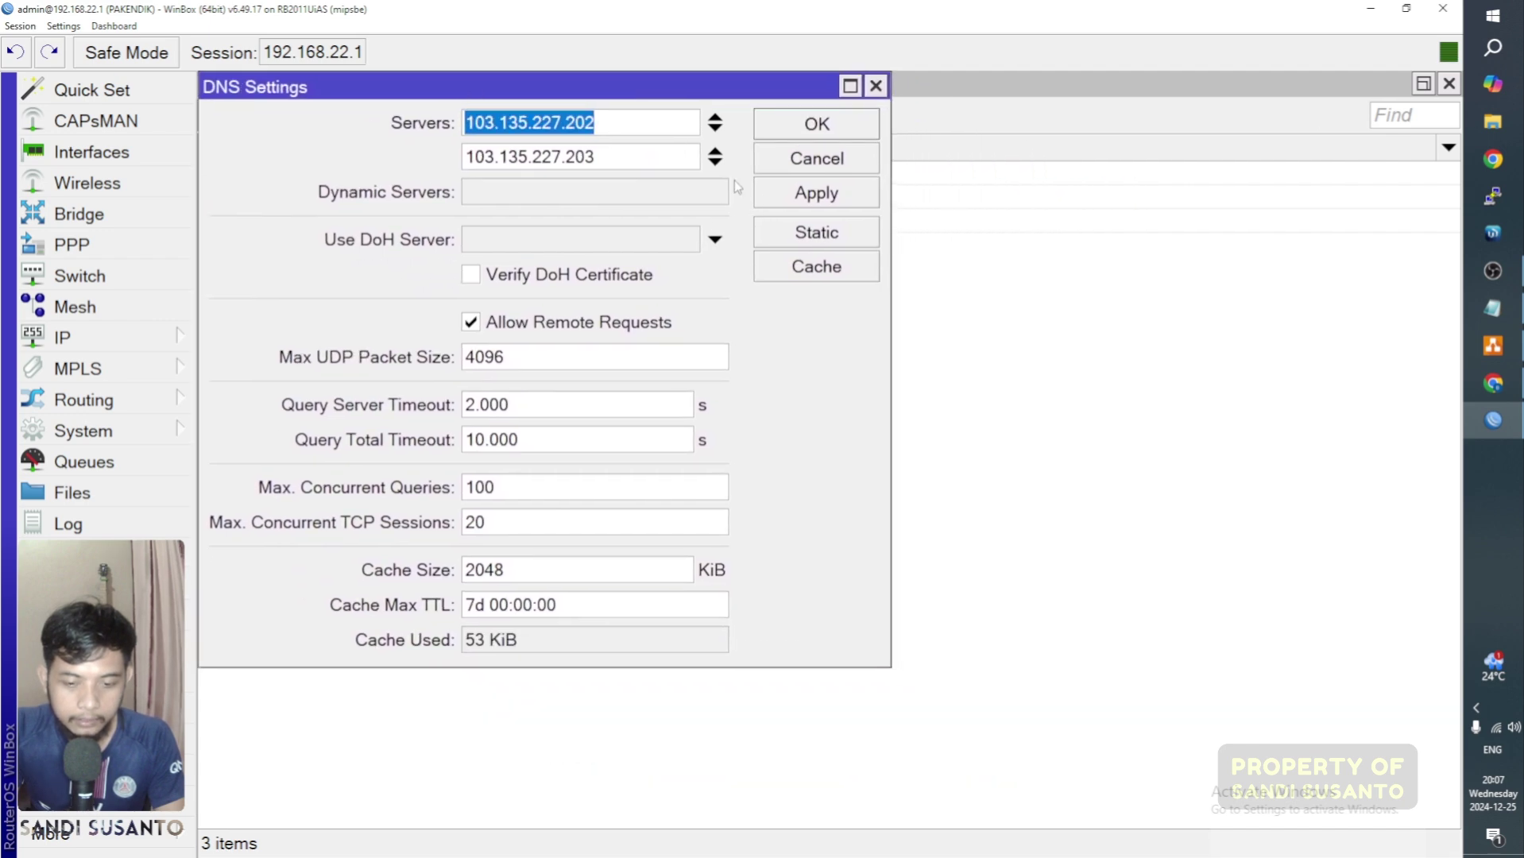
Step: Add 8.8.8.8 as the third DNS server after 103.135.227.202 and 103.135.227.203, and save
click(715, 162)
click(559, 189)
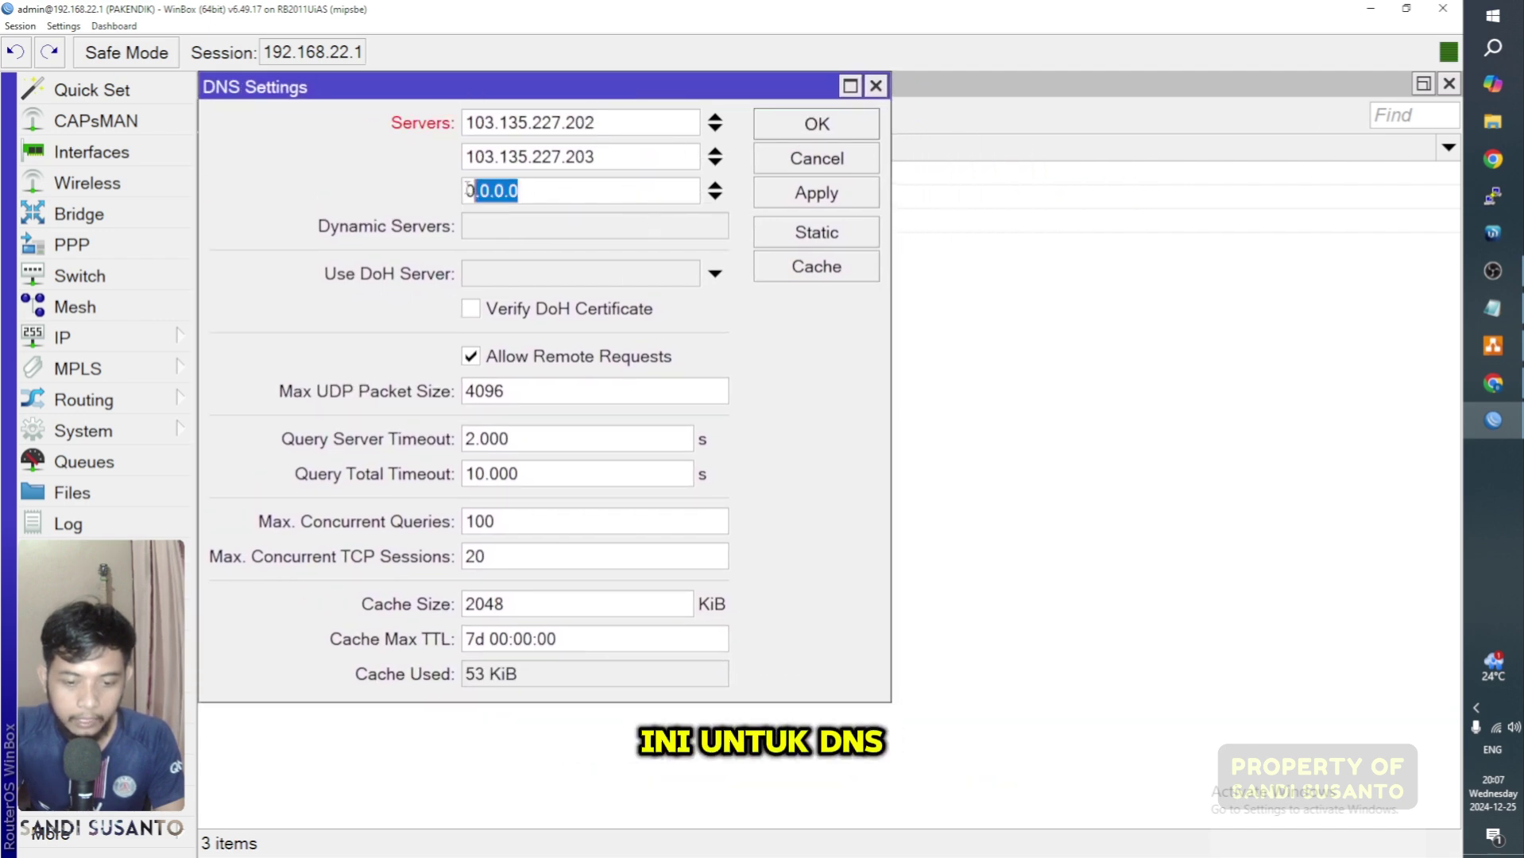
double_click(559, 189)
click(577, 198)
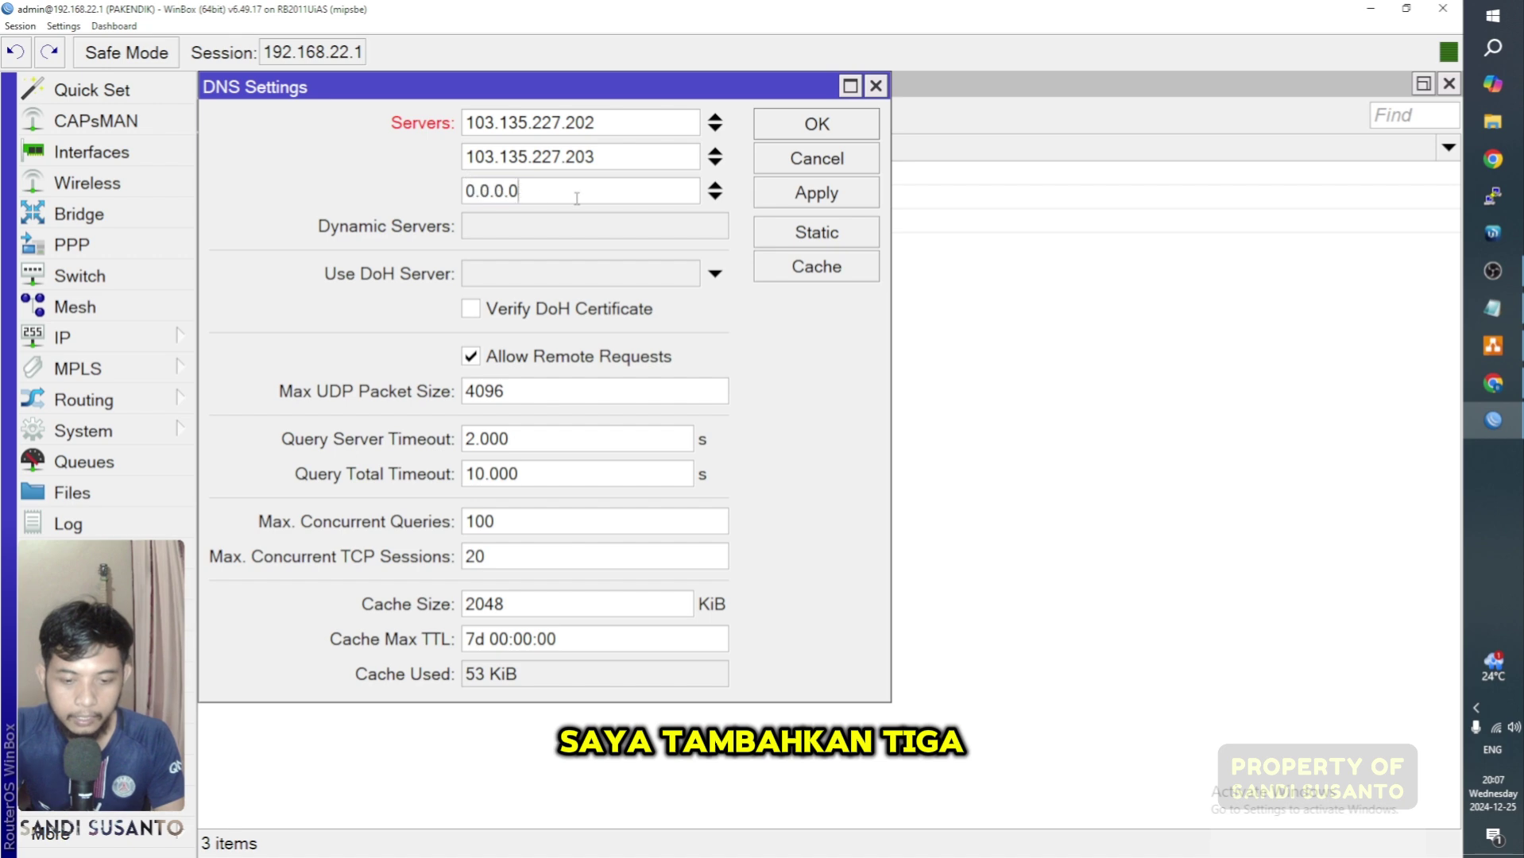
key(BackSpace)
key(BackSpace)
key(BackSpace)
key(BackSpace)
key(BackSpace)
key(BackSpace)
key(BackSpace)
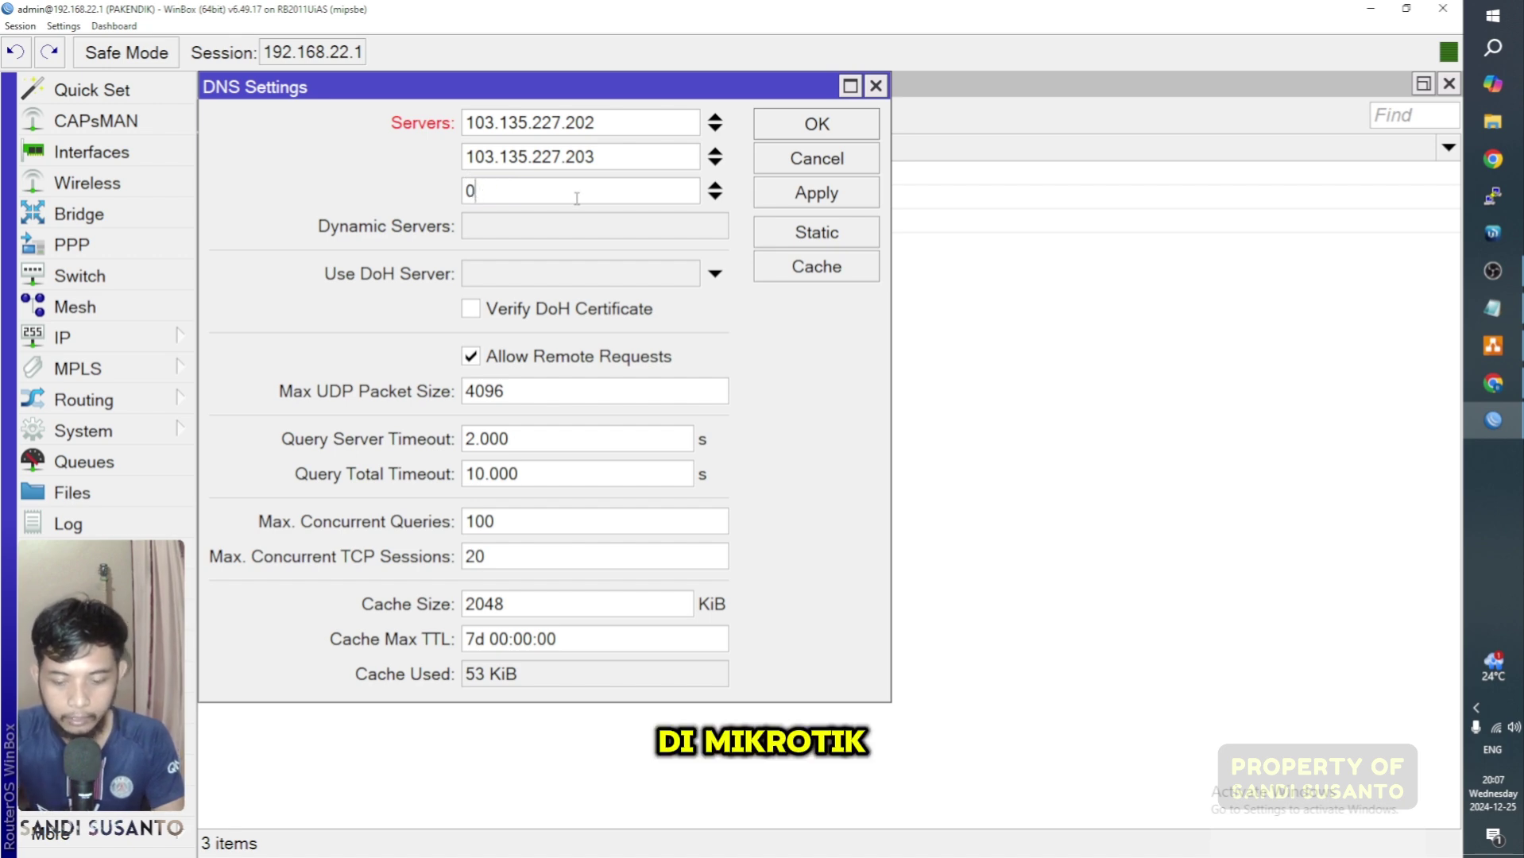
text(8.8.8.8)
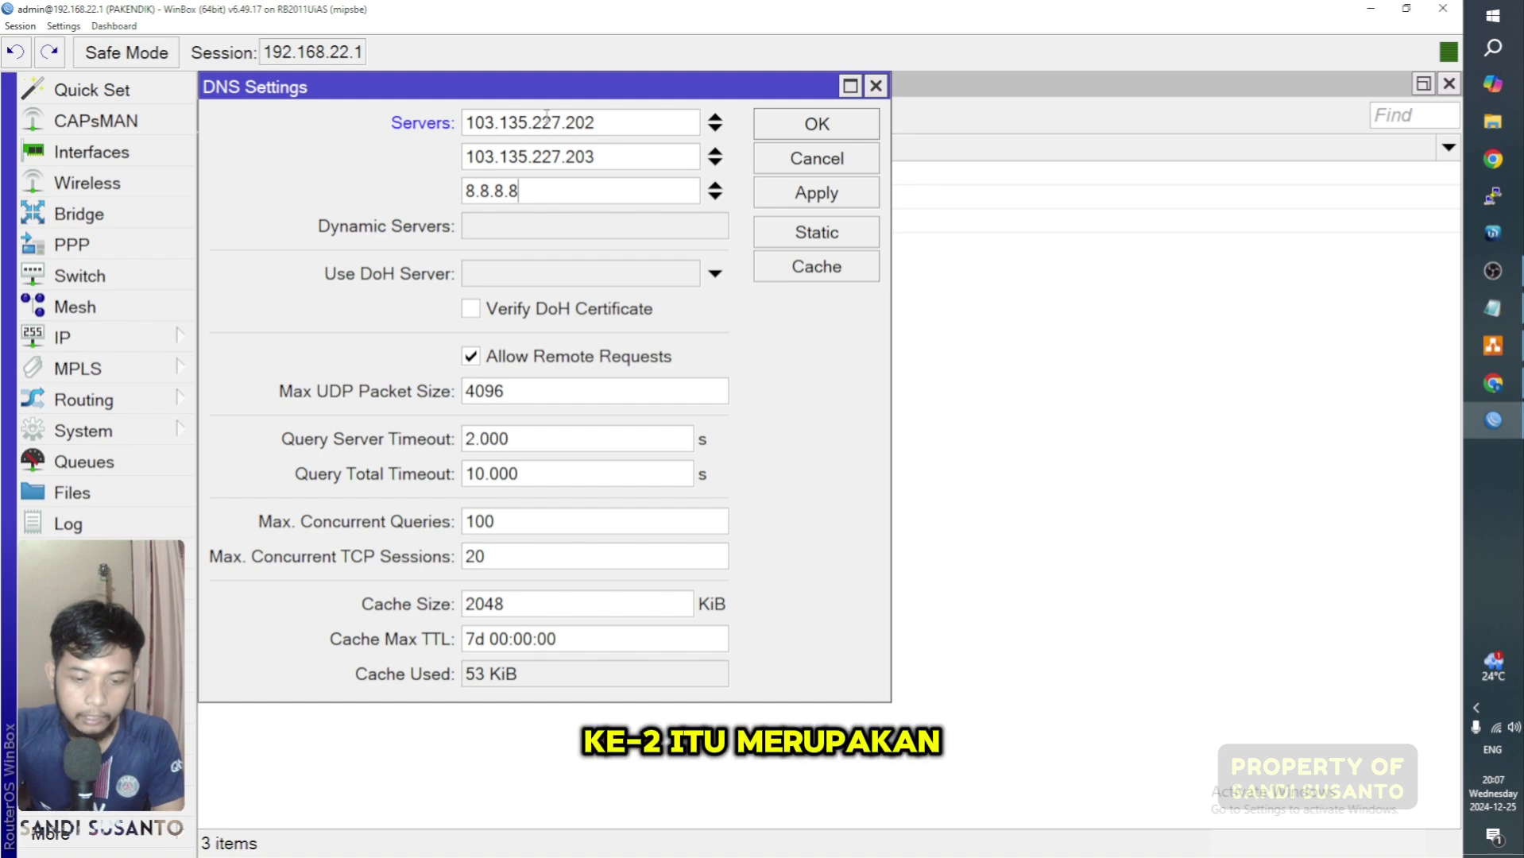
drag(596, 123, 473, 126)
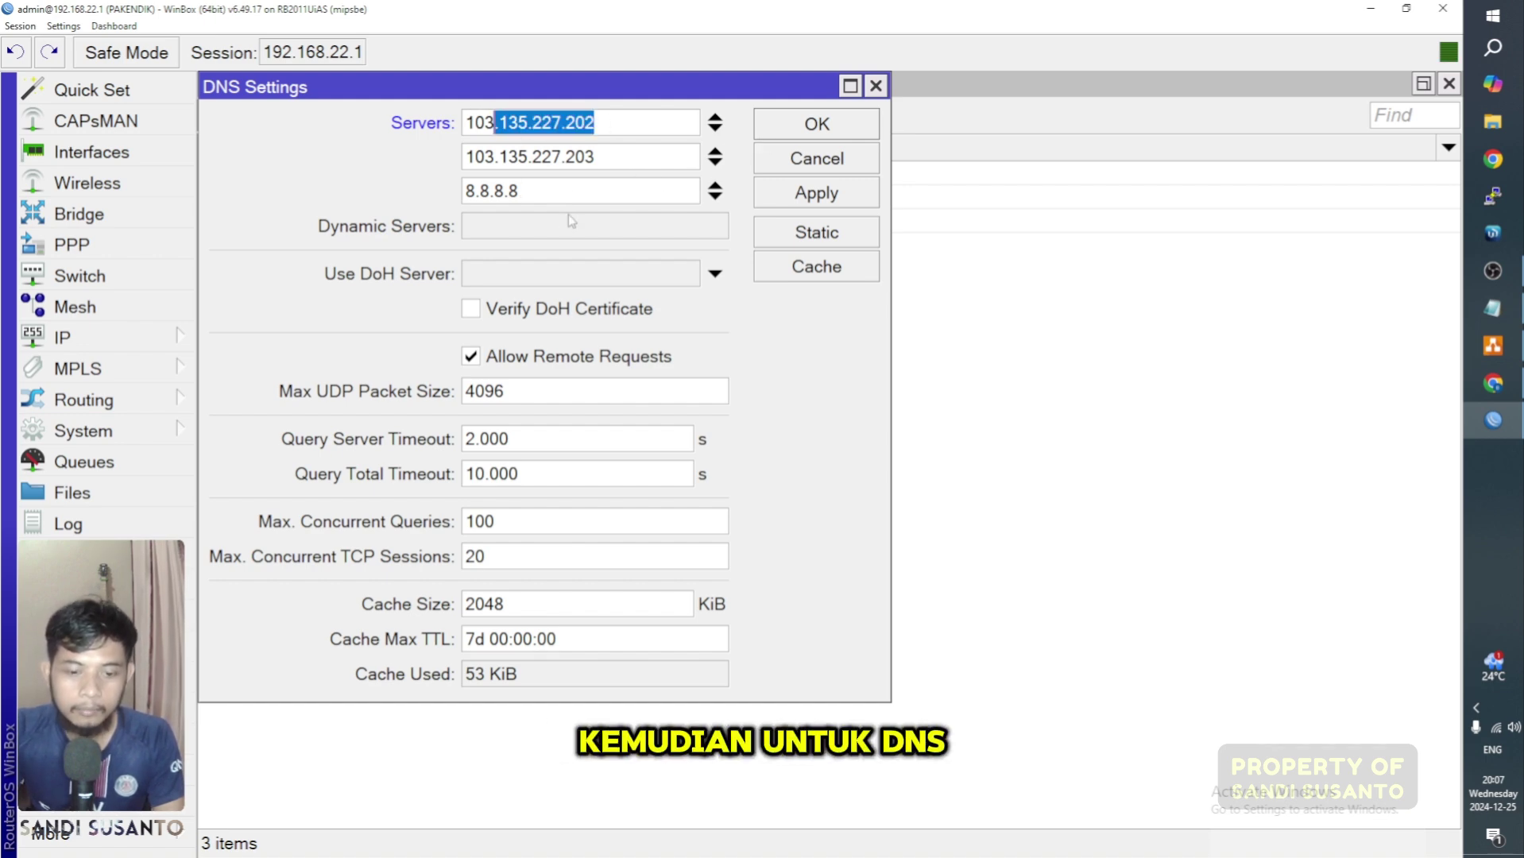
drag(542, 195, 437, 187)
click(842, 125)
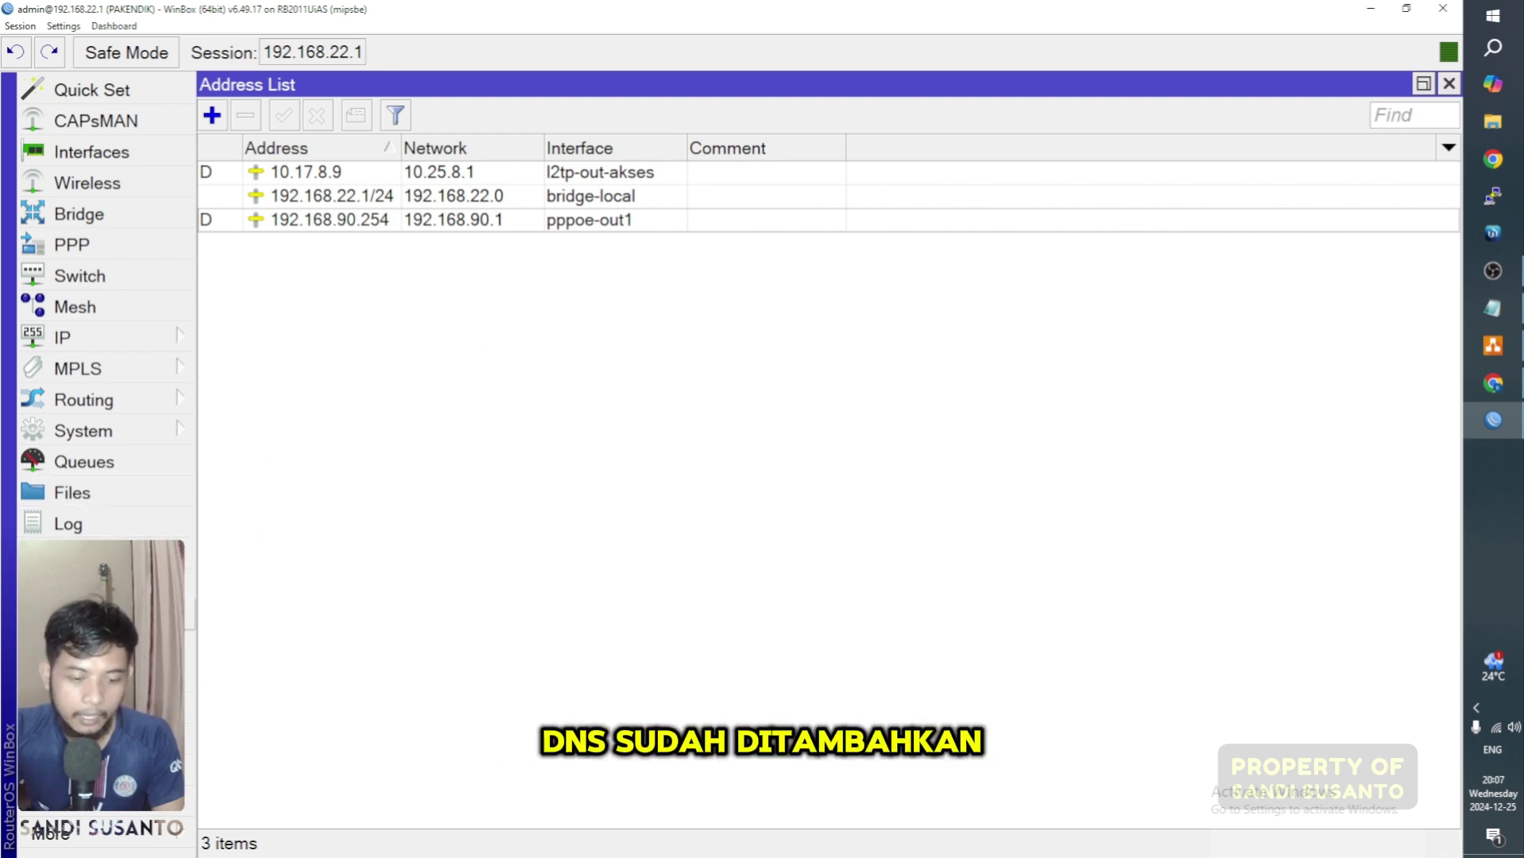
click(96, 617)
Step: Resize the router terminal to a wide window, briefly checking the requirements notes
click(581, 86)
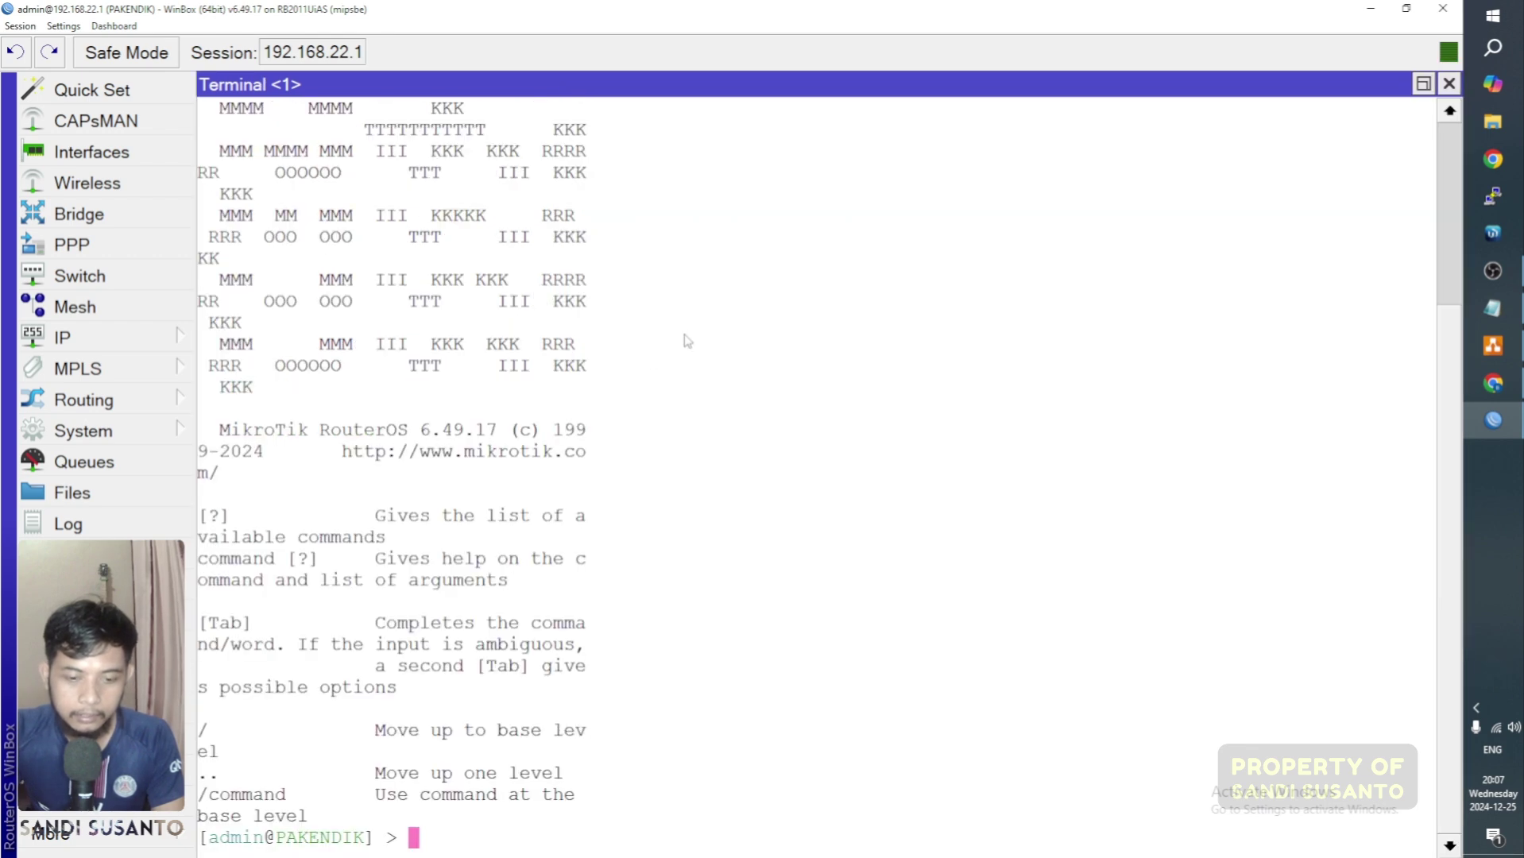
click(1423, 84)
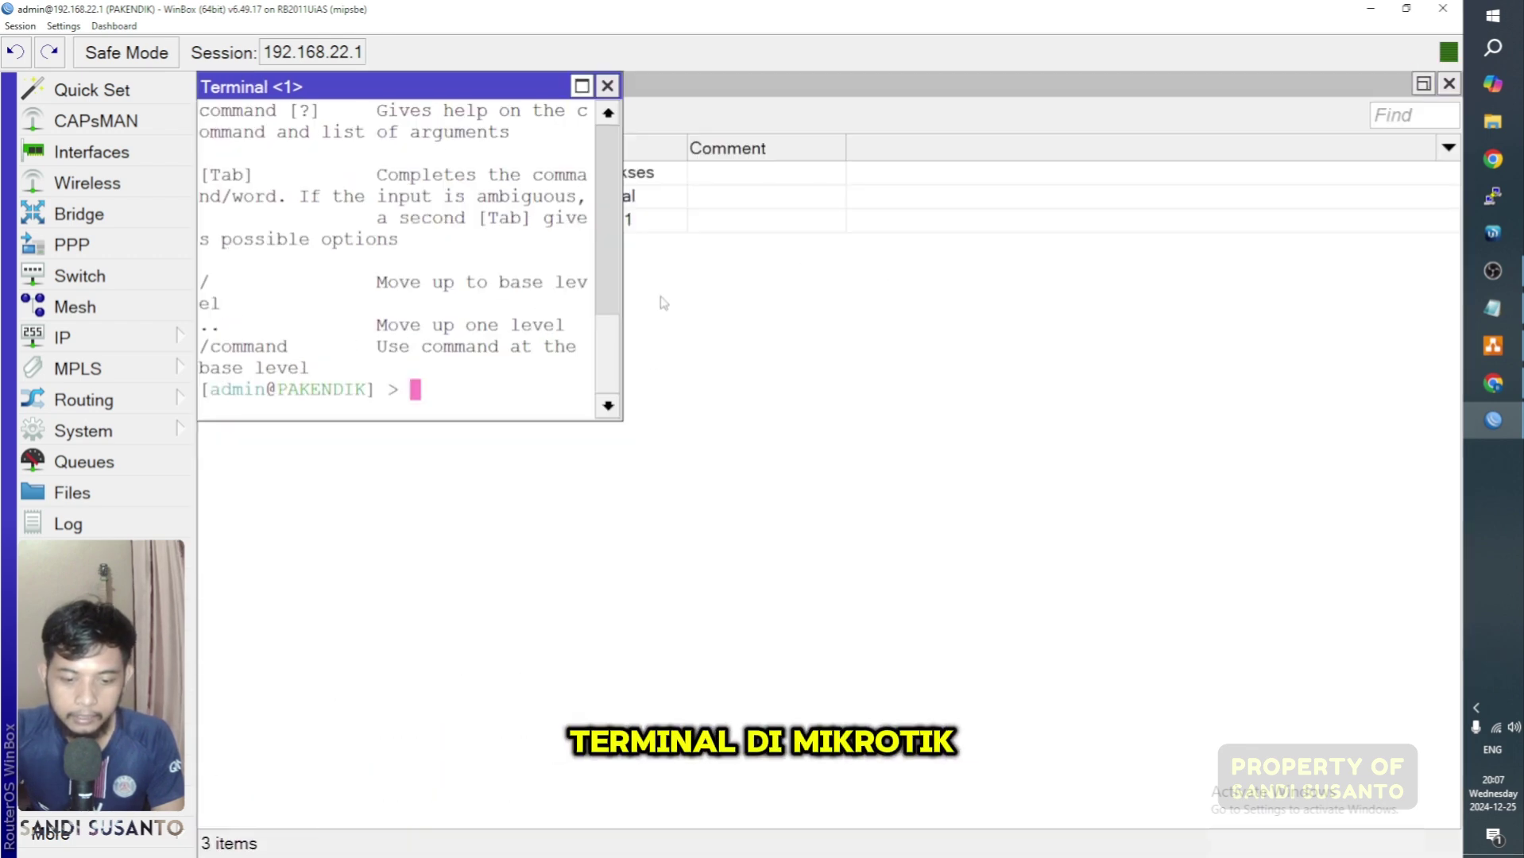
drag(619, 269, 1383, 310)
click(1492, 309)
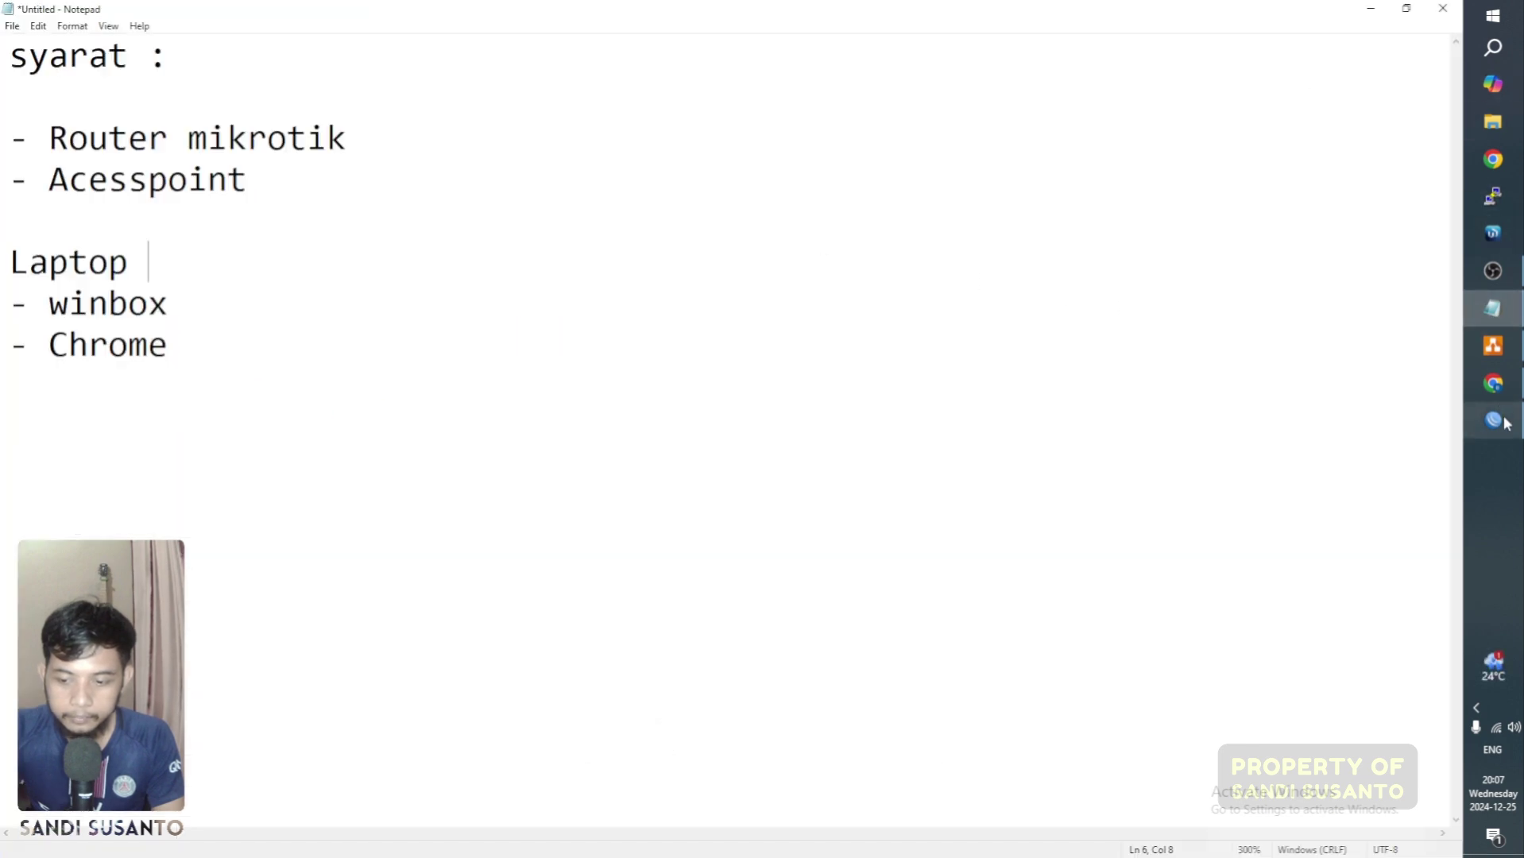
click(1493, 419)
Step: Ping google.com twice from the terminal, getting replies with 0% packet loss
text(pi)
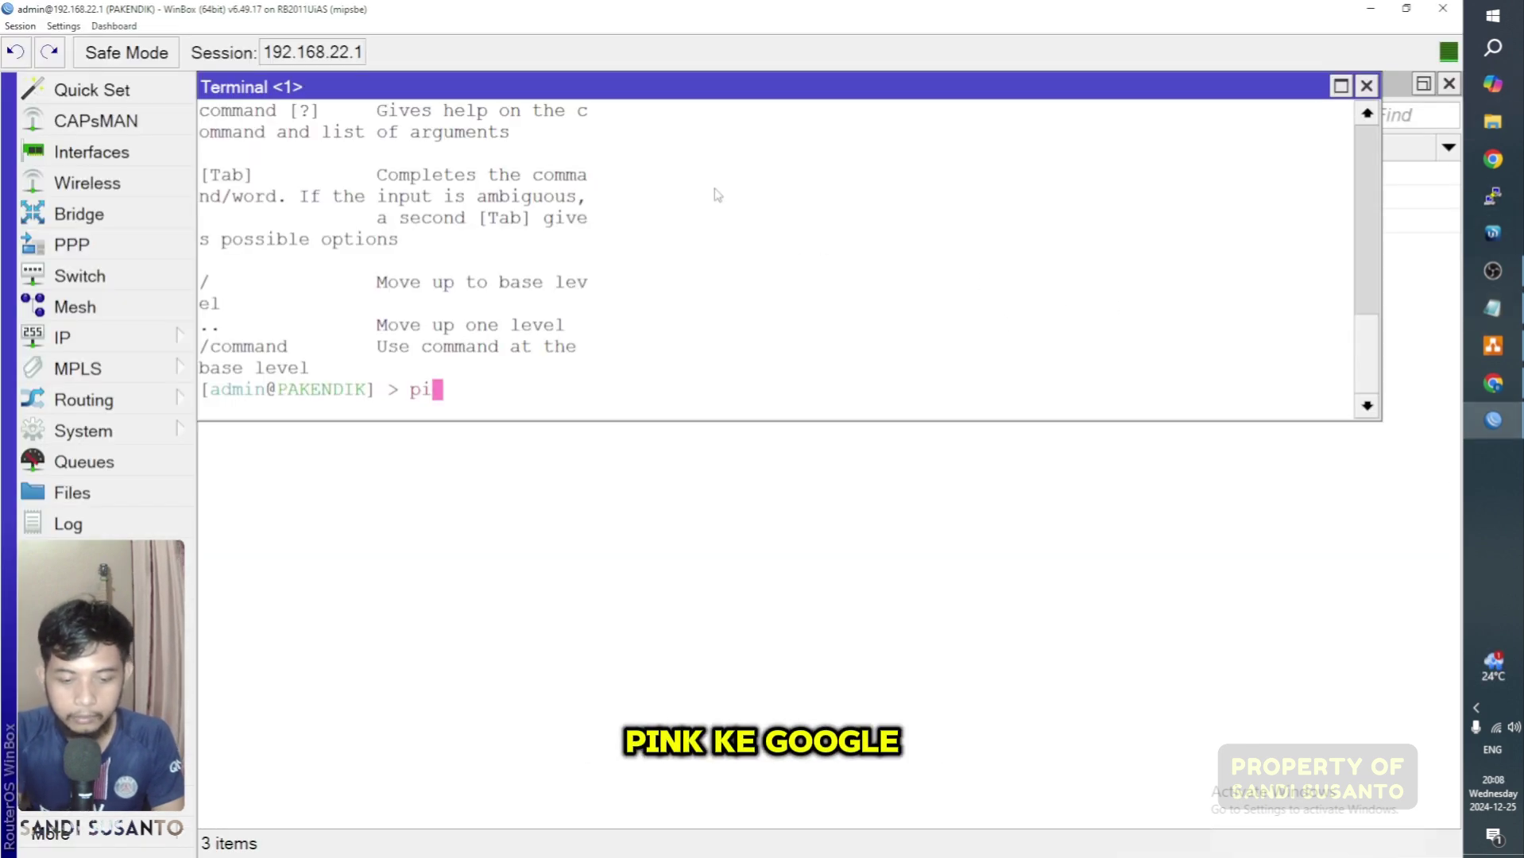
text(ng google.com)
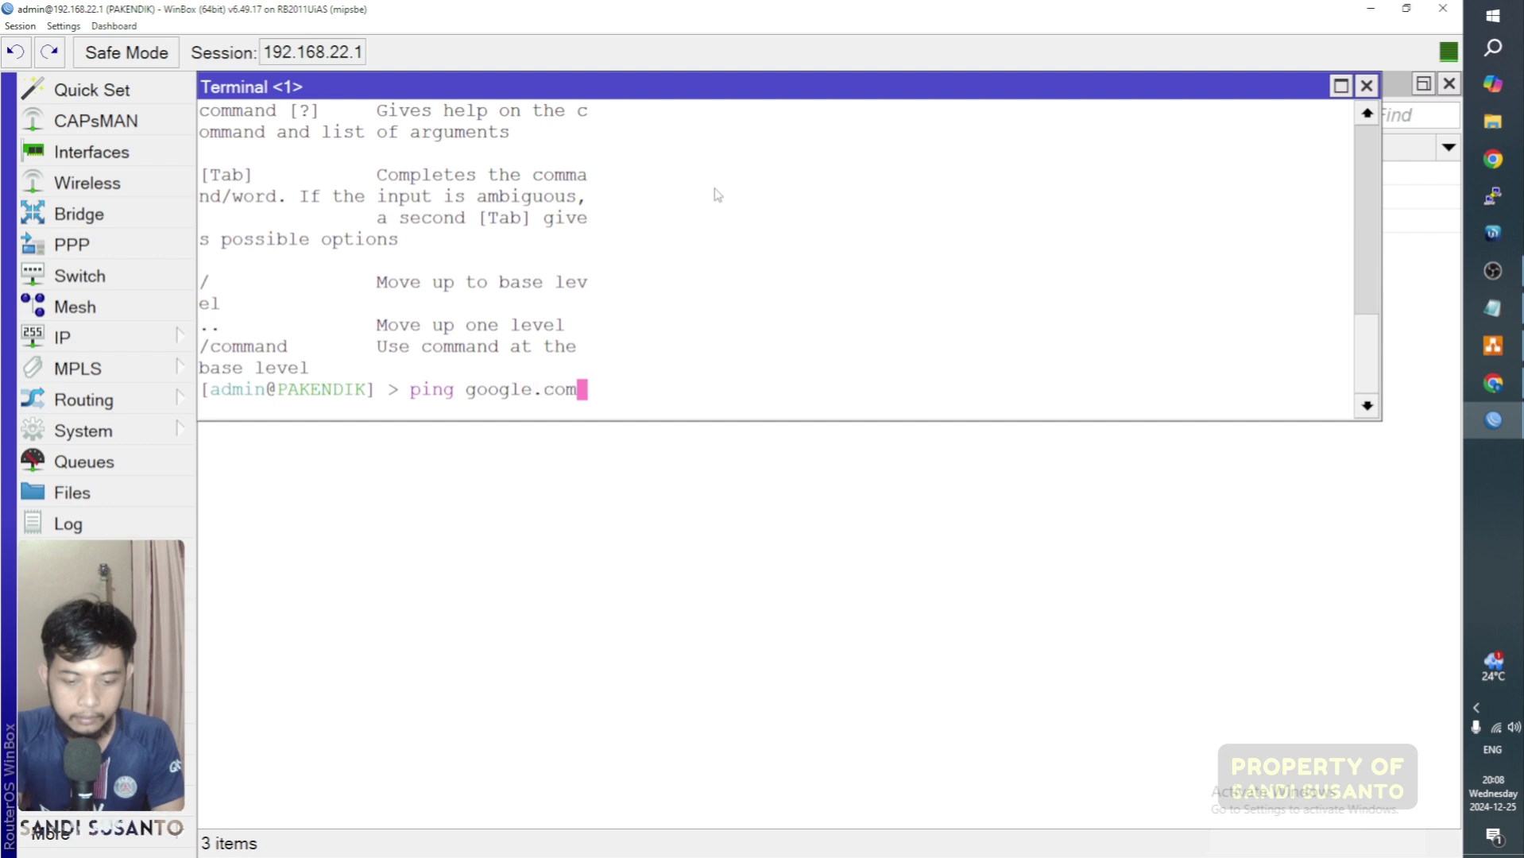
key(Return)
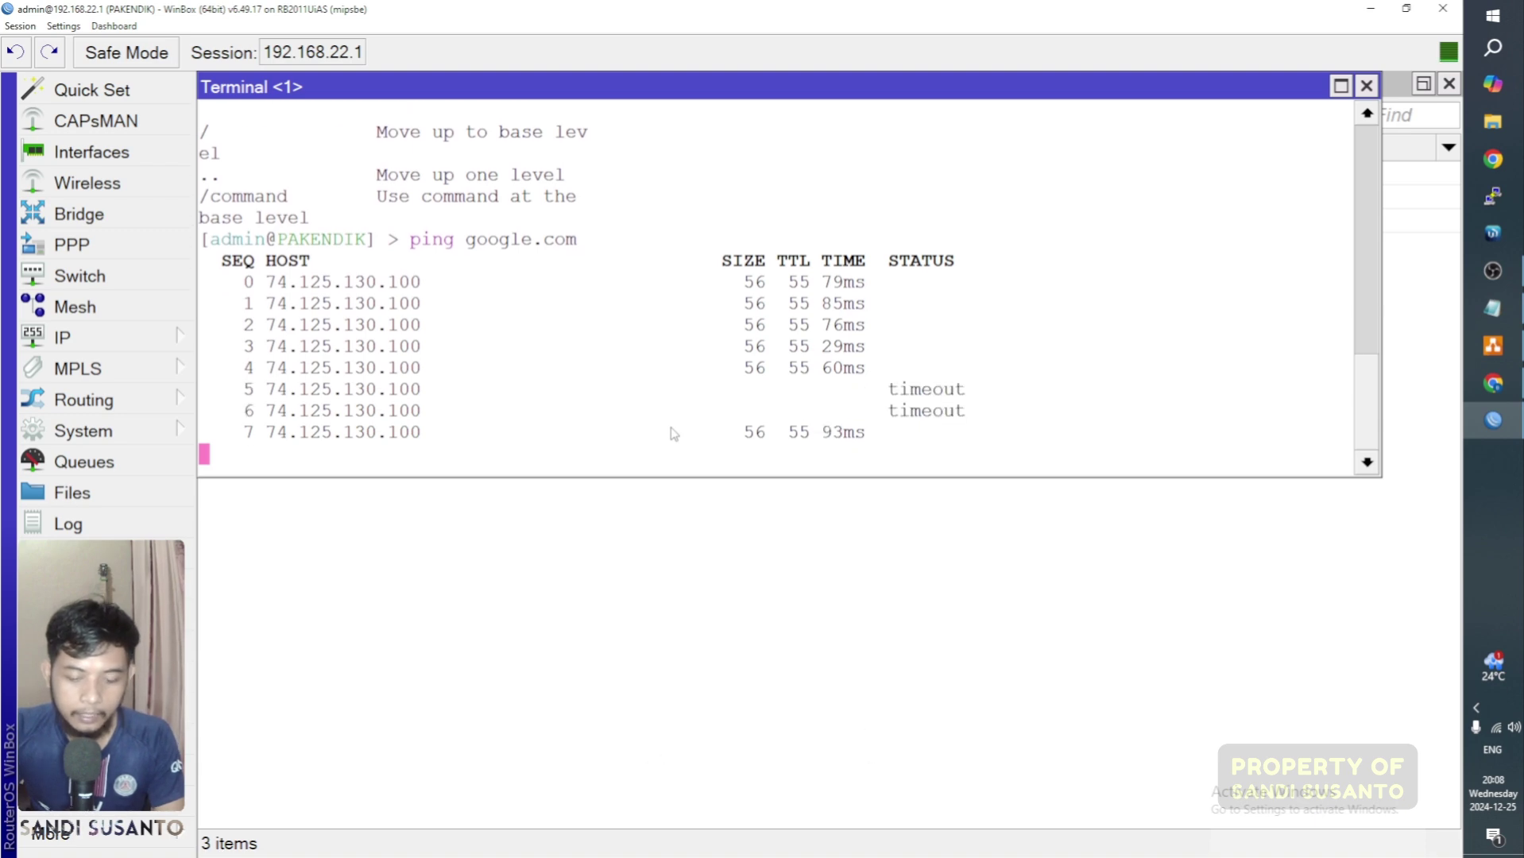
key(ctrl+c)
key(Up)
key(Return)
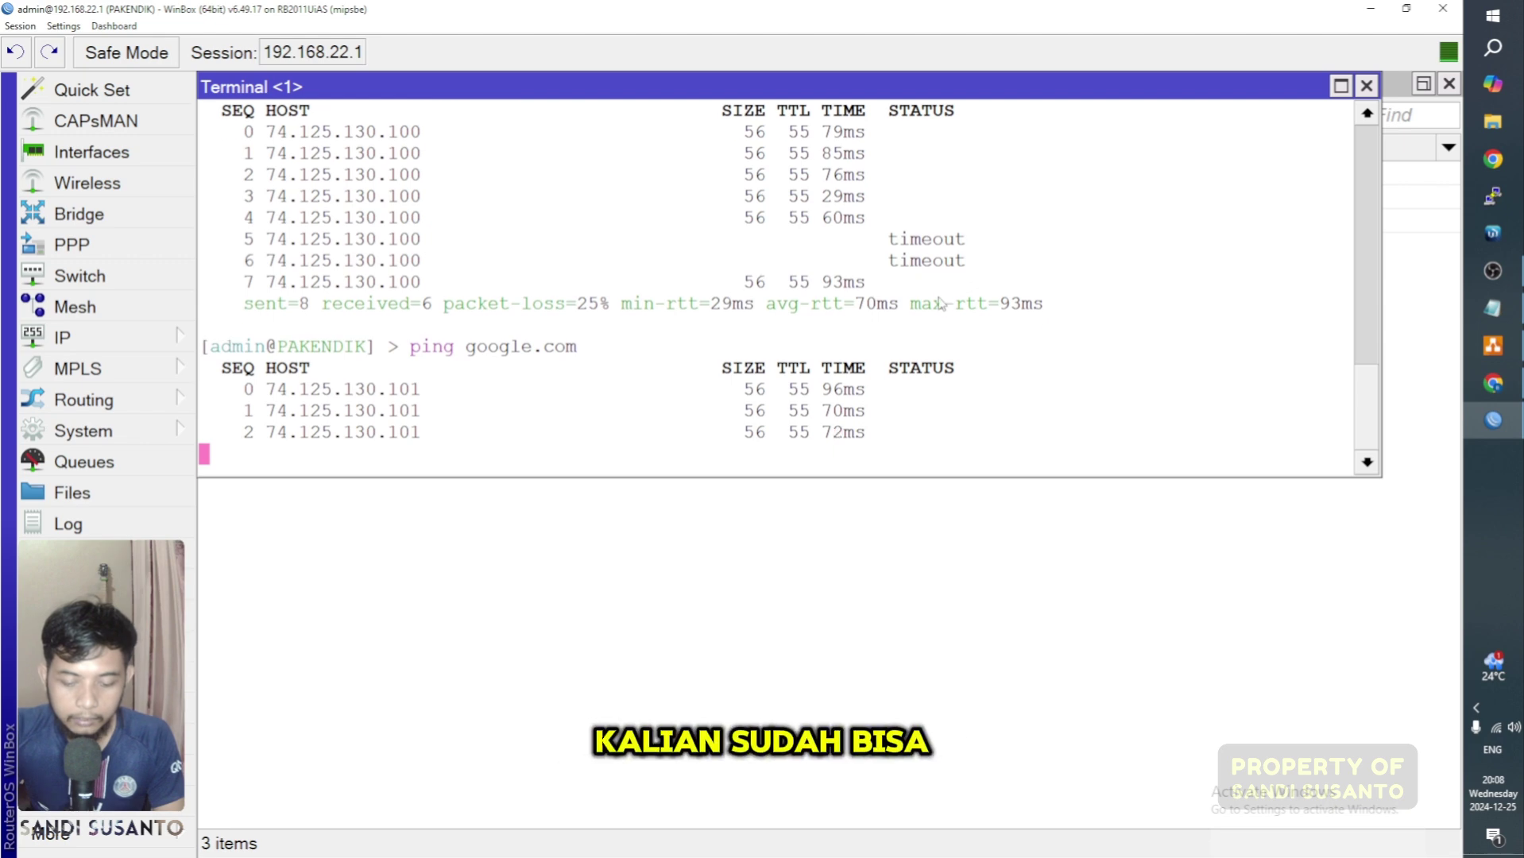
key(ctrl+c)
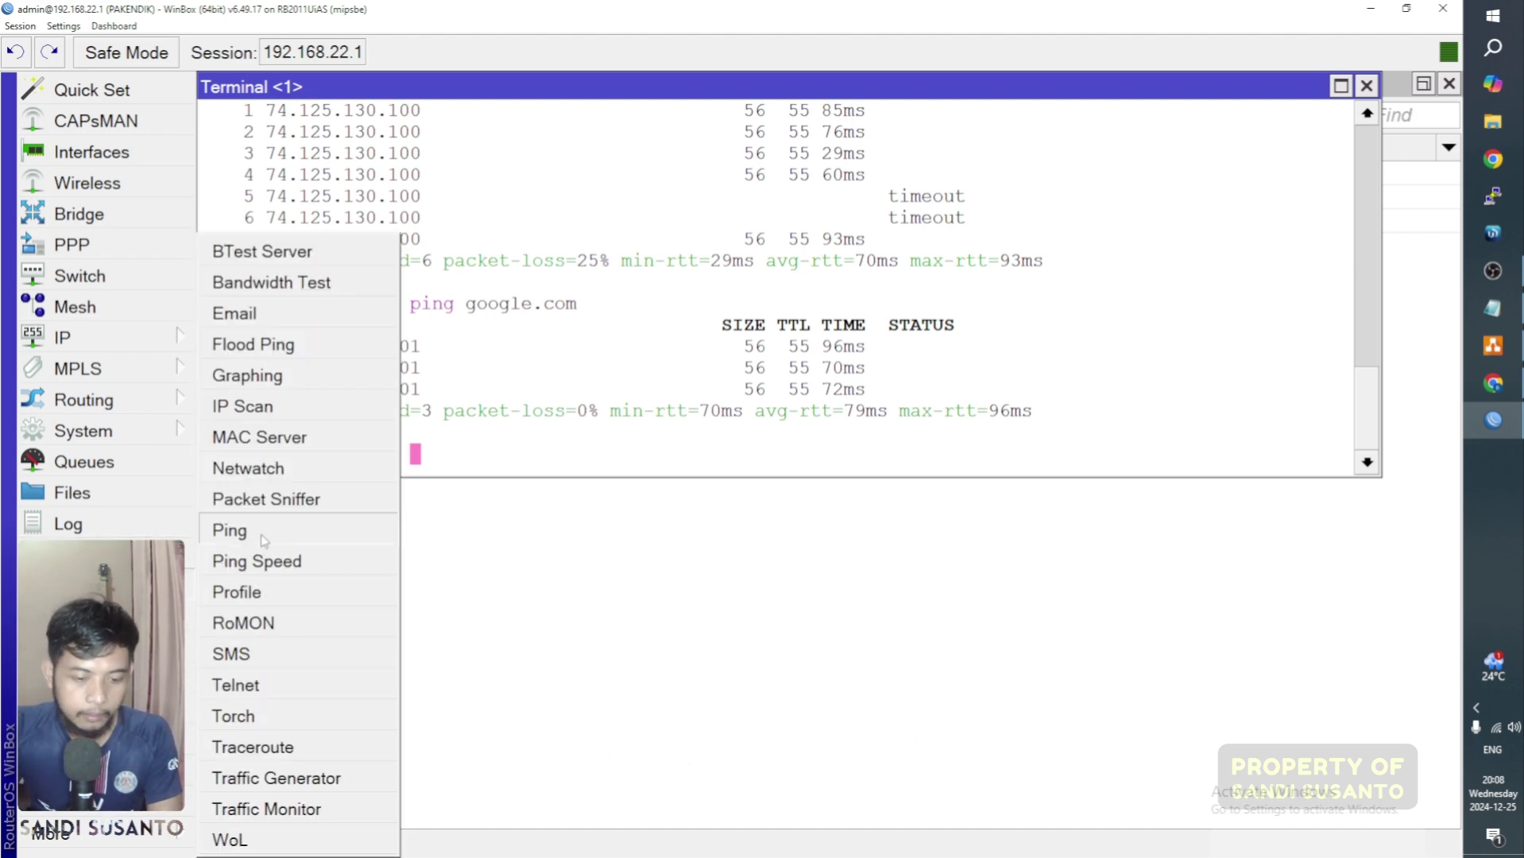
Step: Ping google.com with the graphical Ping tool and inspect the replies
click(230, 530)
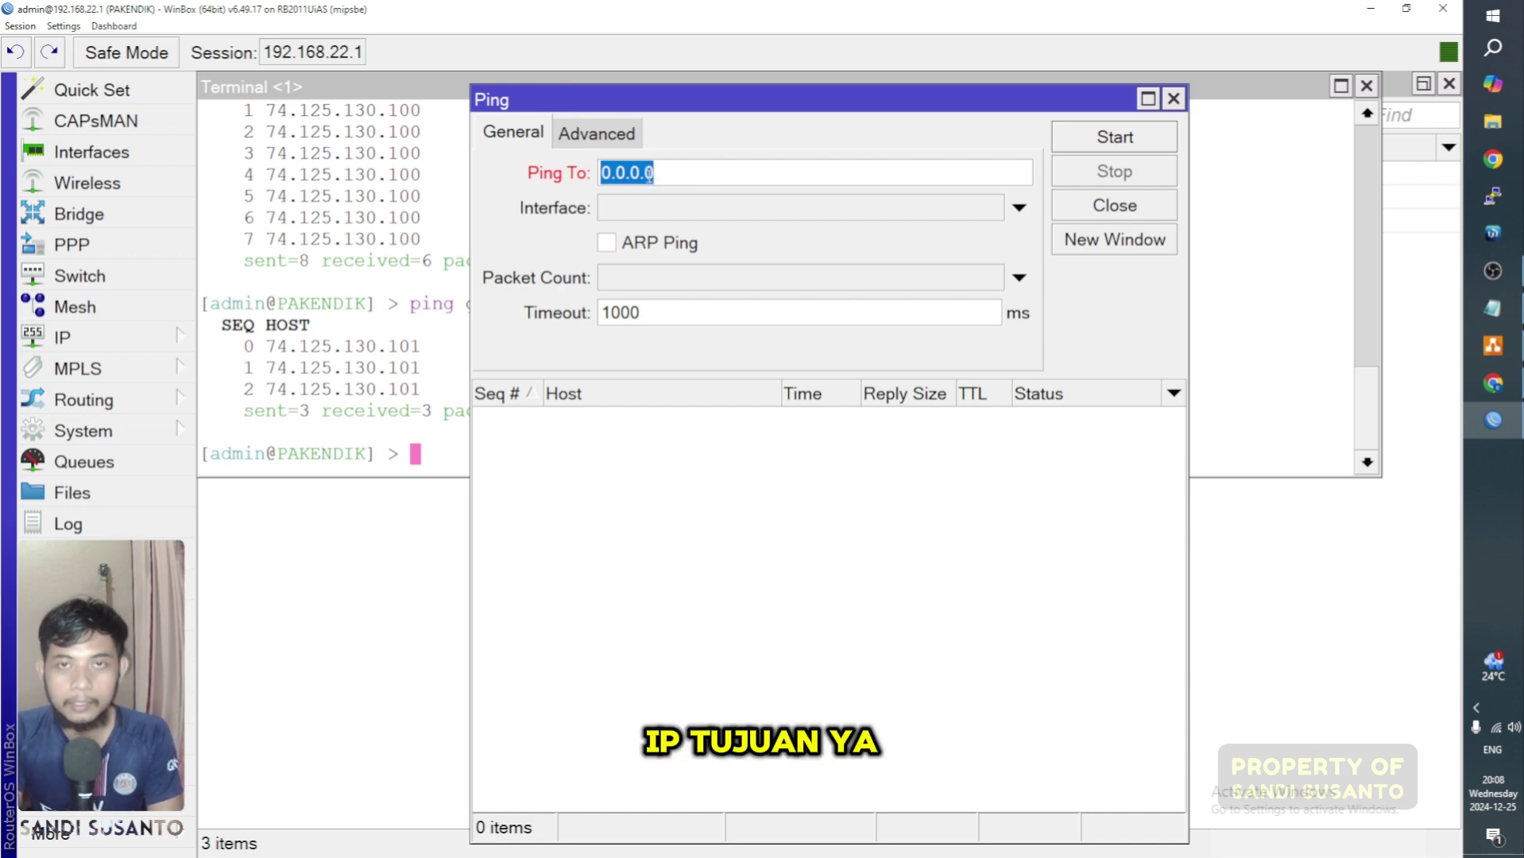
text(google.com)
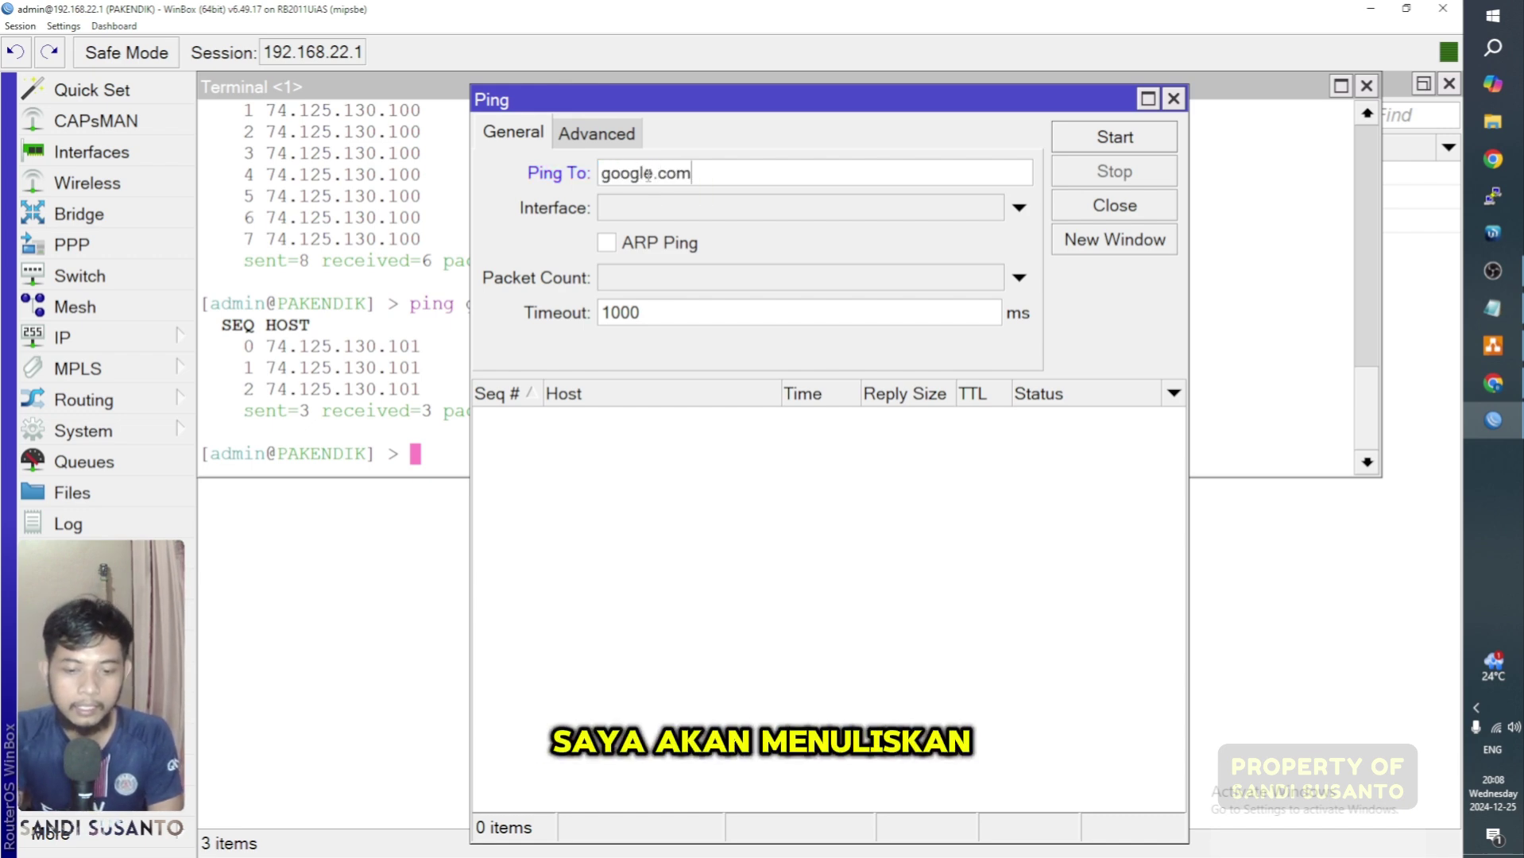
key(Return)
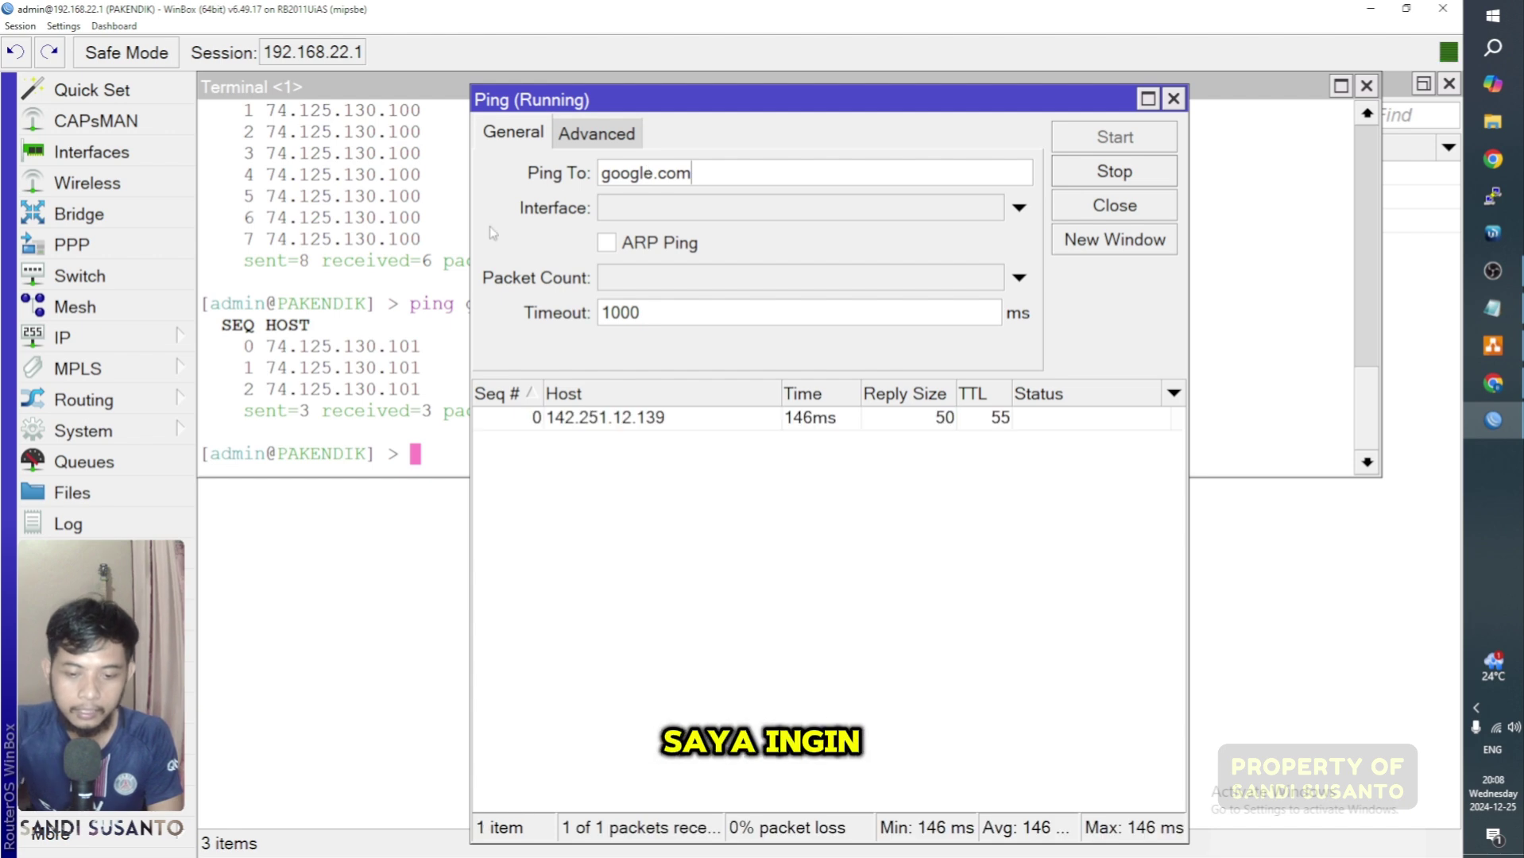
drag(761, 108, 528, 96)
click(486, 452)
click(476, 492)
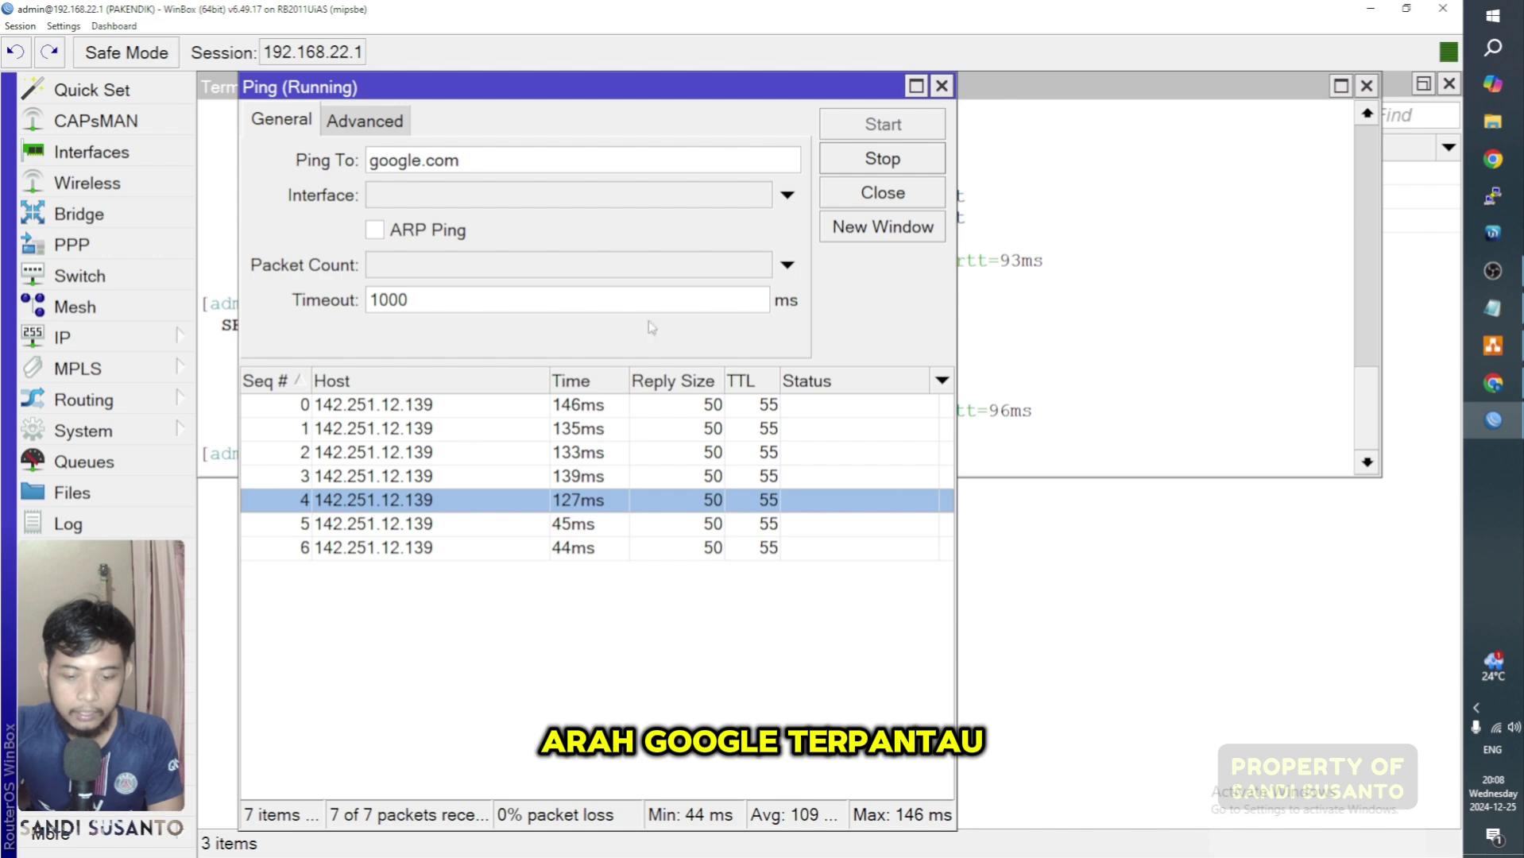
Step: Close the Ping, Terminal and Address List windows to empty the workspace
click(942, 86)
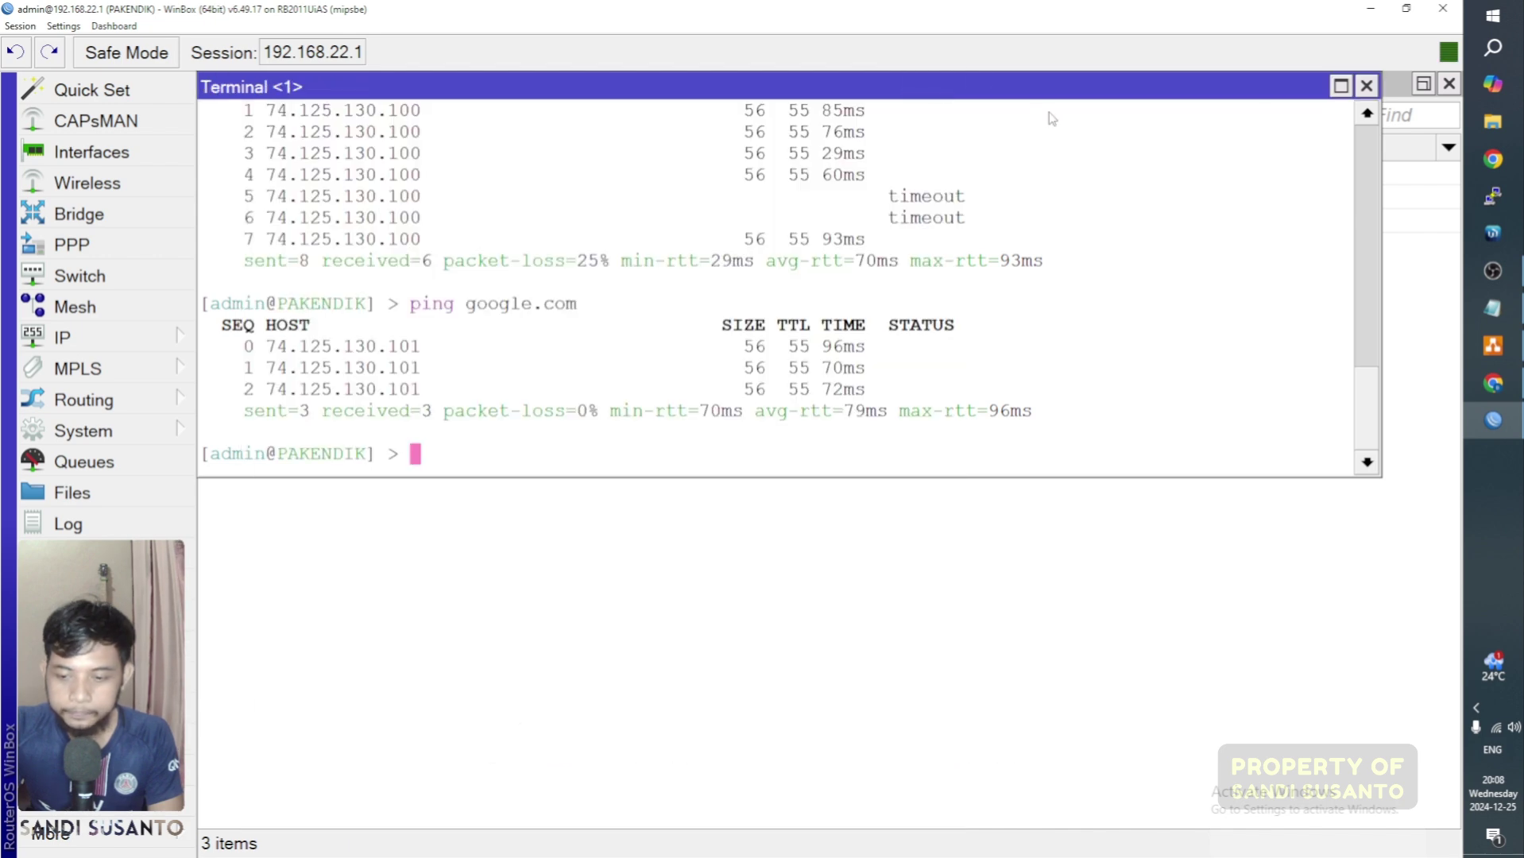
click(1366, 86)
click(1450, 83)
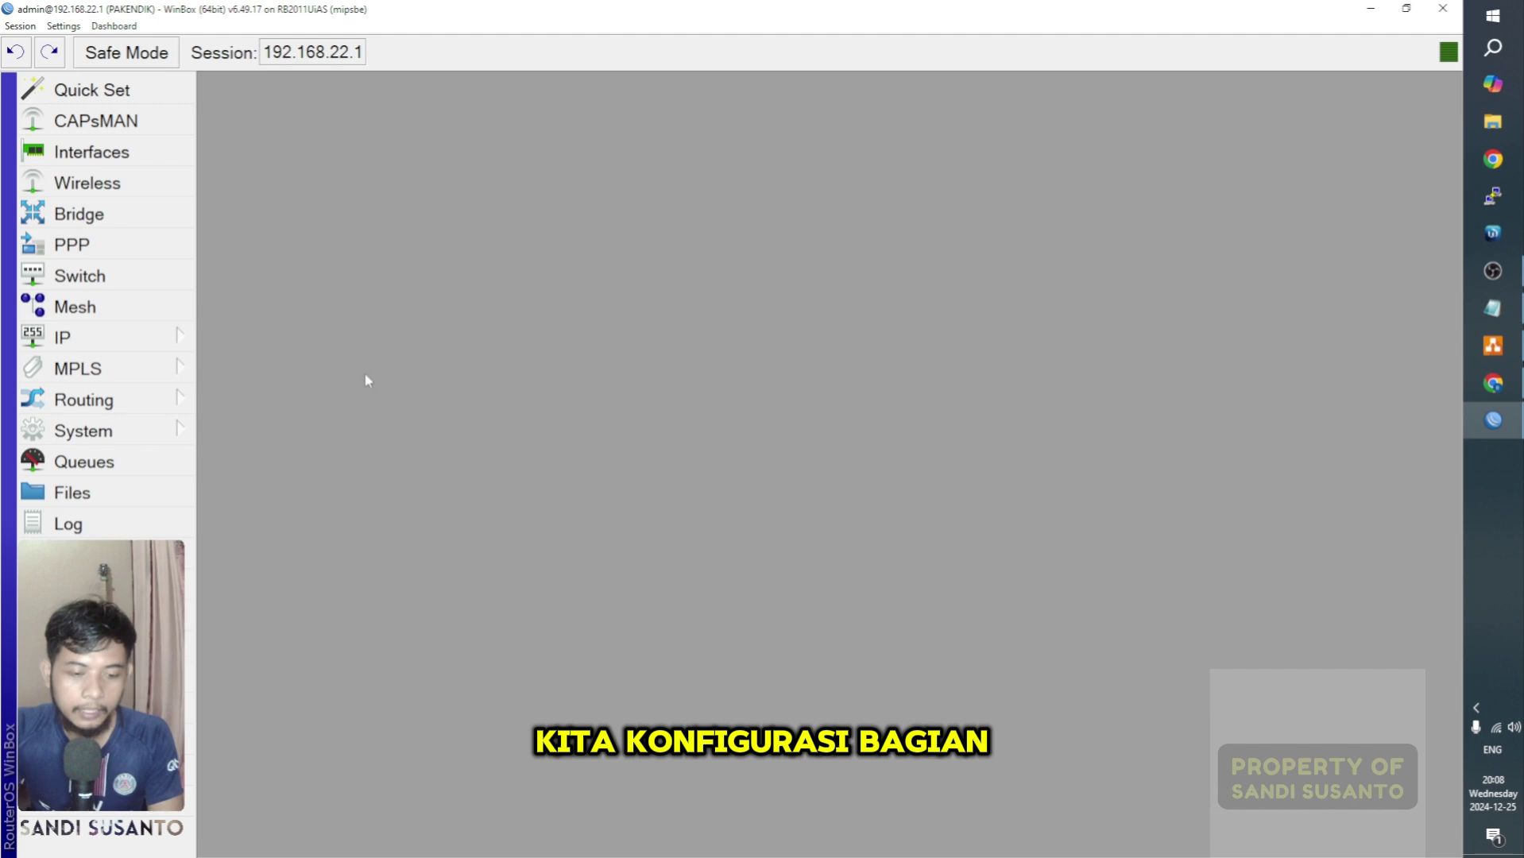
click(132, 337)
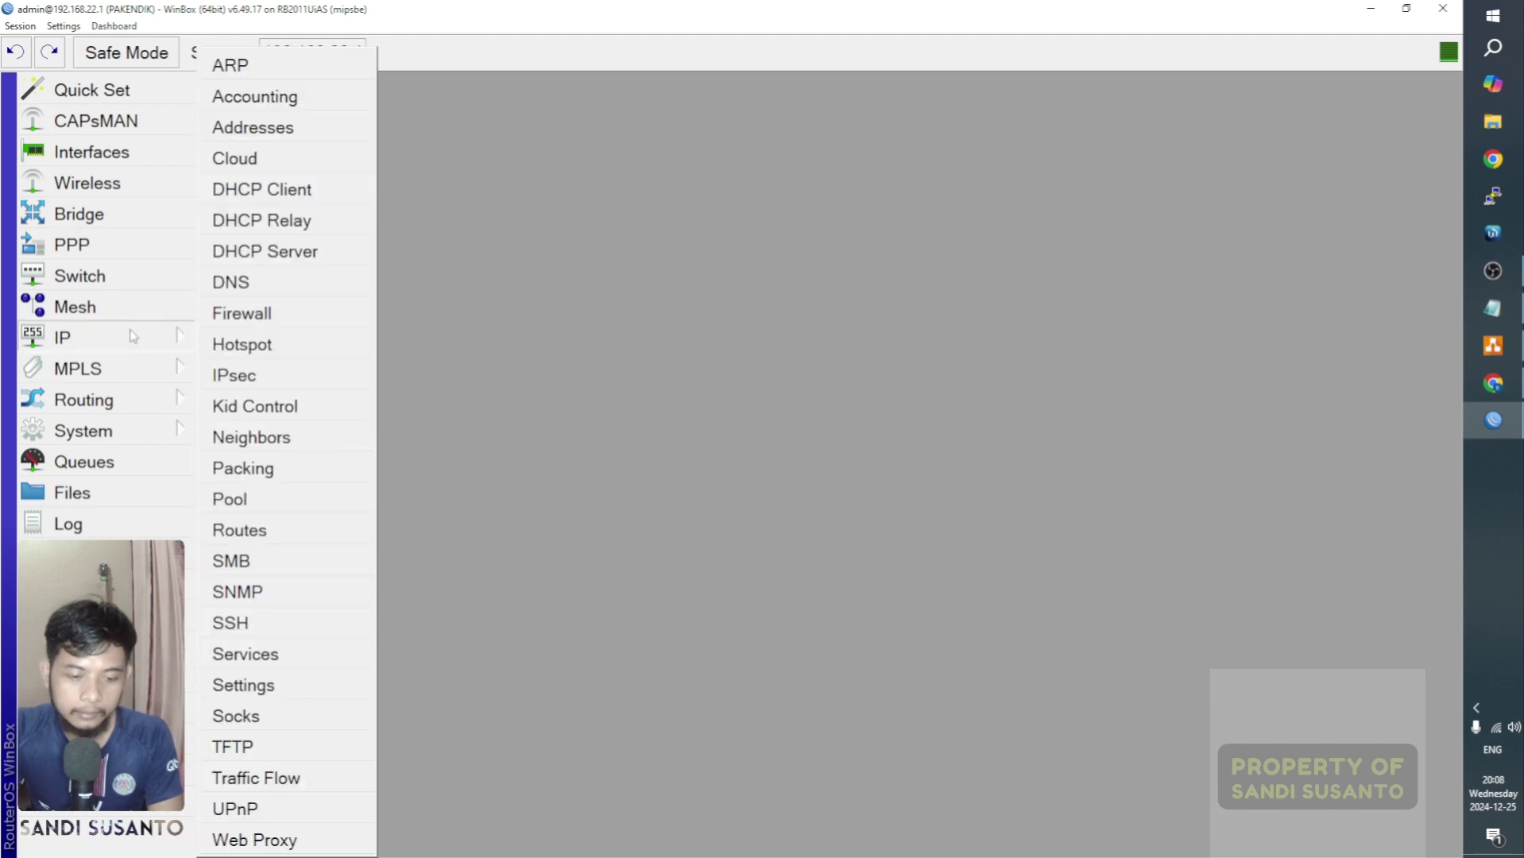
click(291, 316)
drag(368, 198, 368, 89)
click(340, 118)
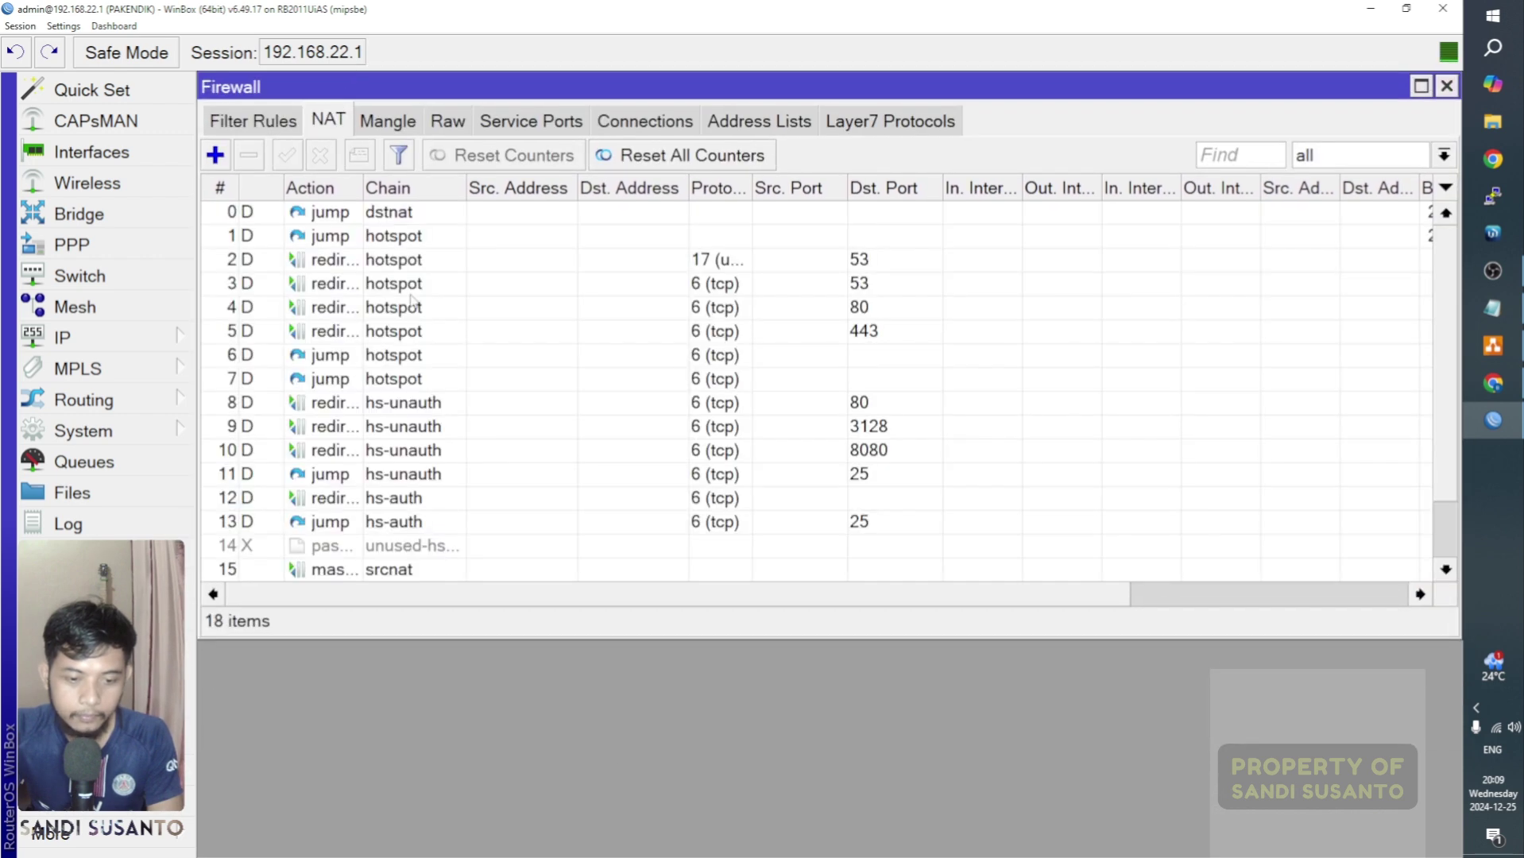
scroll(379, 341, down, 1)
scroll(377, 354, up, 1)
scroll(378, 355, down, 1)
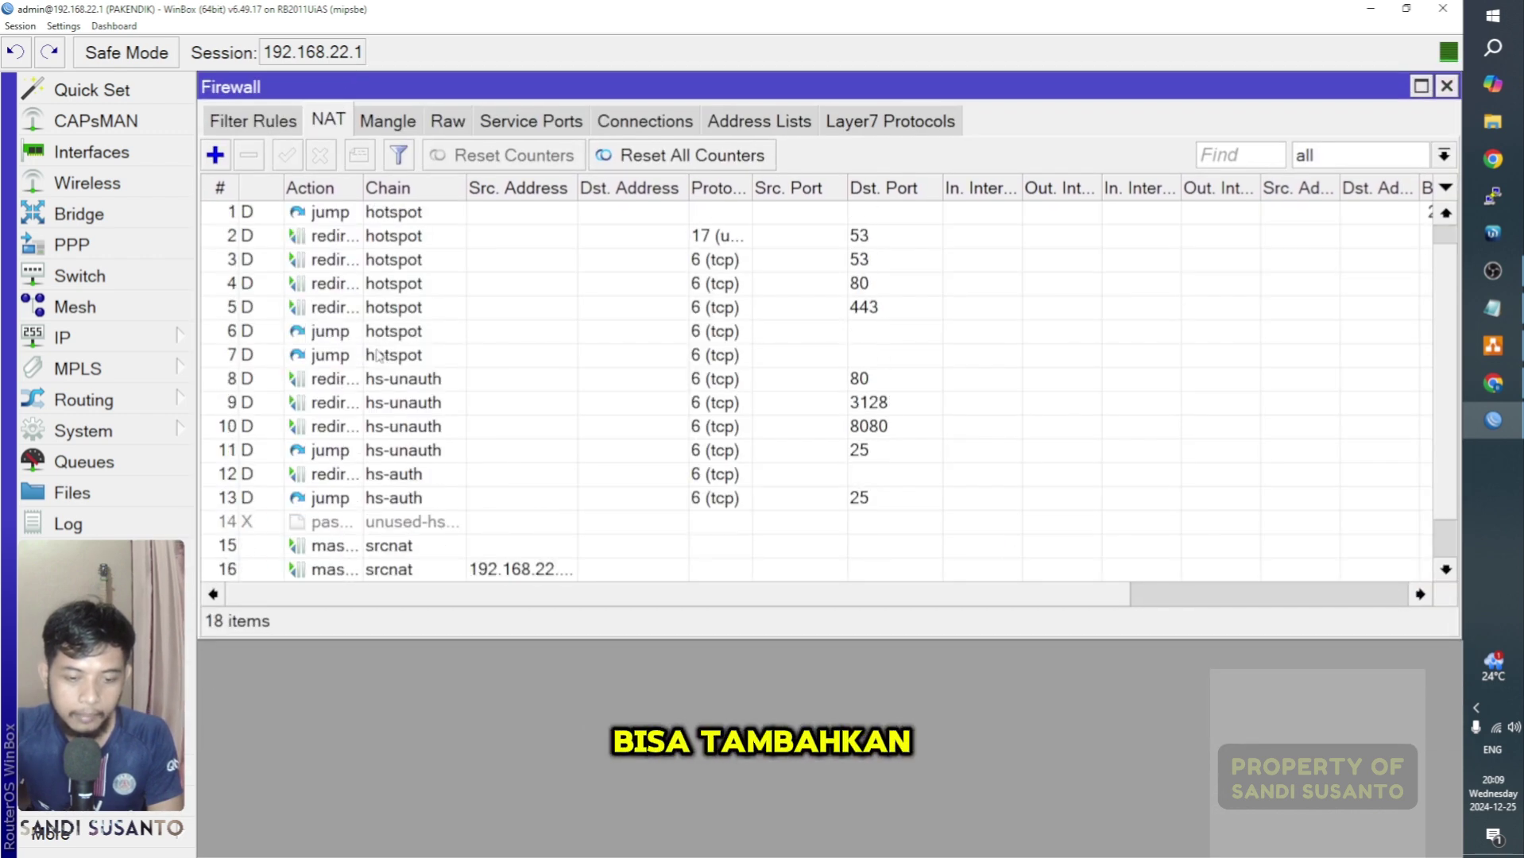
scroll(378, 355, up, 1)
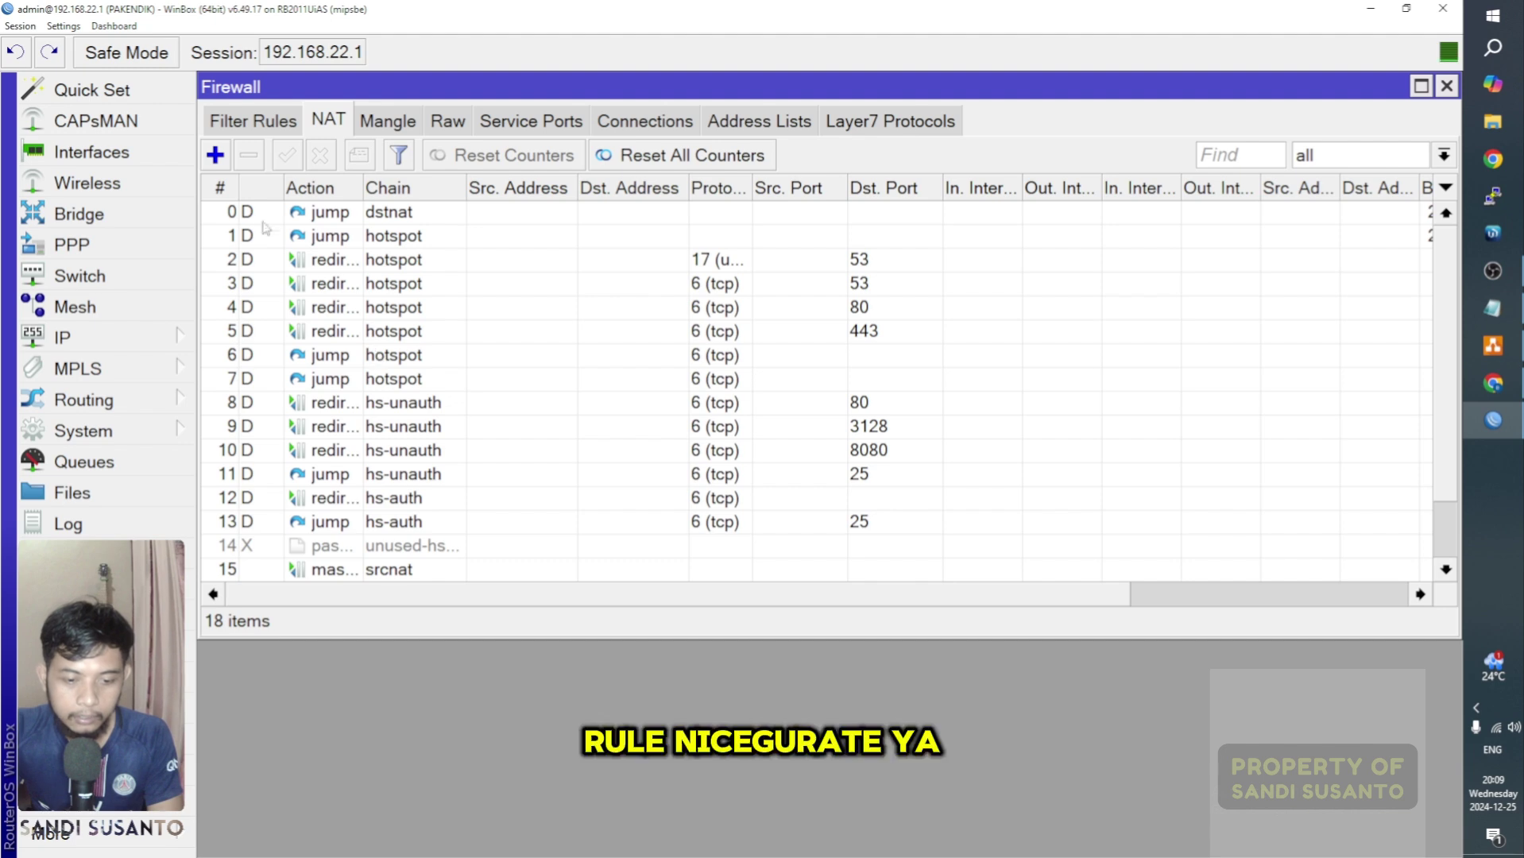
click(227, 159)
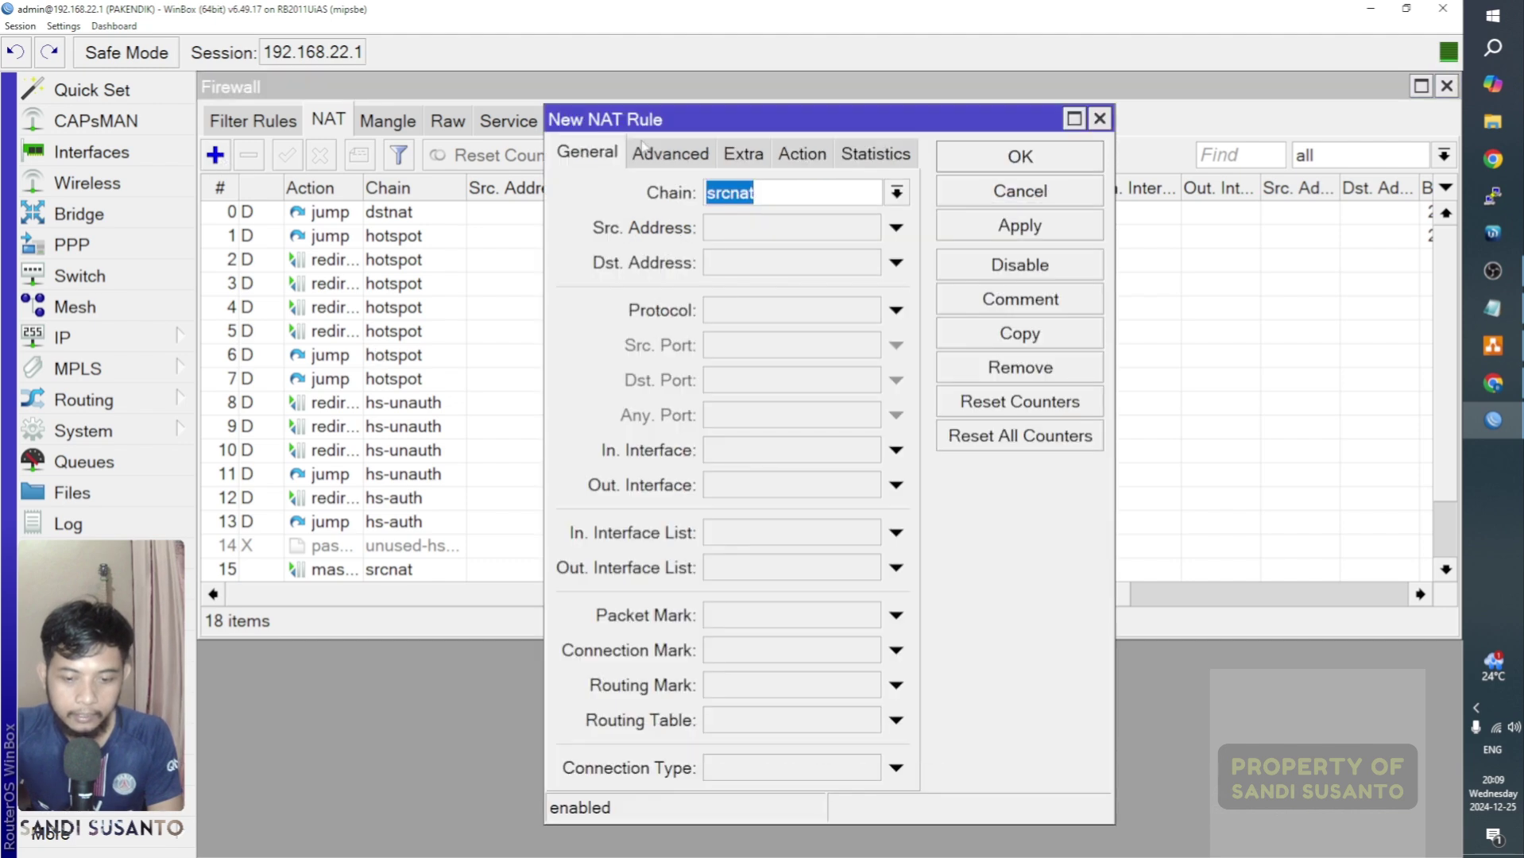
drag(671, 123, 439, 90)
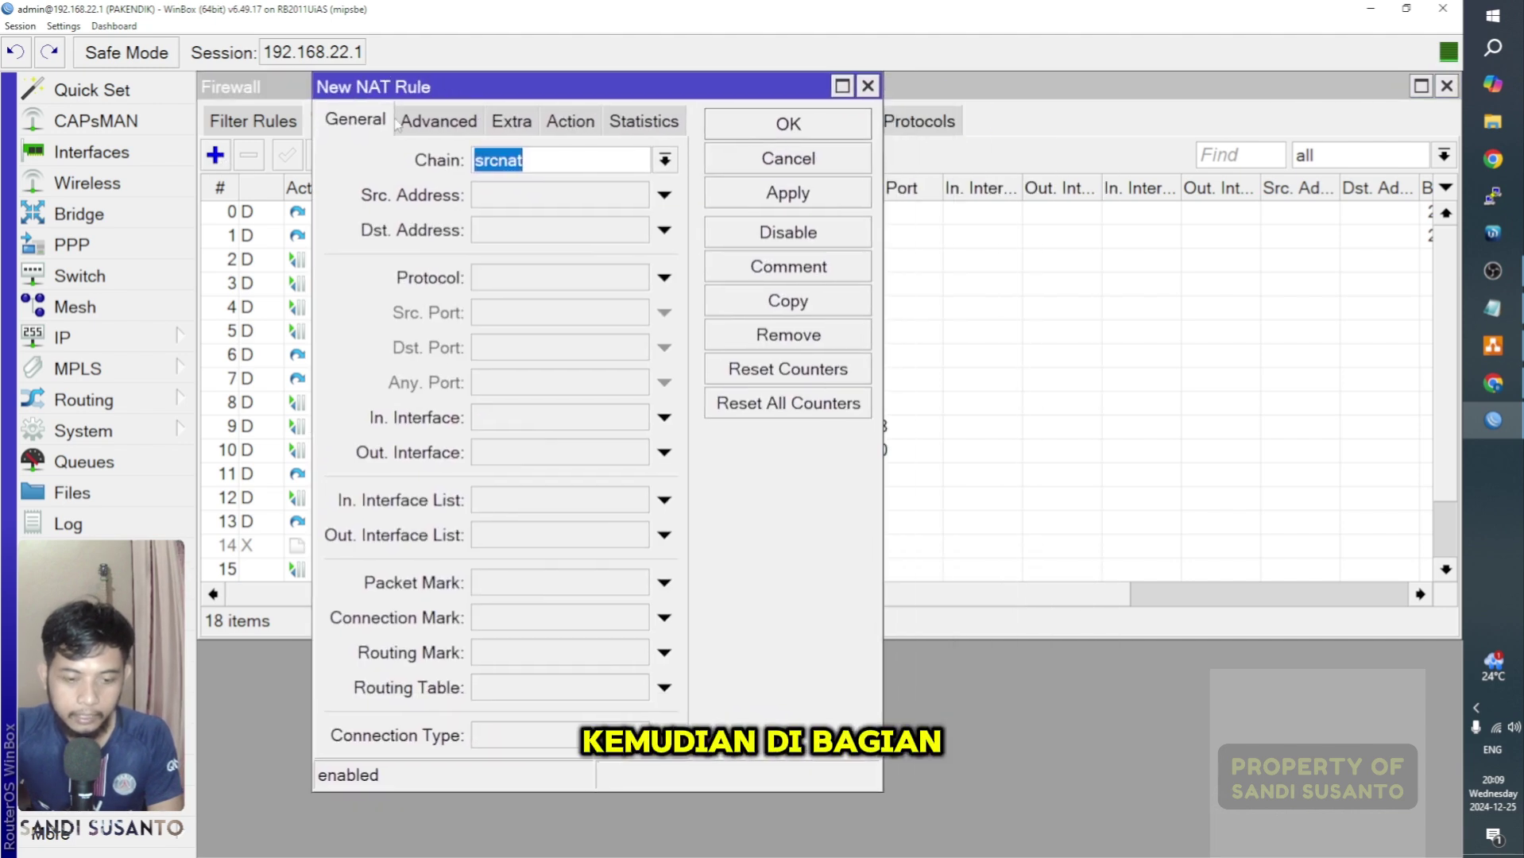
click(542, 161)
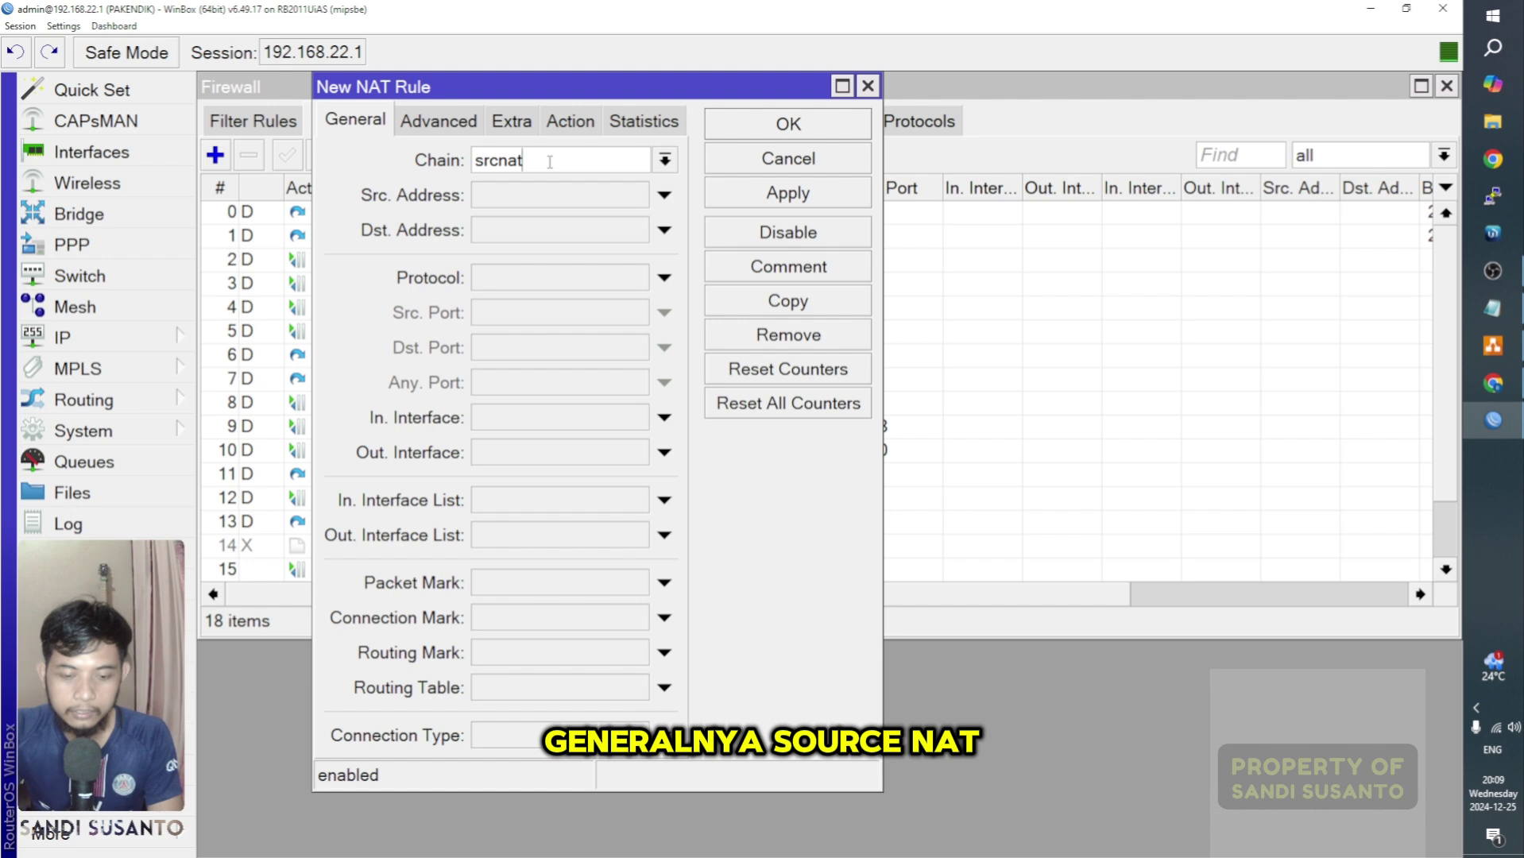
click(449, 129)
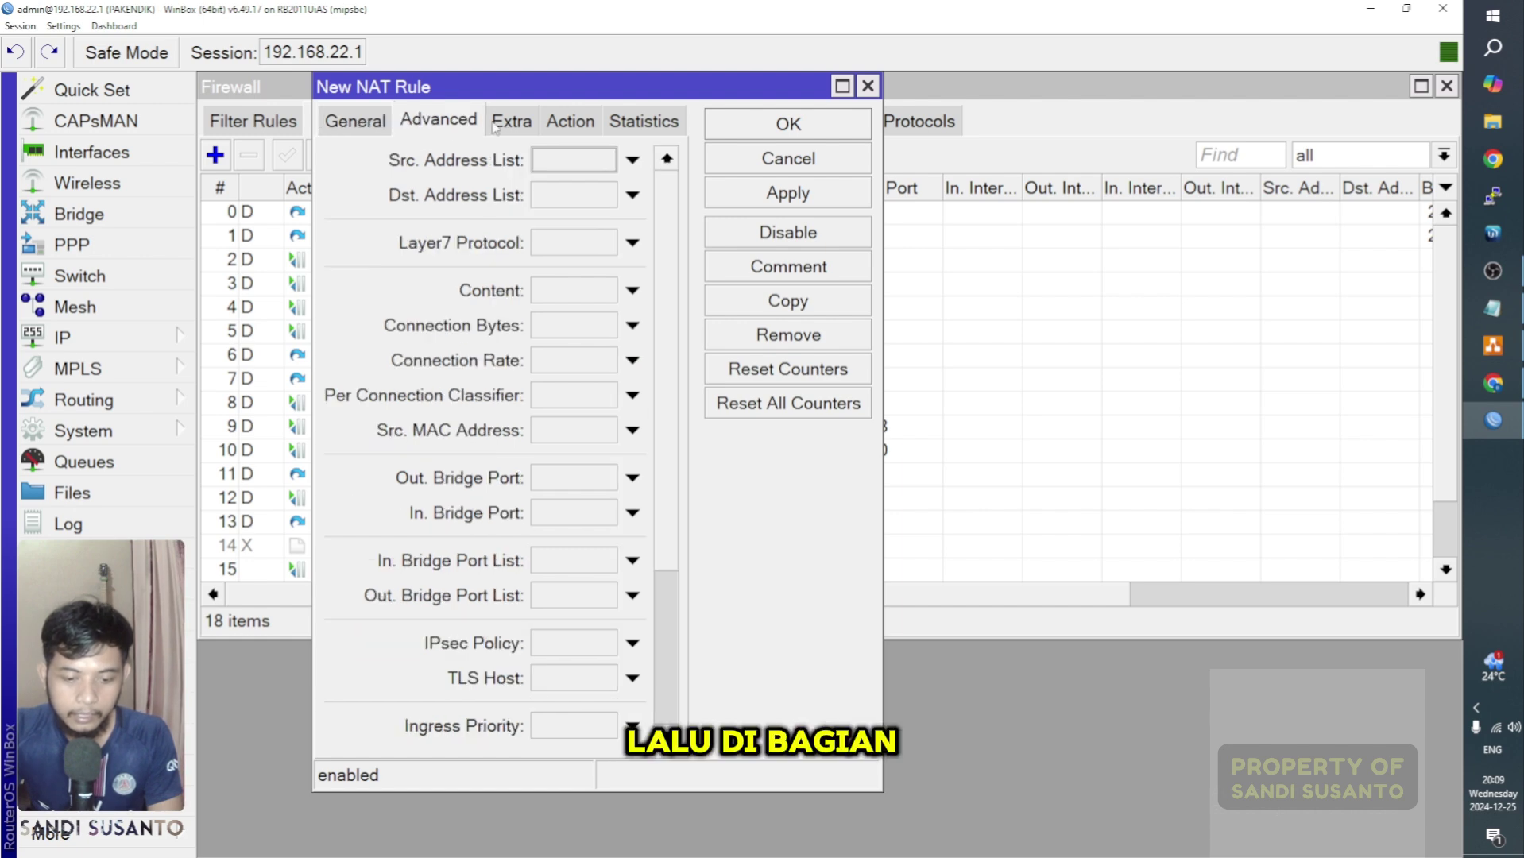
click(569, 122)
click(561, 164)
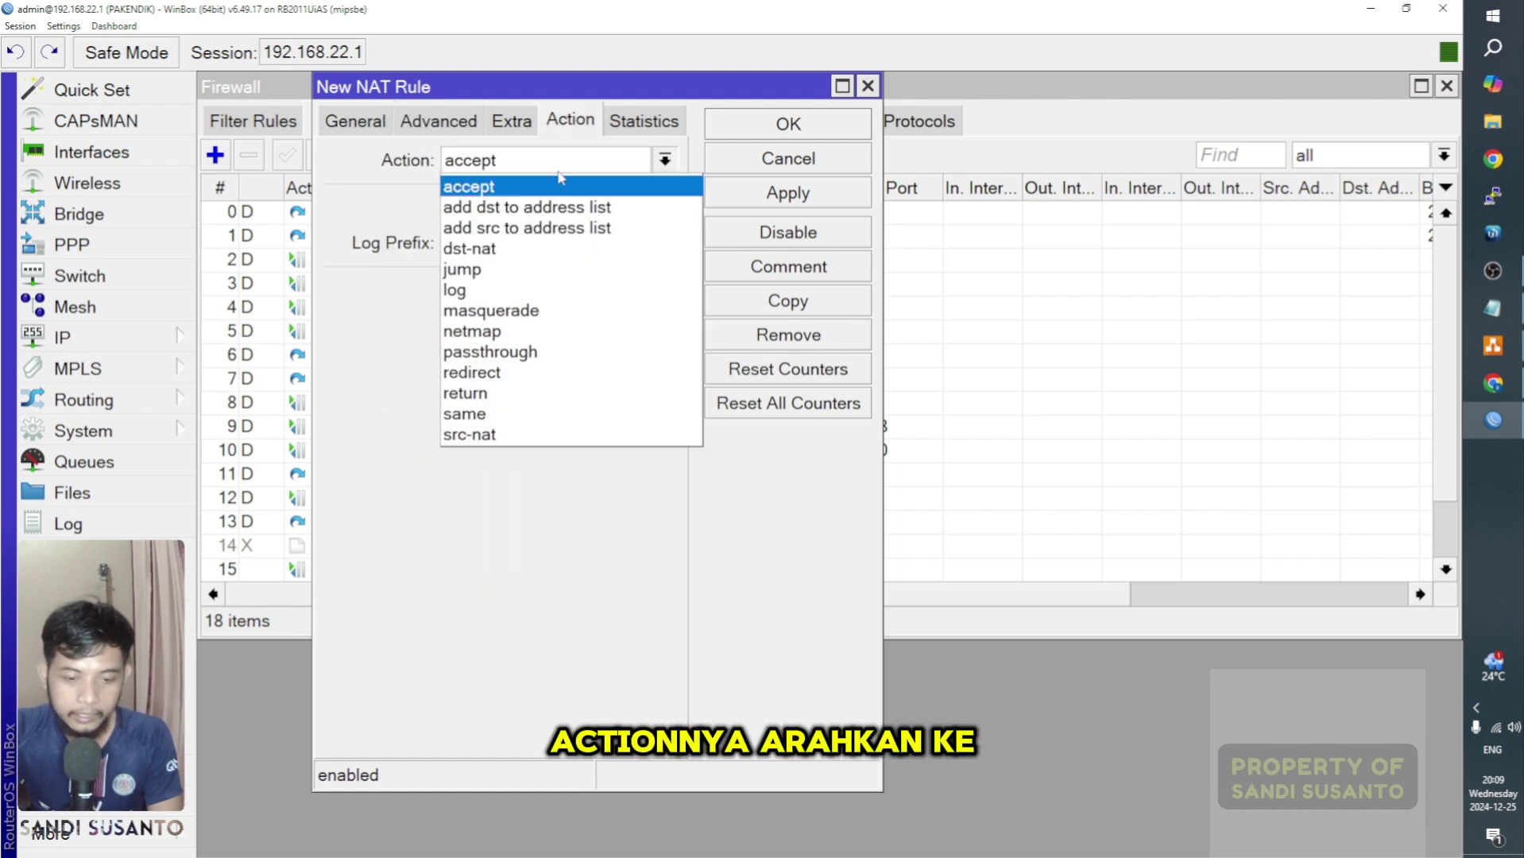
click(545, 311)
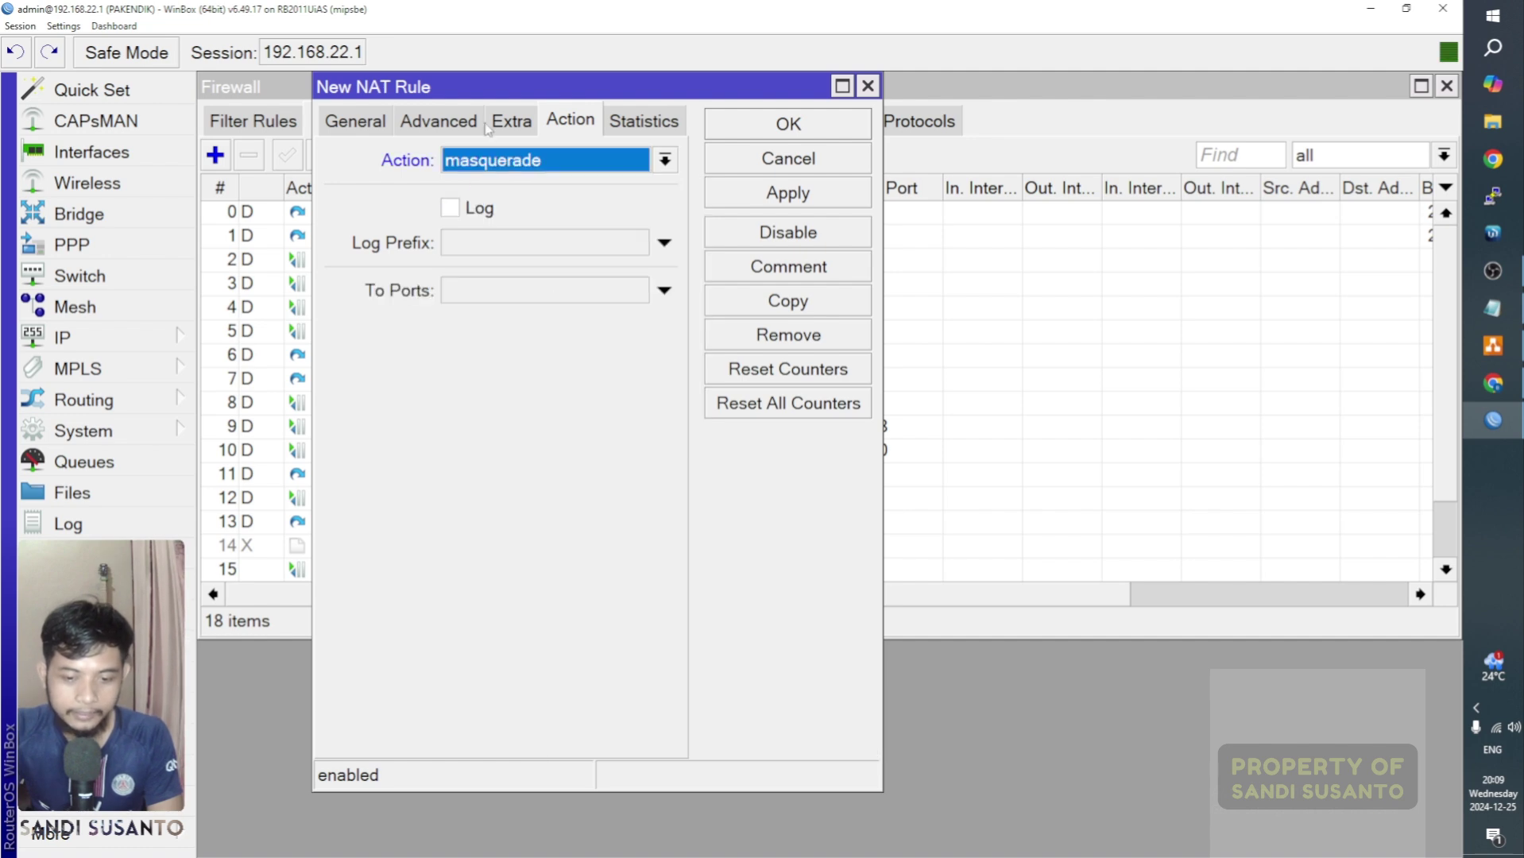
click(867, 87)
scroll(409, 477, down, 1)
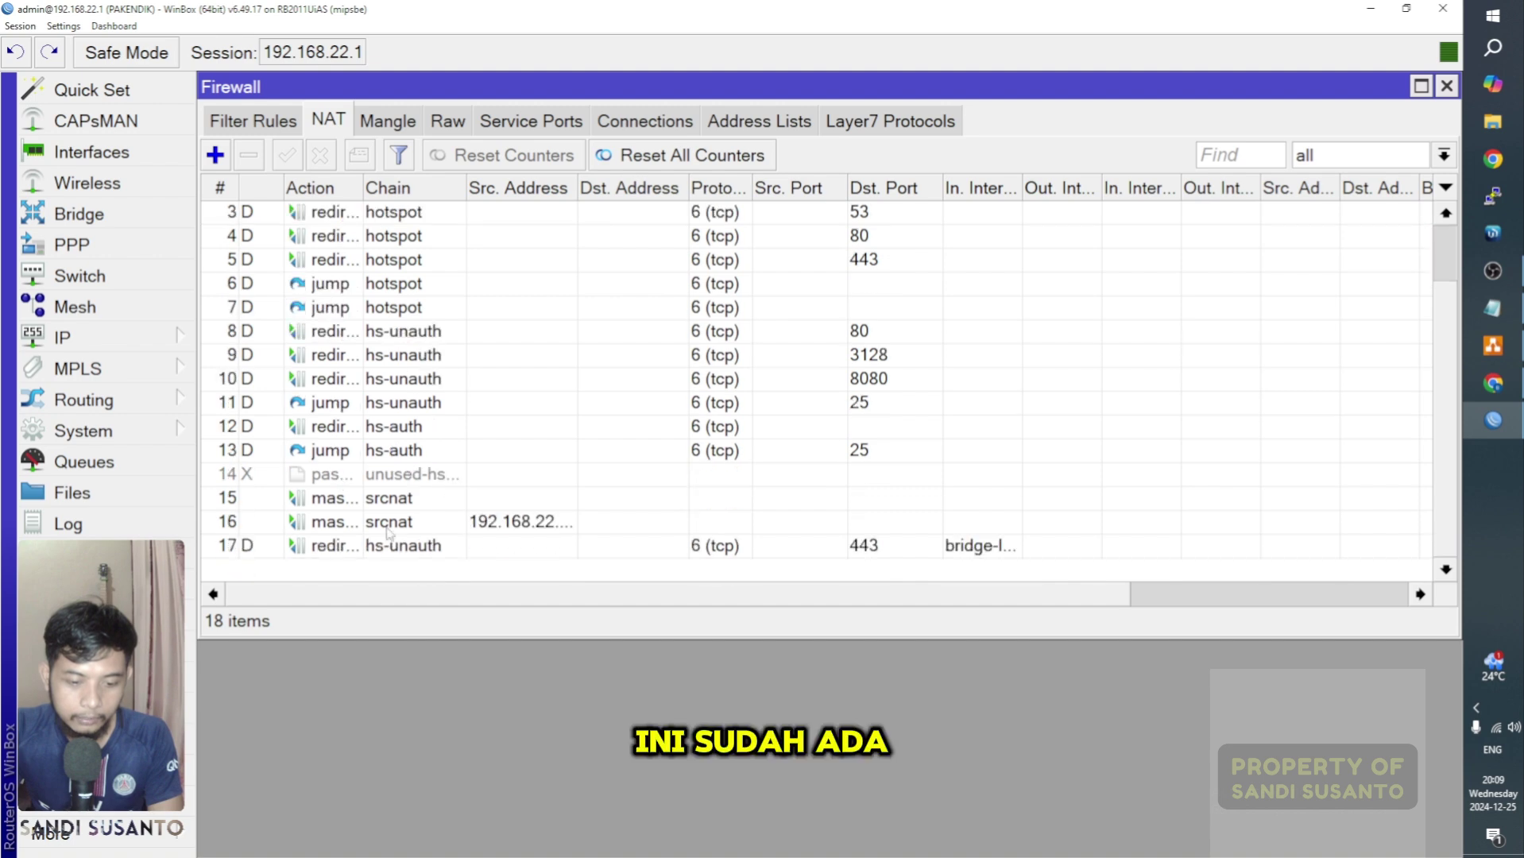
double_click(399, 499)
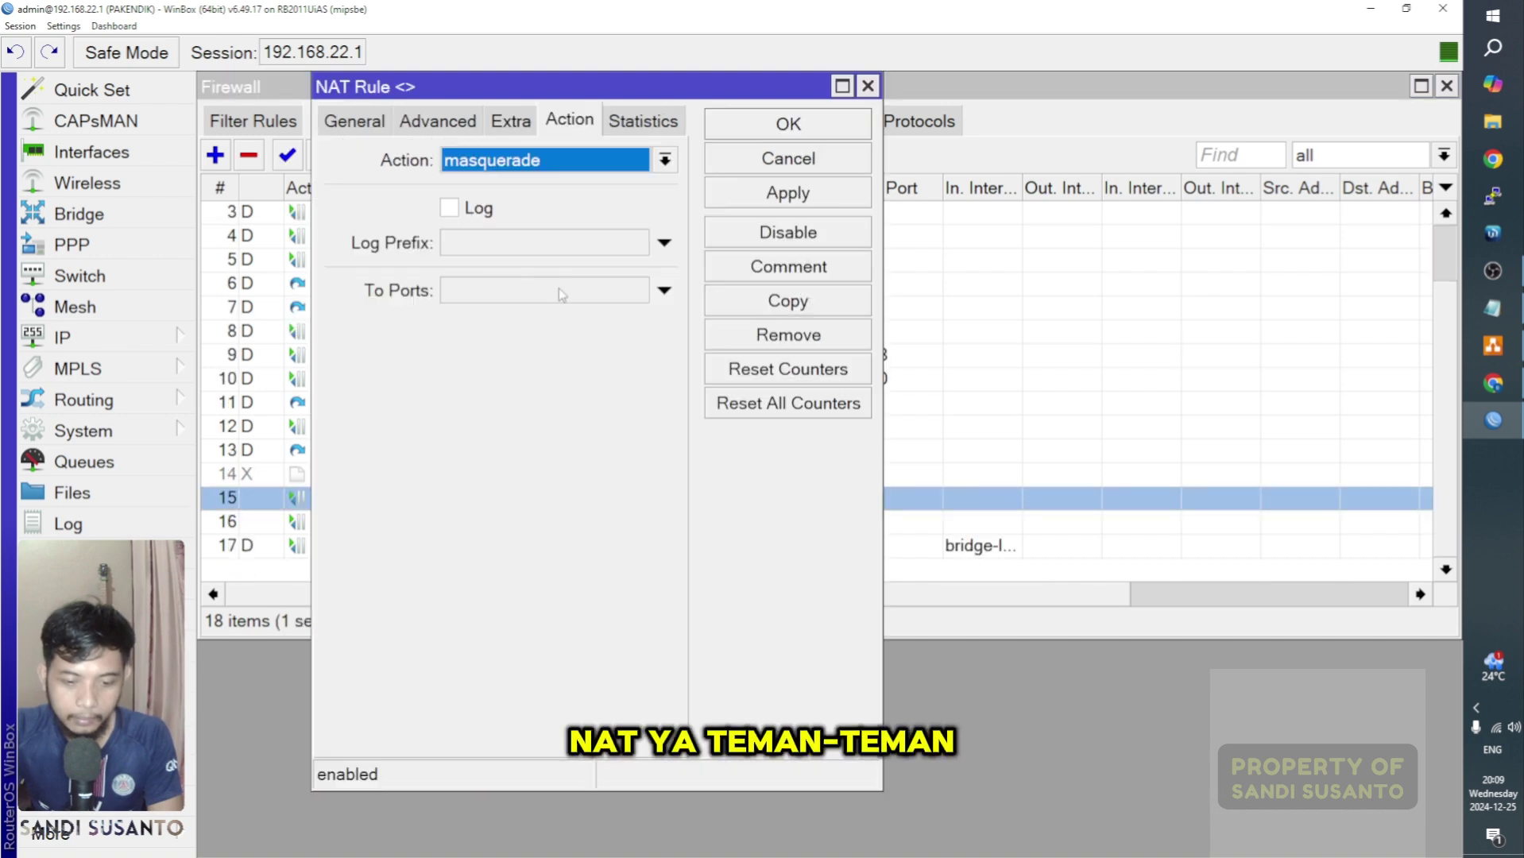
click(867, 87)
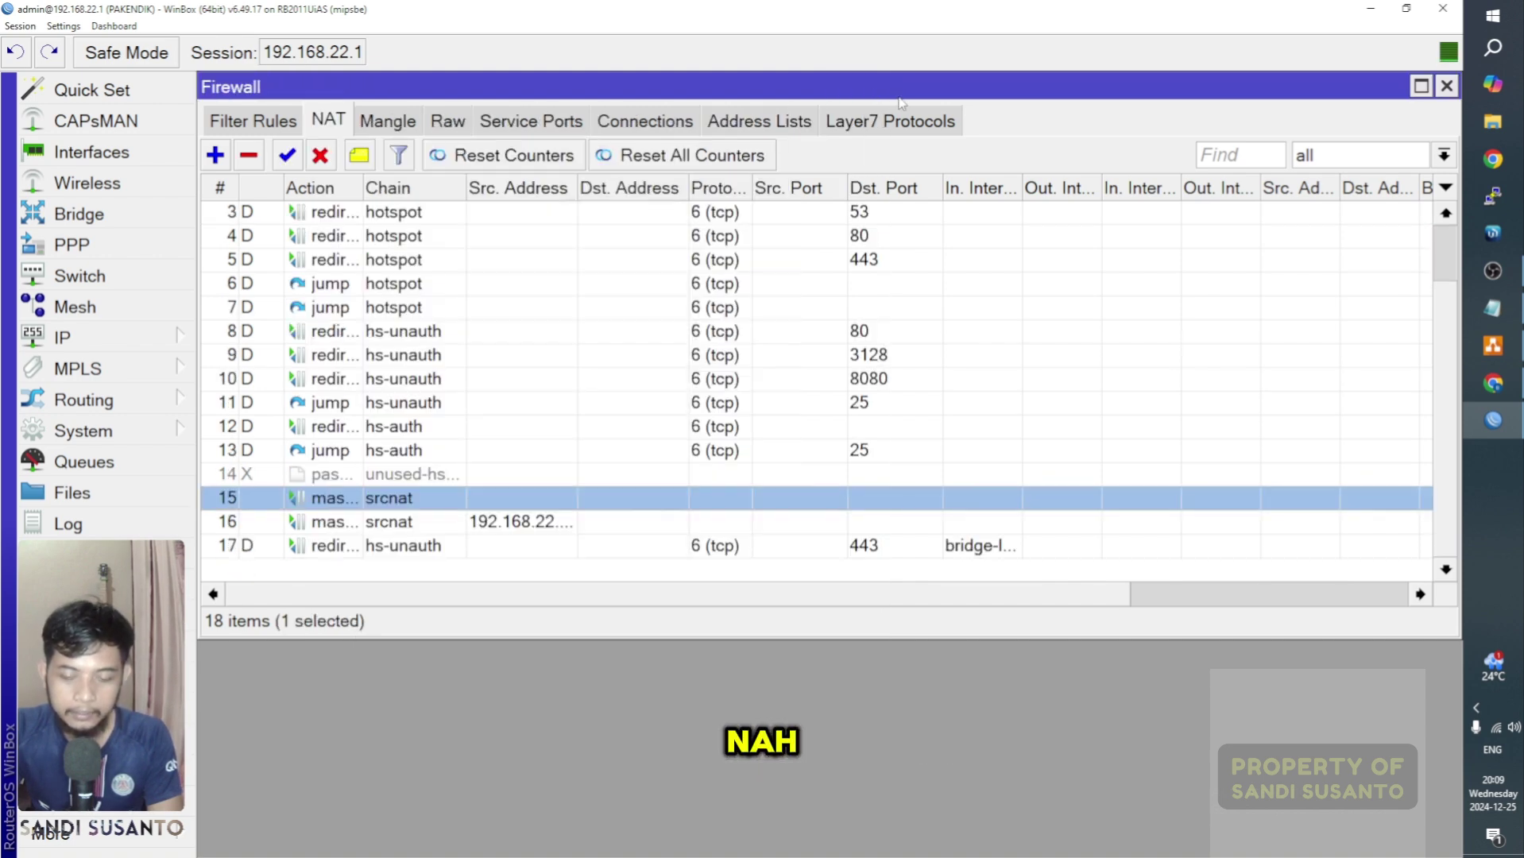
click(1446, 86)
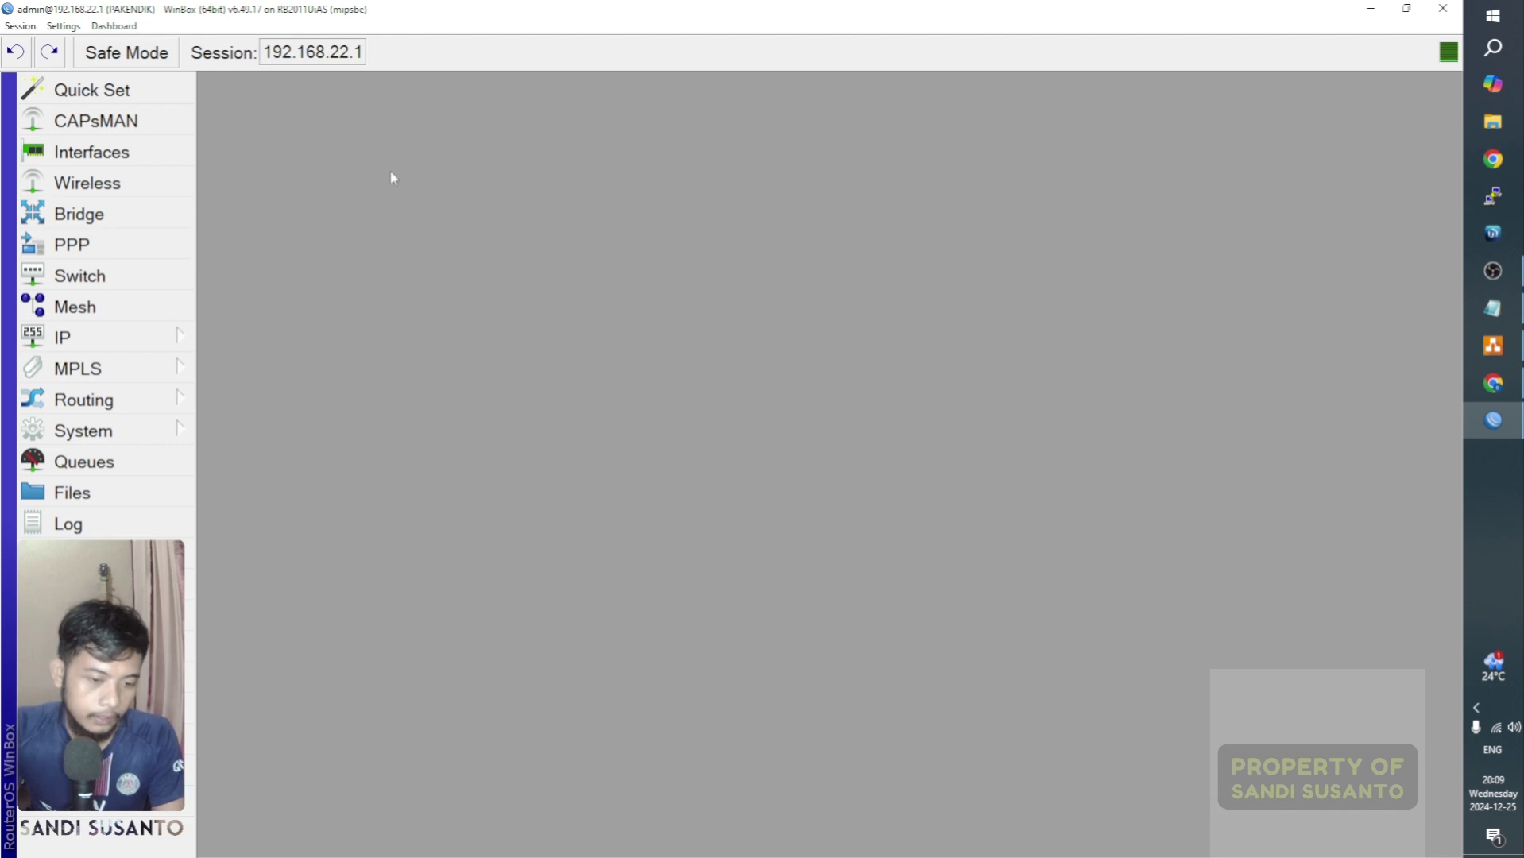
Step: Open IP > Hotspot and maximize the Hotspot window
click(164, 345)
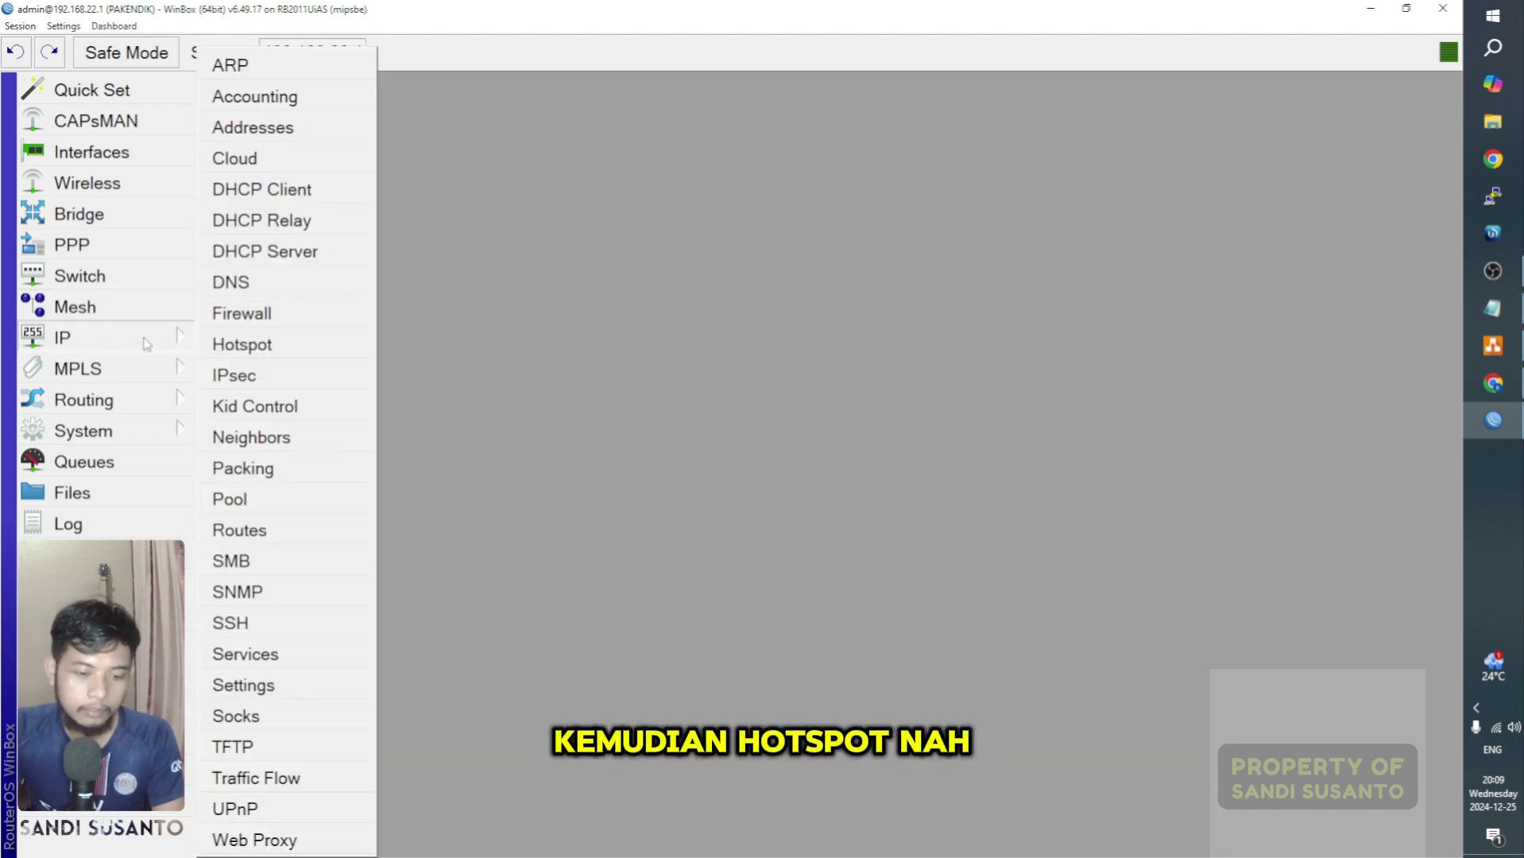
click(253, 345)
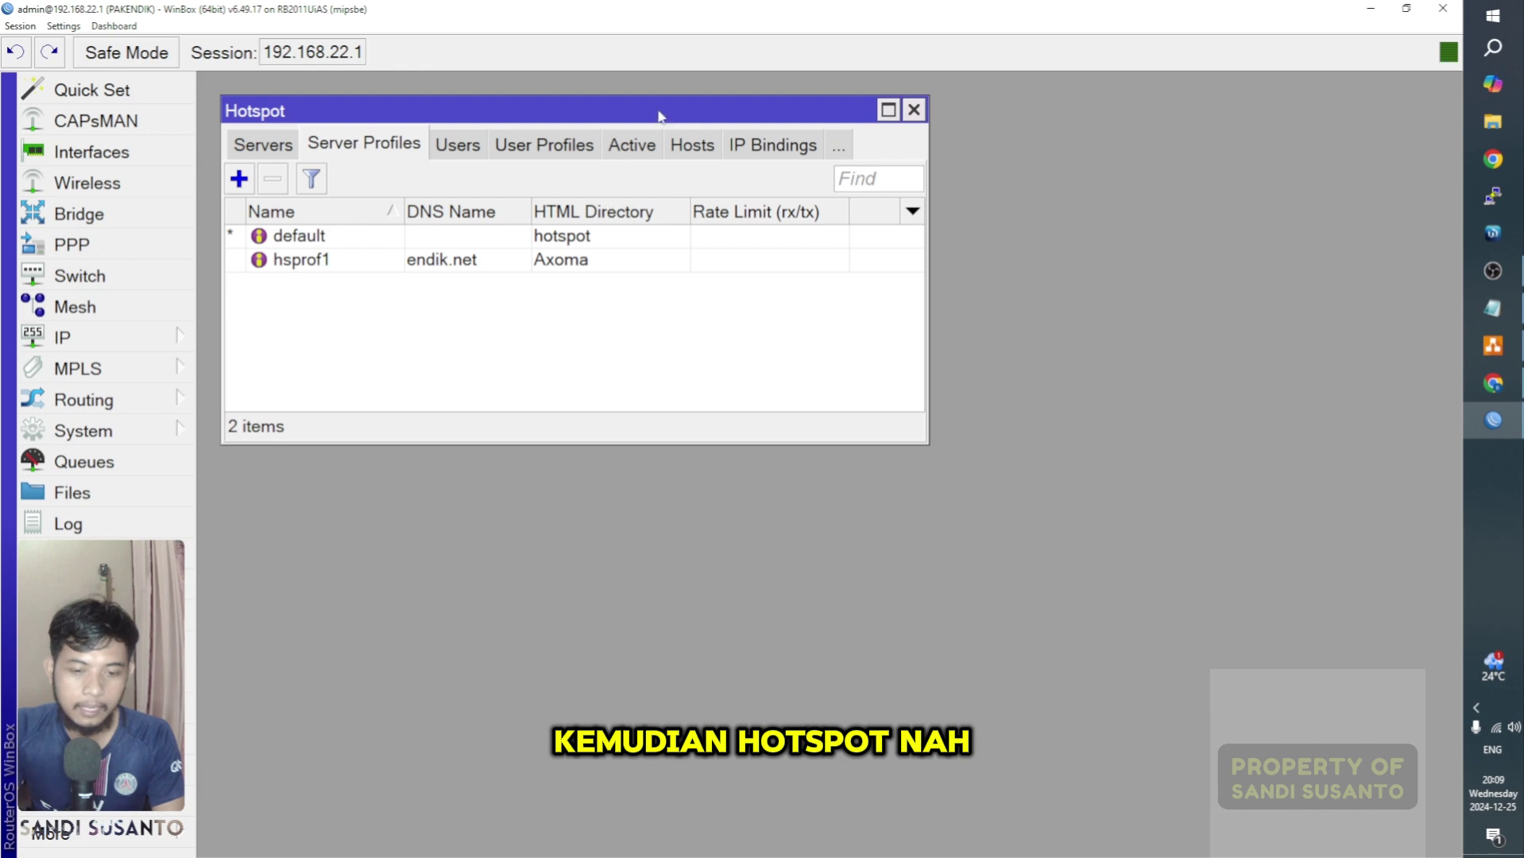
click(886, 111)
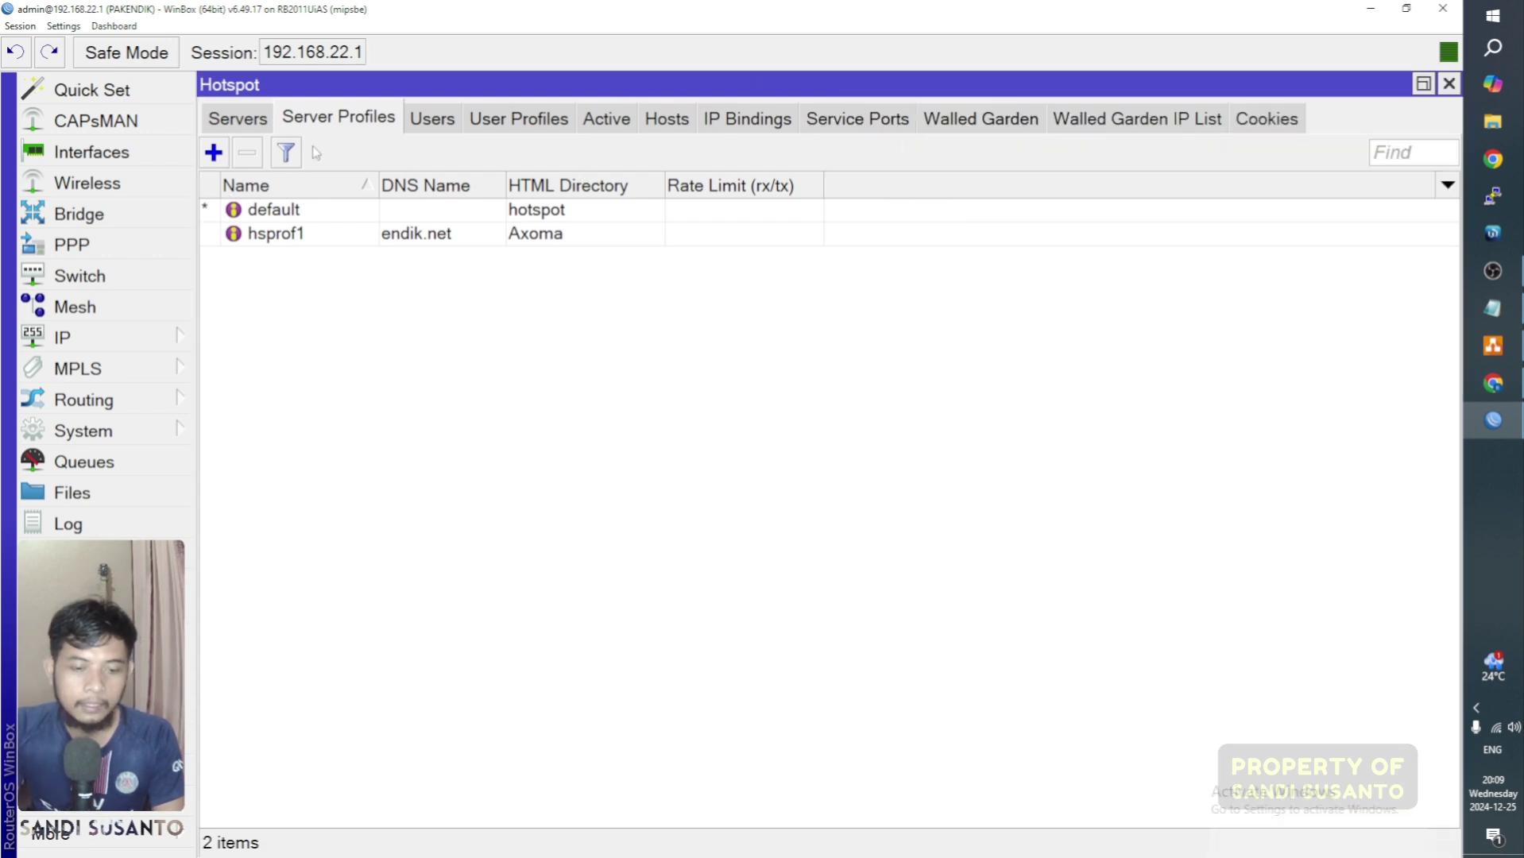
Step: Review the hsprof1 server profile, then return to the hotspot1 server list
click(294, 240)
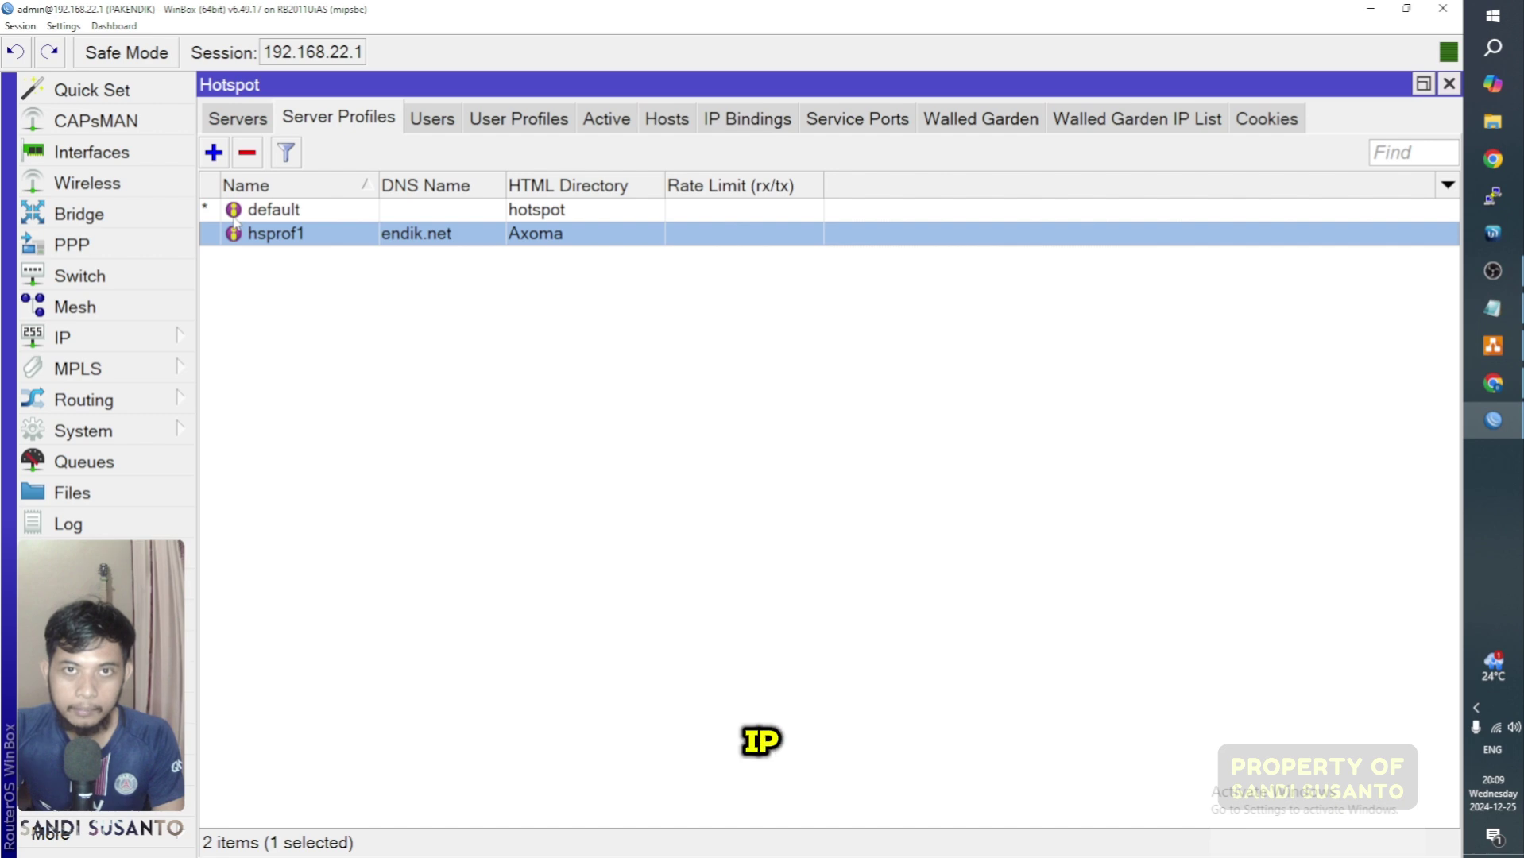
click(358, 330)
click(393, 238)
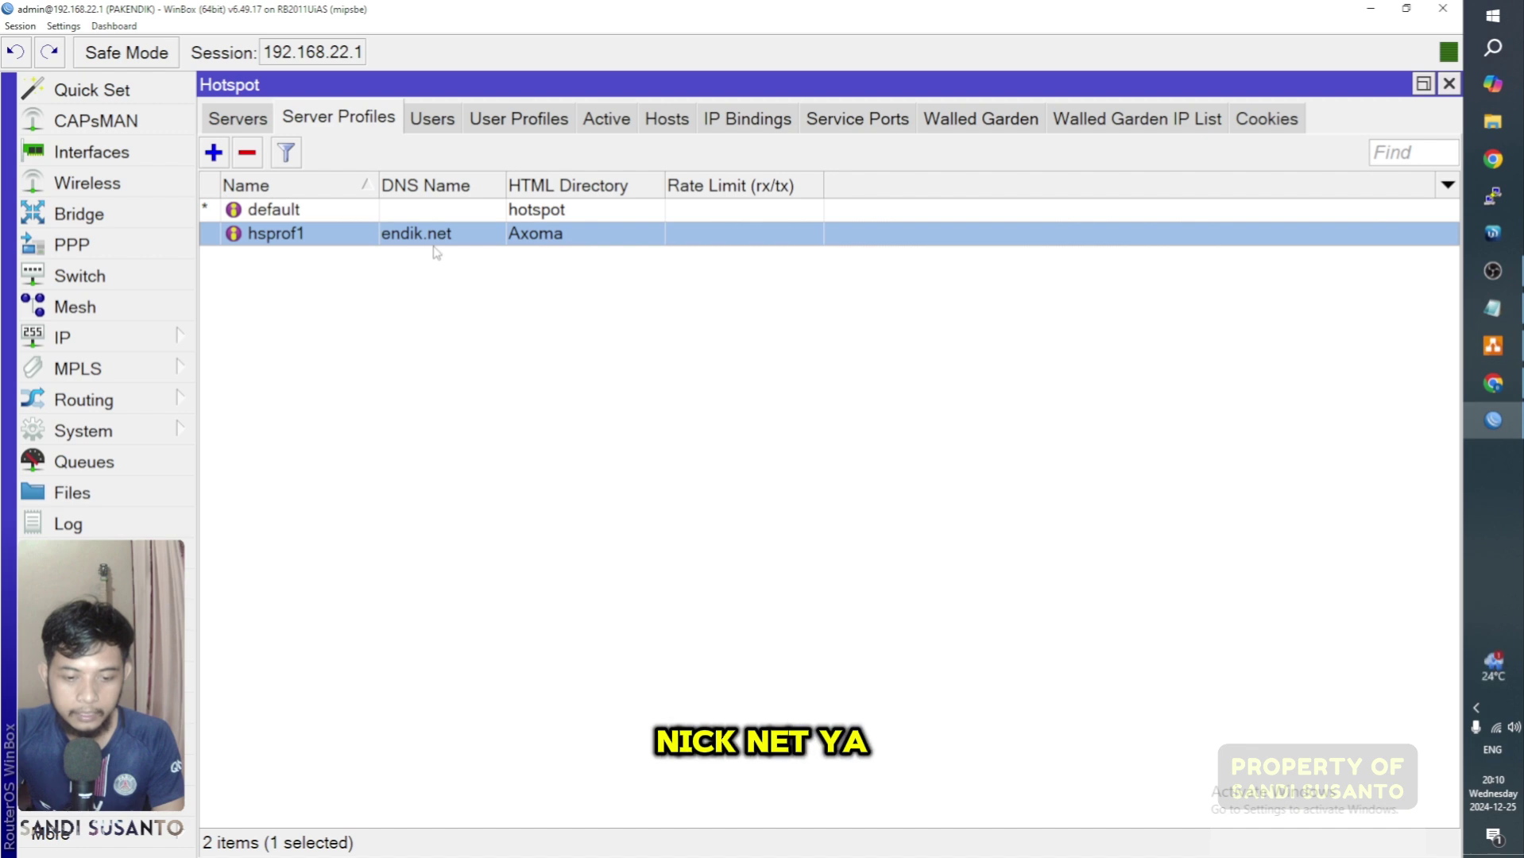
click(556, 301)
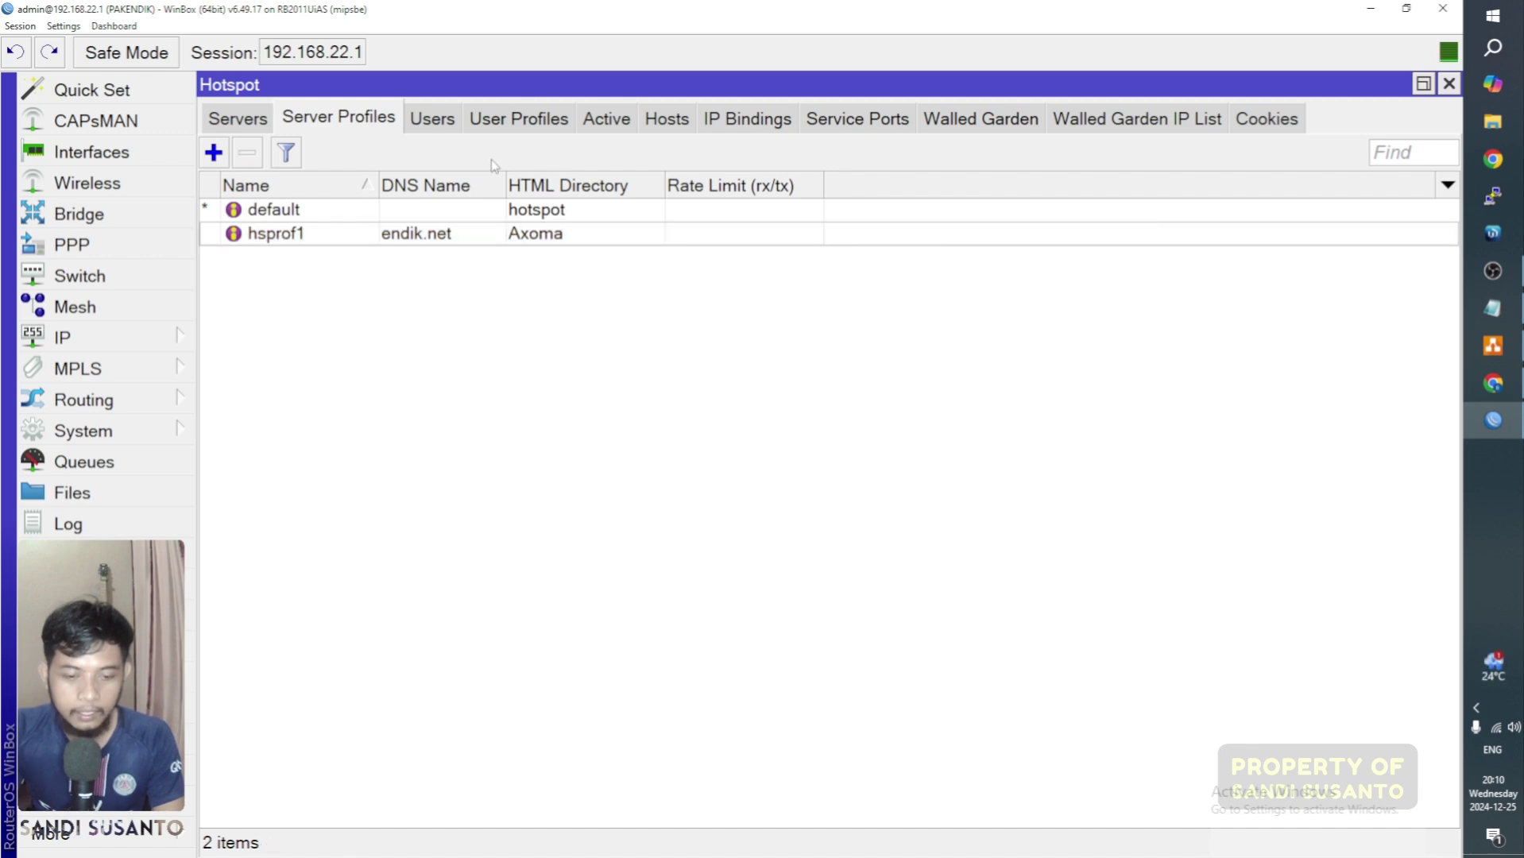
click(239, 119)
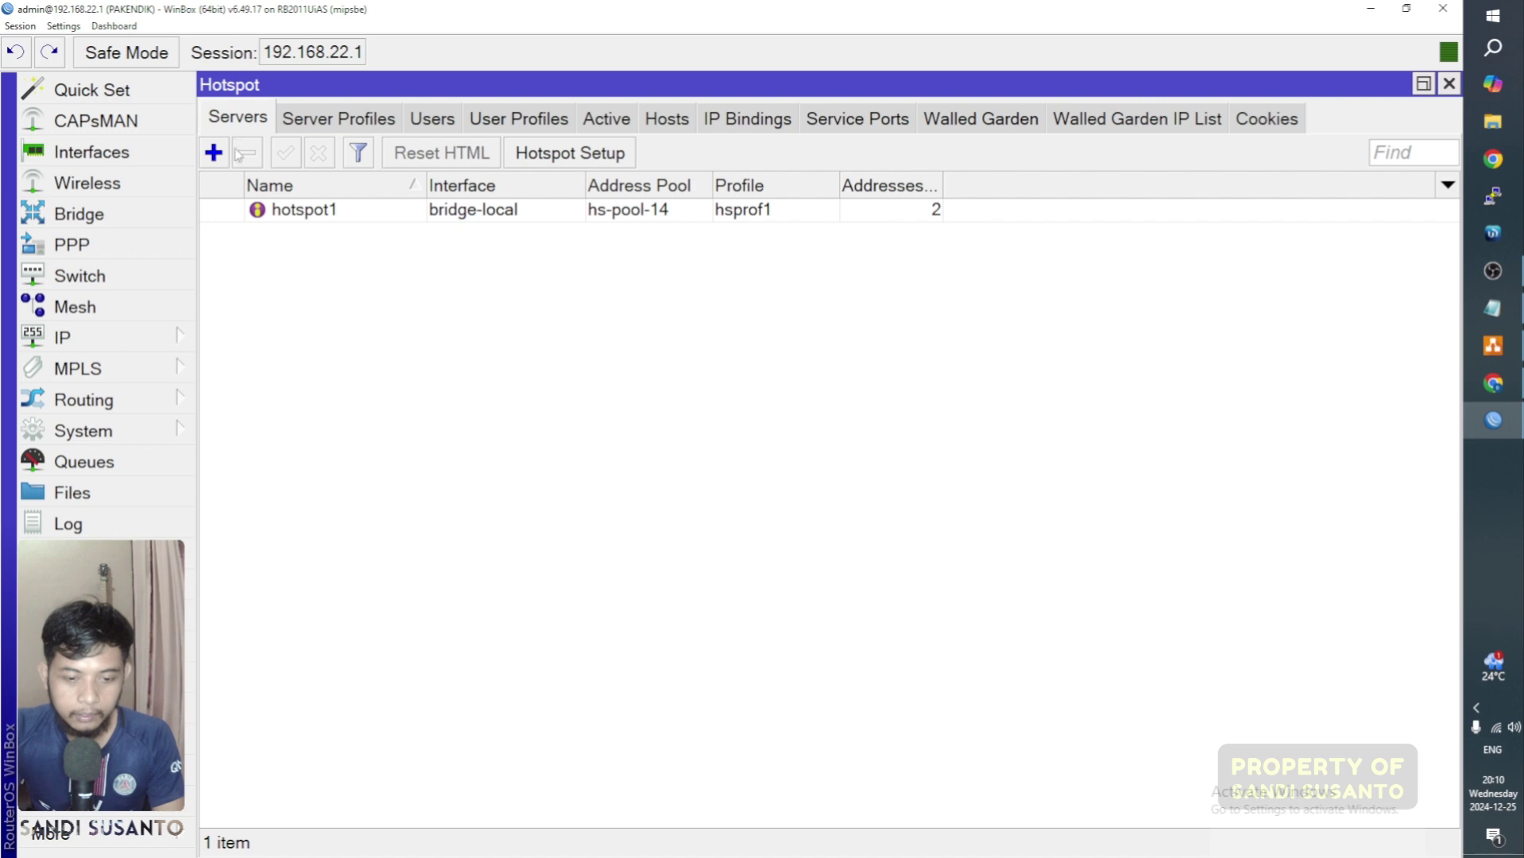
click(321, 121)
click(256, 119)
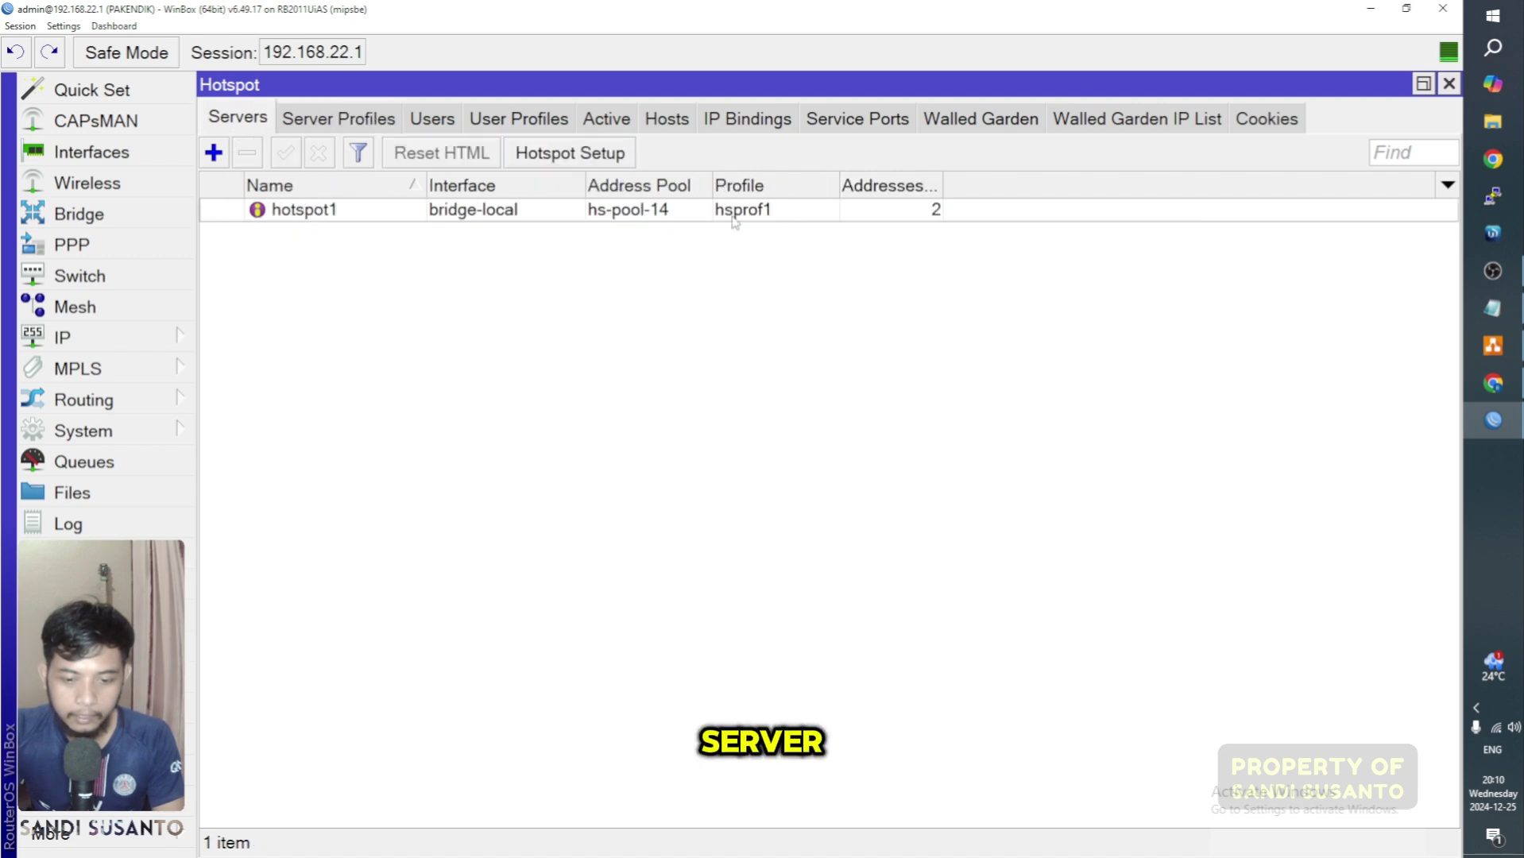
Step: Launch Hotspot Setup, pick ether10 as the hotspot interface, then close the wizard
click(602, 154)
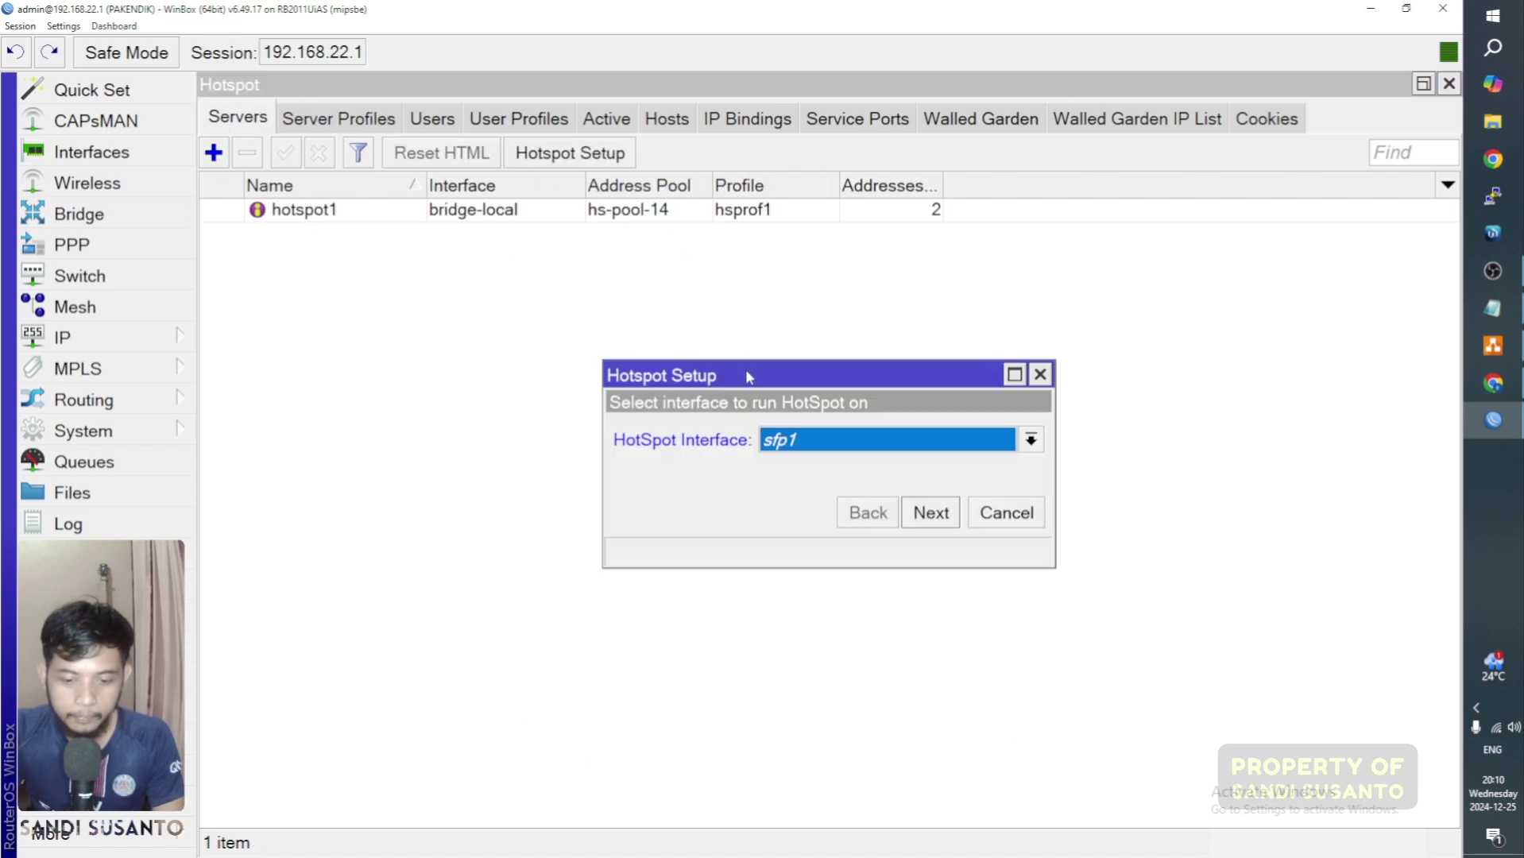
drag(745, 370, 429, 199)
click(538, 275)
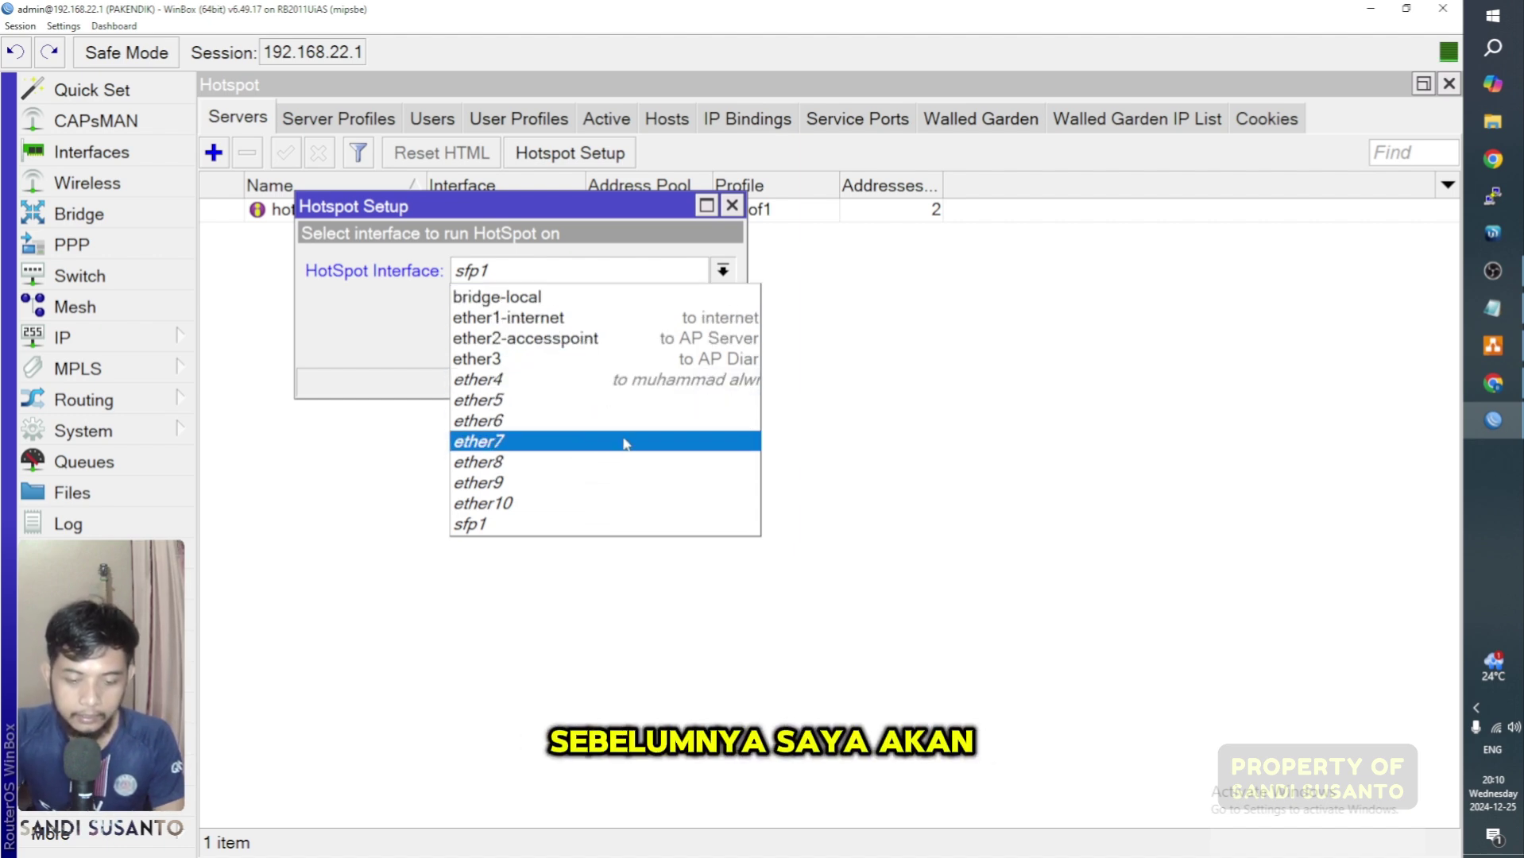
click(553, 505)
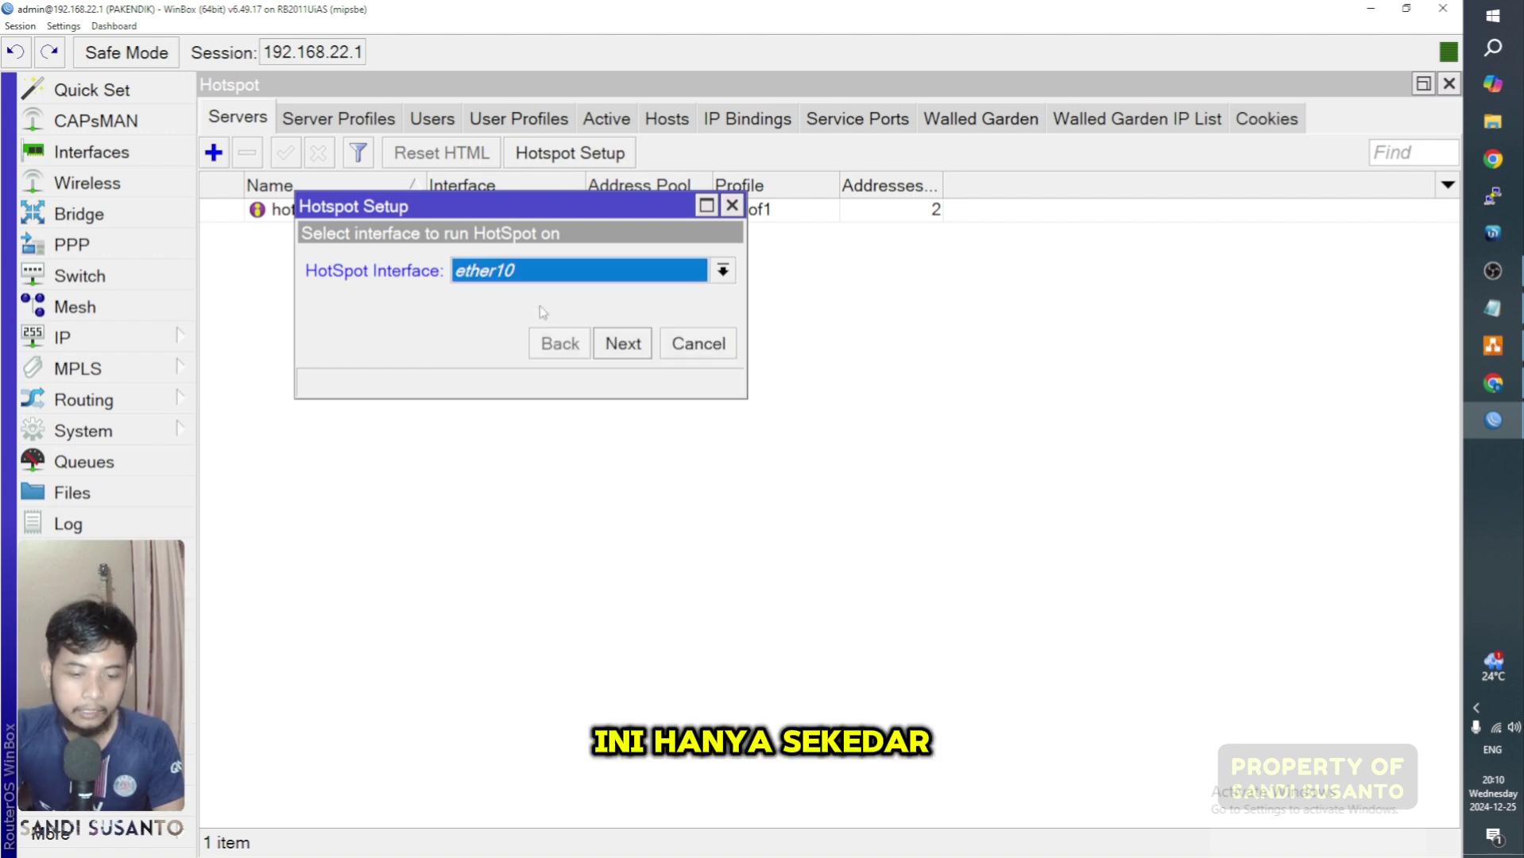
click(732, 206)
Step: Add address 192.168.77.1/24 on interface ether10 to the IP address list
click(62, 337)
click(312, 132)
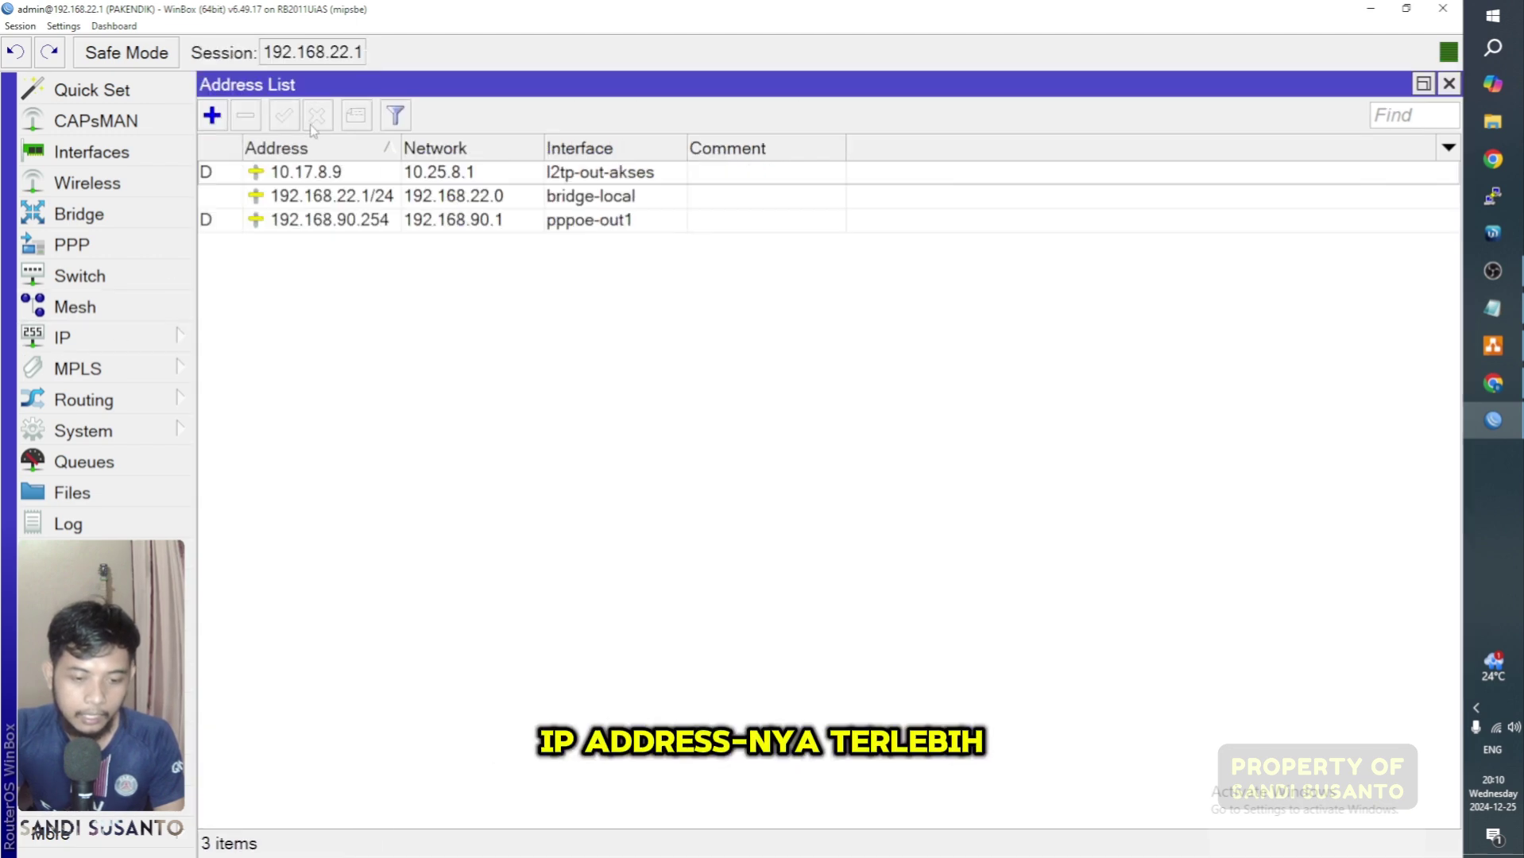
click(211, 115)
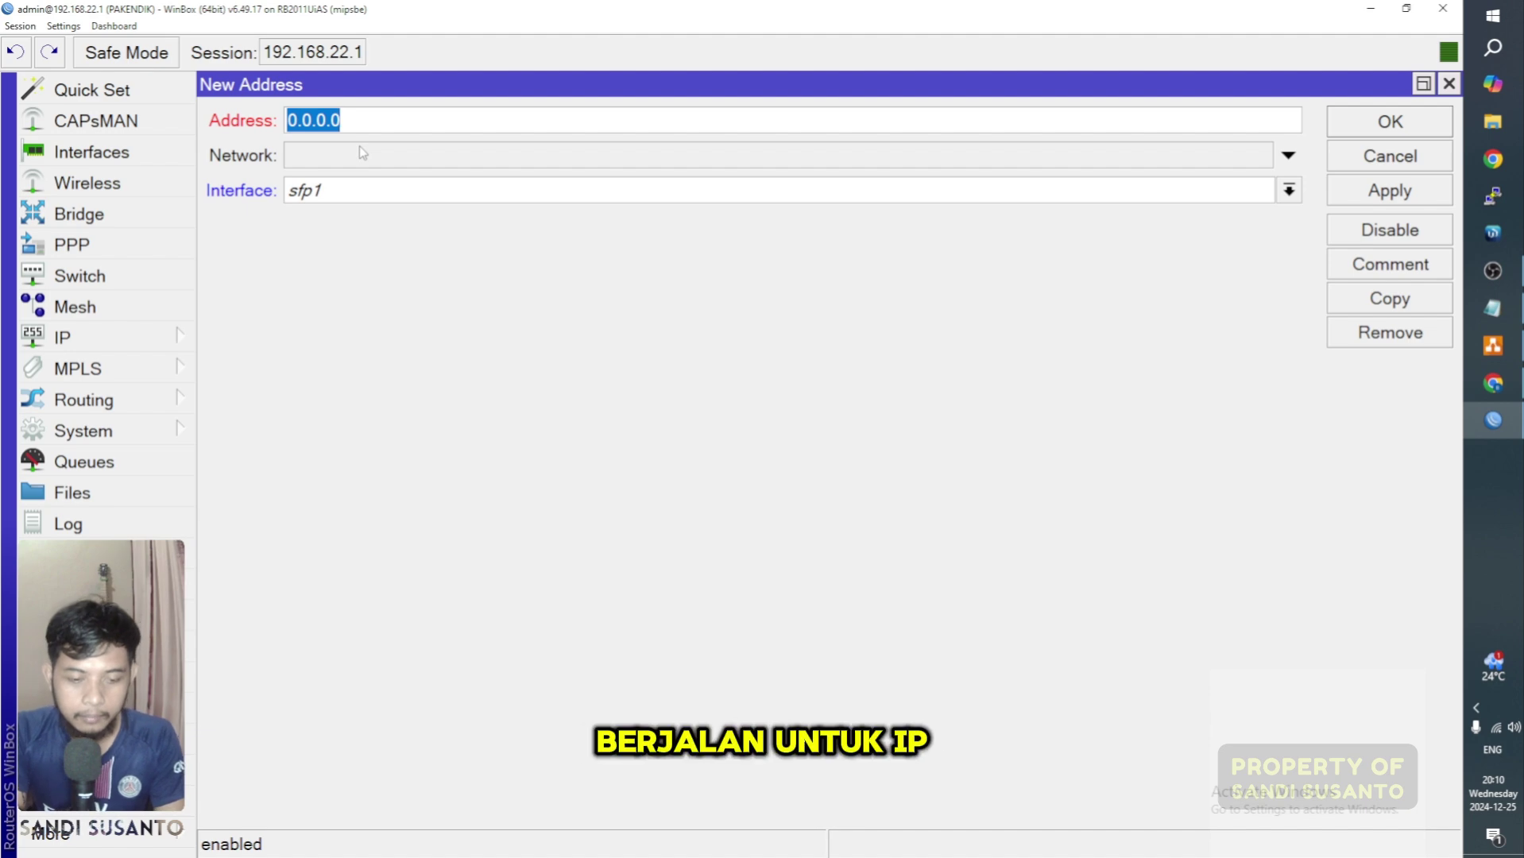
text(192.1)
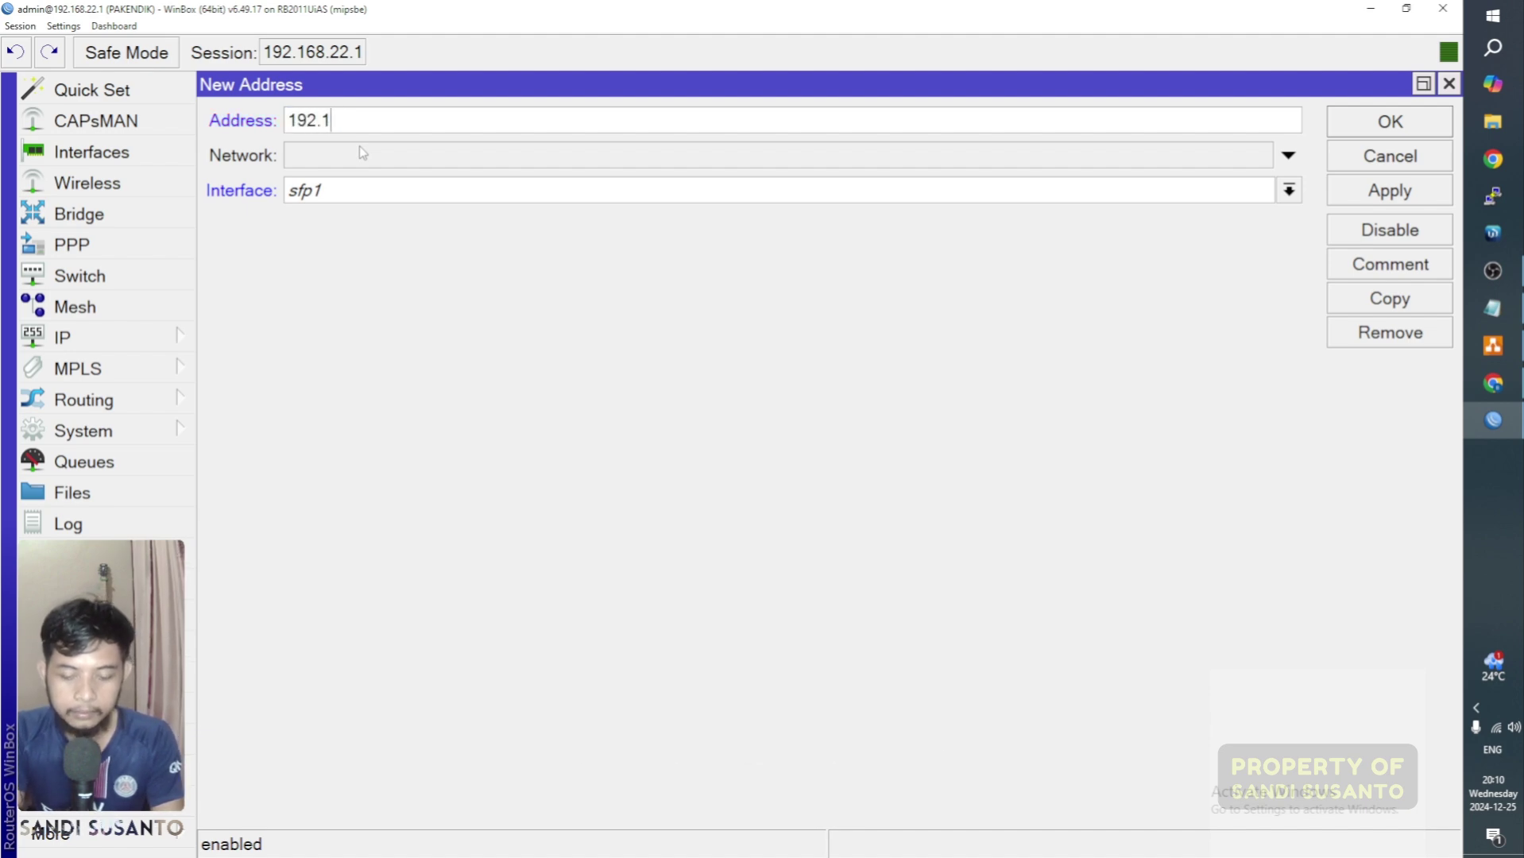
text(68.77)
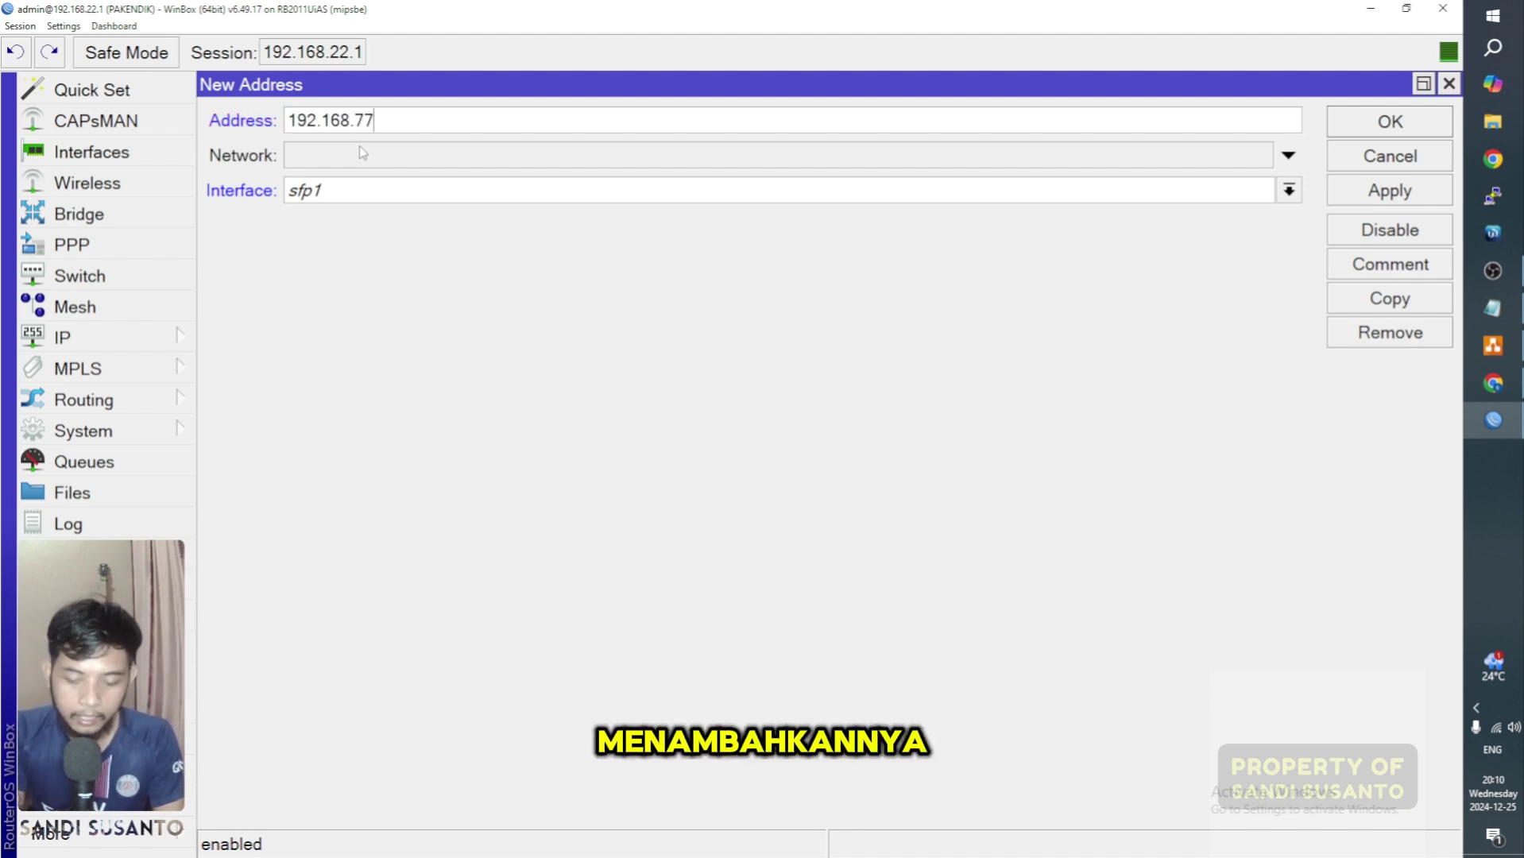
text(.1/)
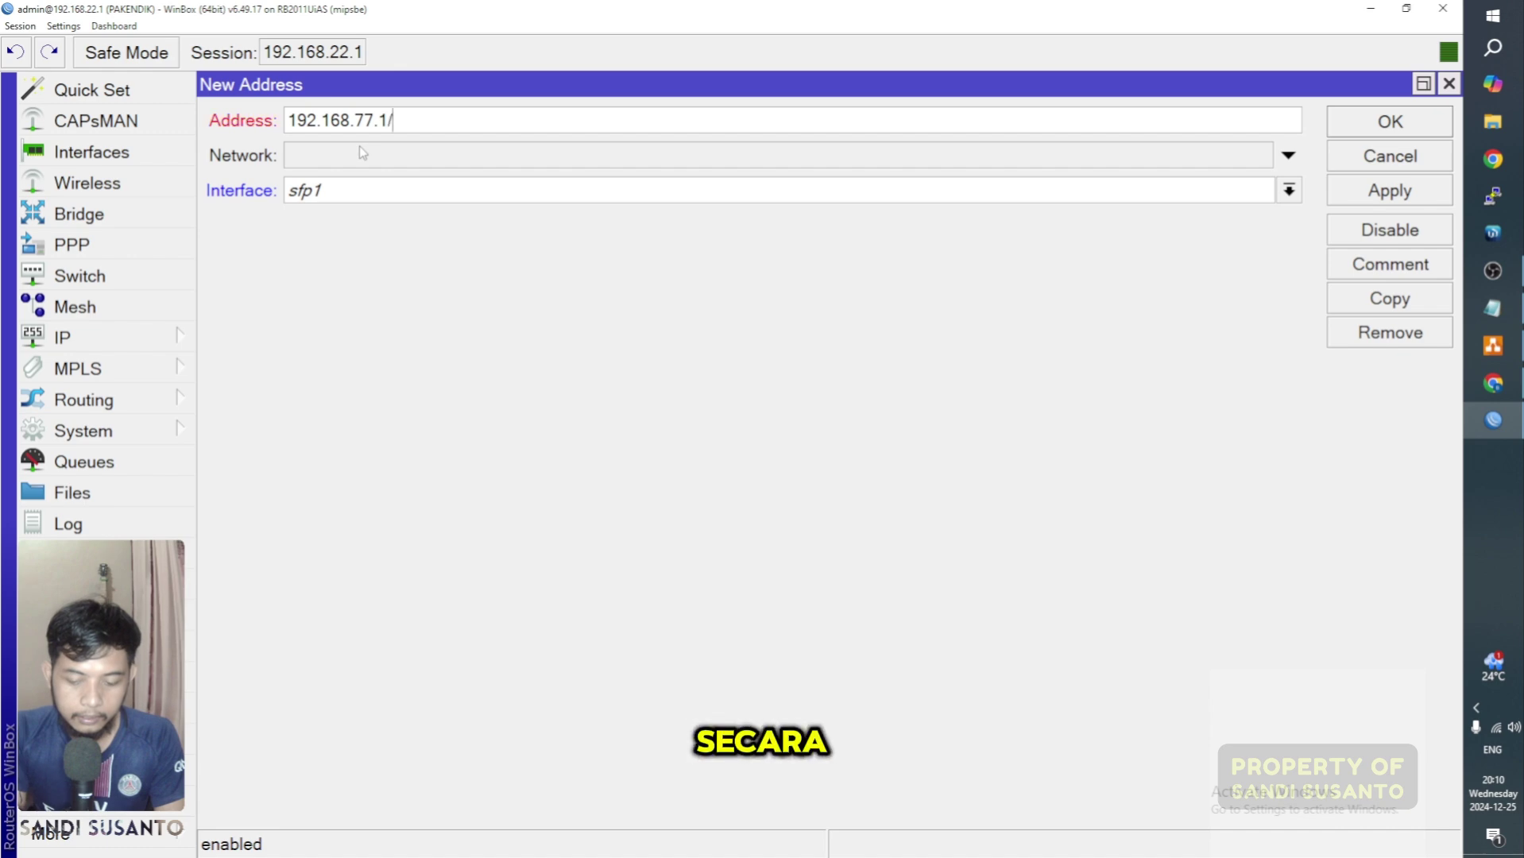
text(24)
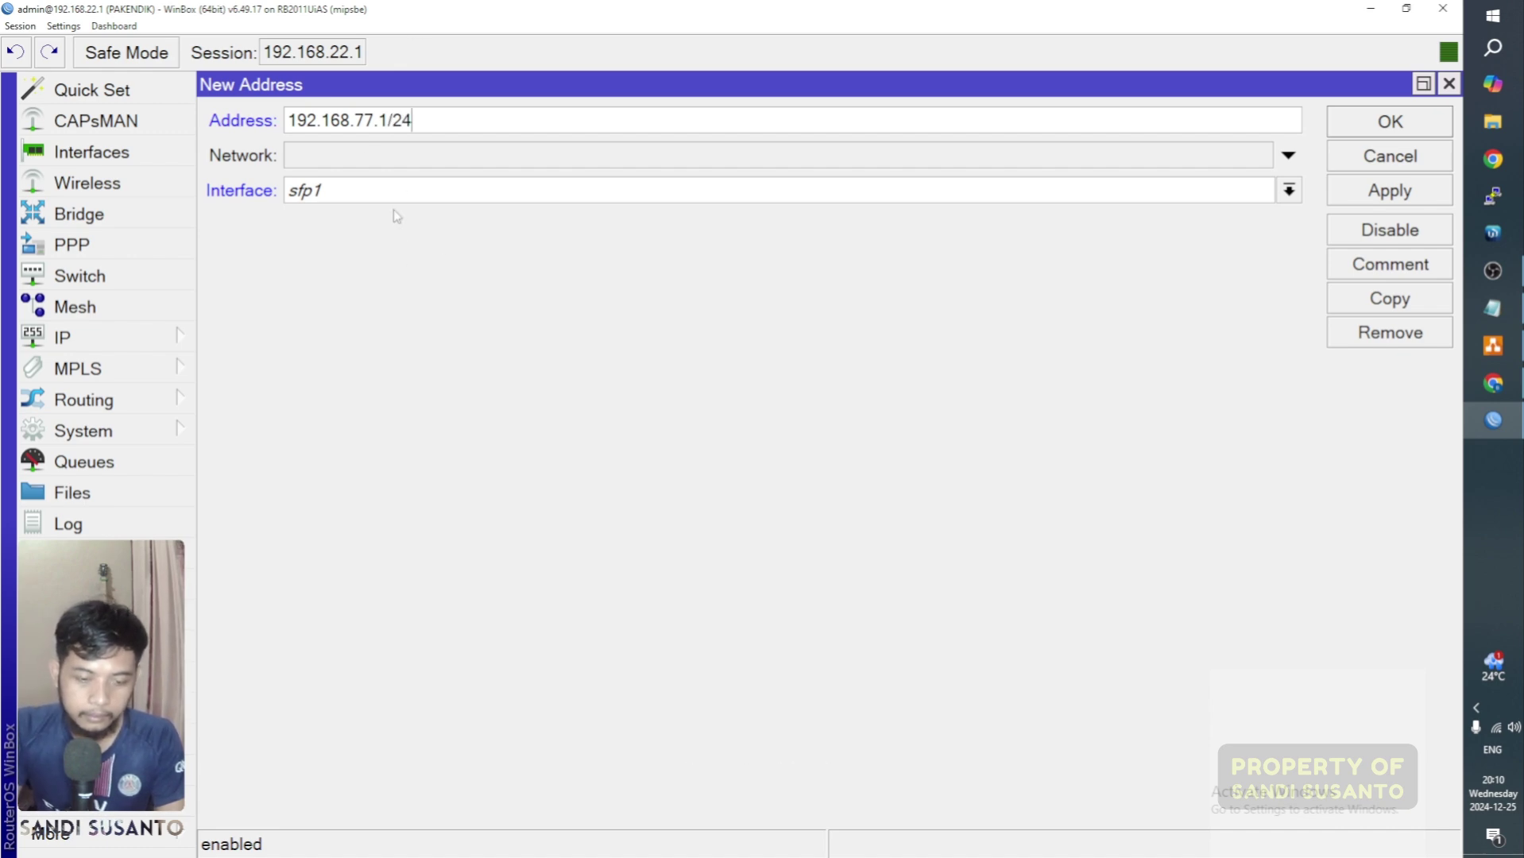
click(387, 189)
click(449, 421)
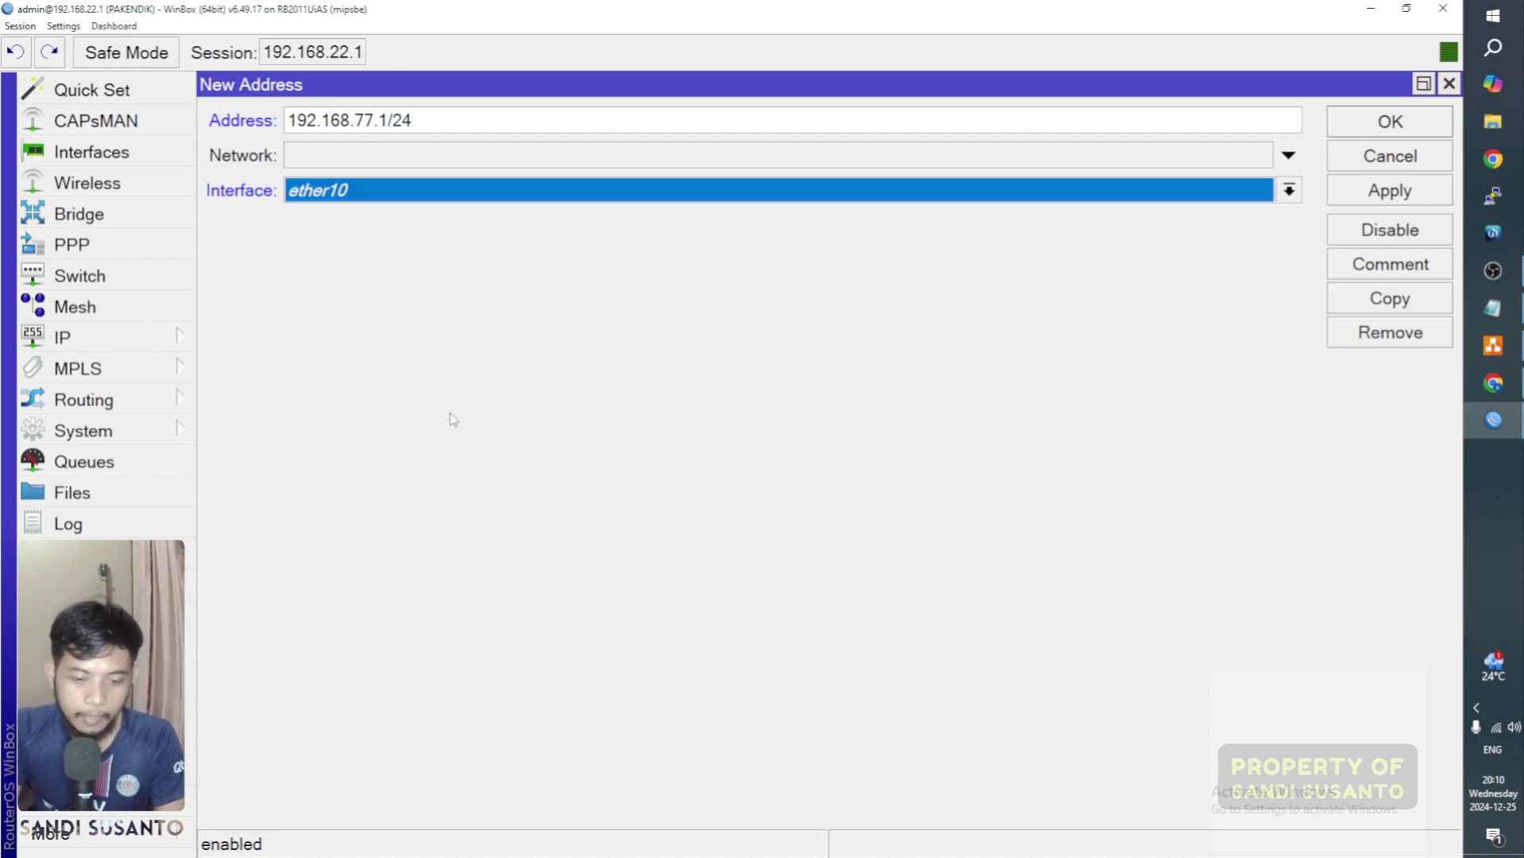
click(1366, 124)
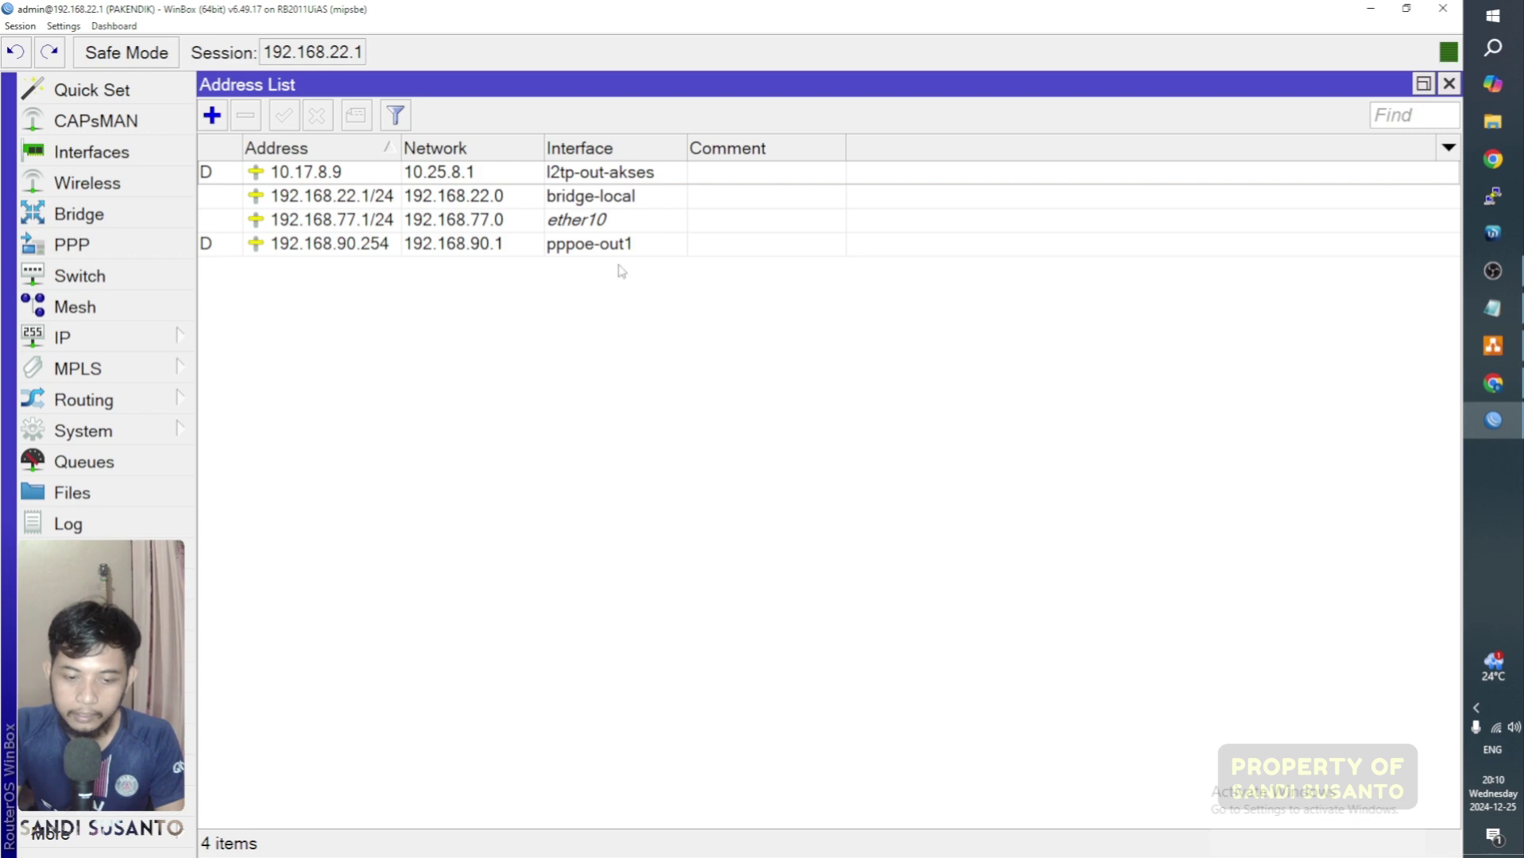
click(467, 222)
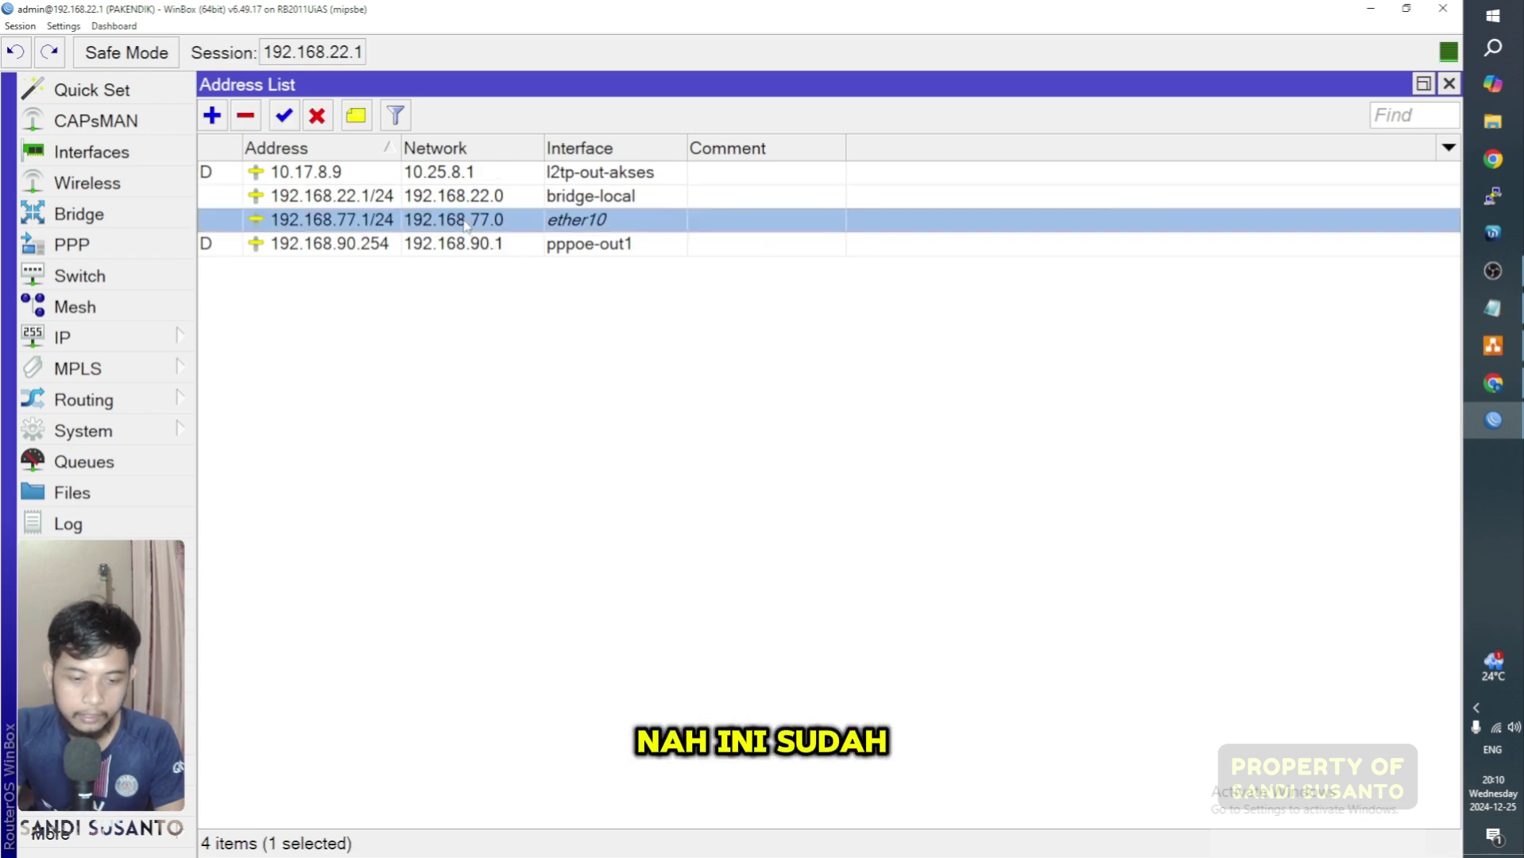
click(109, 343)
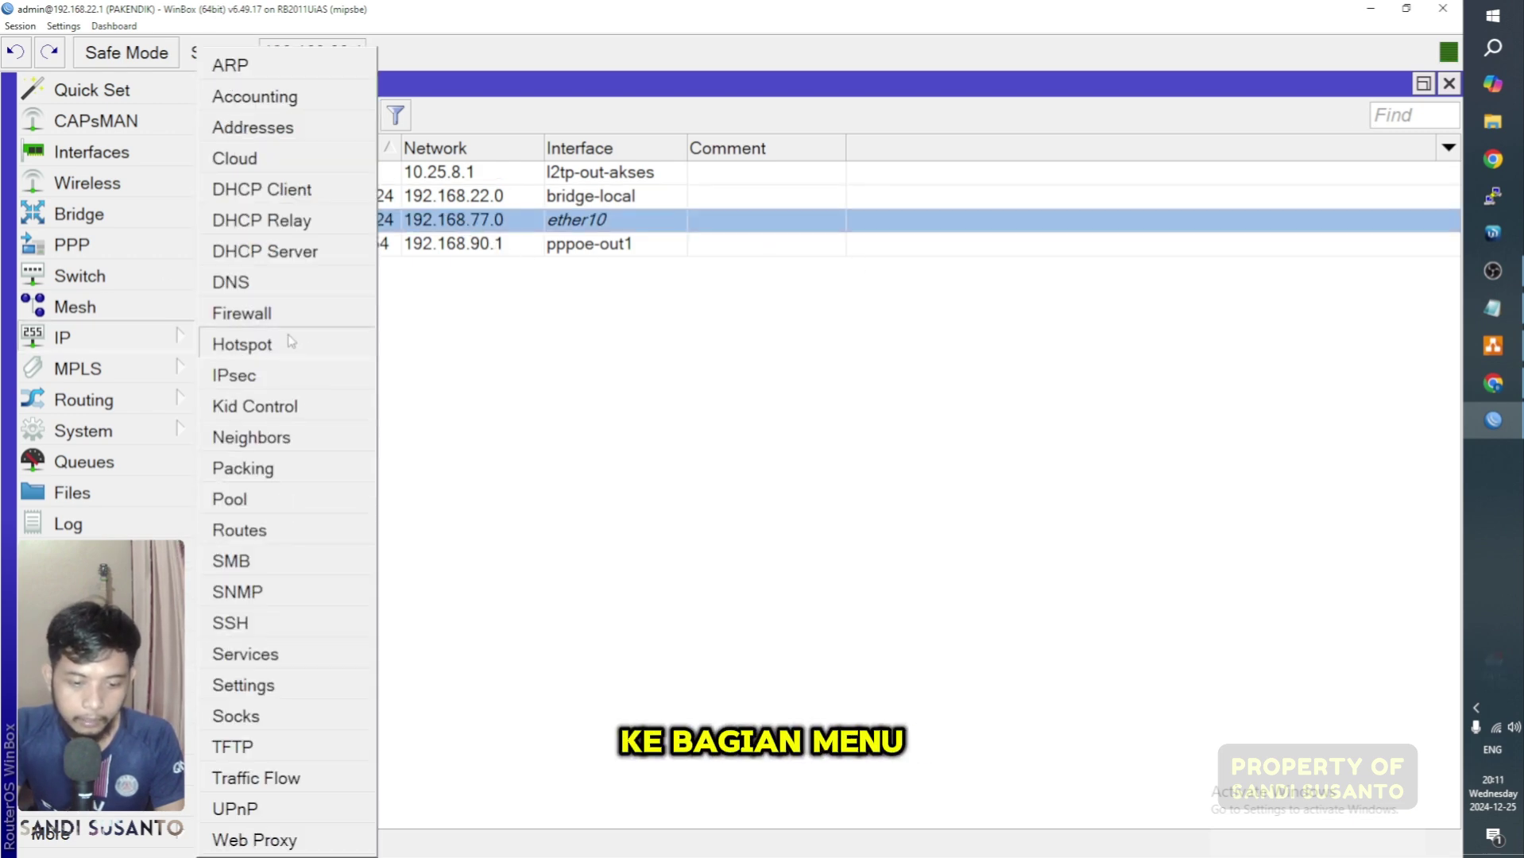
Step: Start Hotspot Setup on ether10 and accept the 192.168.77.1/24 local gateway address
click(241, 344)
click(581, 161)
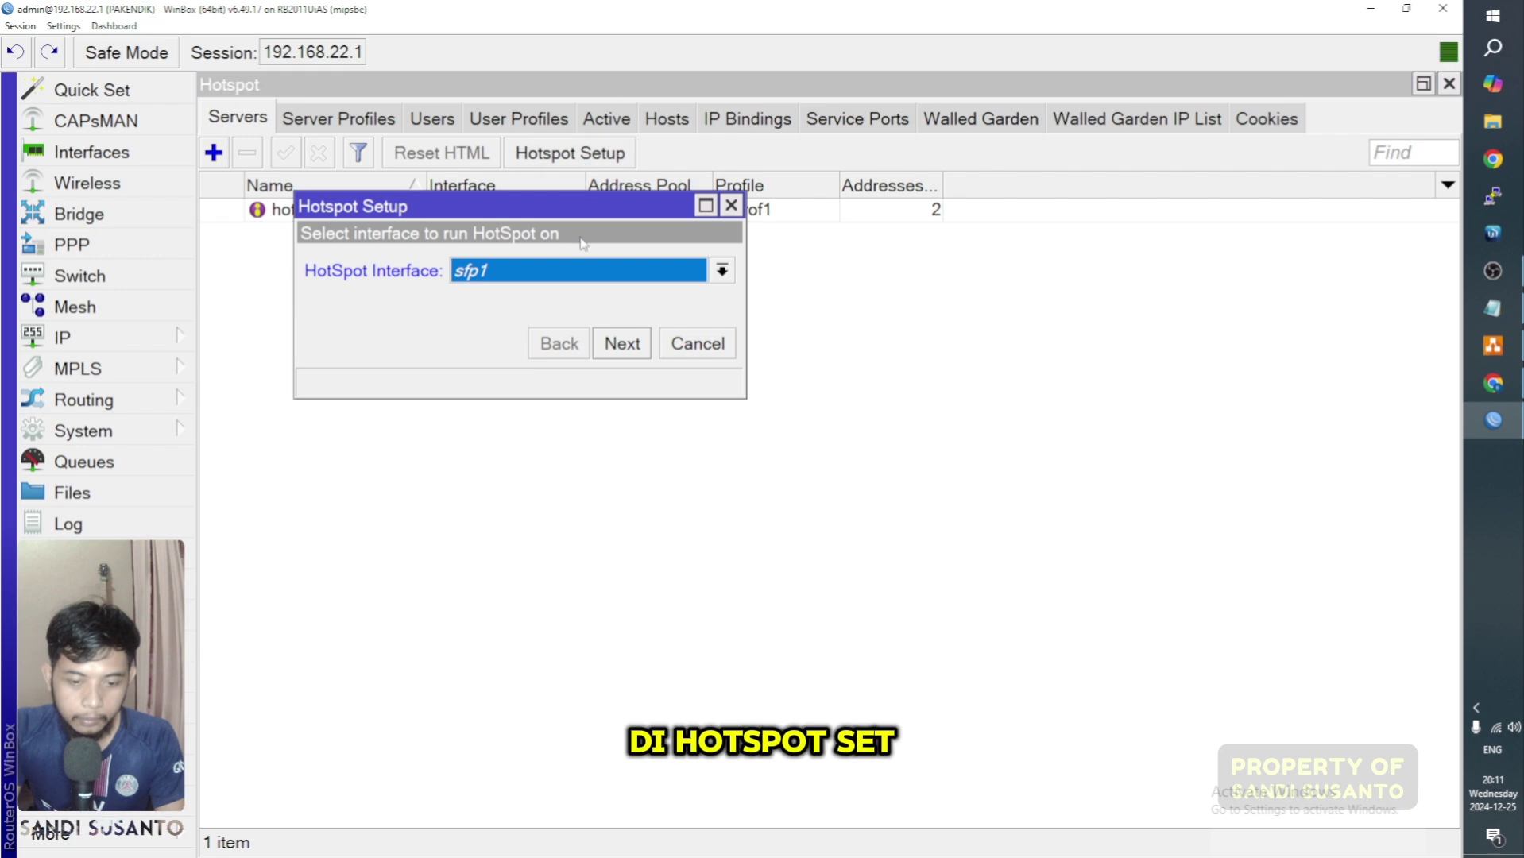
click(551, 274)
click(487, 504)
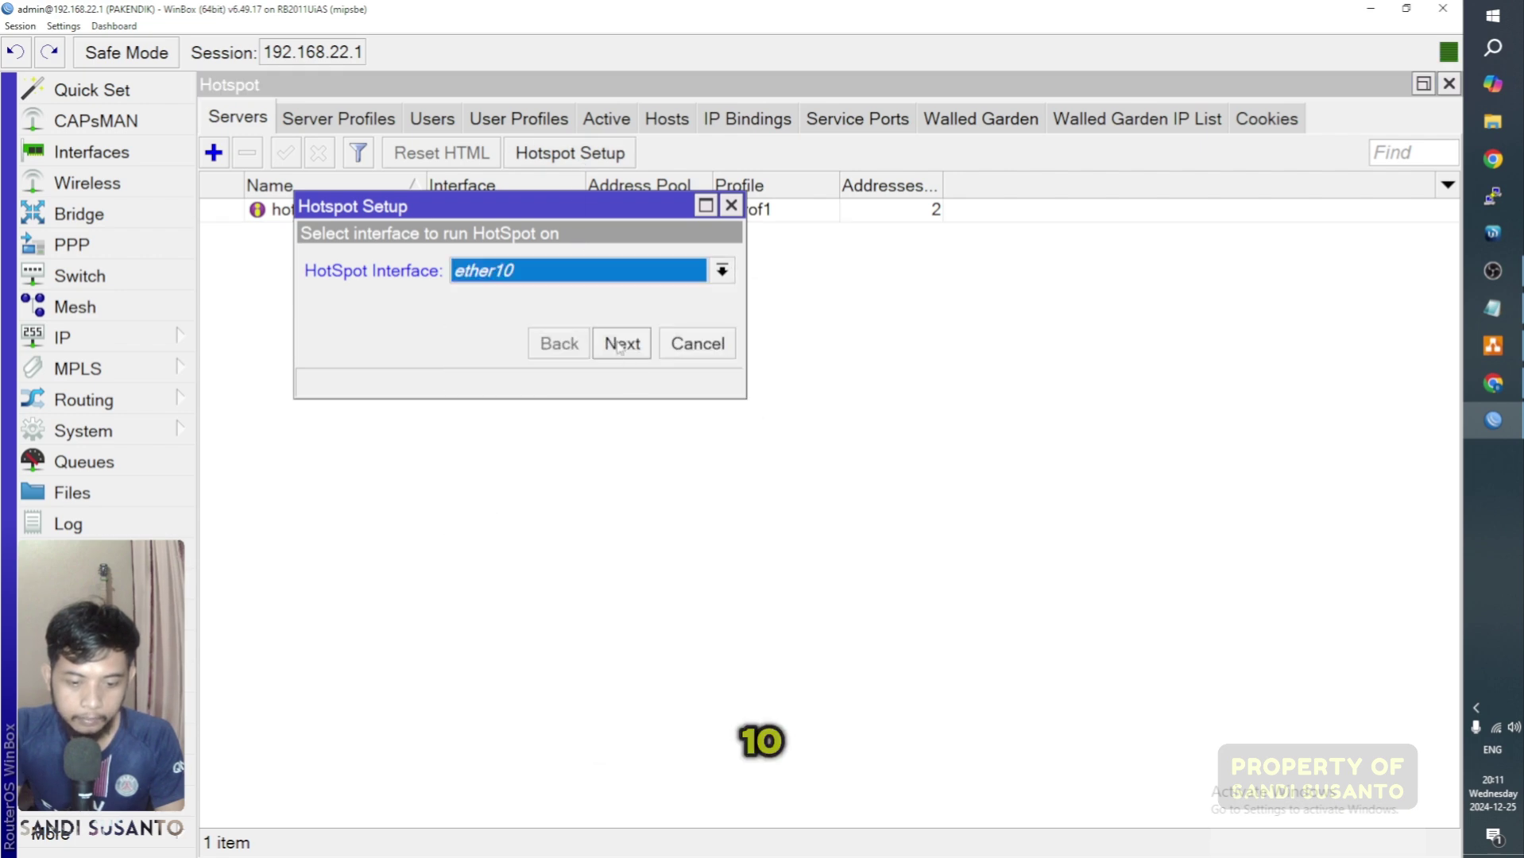
click(621, 344)
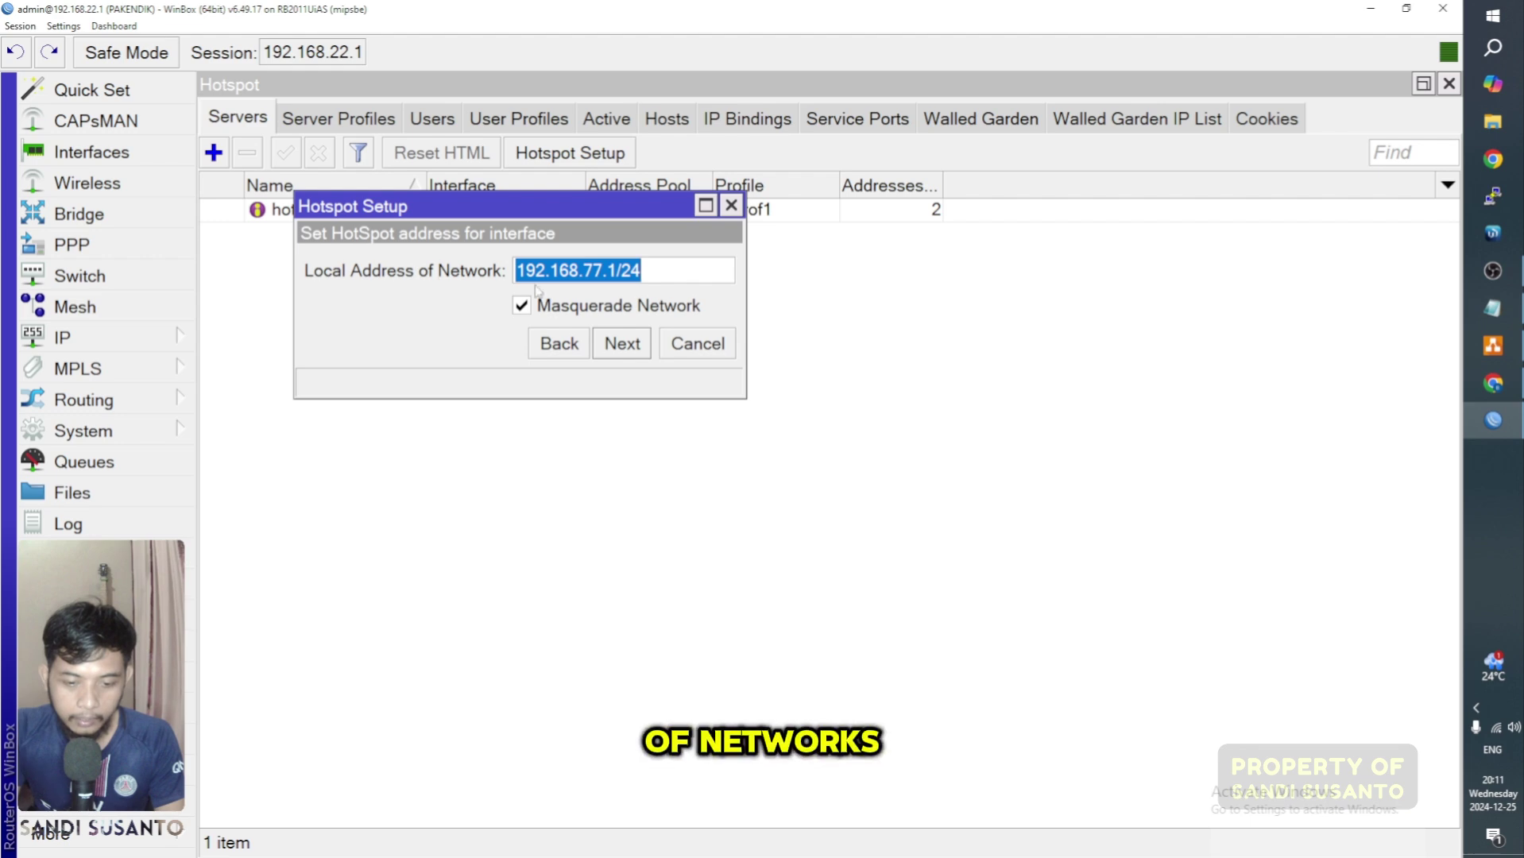
click(661, 273)
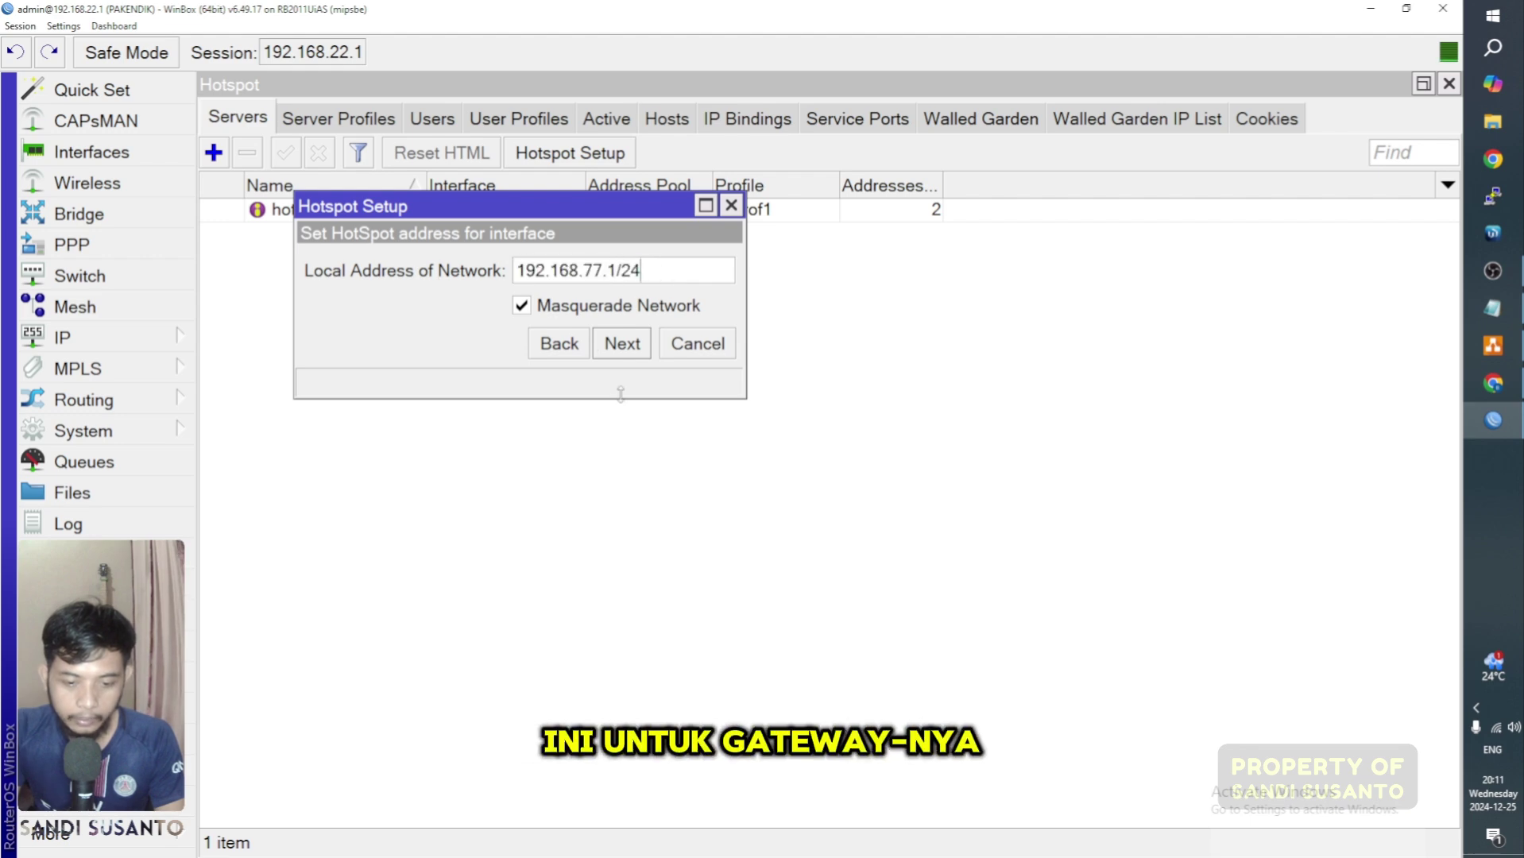
click(622, 344)
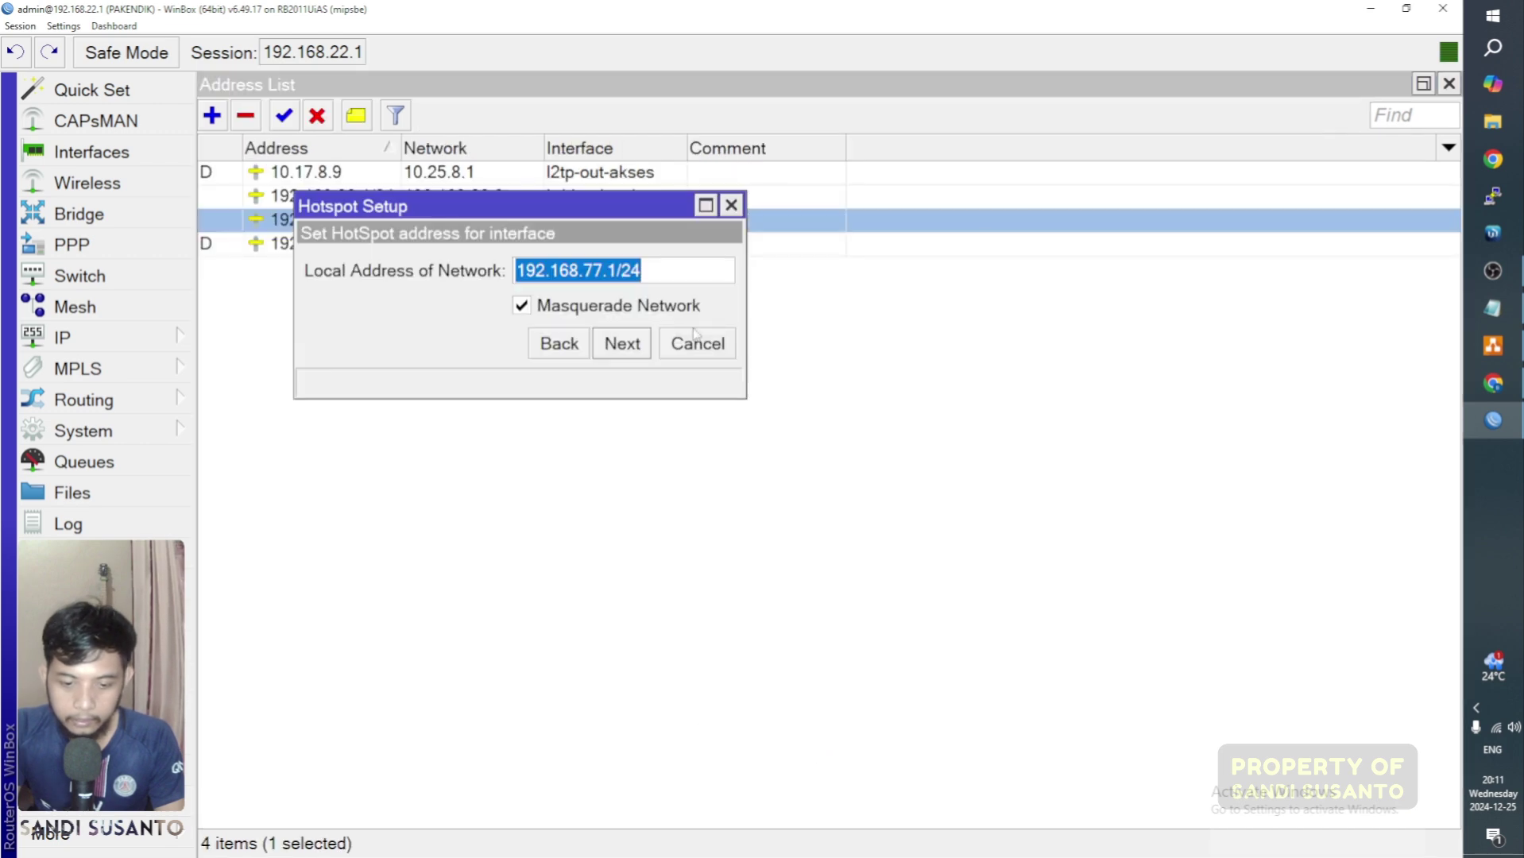
Step: Set the client pool to .20–192.168.77.254 and choose no SSL certificate
click(635, 346)
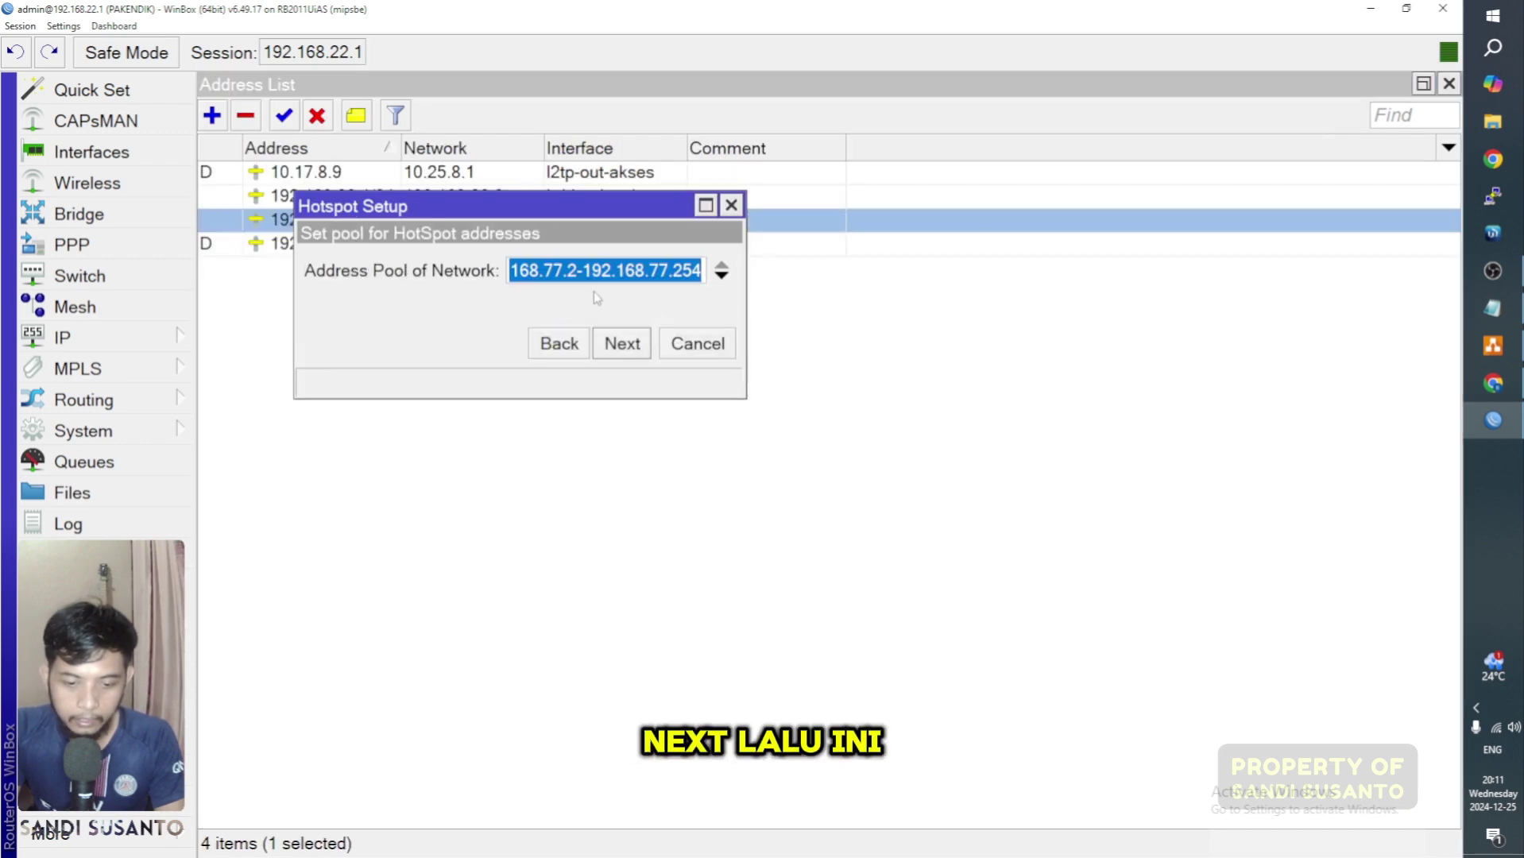
click(574, 271)
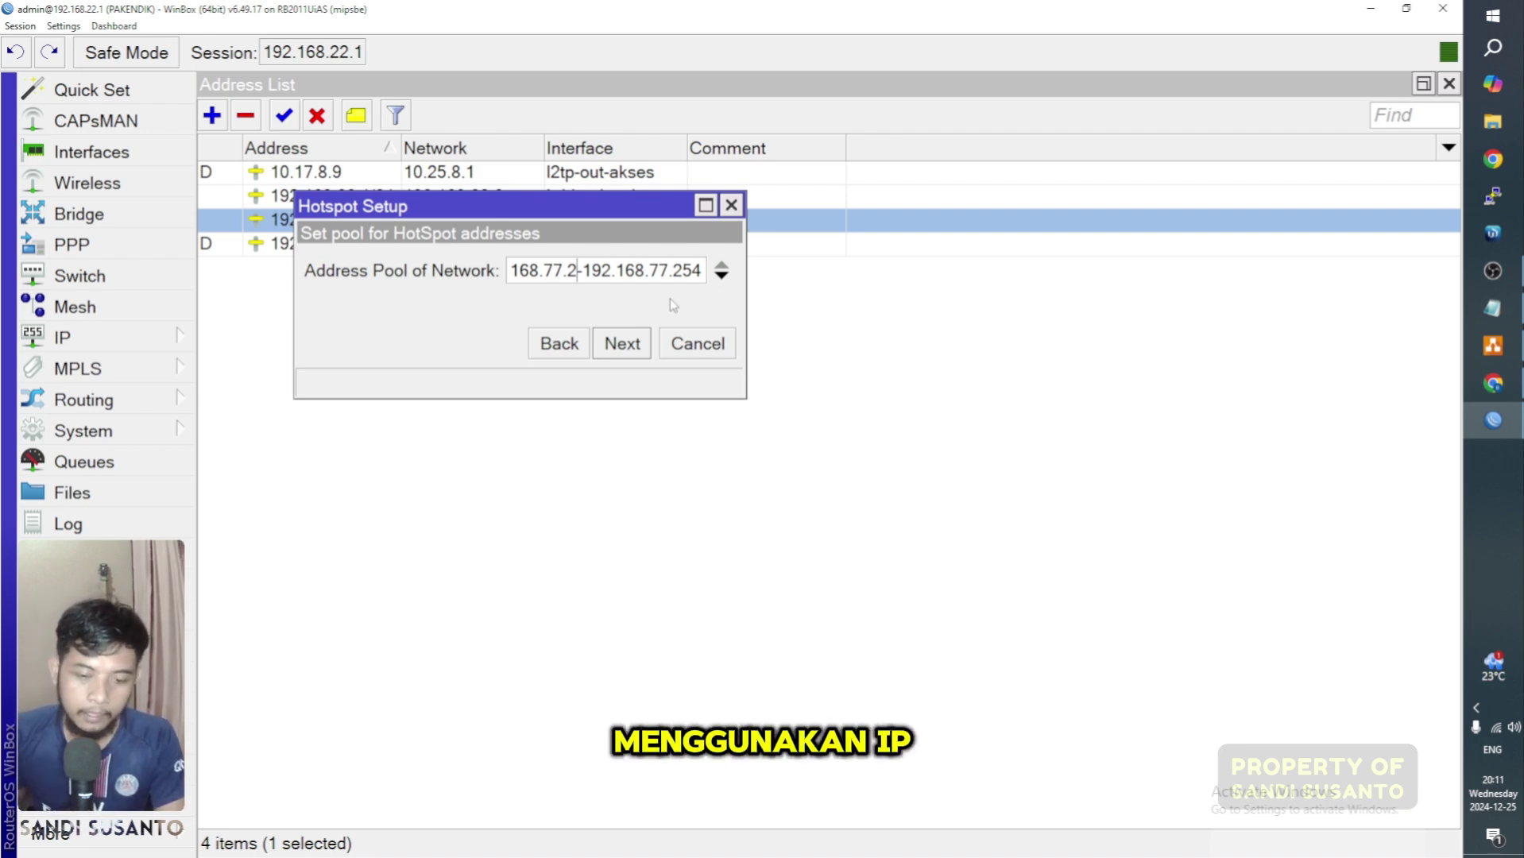
text(0)
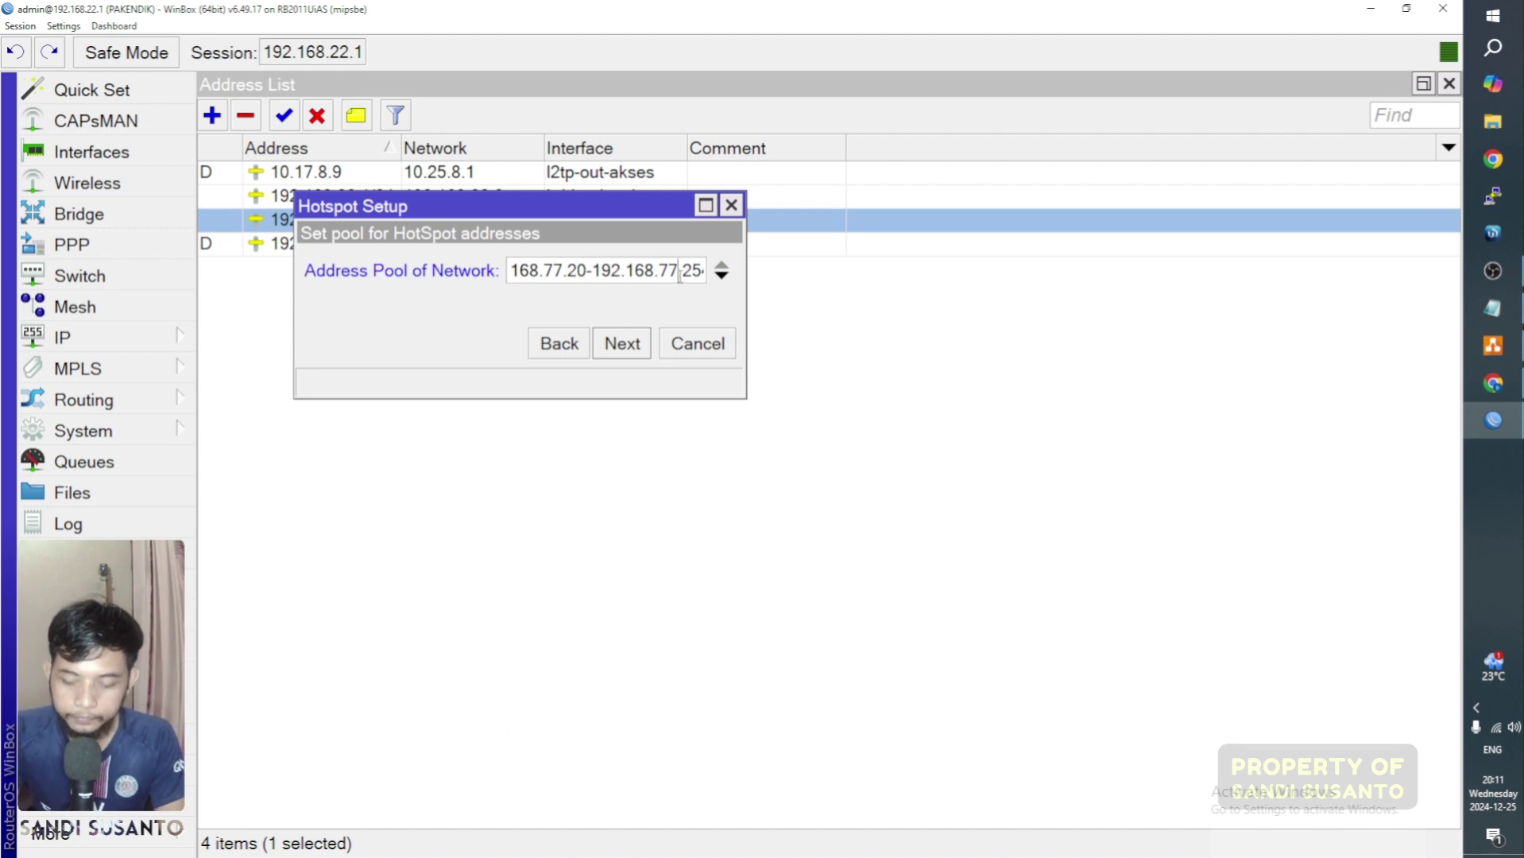
key(End)
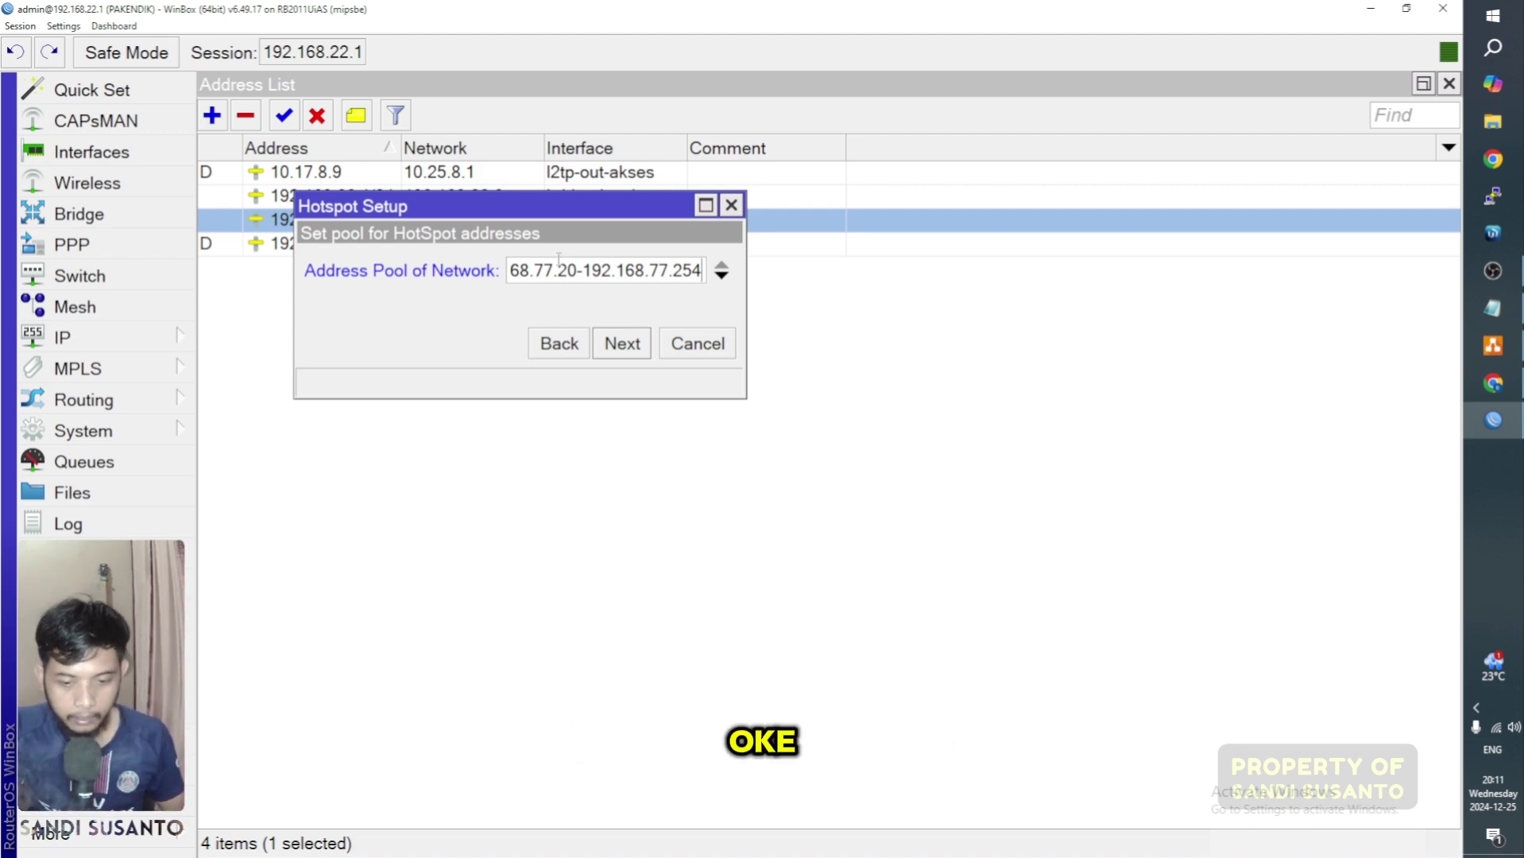
click(623, 350)
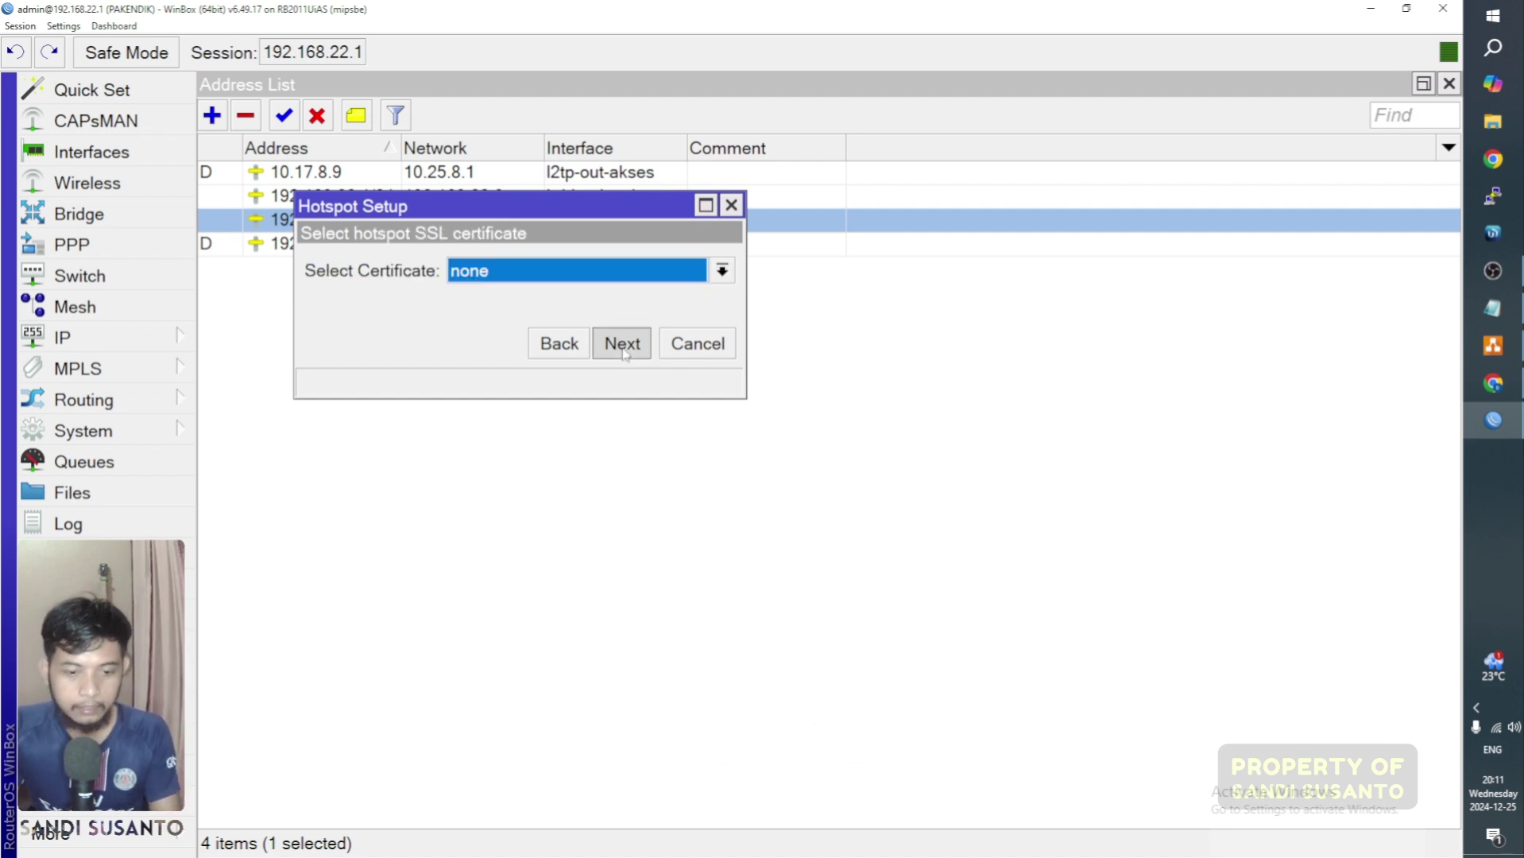
click(508, 274)
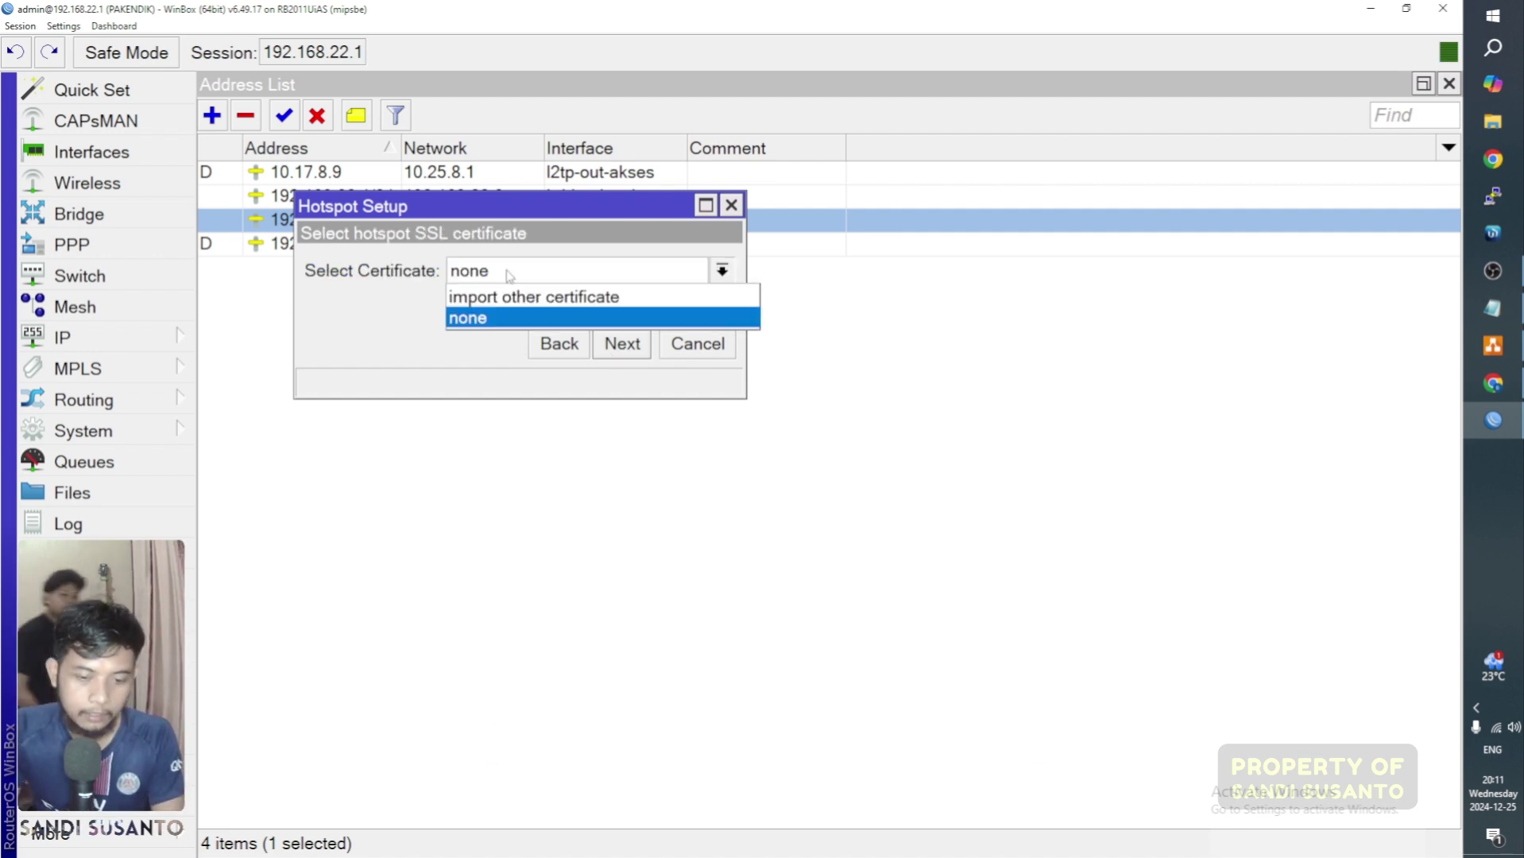
click(484, 324)
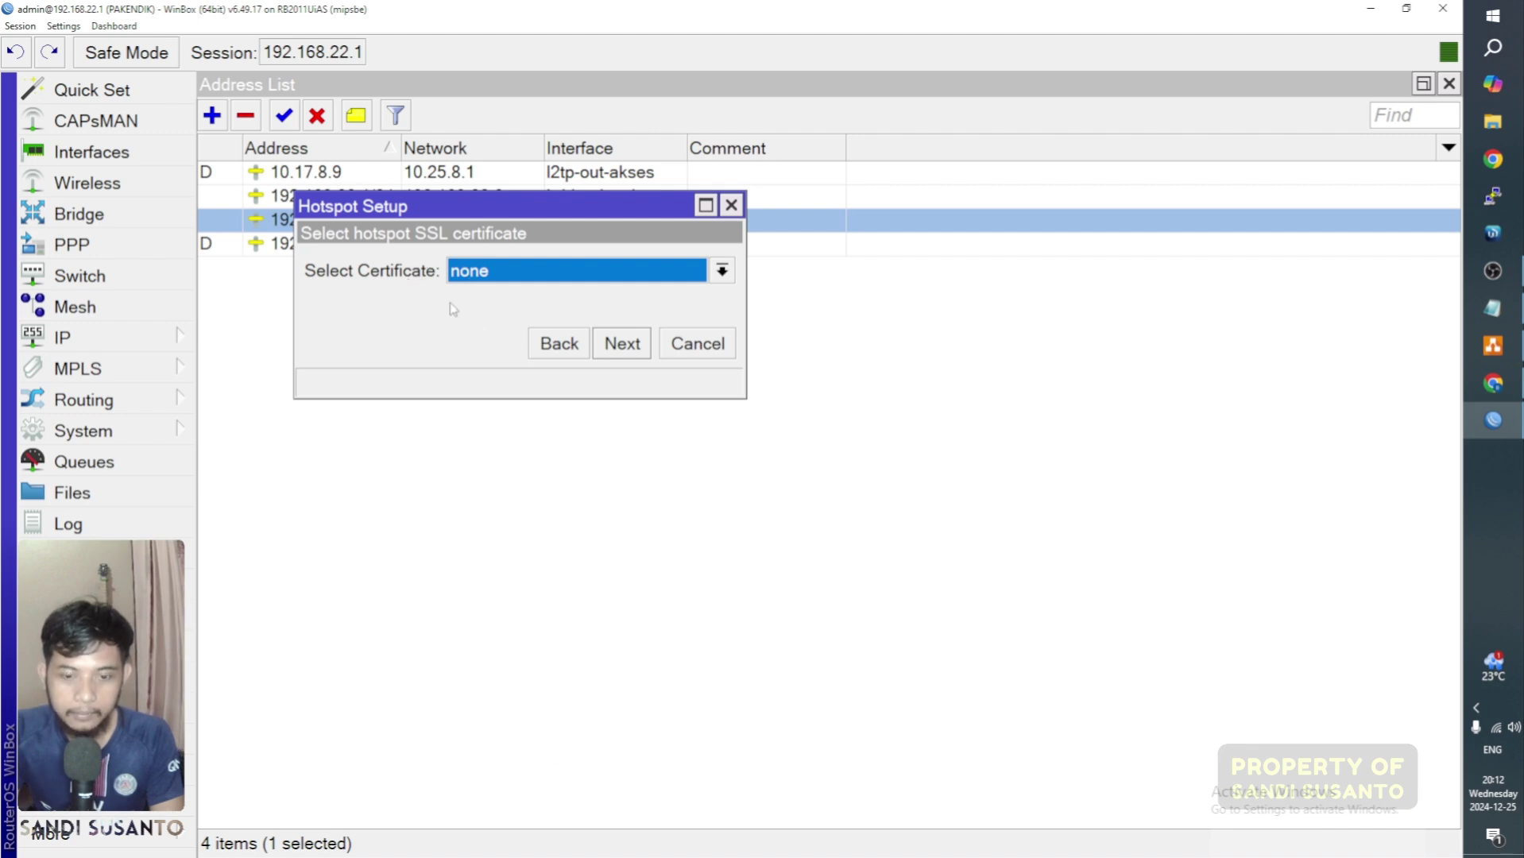
click(620, 344)
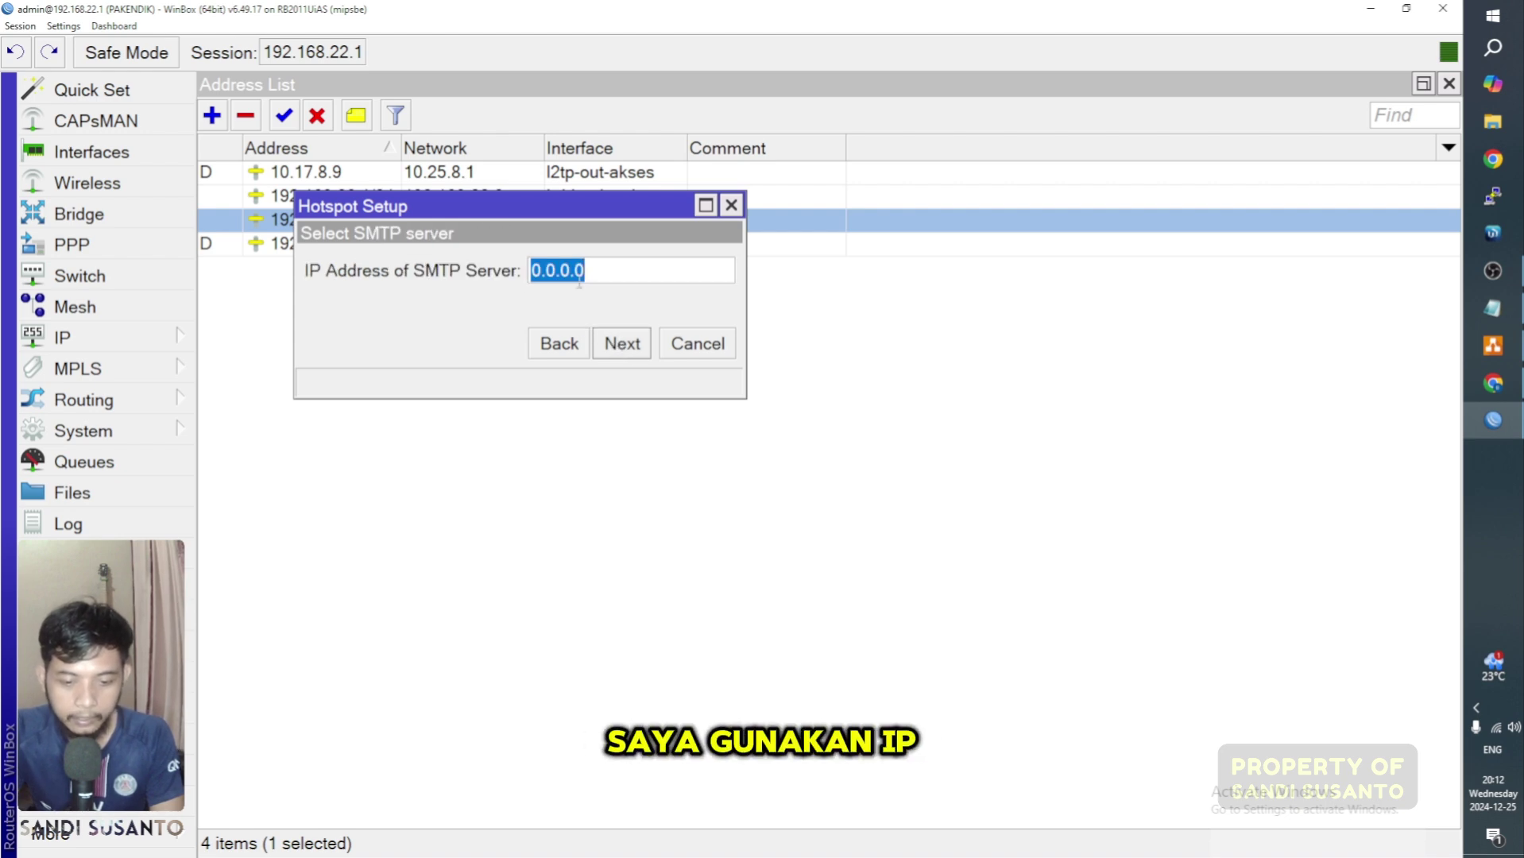
Step: Leave SMTP unset and add DNS servers 192.168.77.1 and 8.8.8.8
click(608, 271)
click(626, 350)
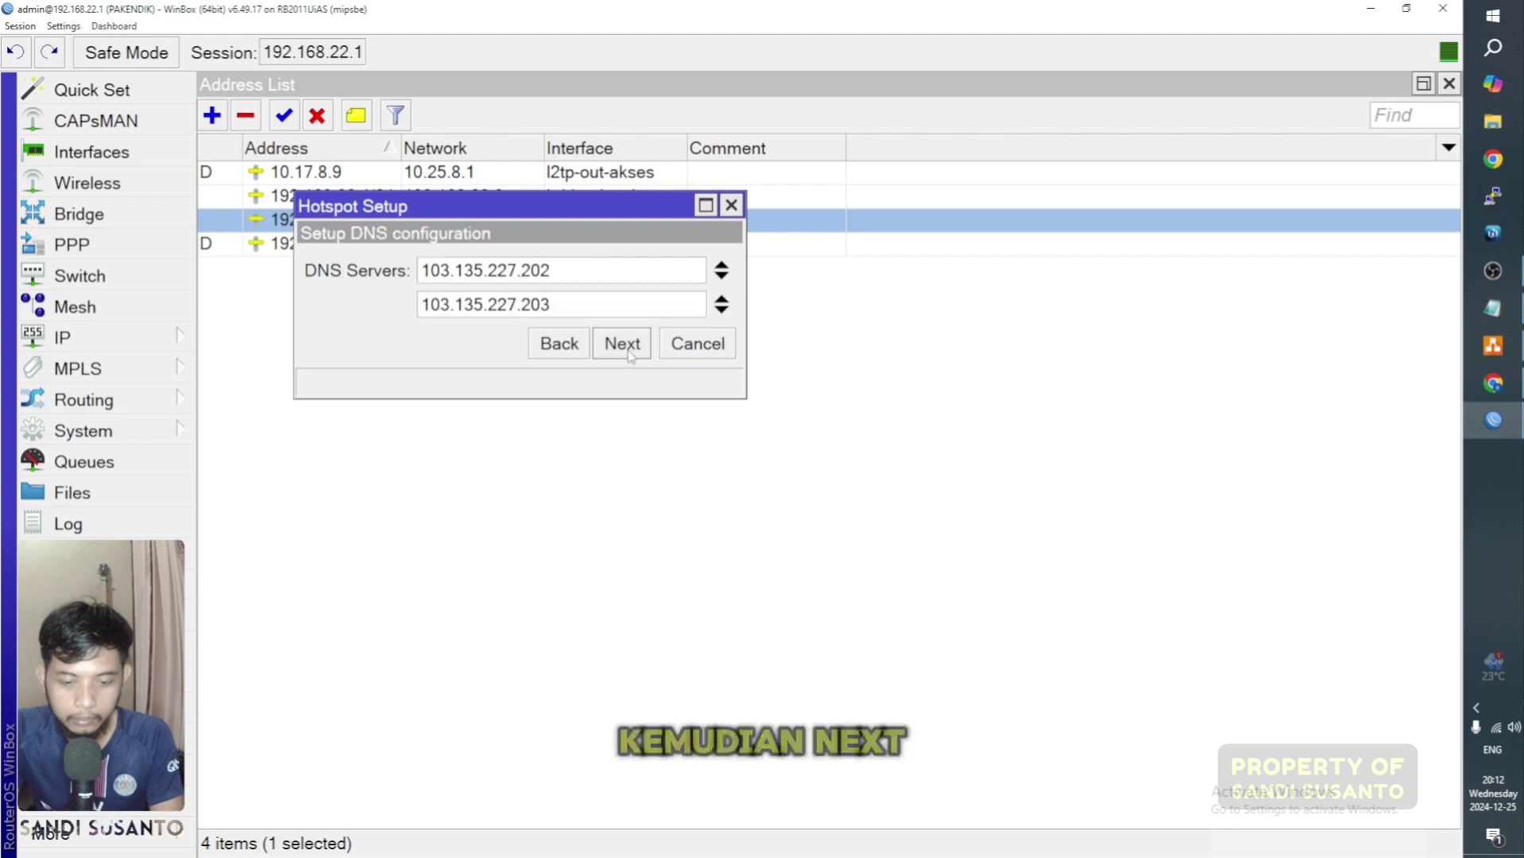
click(721, 310)
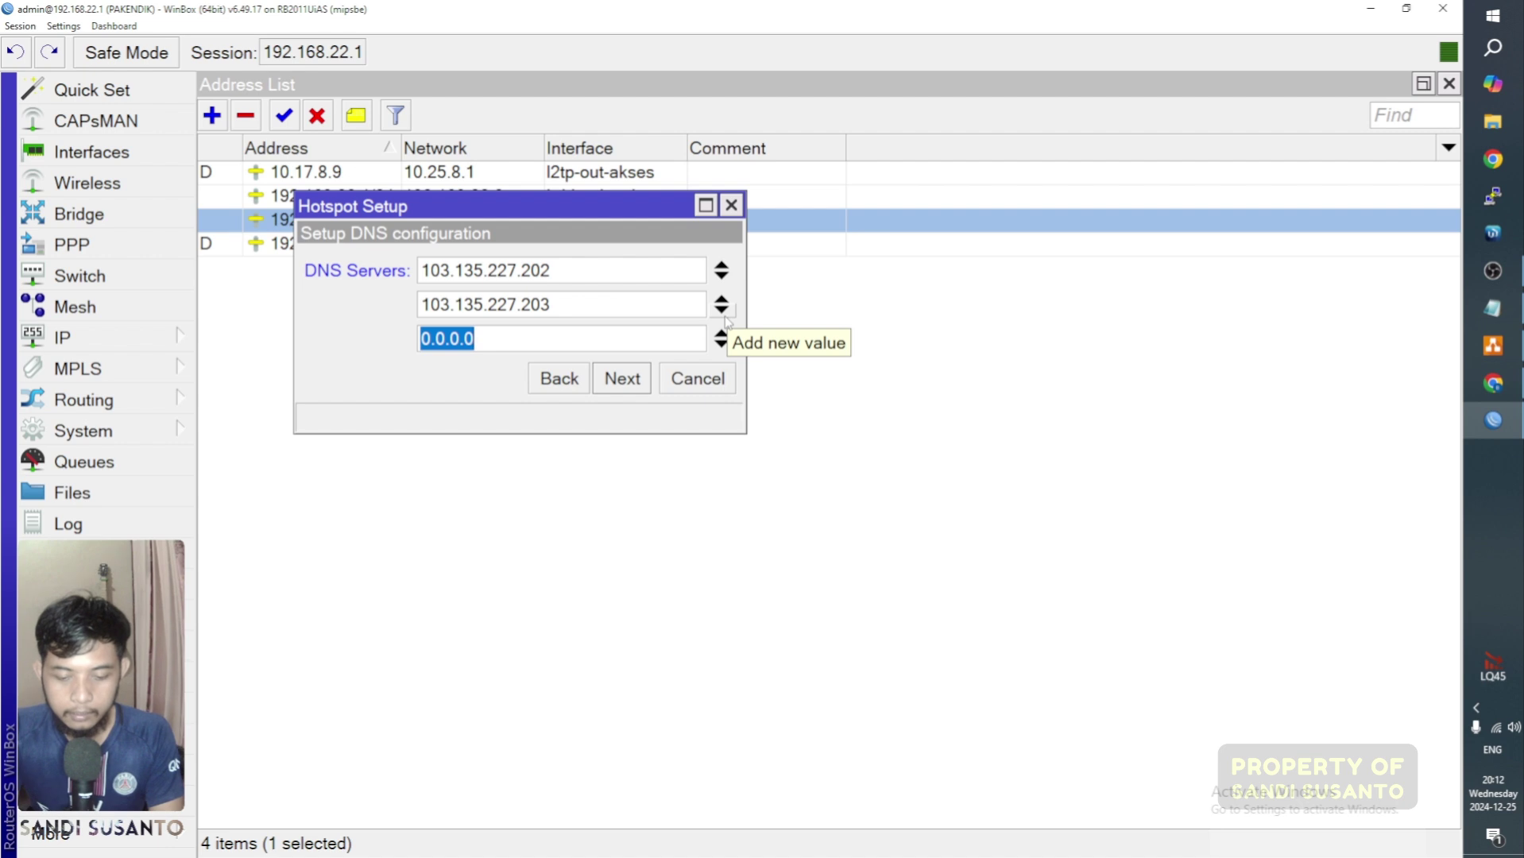
text(1)
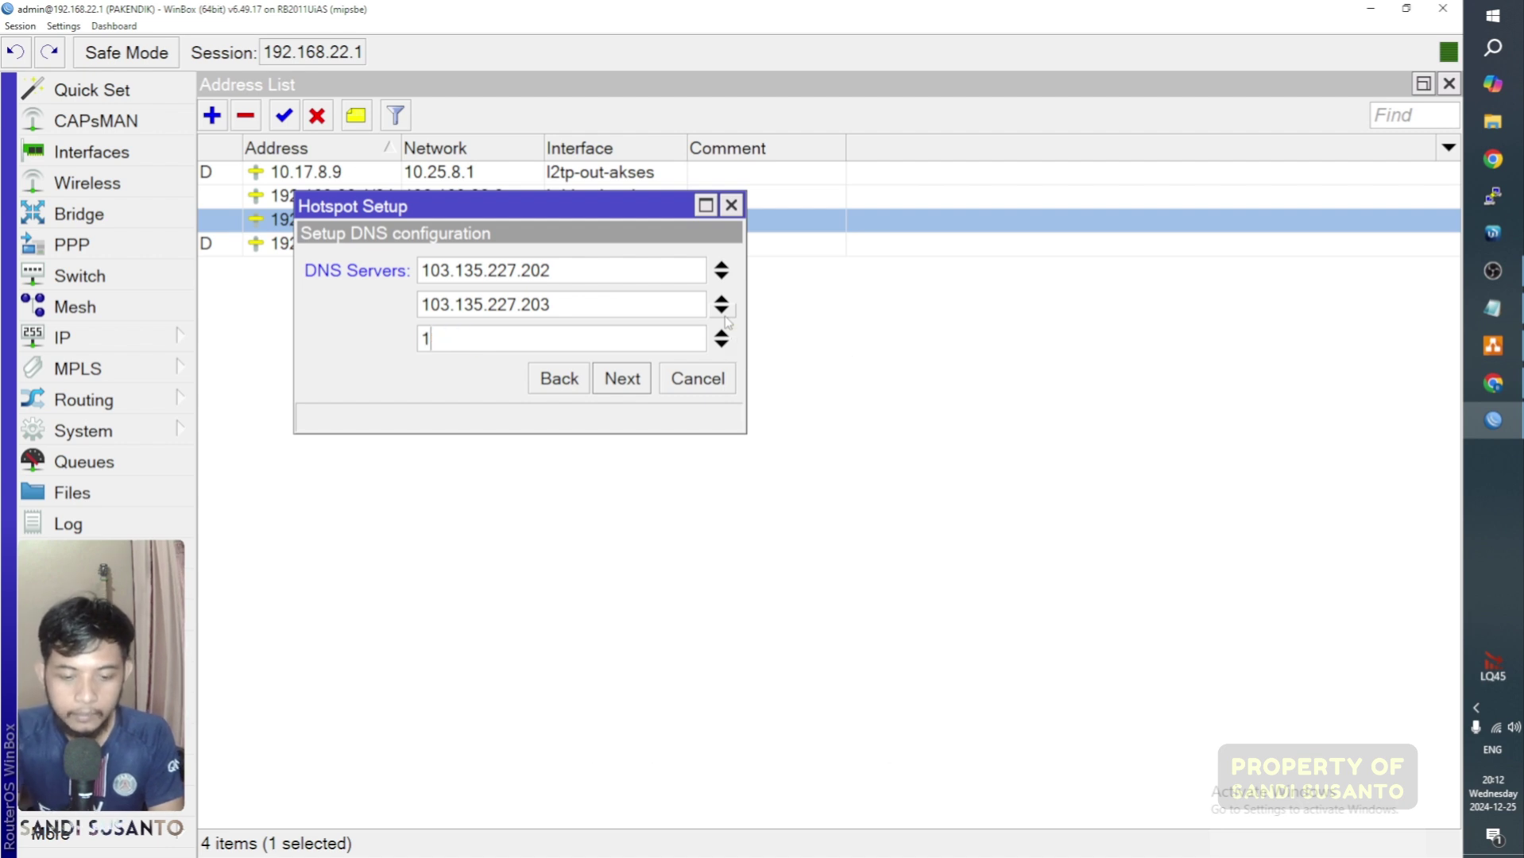
text(92.268)
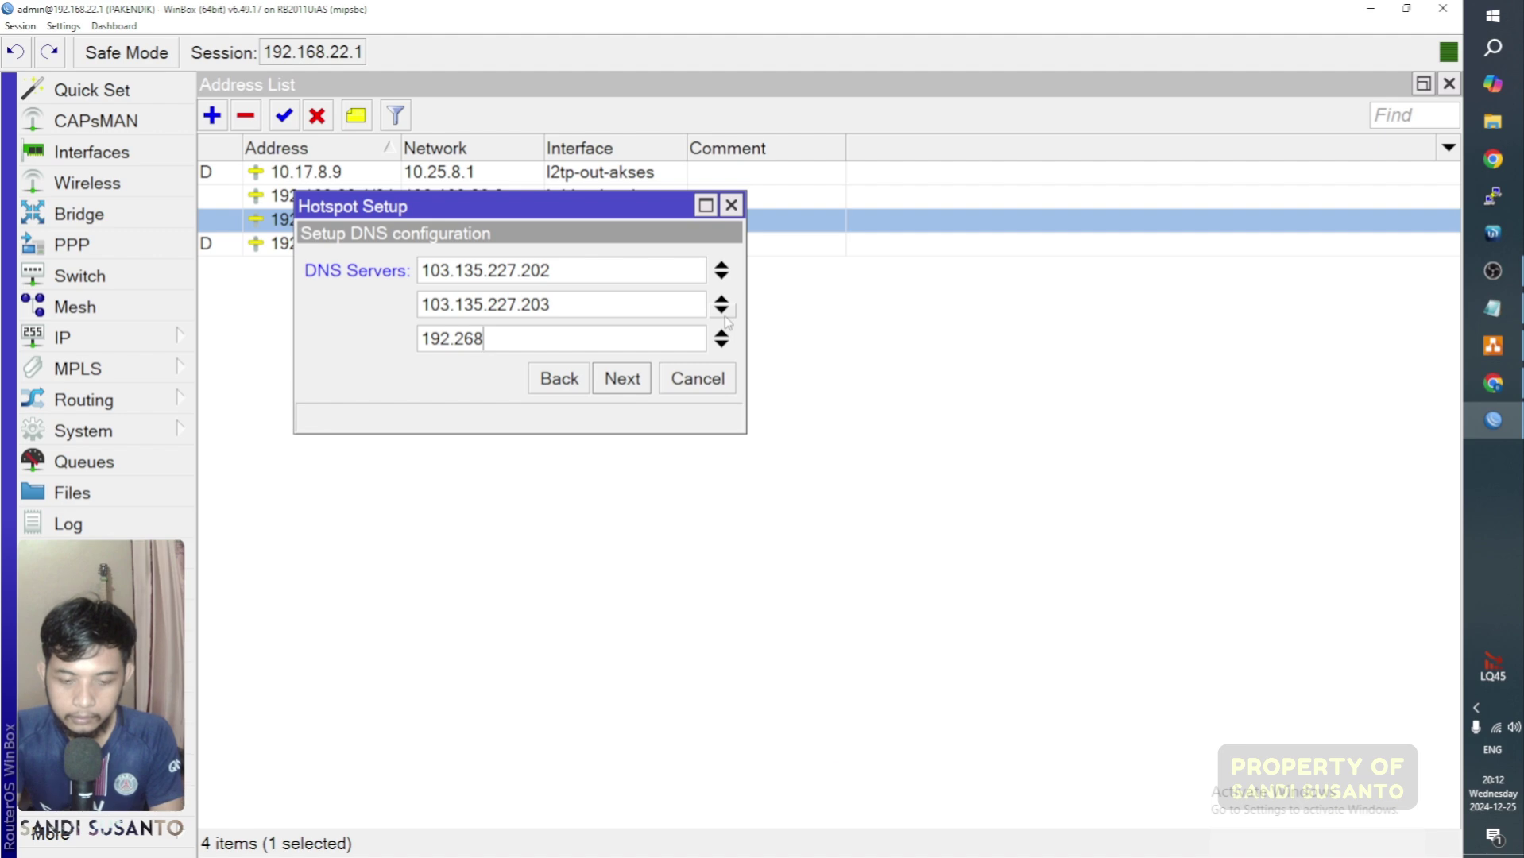
key(BackSpace)
key(BackSpace)
key(BackSpace)
text(168)
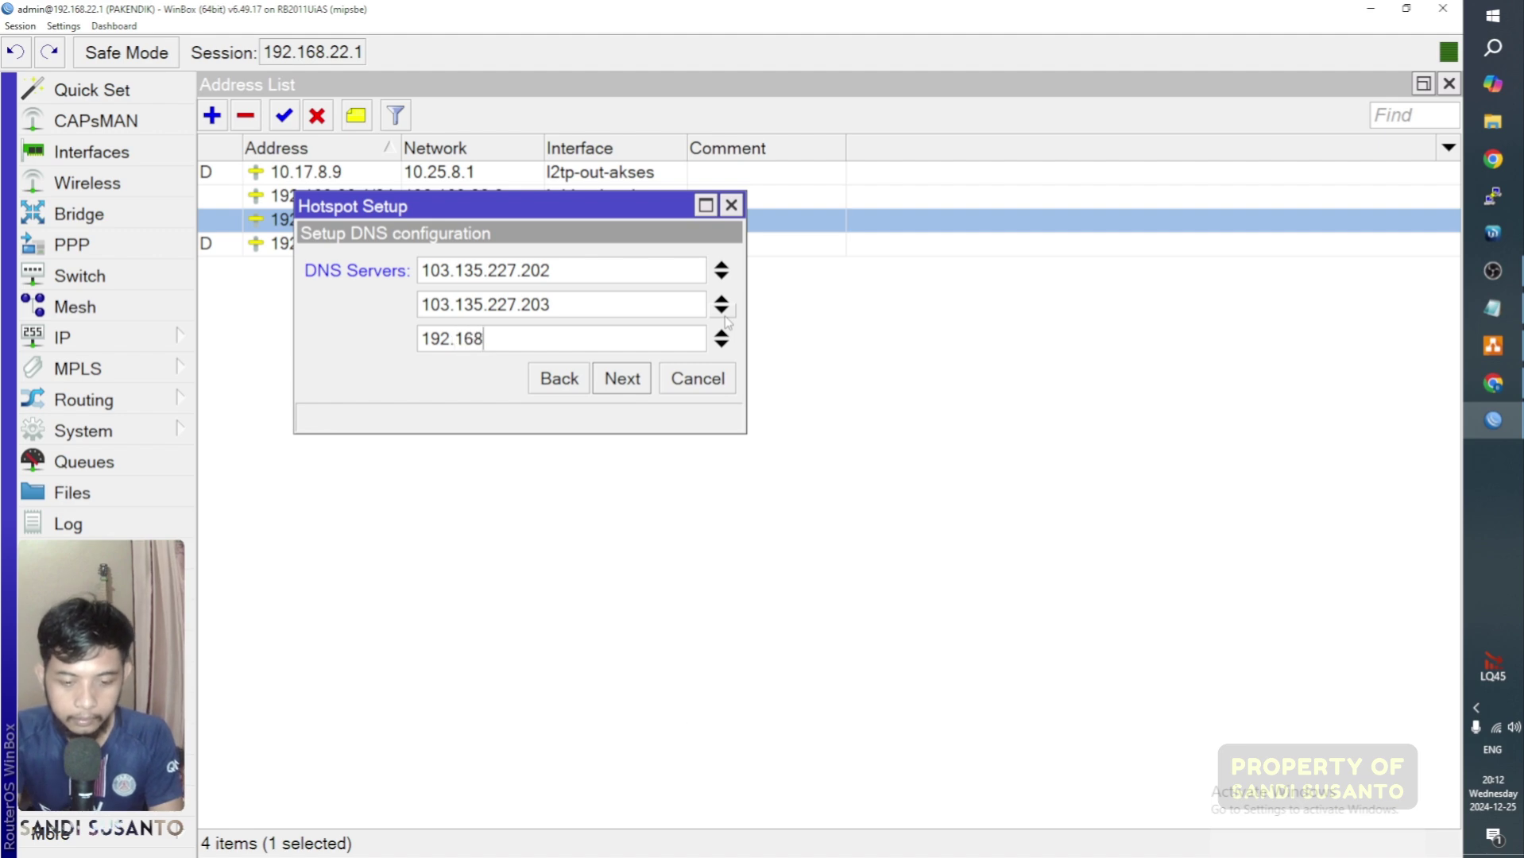
text(.1)
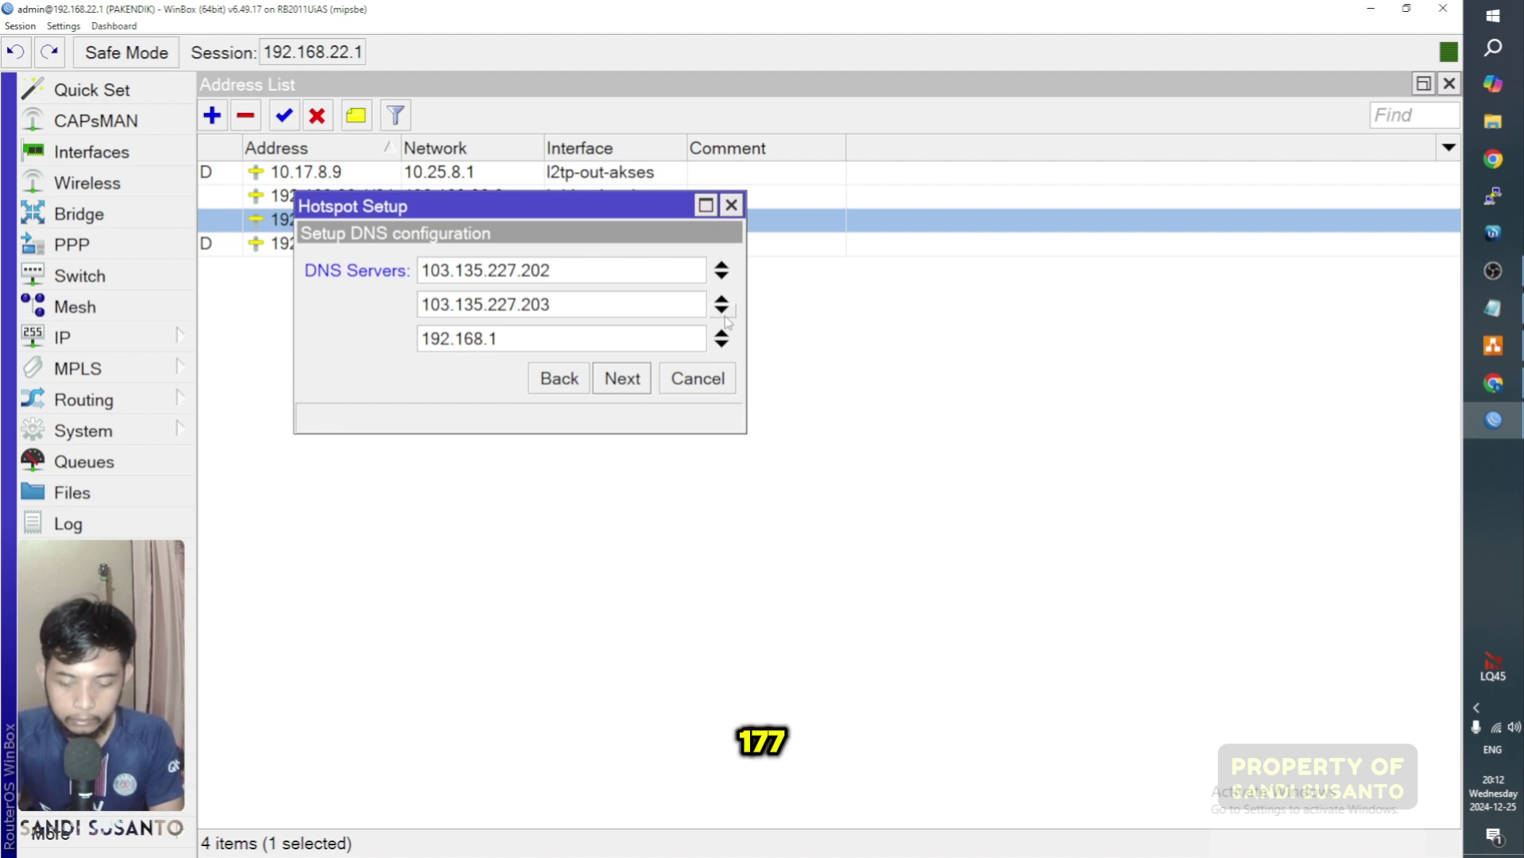
key(BackSpace)
text(77.1)
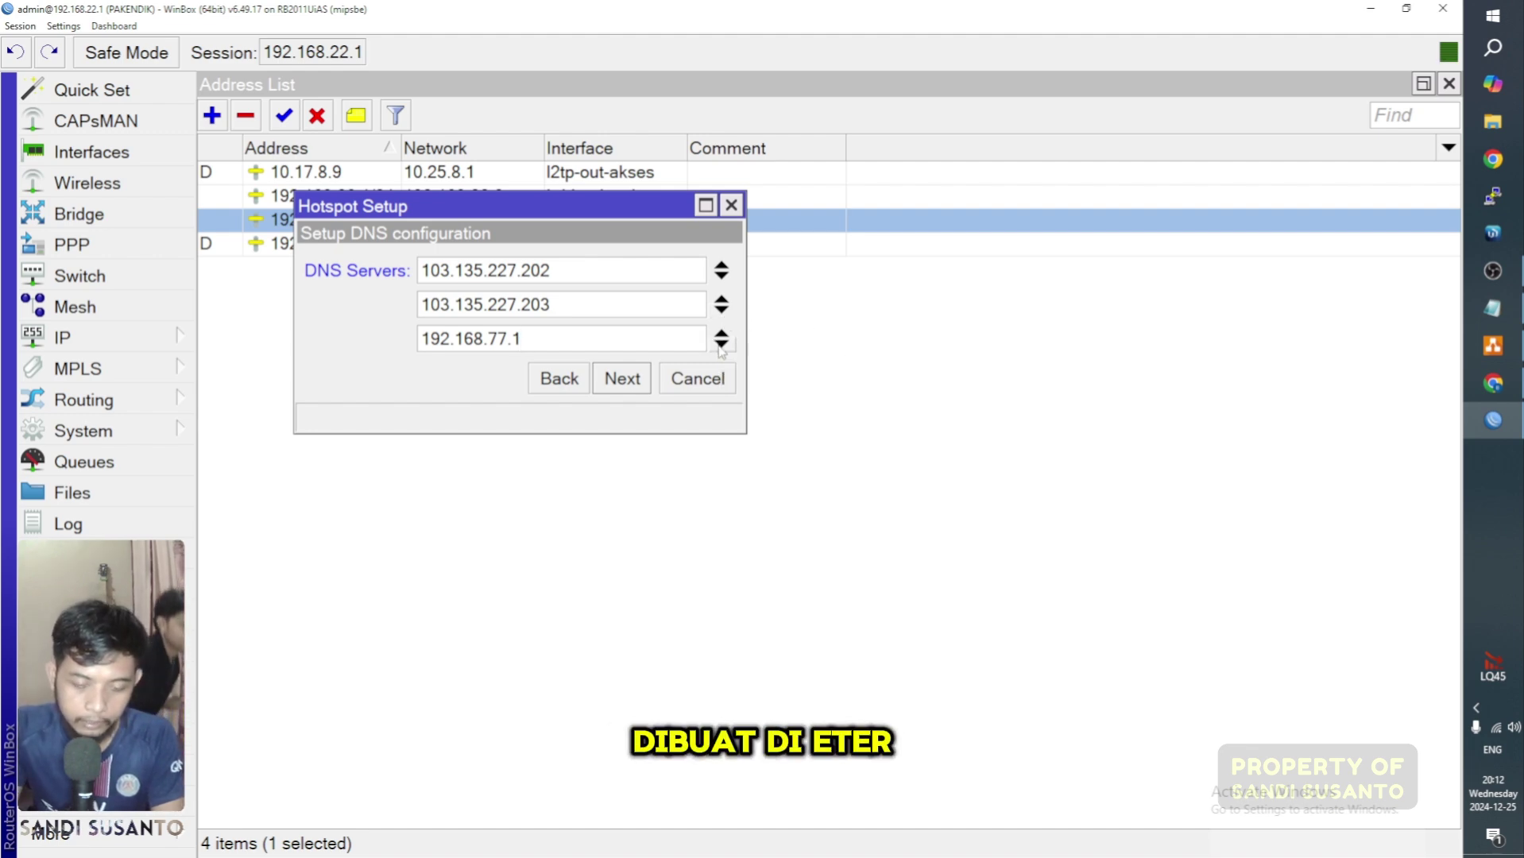
click(720, 344)
click(502, 373)
drag(502, 374, 332, 374)
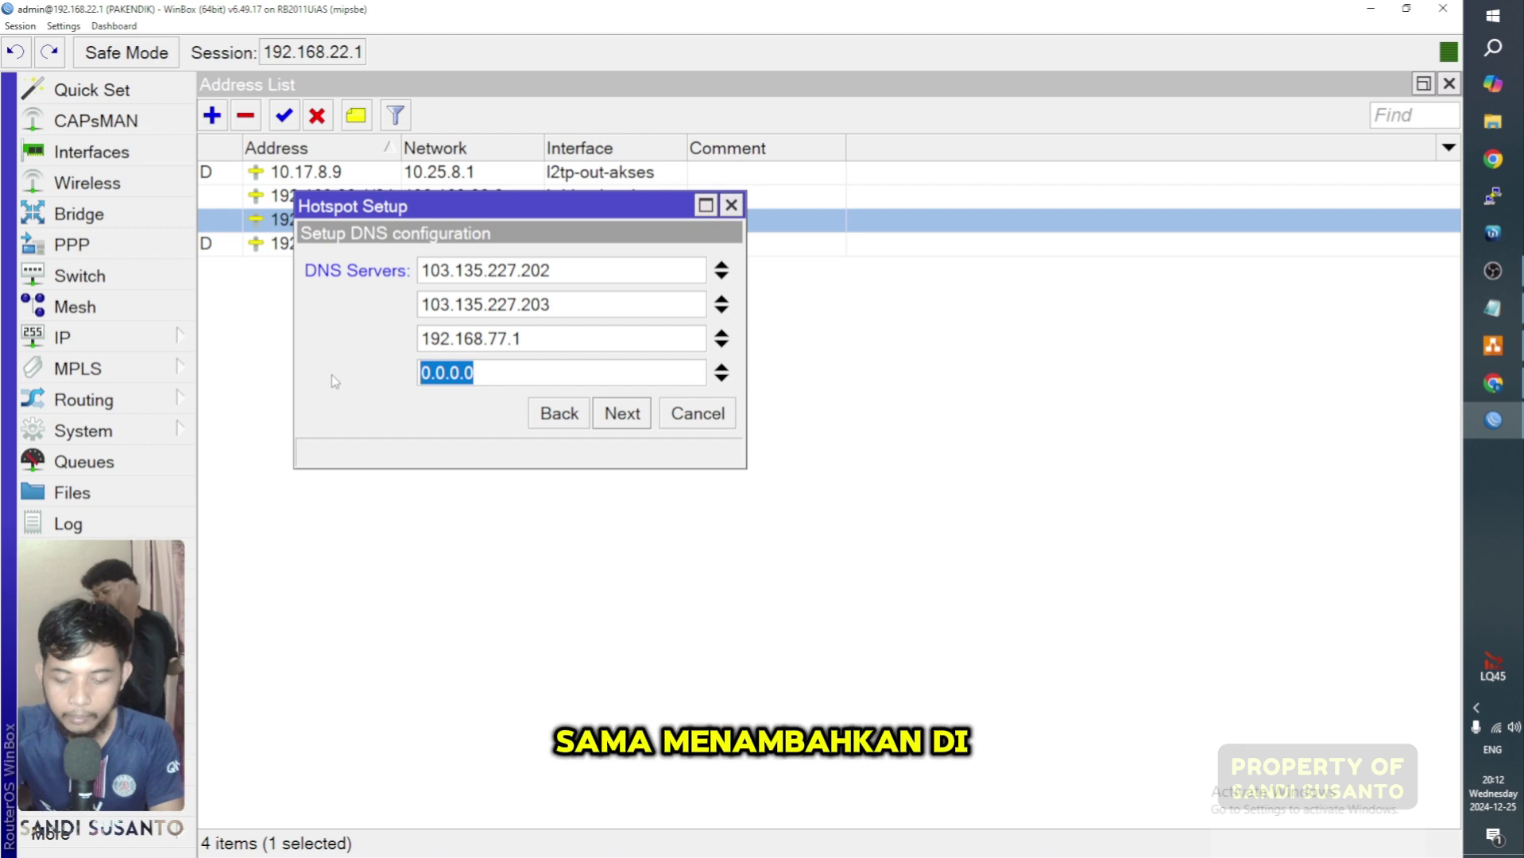
text(8.8.8.8)
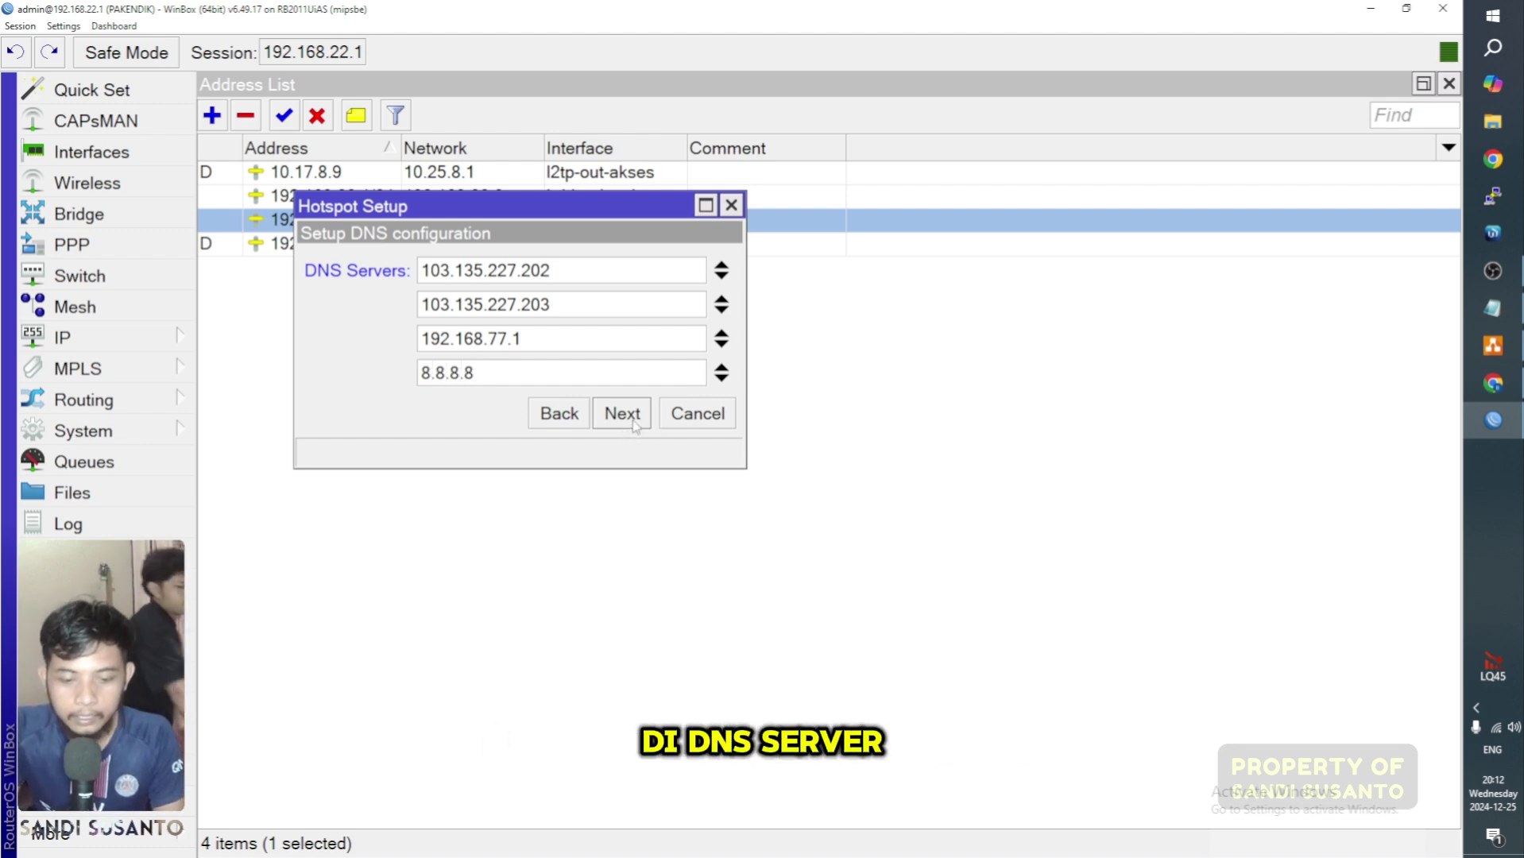
Step: Set the hotspot DNS name to hospot.sandi.net and finish the wizard
click(633, 422)
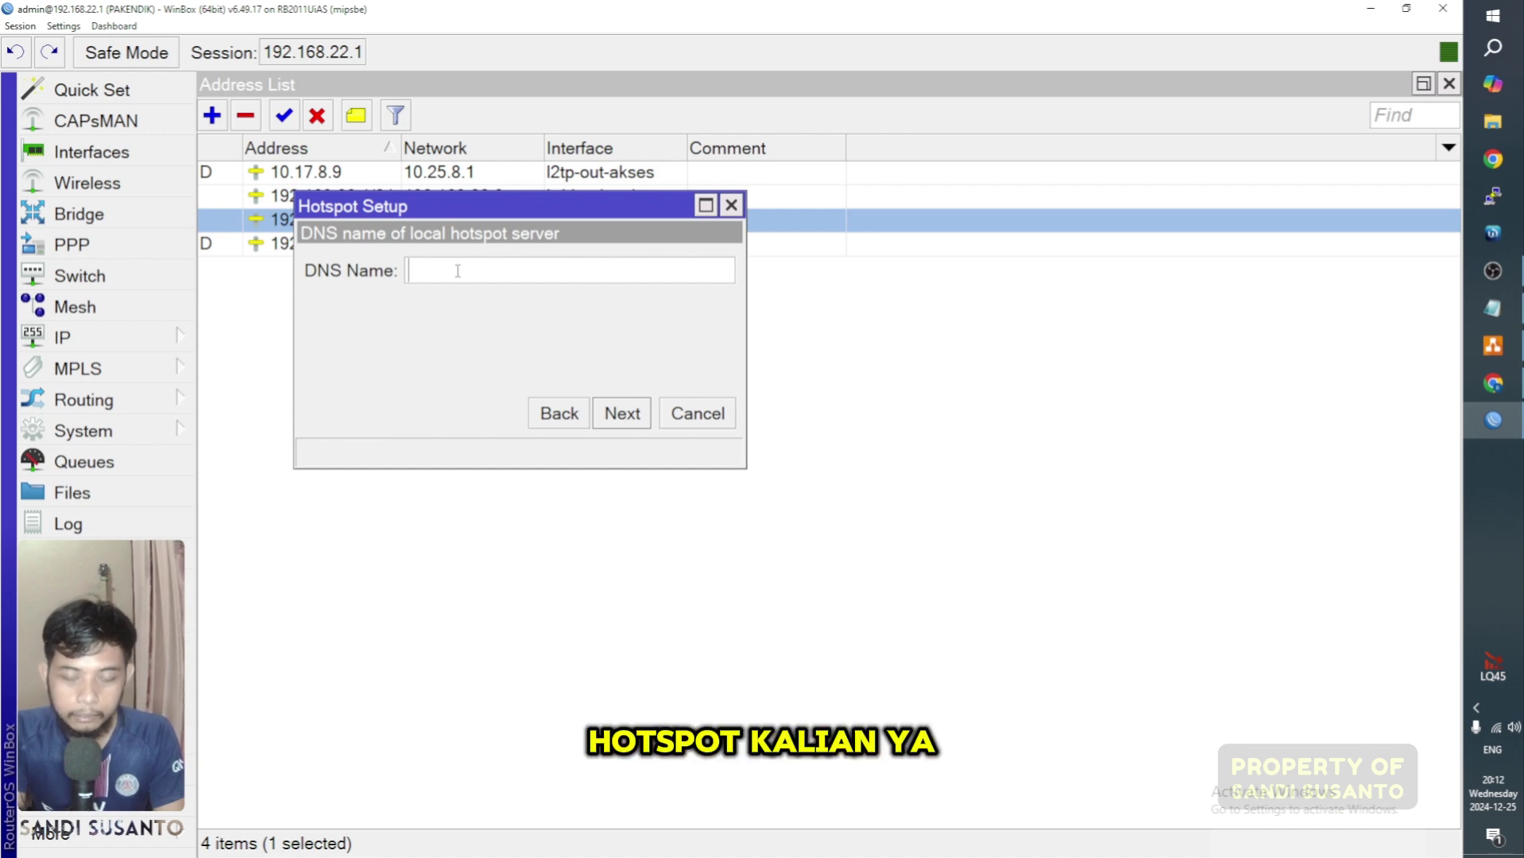
text(hos)
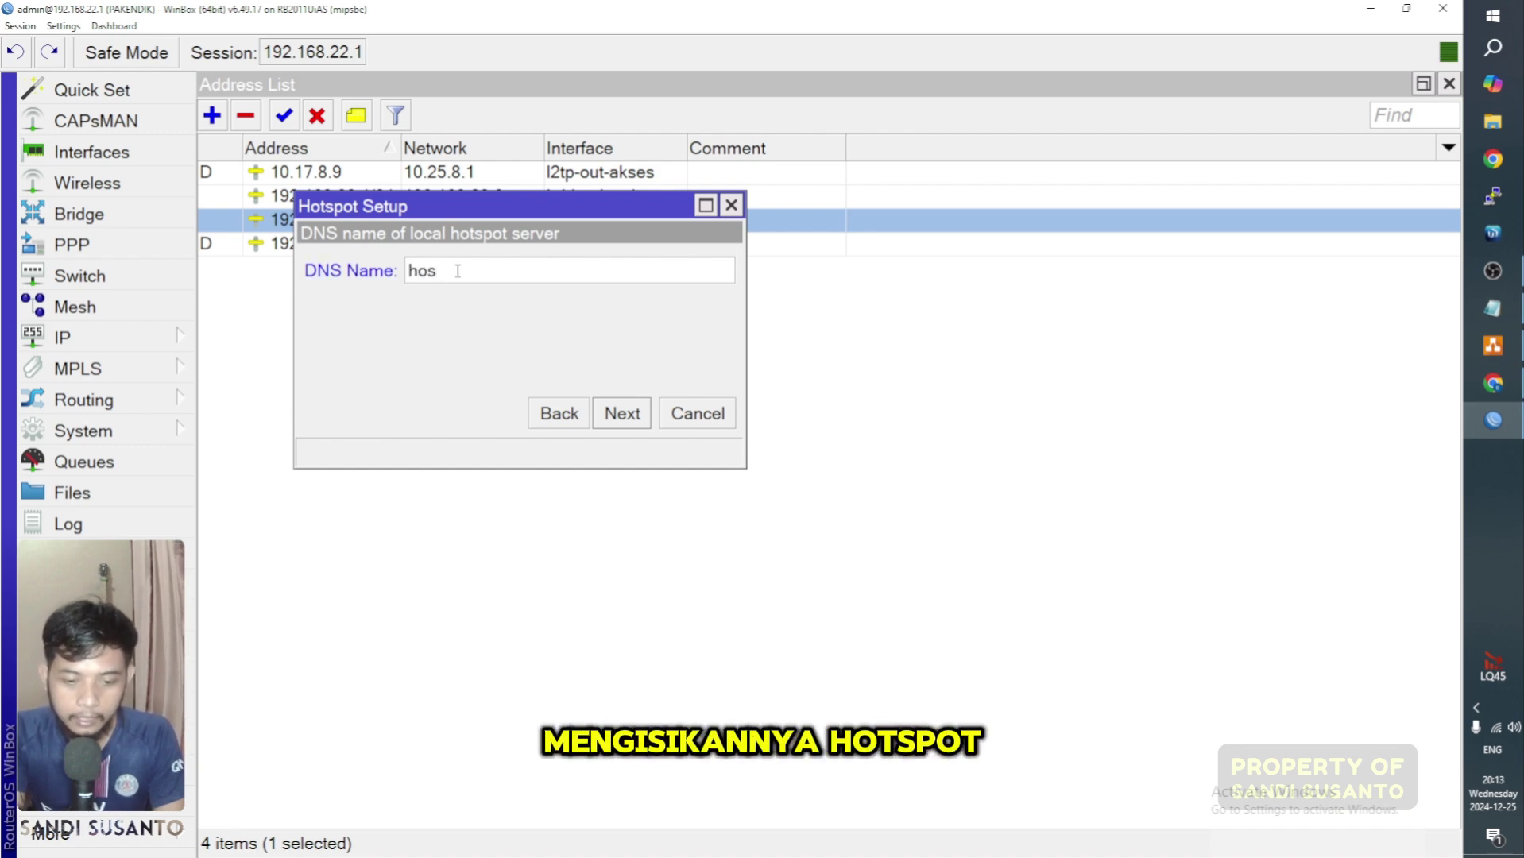
text(pot.)
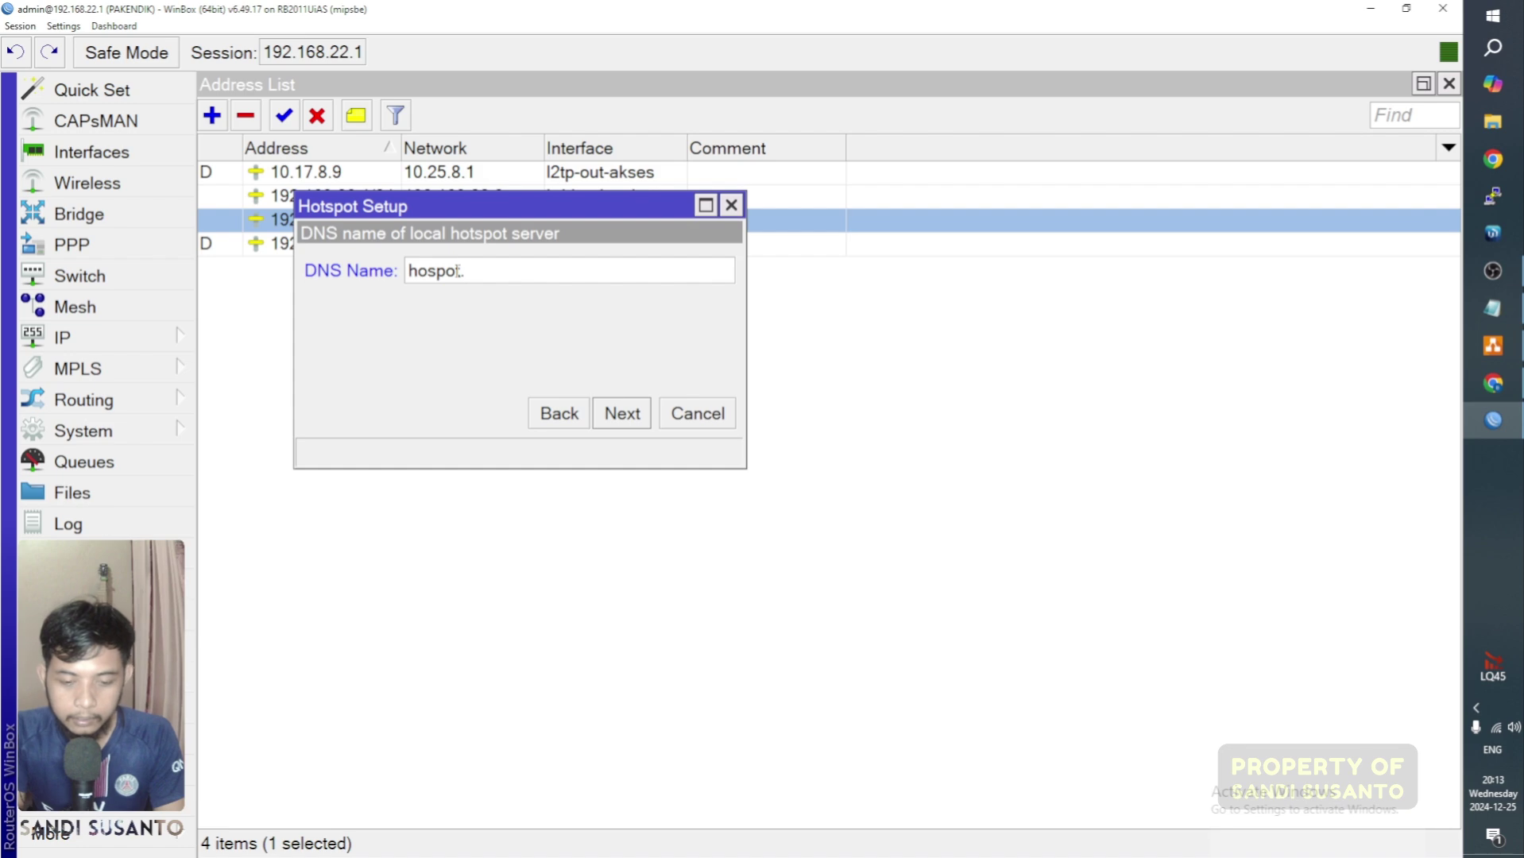
text(sandi.ne)
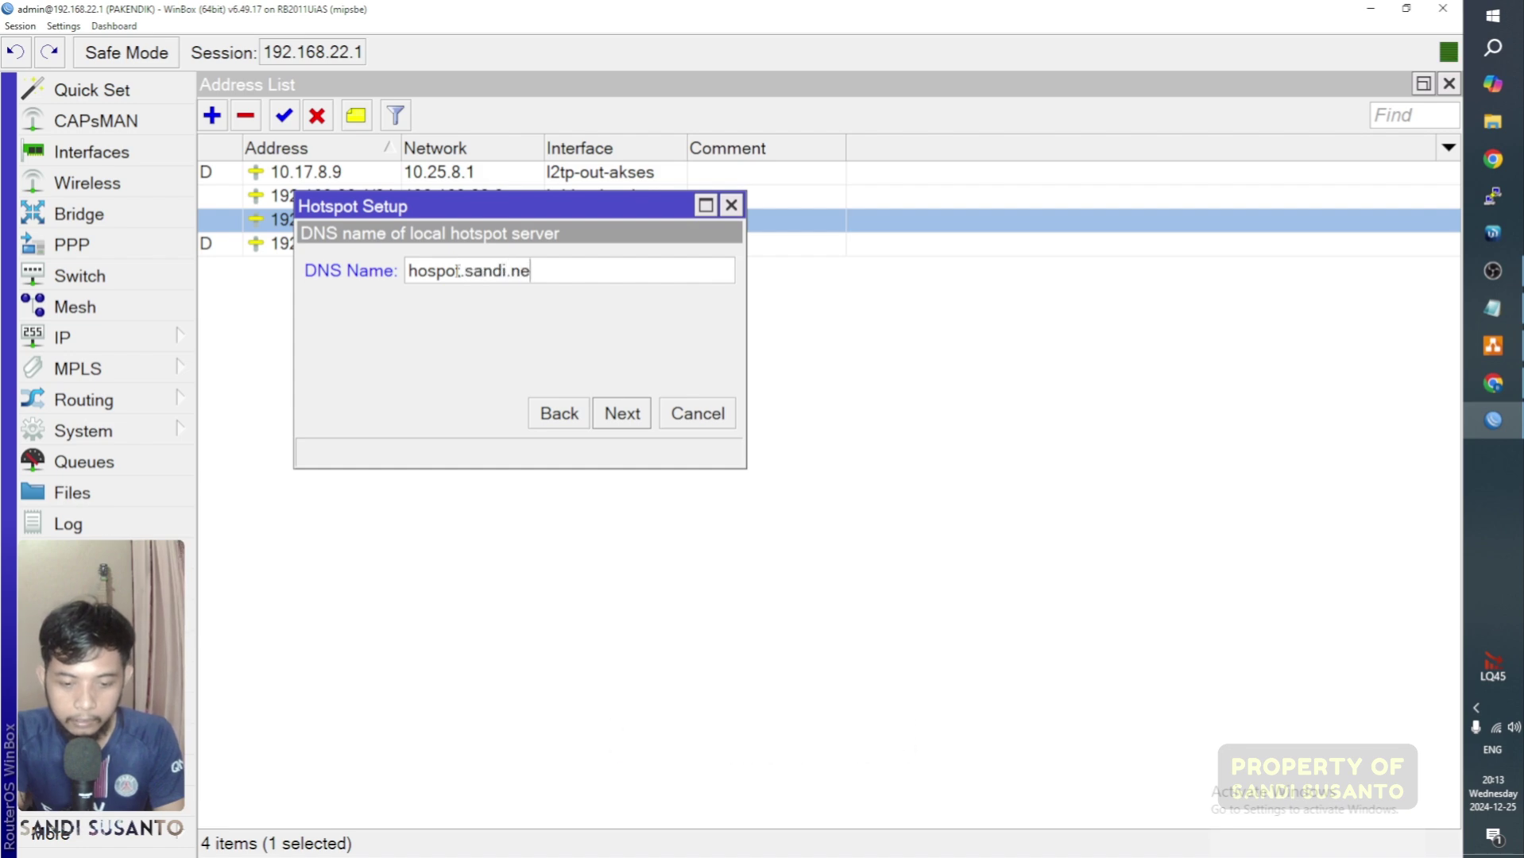
text(t)
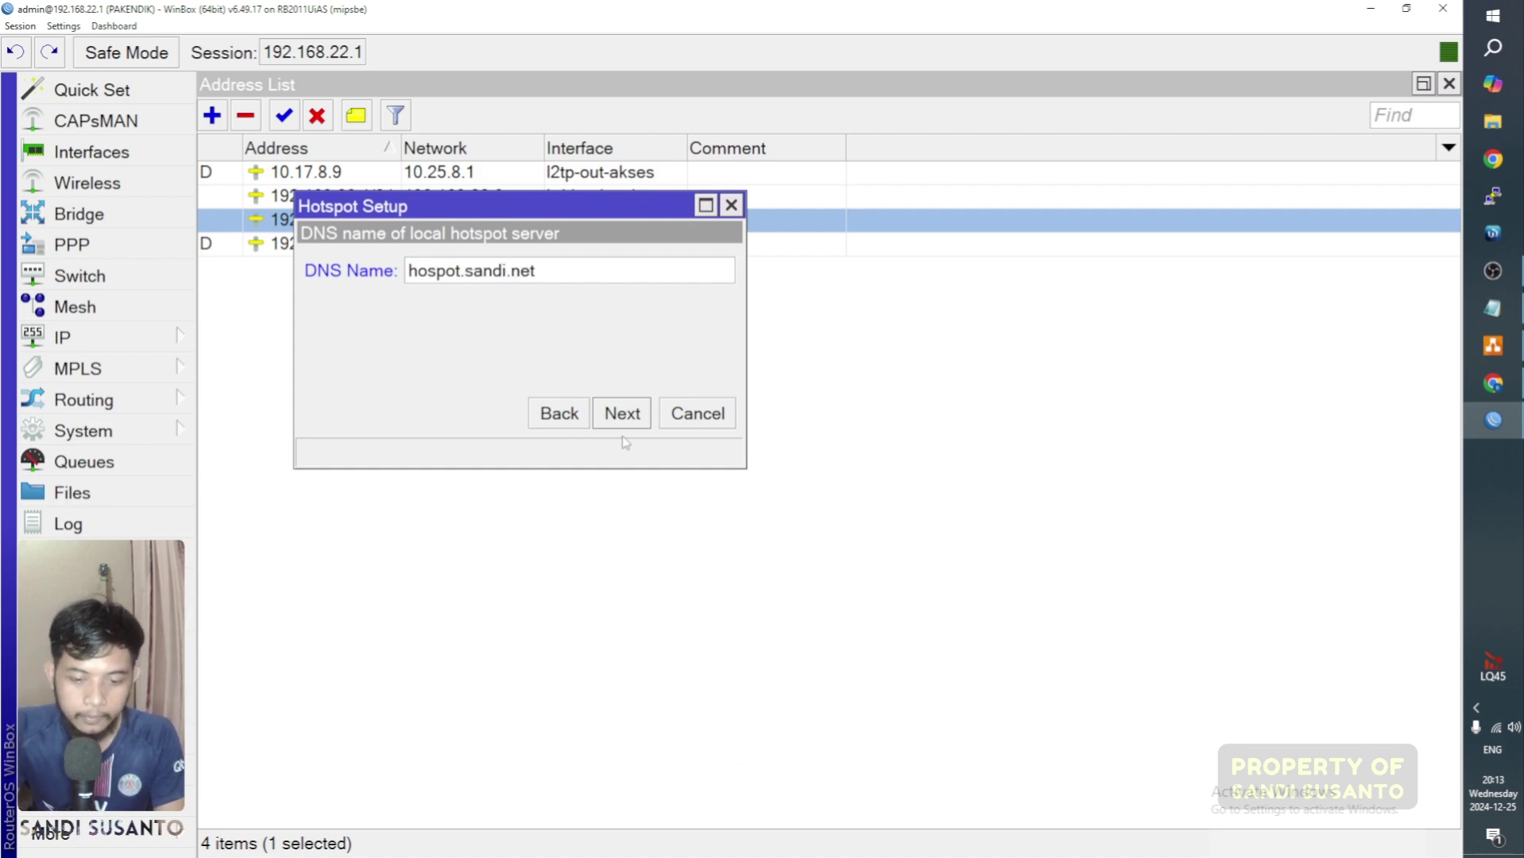
click(623, 416)
Step: Acknowledge setup completion and reopen Hotspot to view the new hs-ether10 server
click(842, 459)
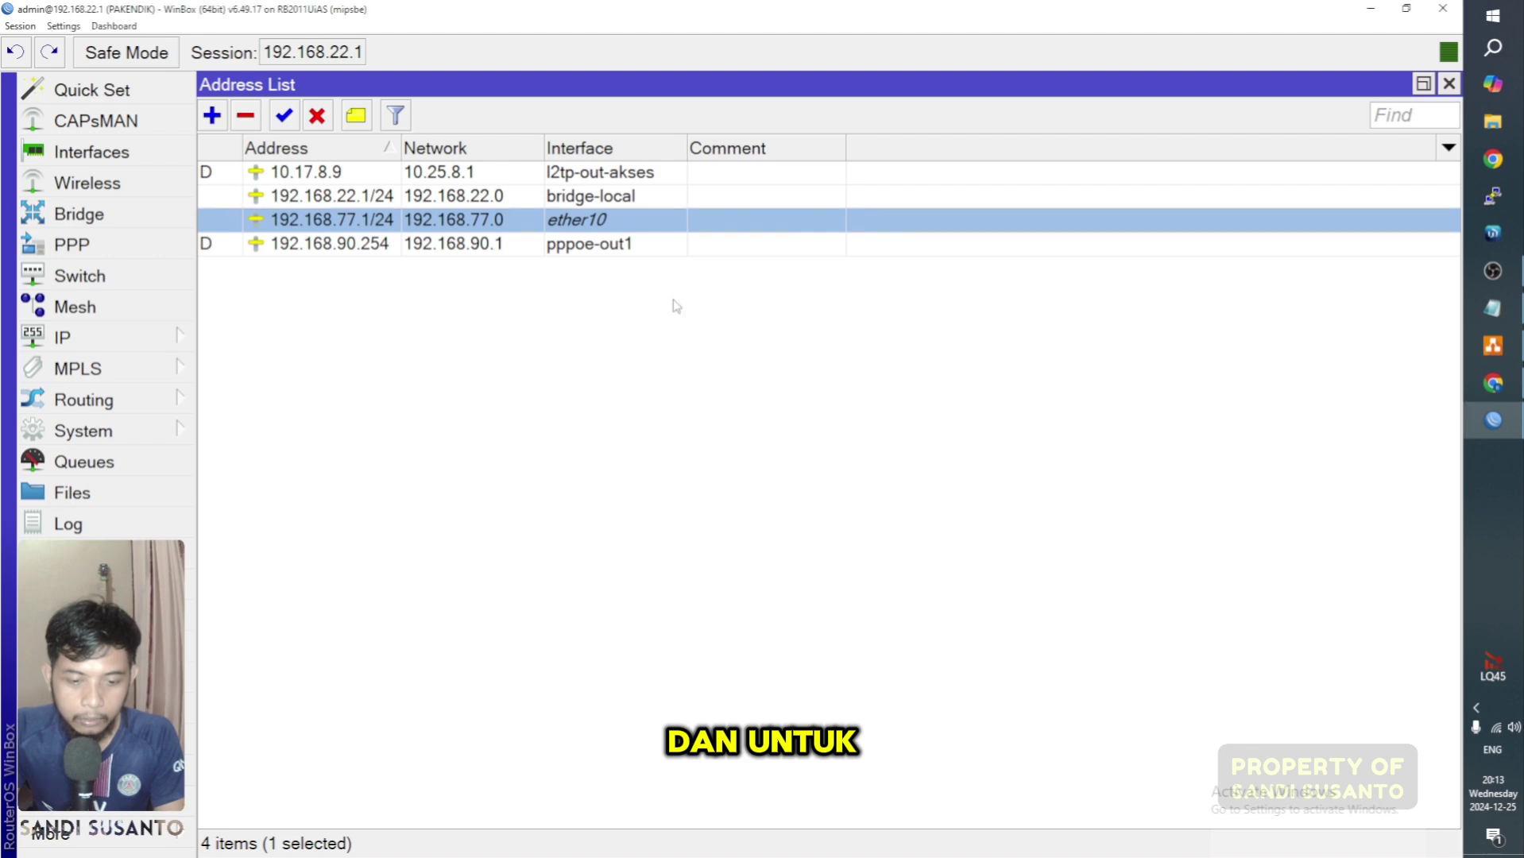
click(115, 339)
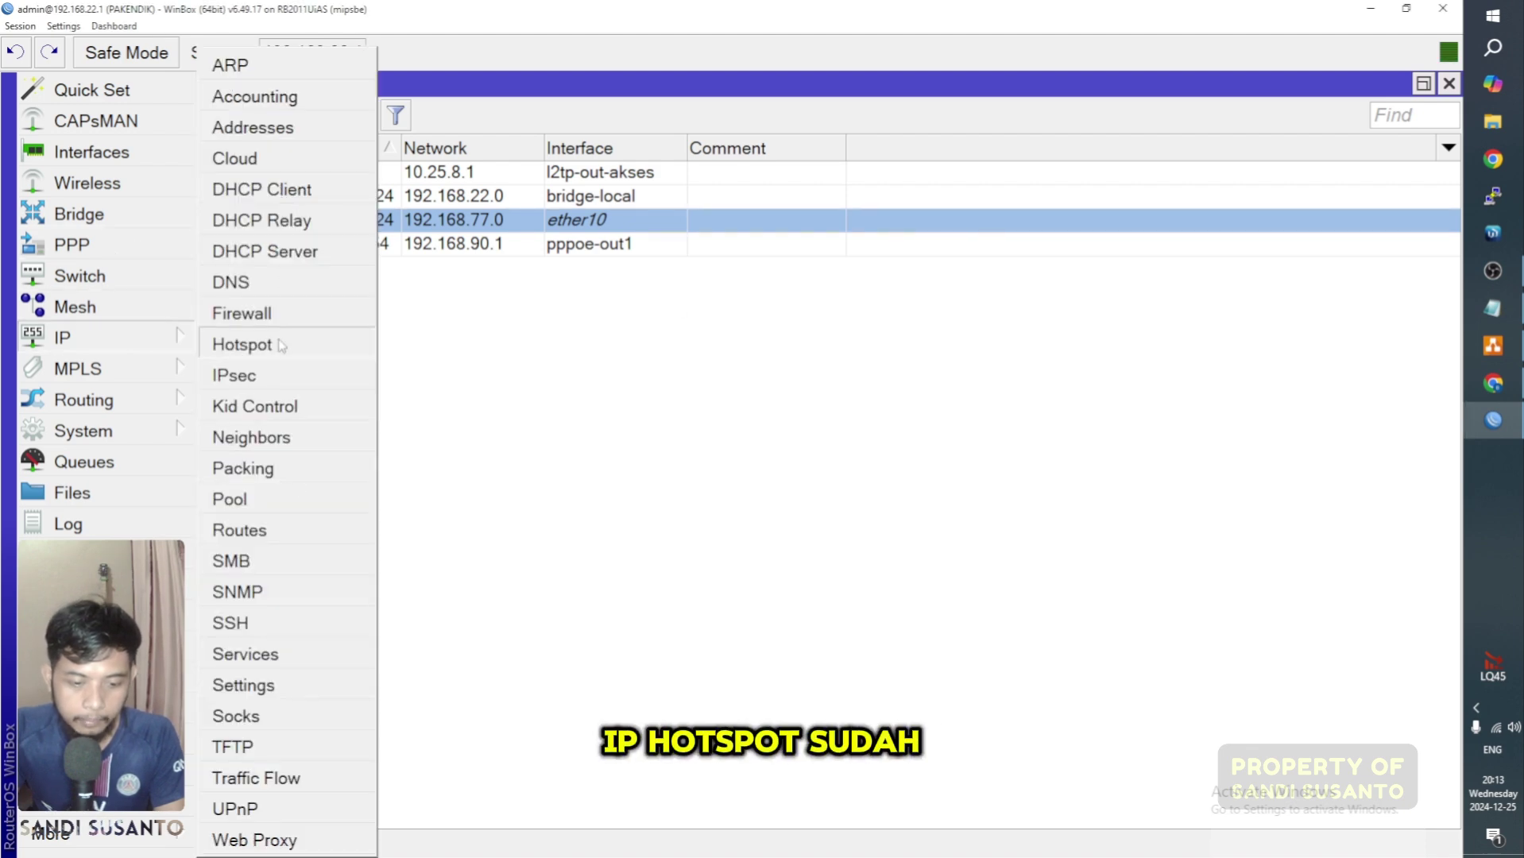
click(241, 344)
click(366, 238)
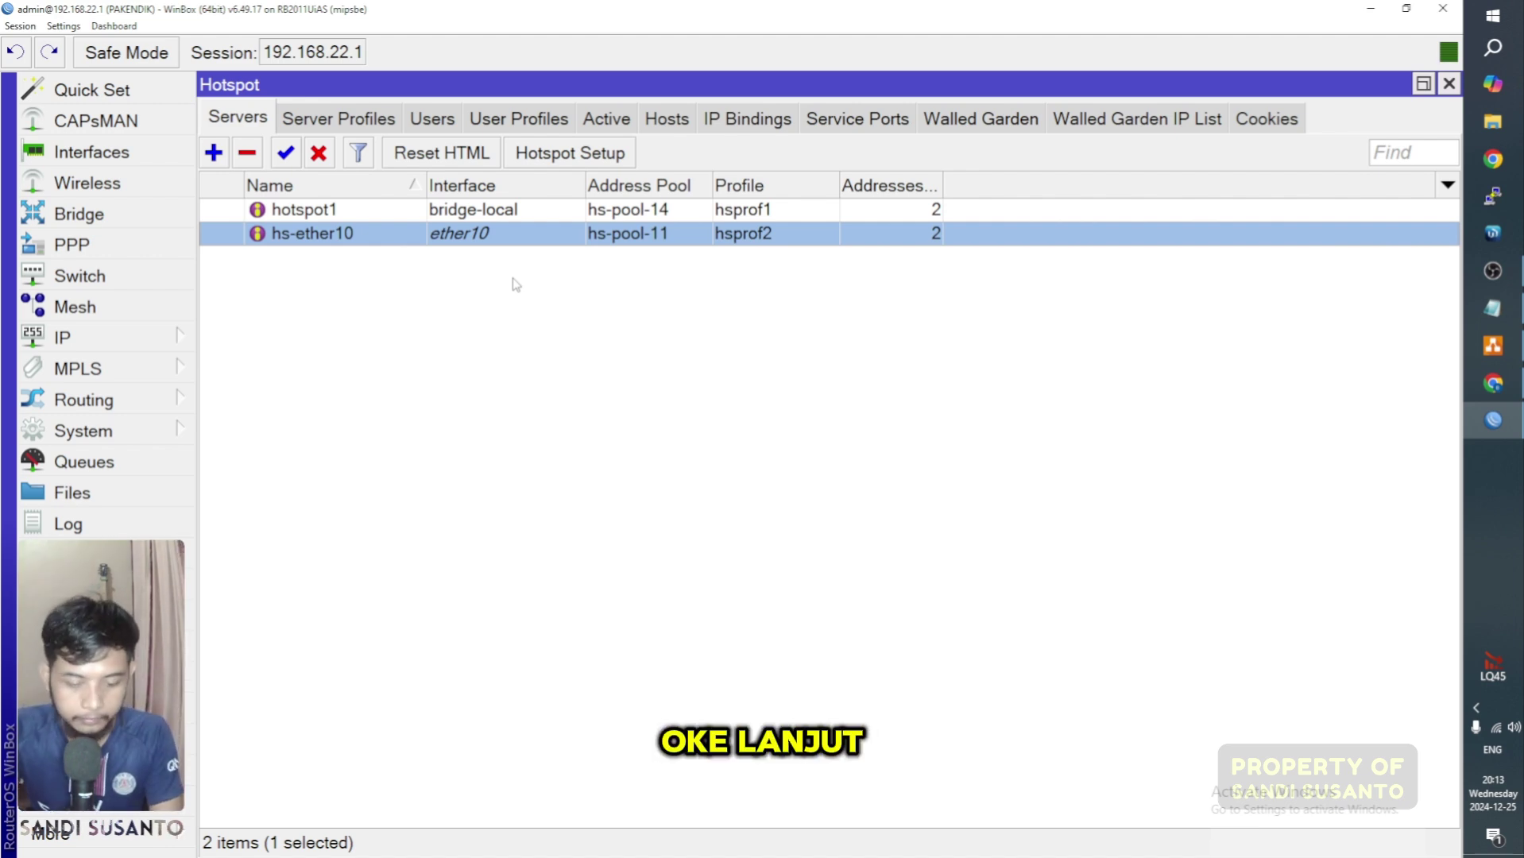
click(642, 287)
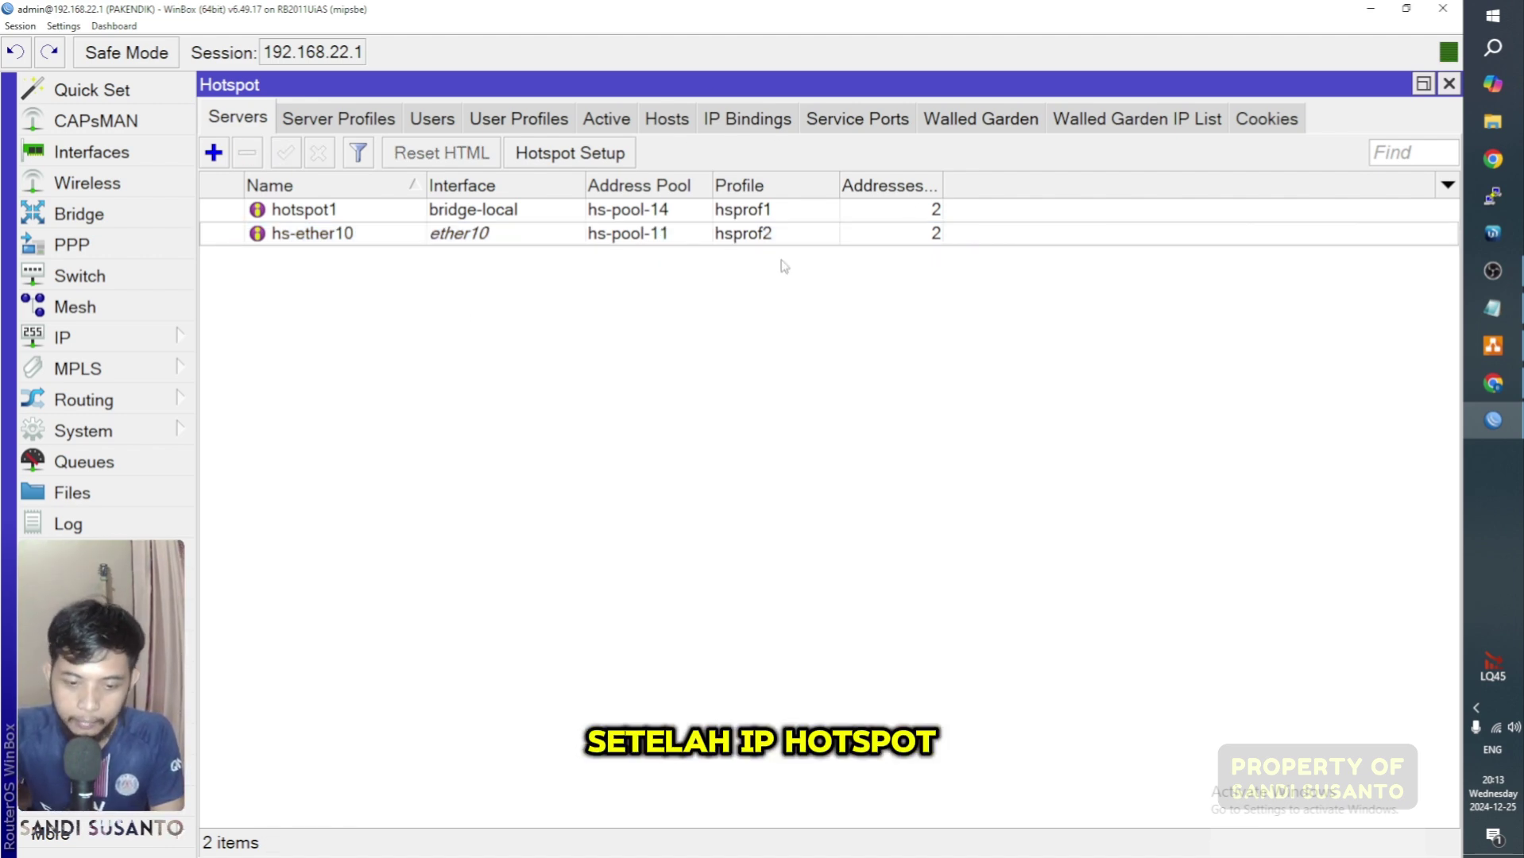
click(508, 240)
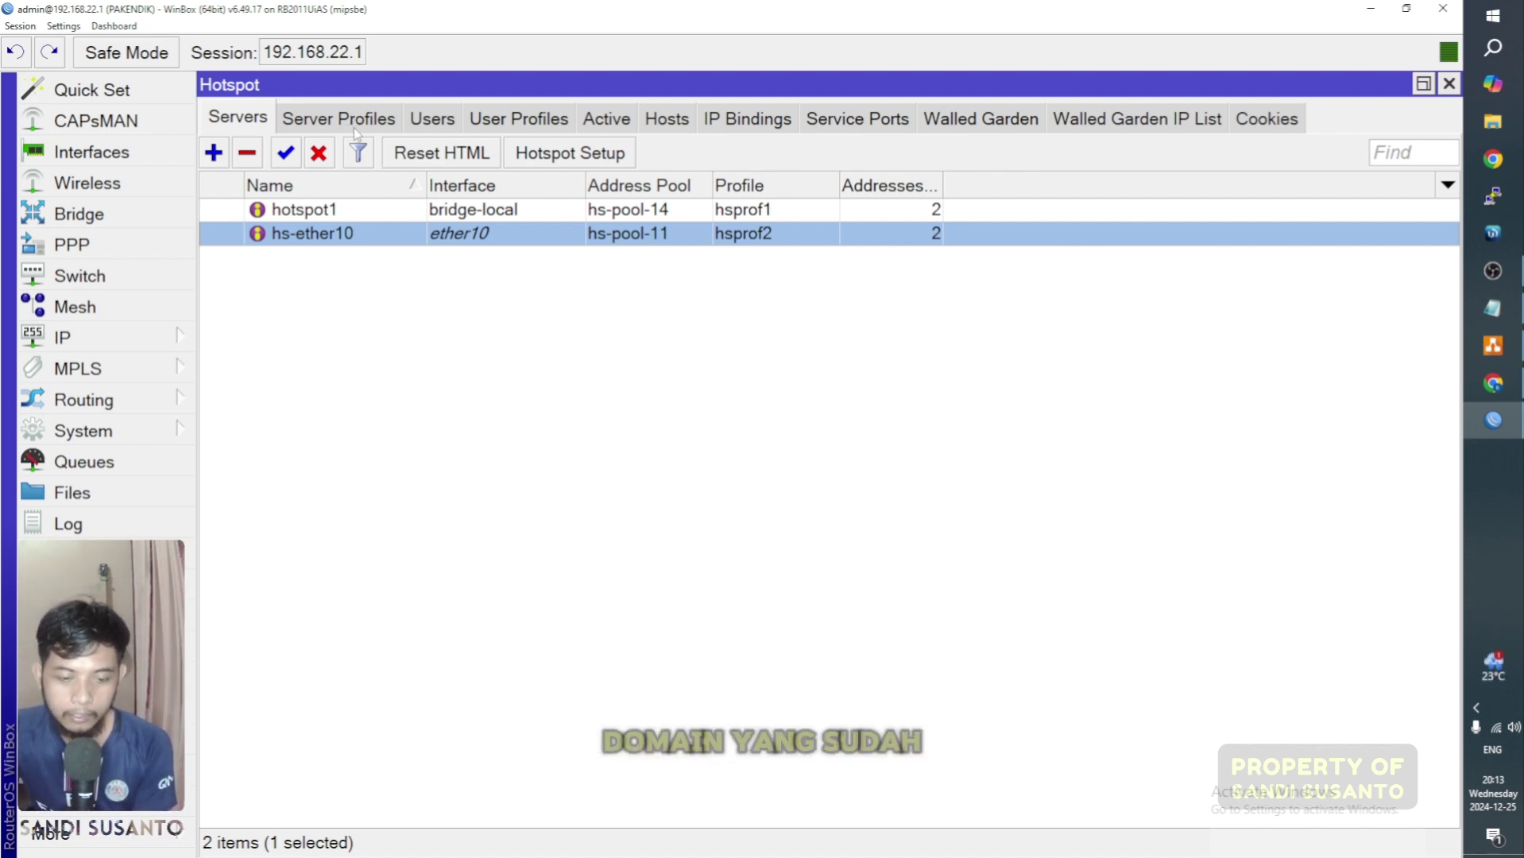
Step: Delete the hsprof2 server profile, leaving default and hsprof1
click(344, 124)
click(395, 264)
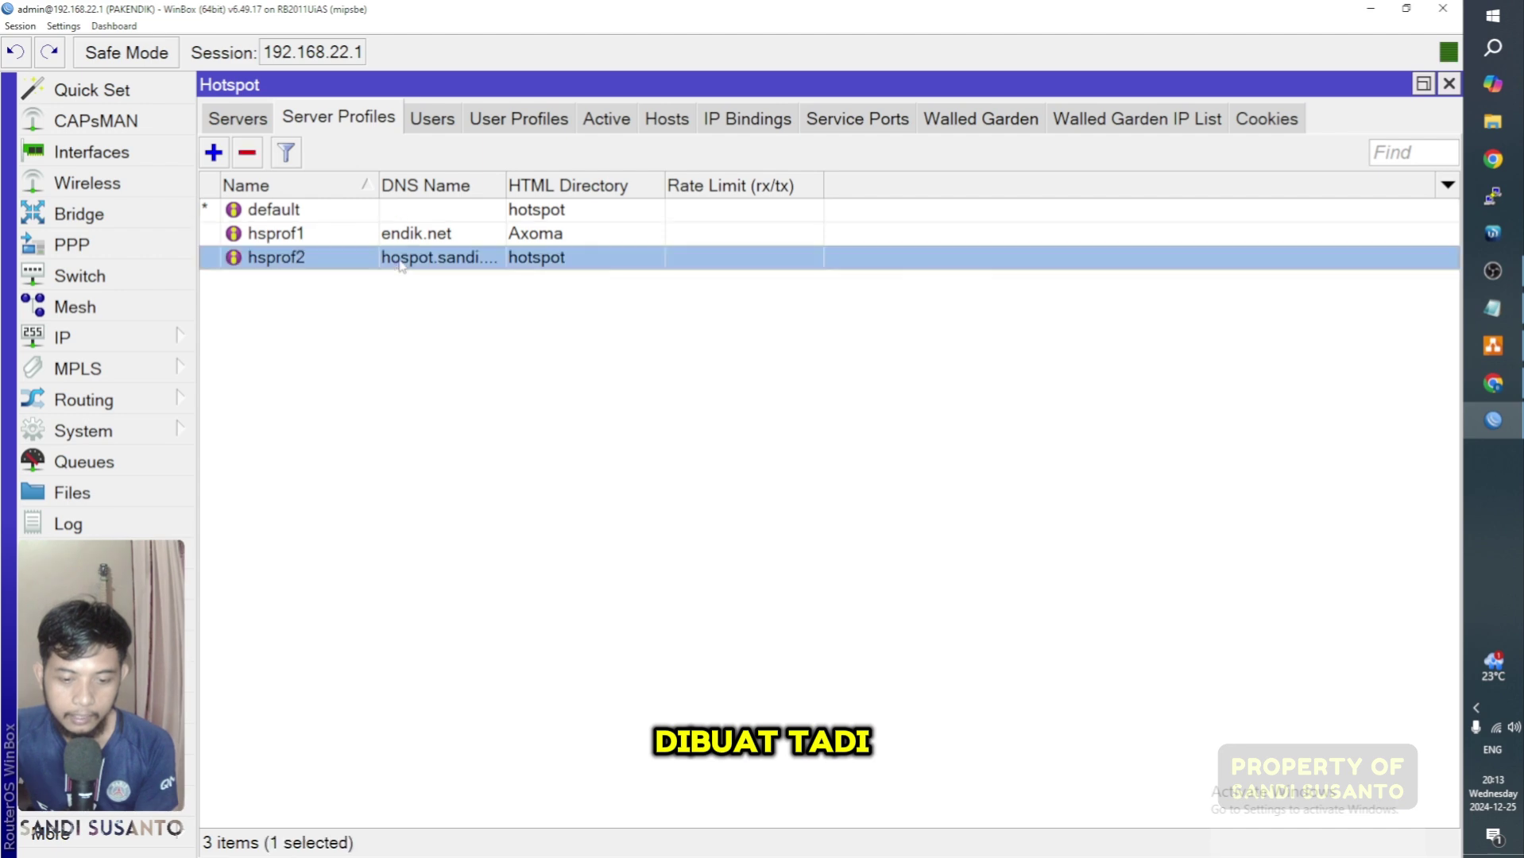
drag(502, 181, 590, 182)
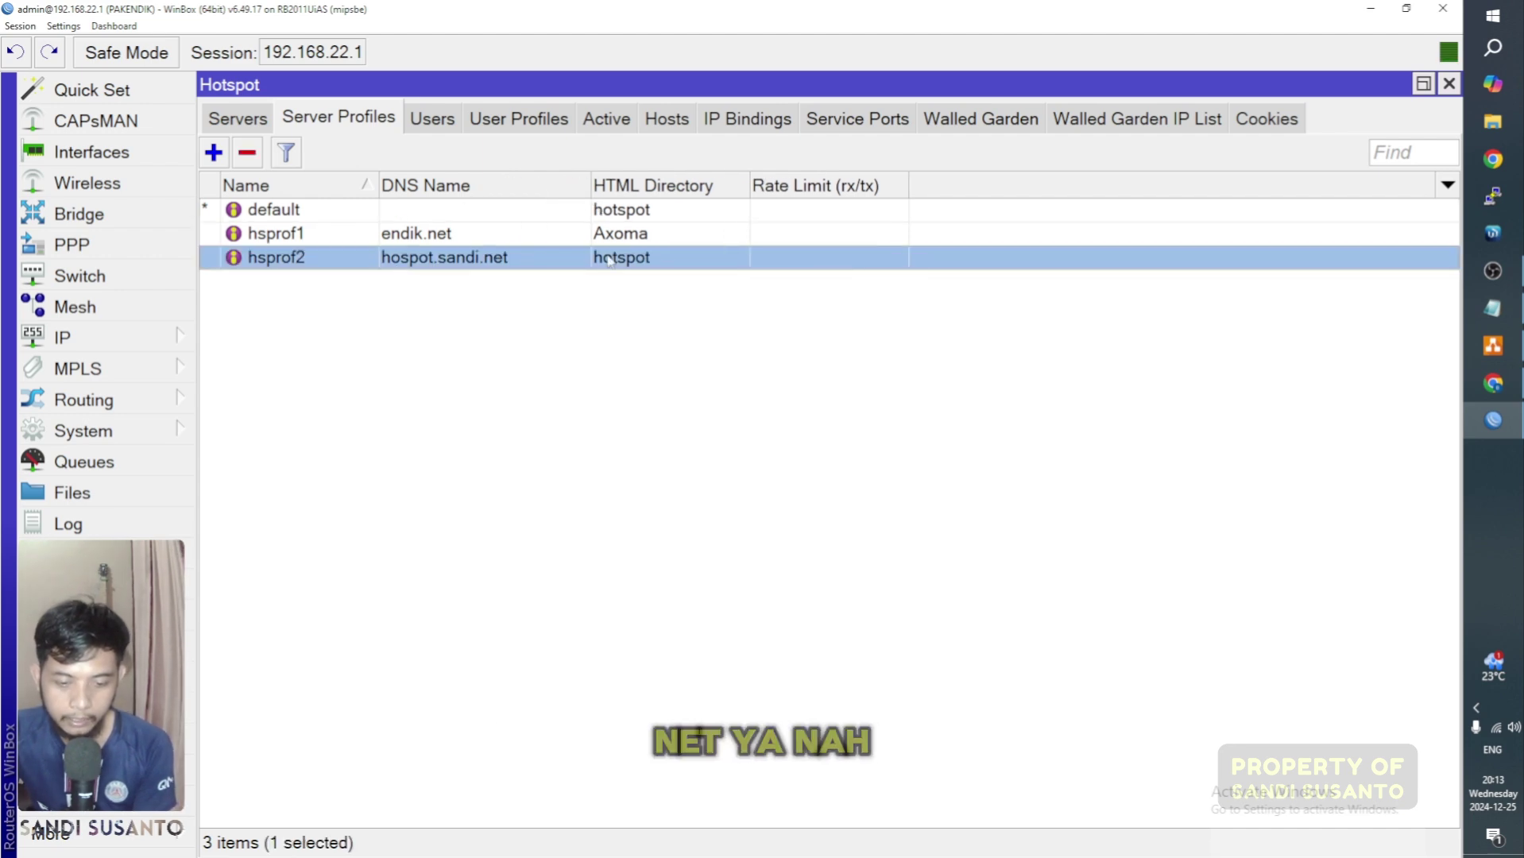
click(291, 239)
click(308, 266)
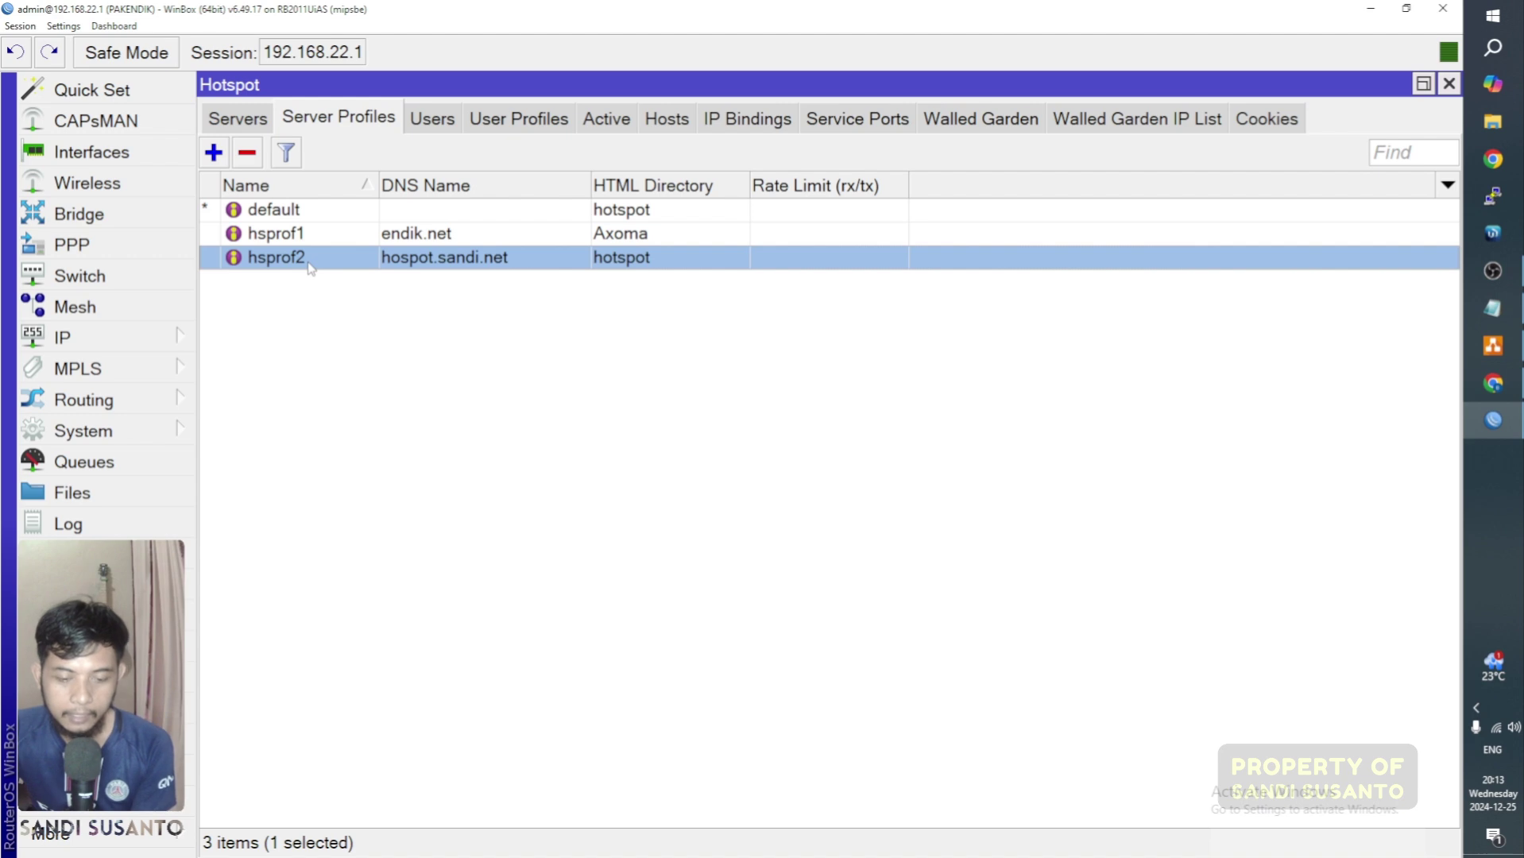
click(391, 239)
click(387, 261)
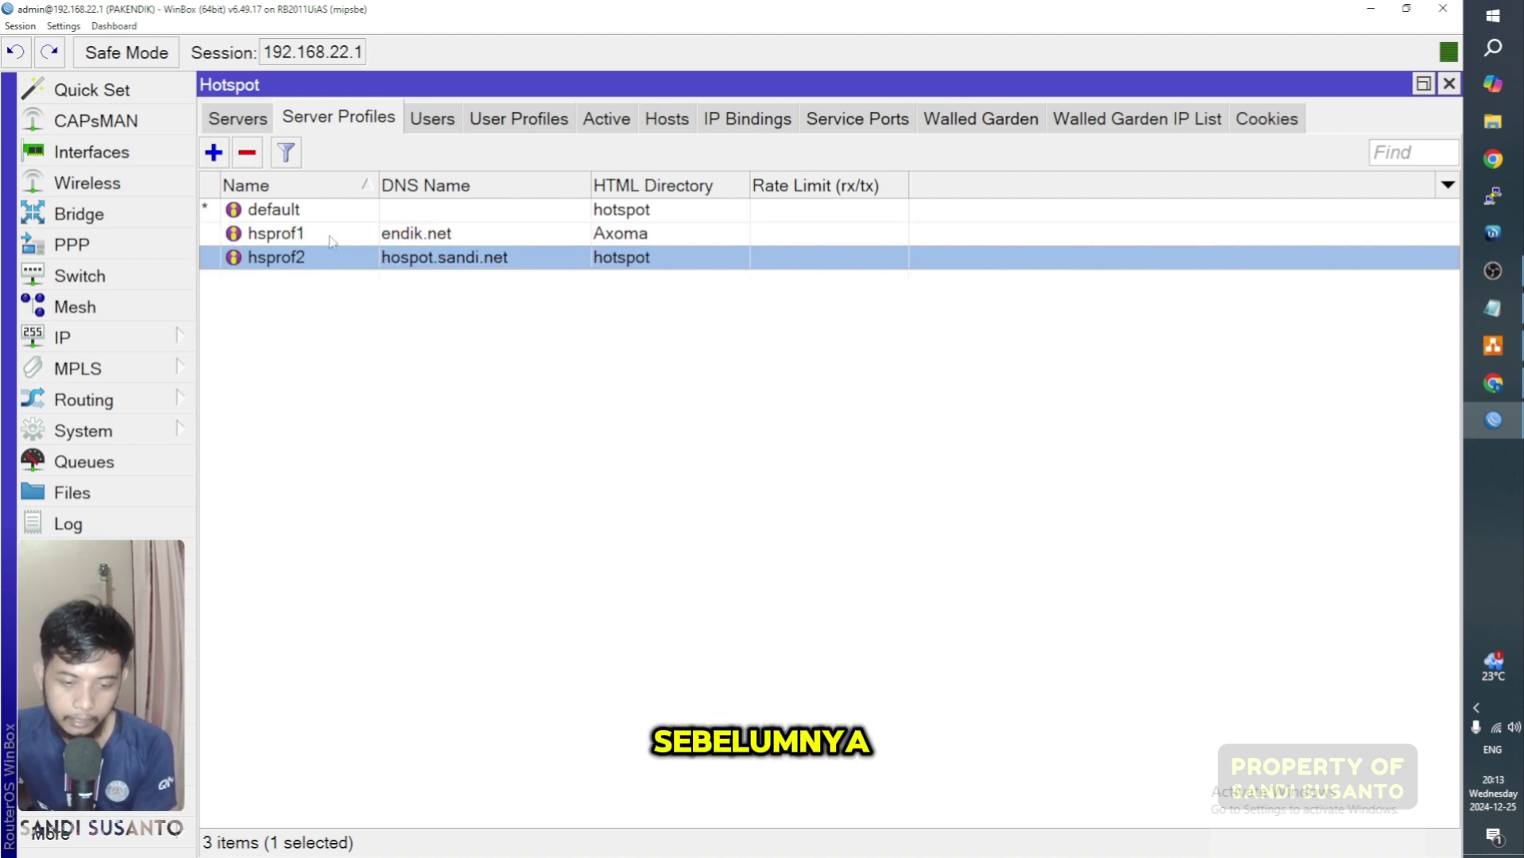
click(252, 159)
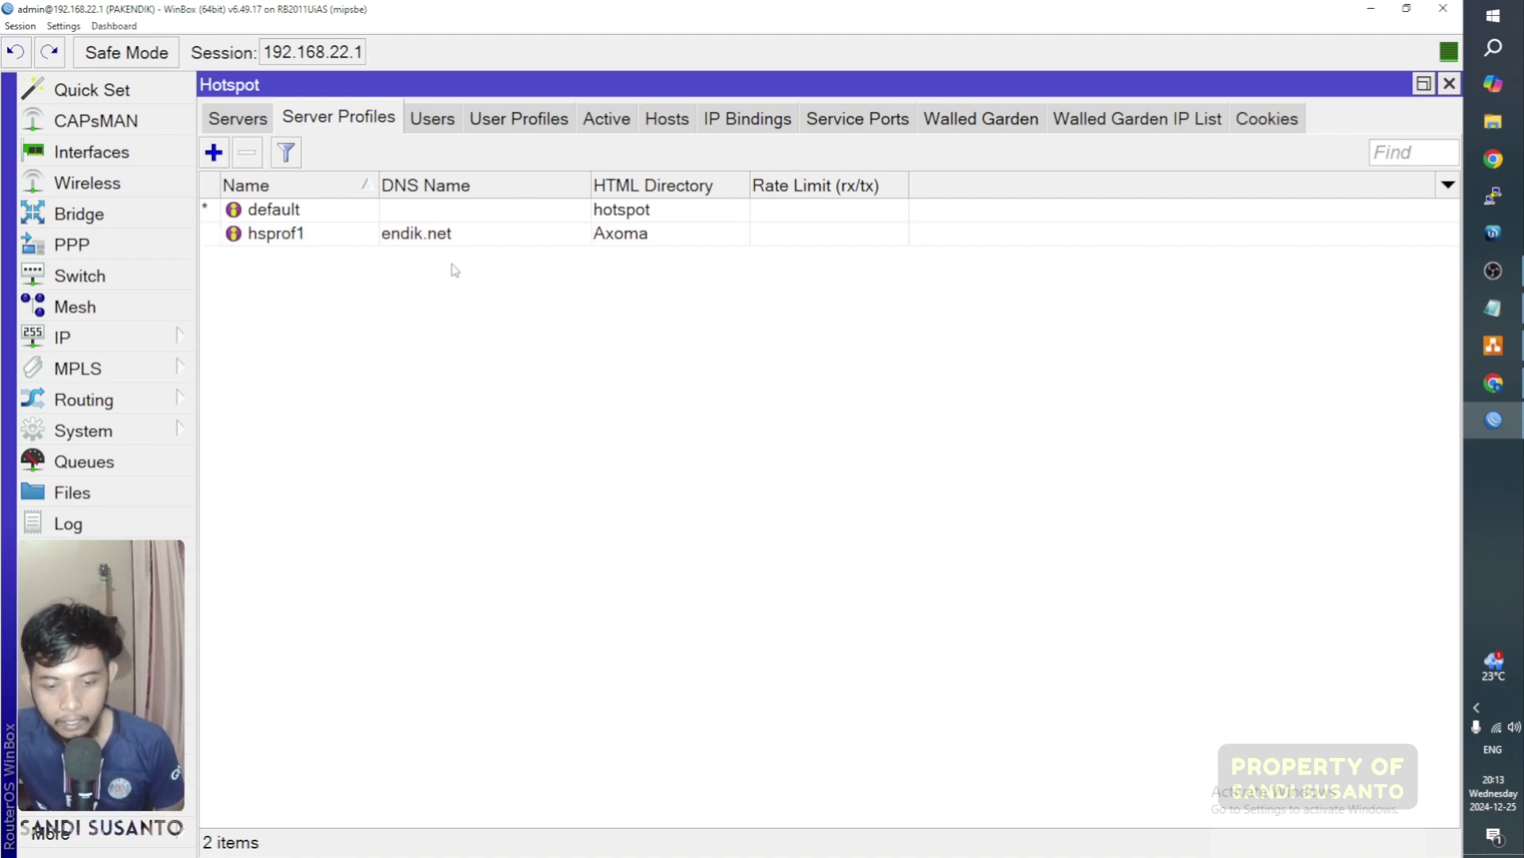
click(401, 232)
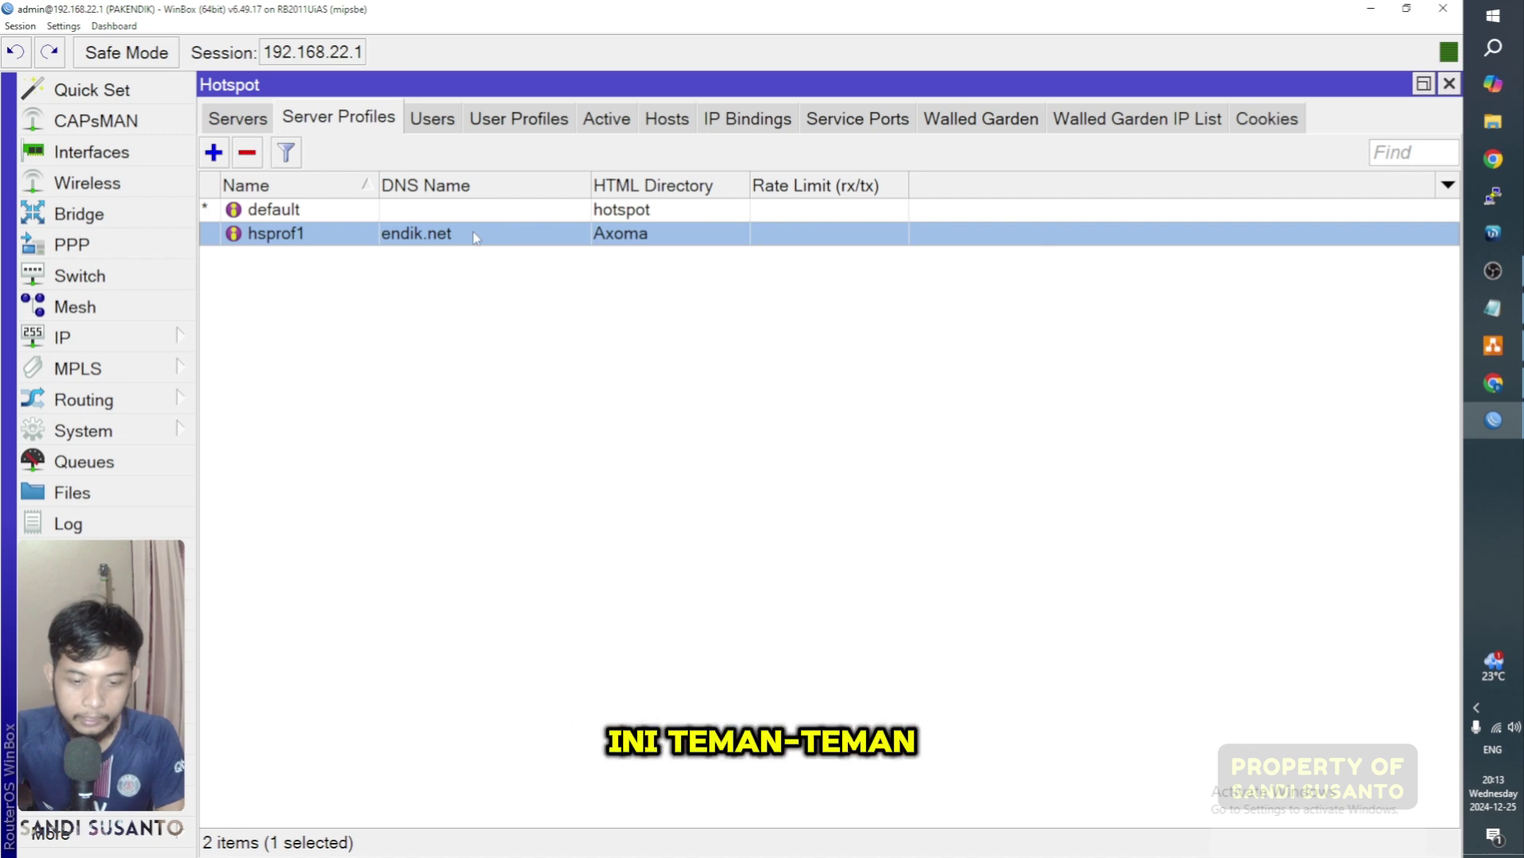
click(1492, 384)
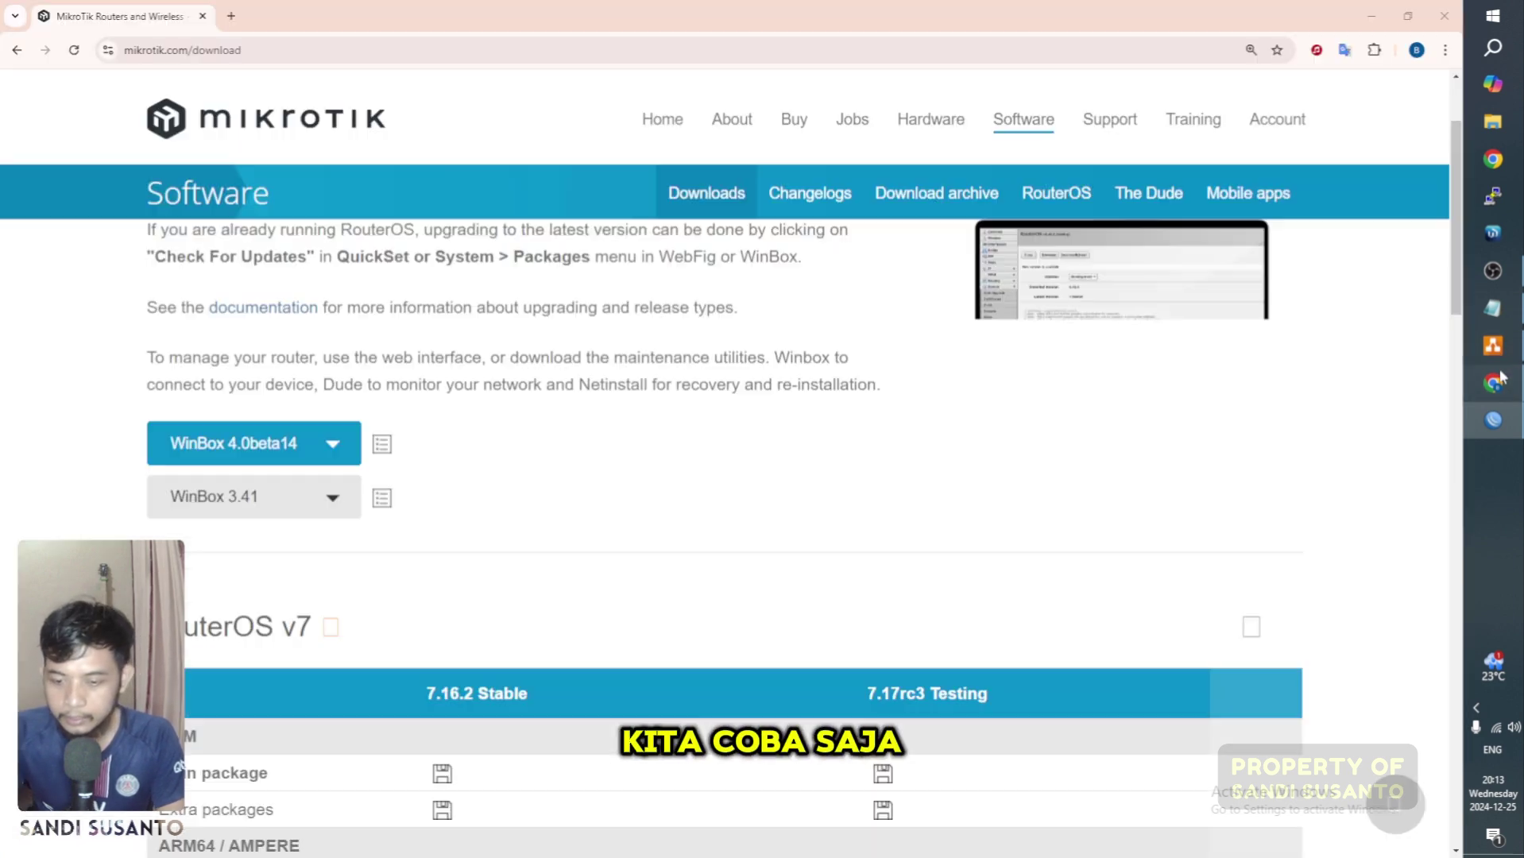
click(1495, 729)
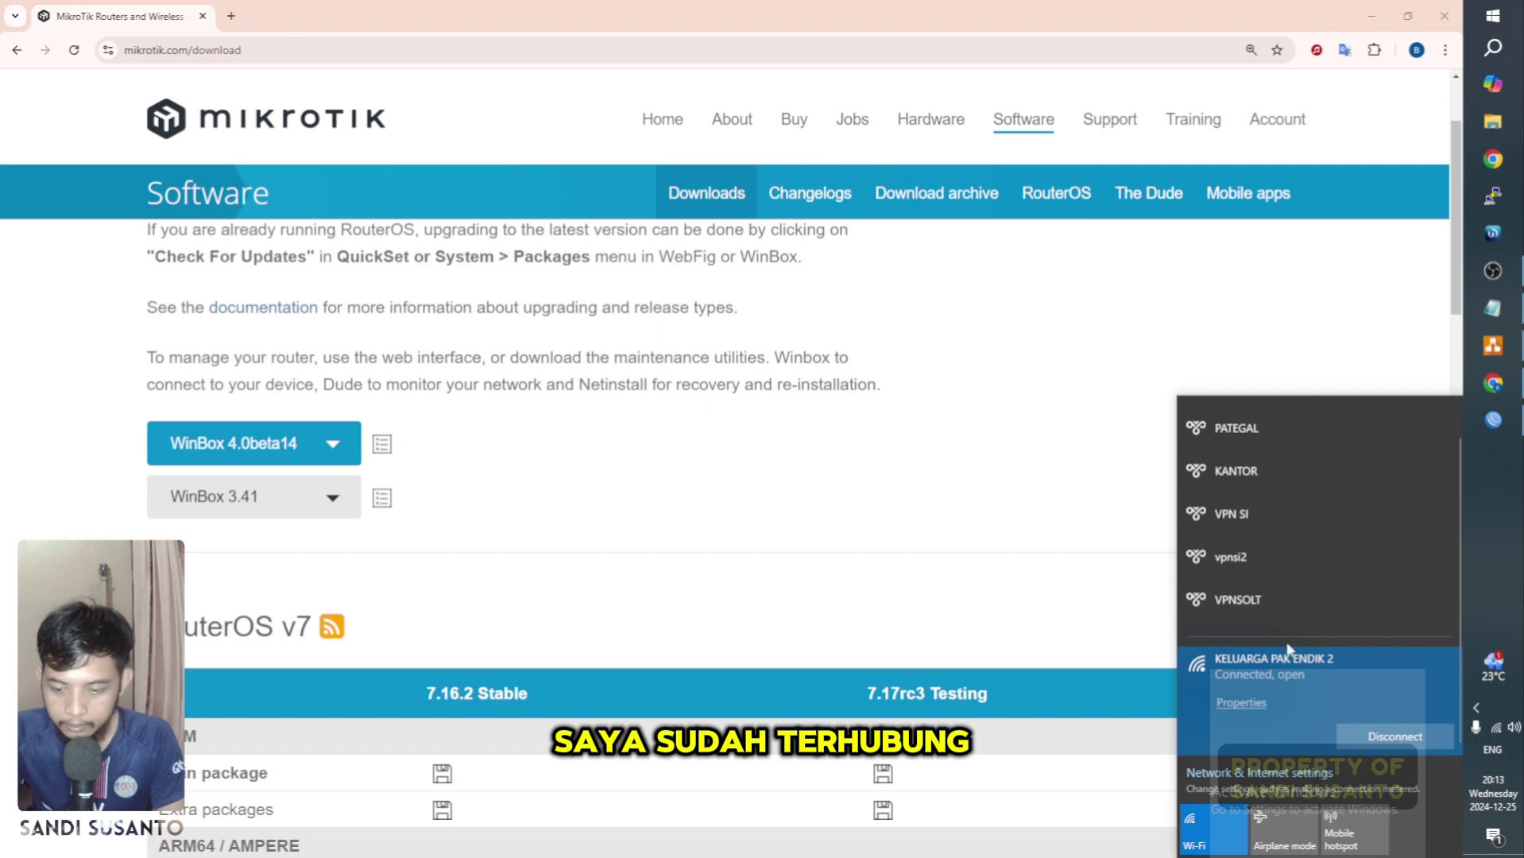
click(231, 16)
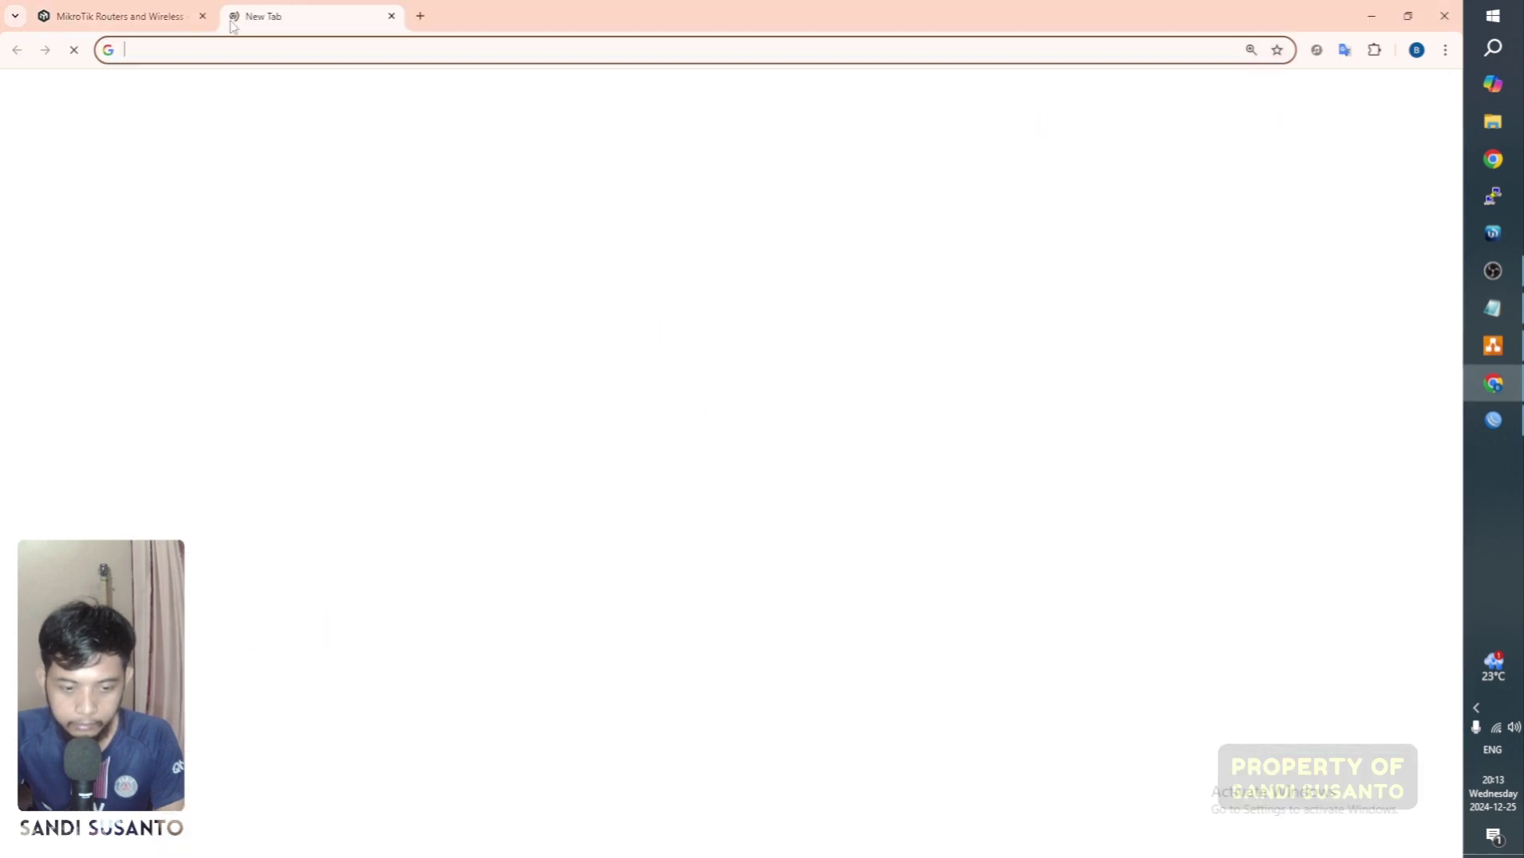
text(endik.net)
key(Return)
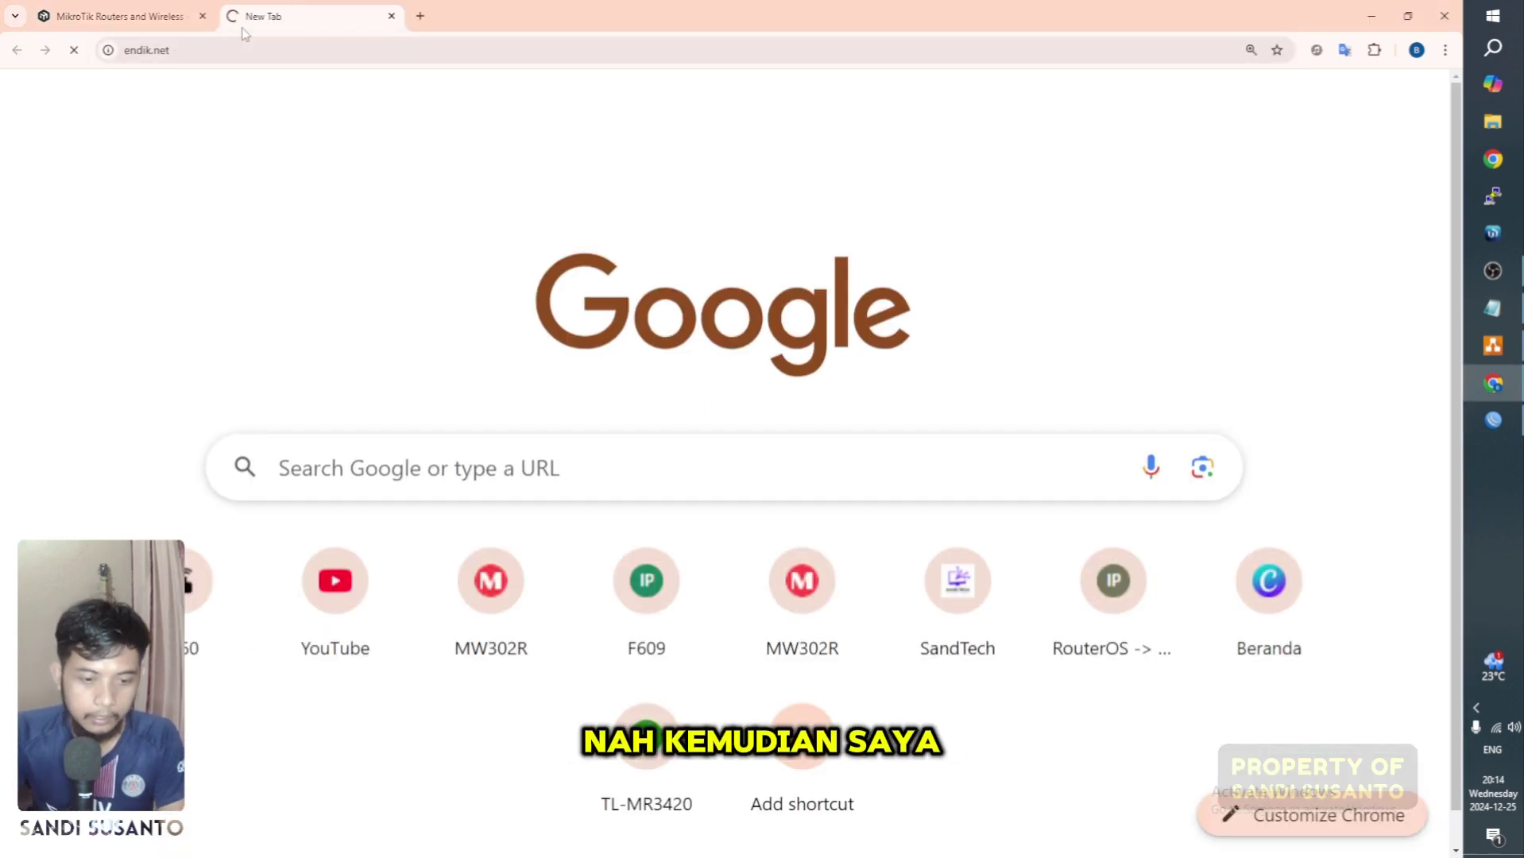
click(261, 50)
key(Return)
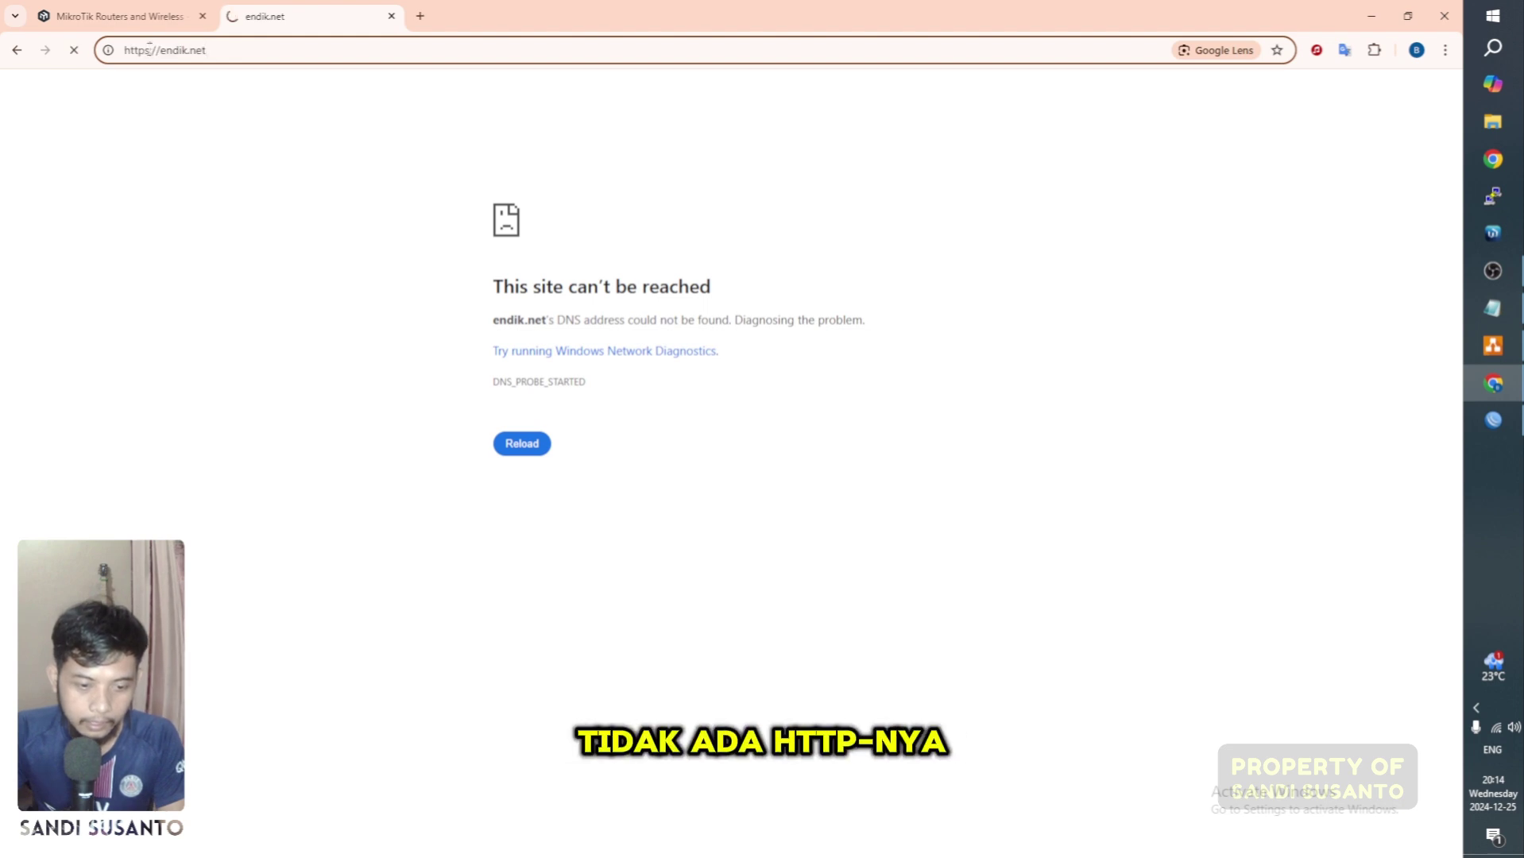
key(BackSpace)
key(Return)
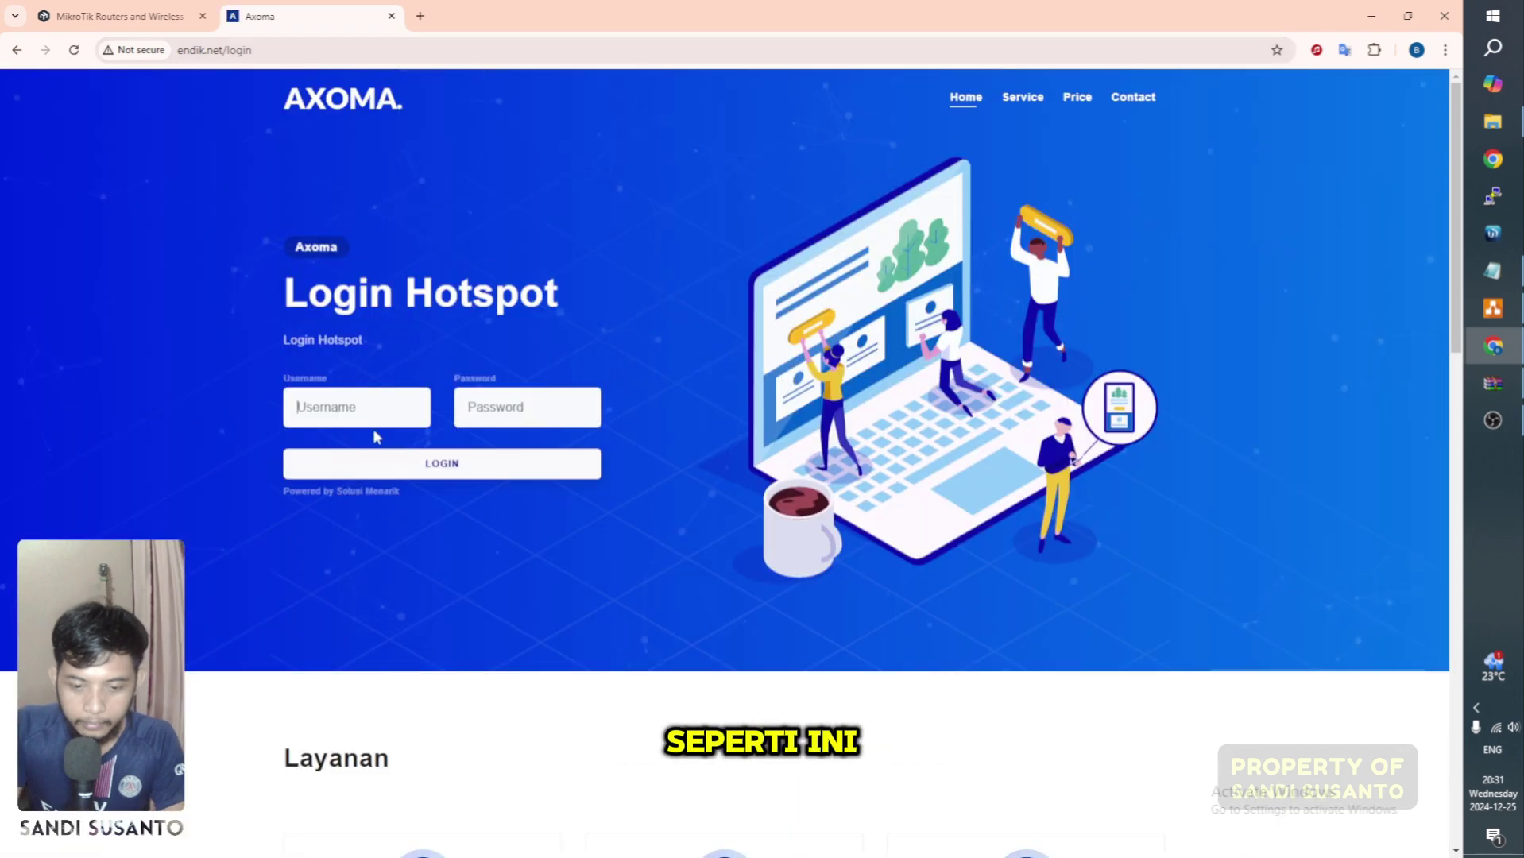
Step: Enter the hotspot username and password, and zoom the login page to 110%
click(352, 405)
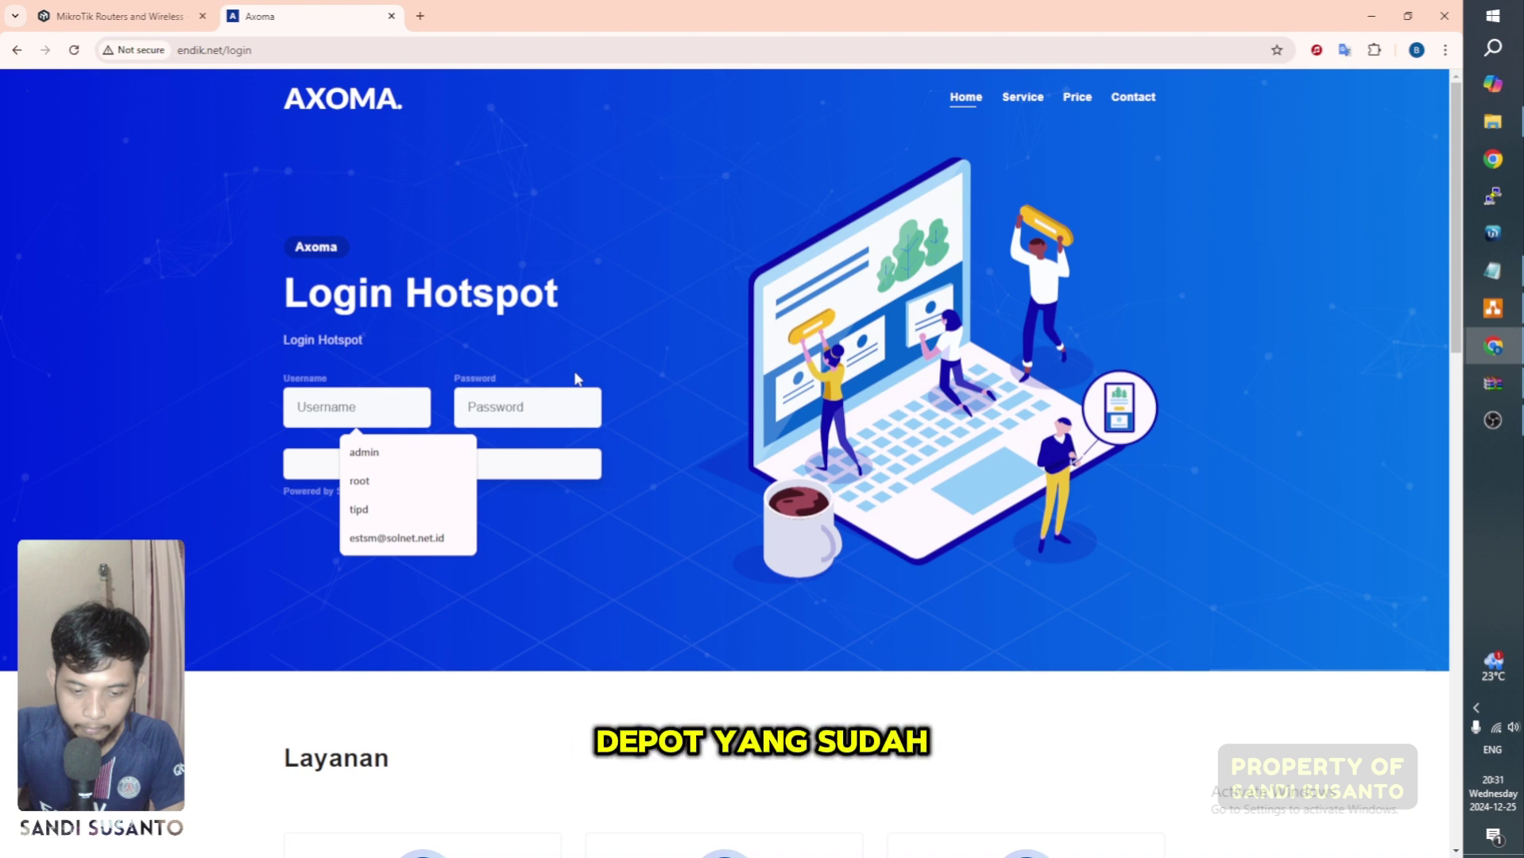
click(1226, 241)
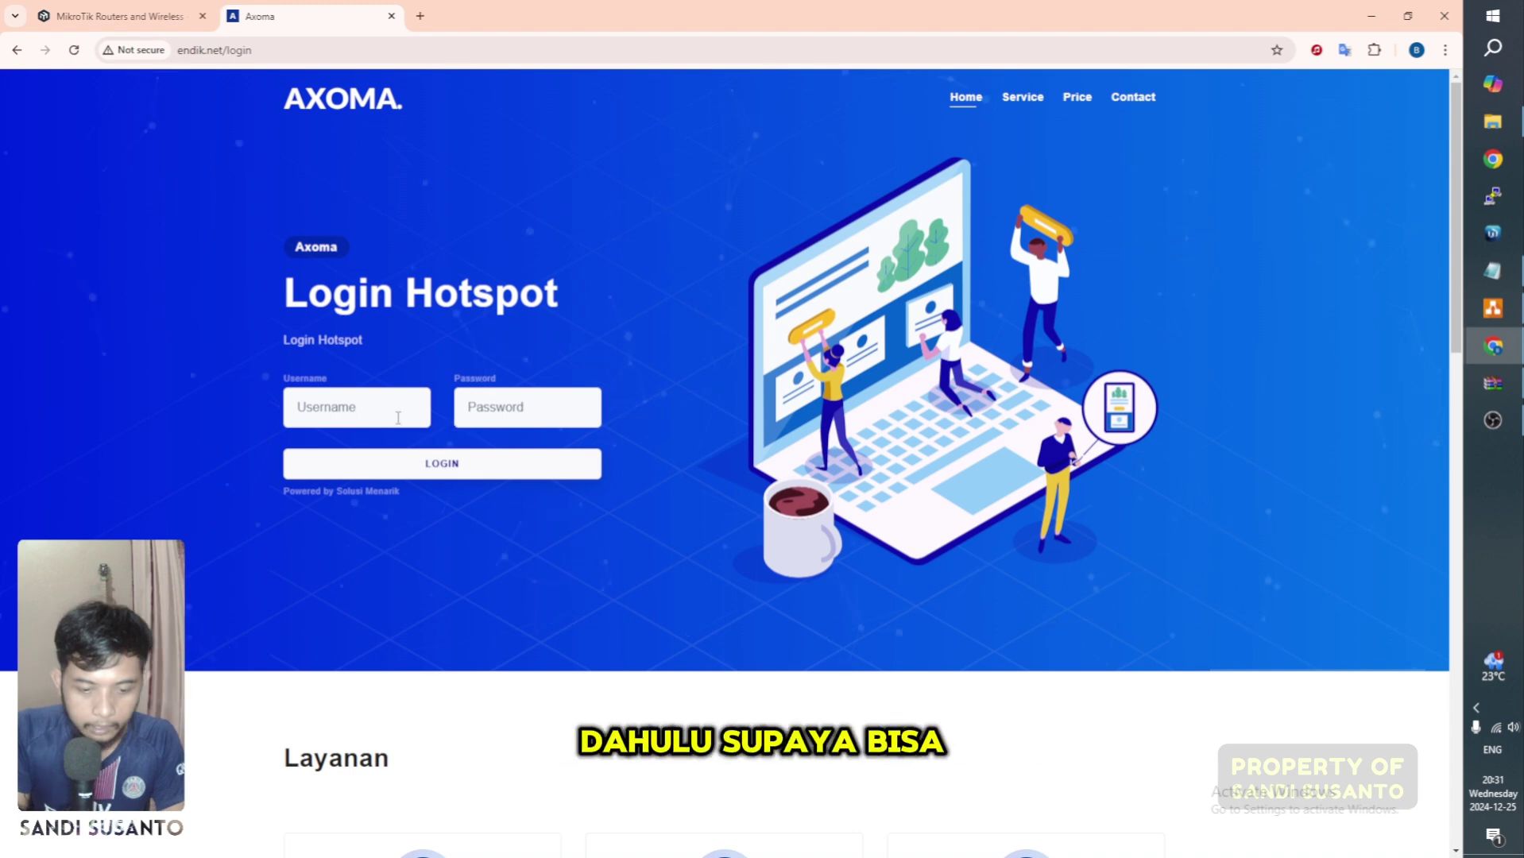
click(398, 418)
text(admin)
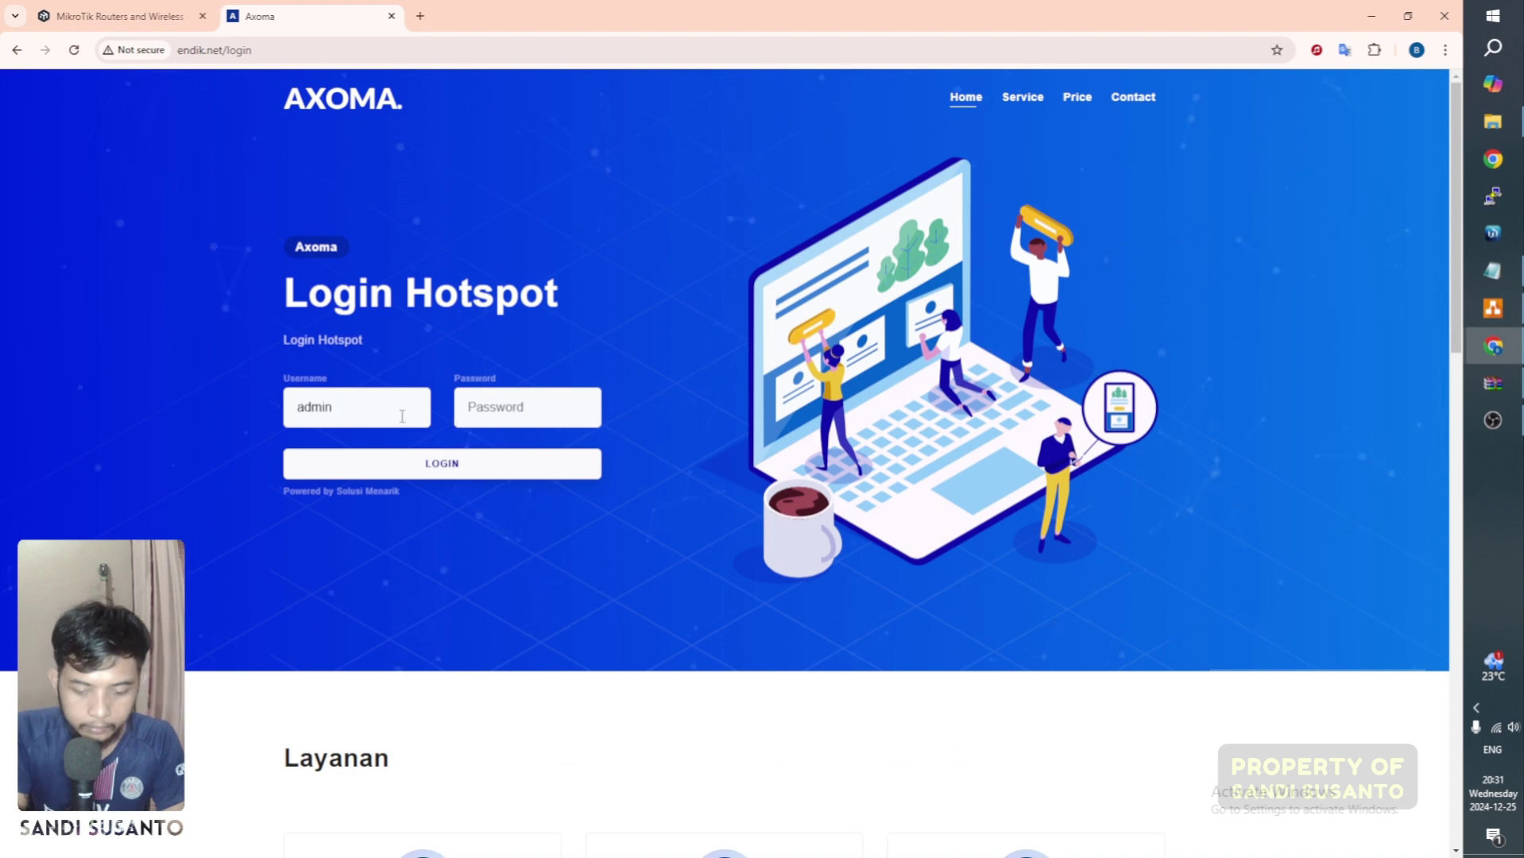
click(433, 449)
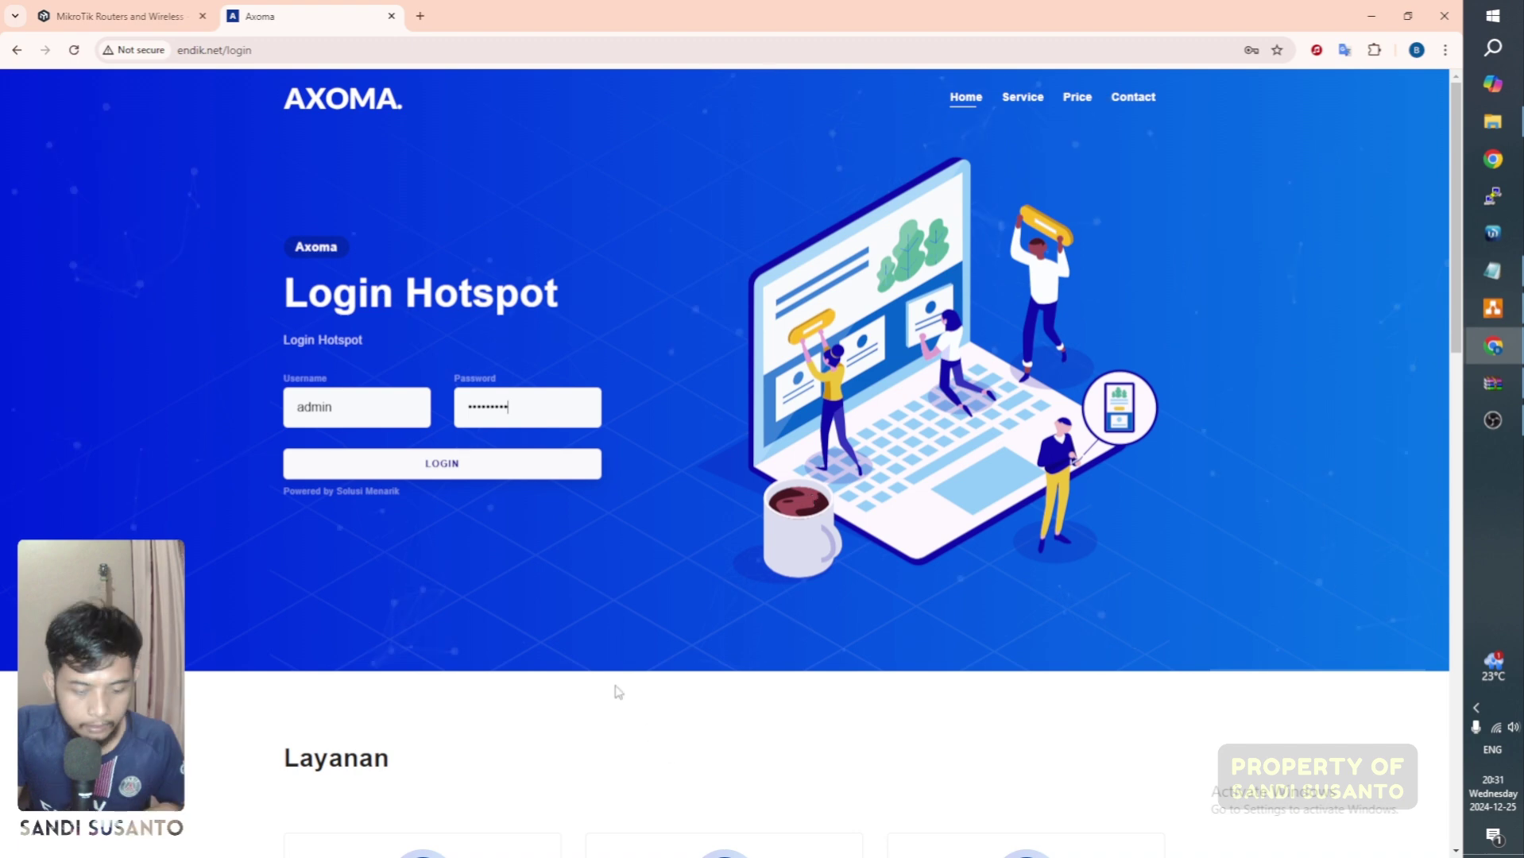
key(ctrl+plus)
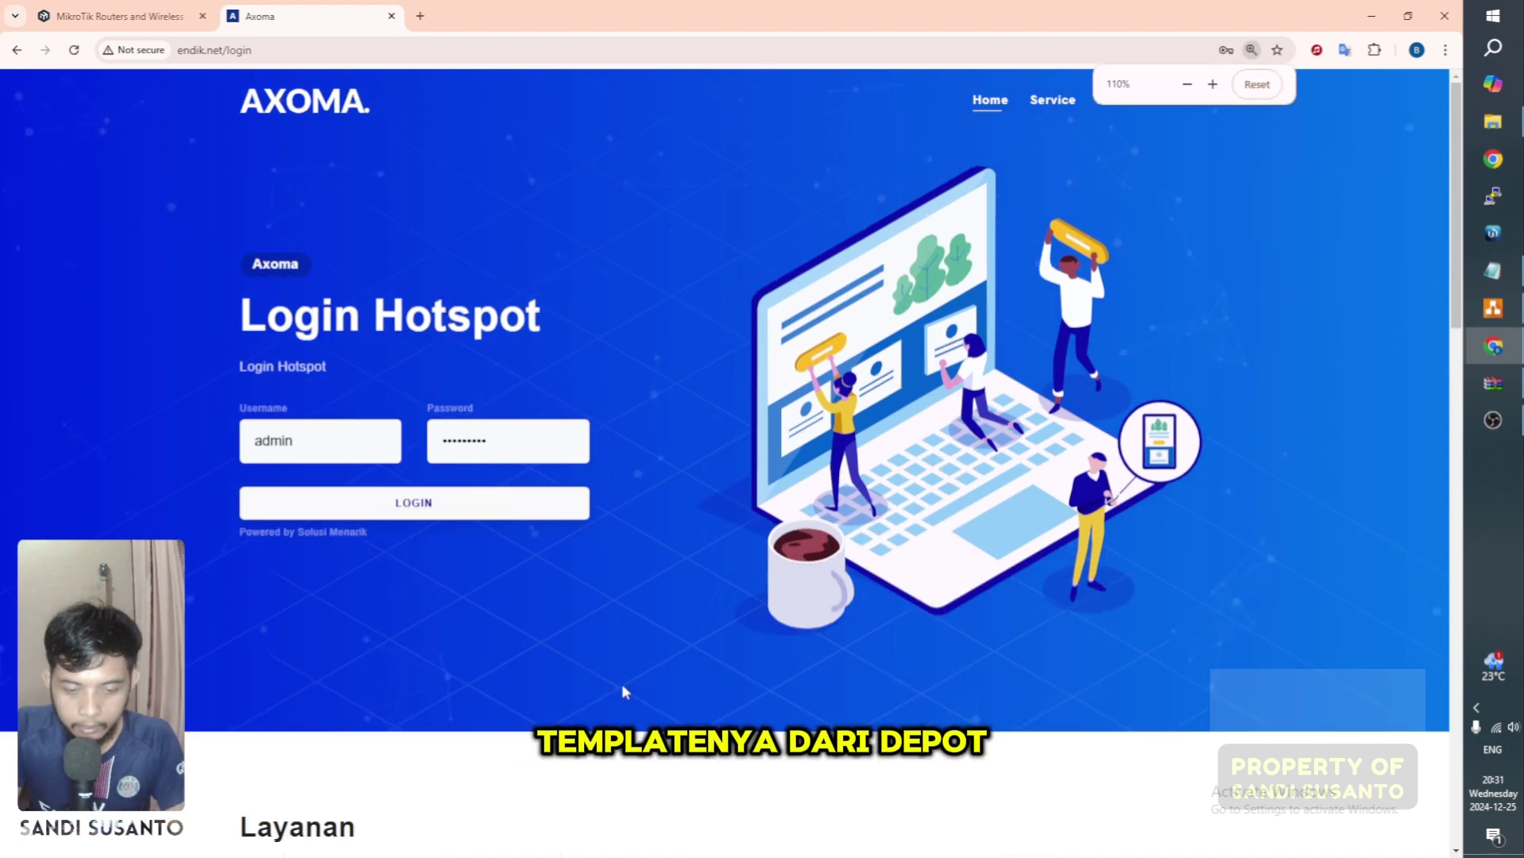
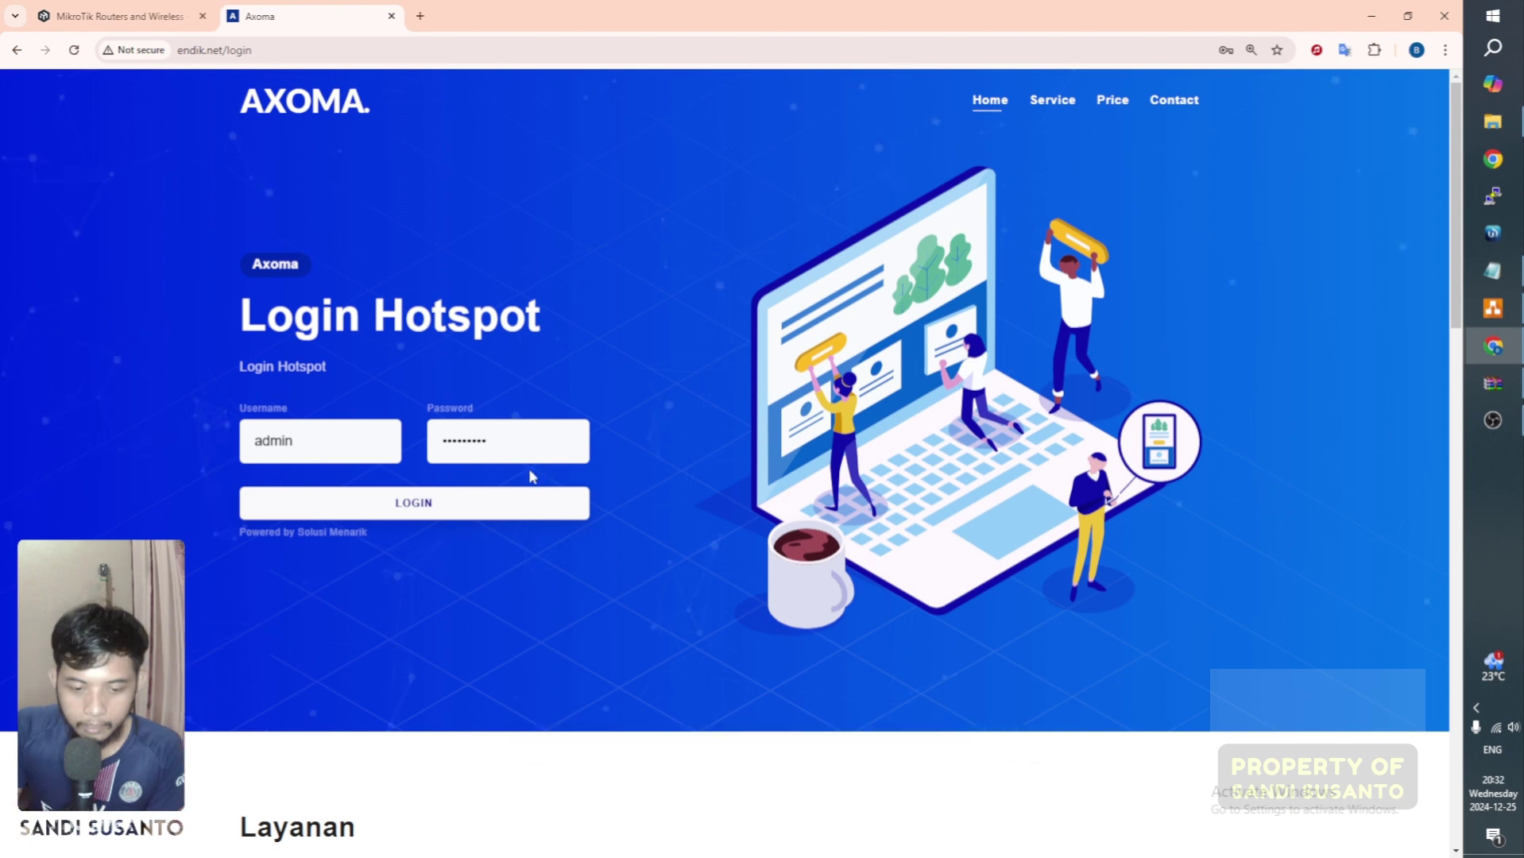
Step: Submit the hotspot login, save the credentials in Chrome, and open a blank new tab
click(531, 503)
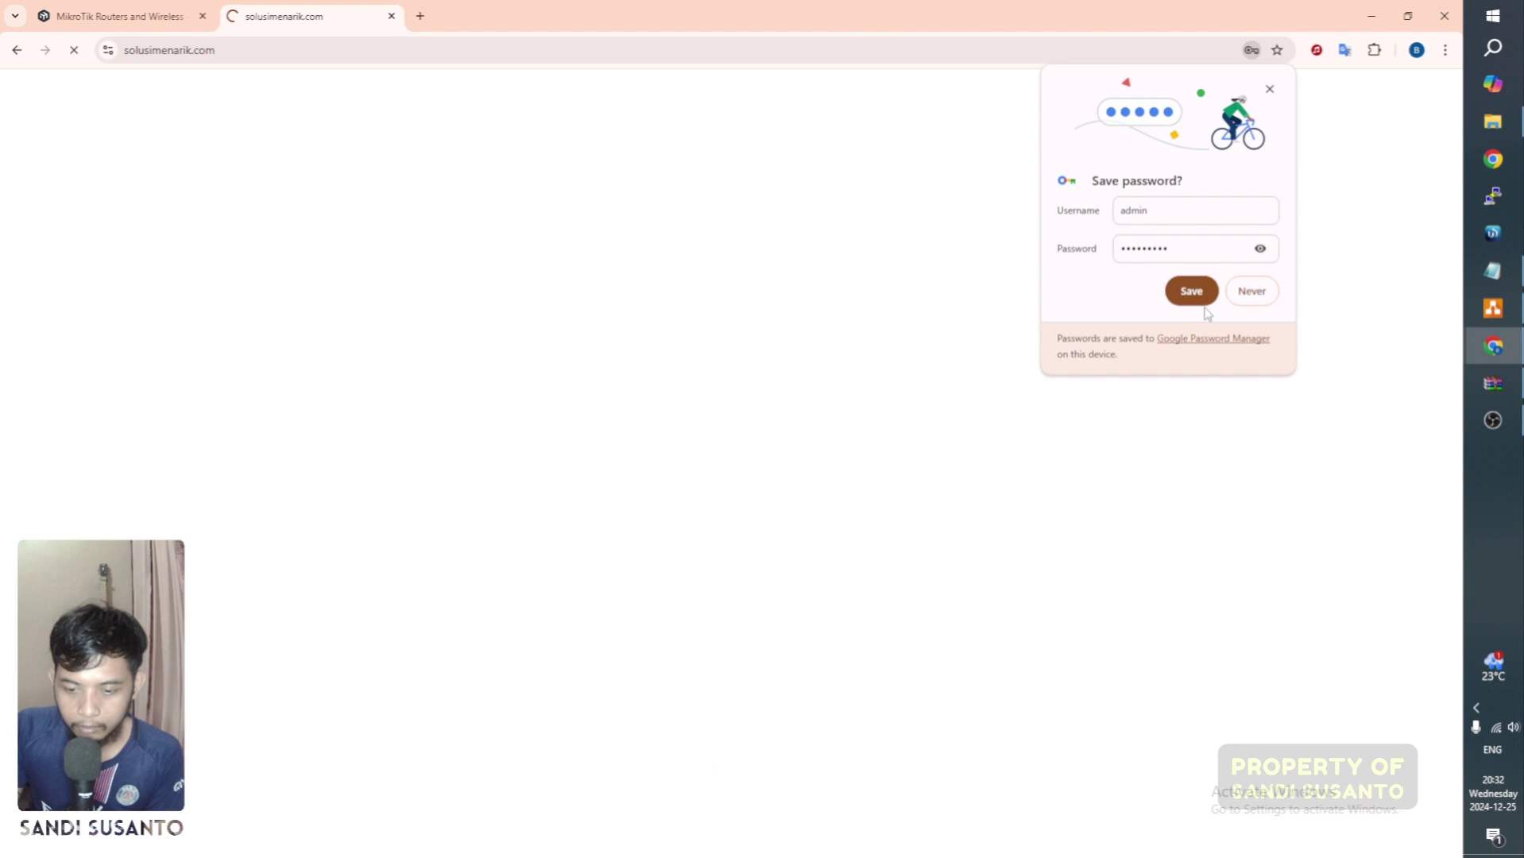
click(1192, 292)
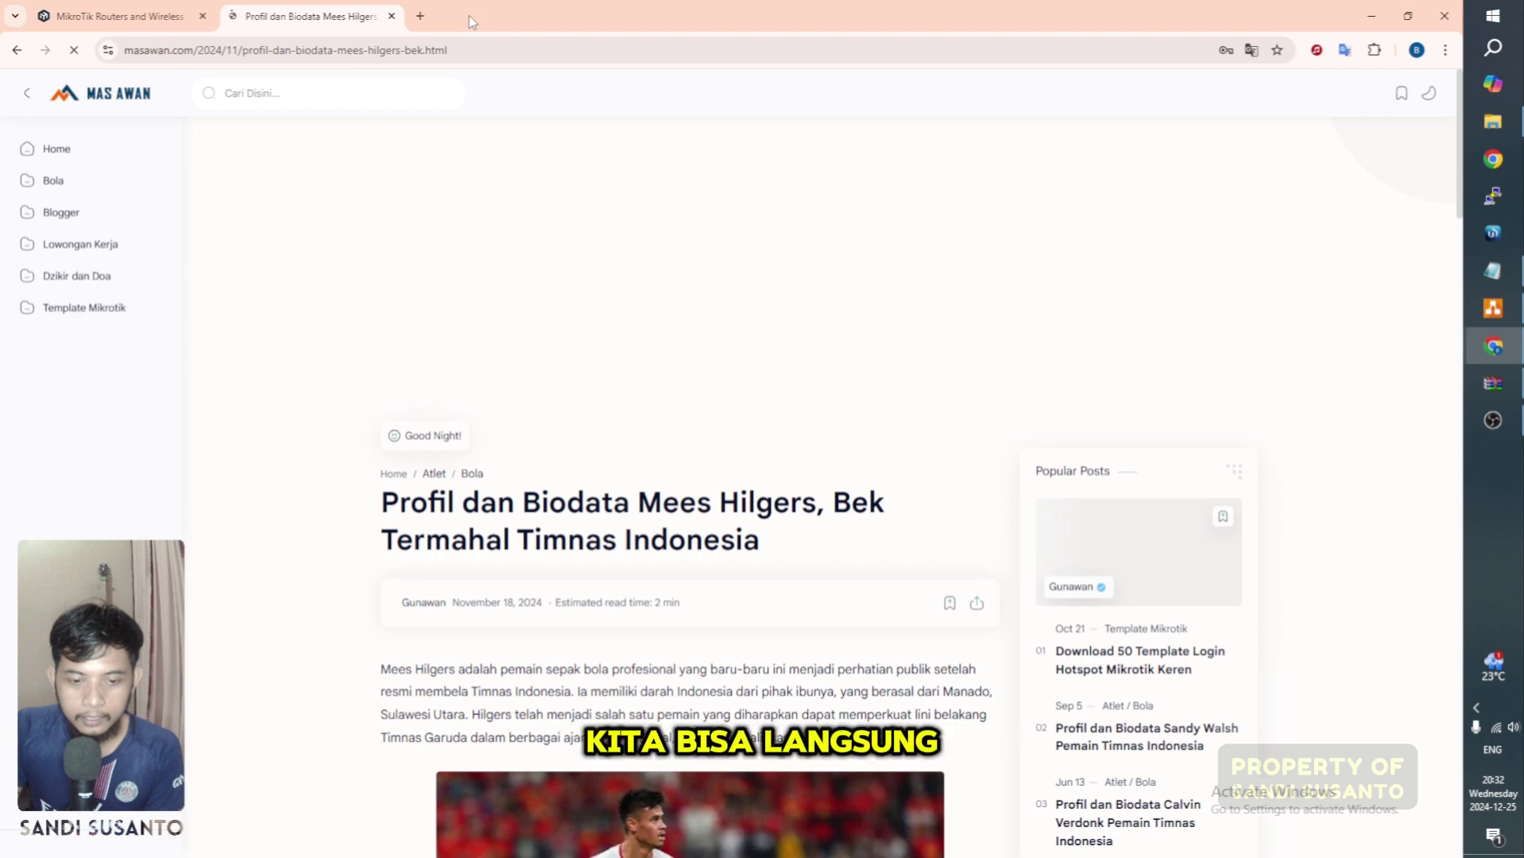
click(421, 18)
Step: Ping google.com from a maximized Command Prompt, getting 2 of 2 replies, then minimize it
key(super+r)
text(c)
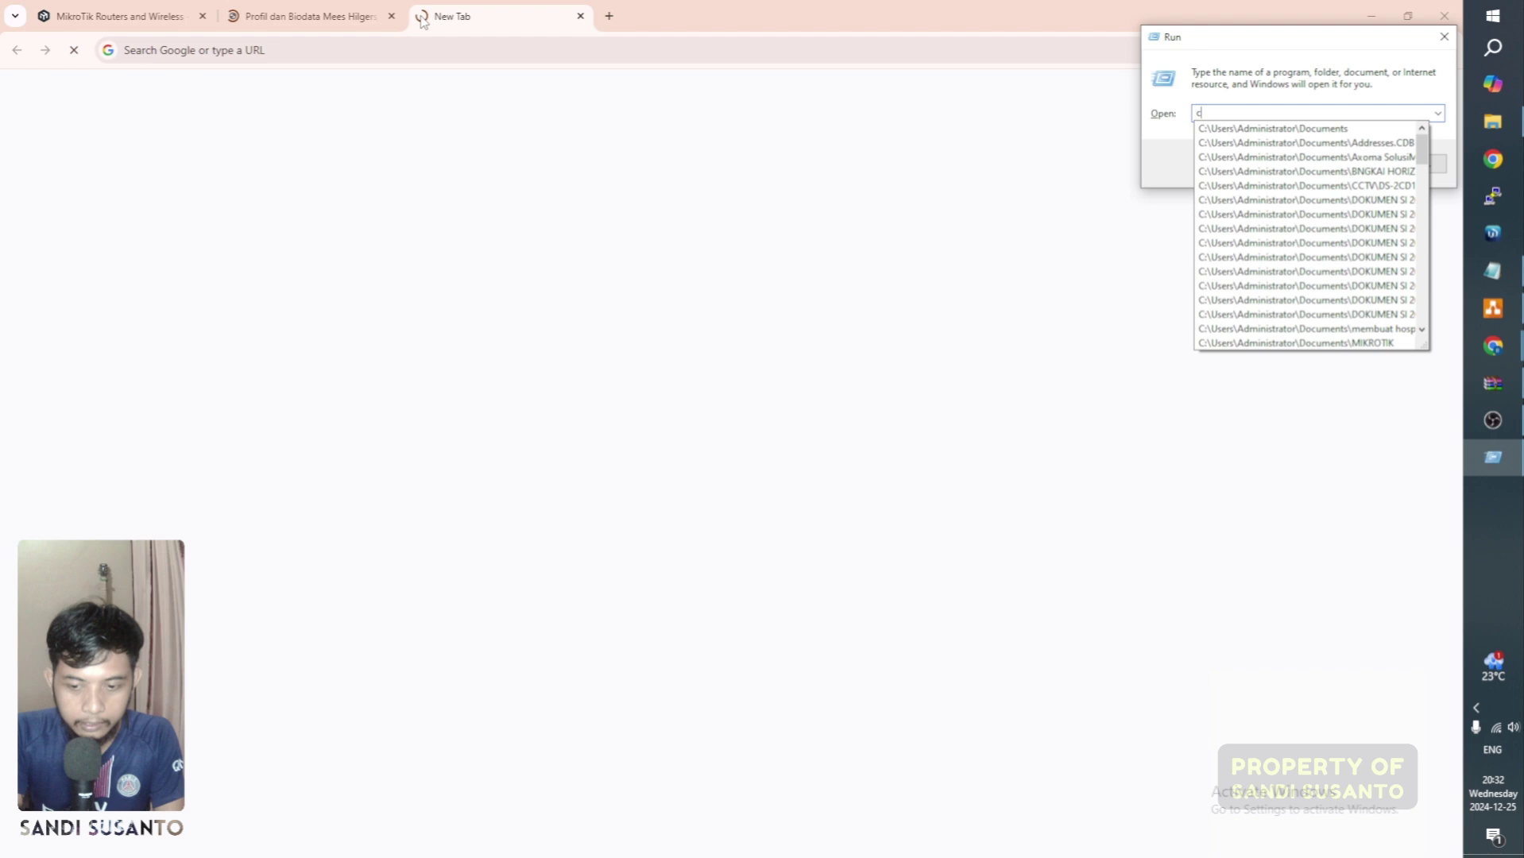
text(md)
key(Return)
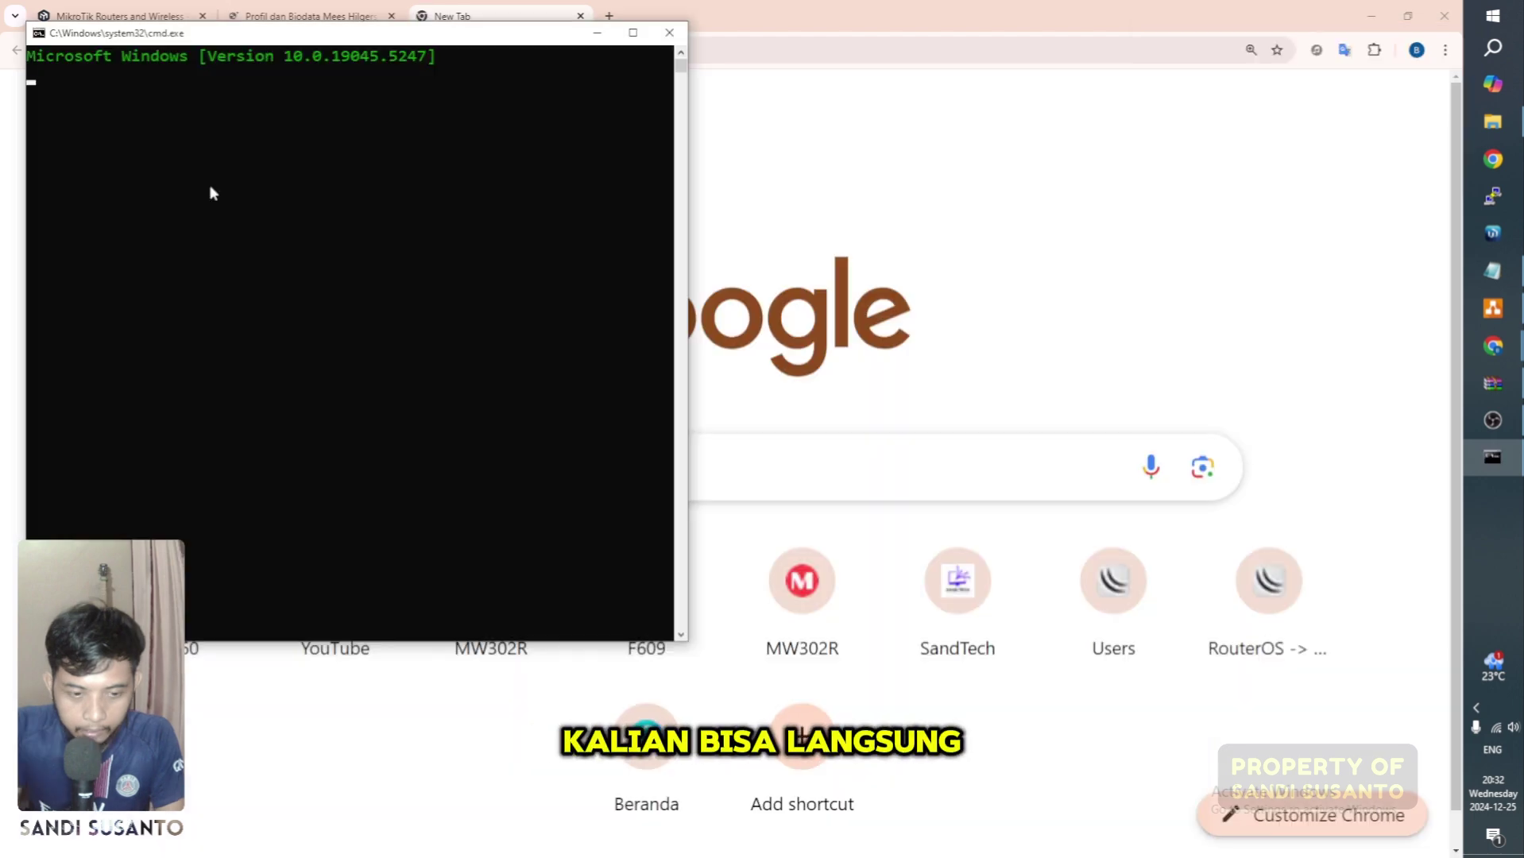
click(633, 32)
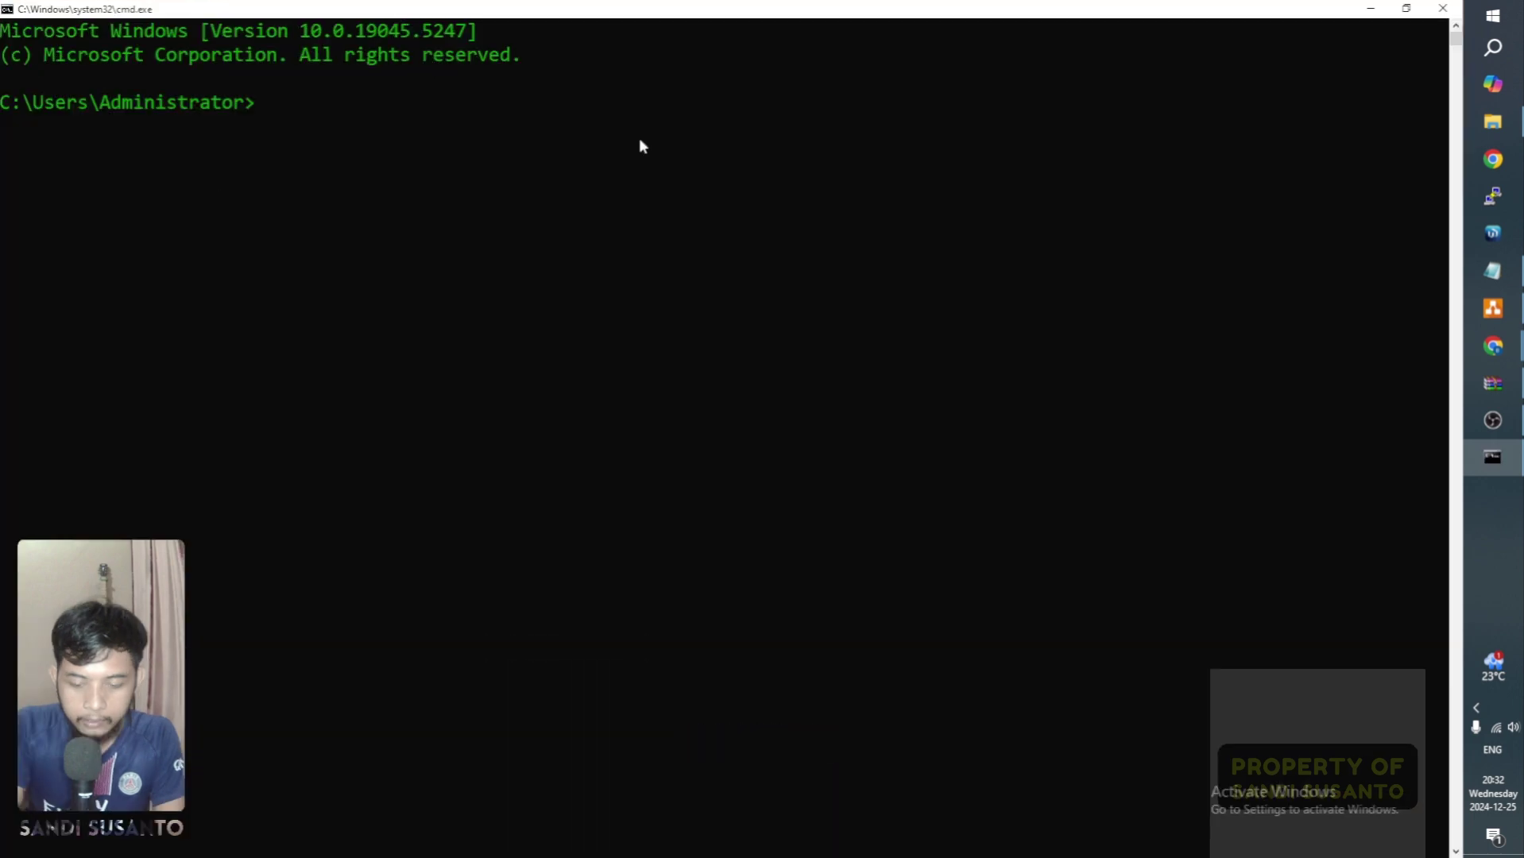
text(ping google.com)
key(Return)
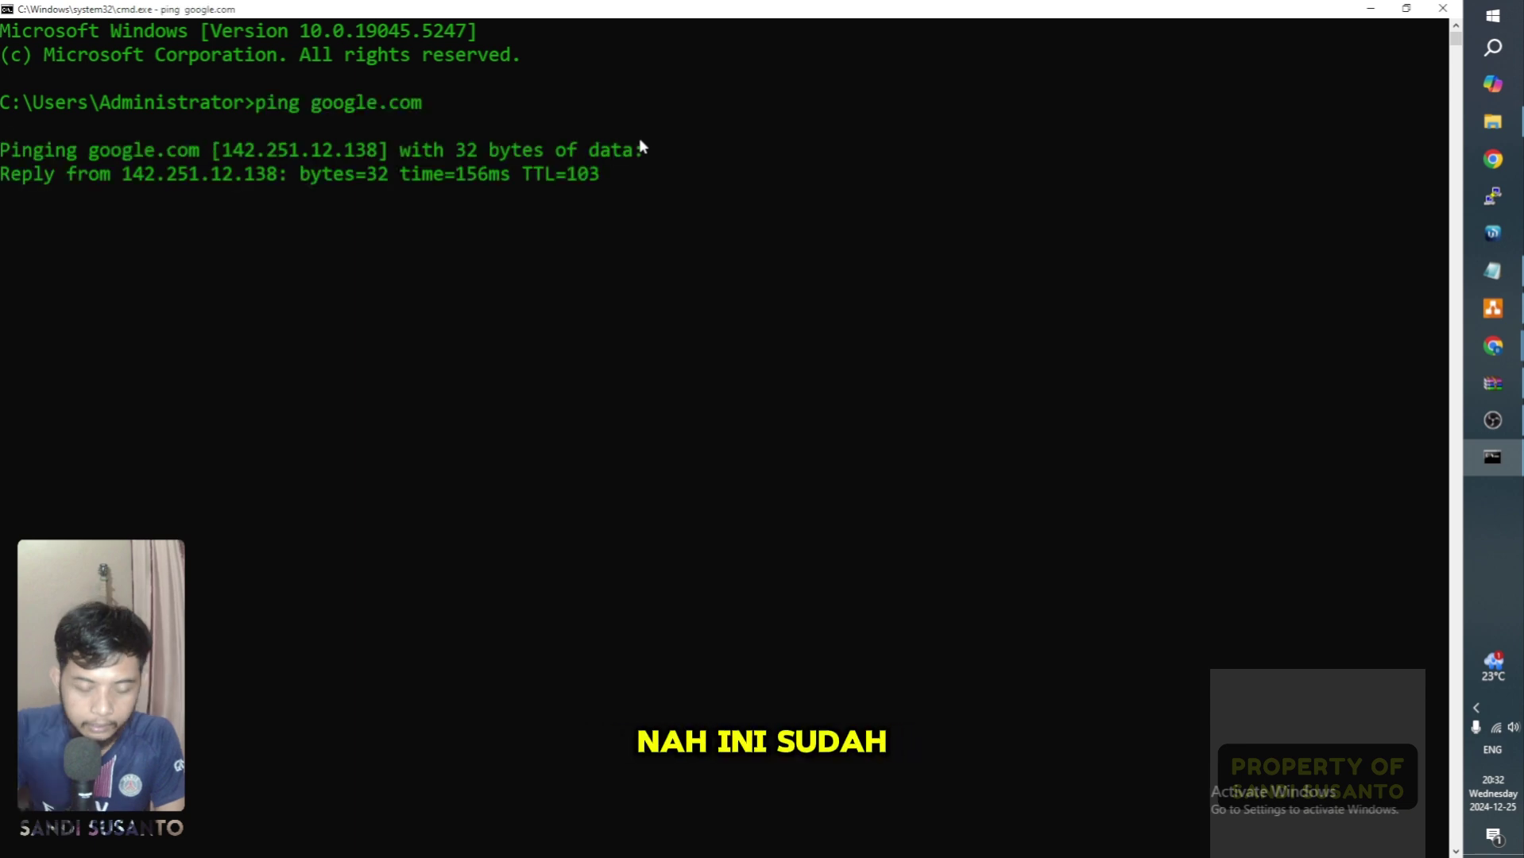
key(ctrl+c)
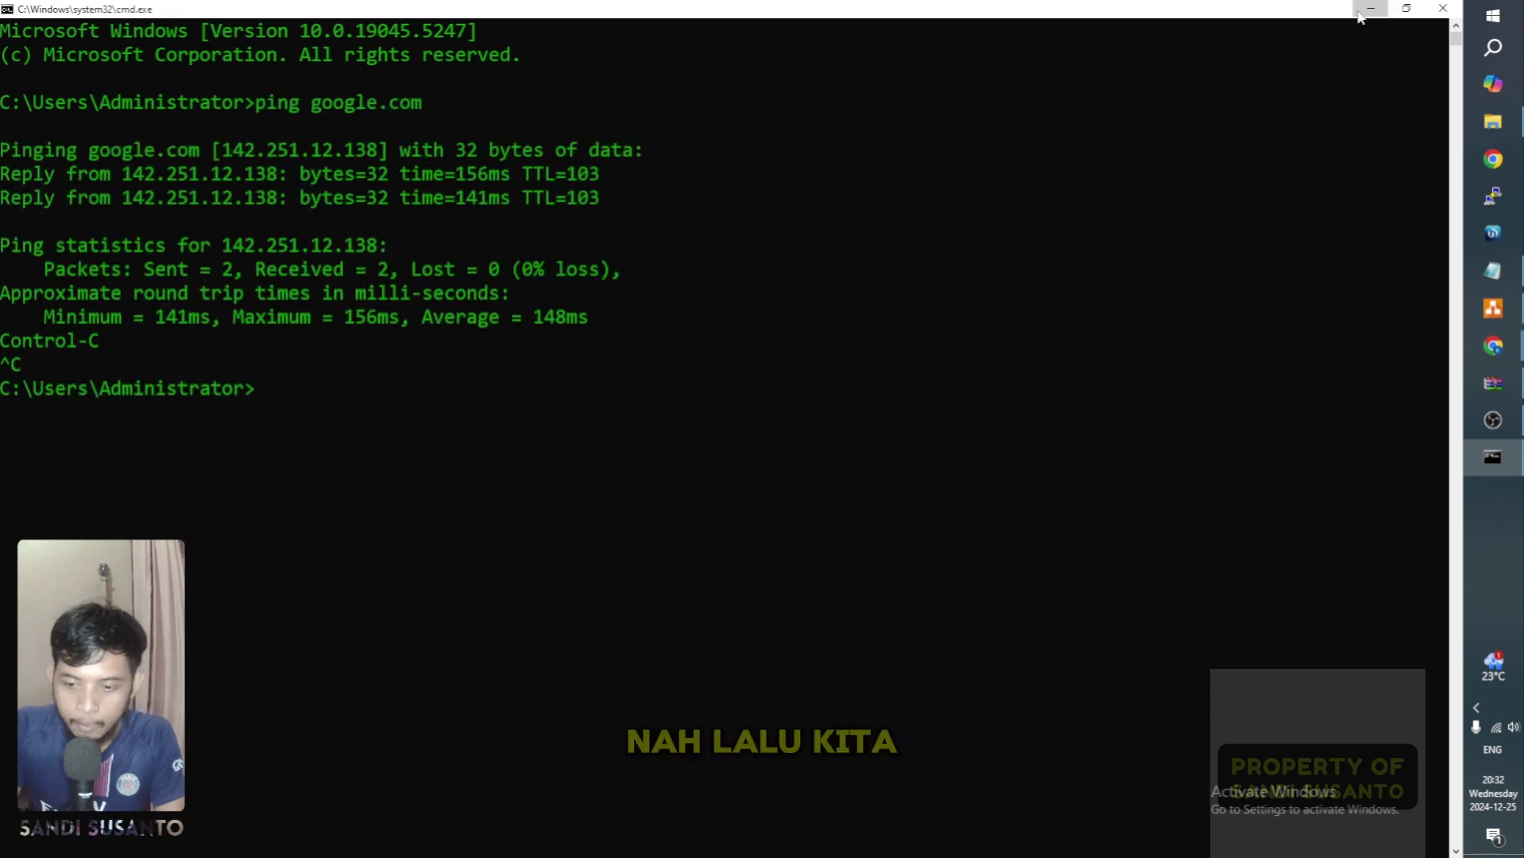
click(1361, 12)
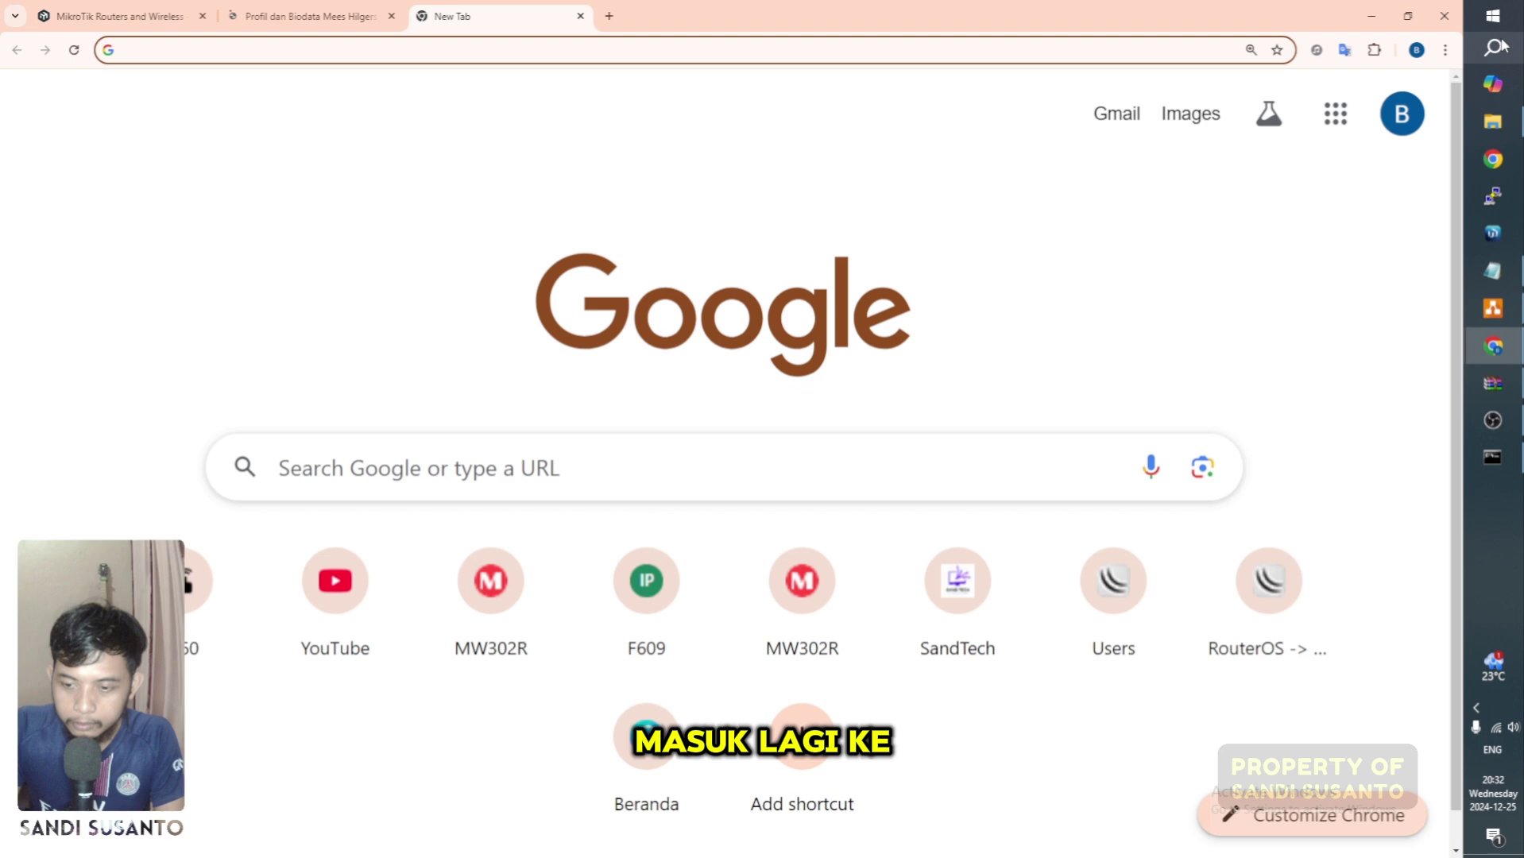
Step: Launch winbox64 and connect to the PAKENDIK router by its MAC address, maximizing the session
click(1504, 26)
text(win)
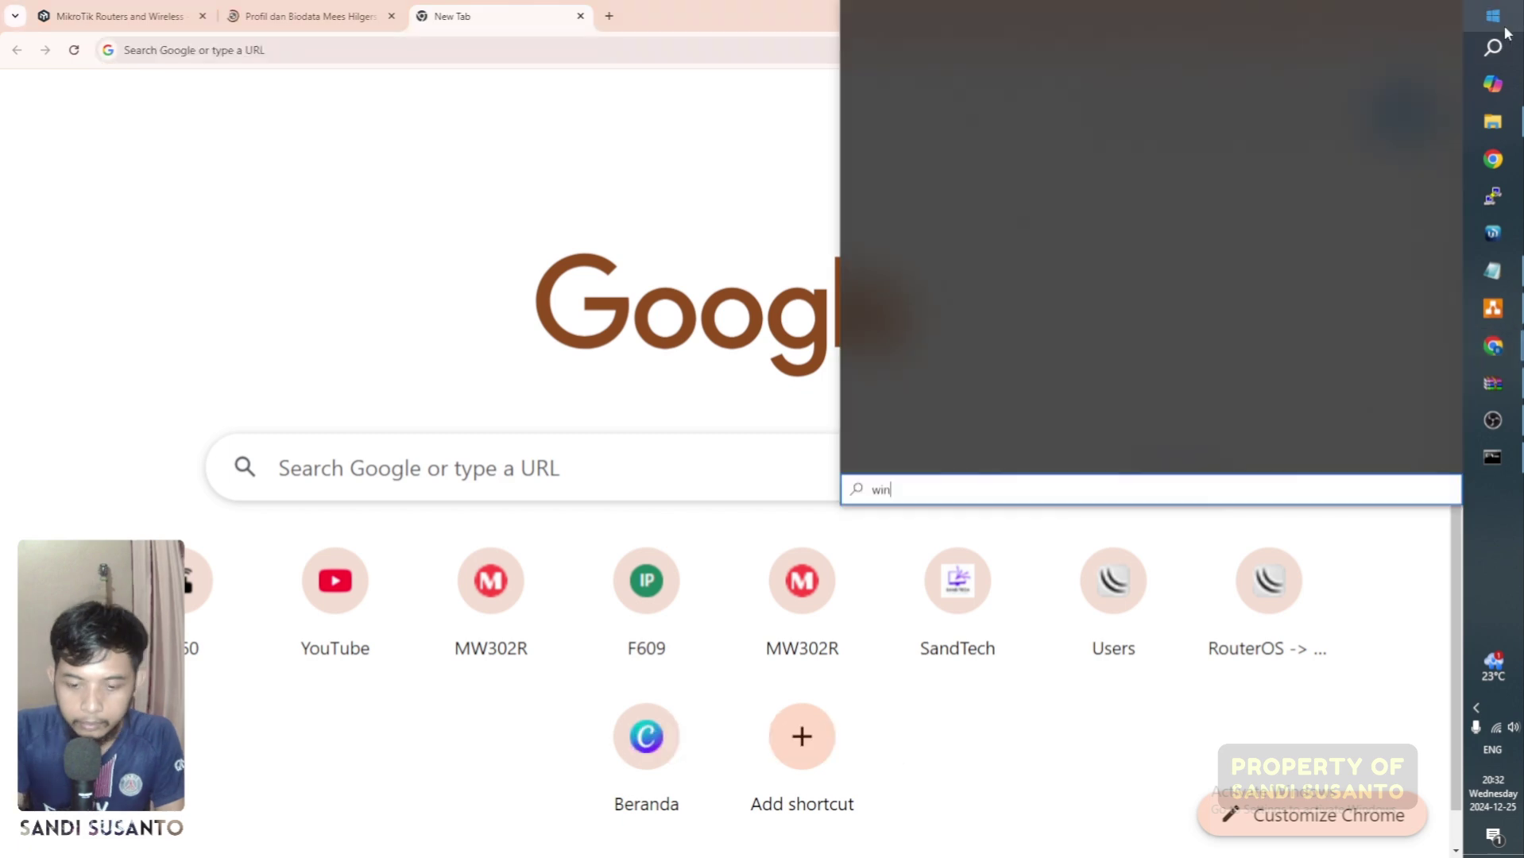
text(bo)
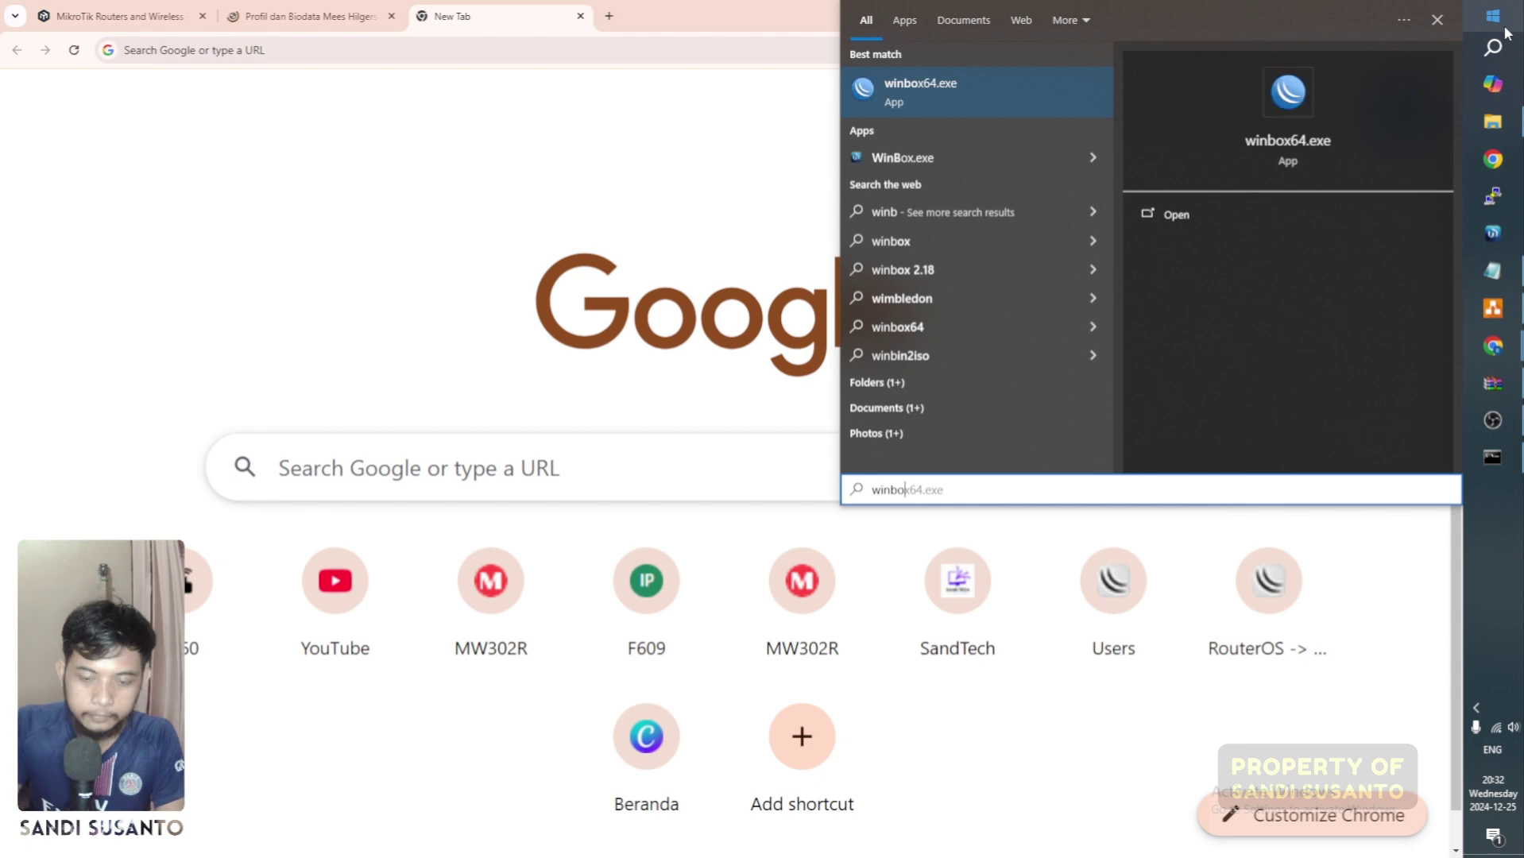
click(1064, 112)
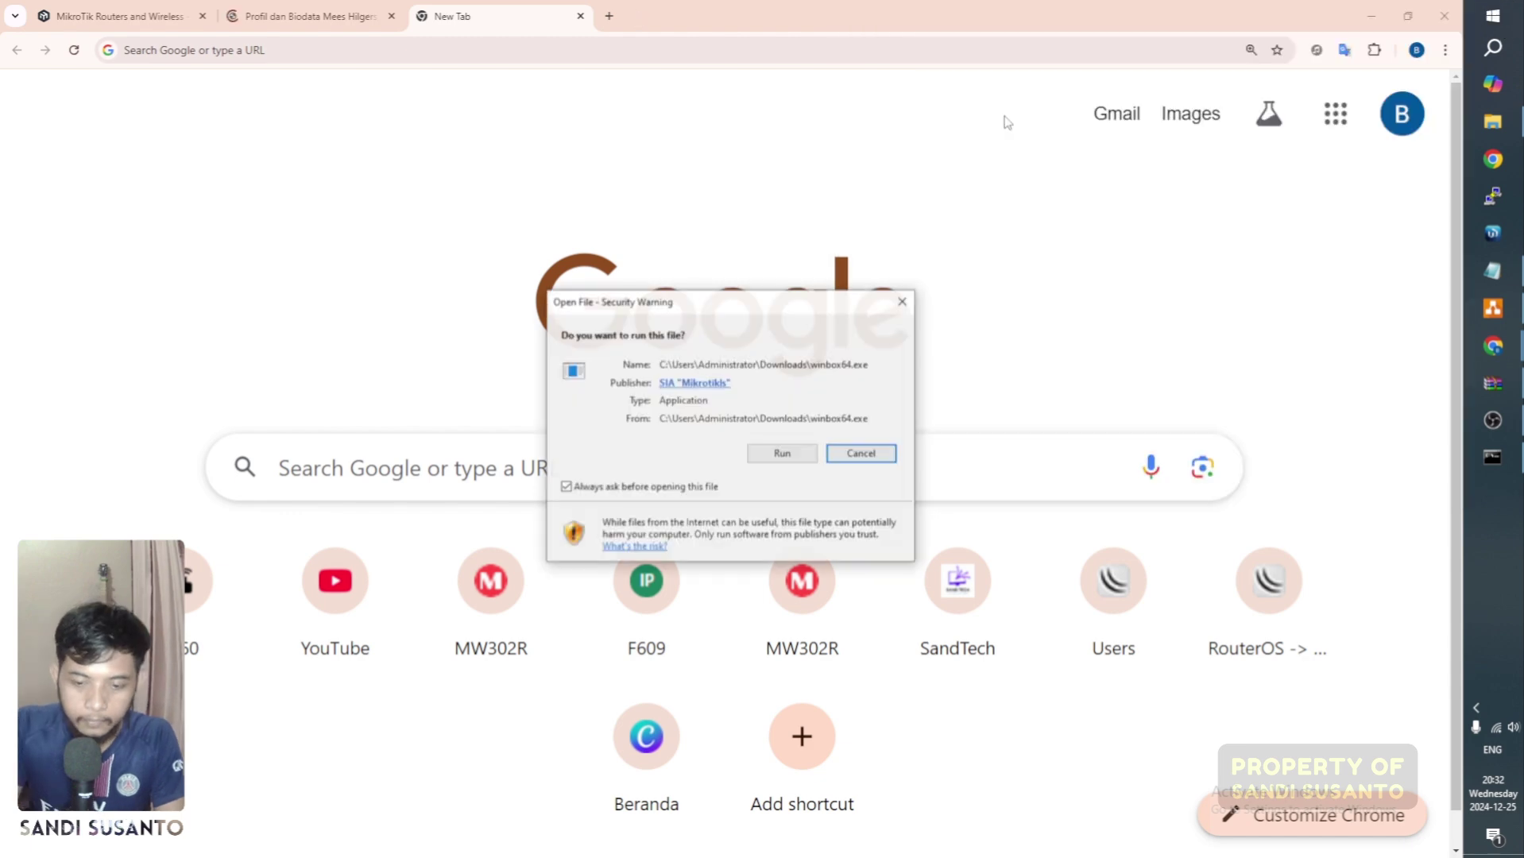
click(782, 452)
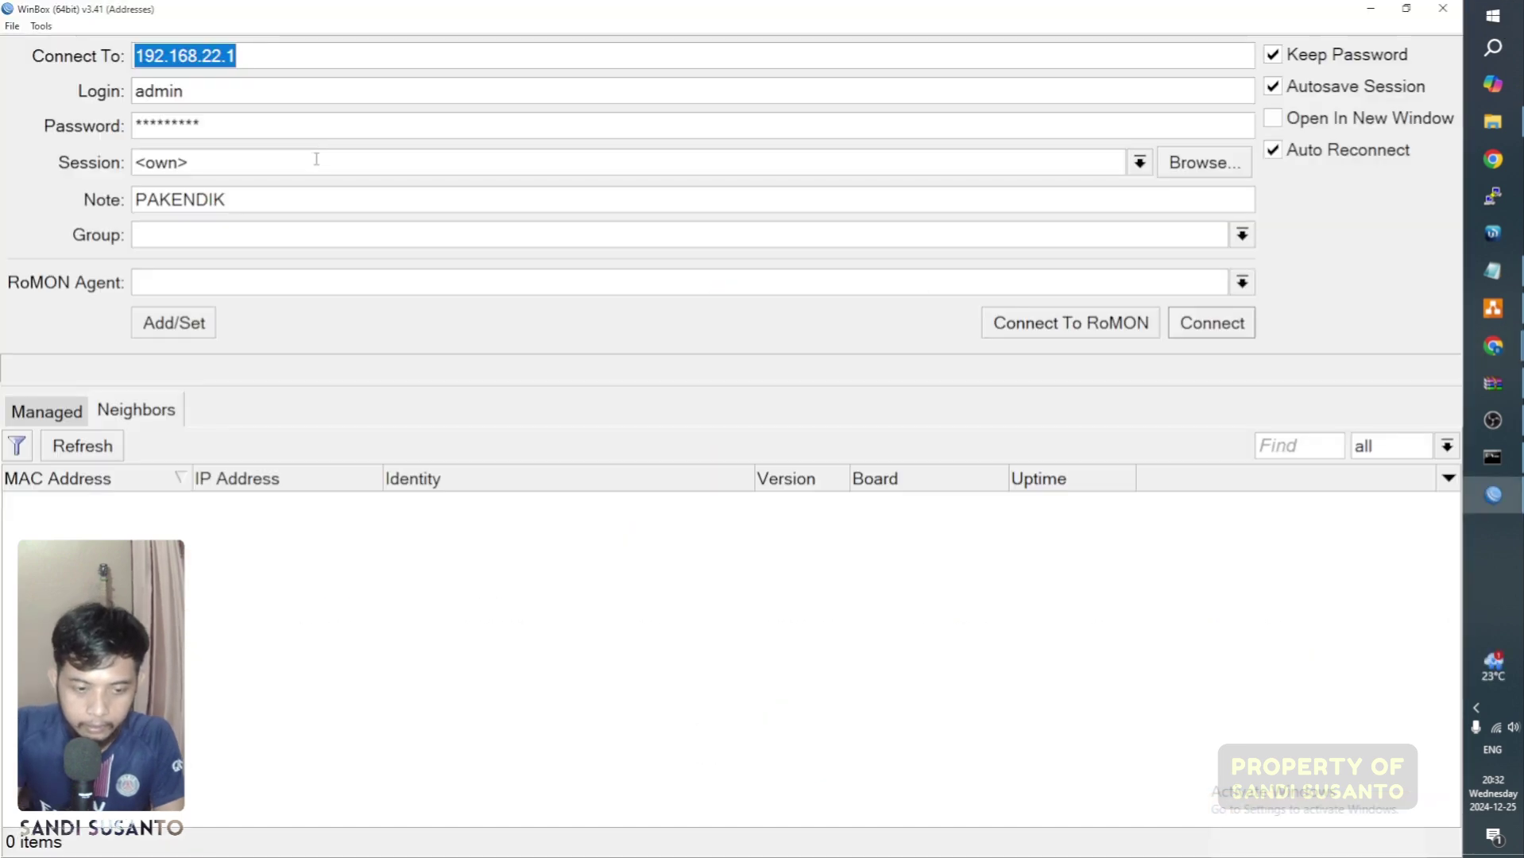
click(103, 447)
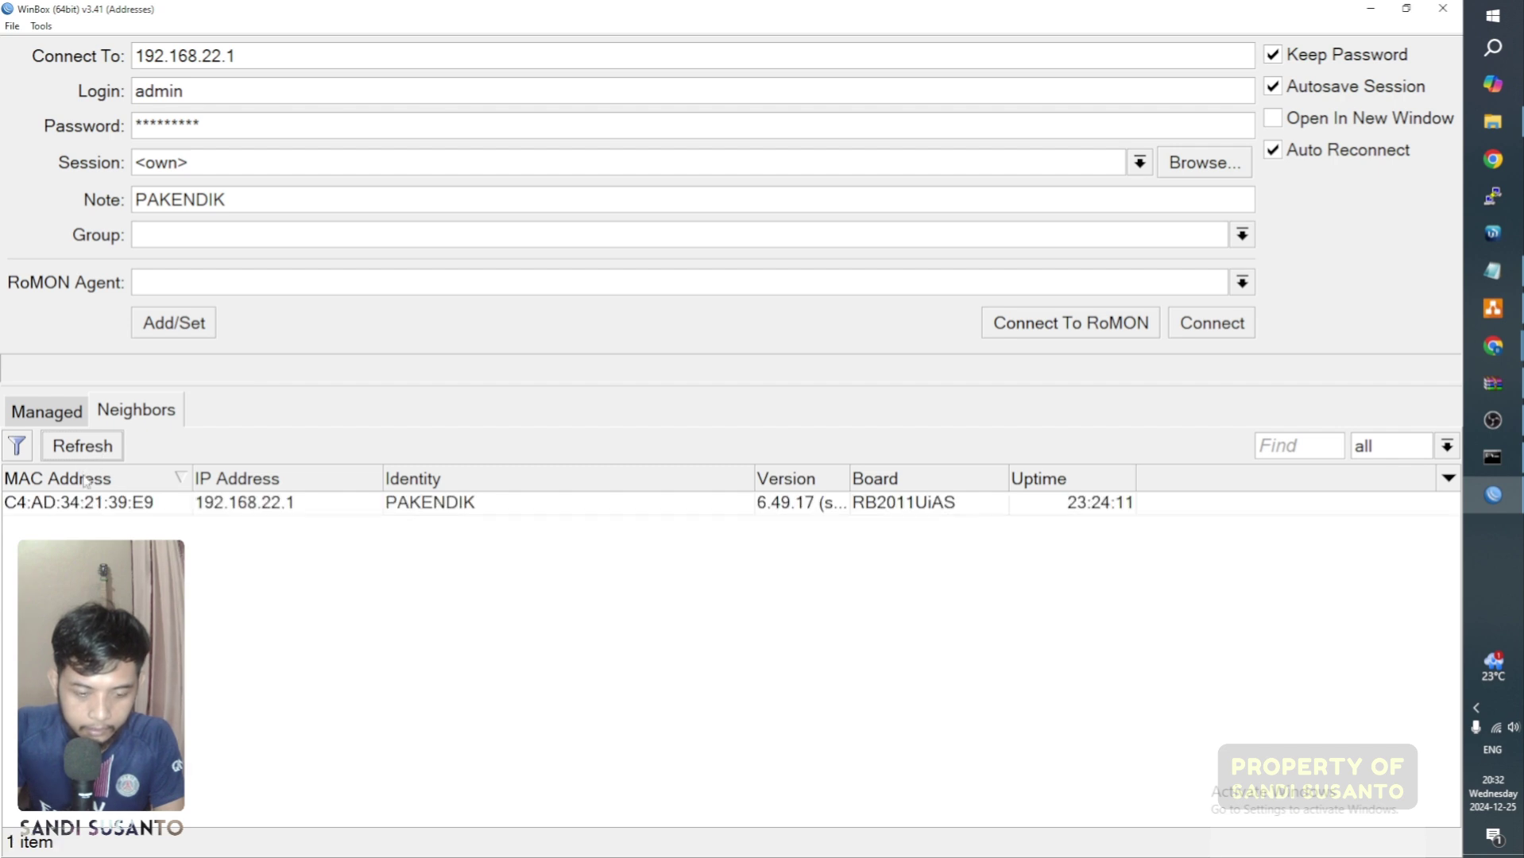
click(90, 505)
click(1212, 323)
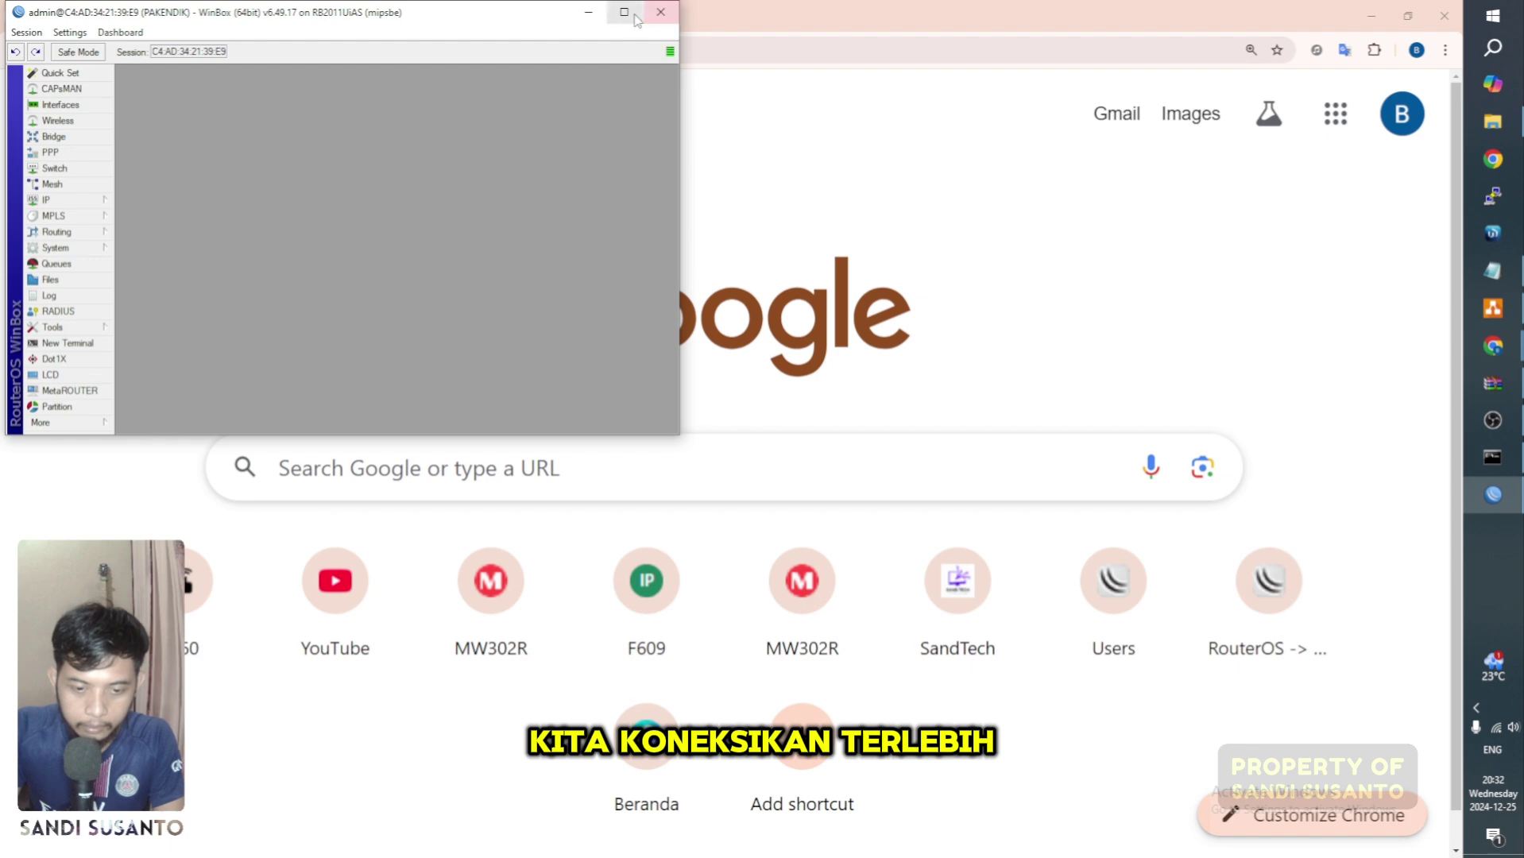
click(624, 12)
Step: Zoom the WinBox interface in three times through the Settings menu
click(63, 25)
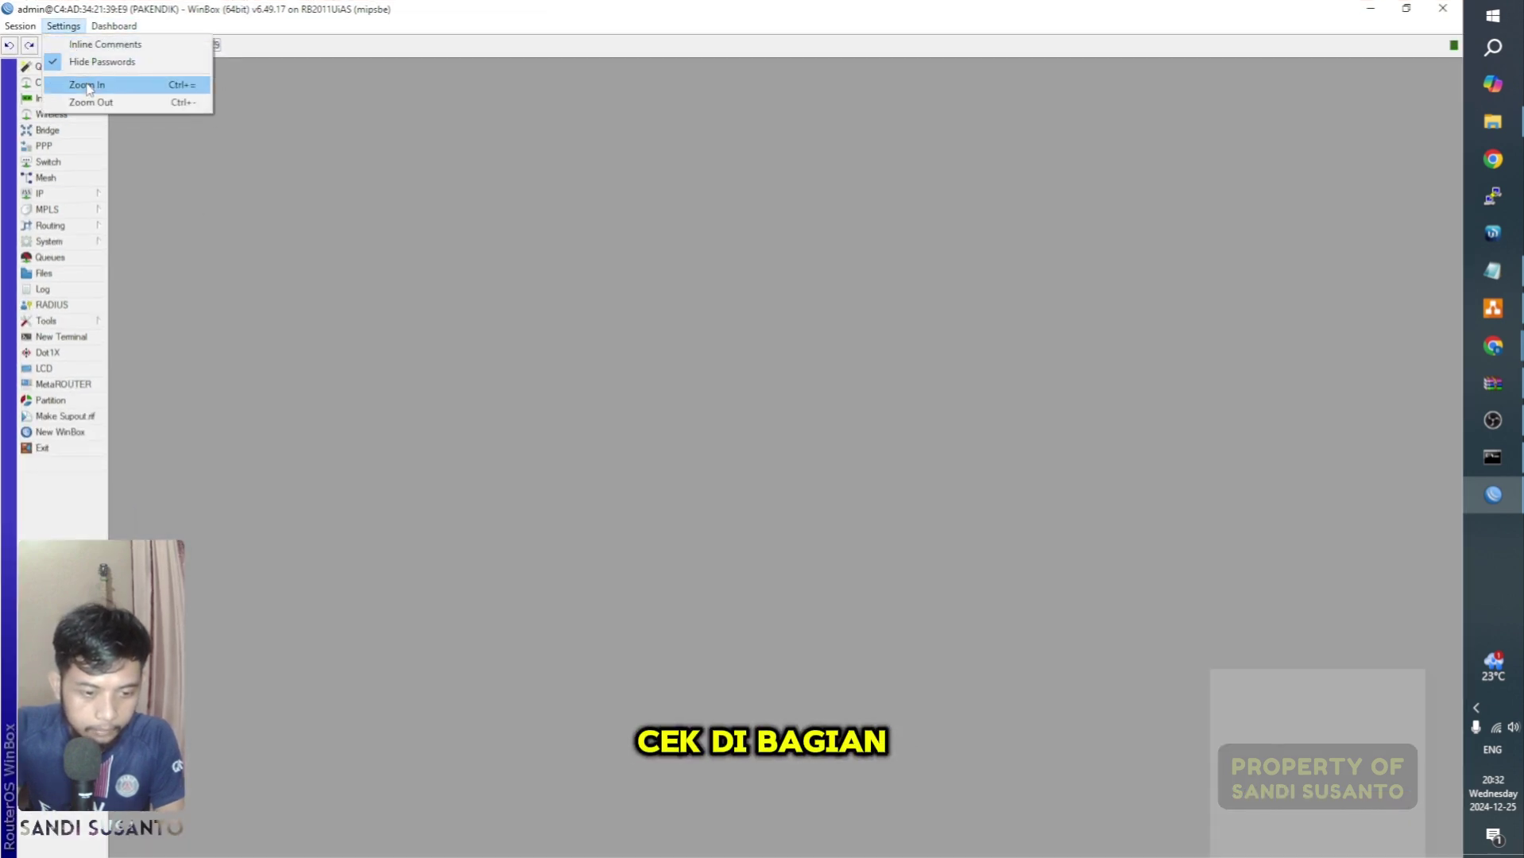
click(86, 84)
click(64, 25)
click(96, 86)
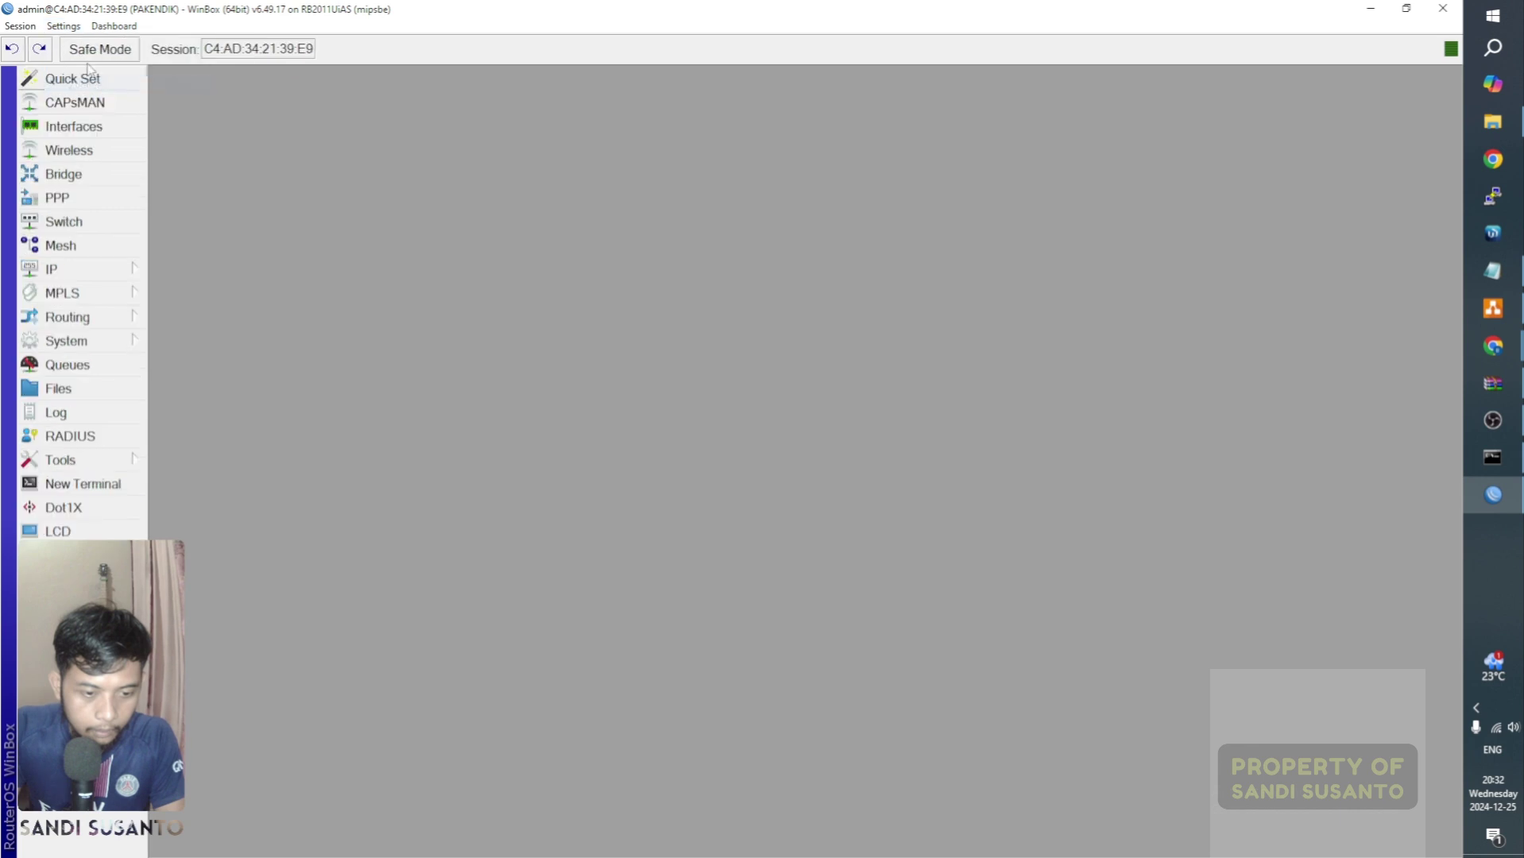
click(64, 25)
click(87, 83)
click(64, 25)
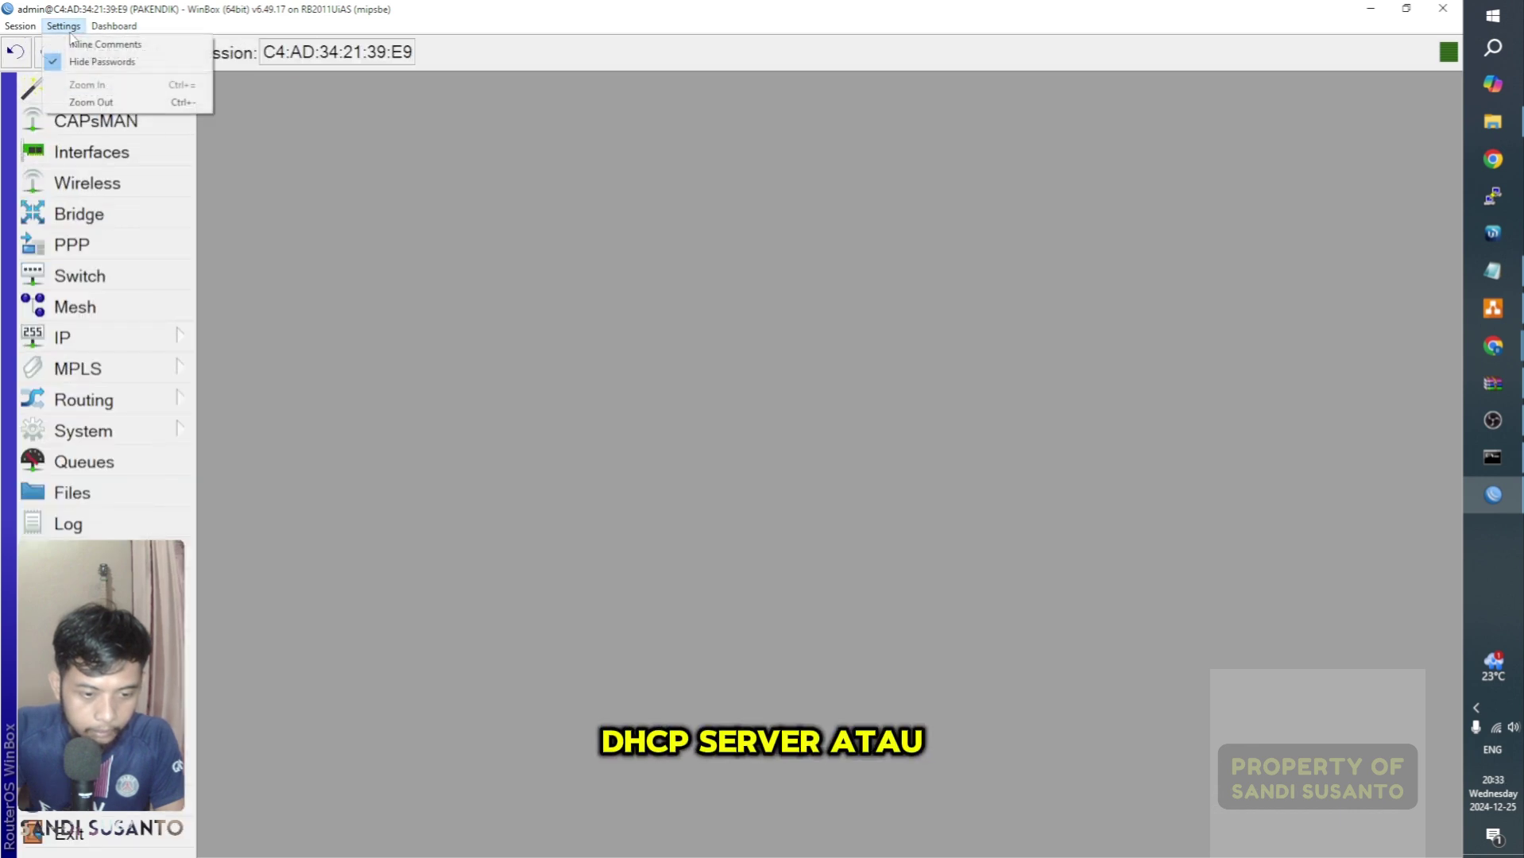
click(531, 252)
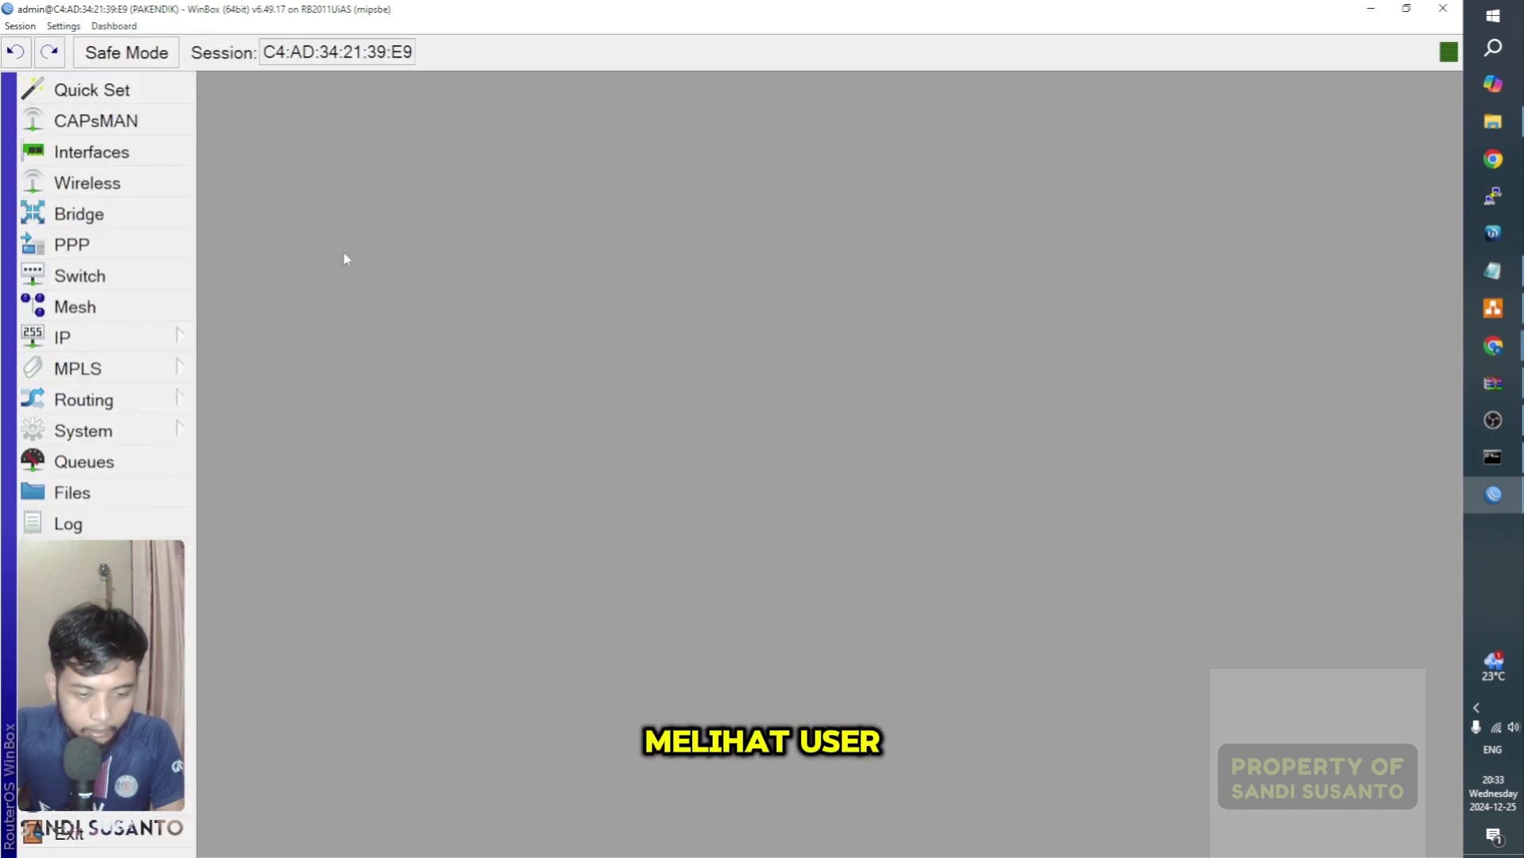
Step: Open the DHCP Server Leases list and inspect leases 192.168.22.250 and the waiting 192.168.22.249
click(135, 343)
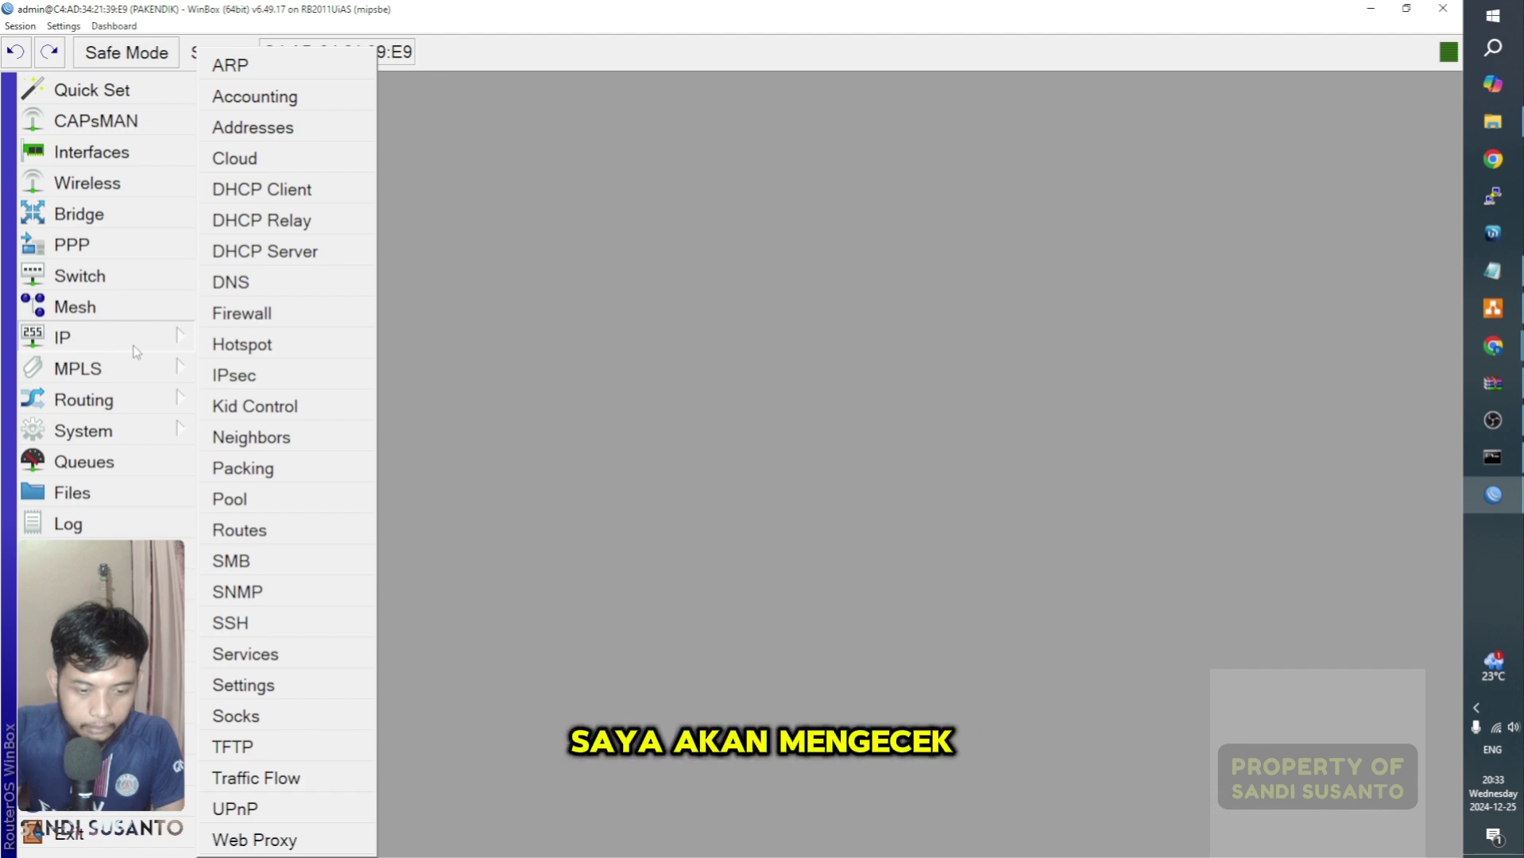
click(325, 259)
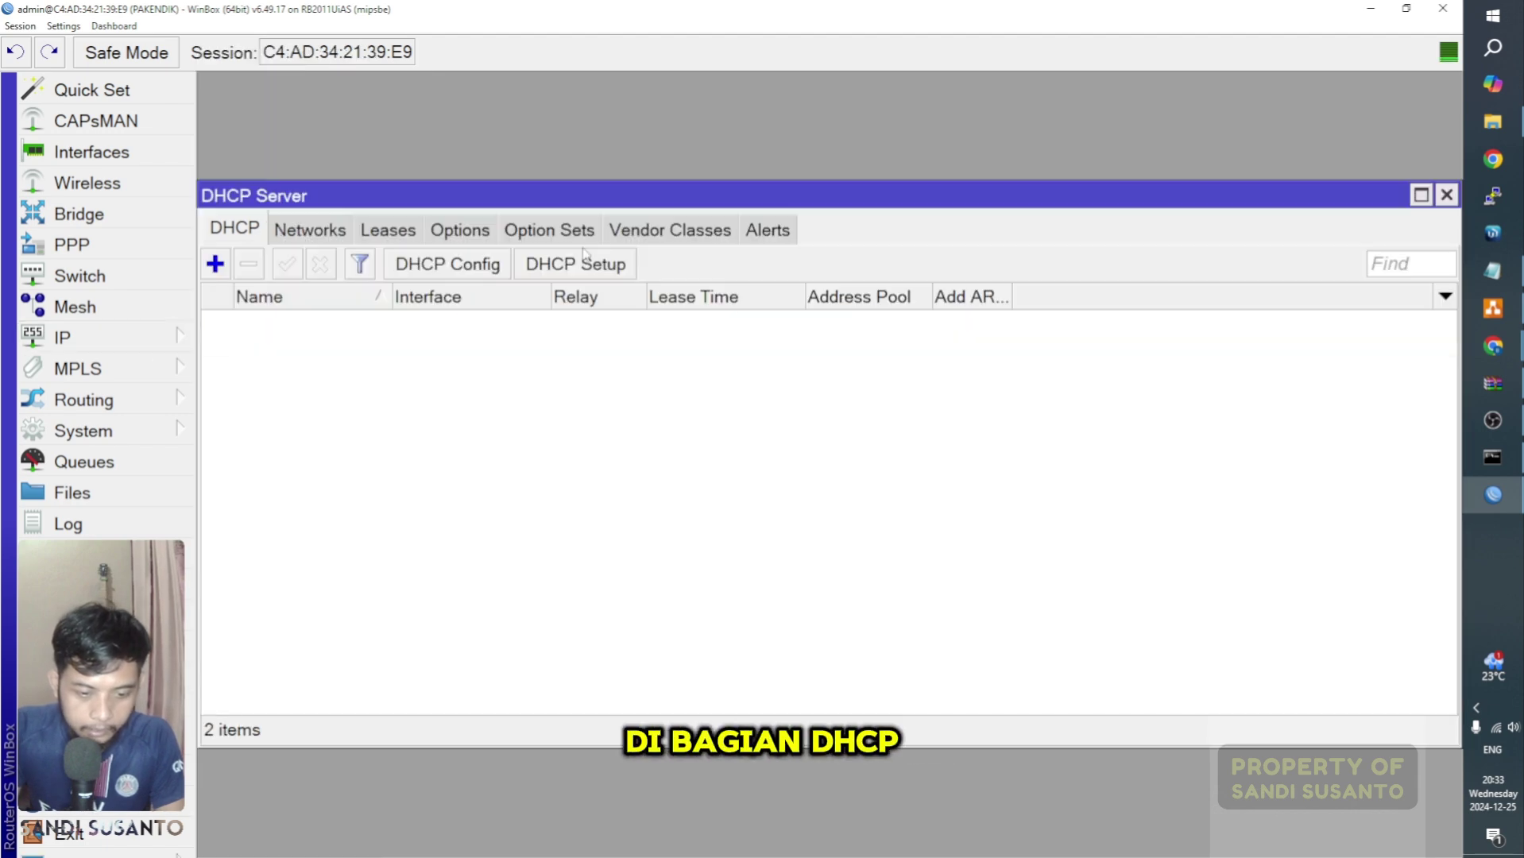
click(409, 232)
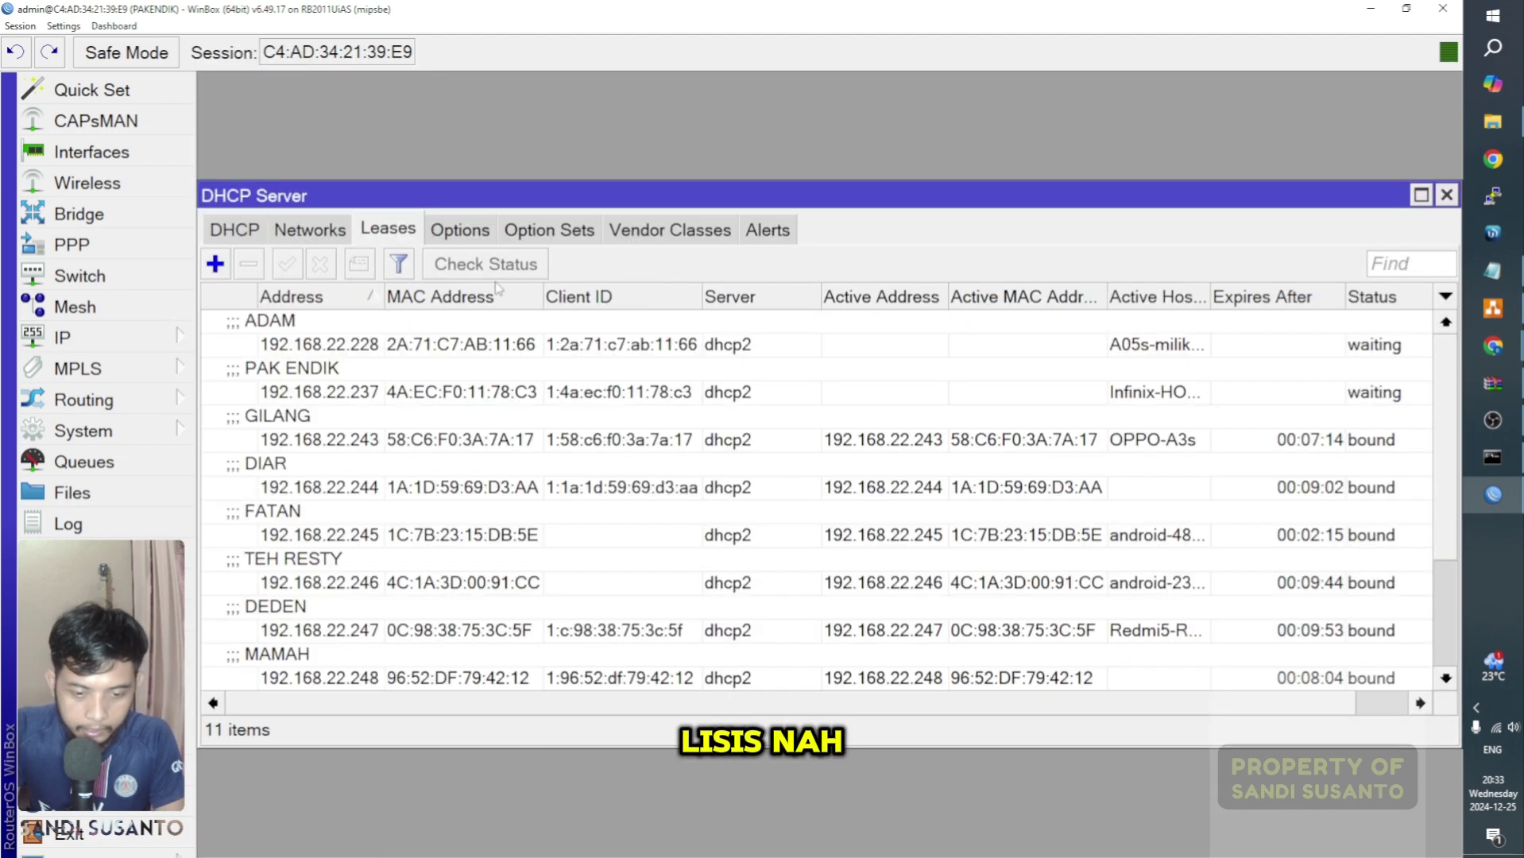
scroll(480, 402, down, 5)
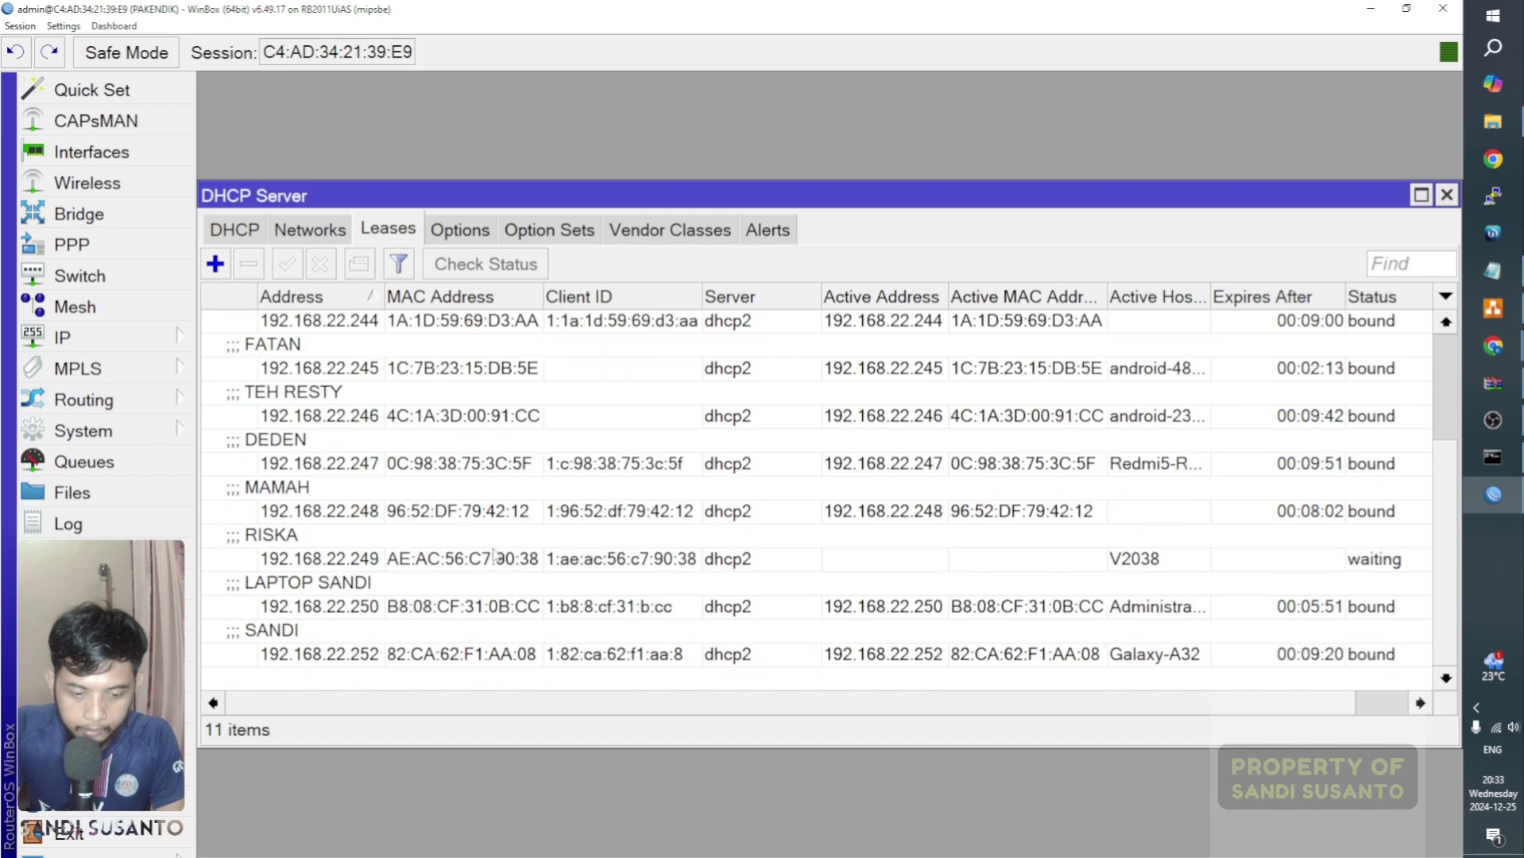
scroll(508, 560, up, 5)
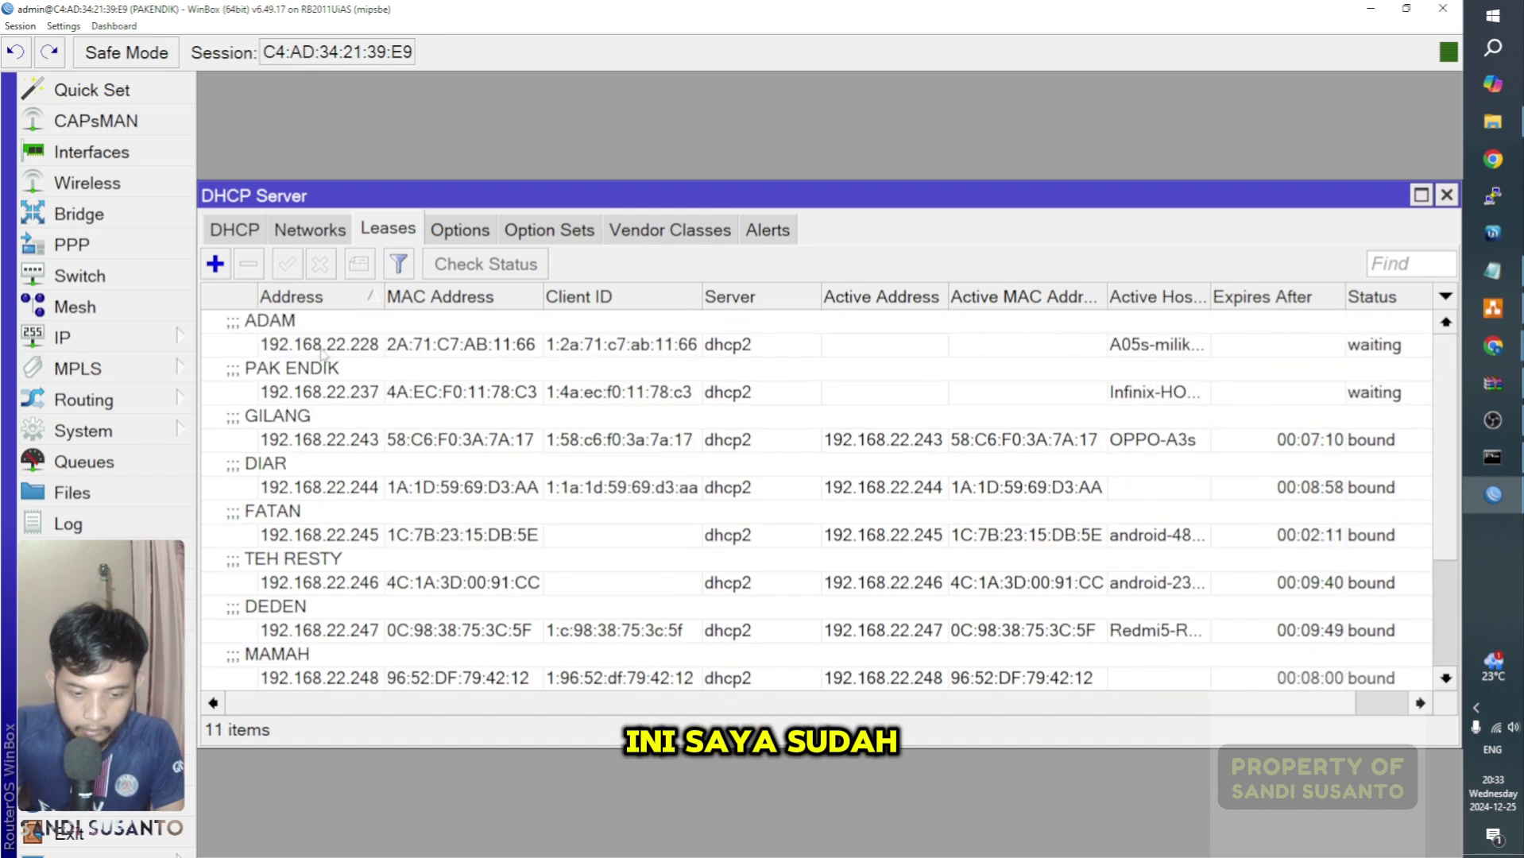
scroll(374, 408, down, 5)
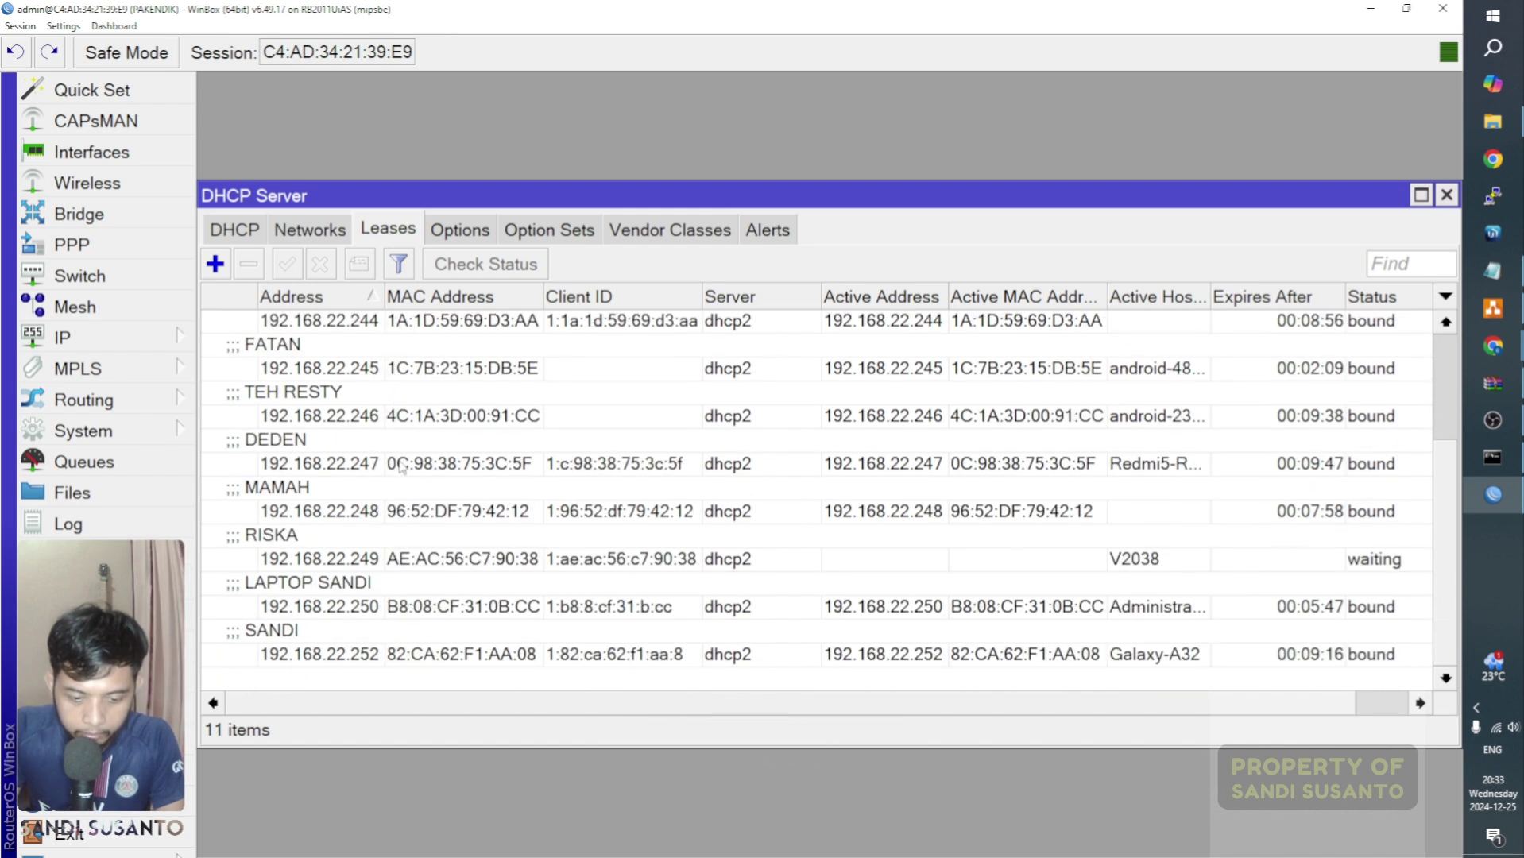
click(380, 606)
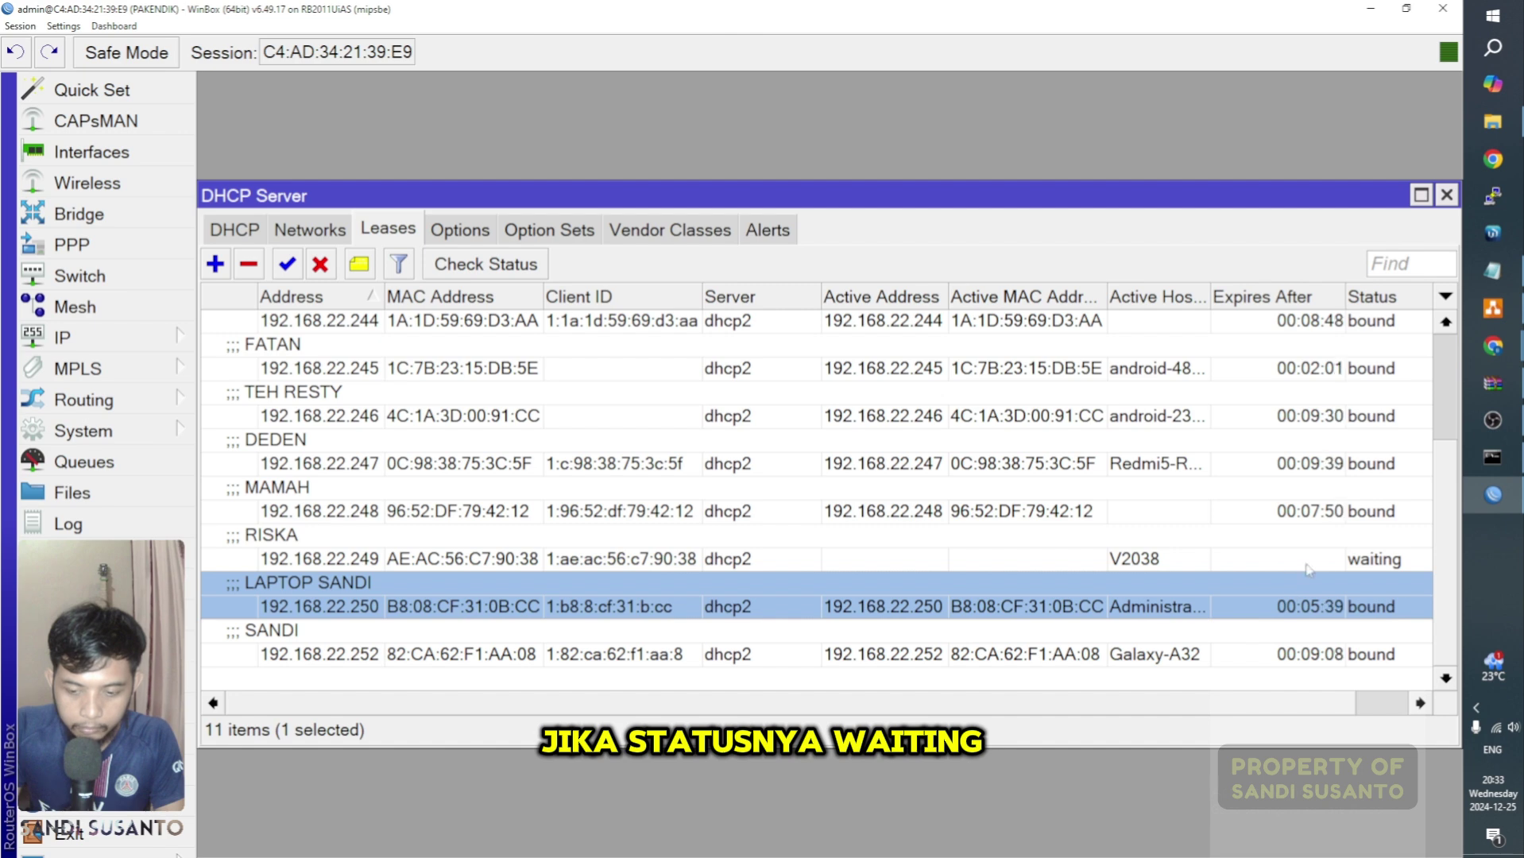
click(1303, 555)
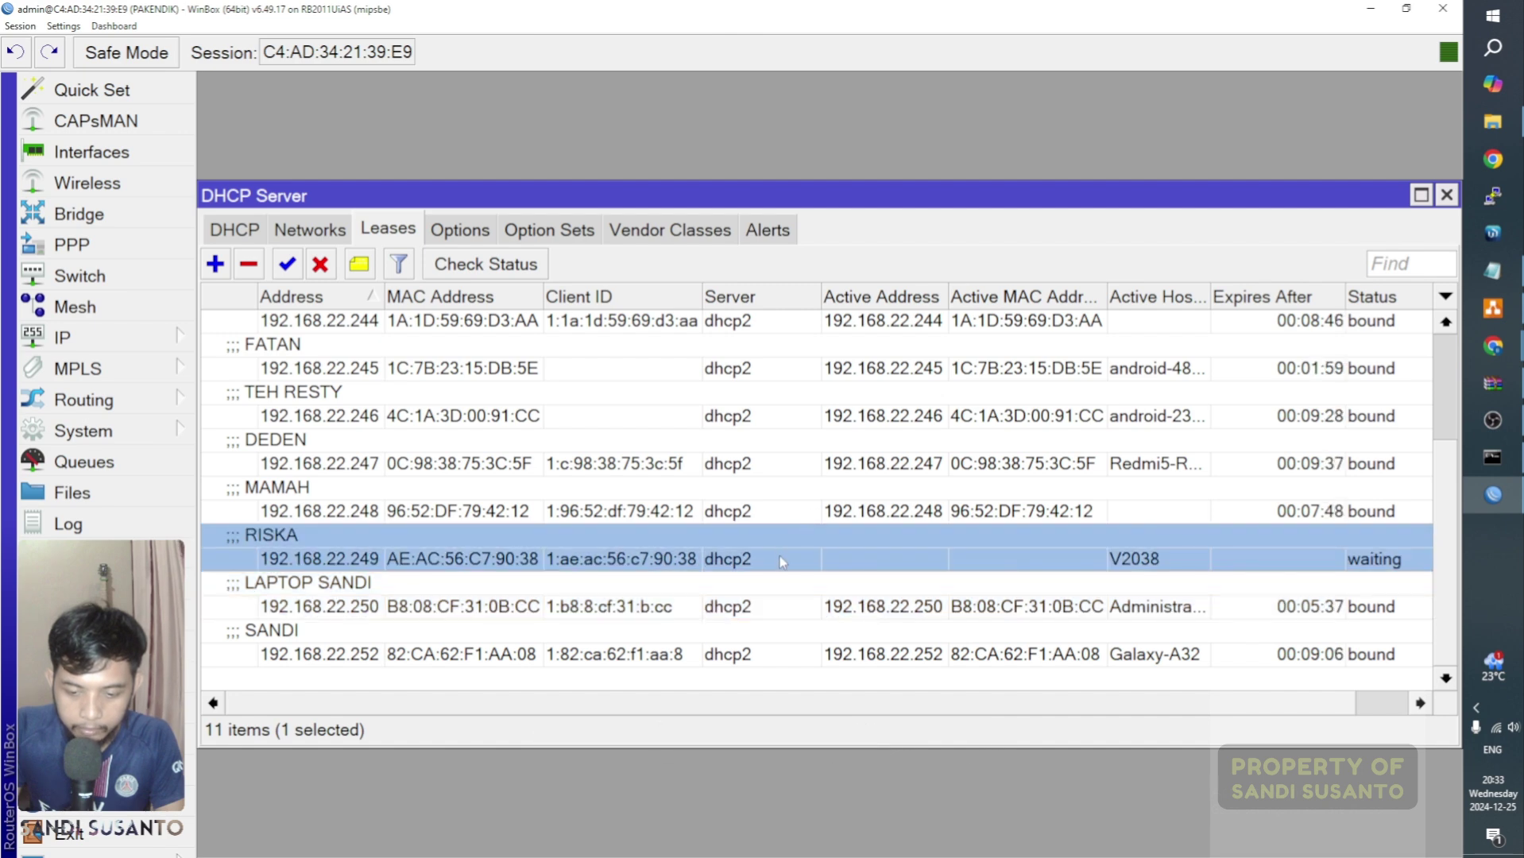
scroll(779, 547, up, 1)
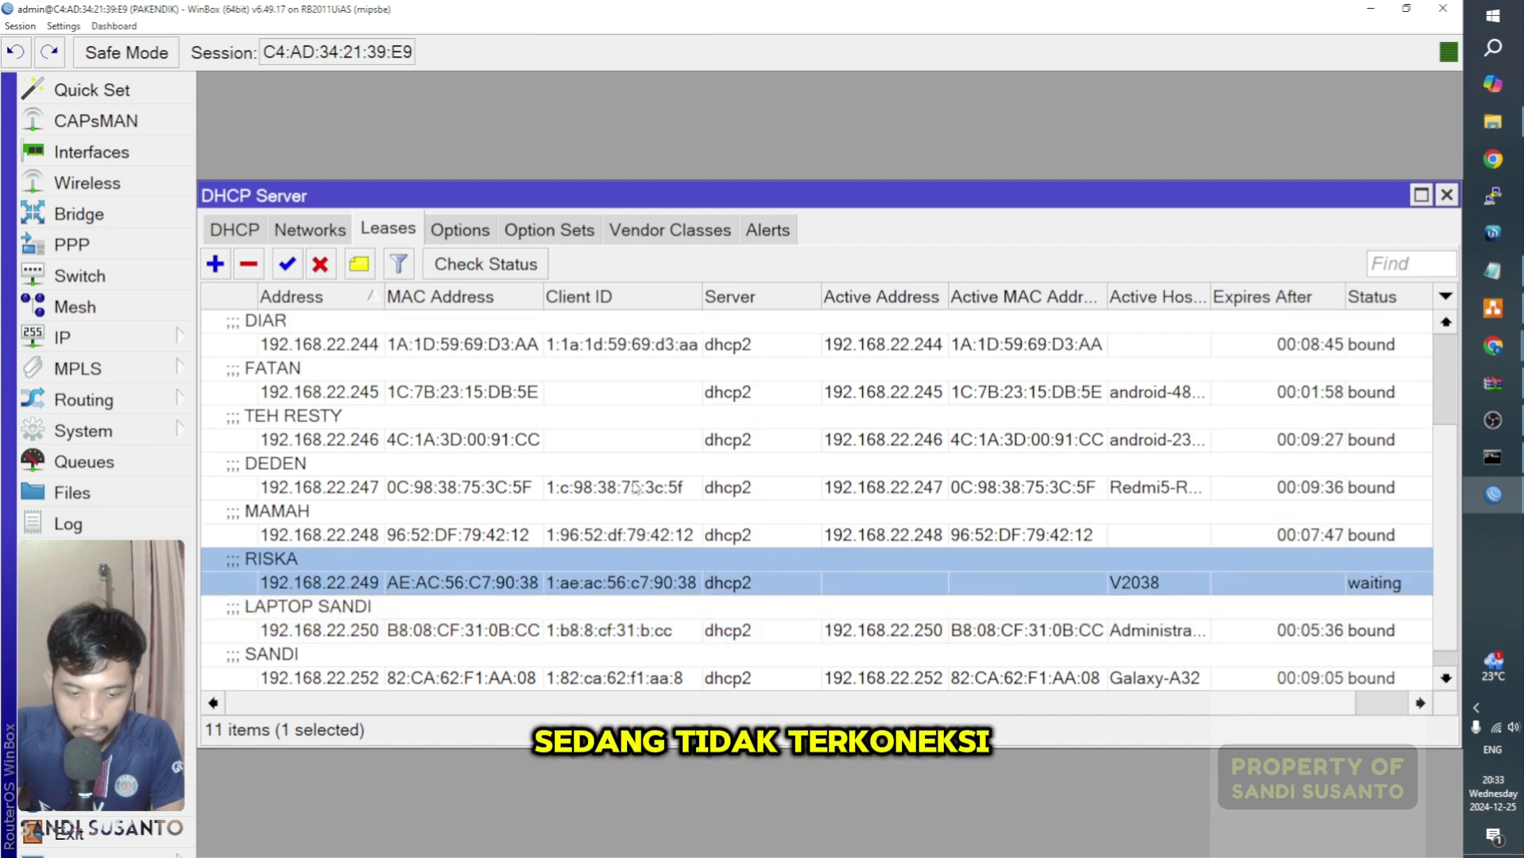
click(147, 337)
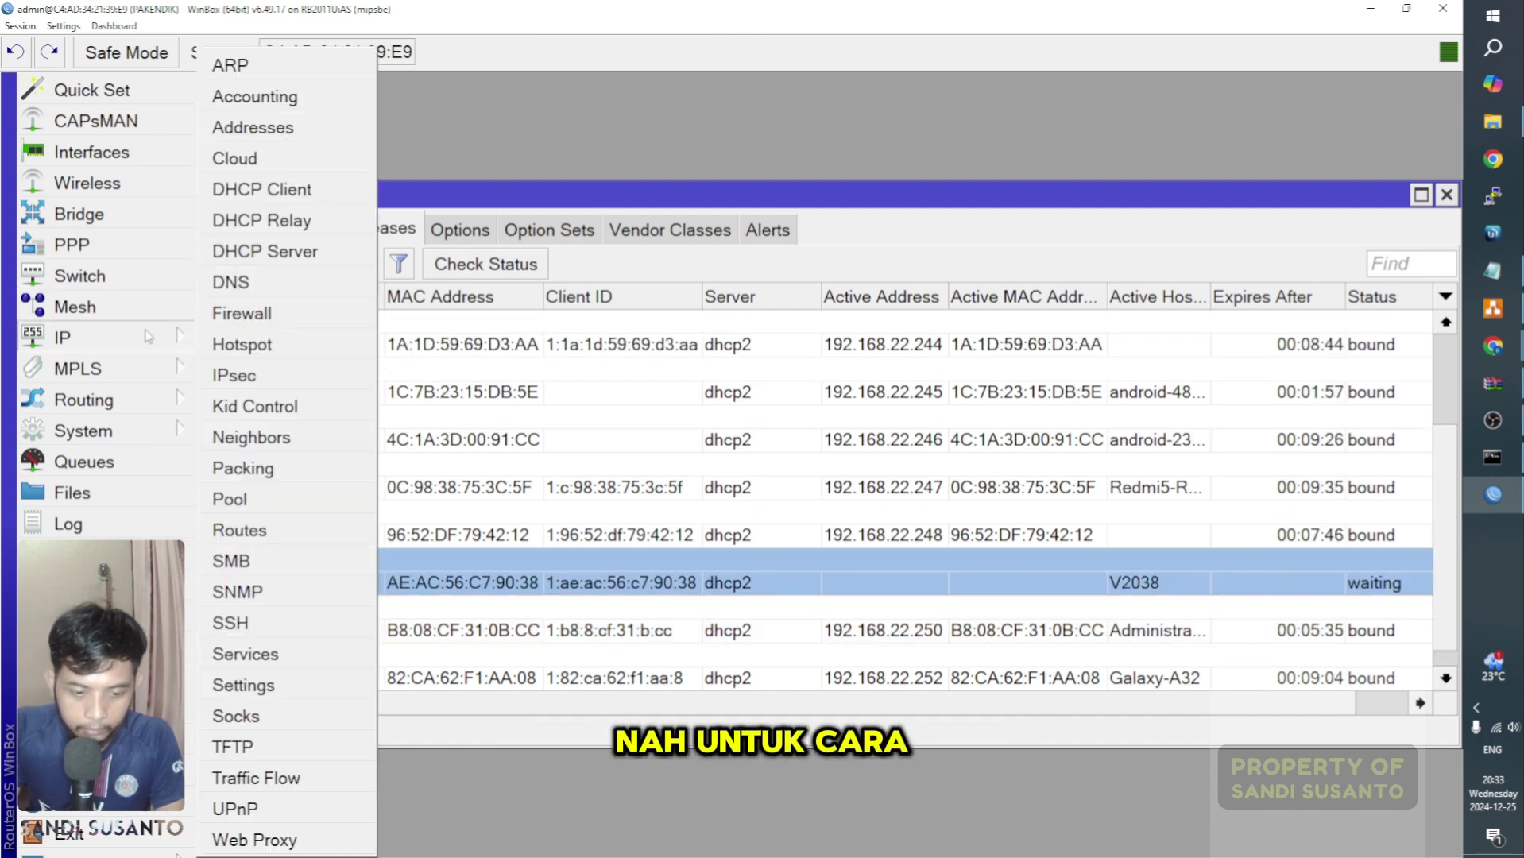
Step: Show the maximized Hotspot Hosts list, widen the MAC Address column, and select hosts like HP SANDI and DEDEN
click(274, 350)
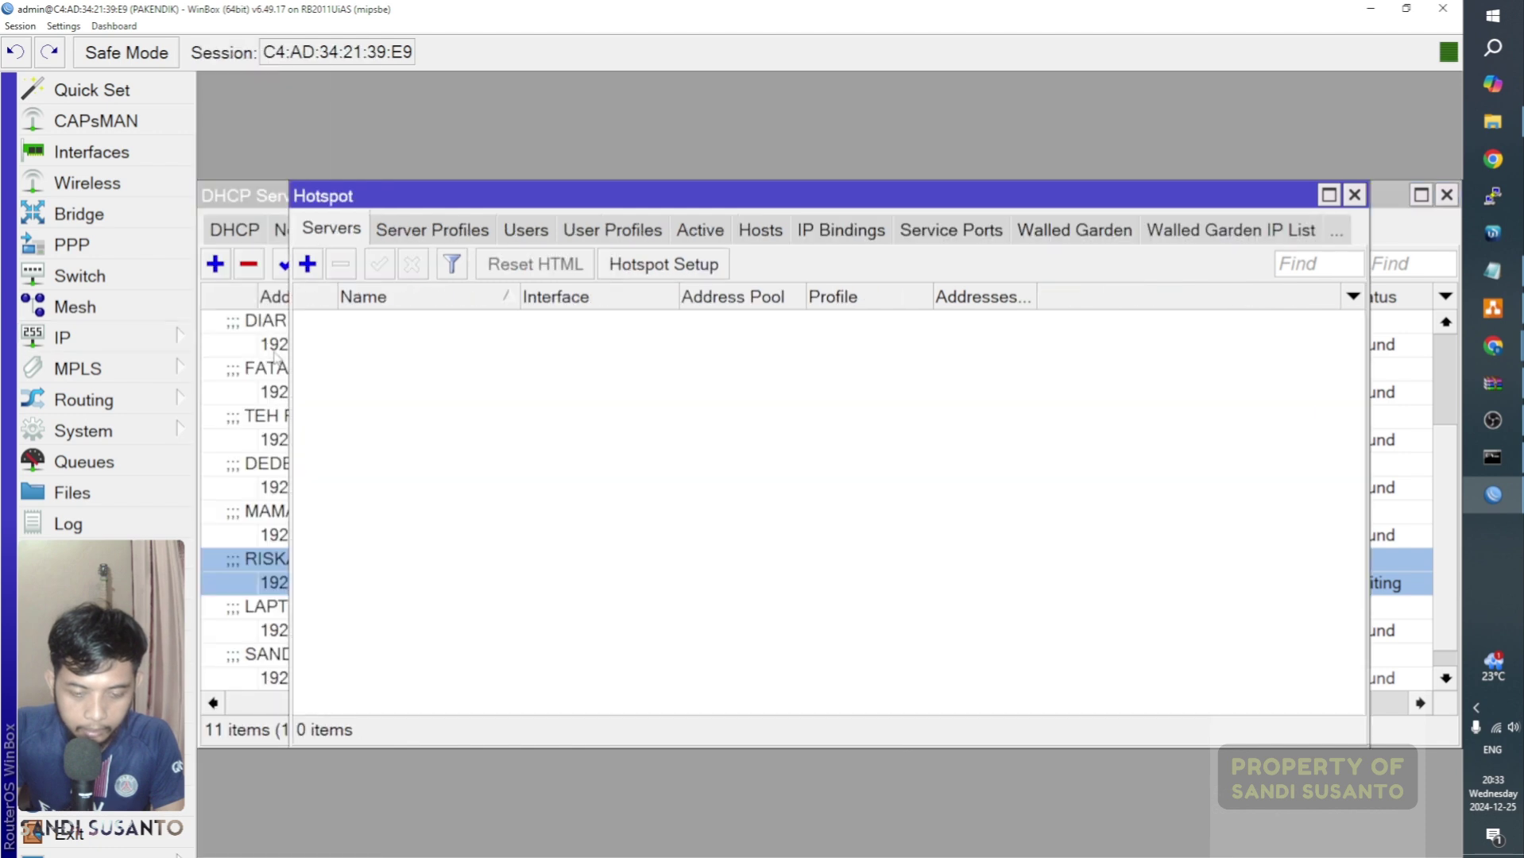
click(1329, 196)
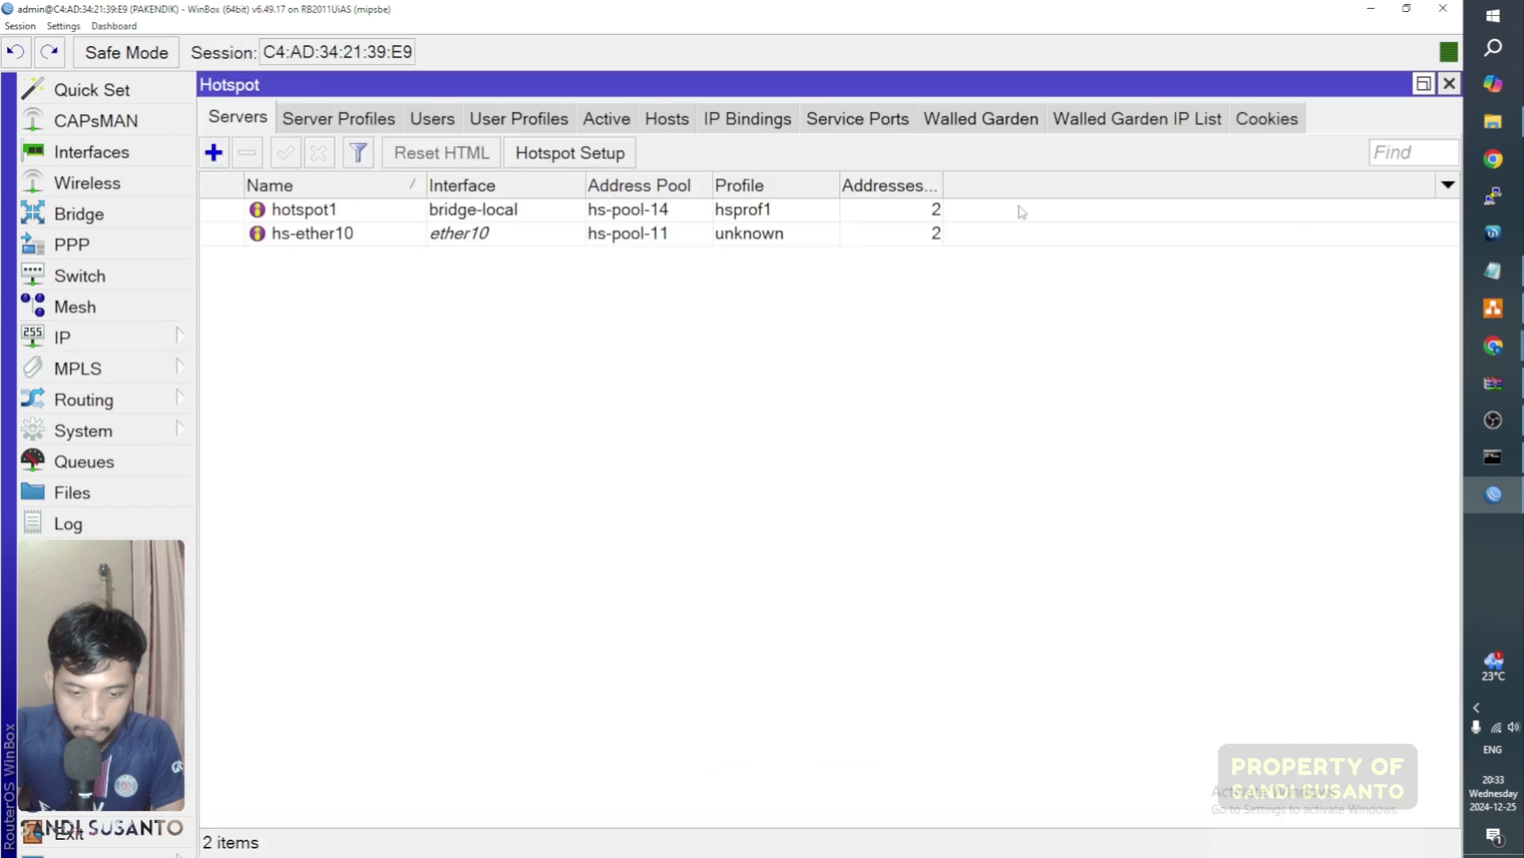
click(669, 119)
click(348, 540)
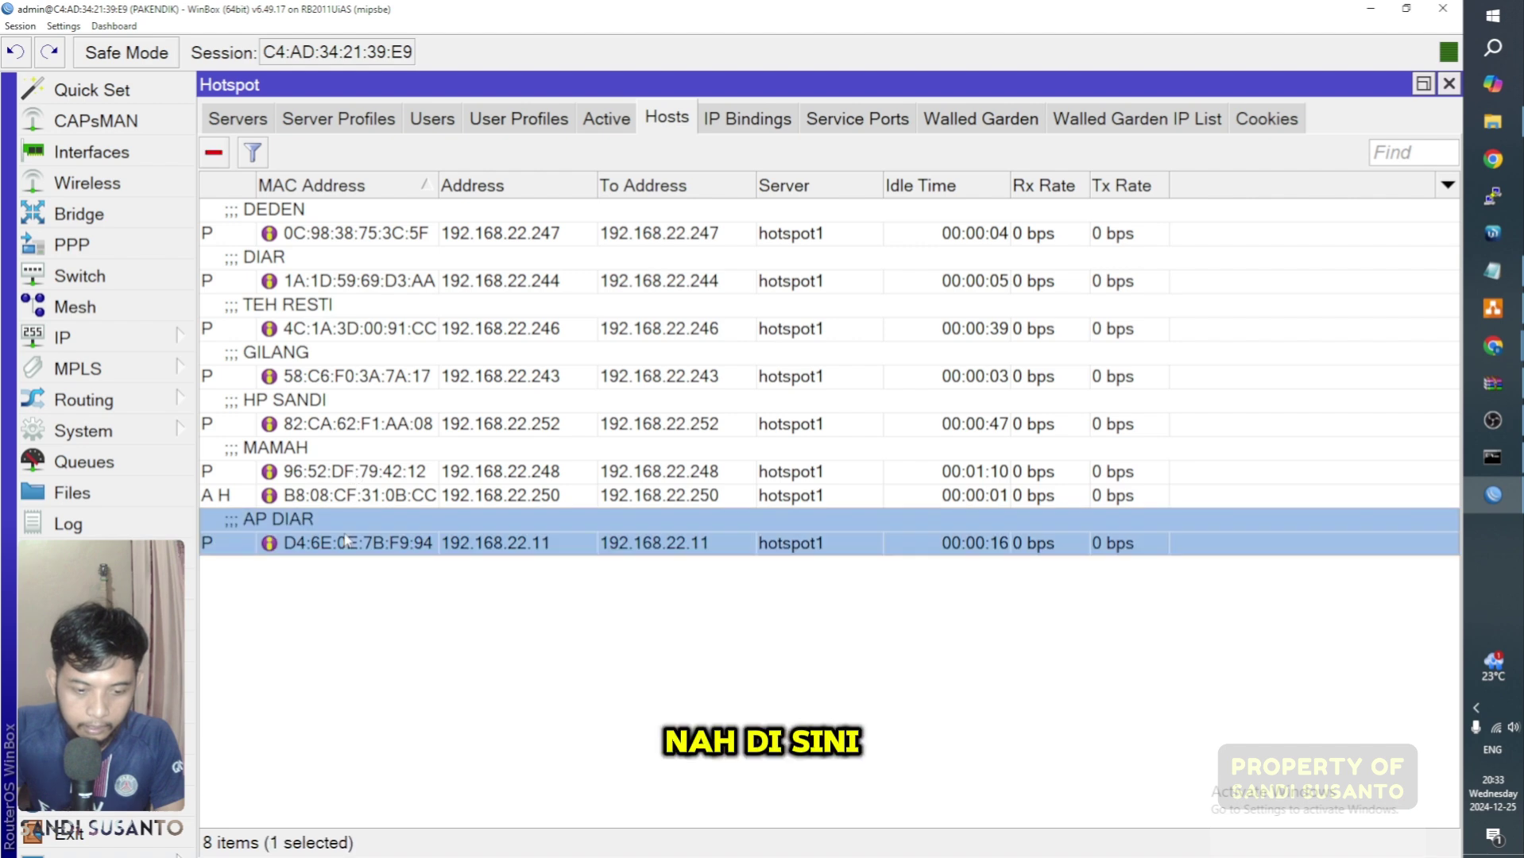
click(372, 421)
click(387, 495)
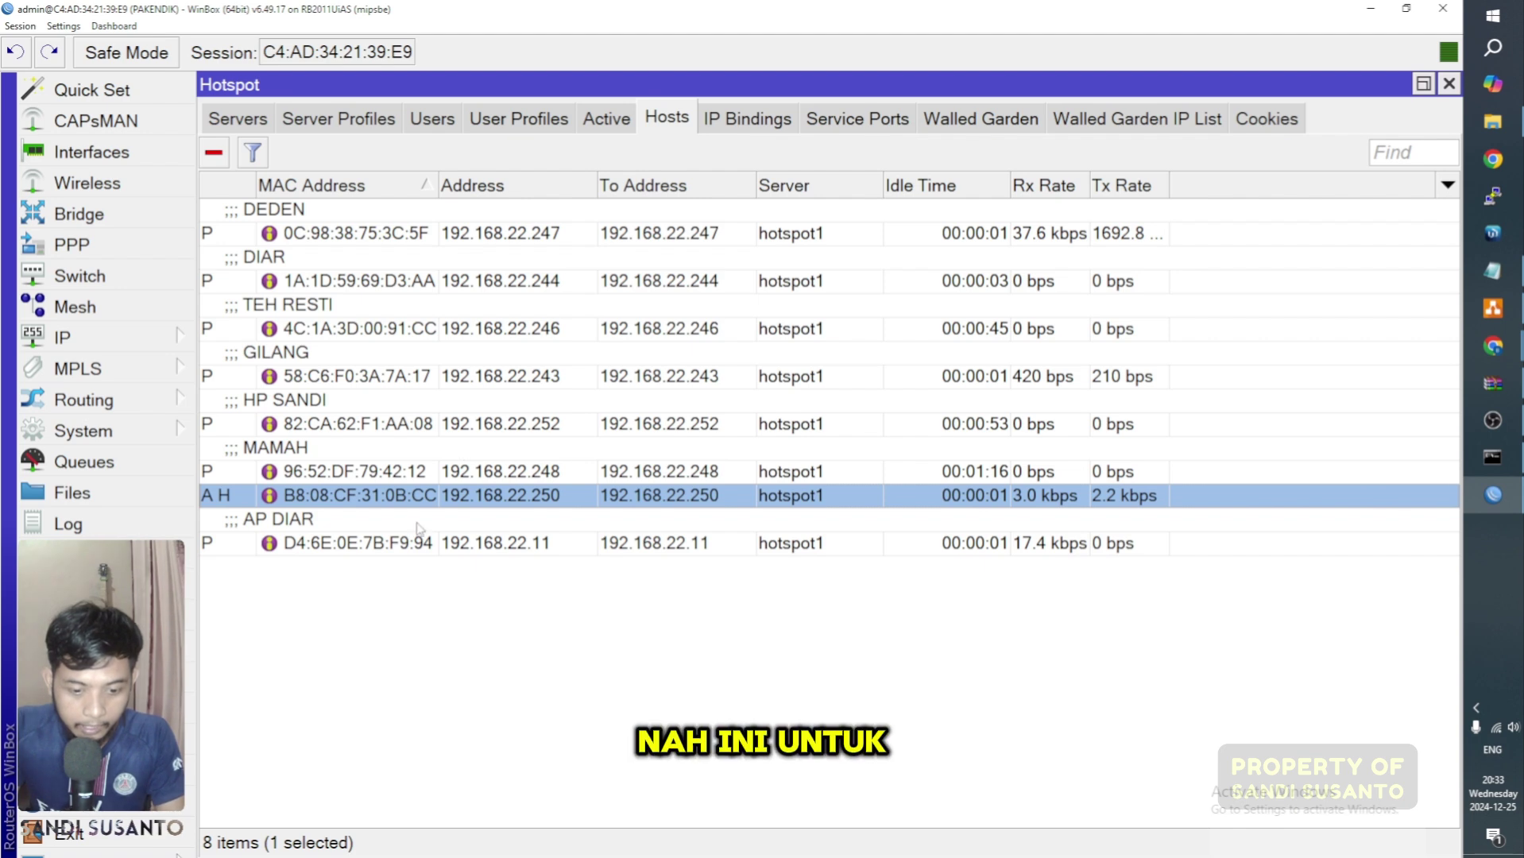
drag(434, 188, 502, 188)
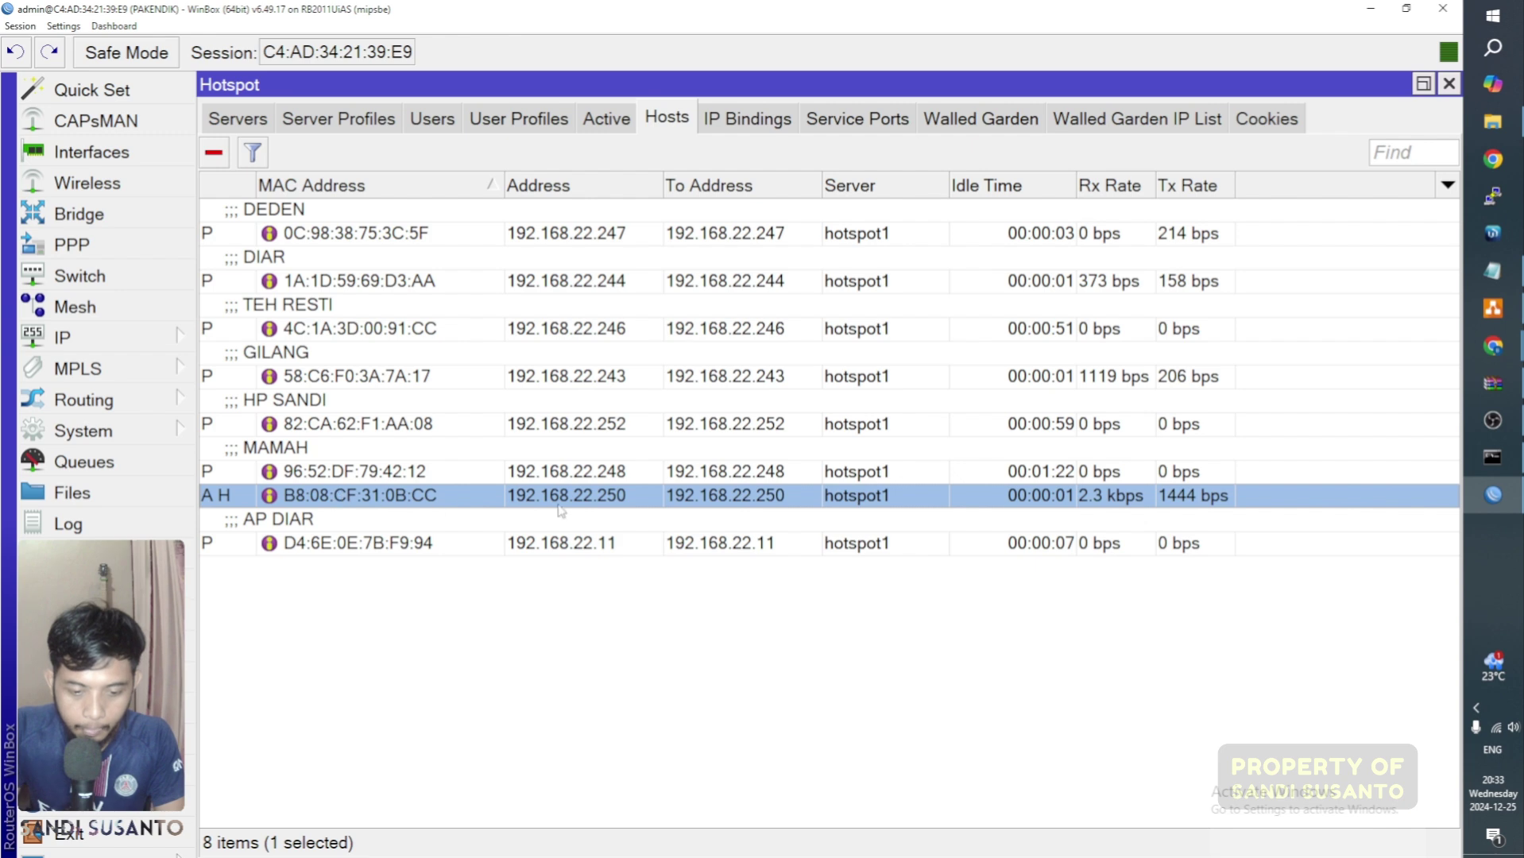
mouse_move(224, 497)
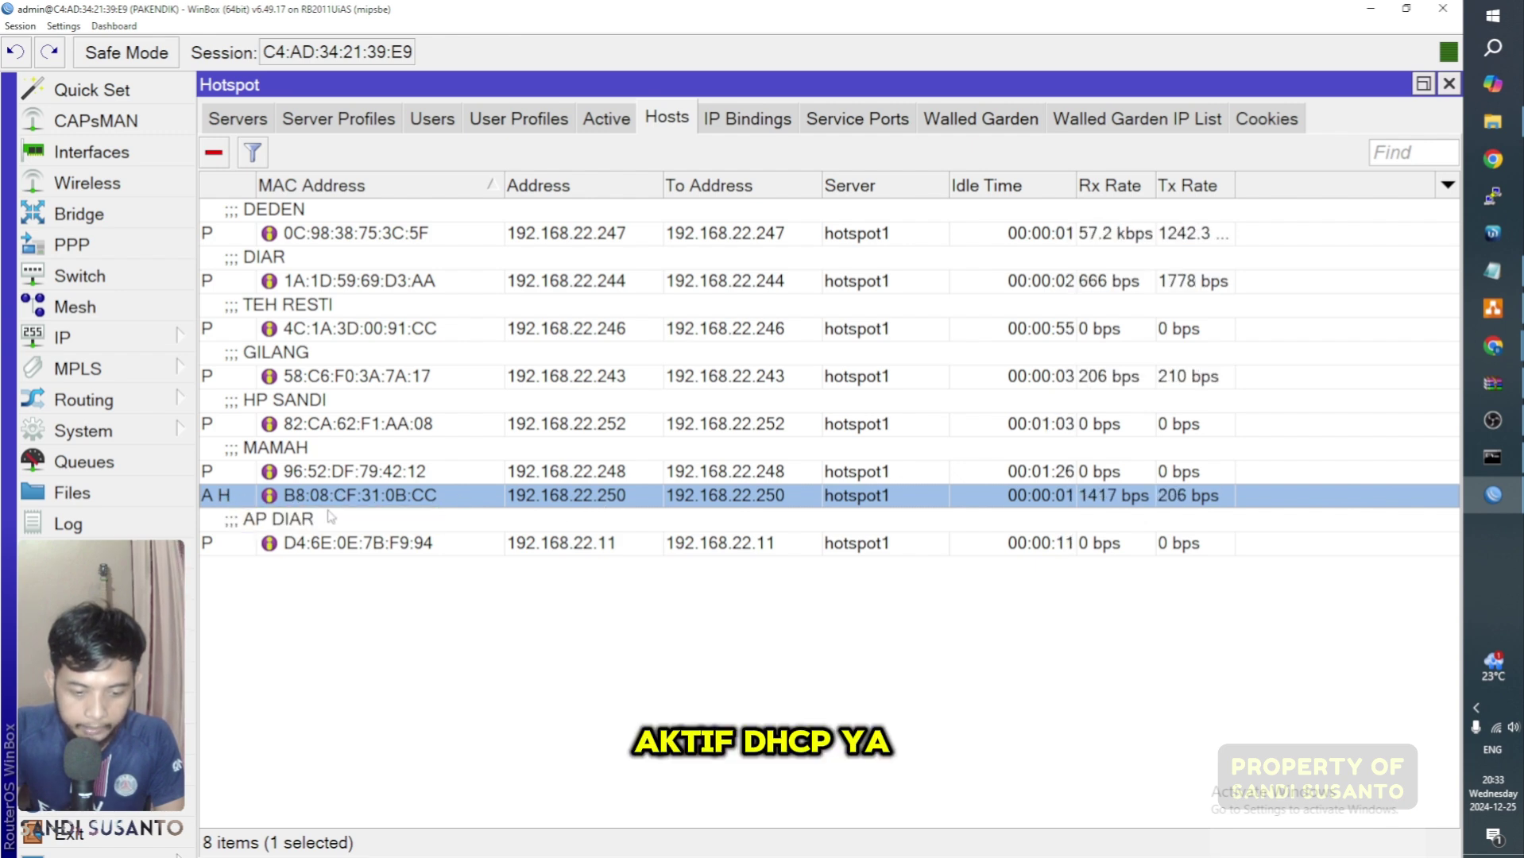
click(211, 238)
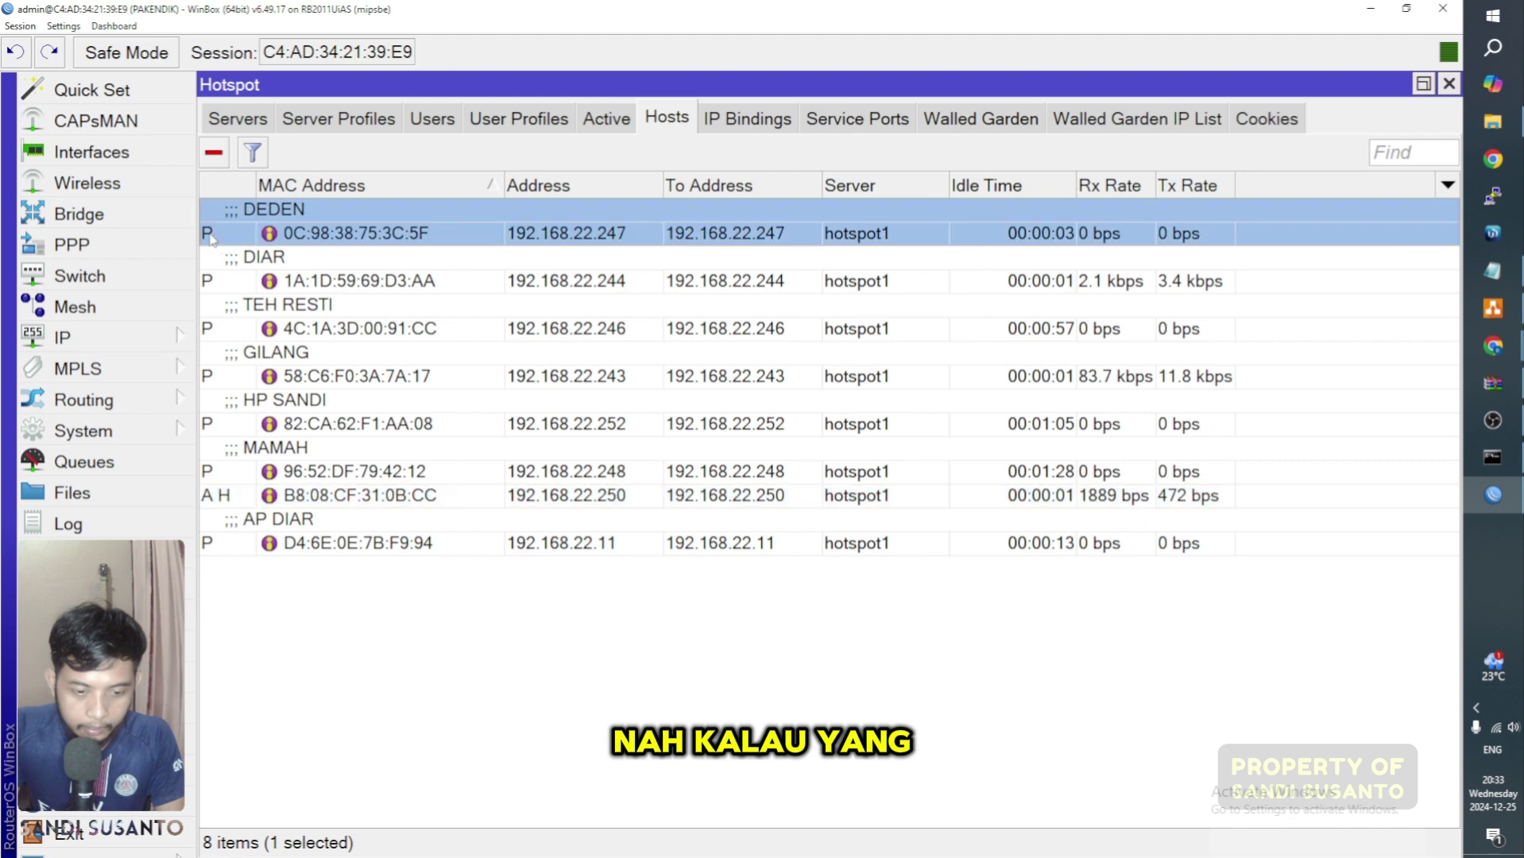
mouse_move(212, 238)
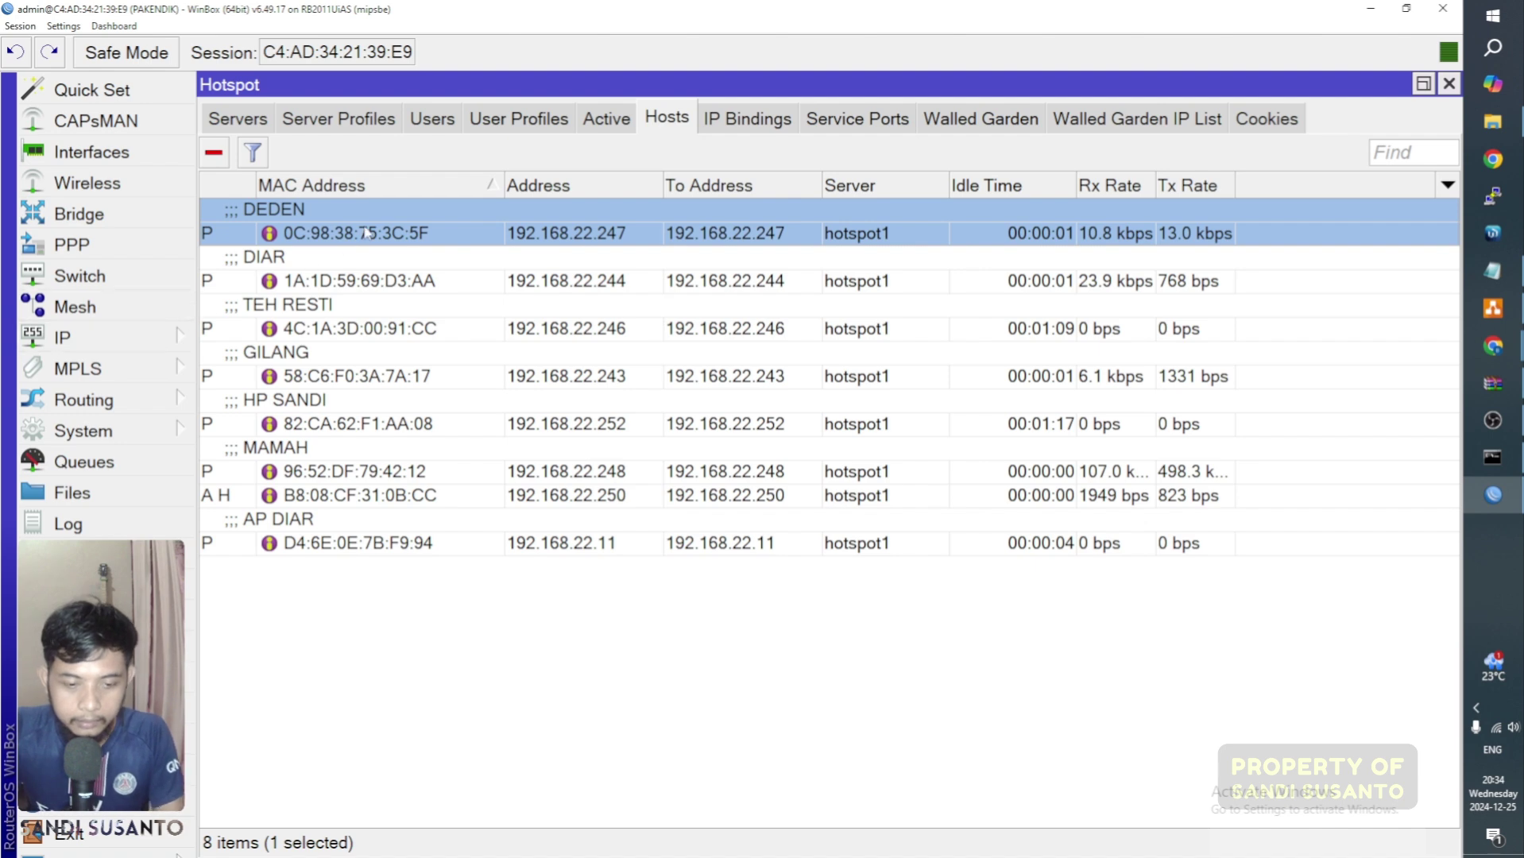
click(125, 493)
scroll(548, 334, down, 2)
scroll(548, 334, up, 2)
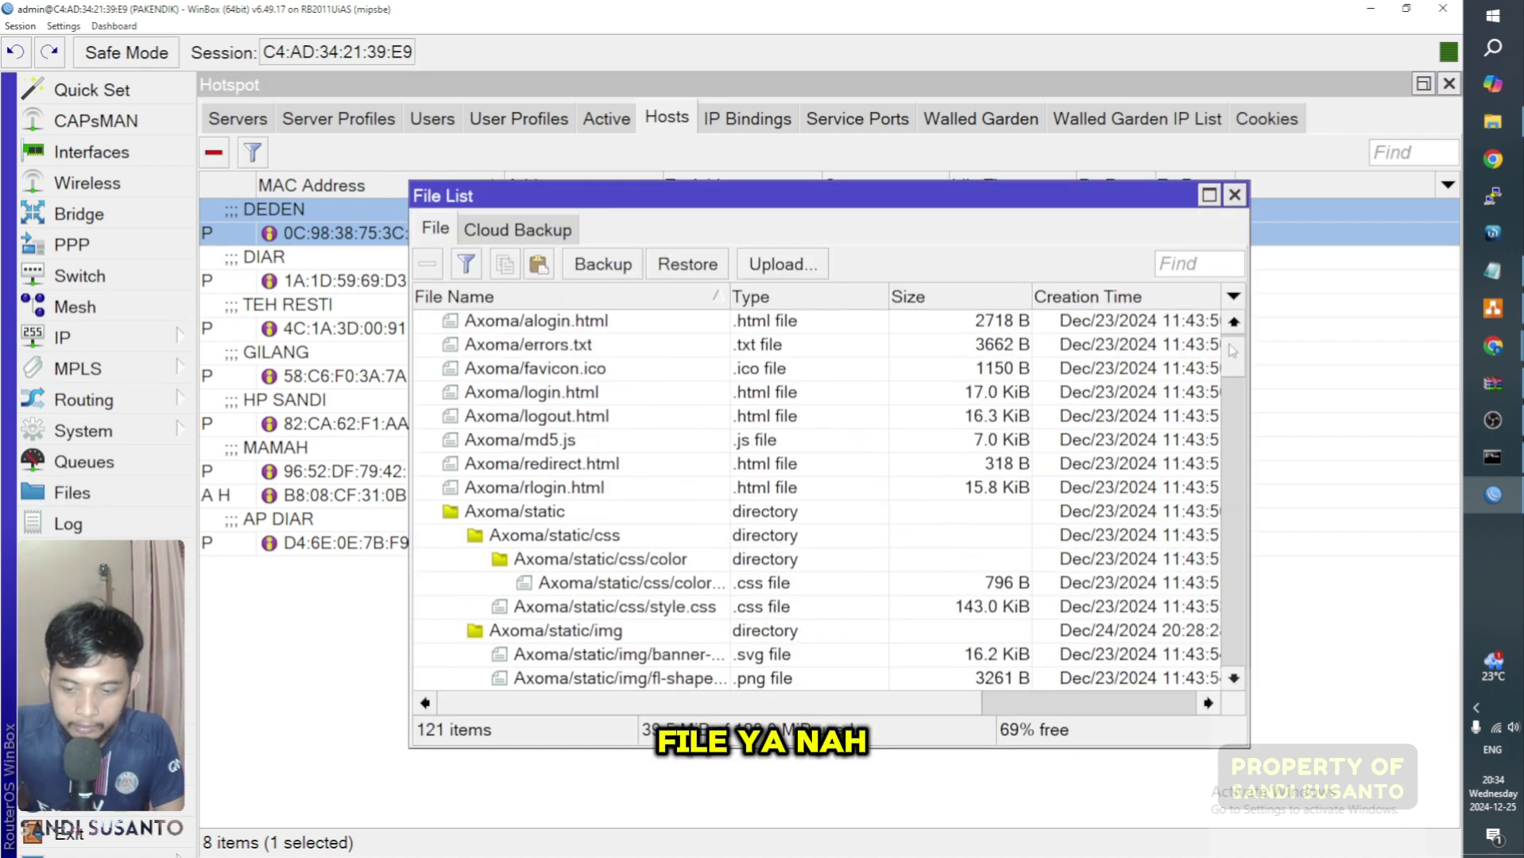
scroll(1238, 342, up, 1)
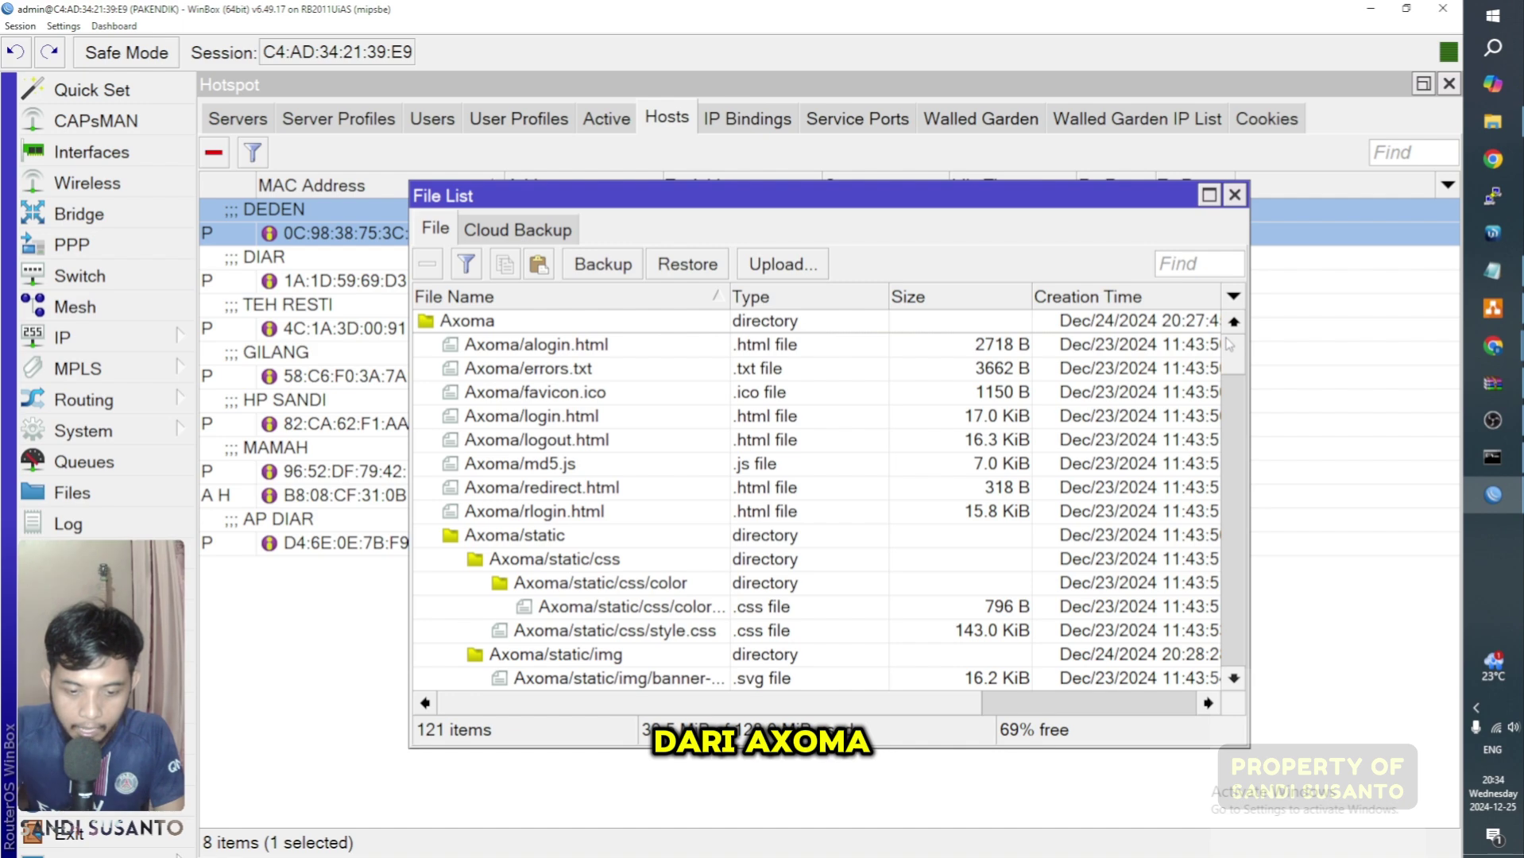
mouse_move(1227, 346)
mouse_down()
mouse_move(1219, 610)
mouse_move(1254, 343)
mouse_up()
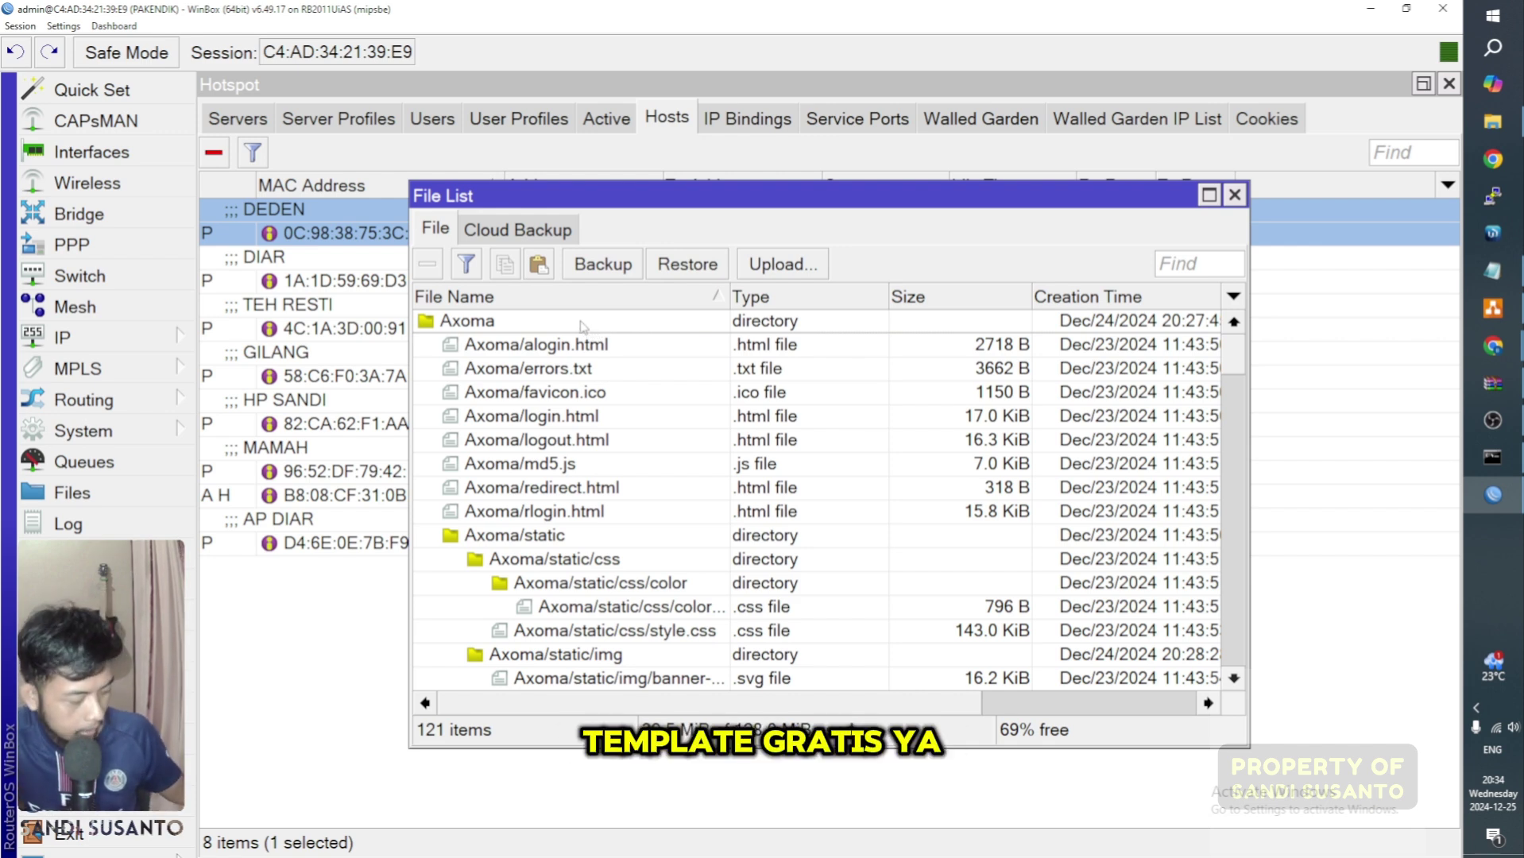
scroll(582, 326, down, 2)
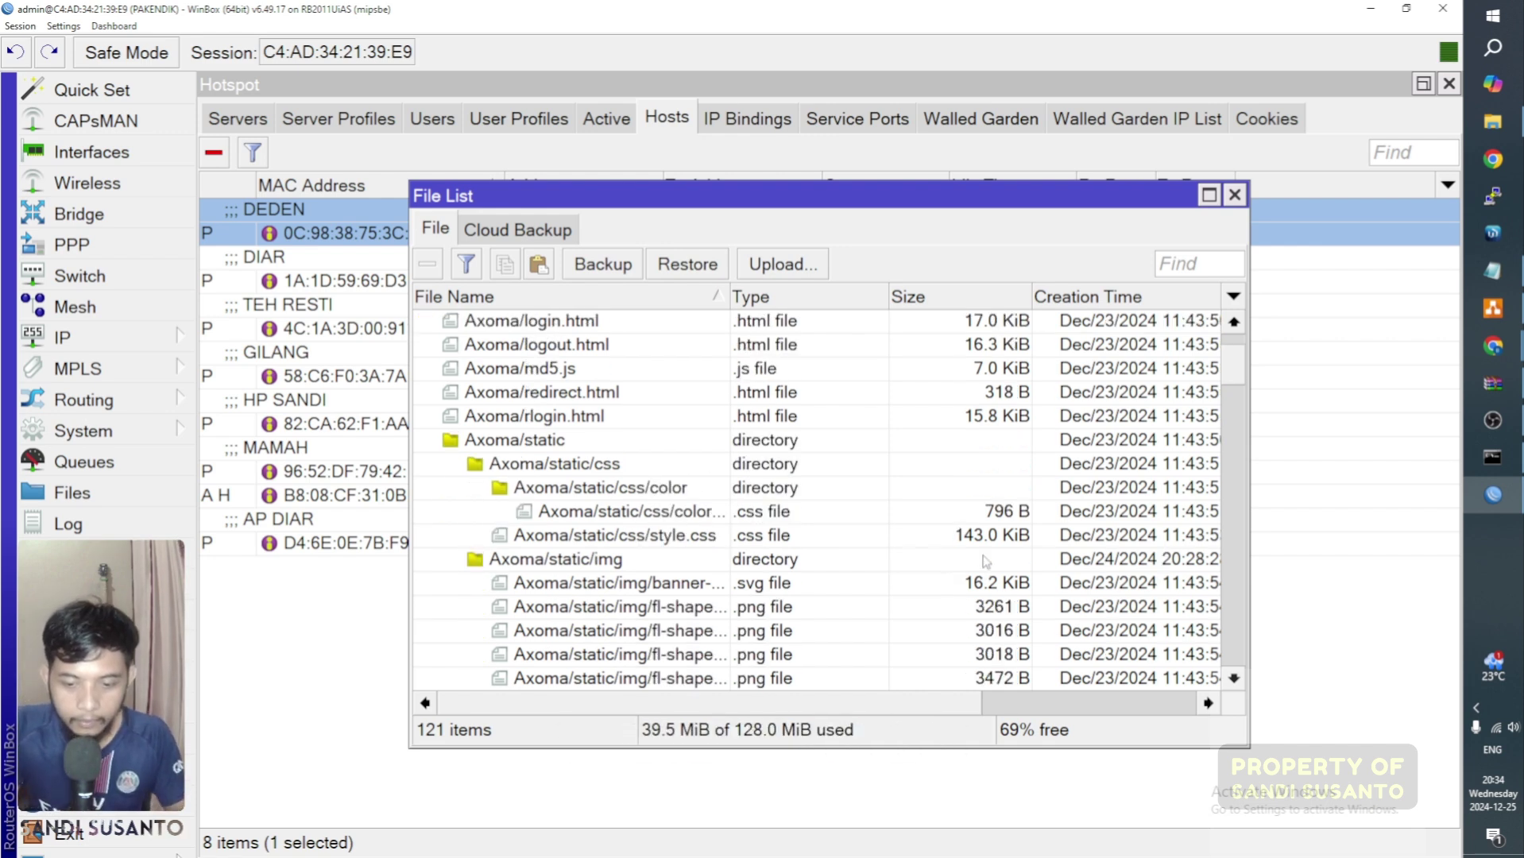
scroll(583, 326, up, 1)
click(1234, 195)
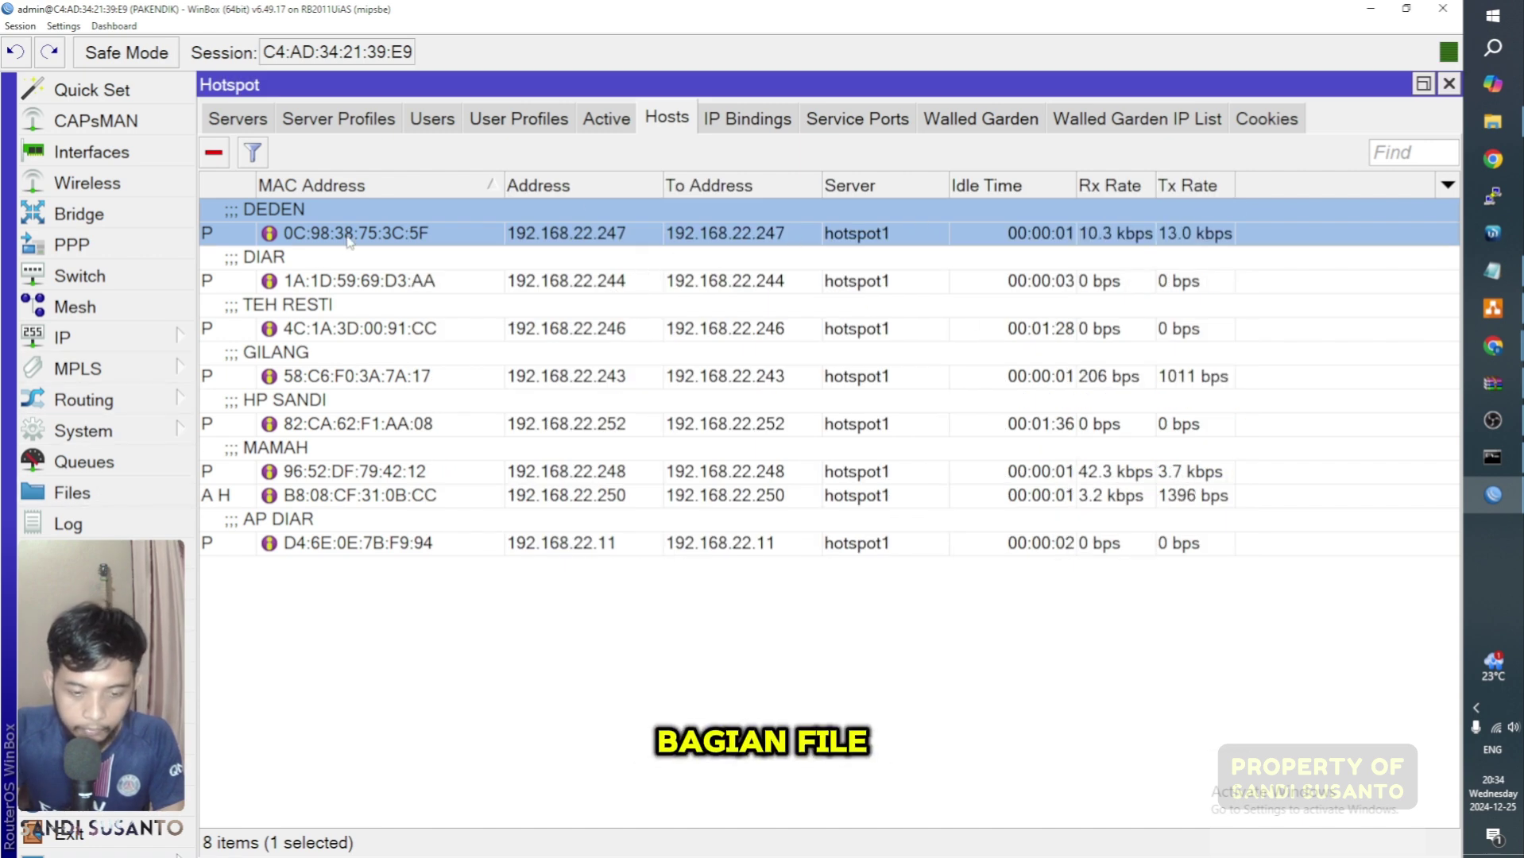
Step: Confirm hotspot profile hsprof1 keeps the Axoma HTML directory, then bring up a Chrome window
click(347, 119)
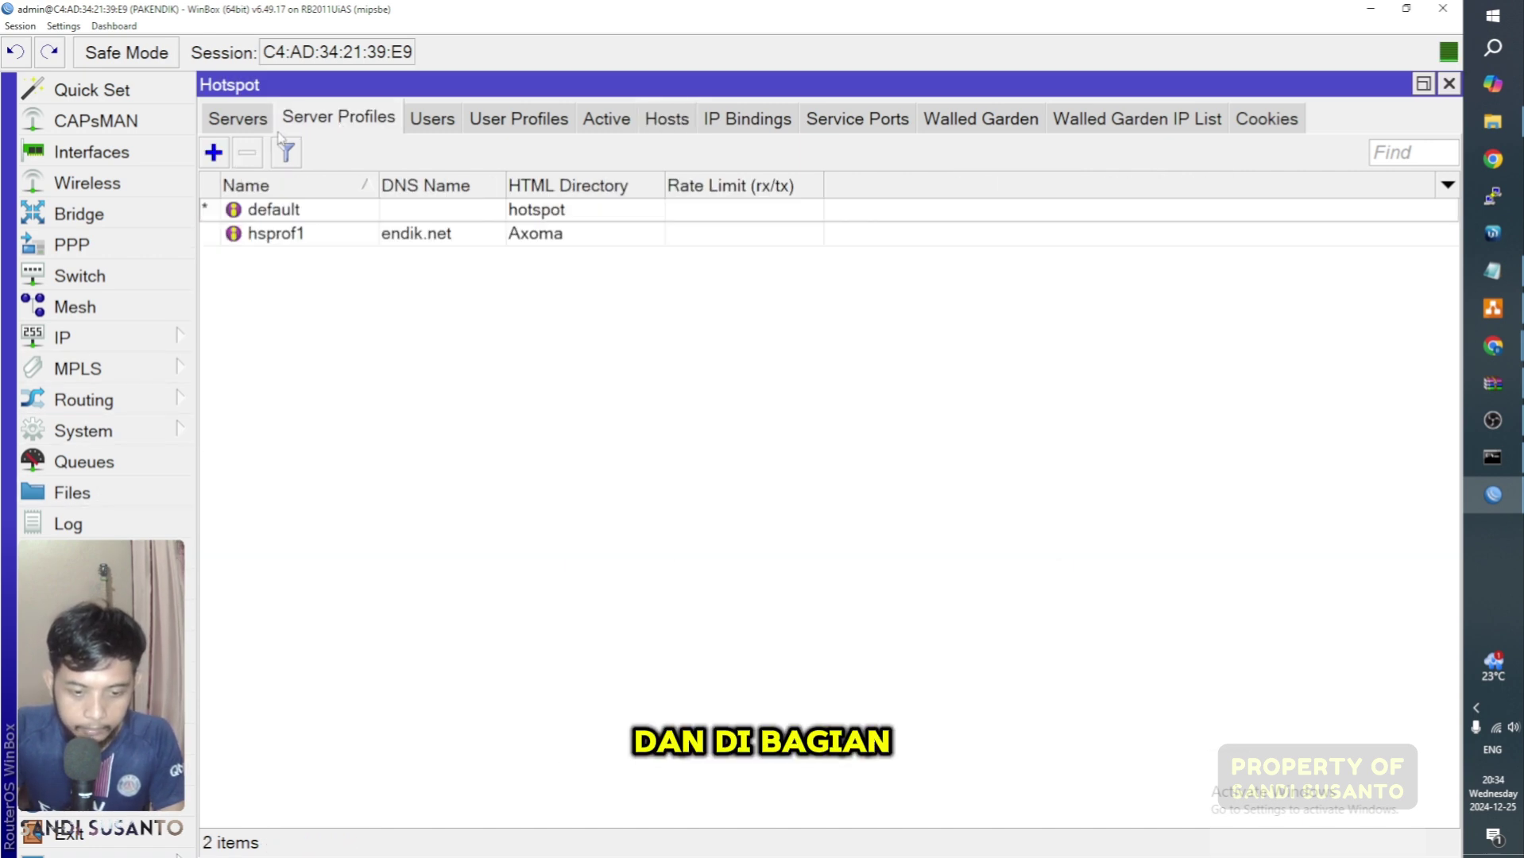
double_click(365, 239)
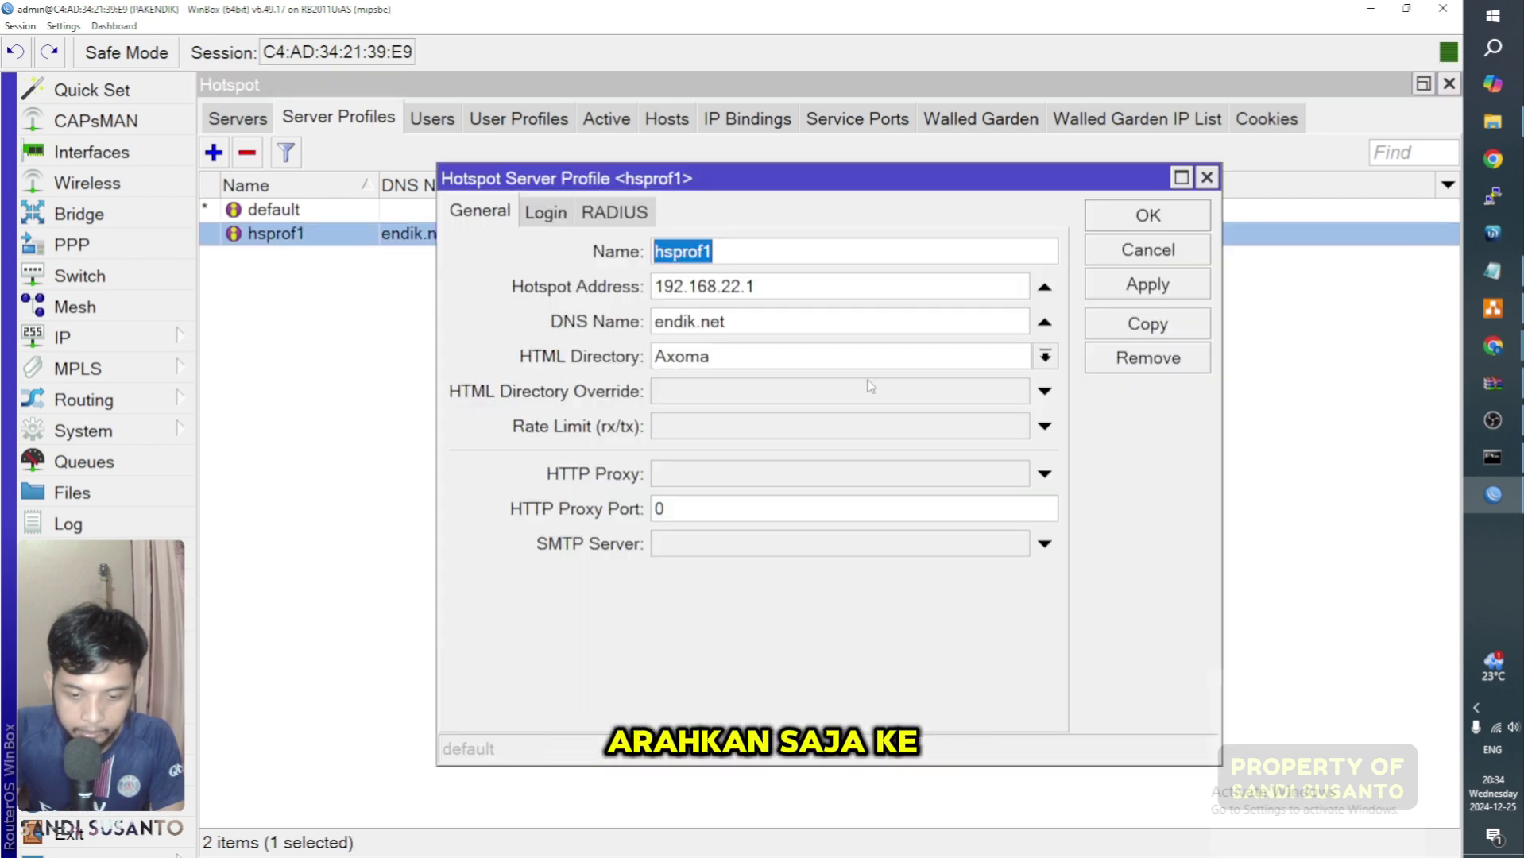
click(1047, 358)
click(1046, 357)
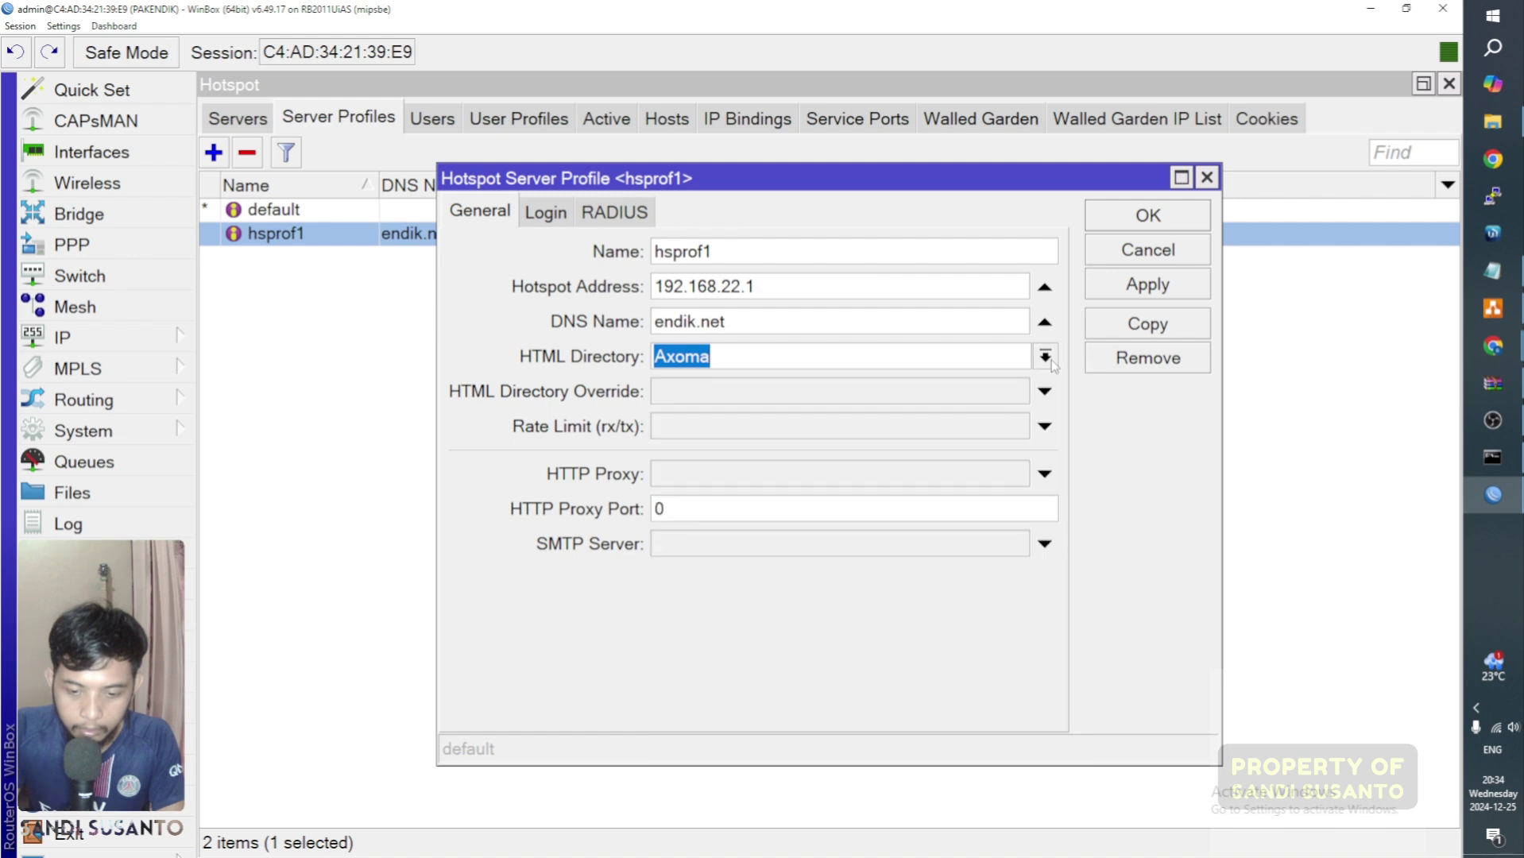
click(1207, 178)
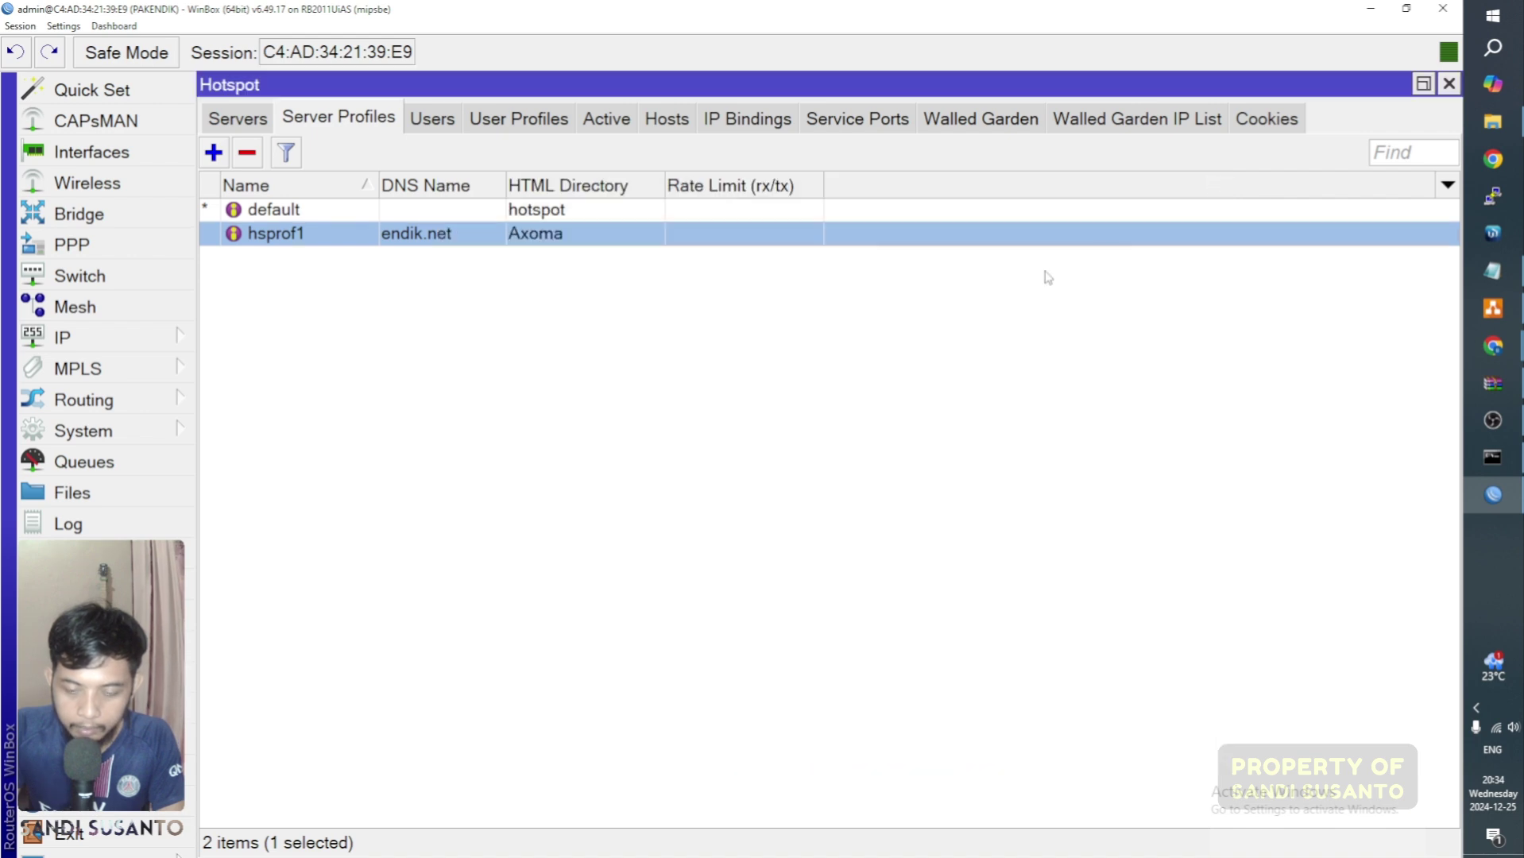
click(661, 369)
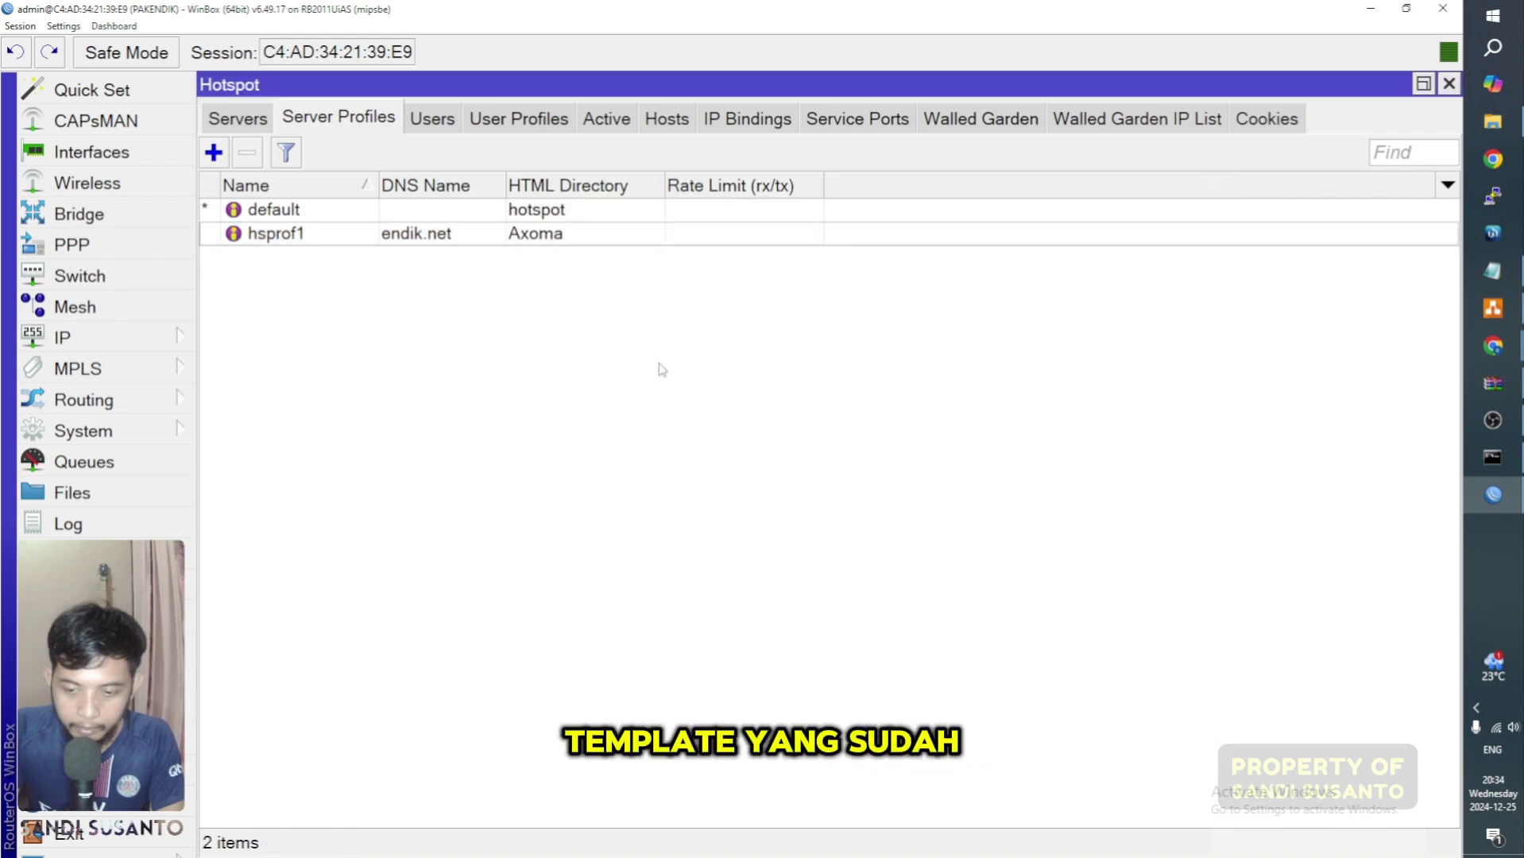
click(1513, 161)
click(1128, 130)
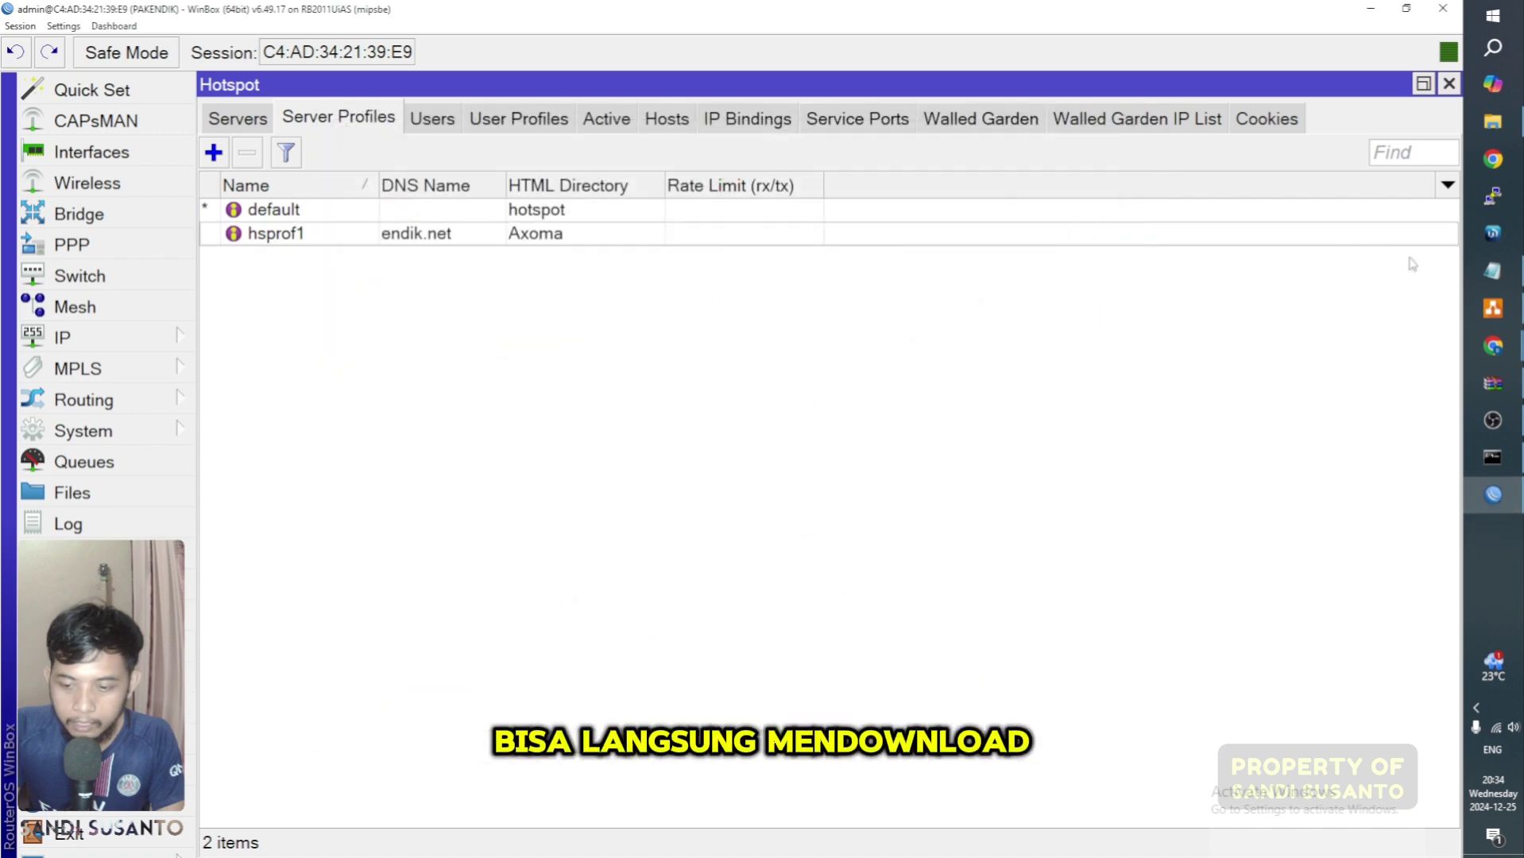
Step: Search Google for 'download template login hotspot gratis' and open the masawan.com article
mouse_move(1490, 345)
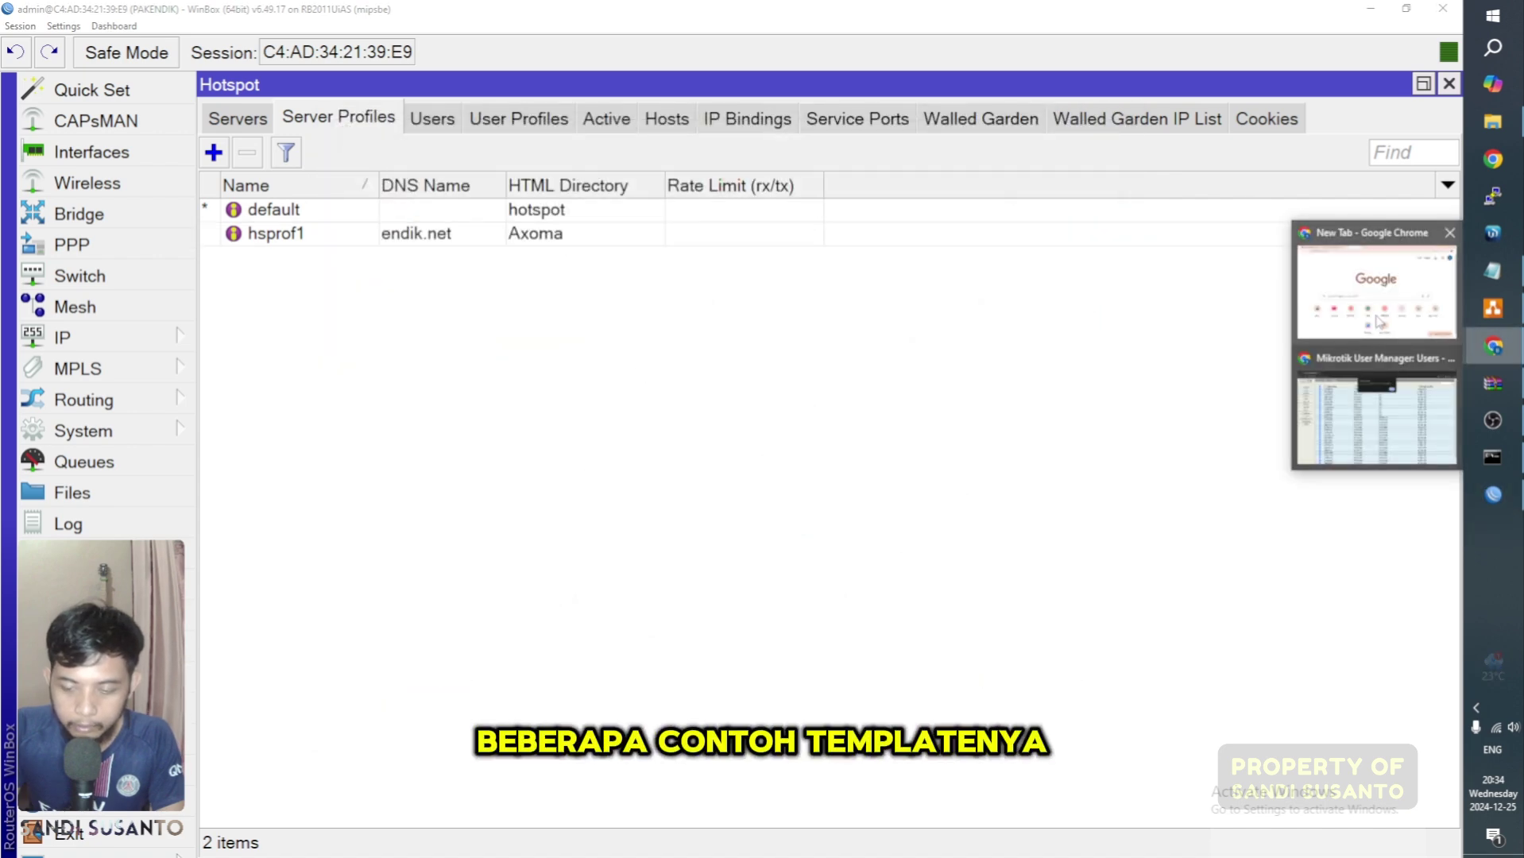
click(1432, 316)
click(520, 48)
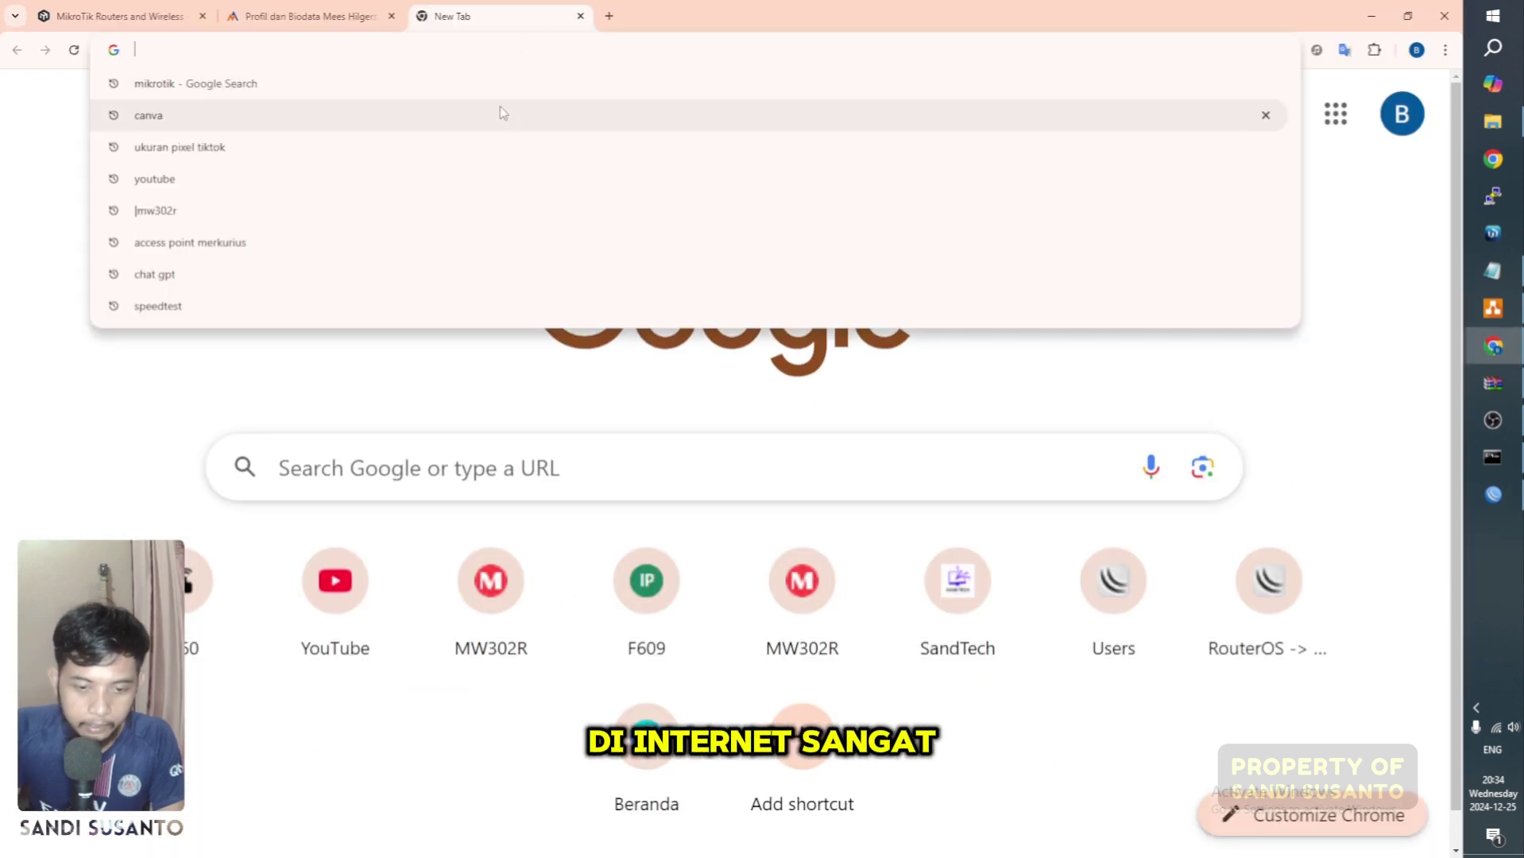
click(510, 450)
text(down)
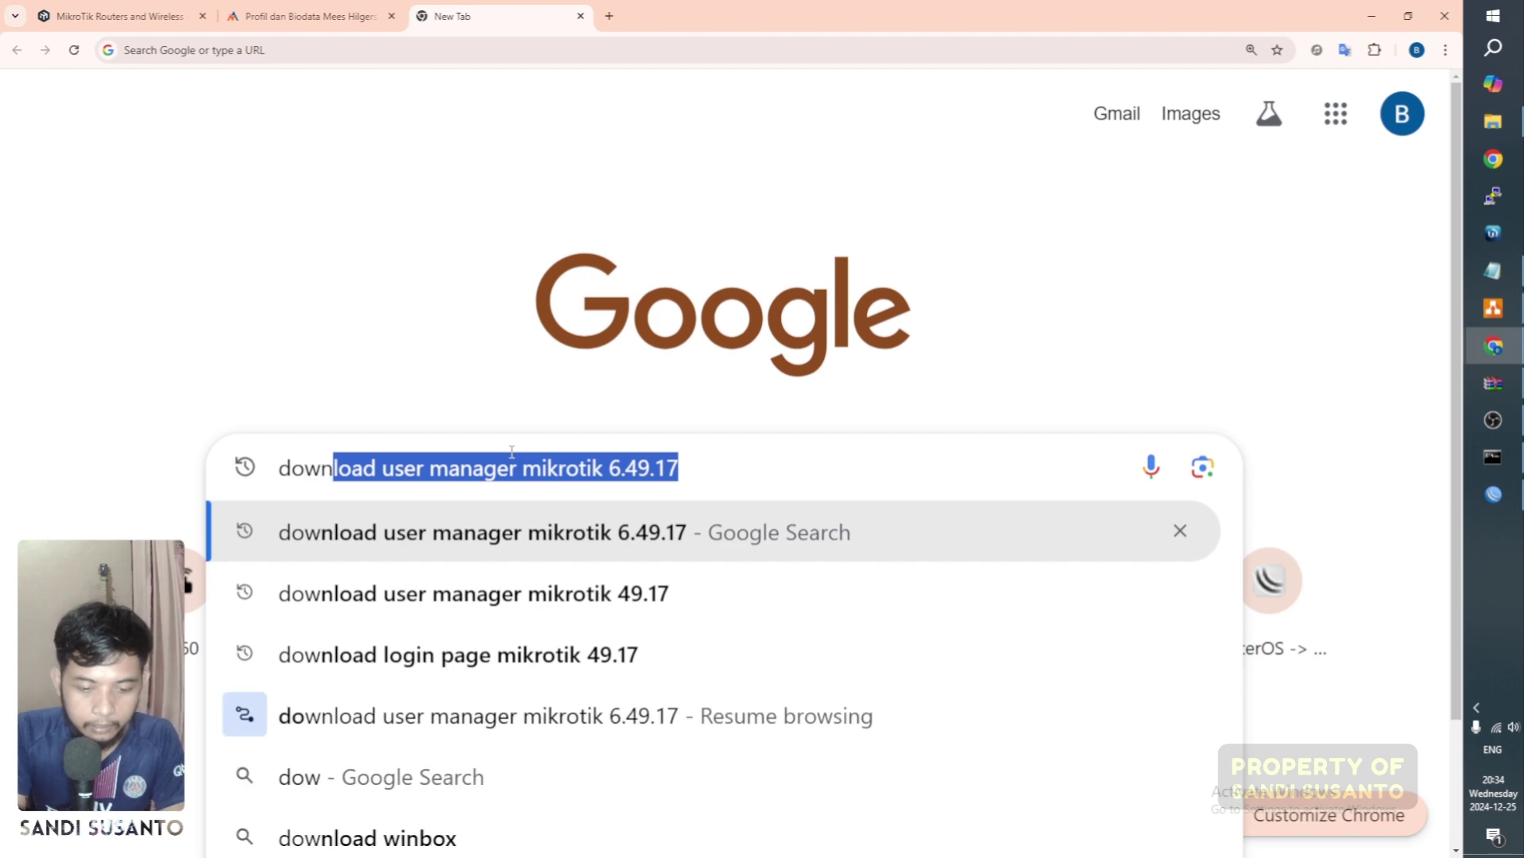
text(load template)
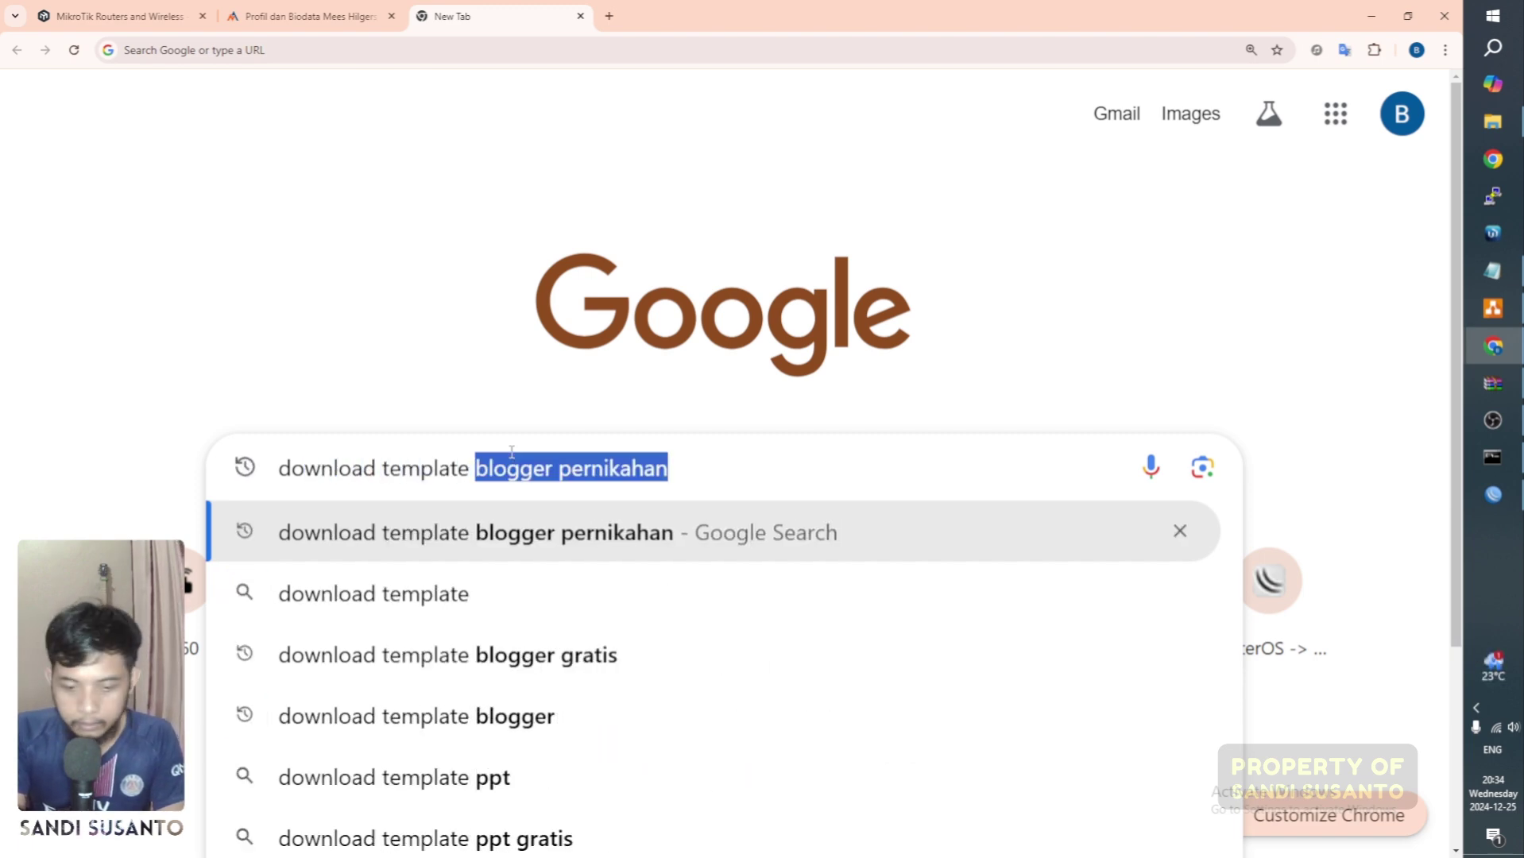
text( login hosp)
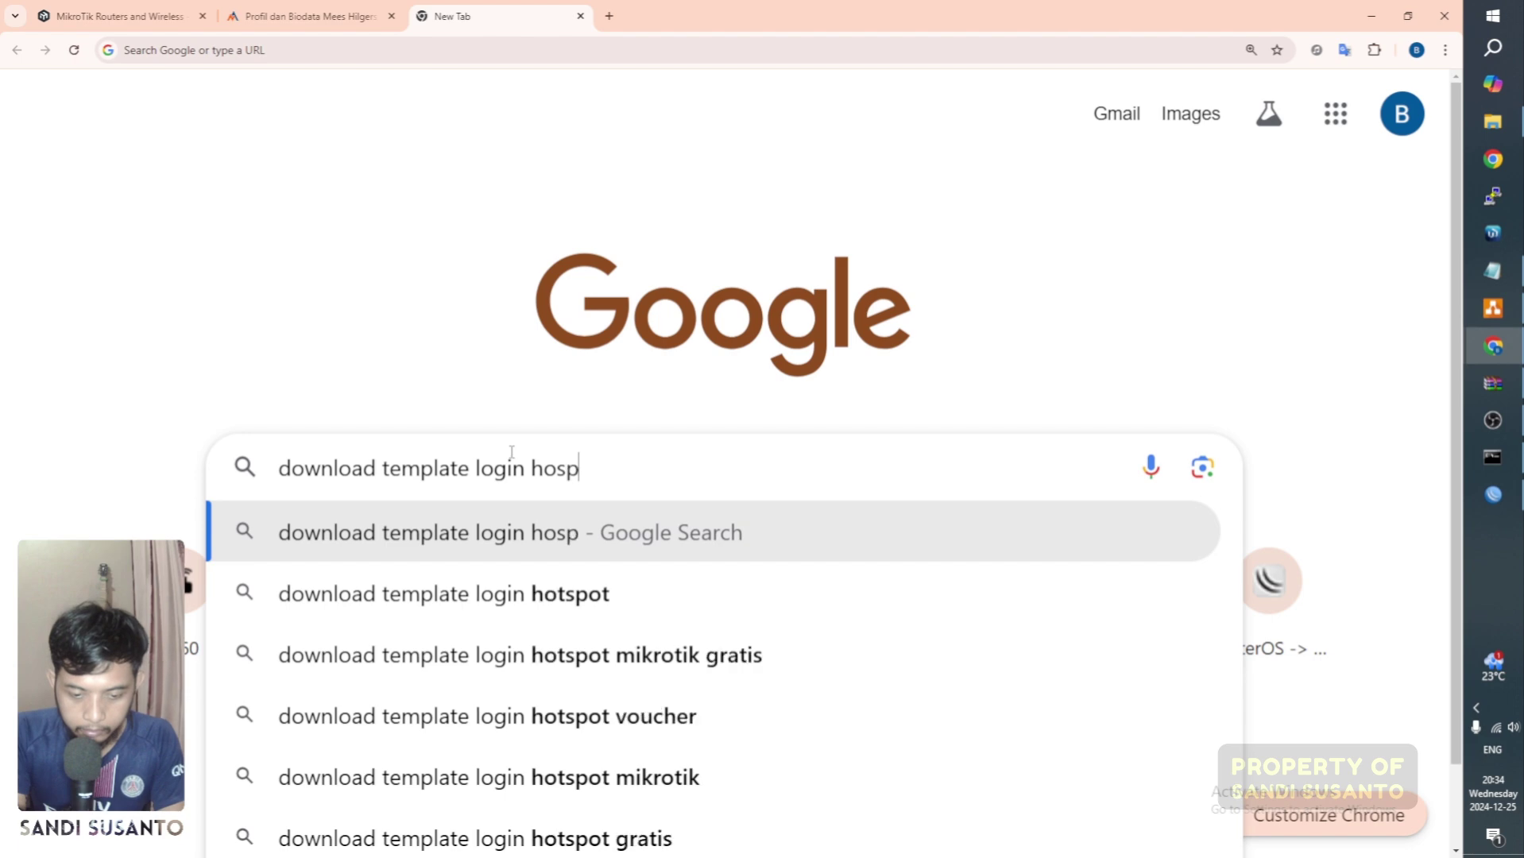
key(BackSpace)
text(pot g)
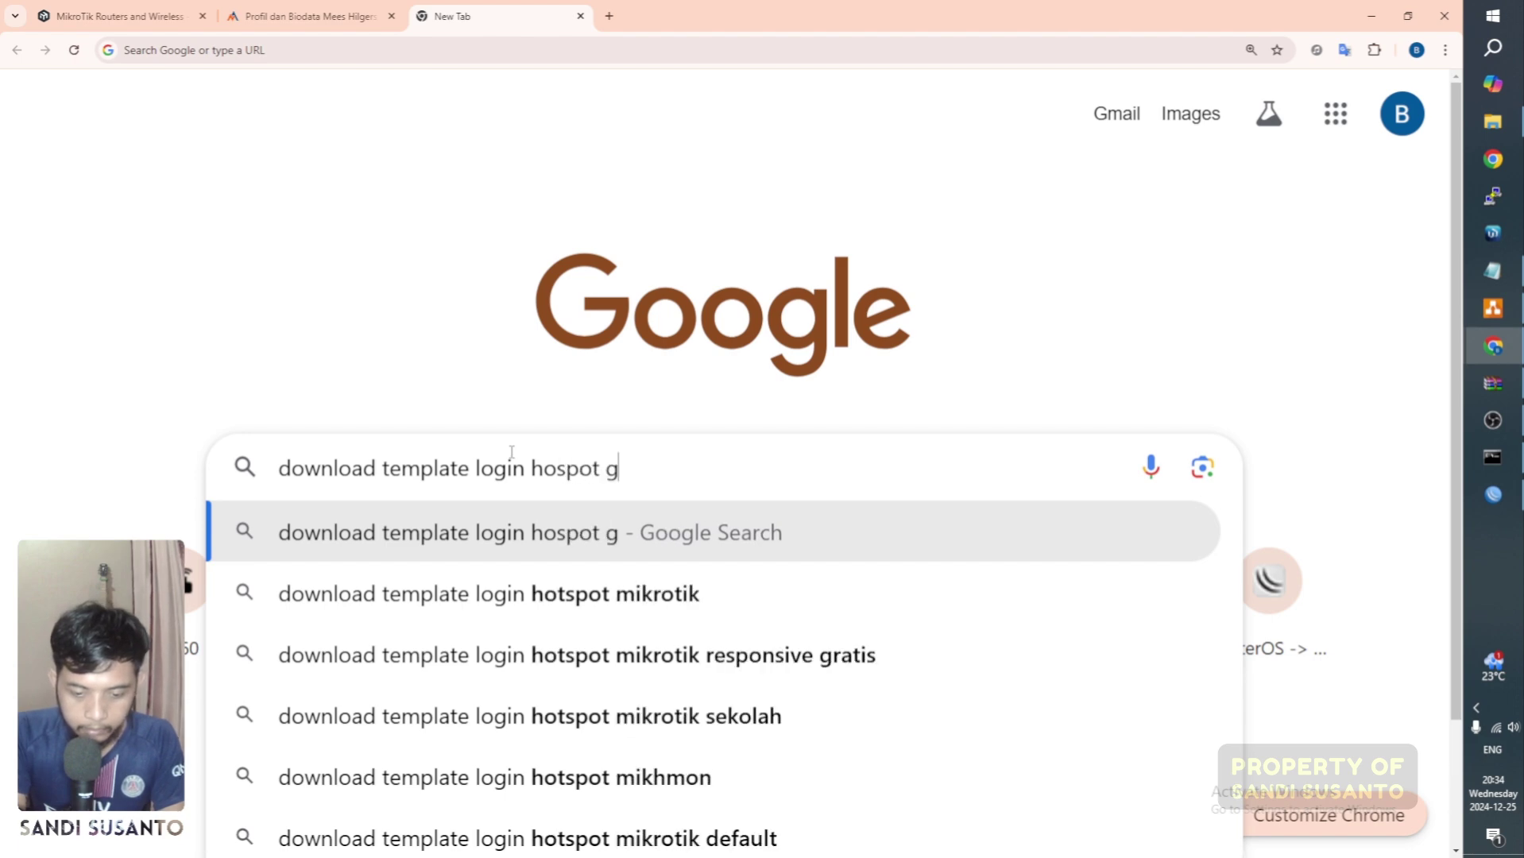
text(ratis)
key(Return)
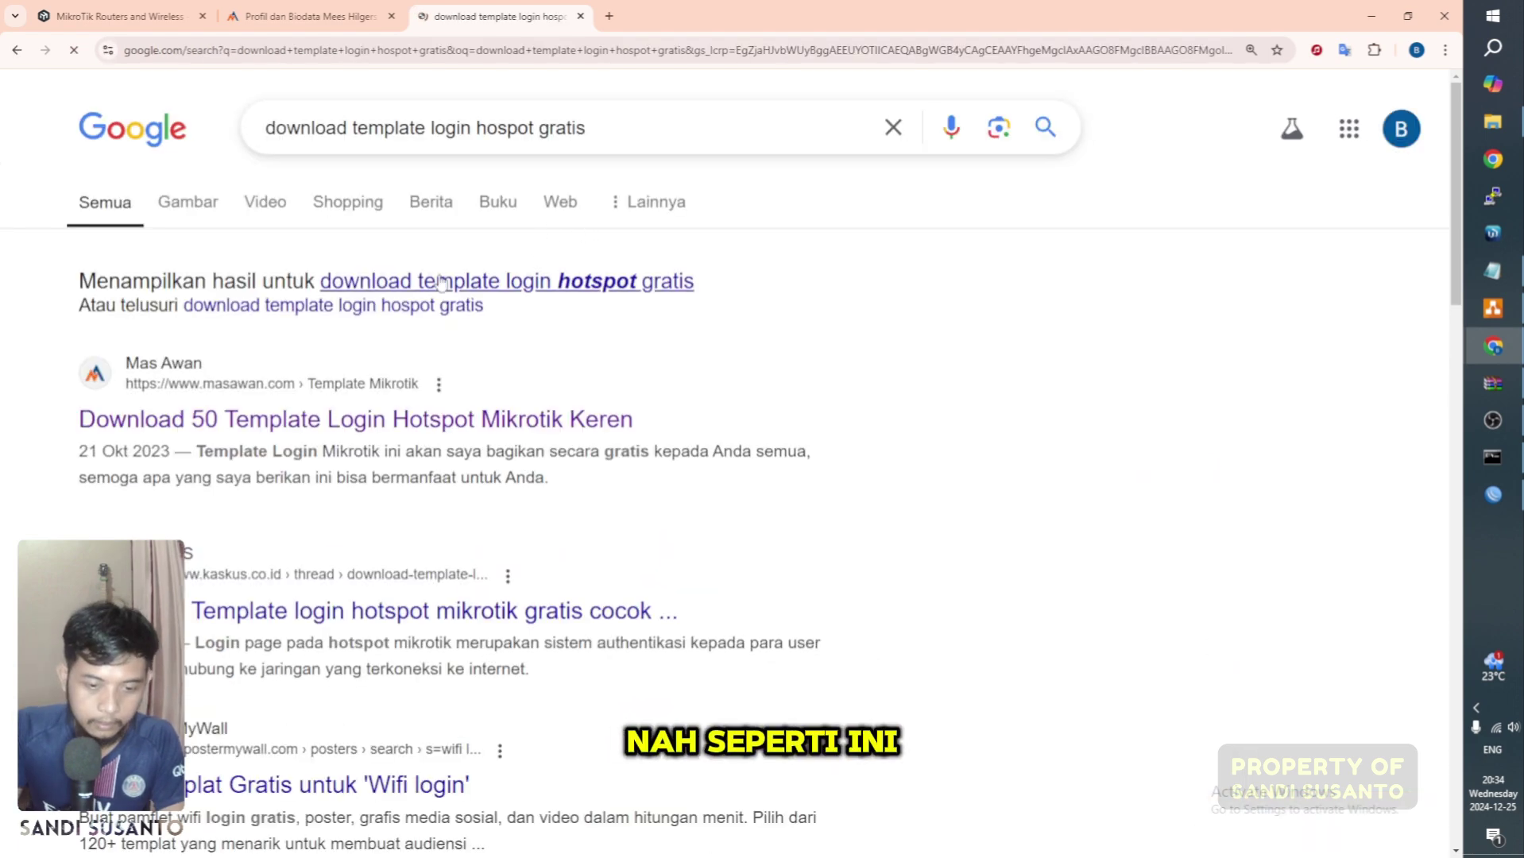
click(389, 403)
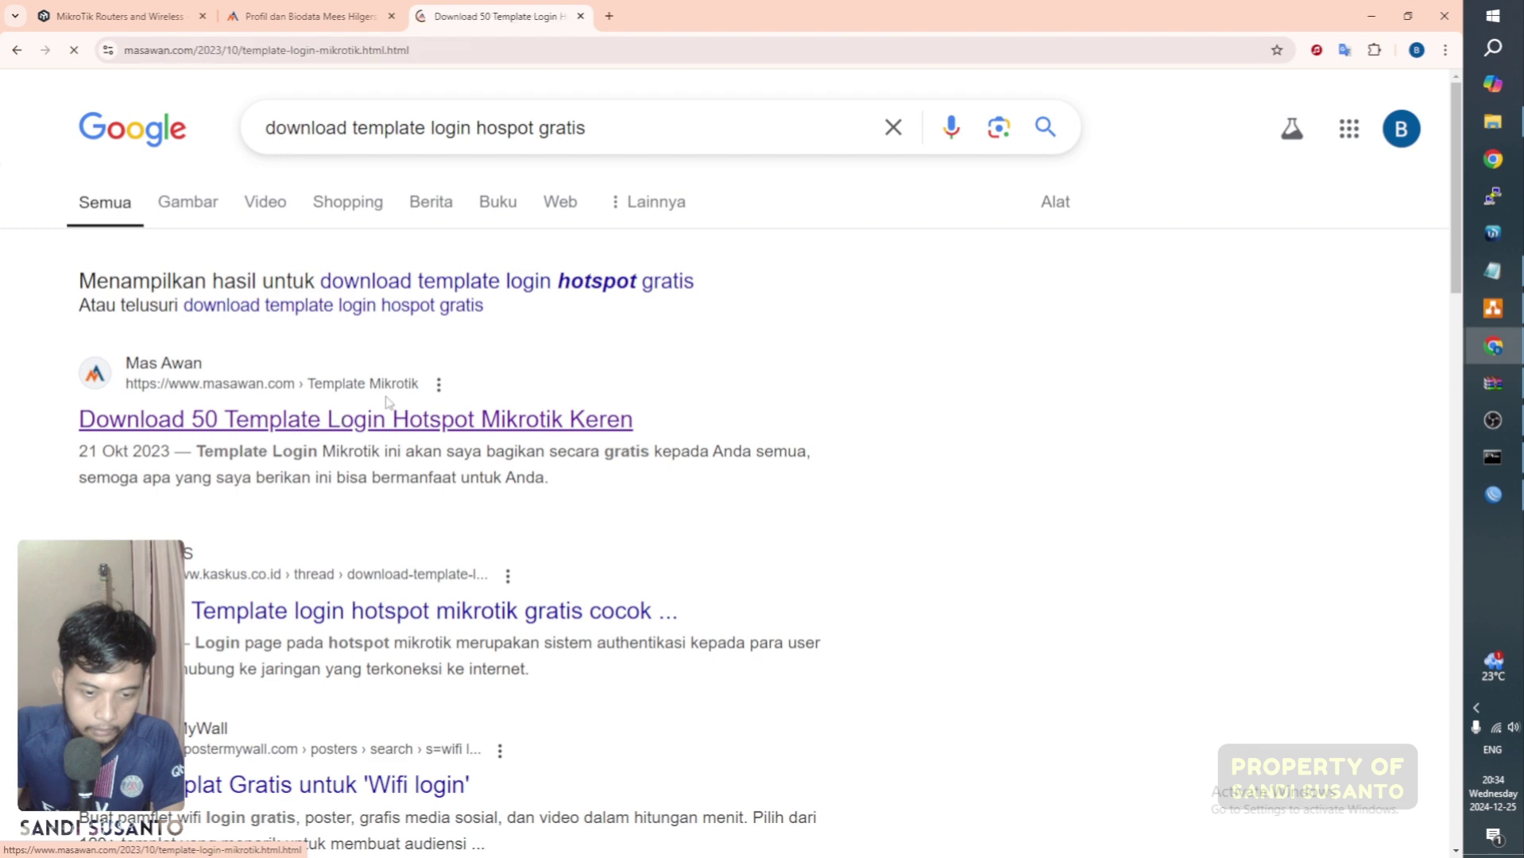
Step: Scroll through the 50 MikroTik login templates, then return to the WinBox Hotspot window
scroll(703, 430, down, 10)
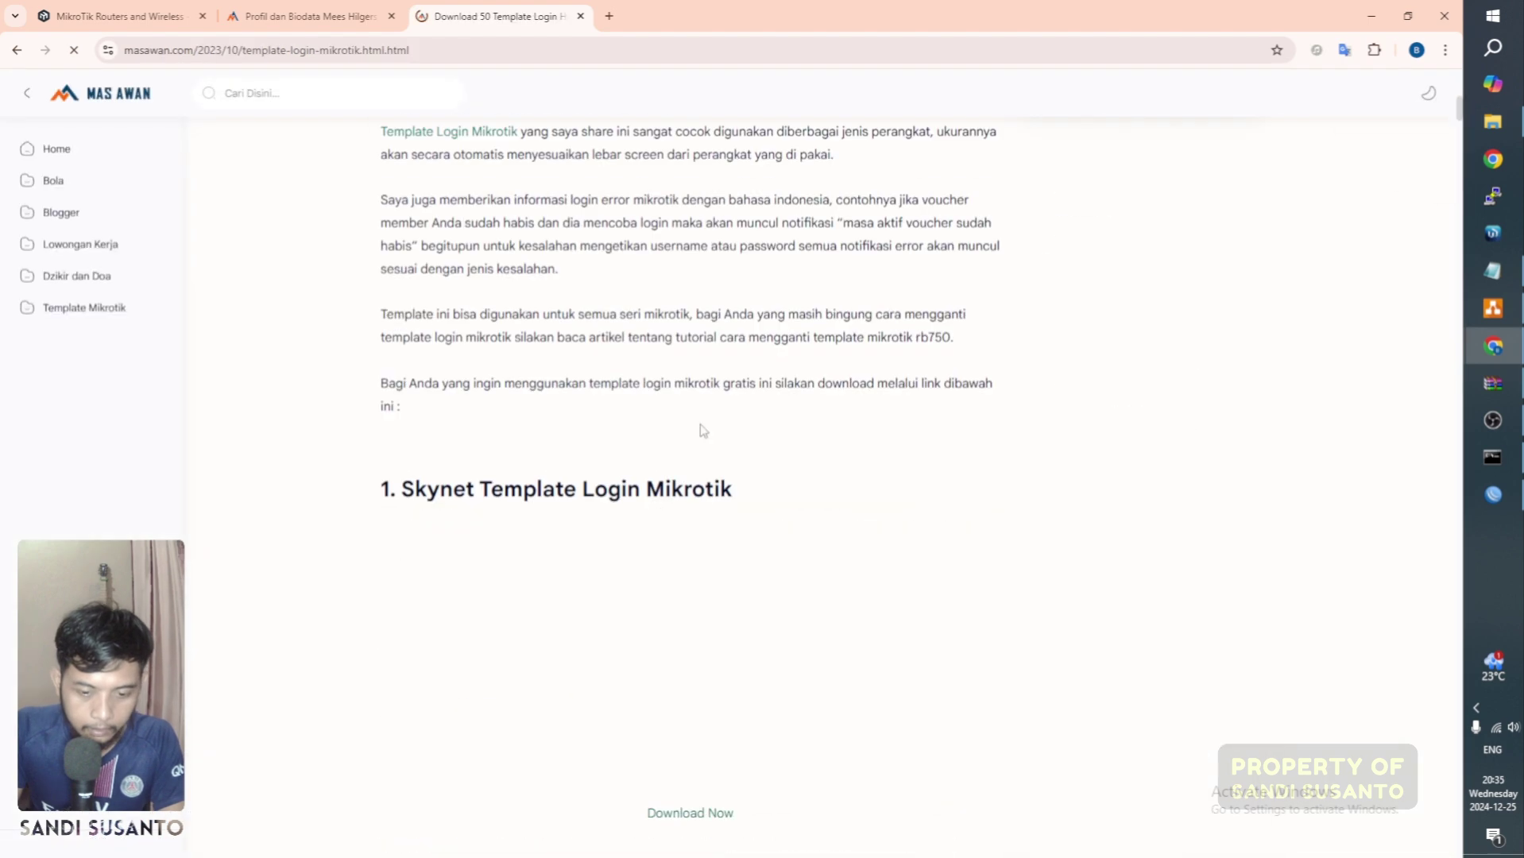
scroll(702, 430, down, 7)
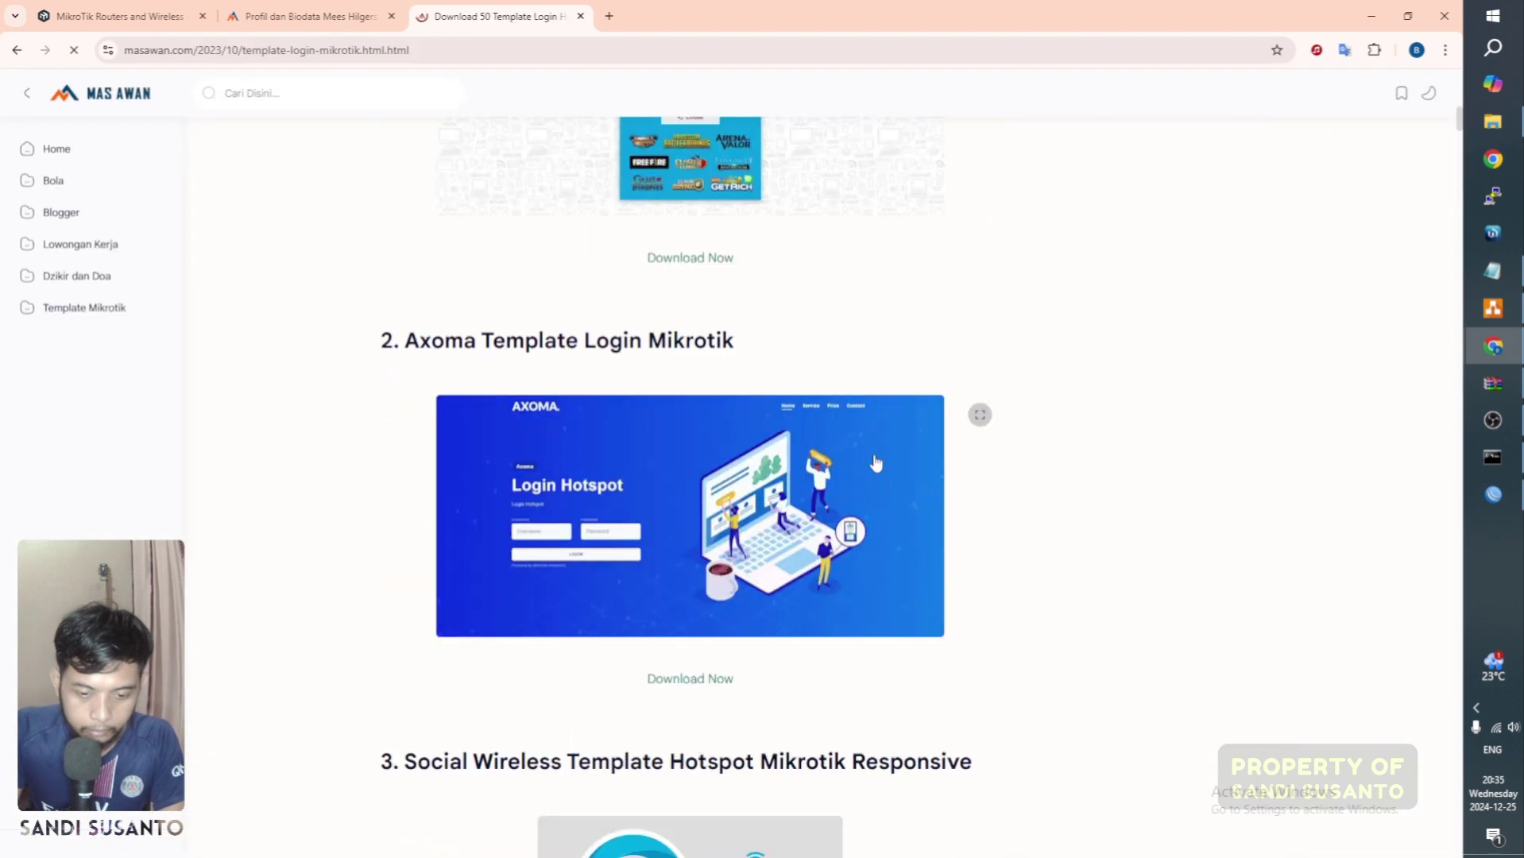
scroll(877, 464, up, 4)
scroll(876, 464, down, 3)
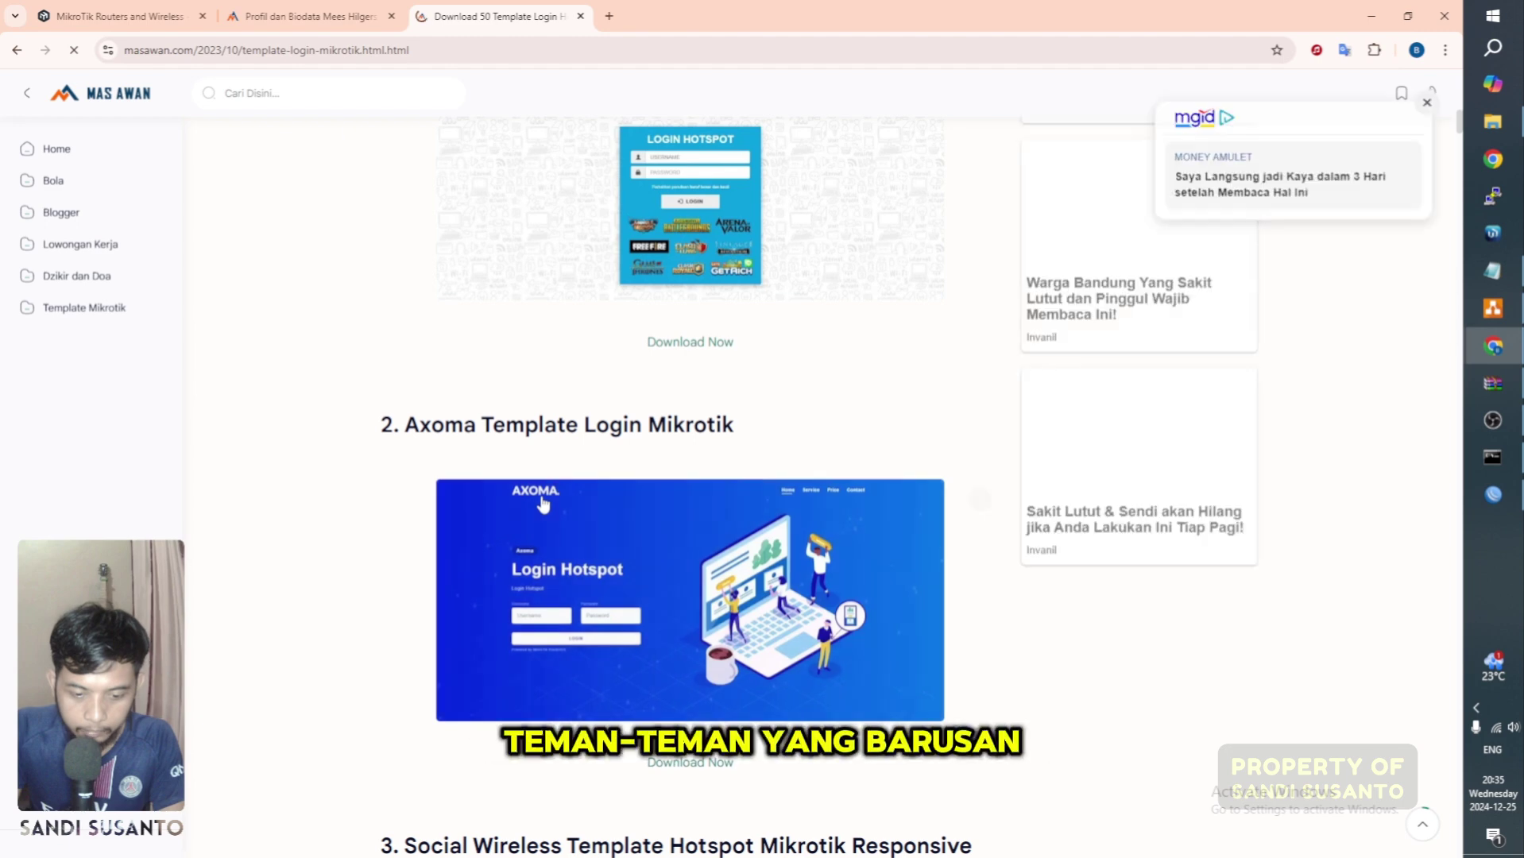
scroll(611, 445, down, 3)
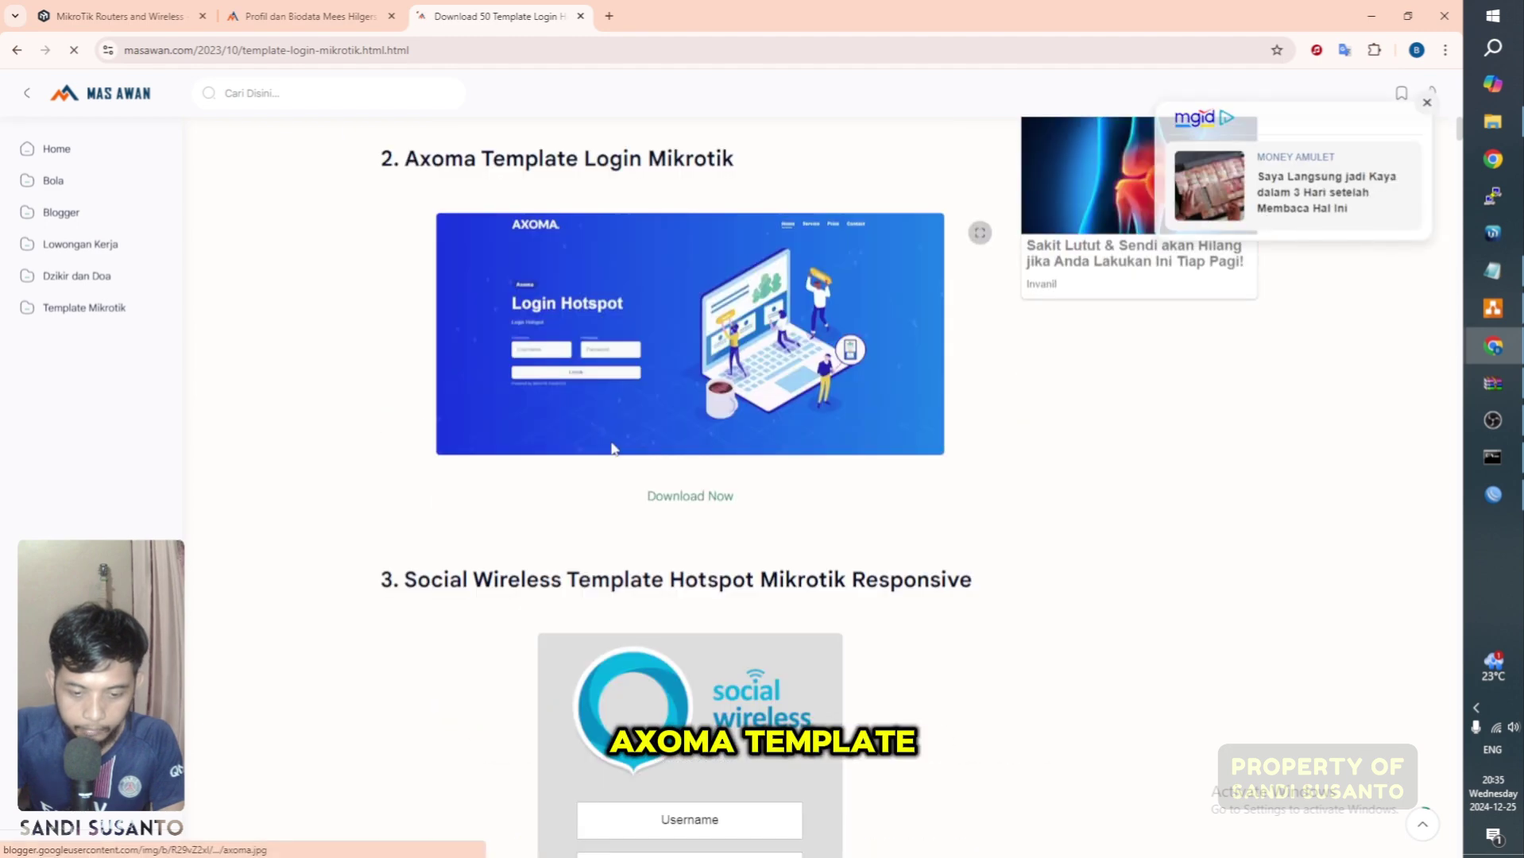
scroll(619, 449, down, 5)
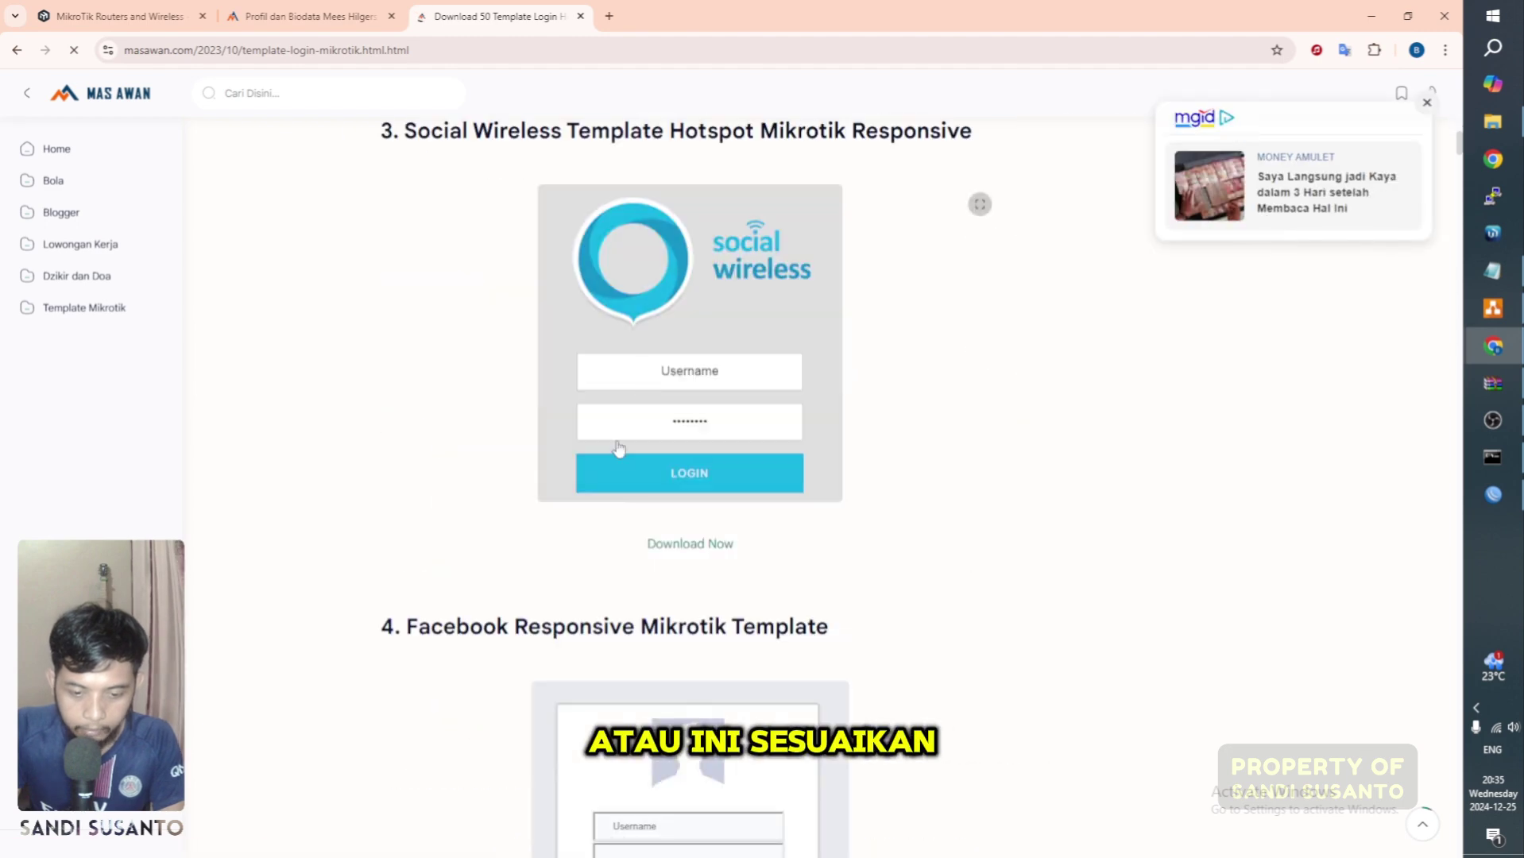
scroll(619, 449, down, 9)
scroll(707, 588, down, 12)
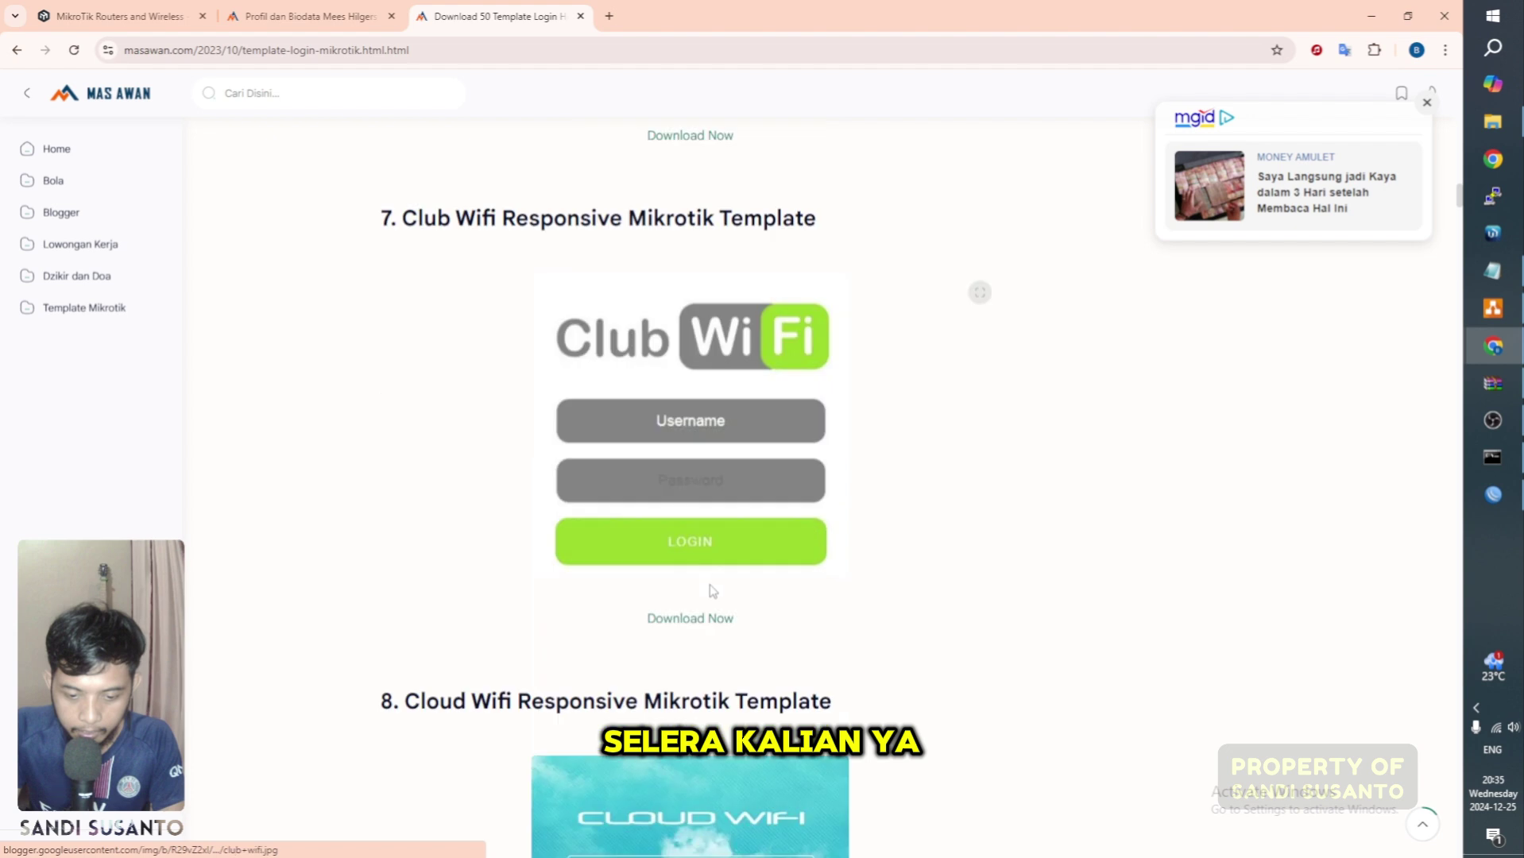
scroll(711, 588, up, 6)
scroll(707, 578, up, 18)
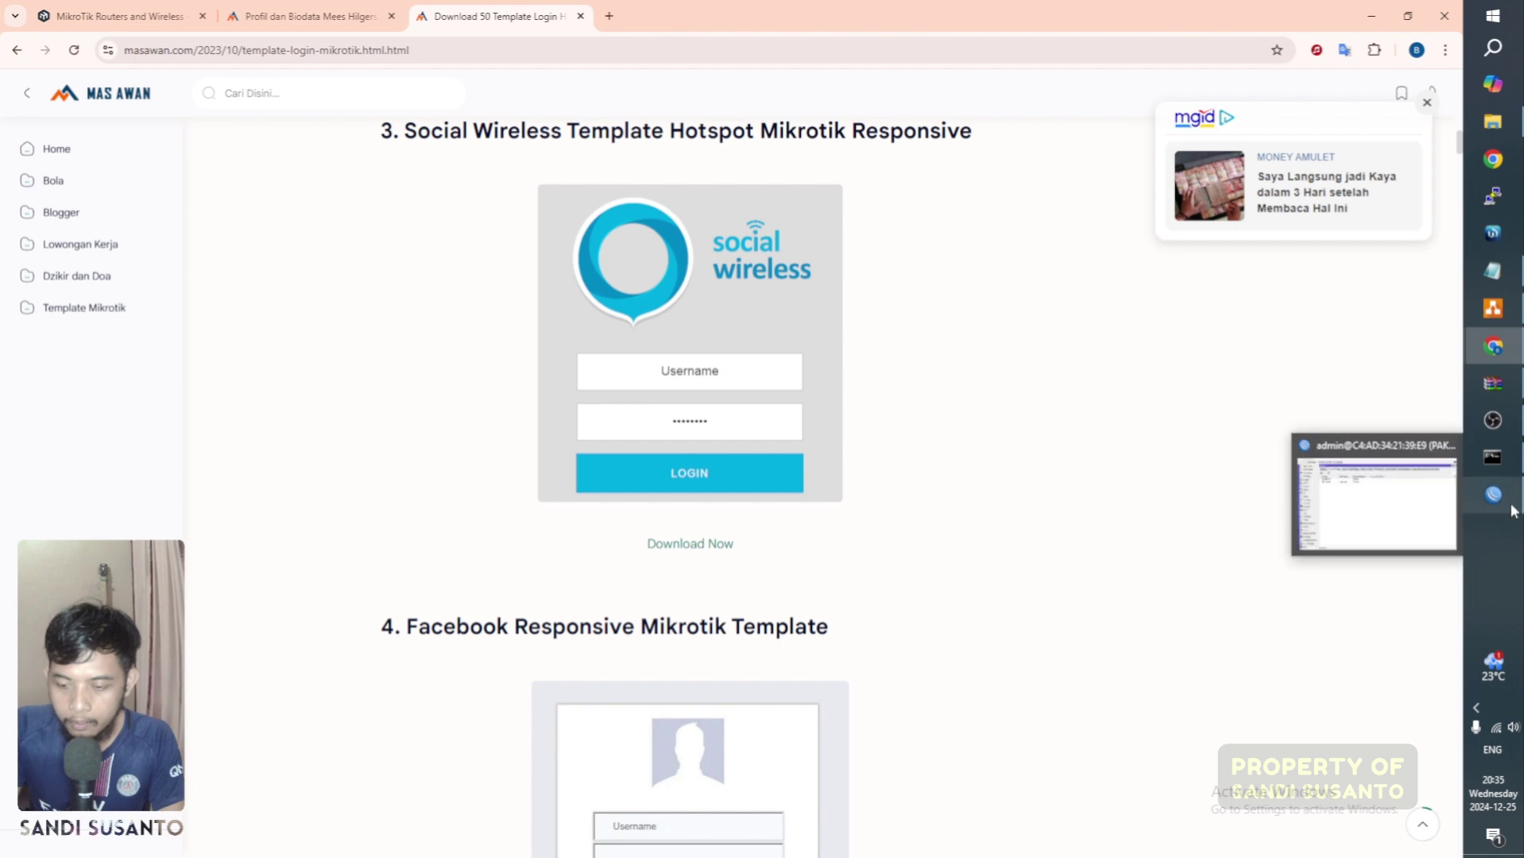
click(1493, 495)
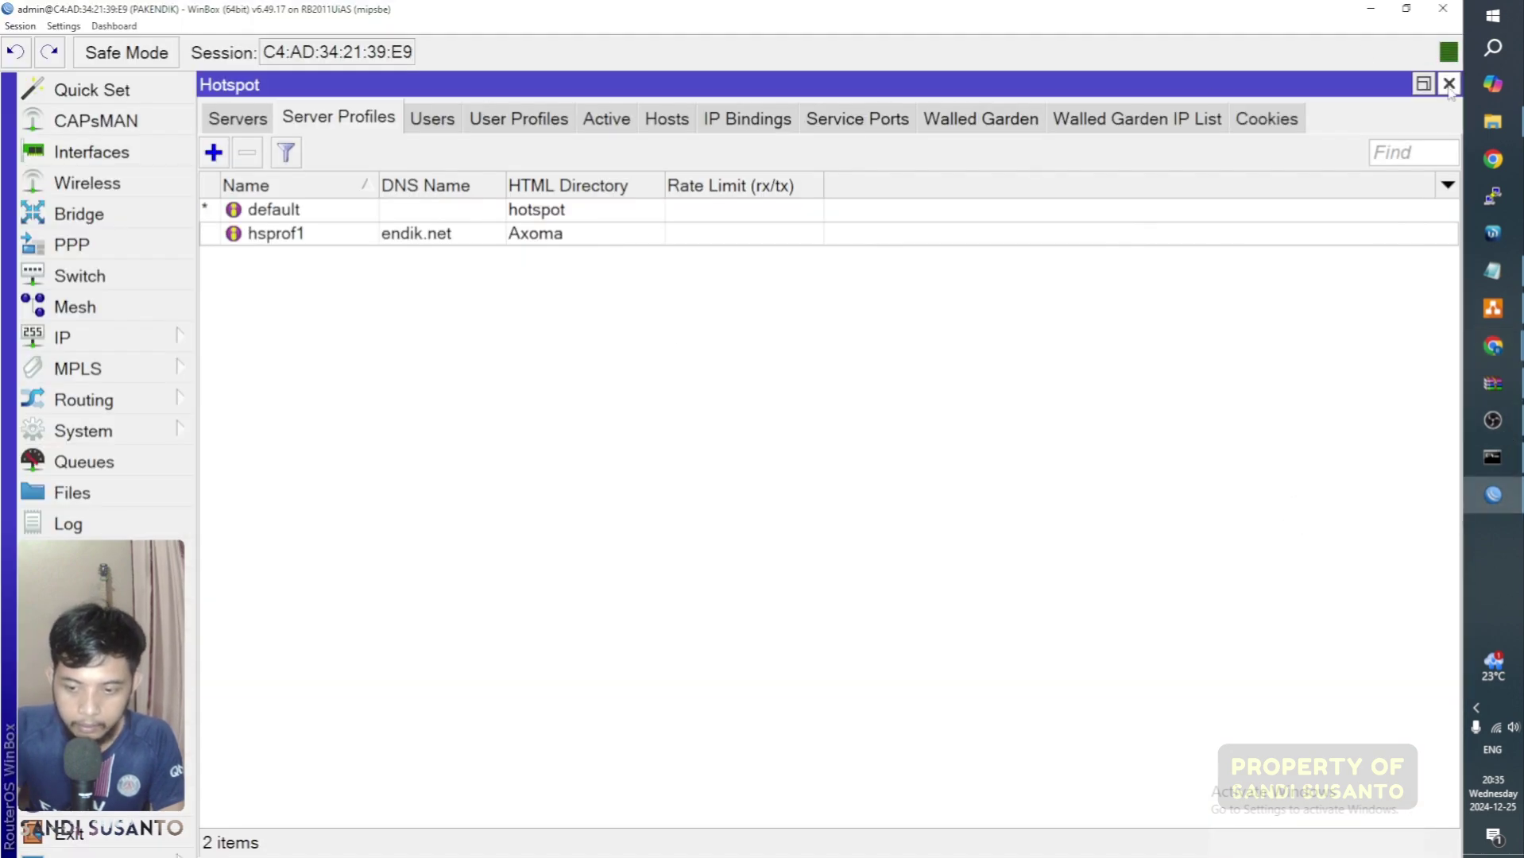
Step: Close the Hotspot window and try loading 192.168.22.1/userman in a new Chrome tab
click(1449, 83)
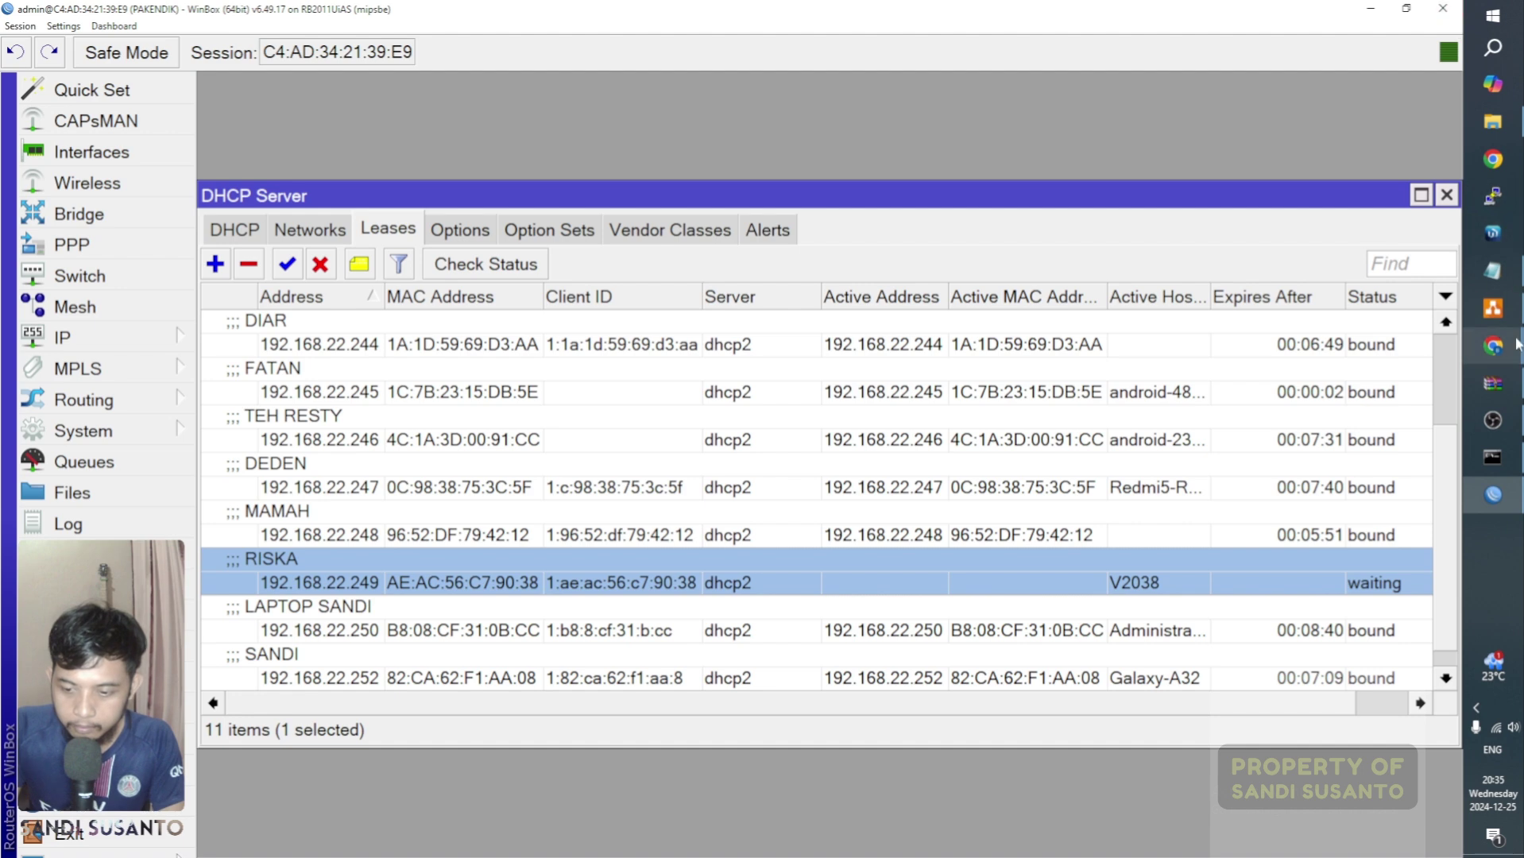
click(1493, 346)
click(1411, 314)
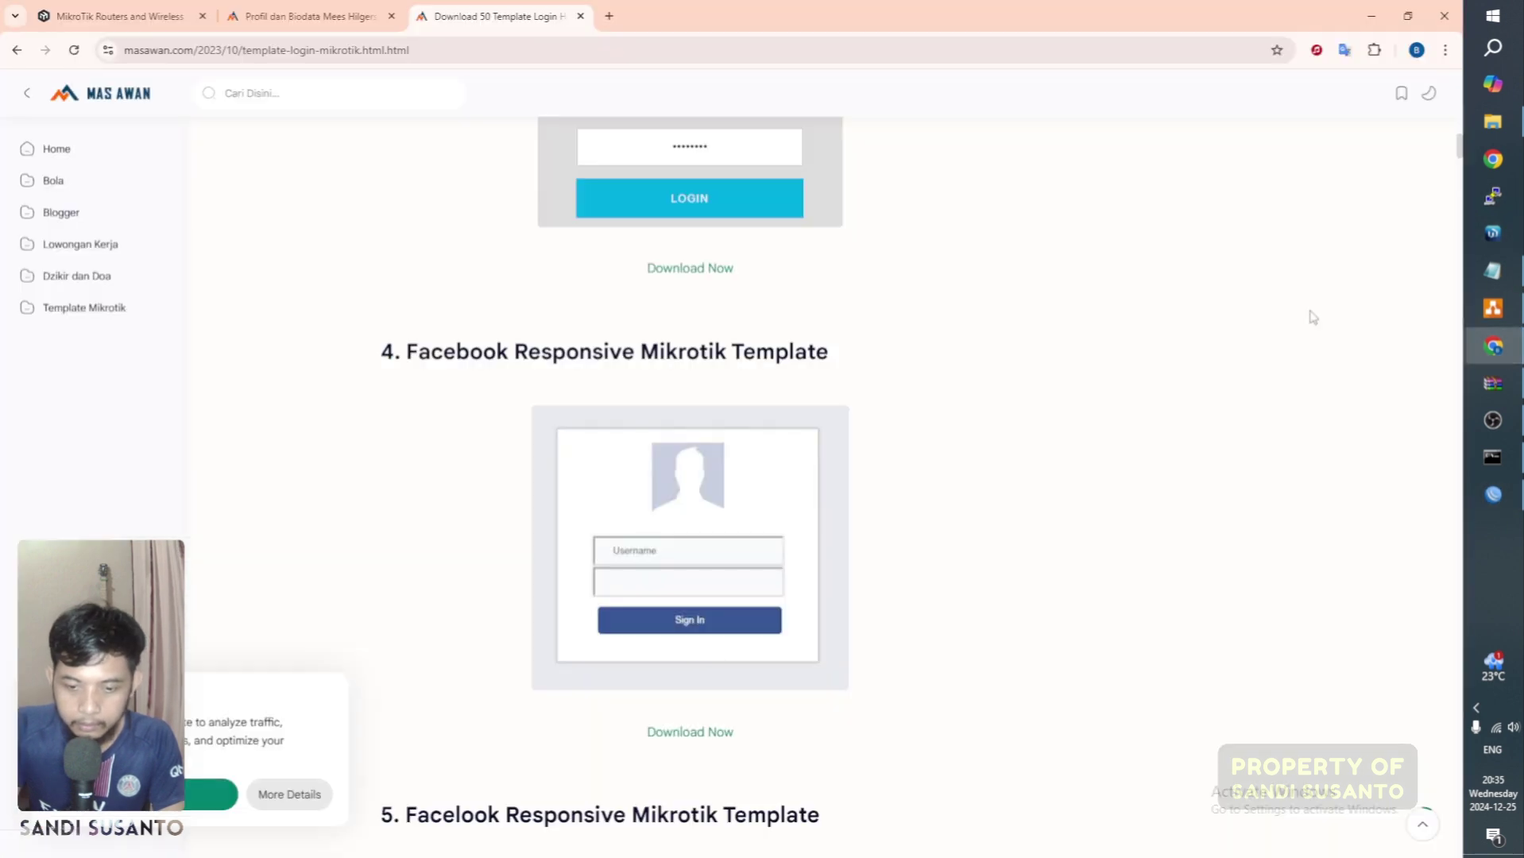
click(610, 16)
text(192.168.1.1)
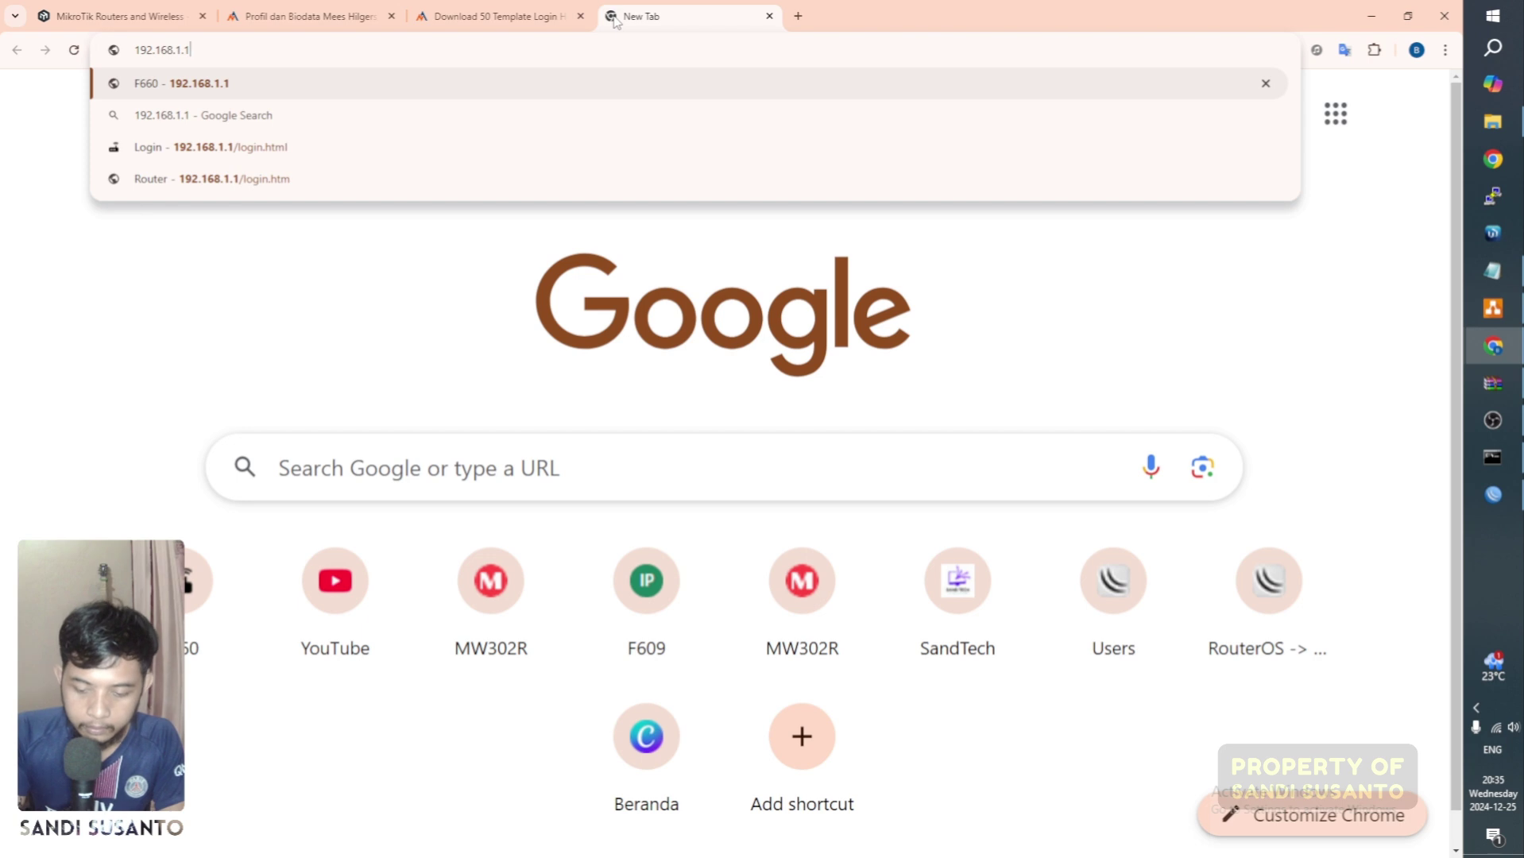
key(BackSpace)
key(BackSpace)
key(BackSpace)
text(22)
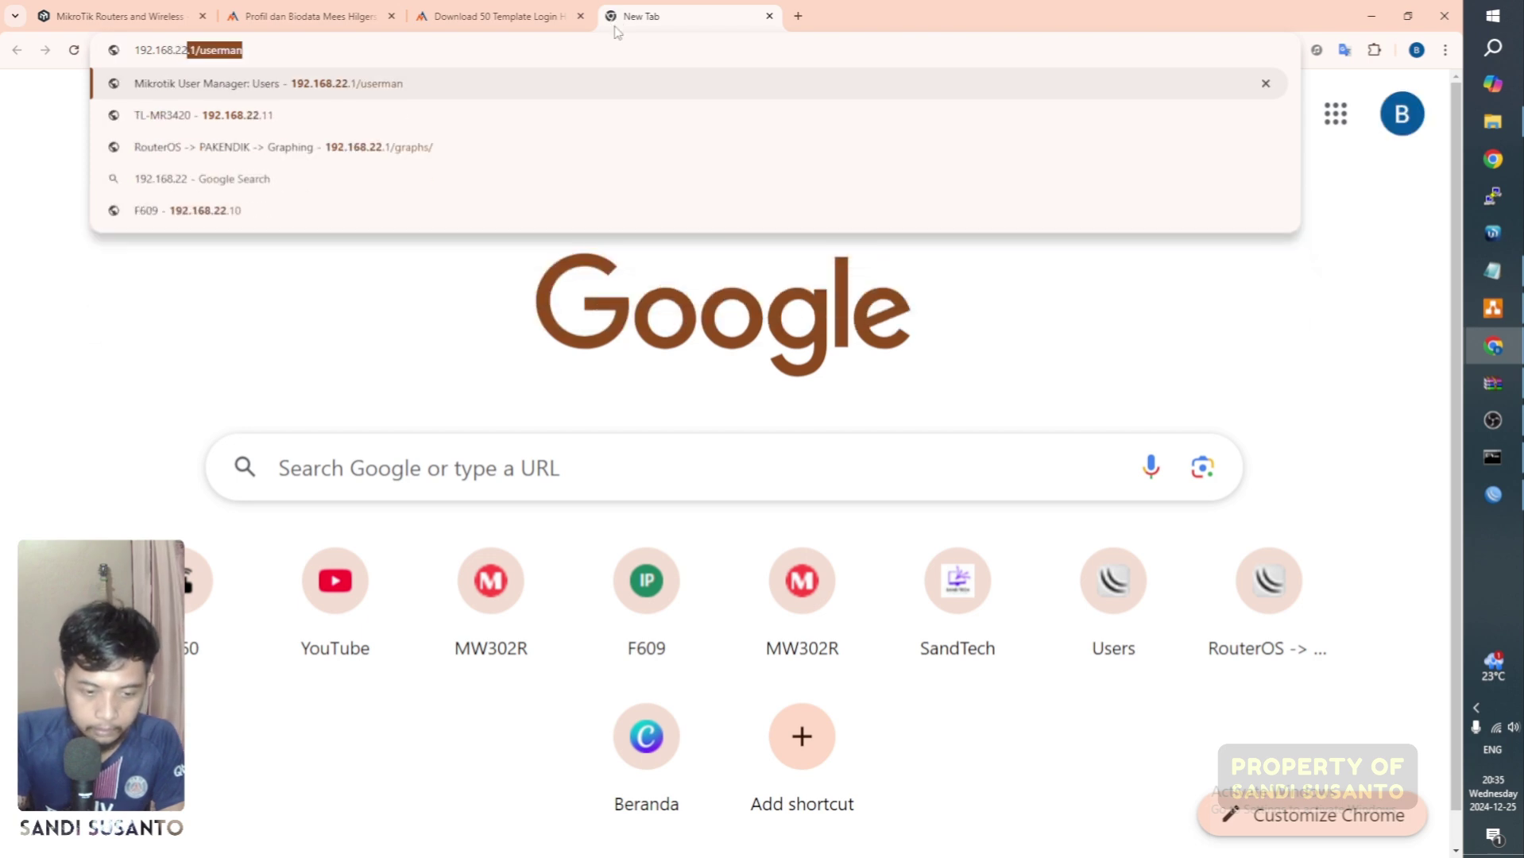
key(Return)
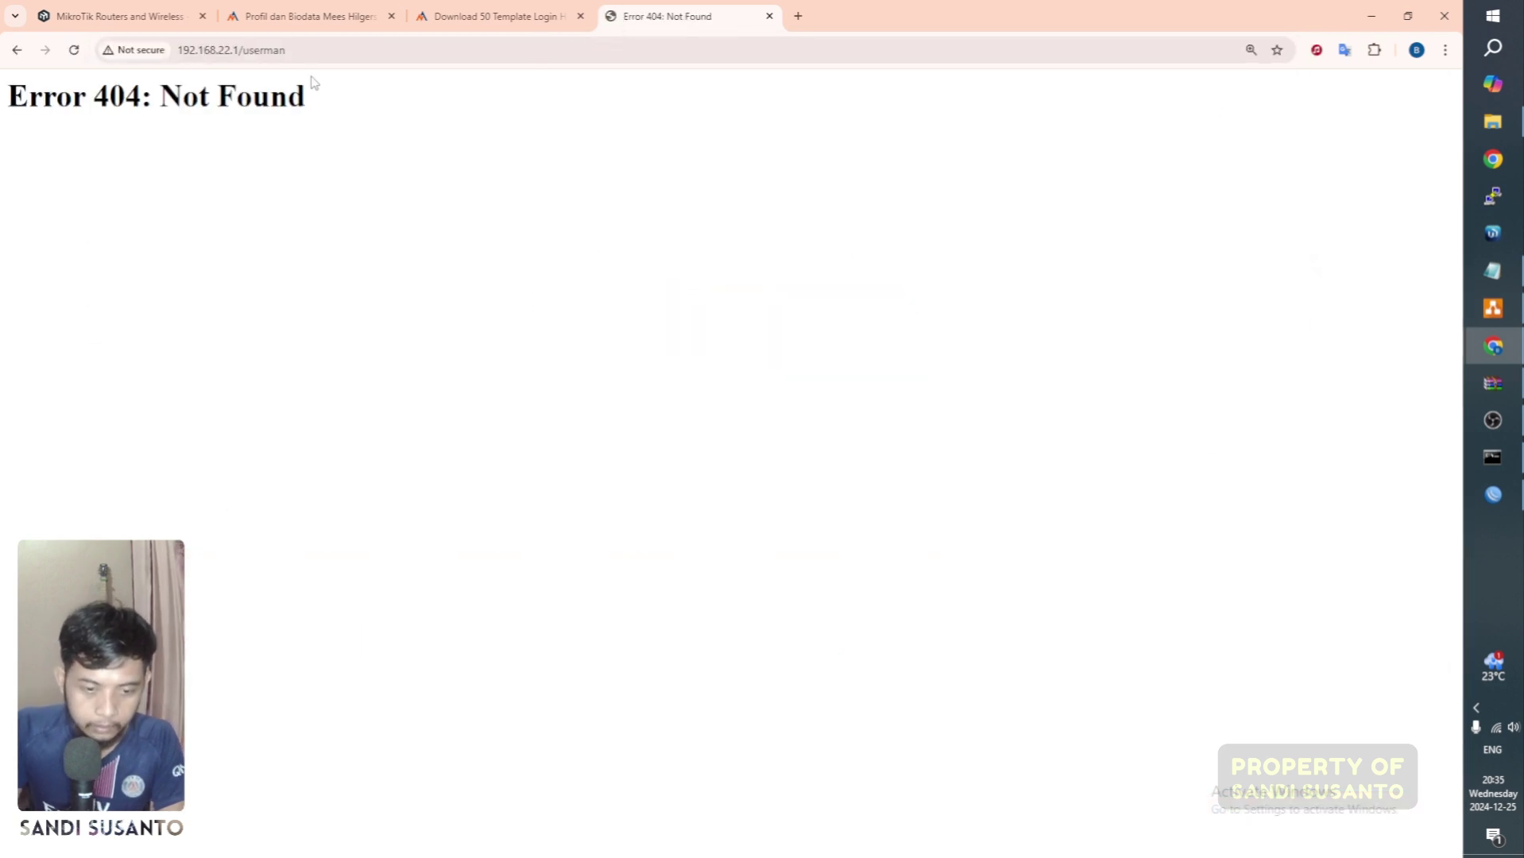
click(321, 51)
click(316, 49)
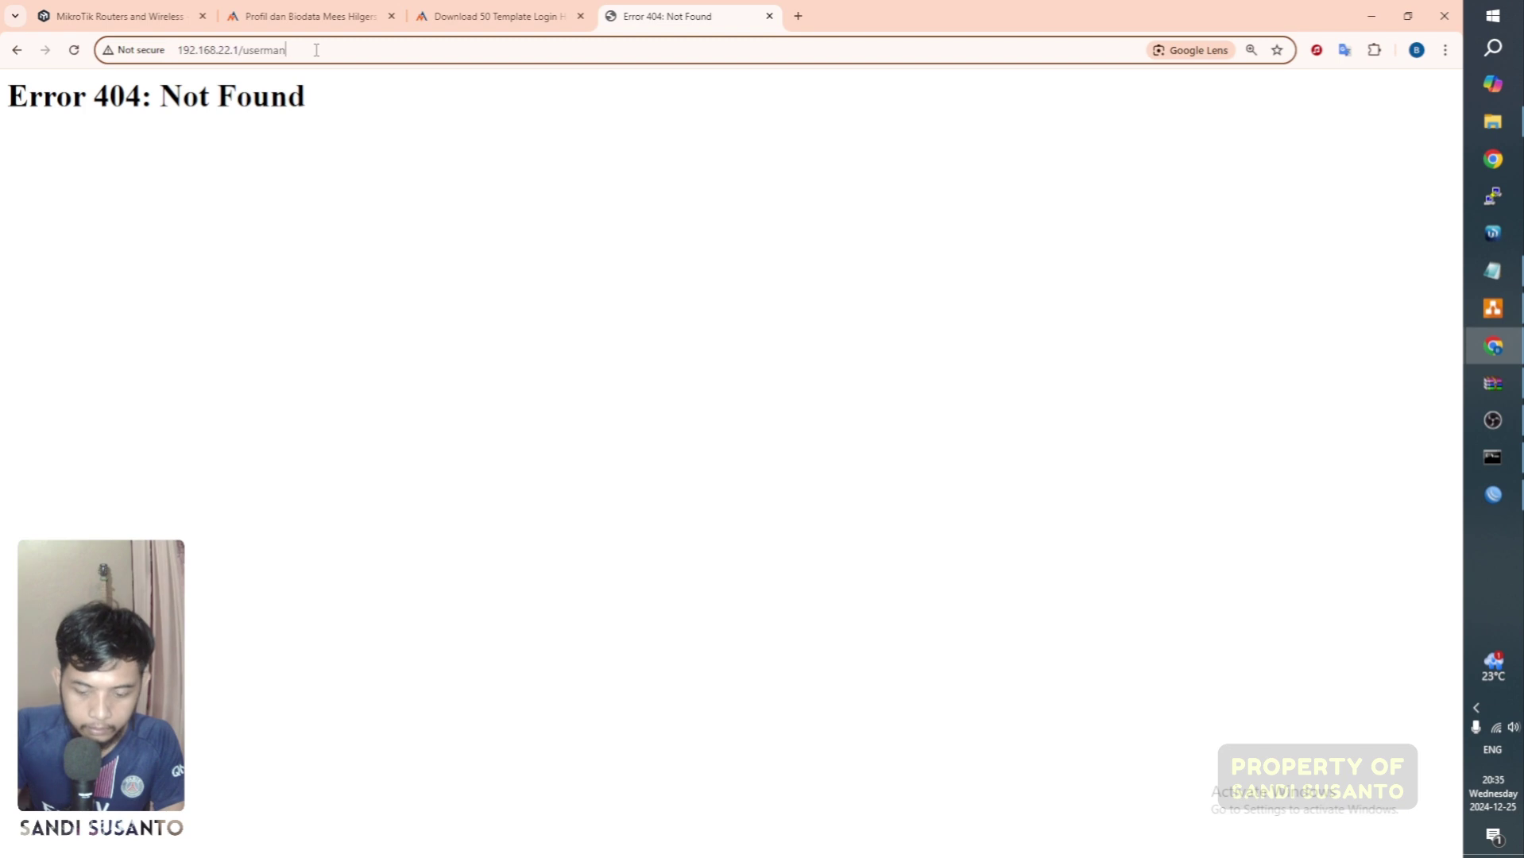
key(Return)
click(313, 50)
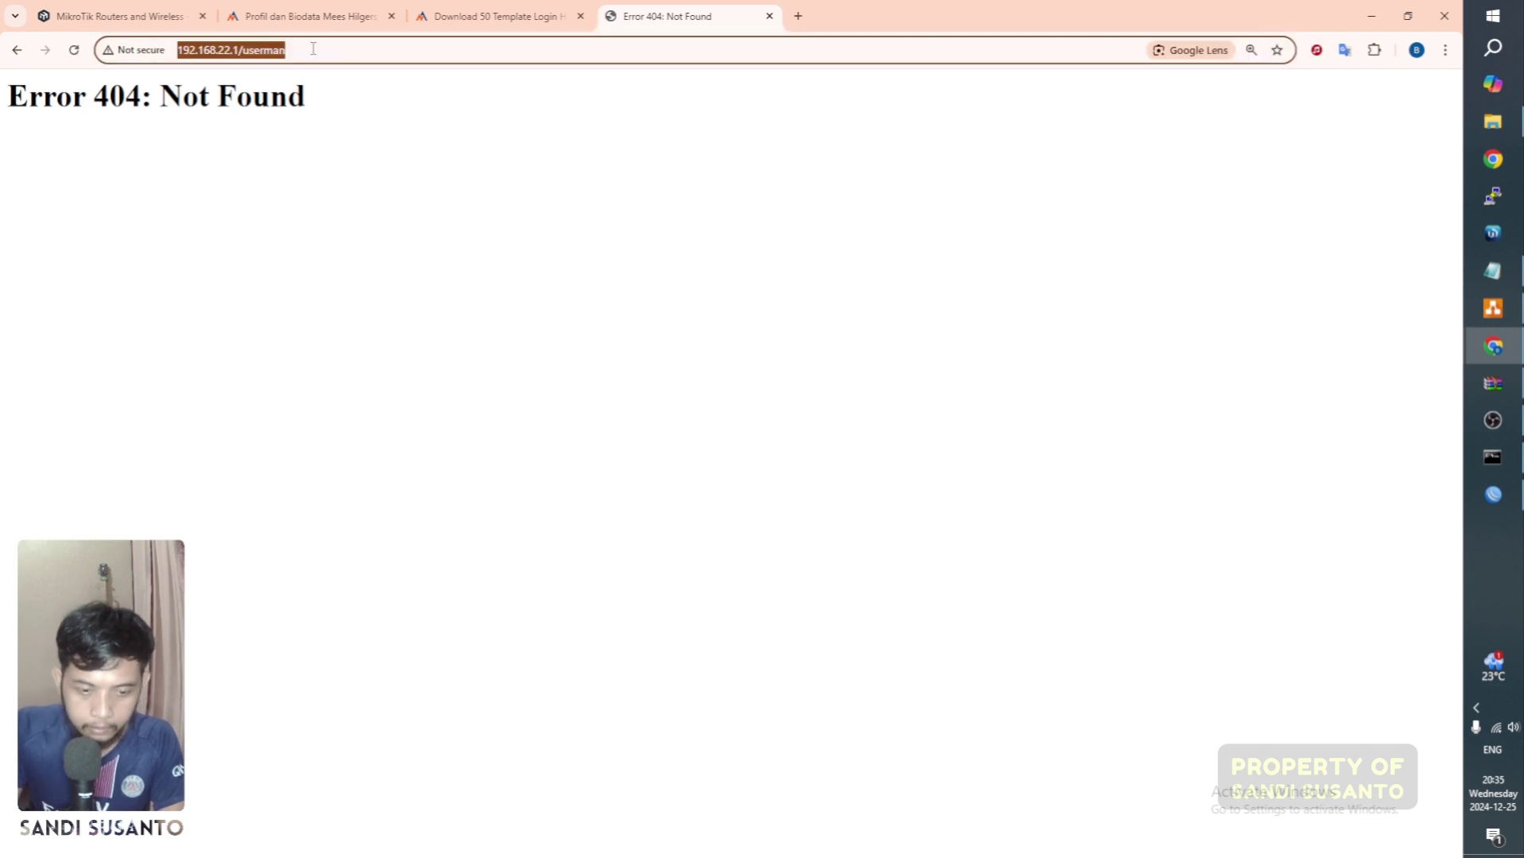
click(540, 64)
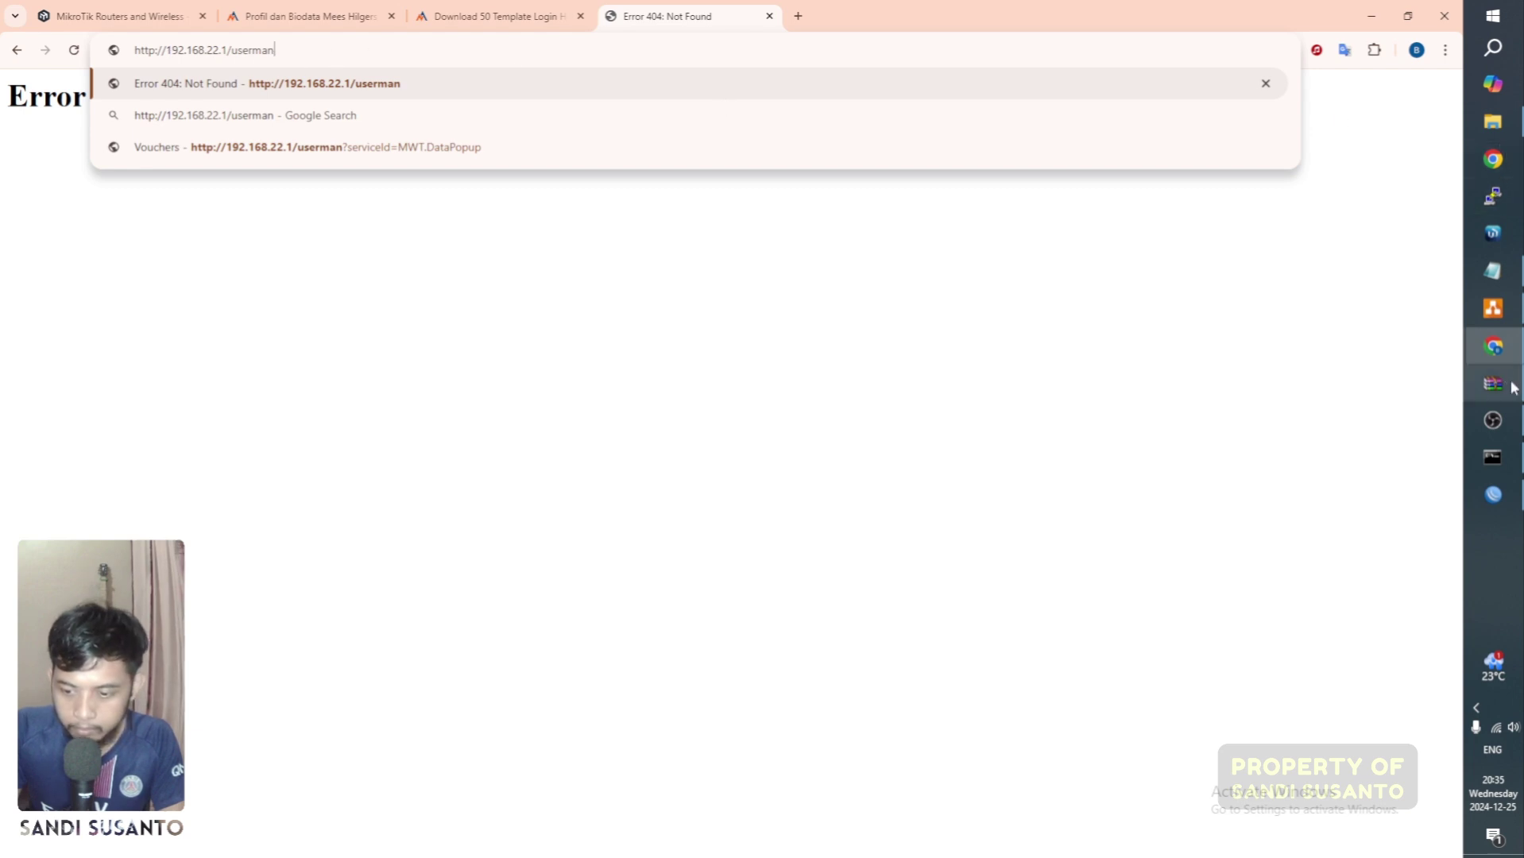
Step: Load 192.168.22.1/userman in a Chrome Guest window, getting Error 404, then return to WinBox
click(1495, 191)
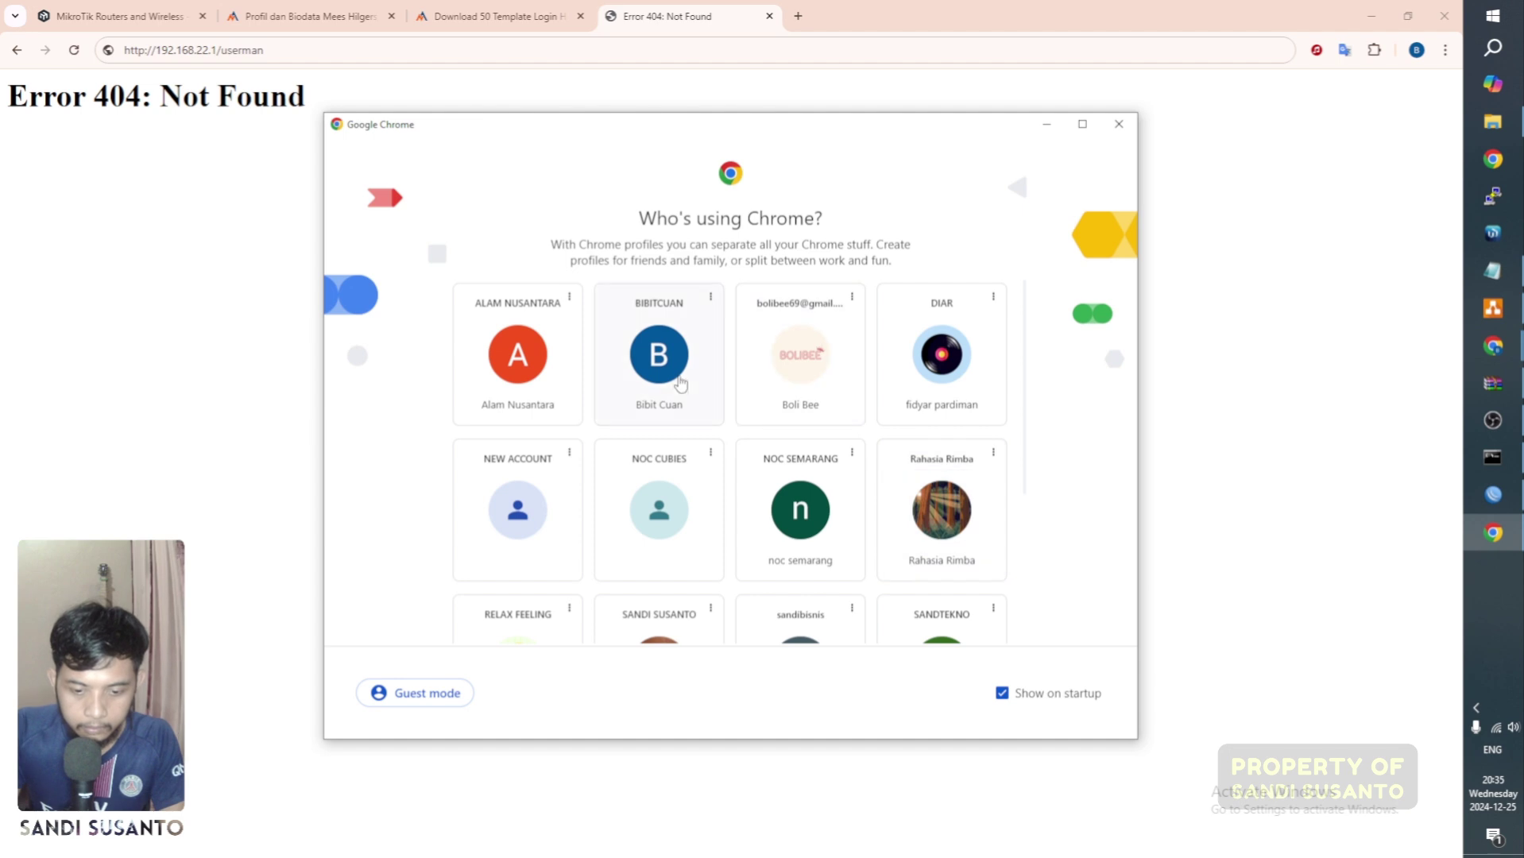
click(1118, 125)
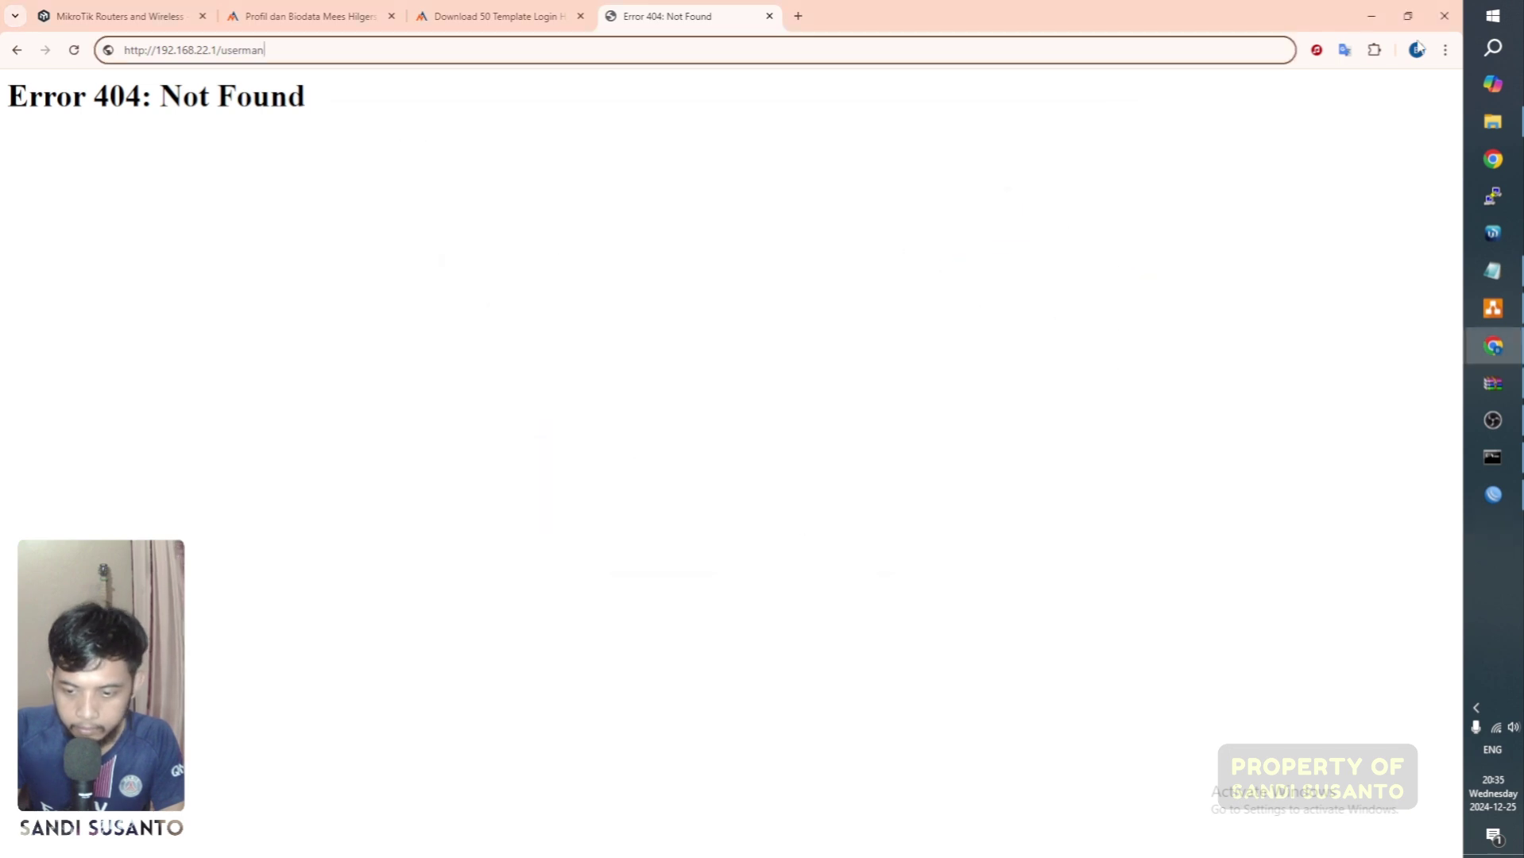
click(1417, 50)
scroll(1326, 493, down, 2)
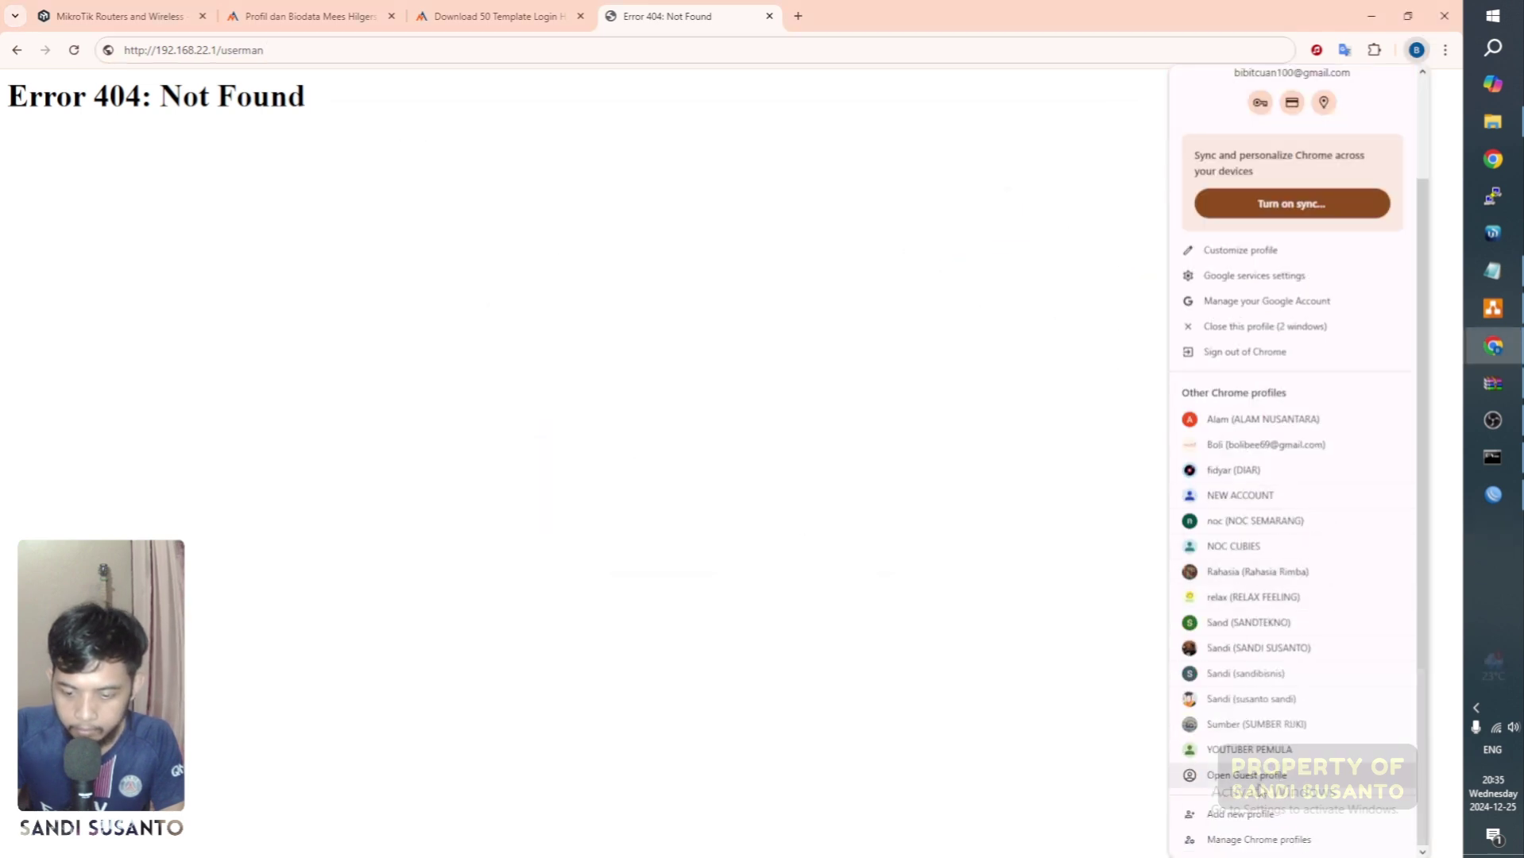
click(1258, 785)
text(192)
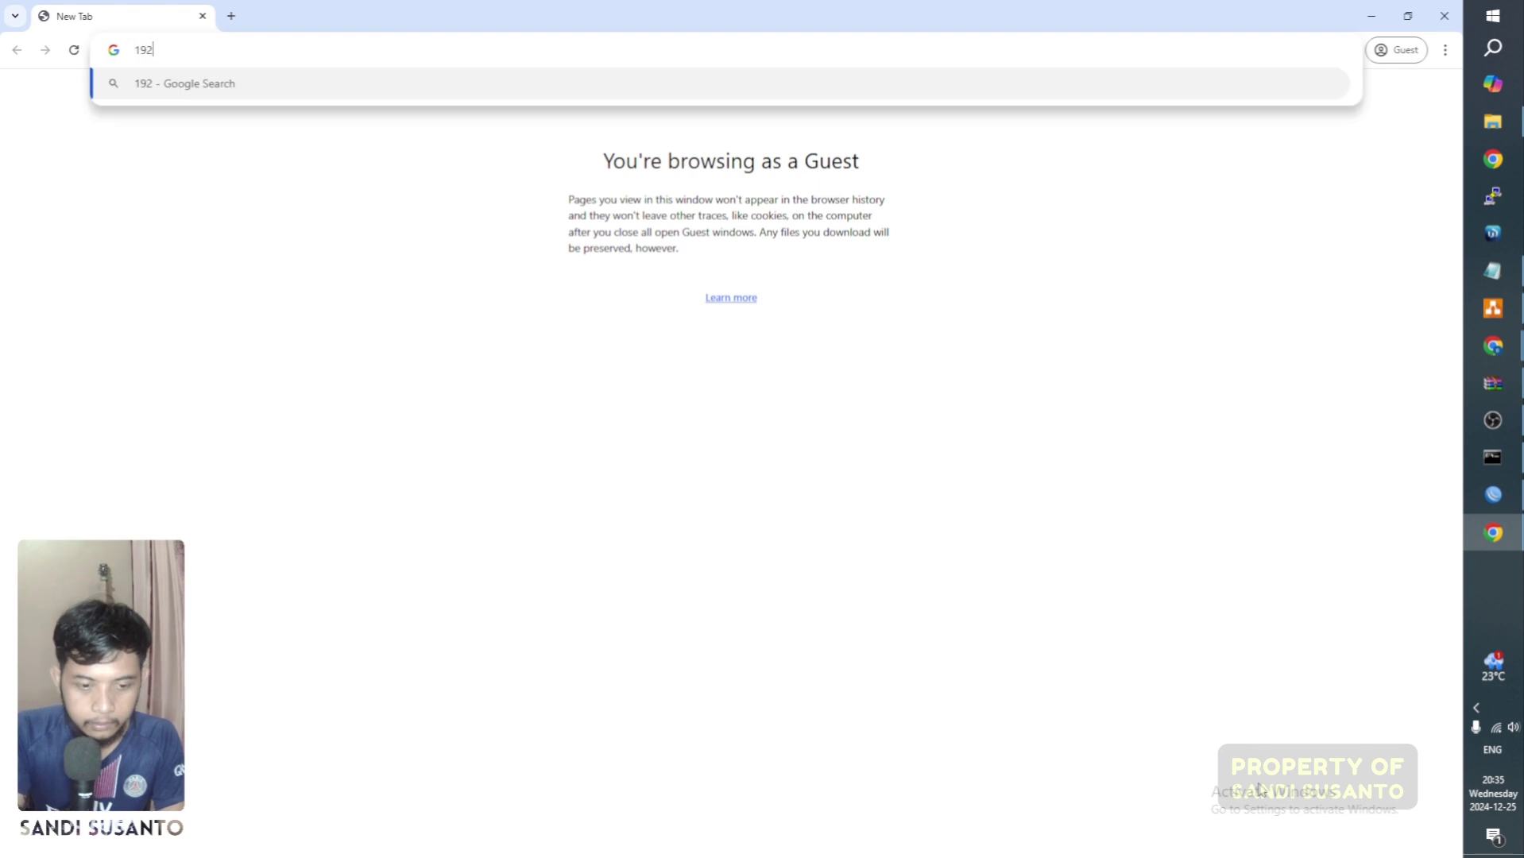
text(.168)
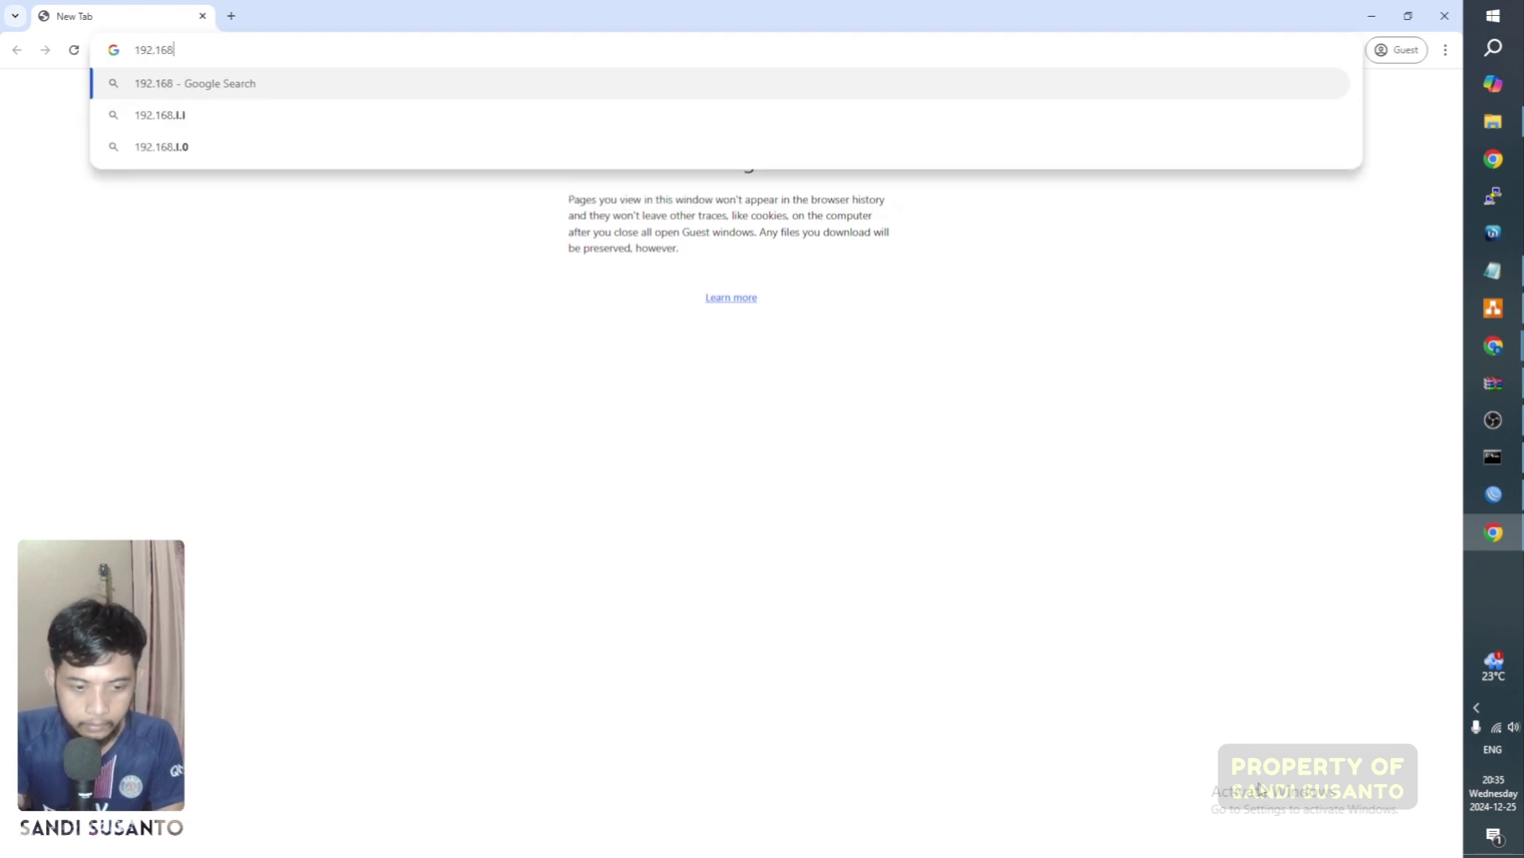
text(.22.1)
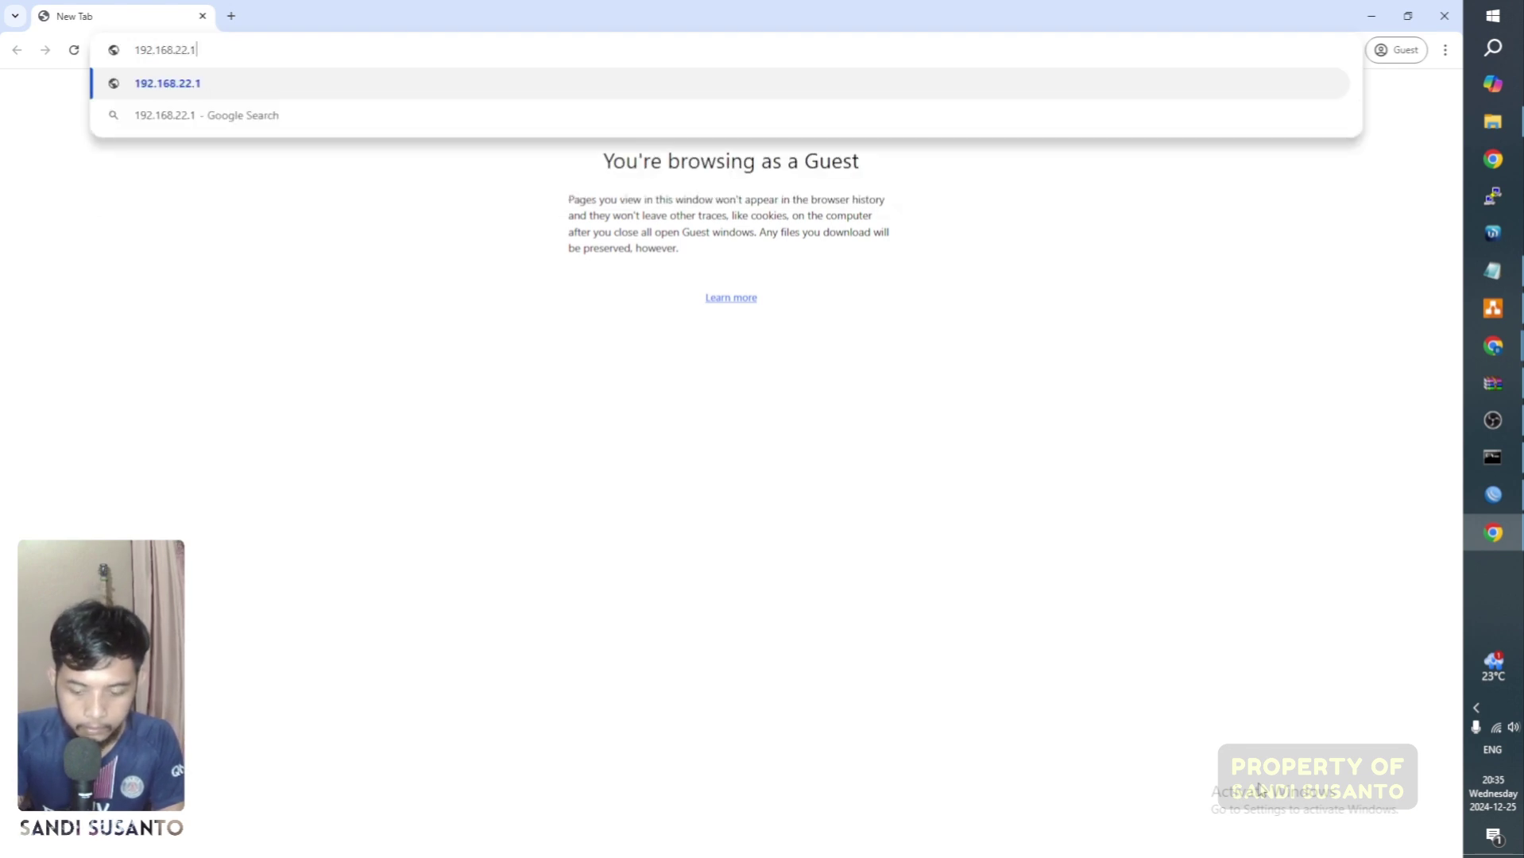
text(/user)
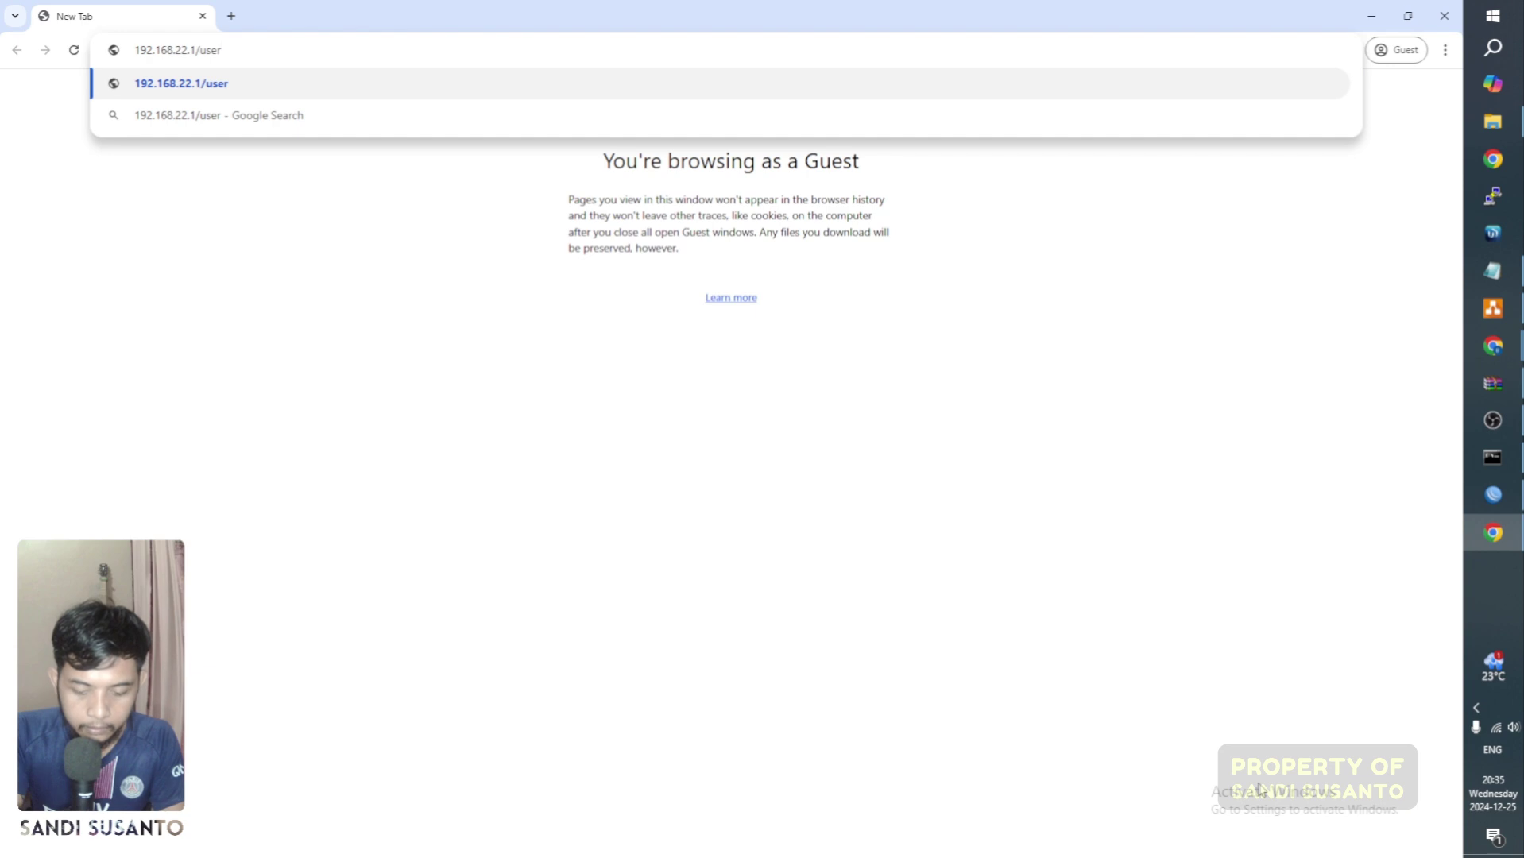
text(man\)
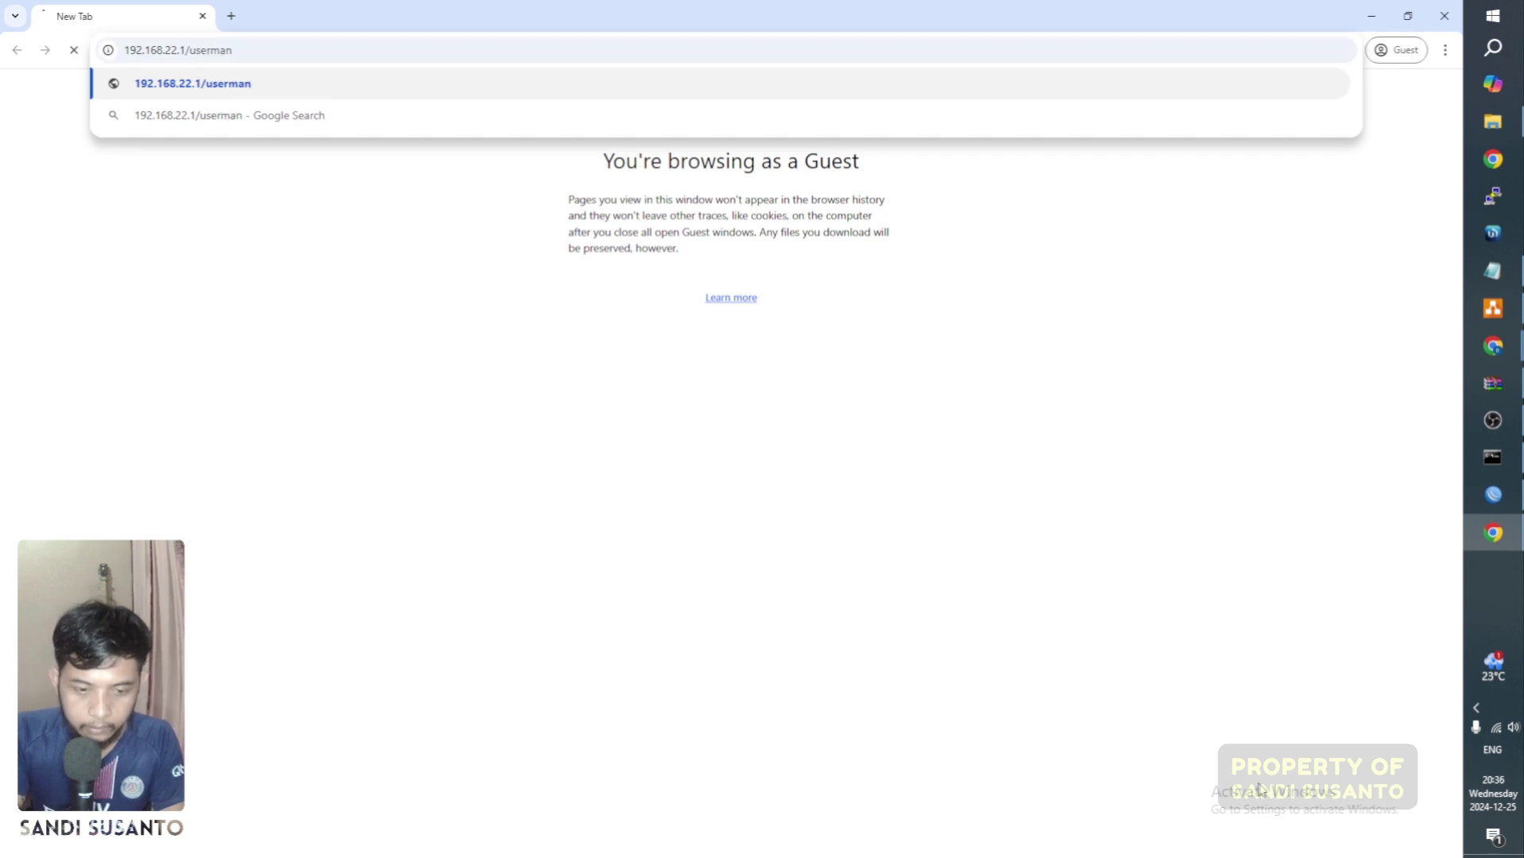
key(Return)
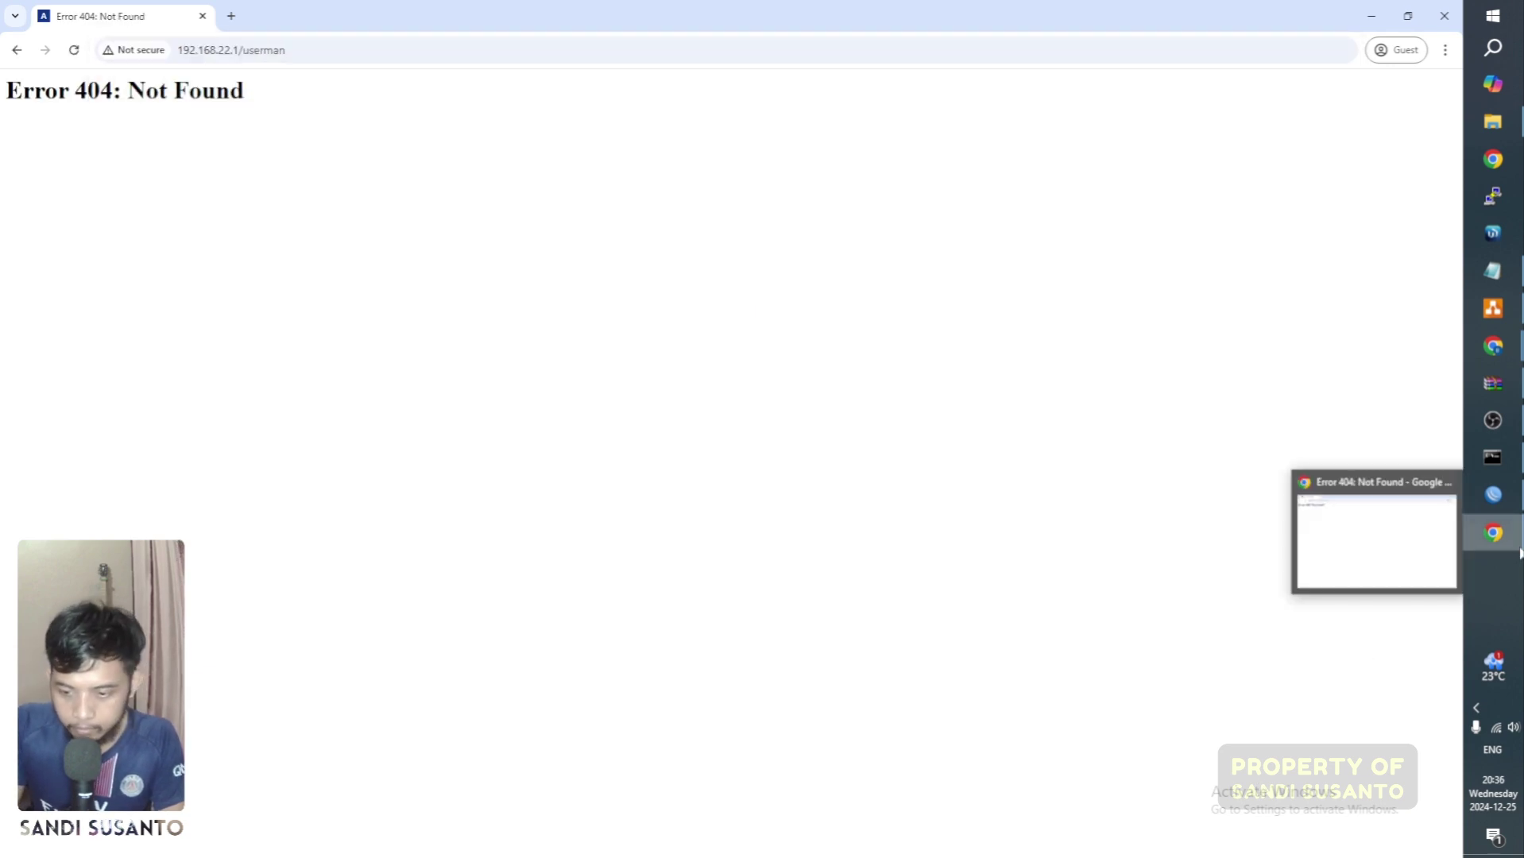
click(1493, 494)
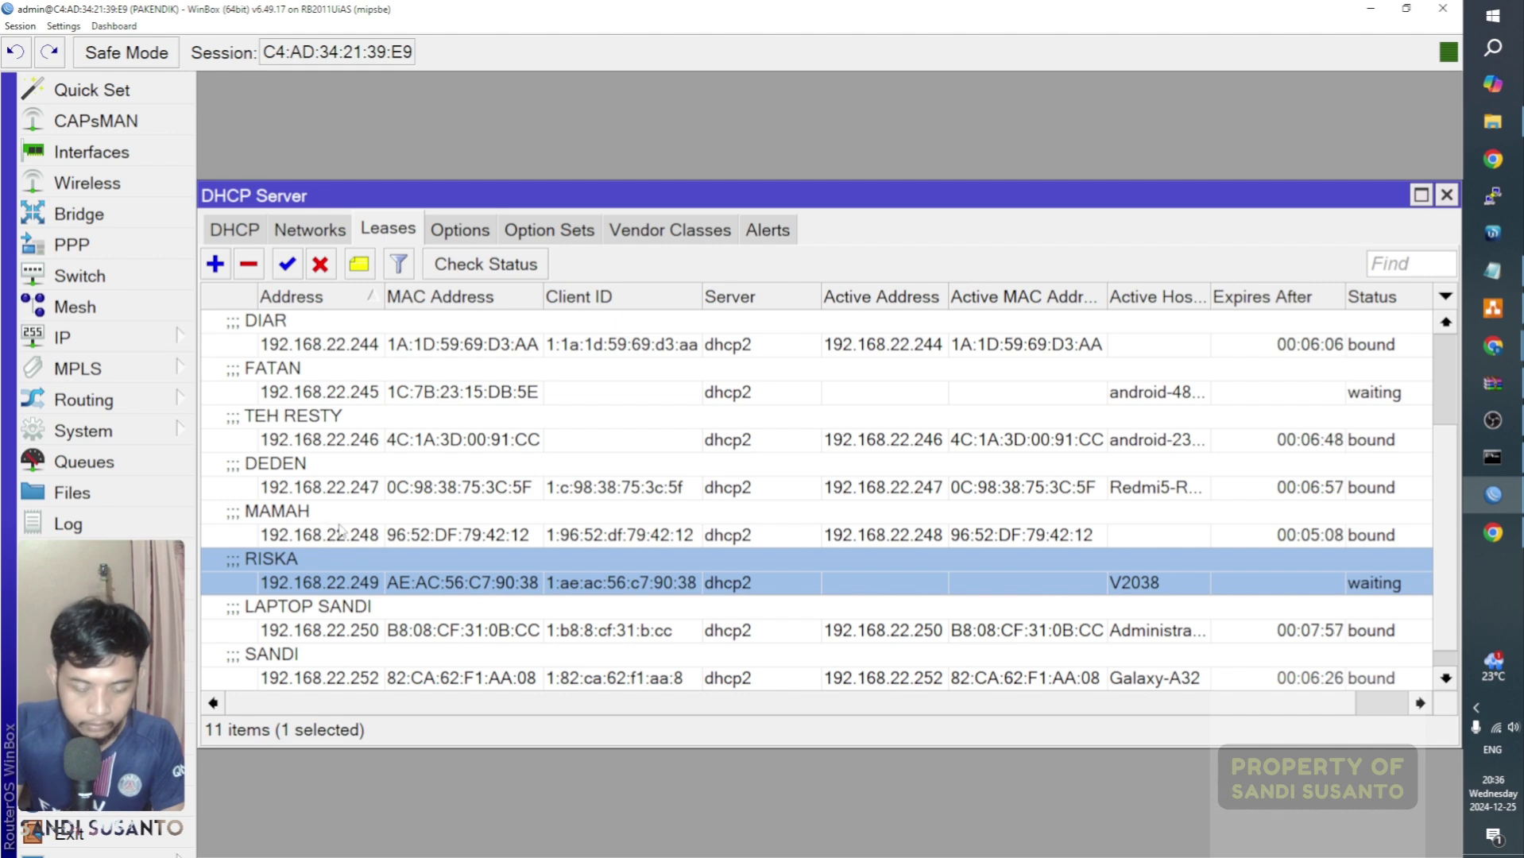
Step: Open IP > Hotspot and list the 11 bypassed MAC entries under IP Bindings
click(79, 336)
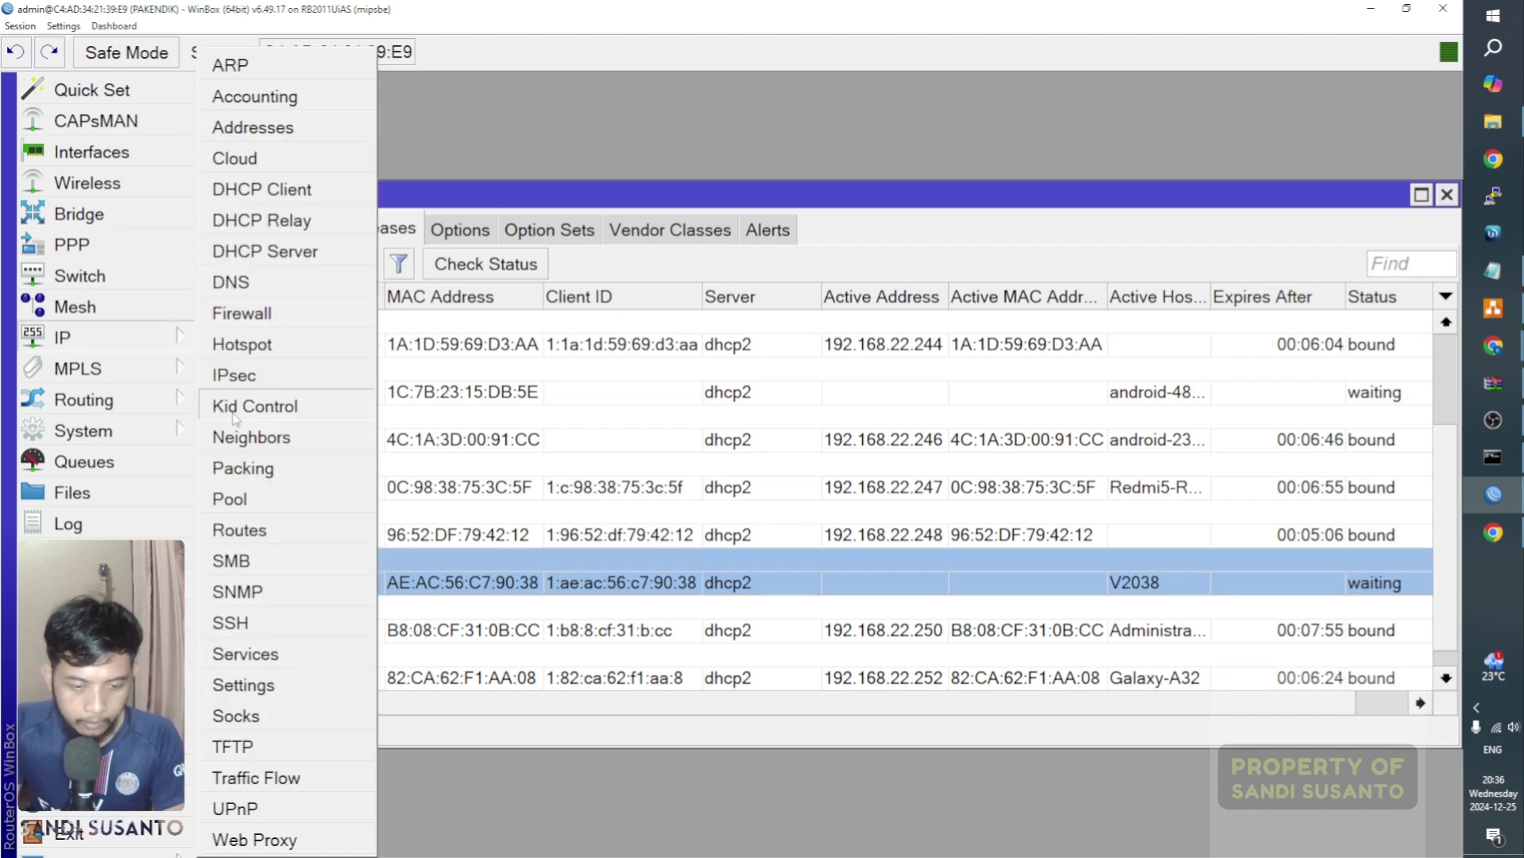
click(263, 355)
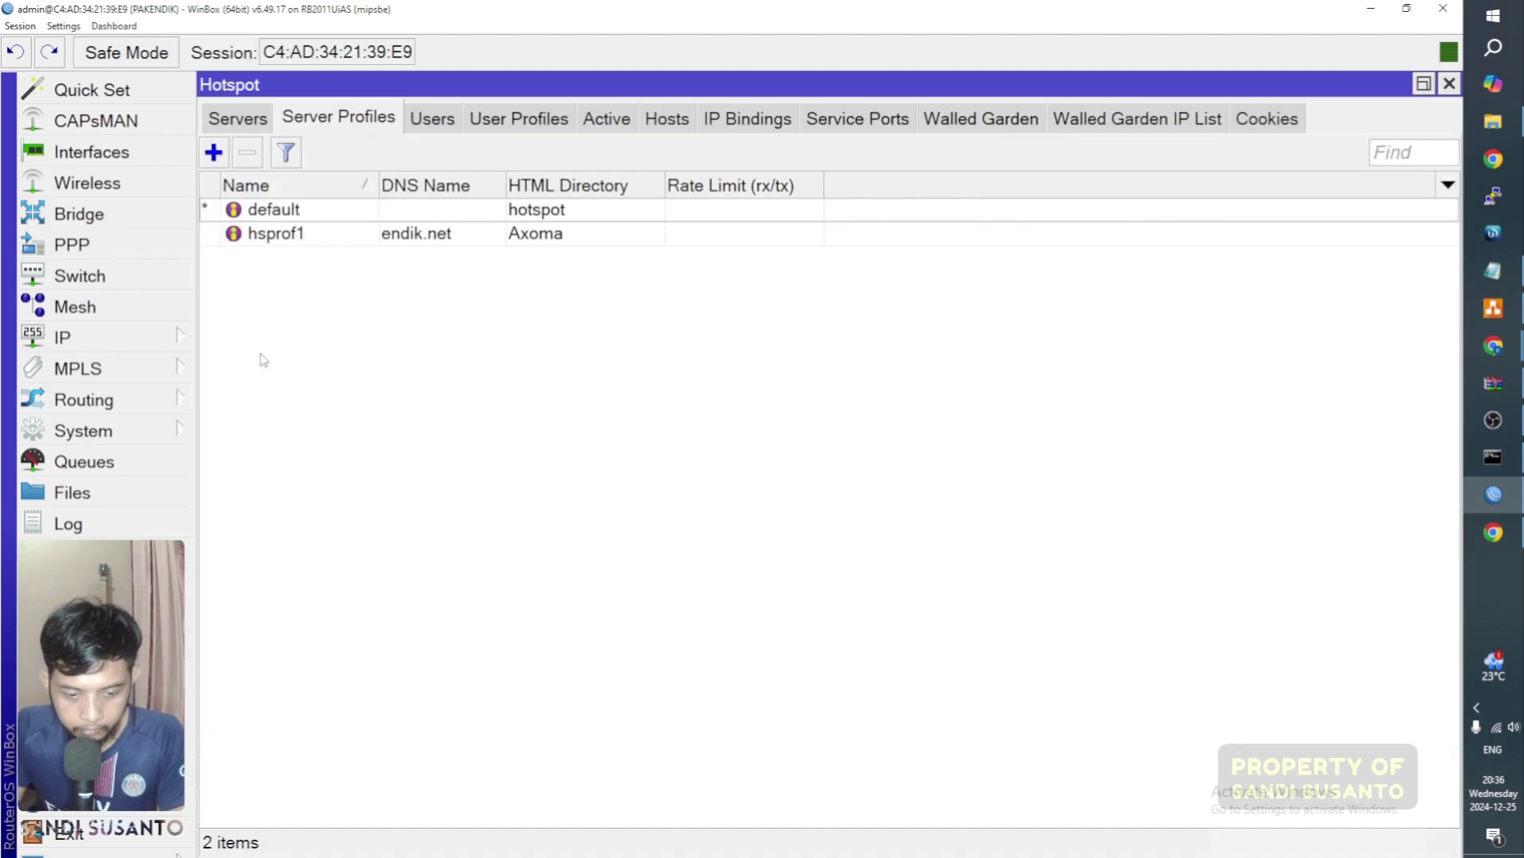
click(752, 129)
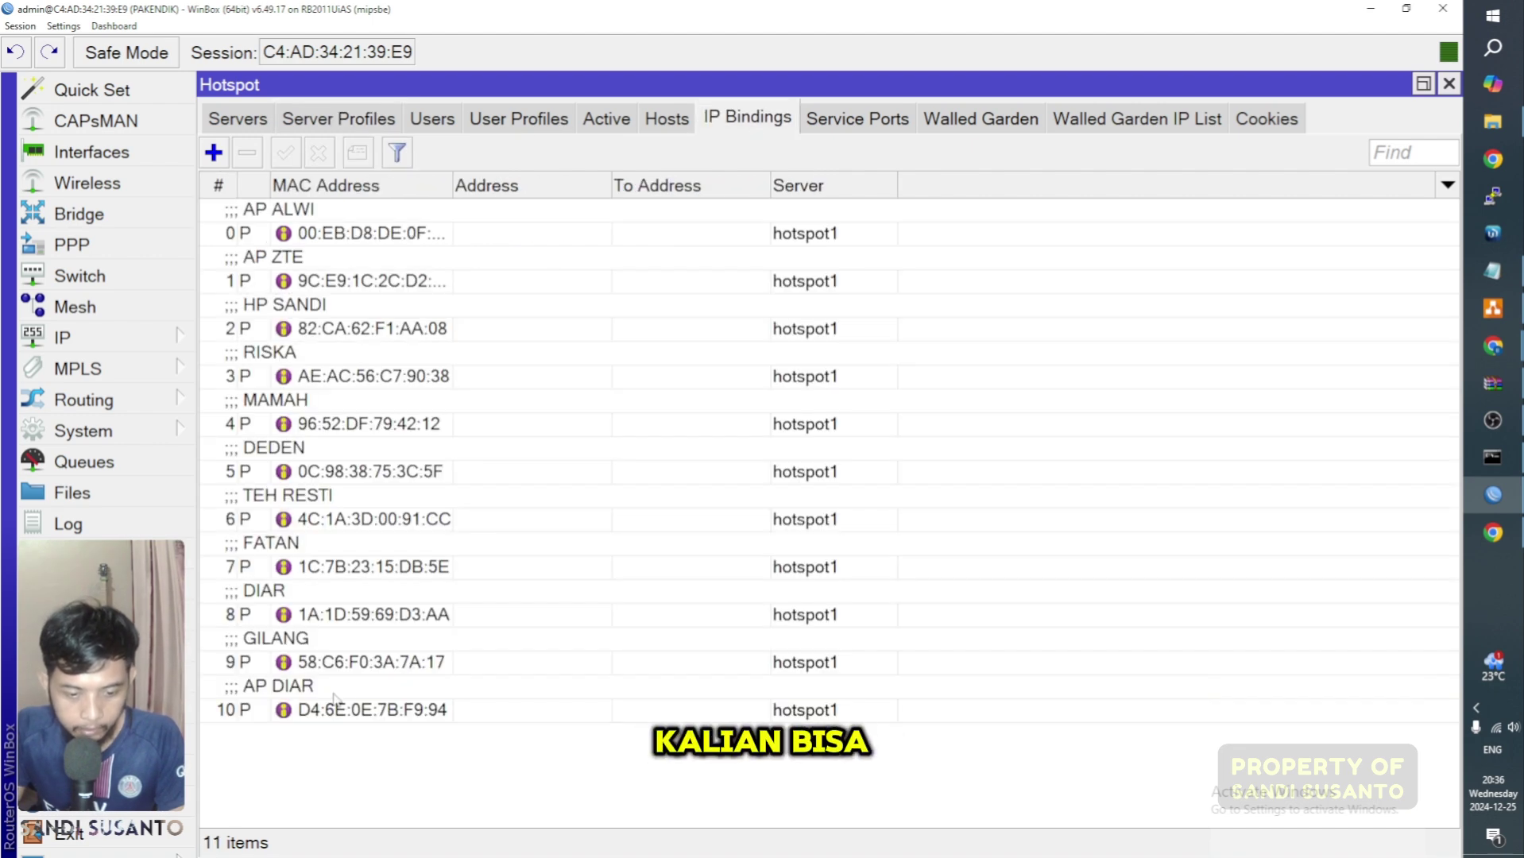
Step: Copy the MAC address of hotspot host 192.168.22.250 from its details, then return to IP Bindings
click(379, 672)
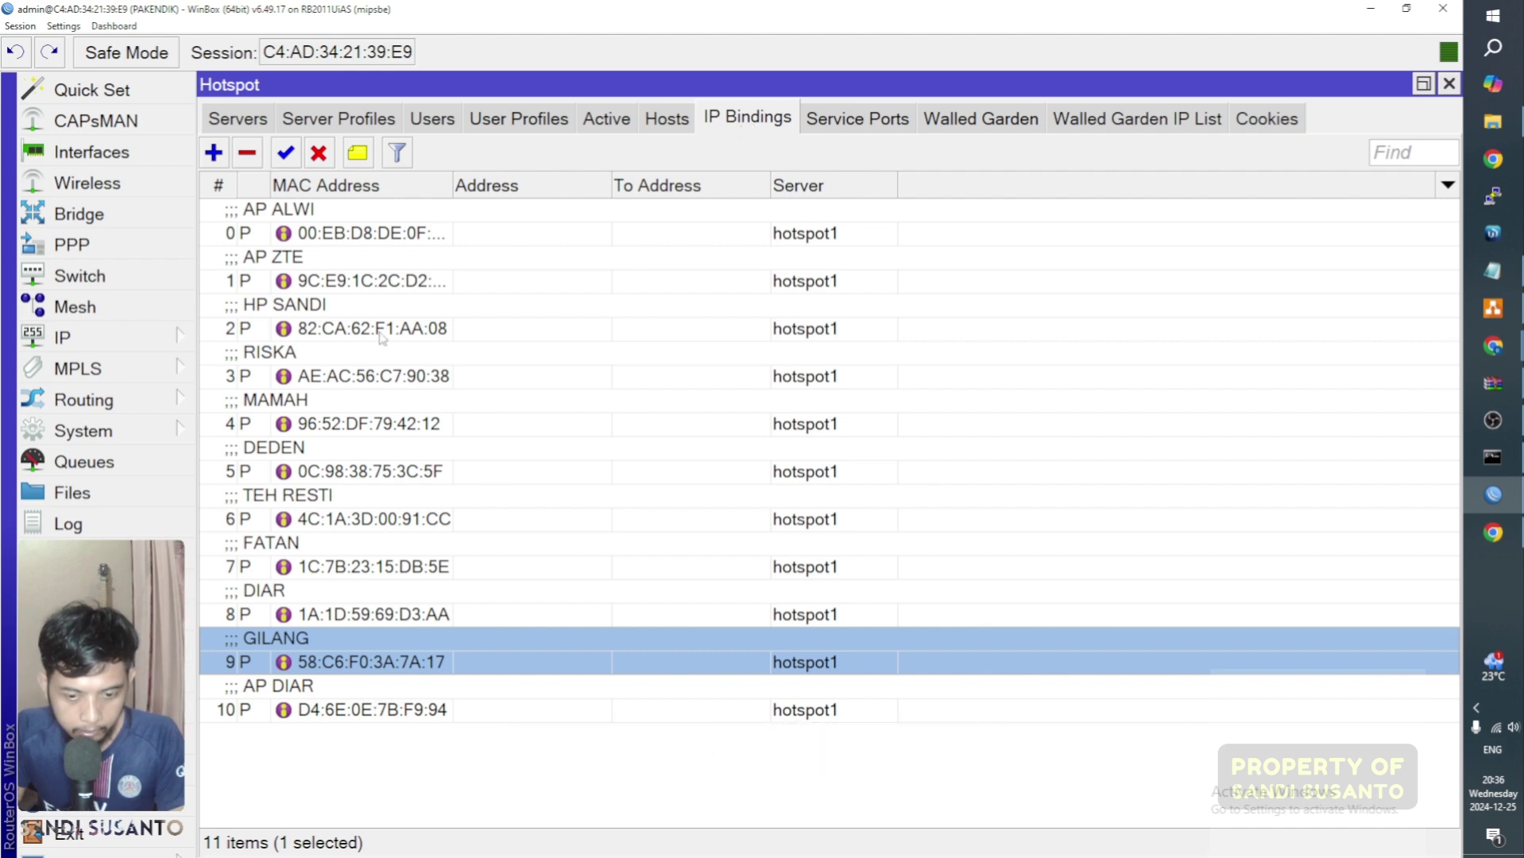
click(869, 120)
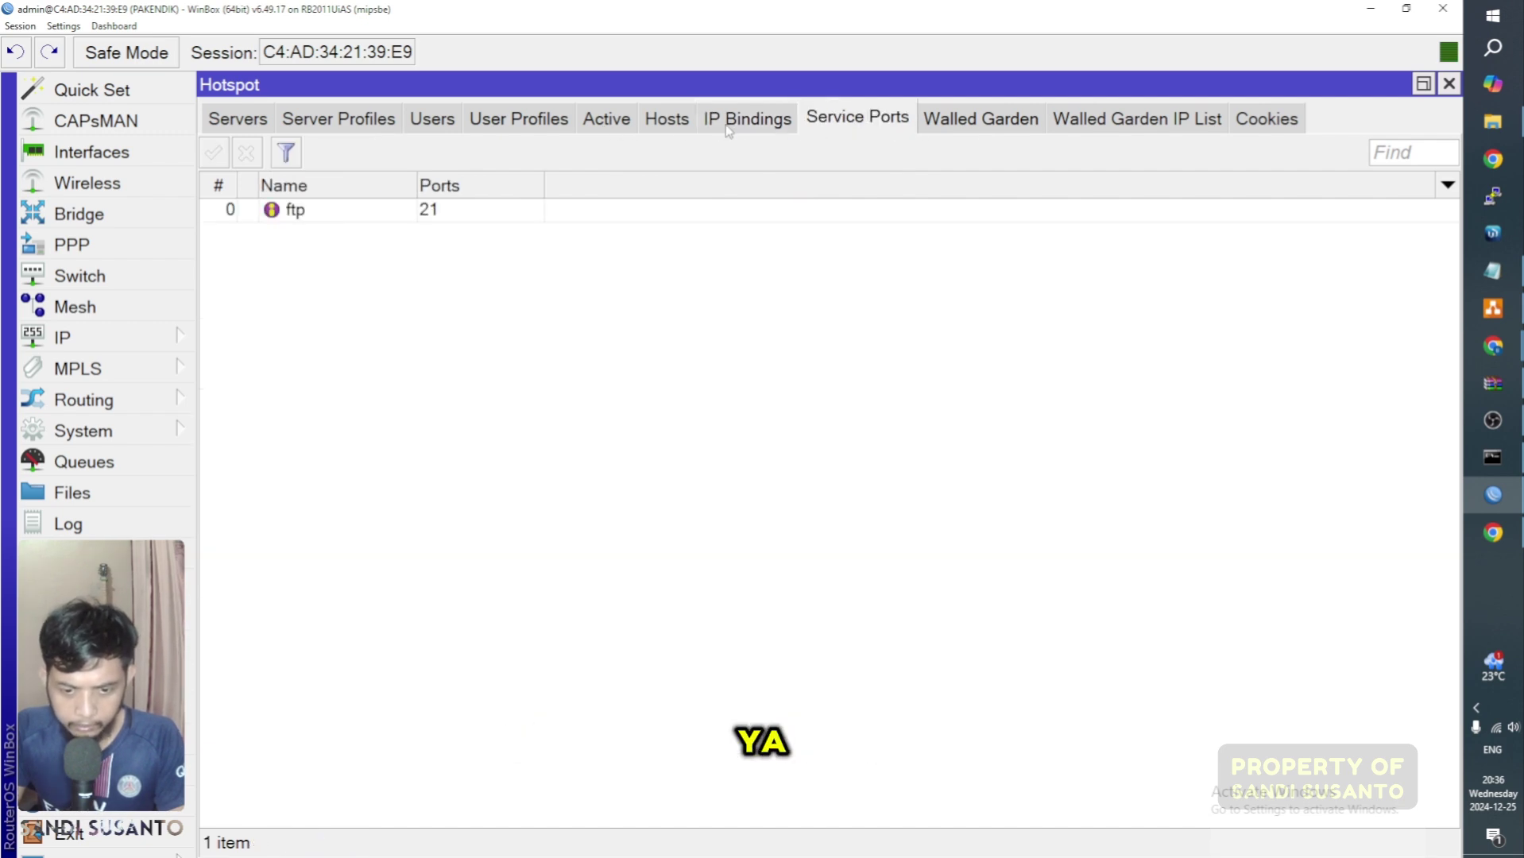
click(682, 124)
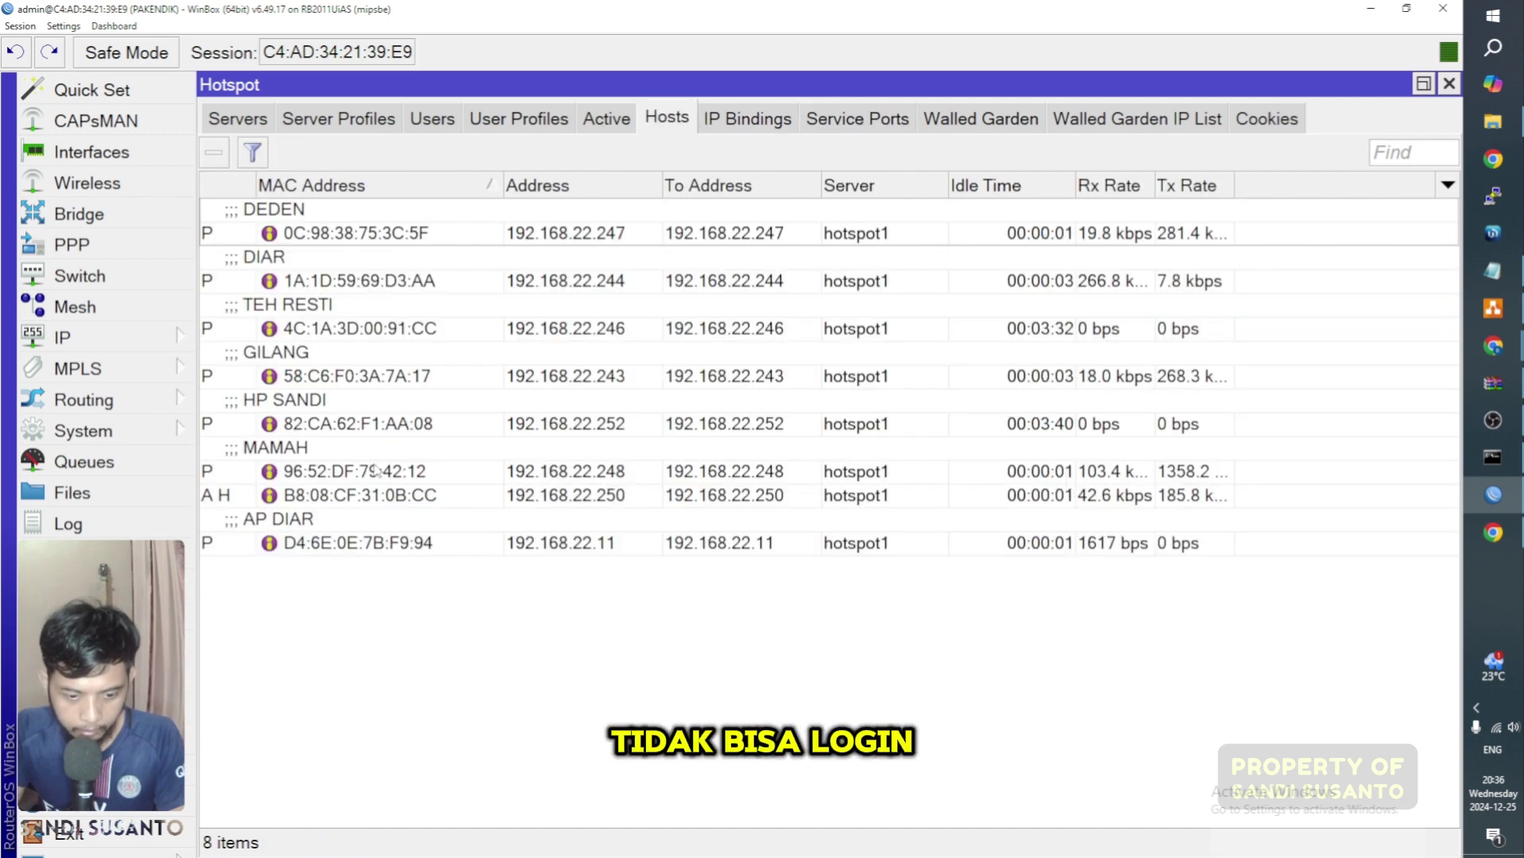
double_click(344, 497)
drag(828, 338, 688, 337)
right_click(690, 337)
click(751, 343)
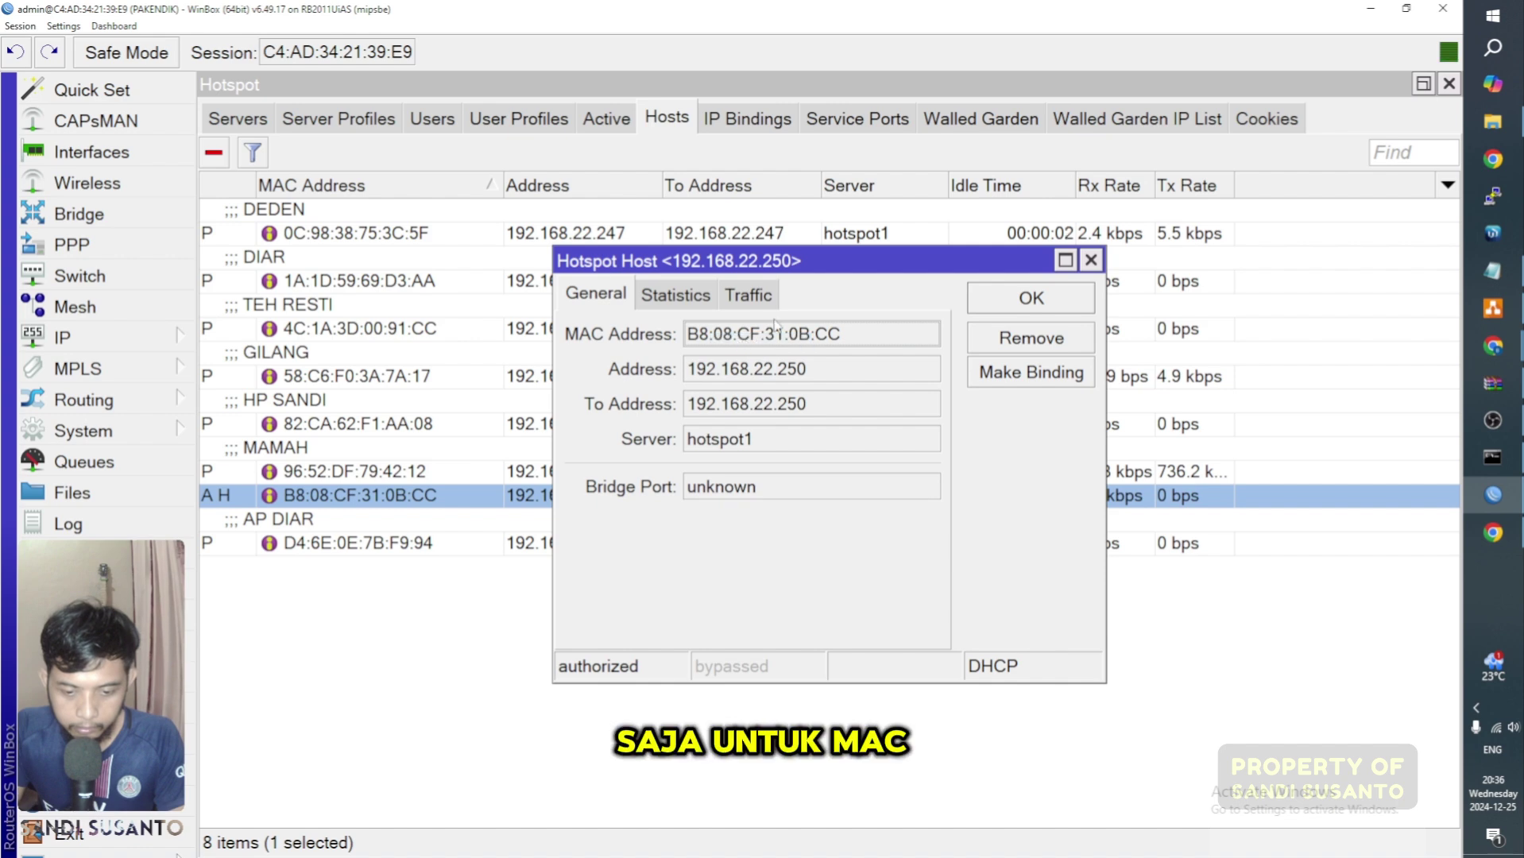
click(1091, 259)
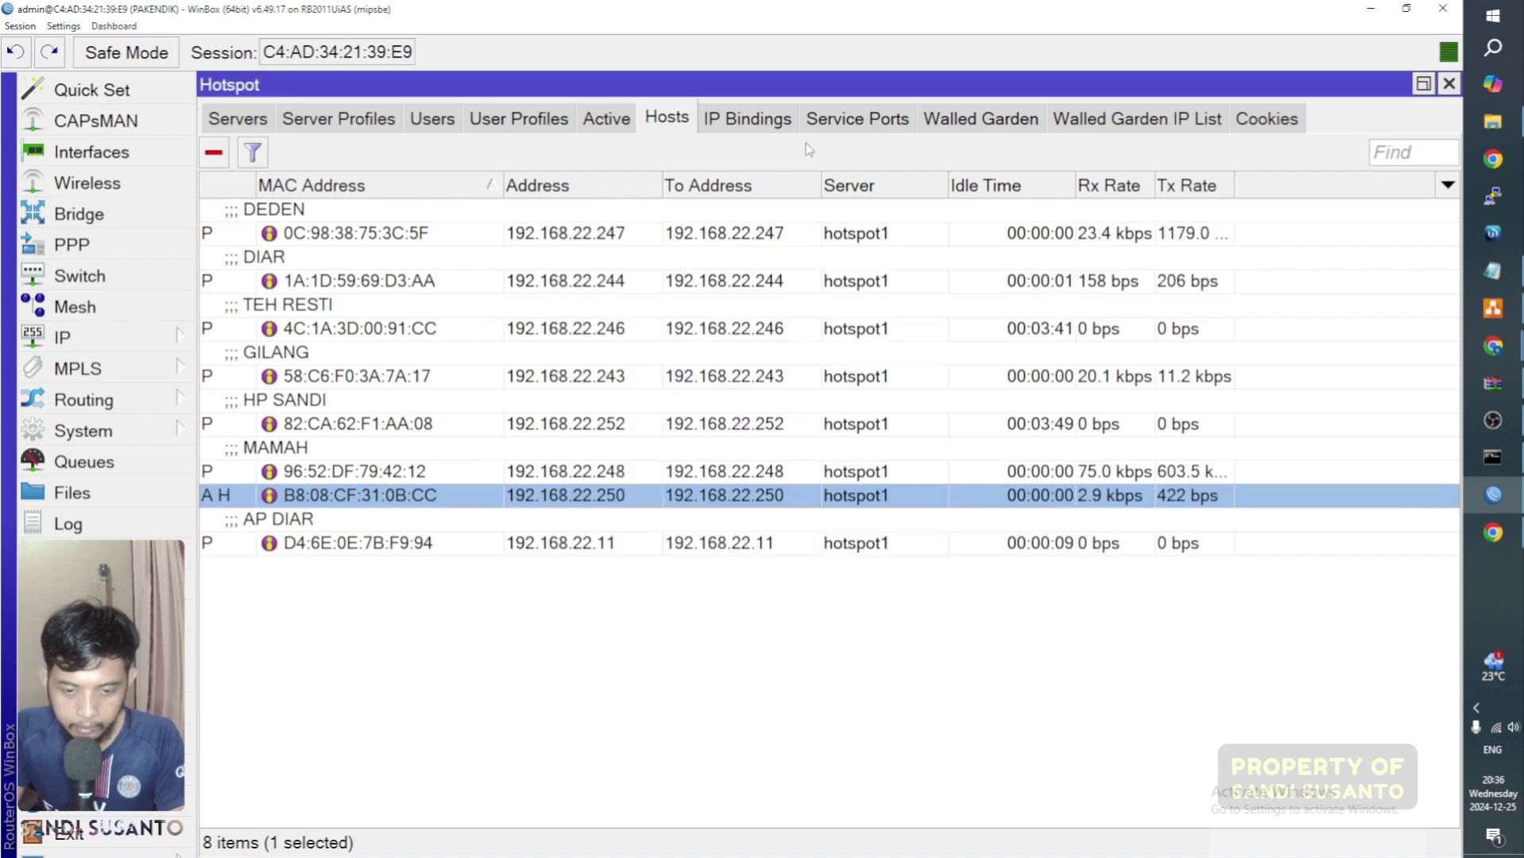
click(746, 119)
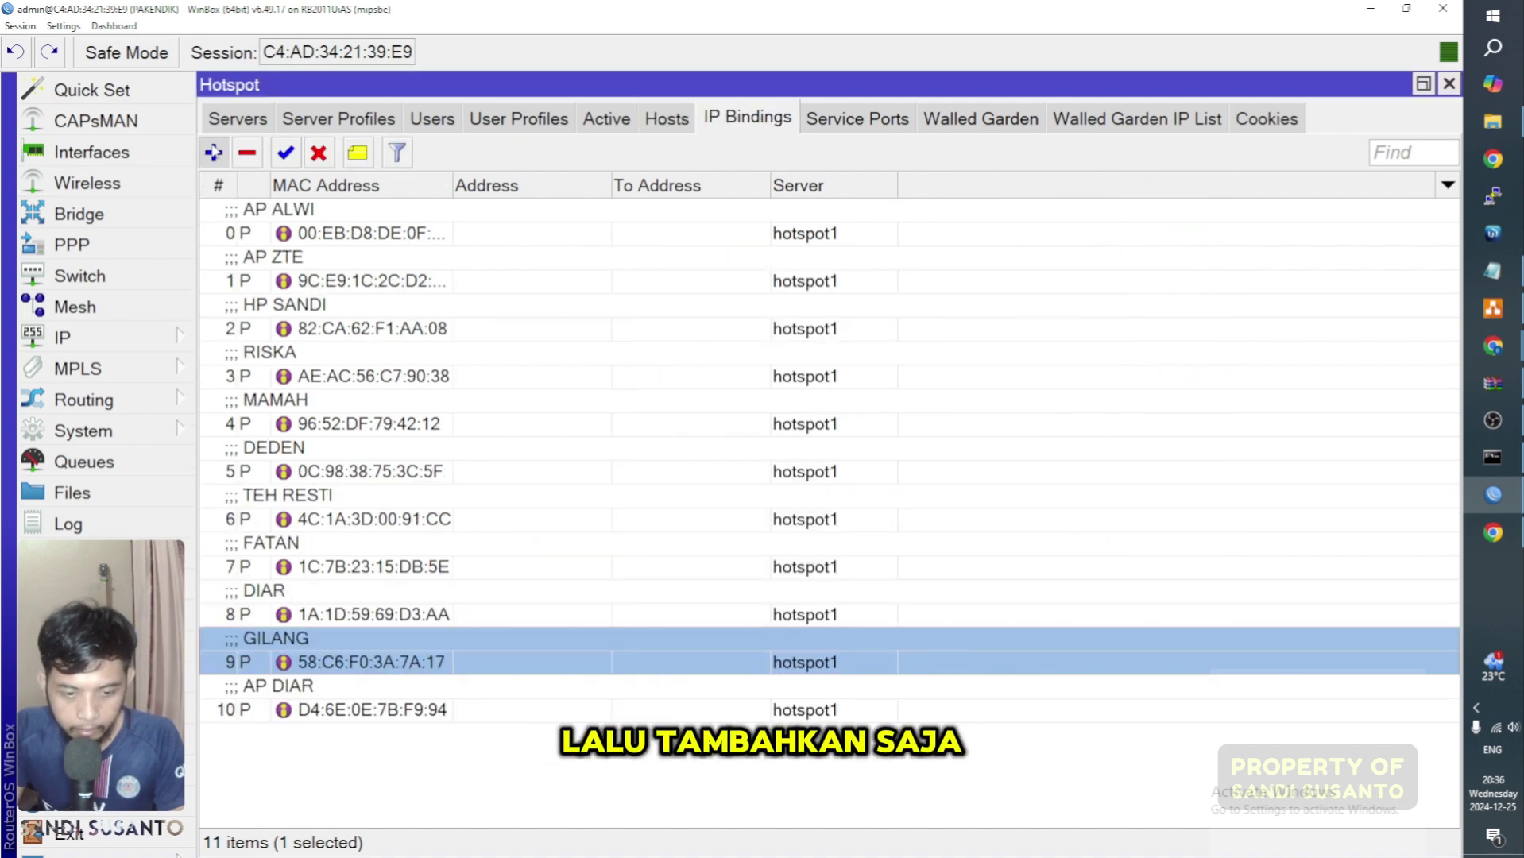
Step: Add a bypassed IP binding for MAC B8:08:CF:31:0B:CC, leaving the server as all
click(213, 153)
key(ctrl+v)
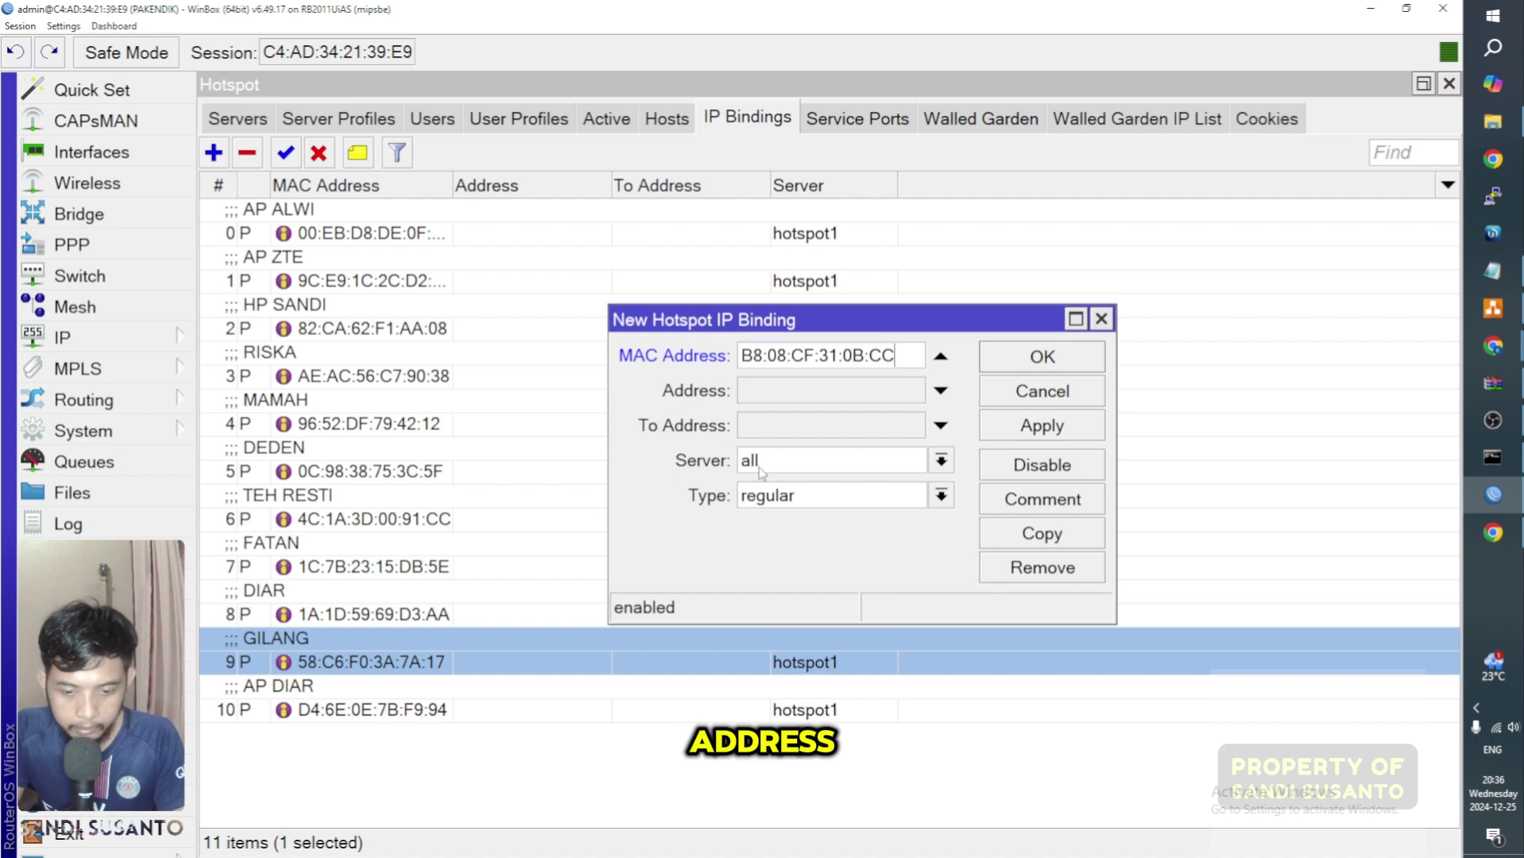
click(802, 465)
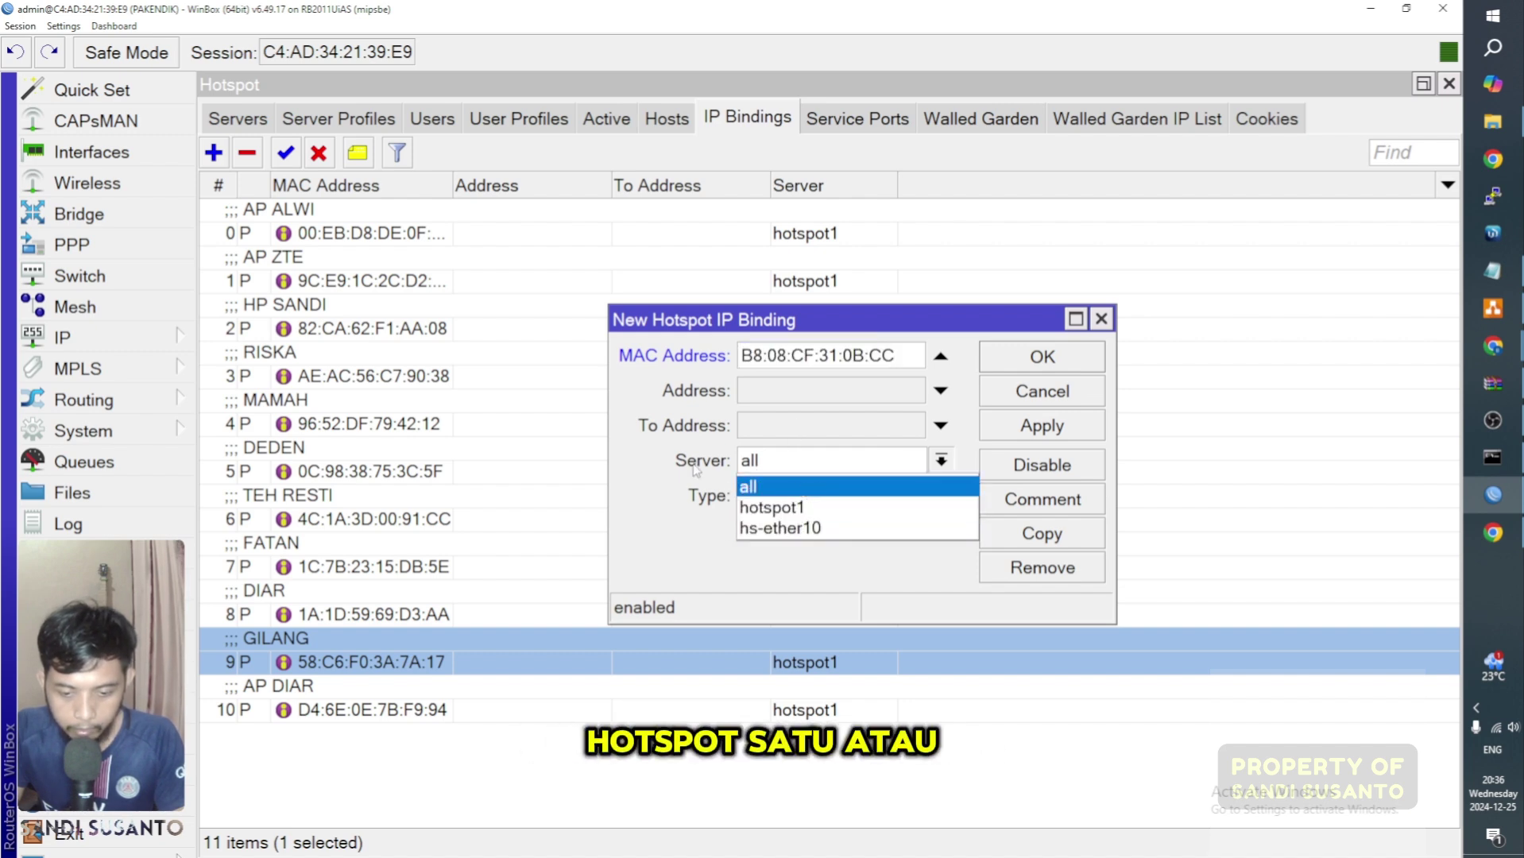
click(803, 486)
click(804, 497)
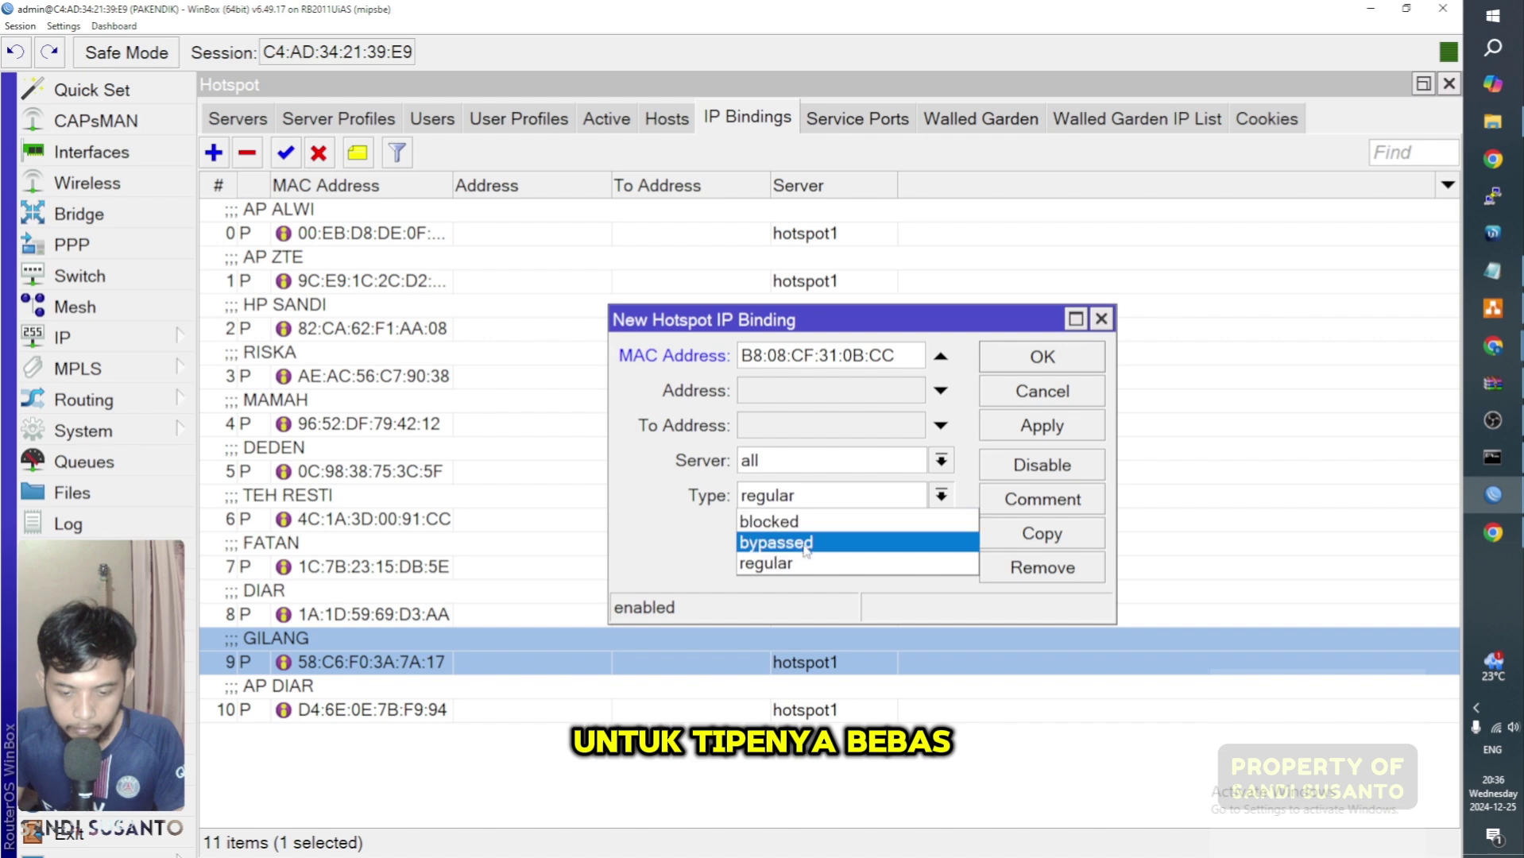
click(807, 543)
click(1041, 357)
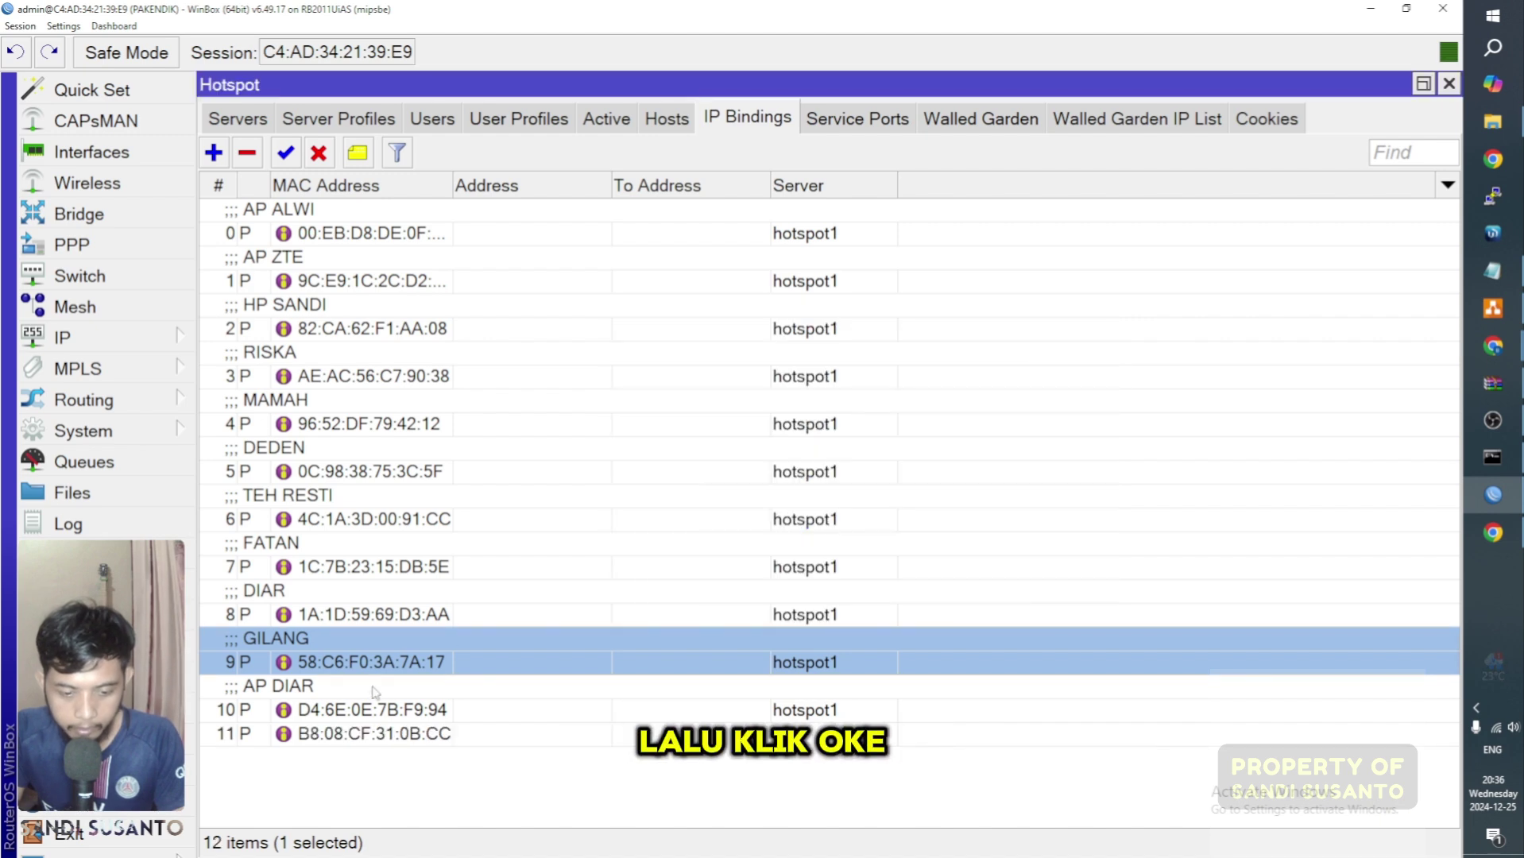
Step: Comment the new B8:08:CF:31:0B:CC binding with a laptop label
click(363, 735)
right_click(363, 739)
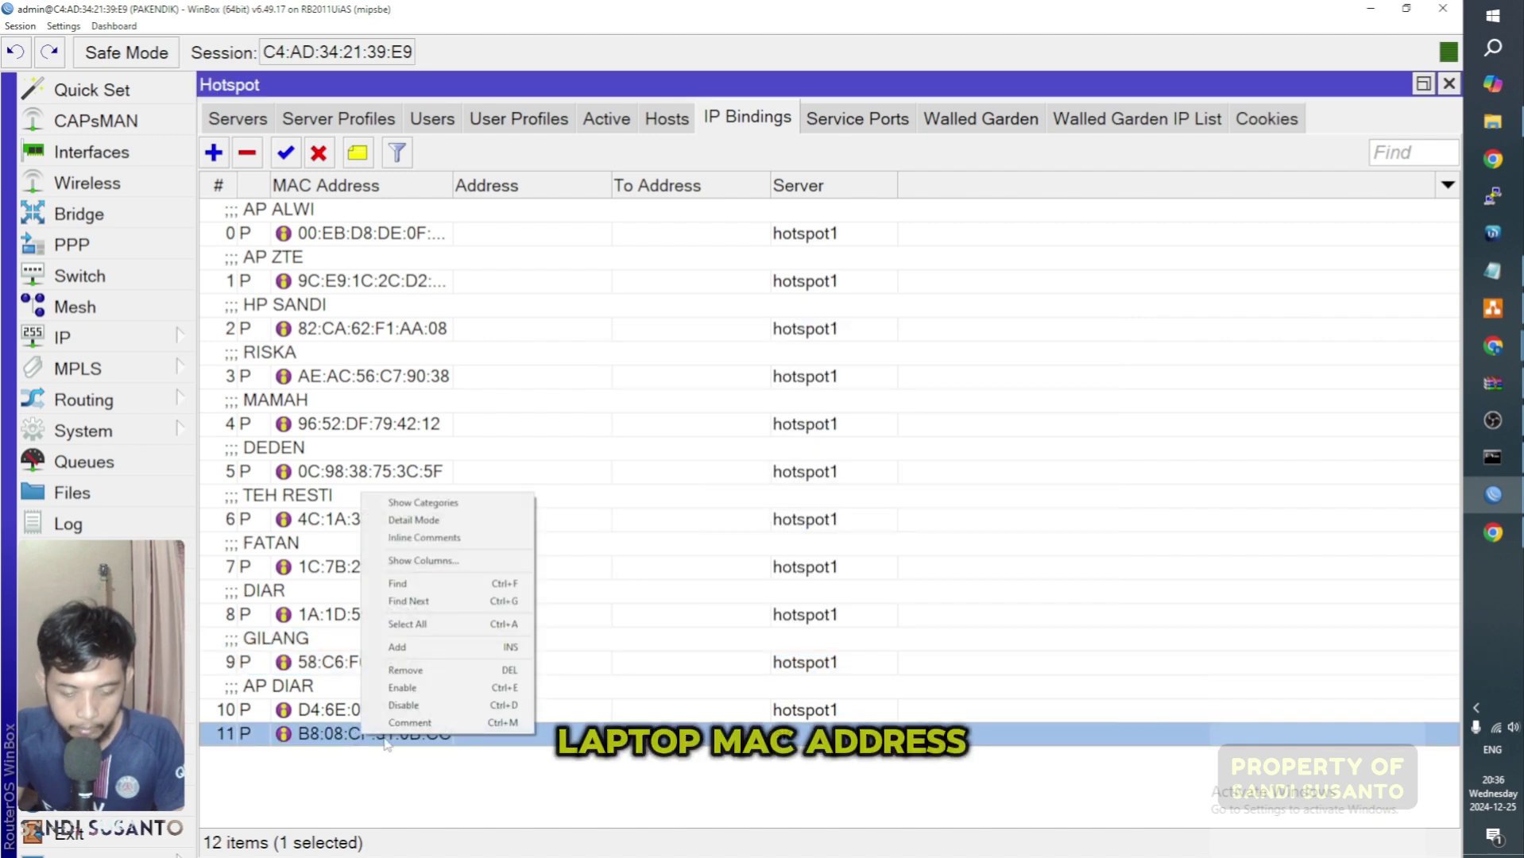
click(411, 725)
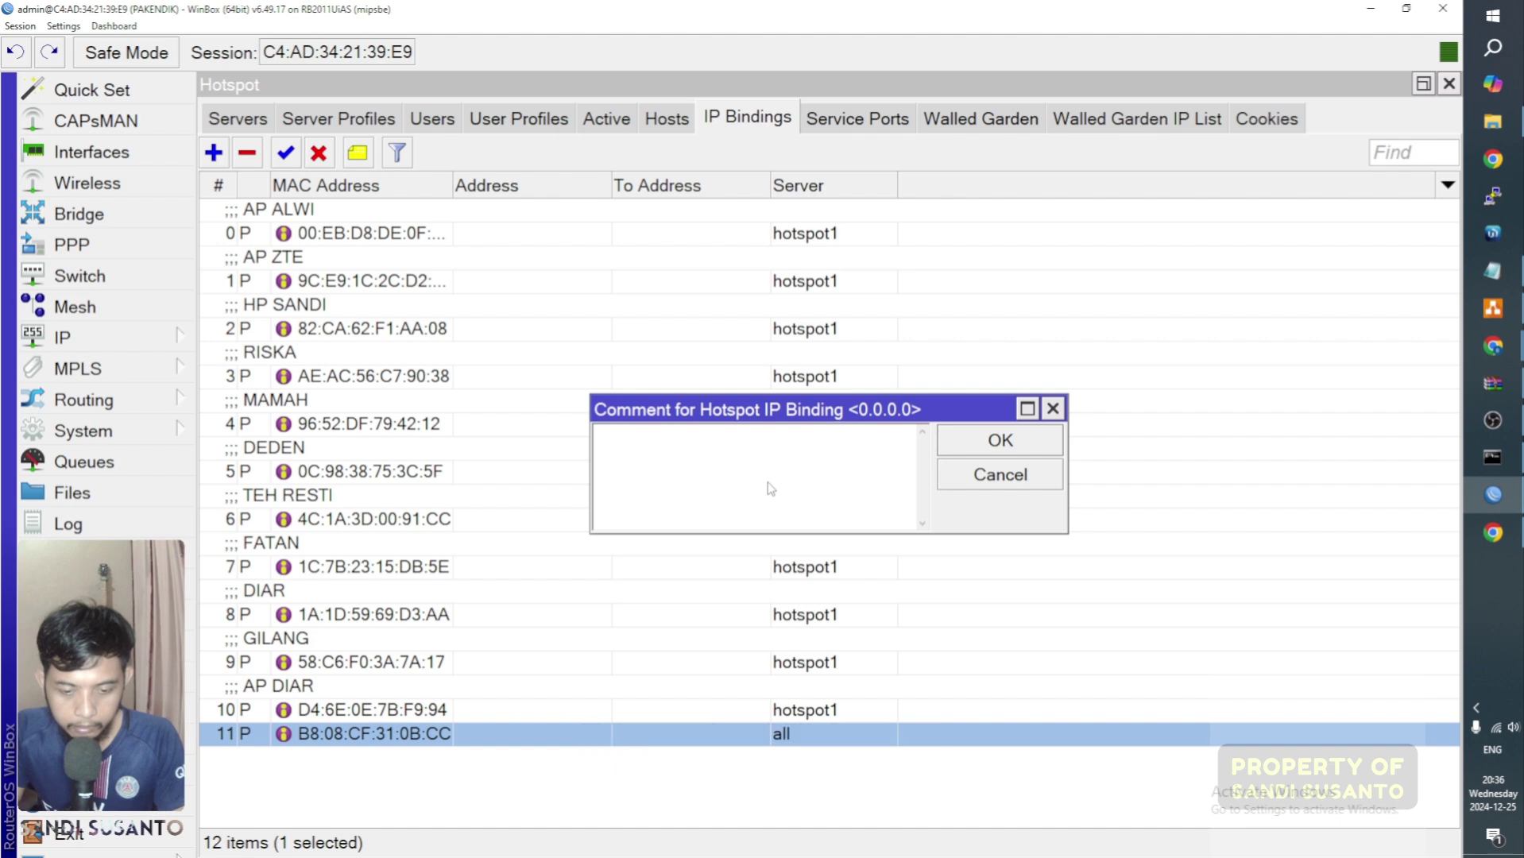
text(la)
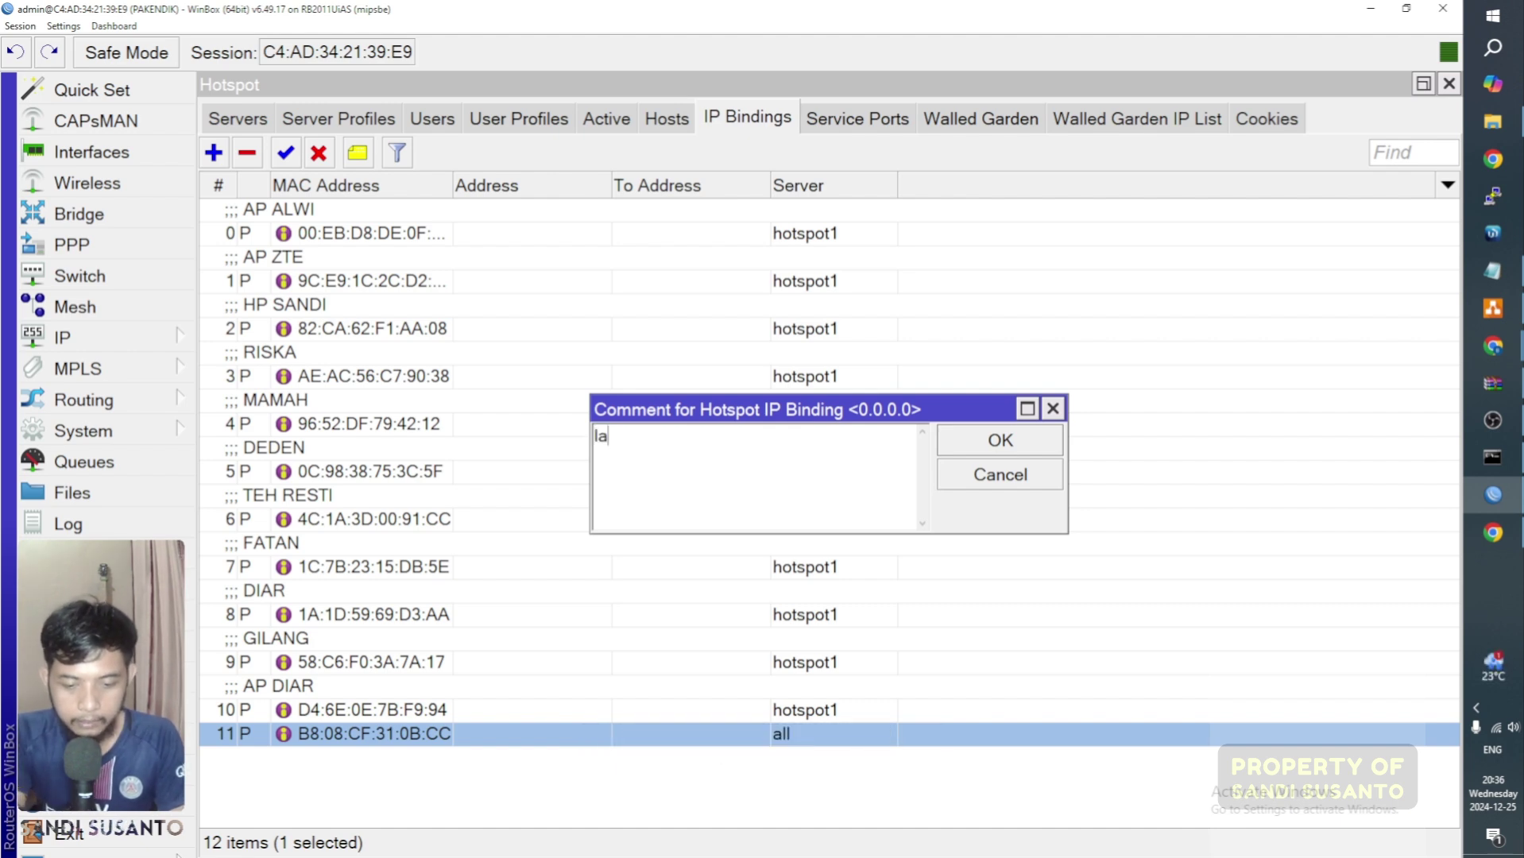
text(ptop)
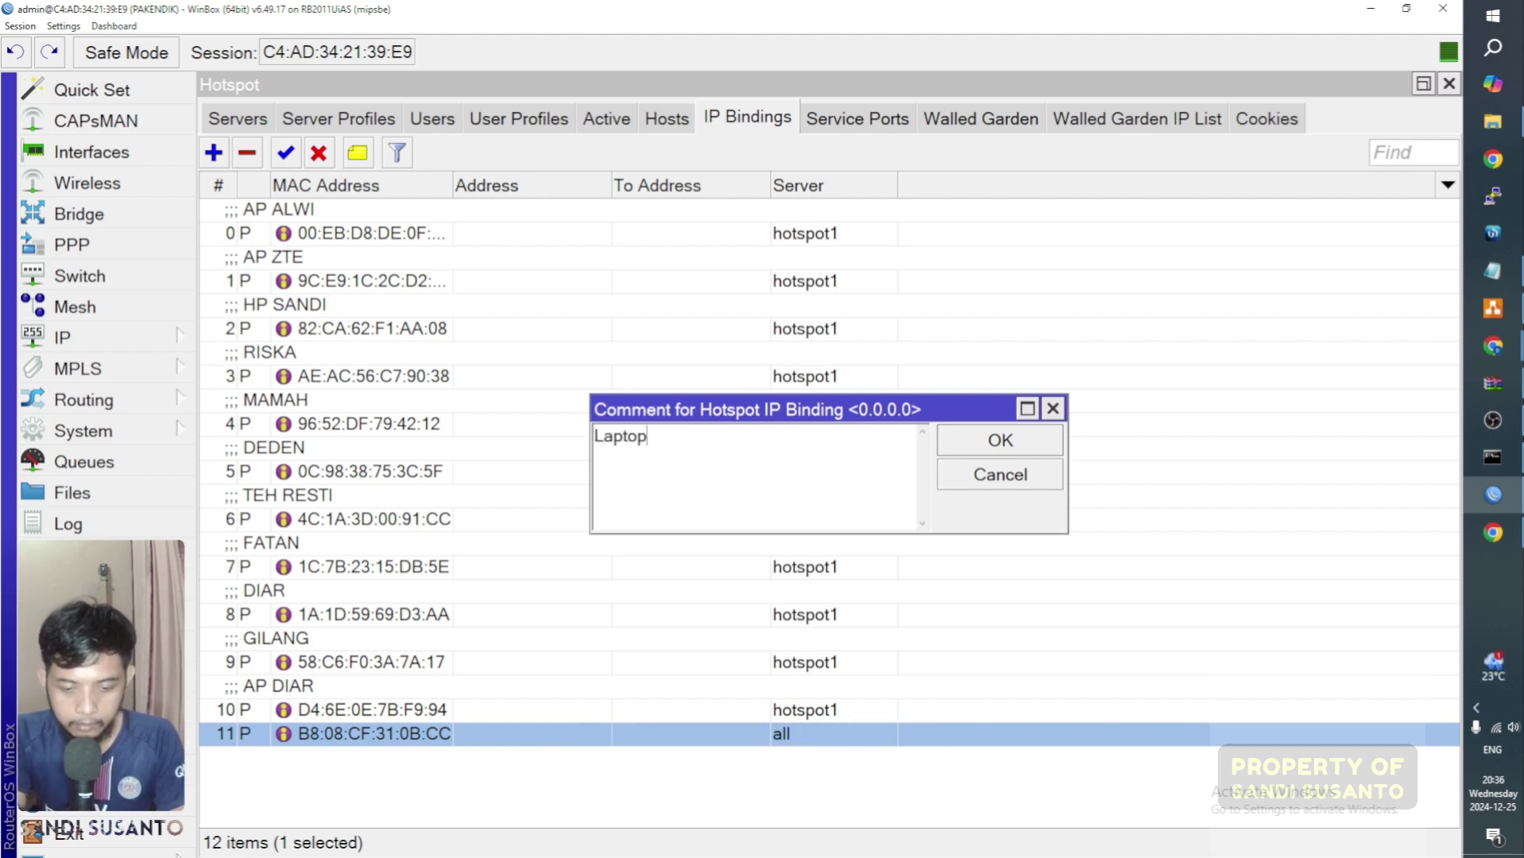
text(S)
key(BackSpace)
text(Sandi)
key(Return)
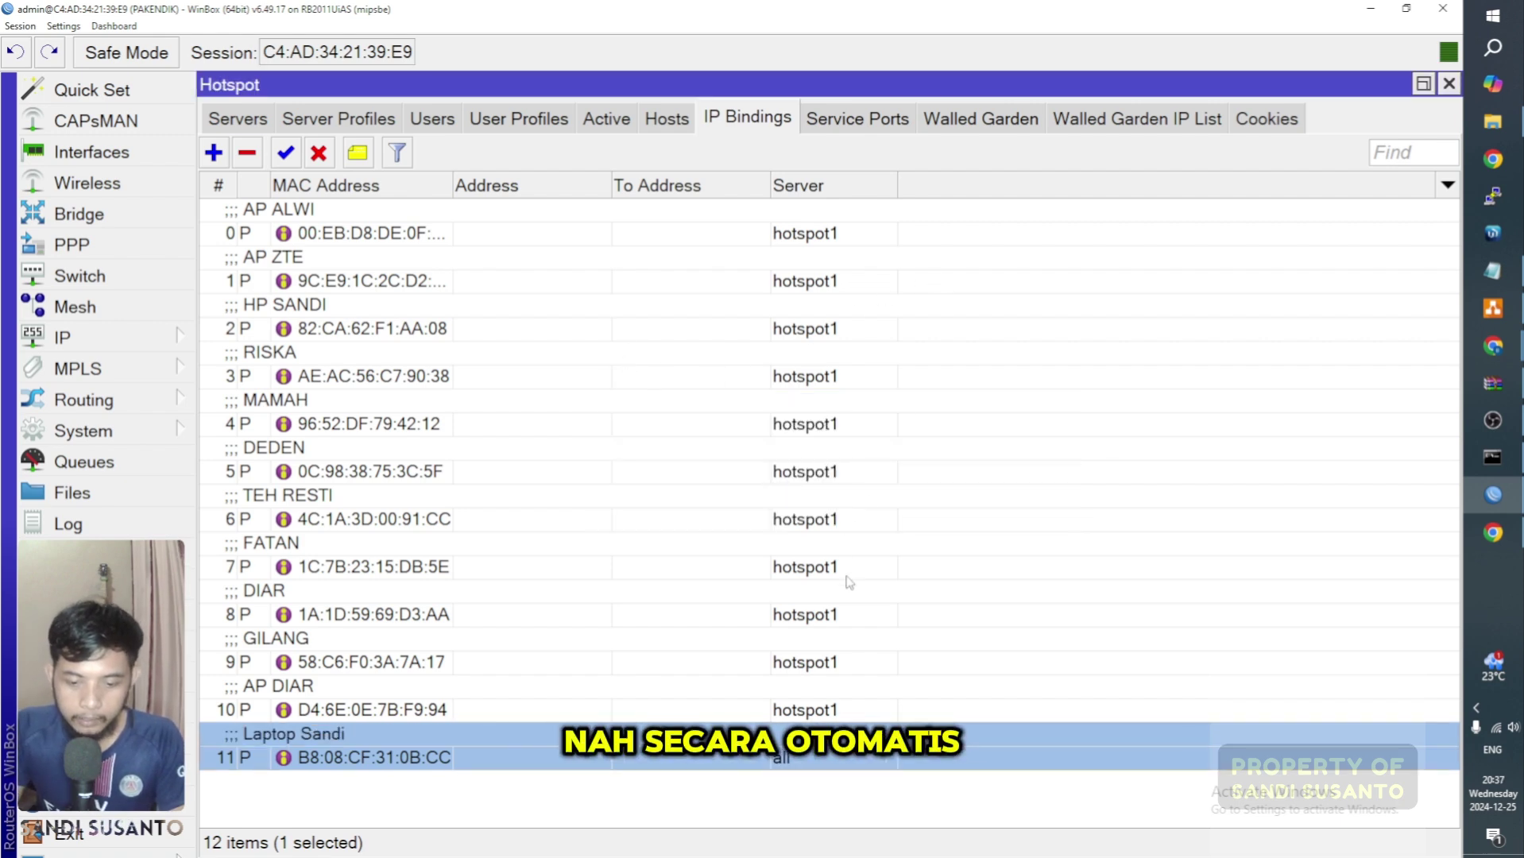
Step: Restrict the new binding's server to hotspot1
double_click(832, 757)
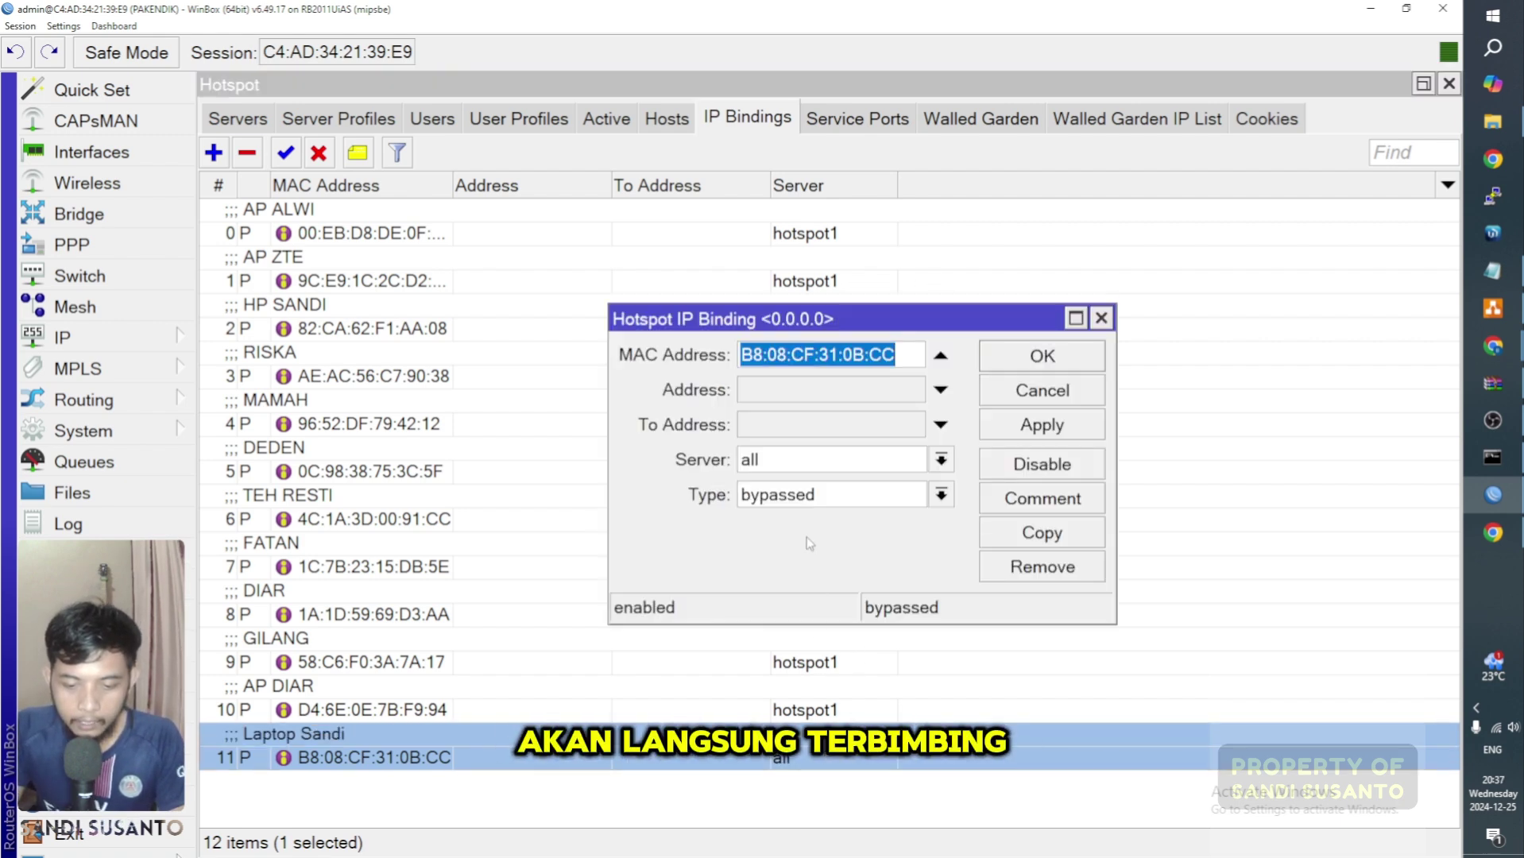
click(835, 469)
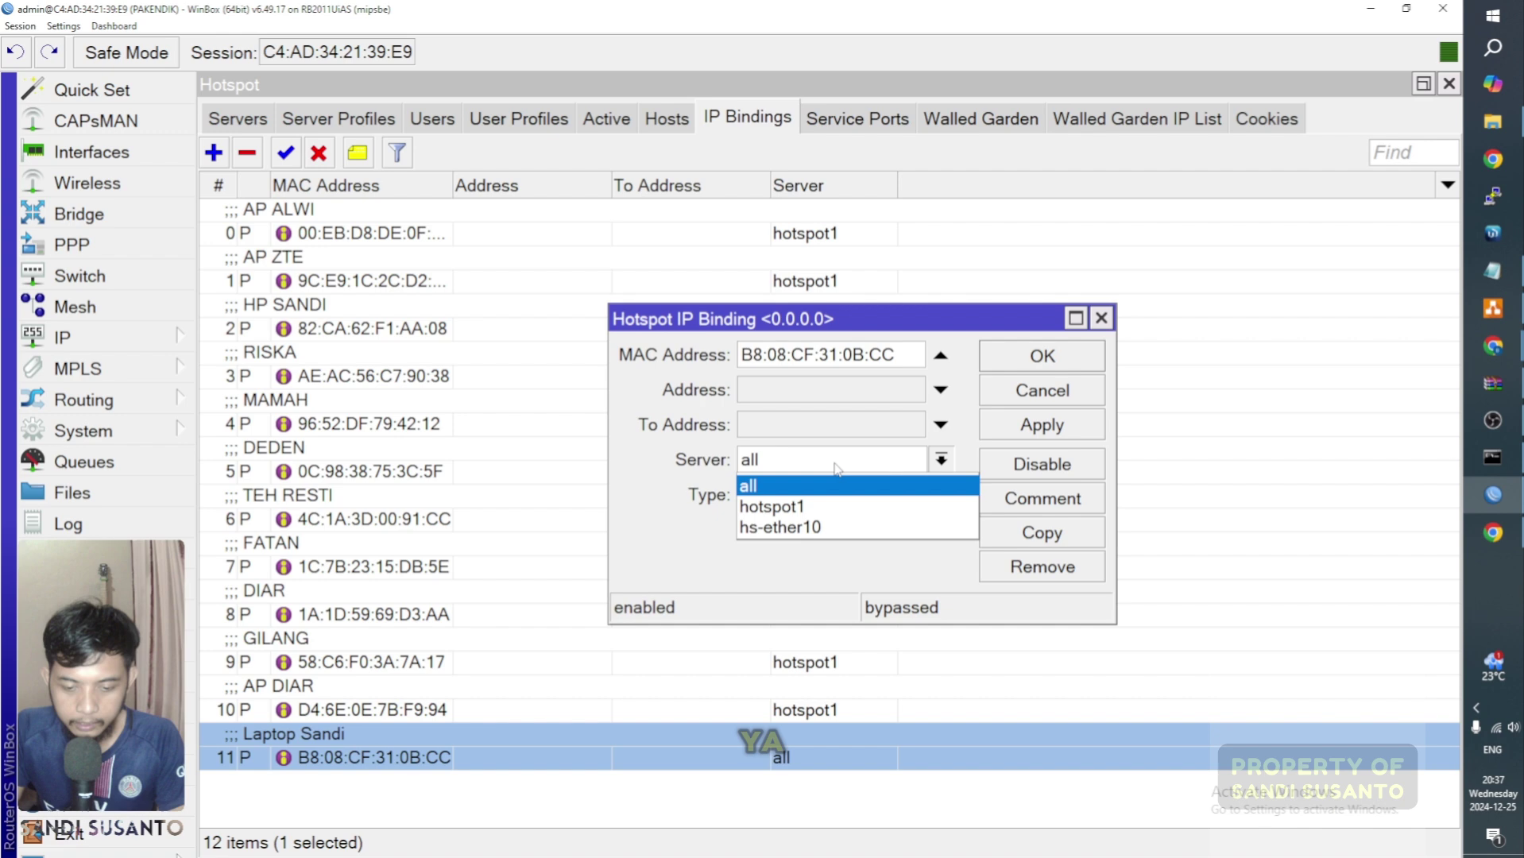
click(835, 508)
click(1045, 367)
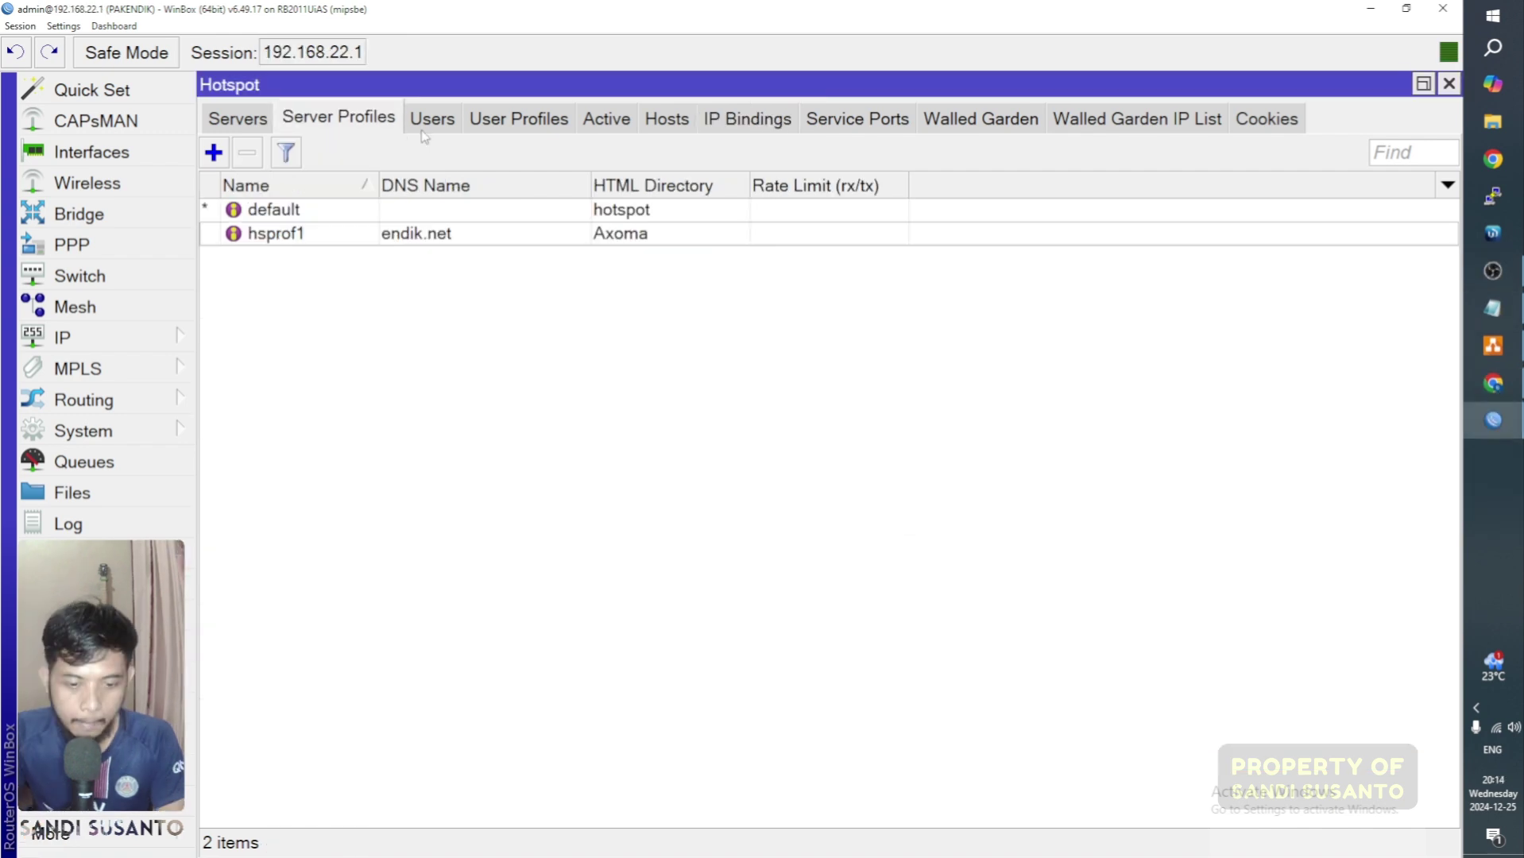
click(426, 125)
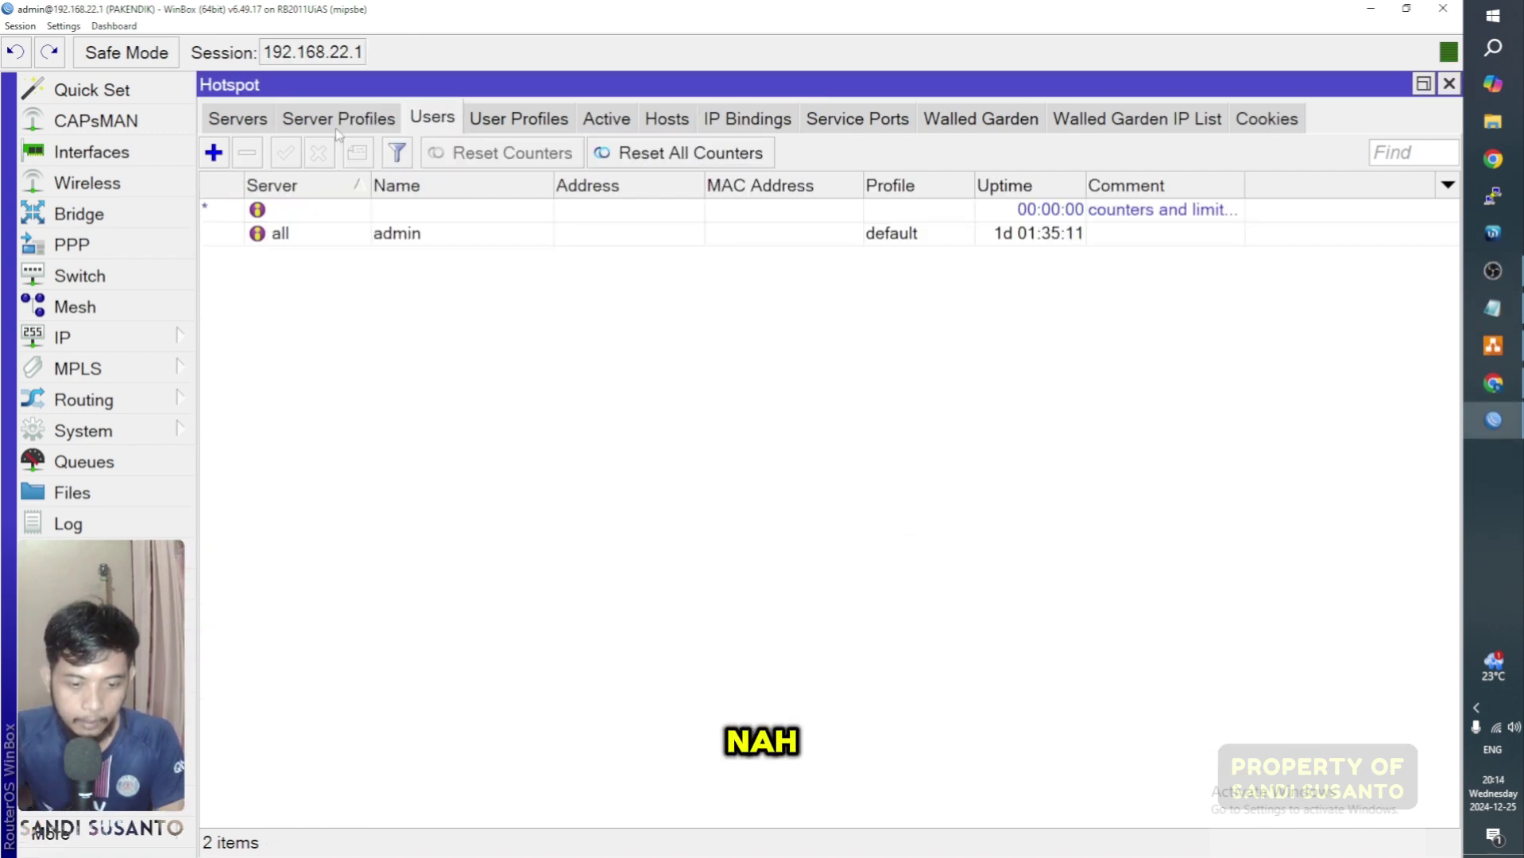
Step: Add hotspot user user1 with the default profile, then close the Hotspot window
click(214, 154)
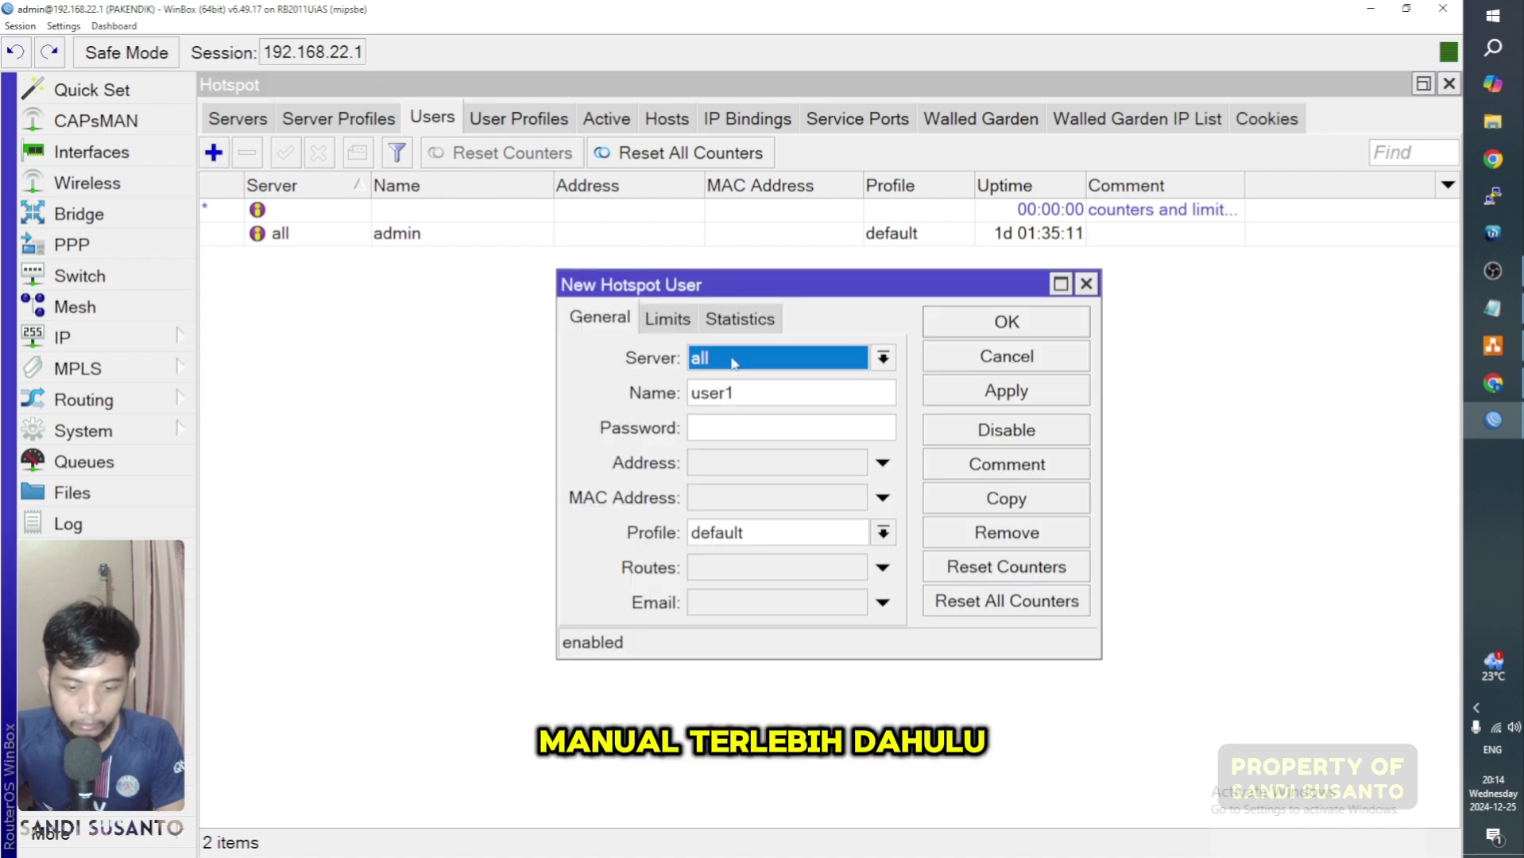
click(771, 394)
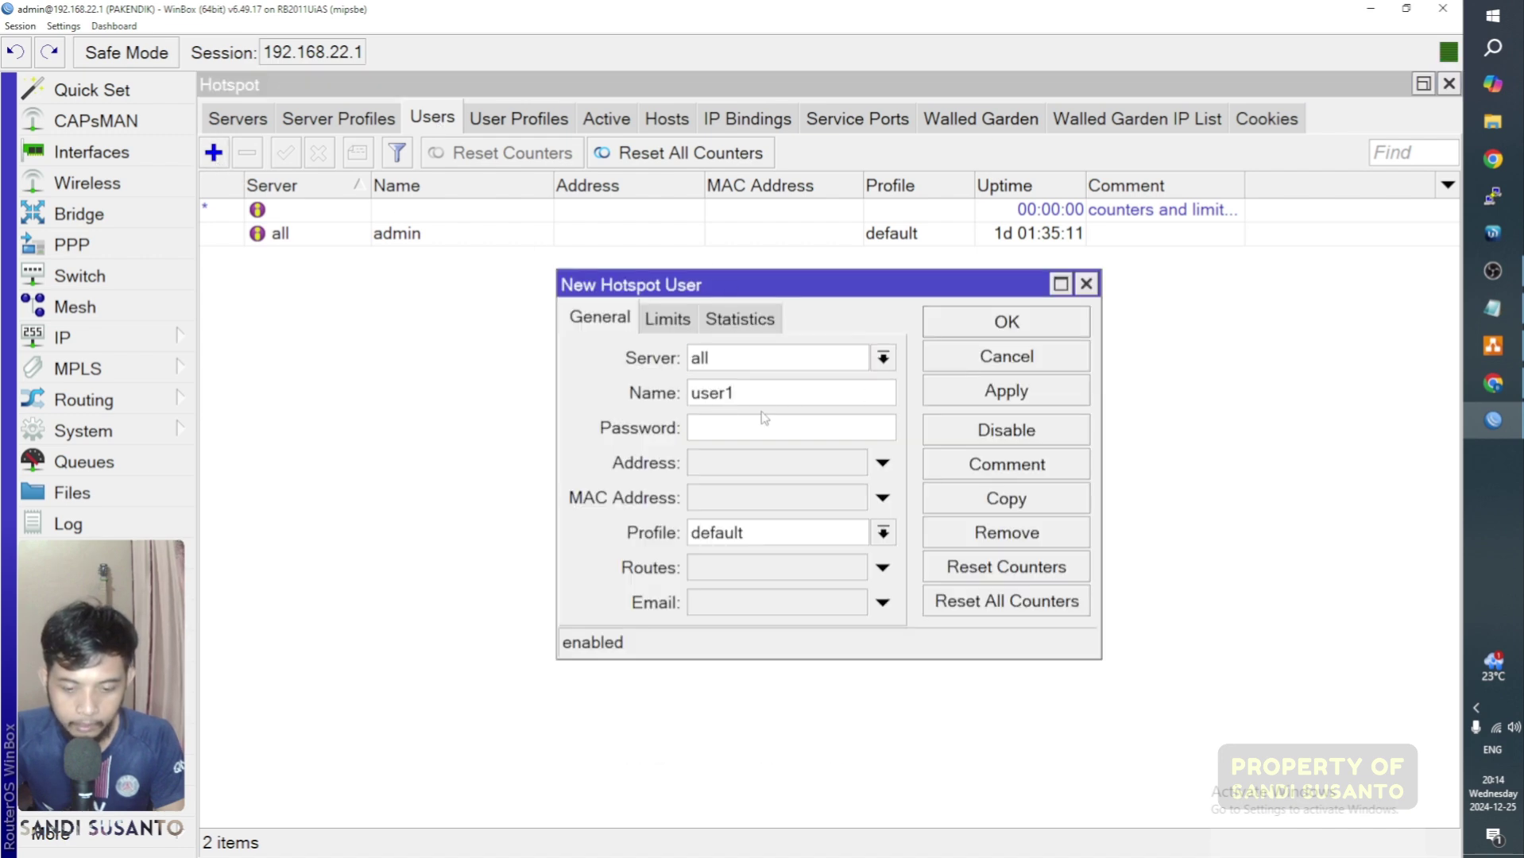
drag(739, 398, 699, 395)
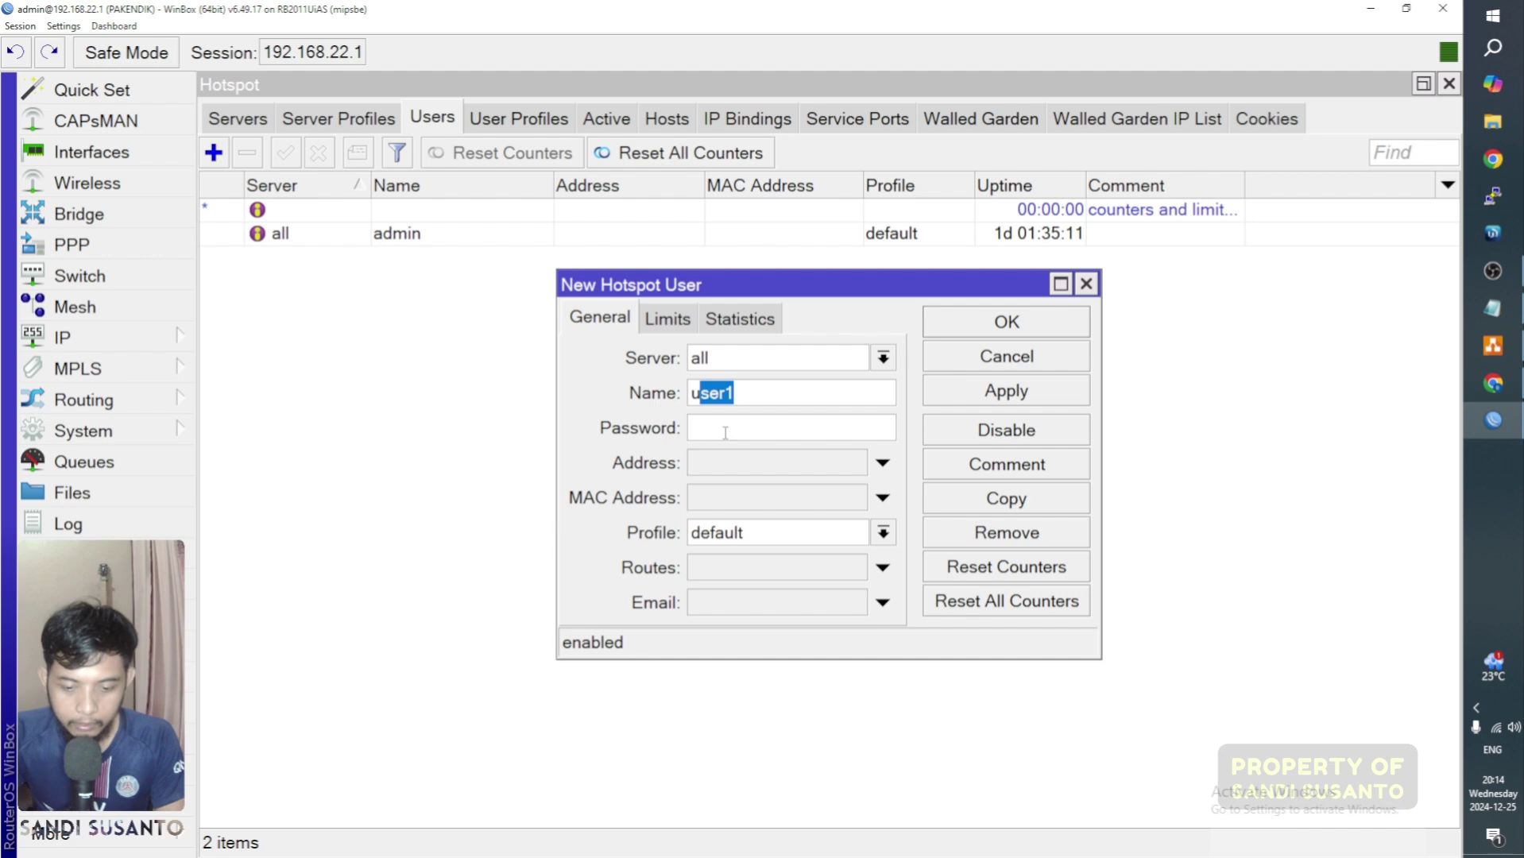
click(995, 331)
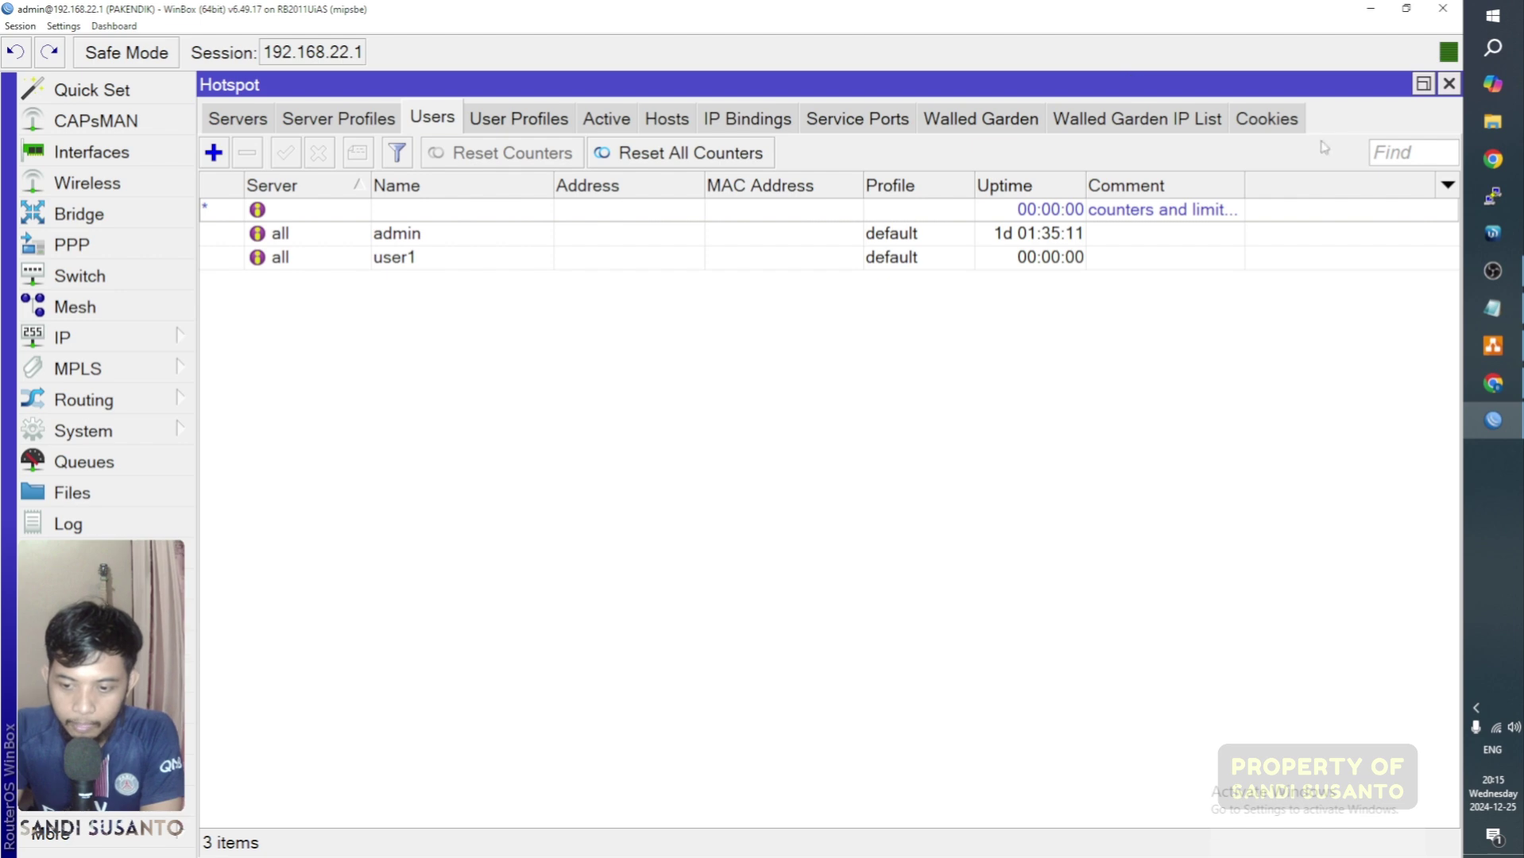
click(1448, 84)
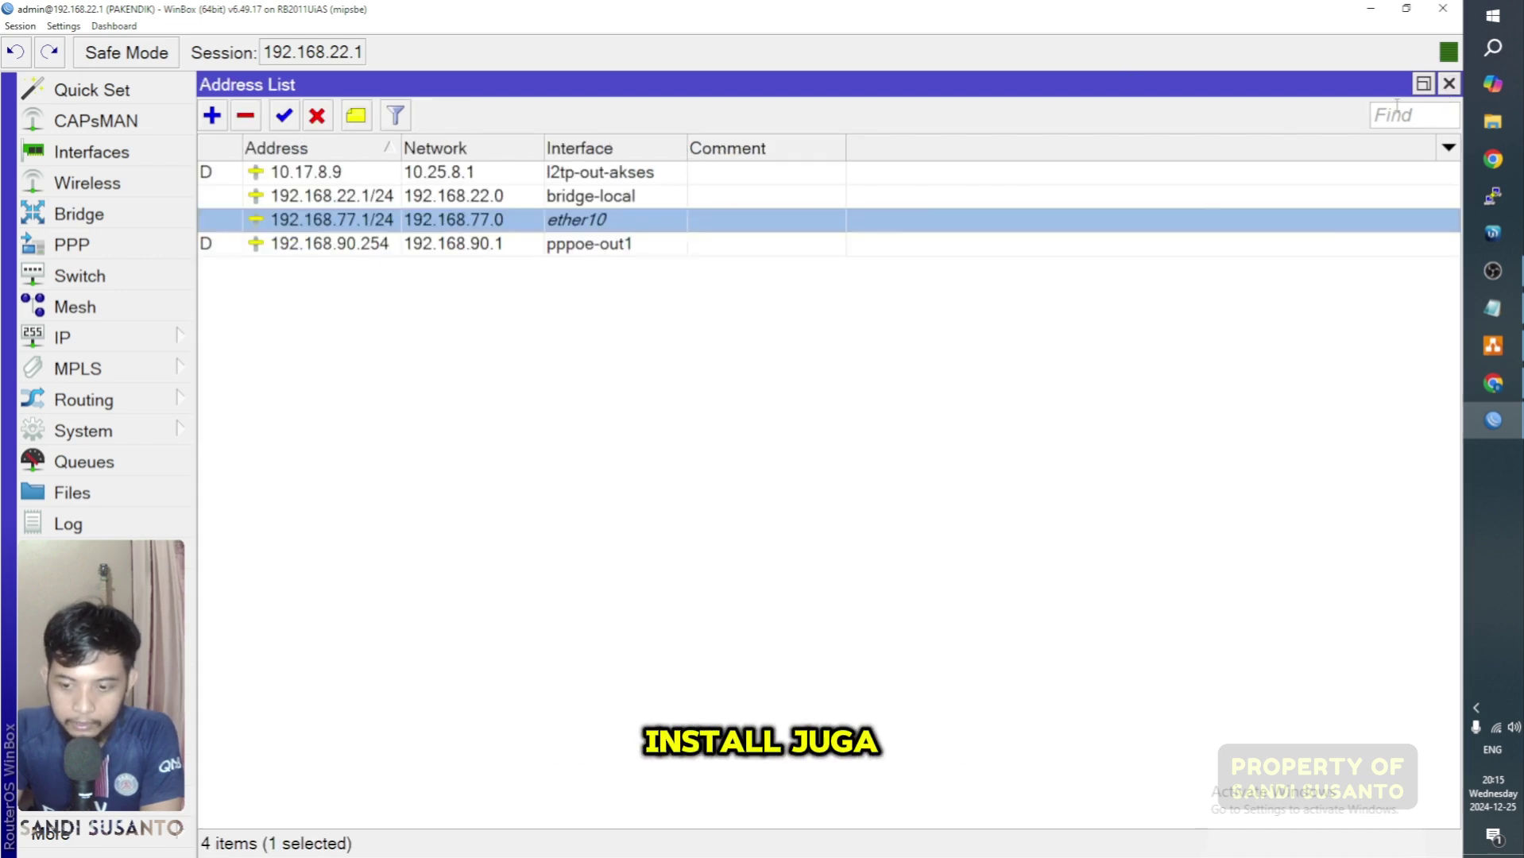
Step: Review the 6.49.17 Package List, checking routeros-mipsbe, wireless and user-manager
click(1449, 84)
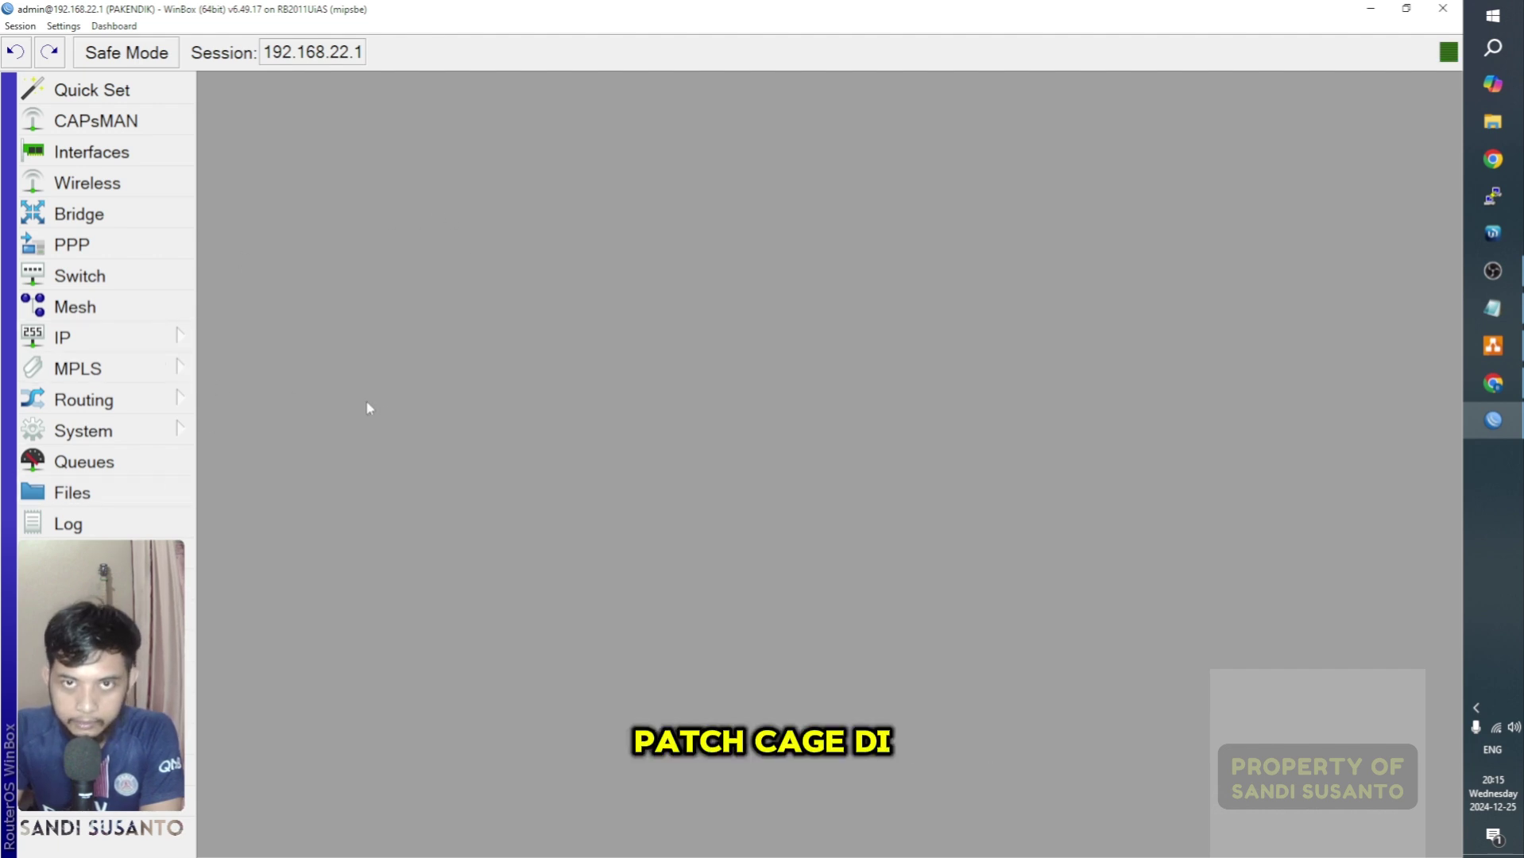
click(161, 443)
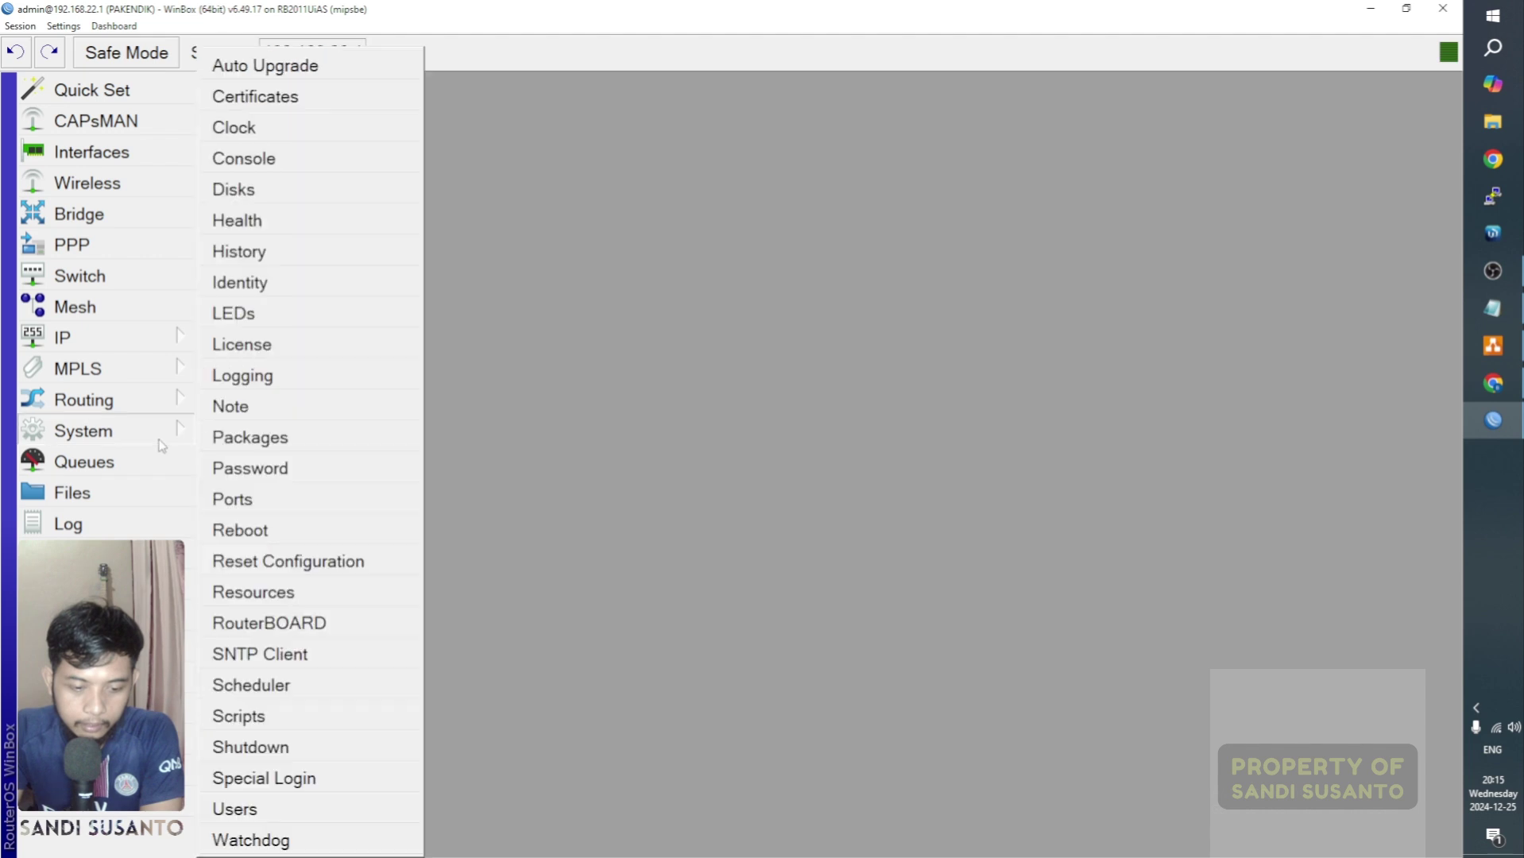
click(258, 441)
drag(537, 419, 537, 705)
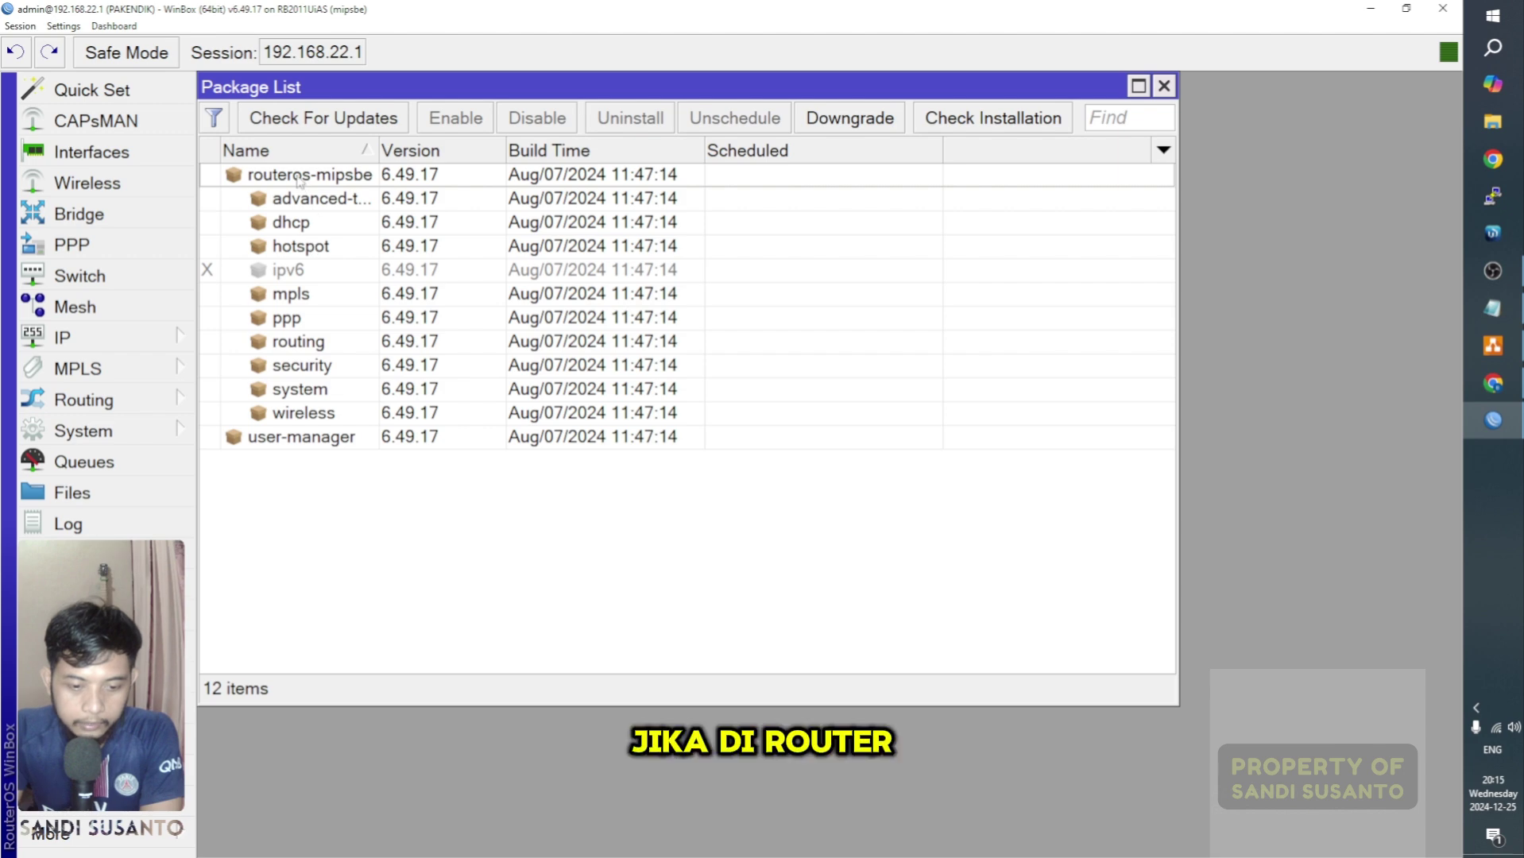
click(299, 176)
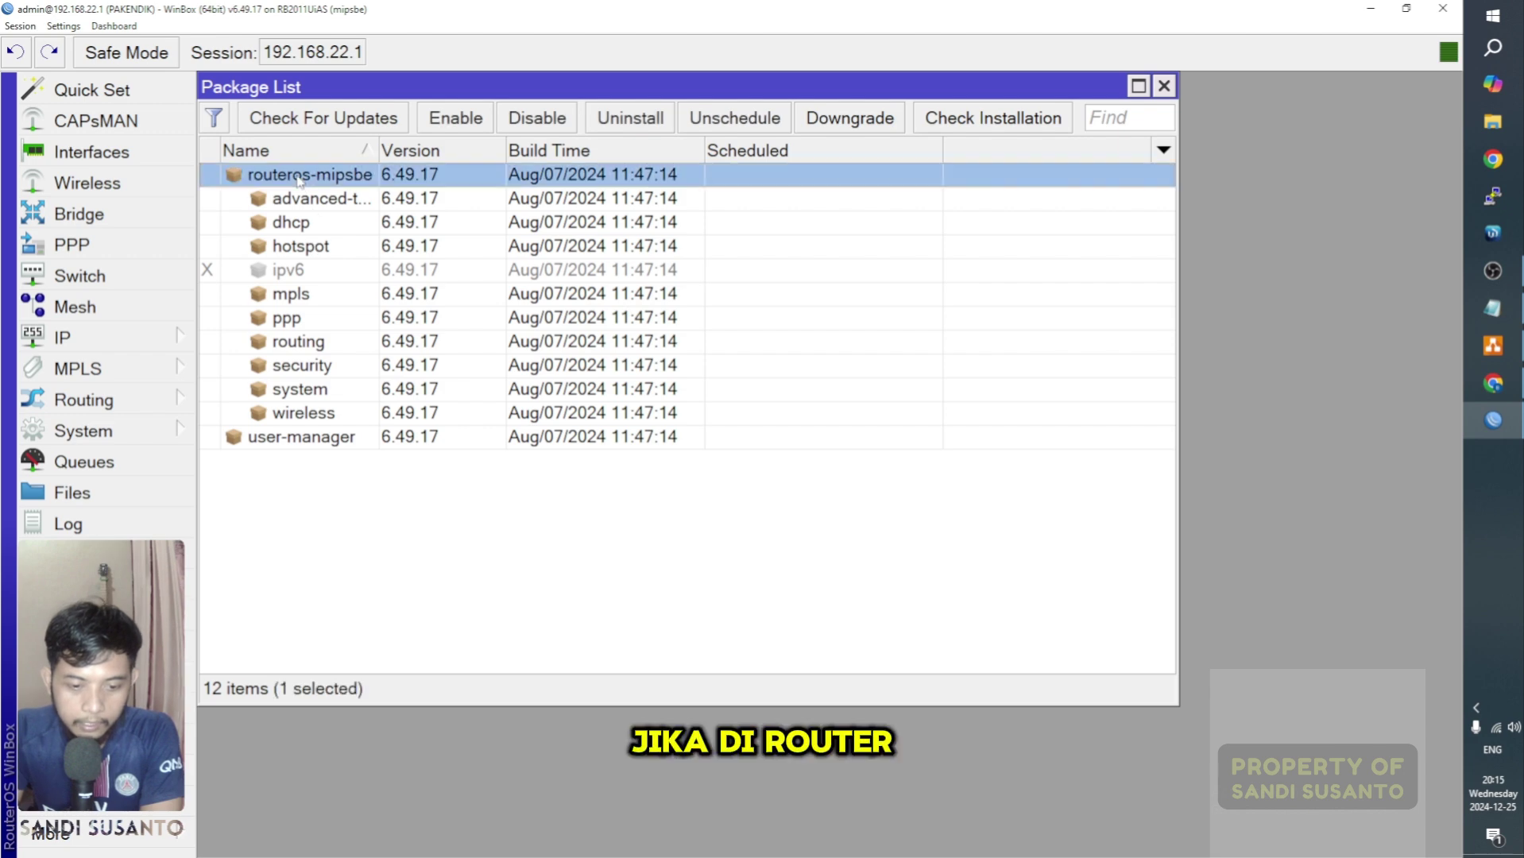
click(359, 413)
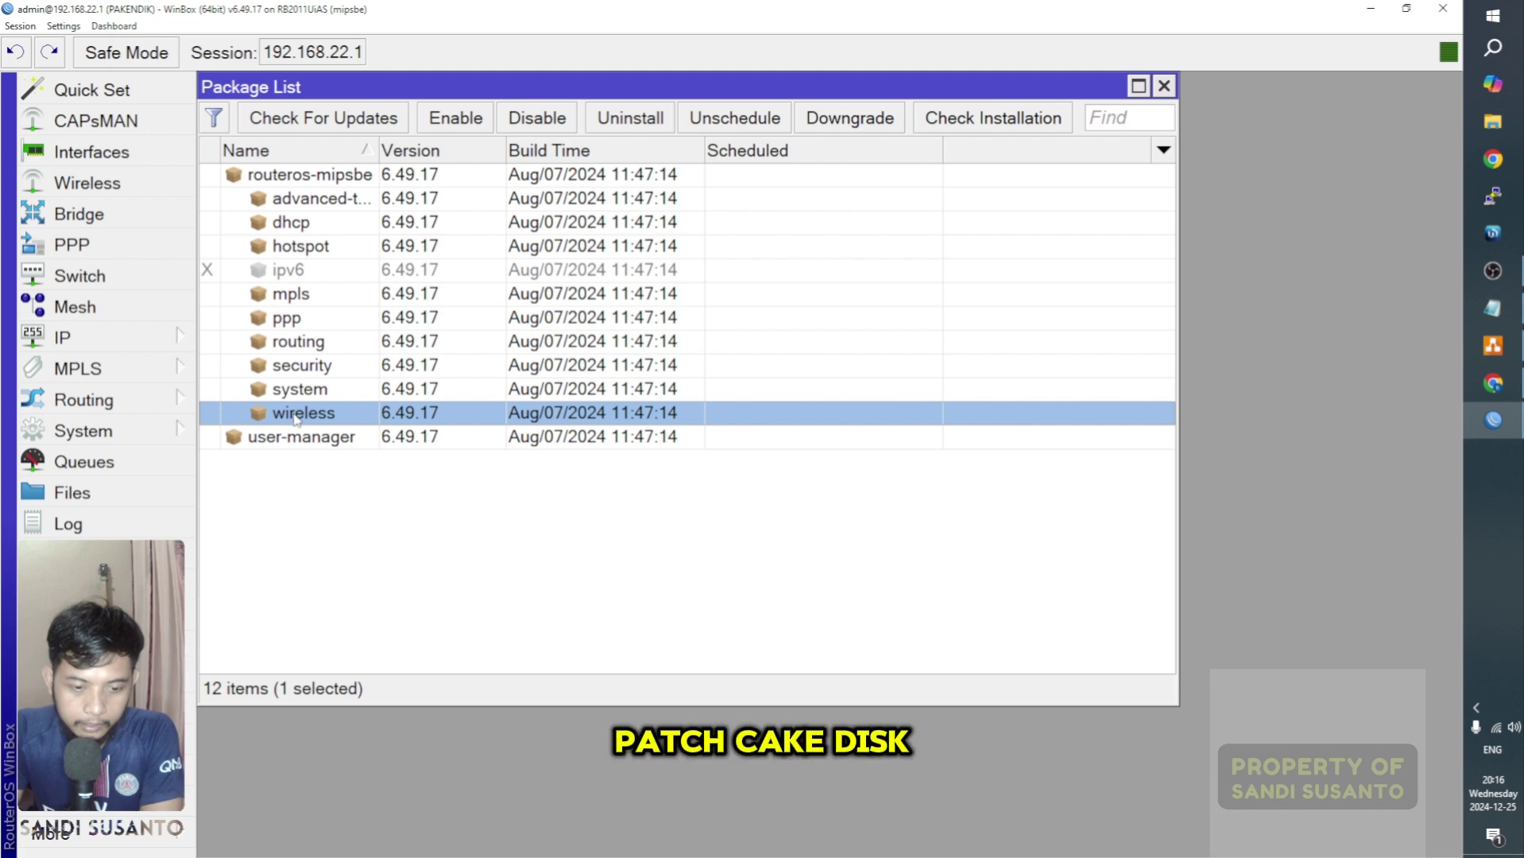
click(326, 444)
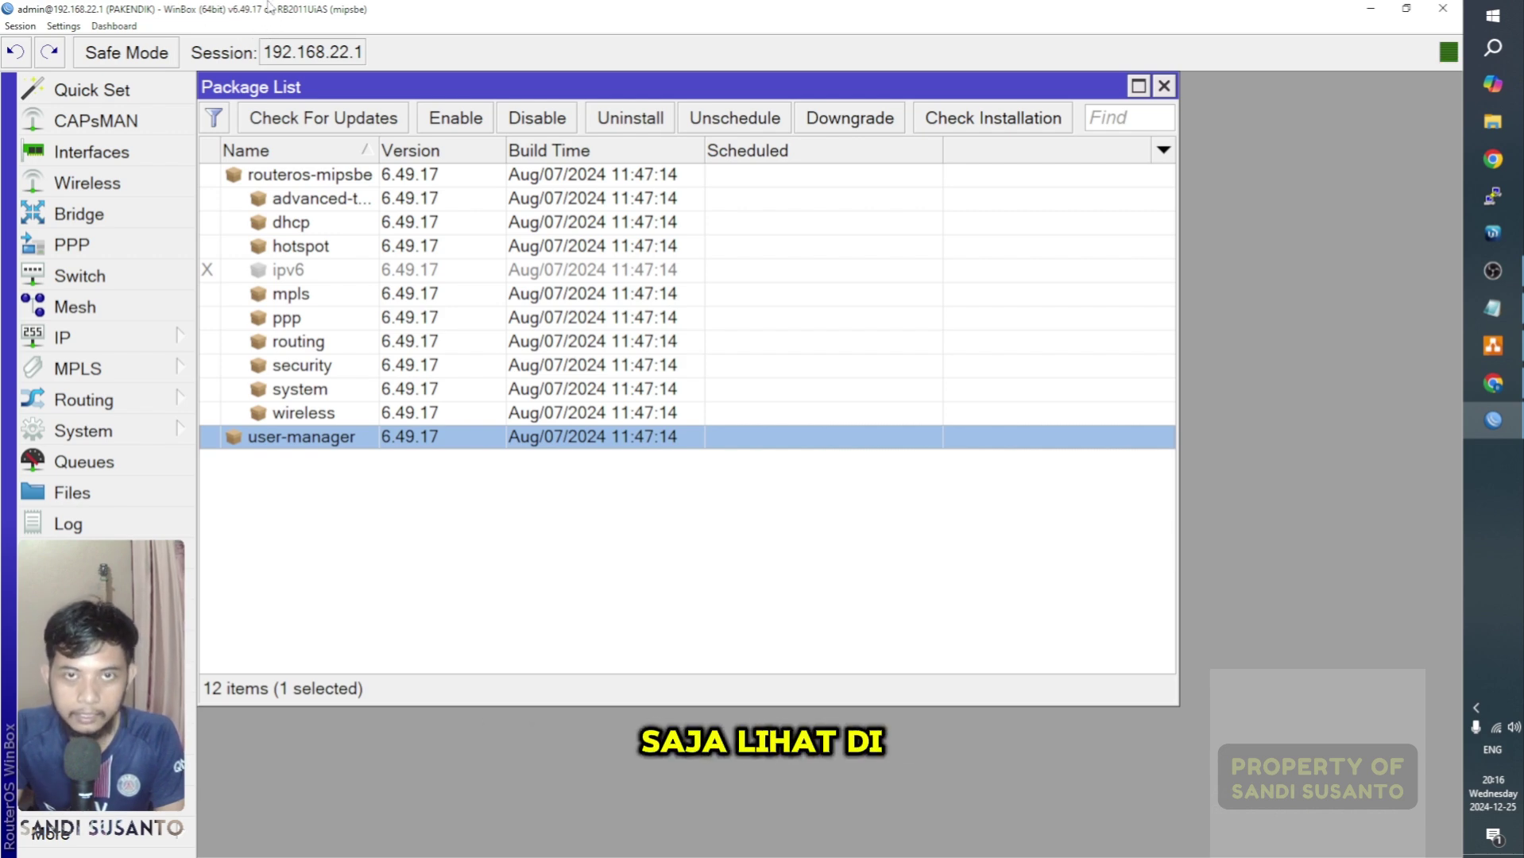
click(334, 522)
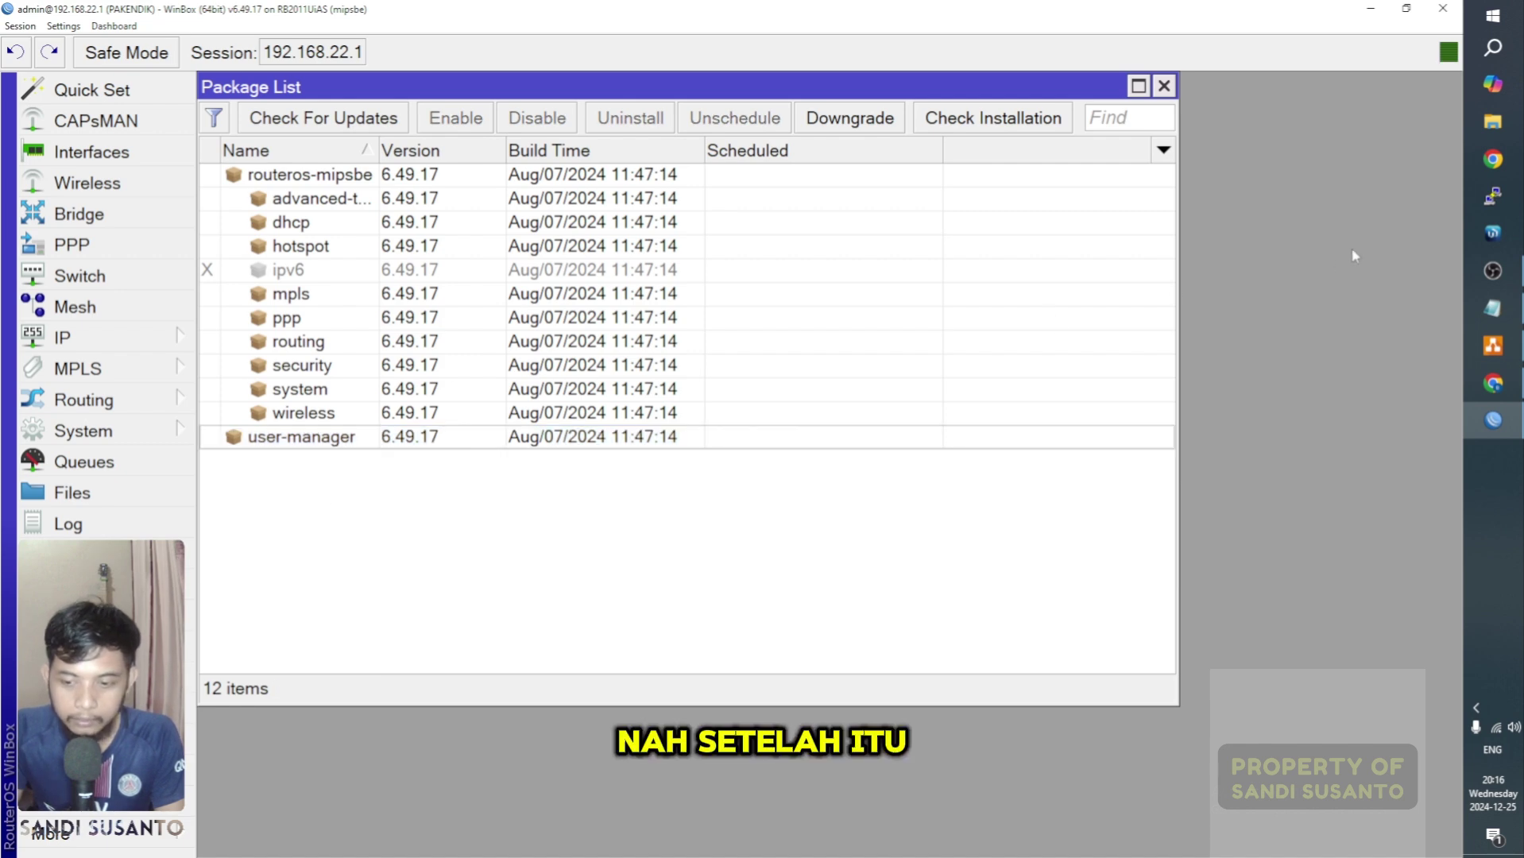
click(1494, 160)
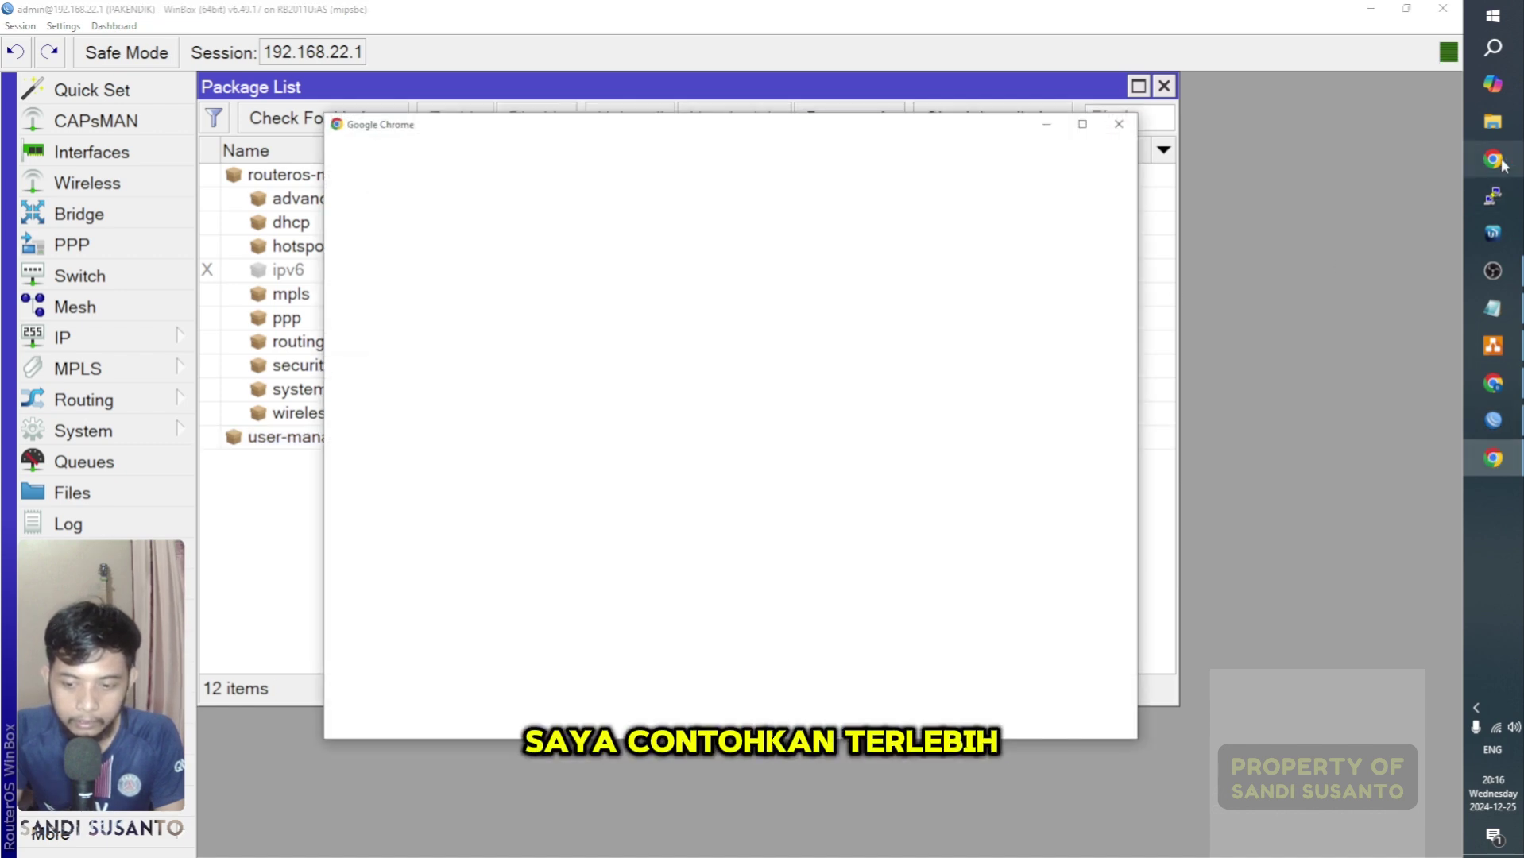
Step: Open the Download archive page on mikrotik.com and scroll to the 6.49.17 release
click(1119, 124)
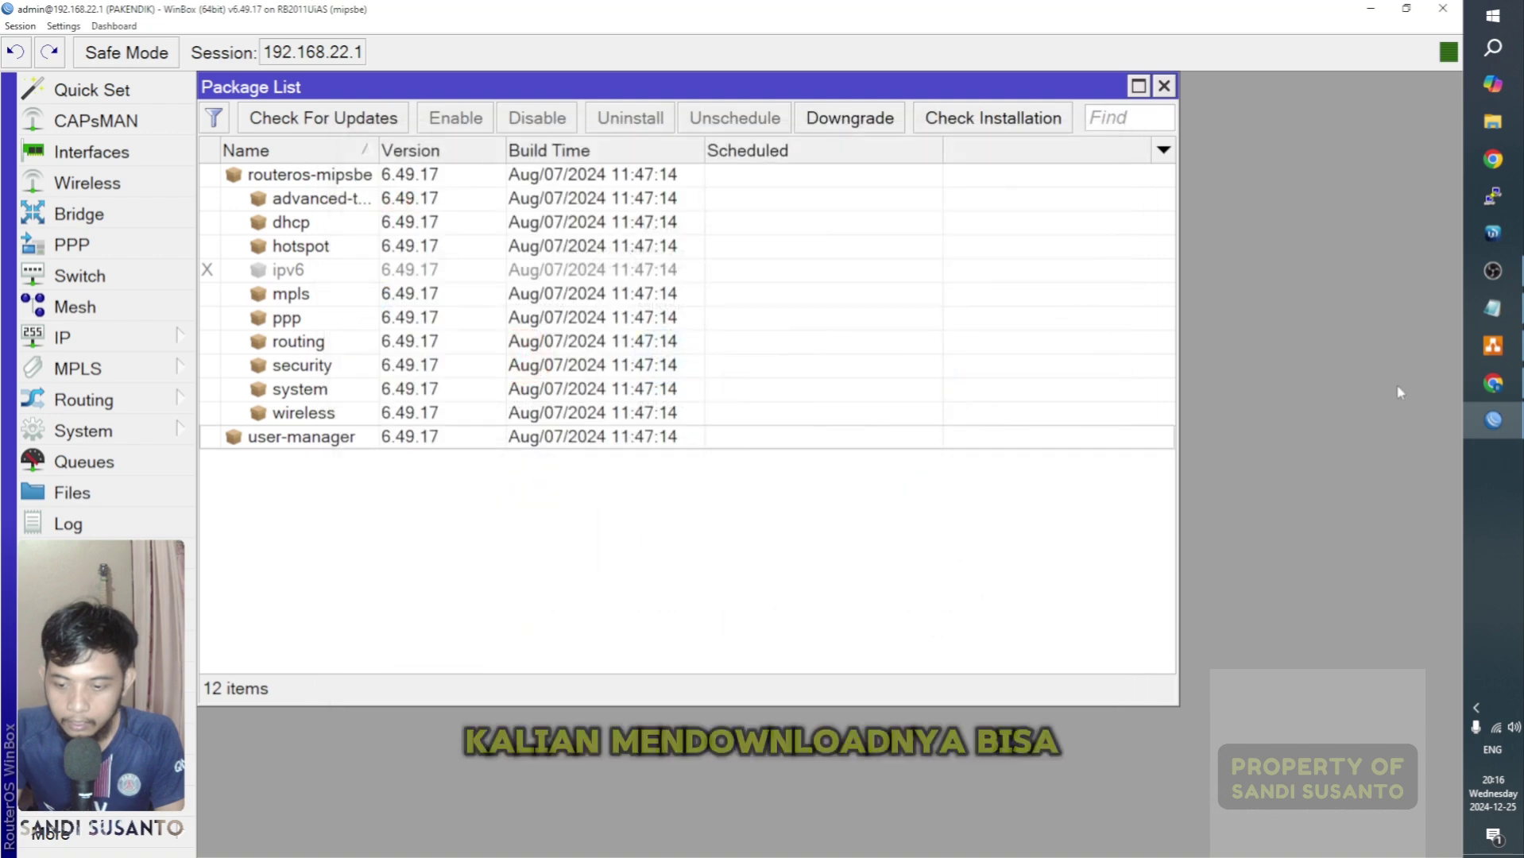
click(1493, 384)
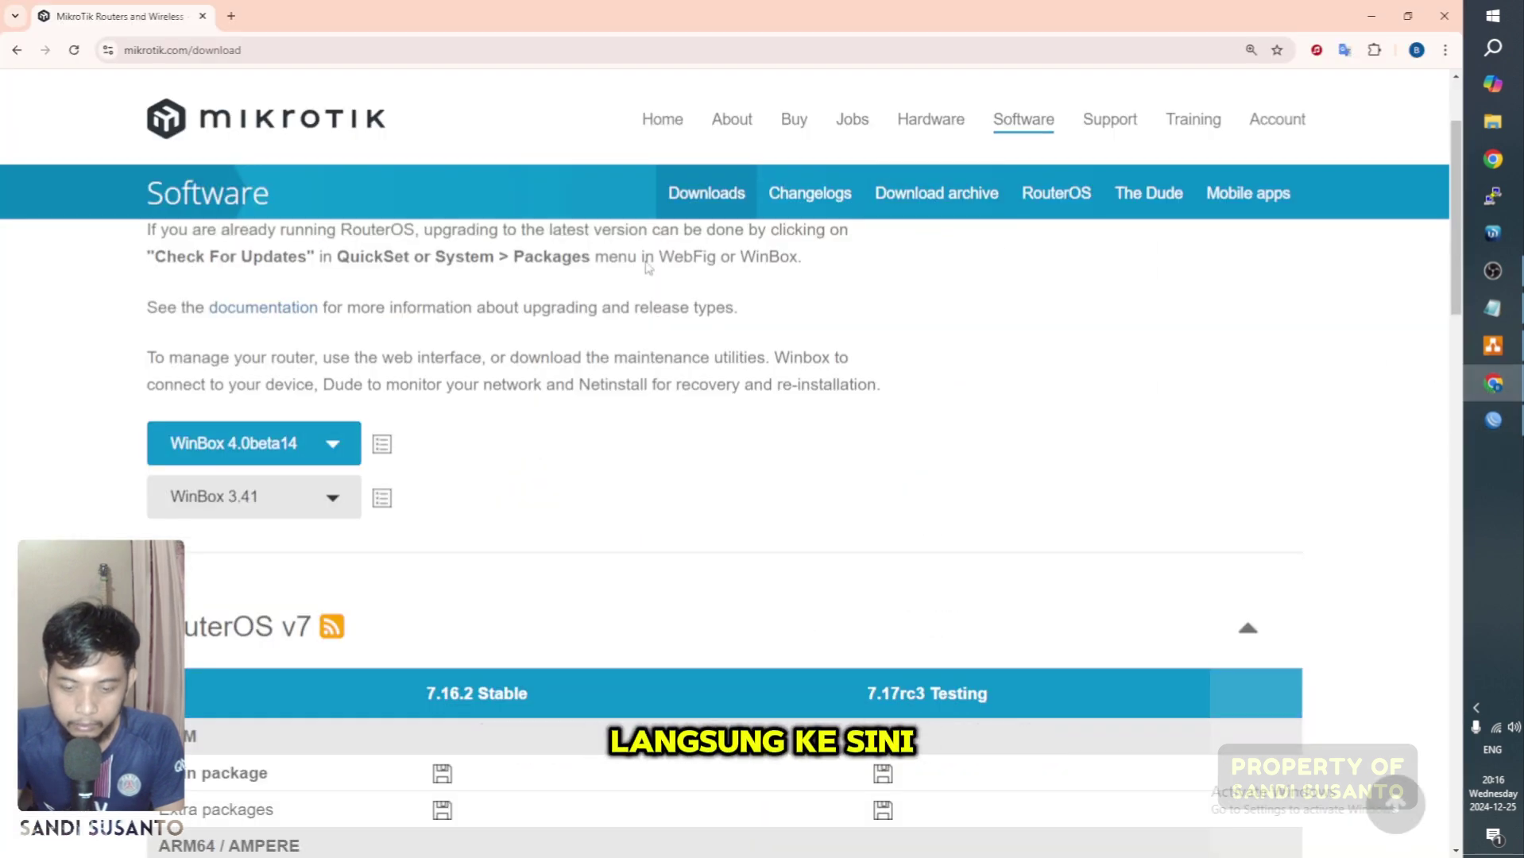
scroll(911, 323, down, 2)
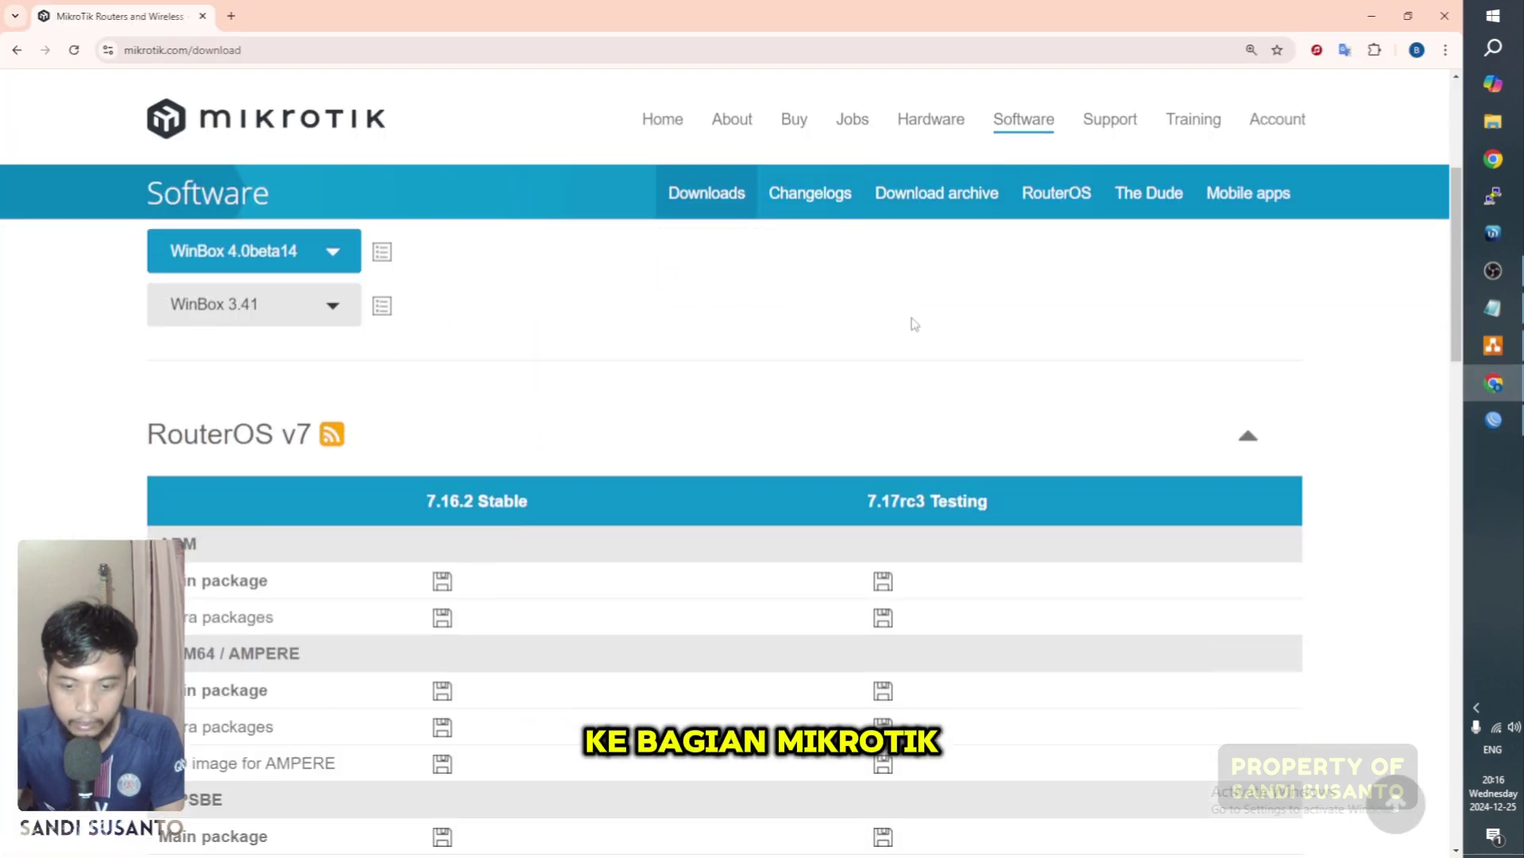
scroll(956, 225, up, 2)
click(947, 198)
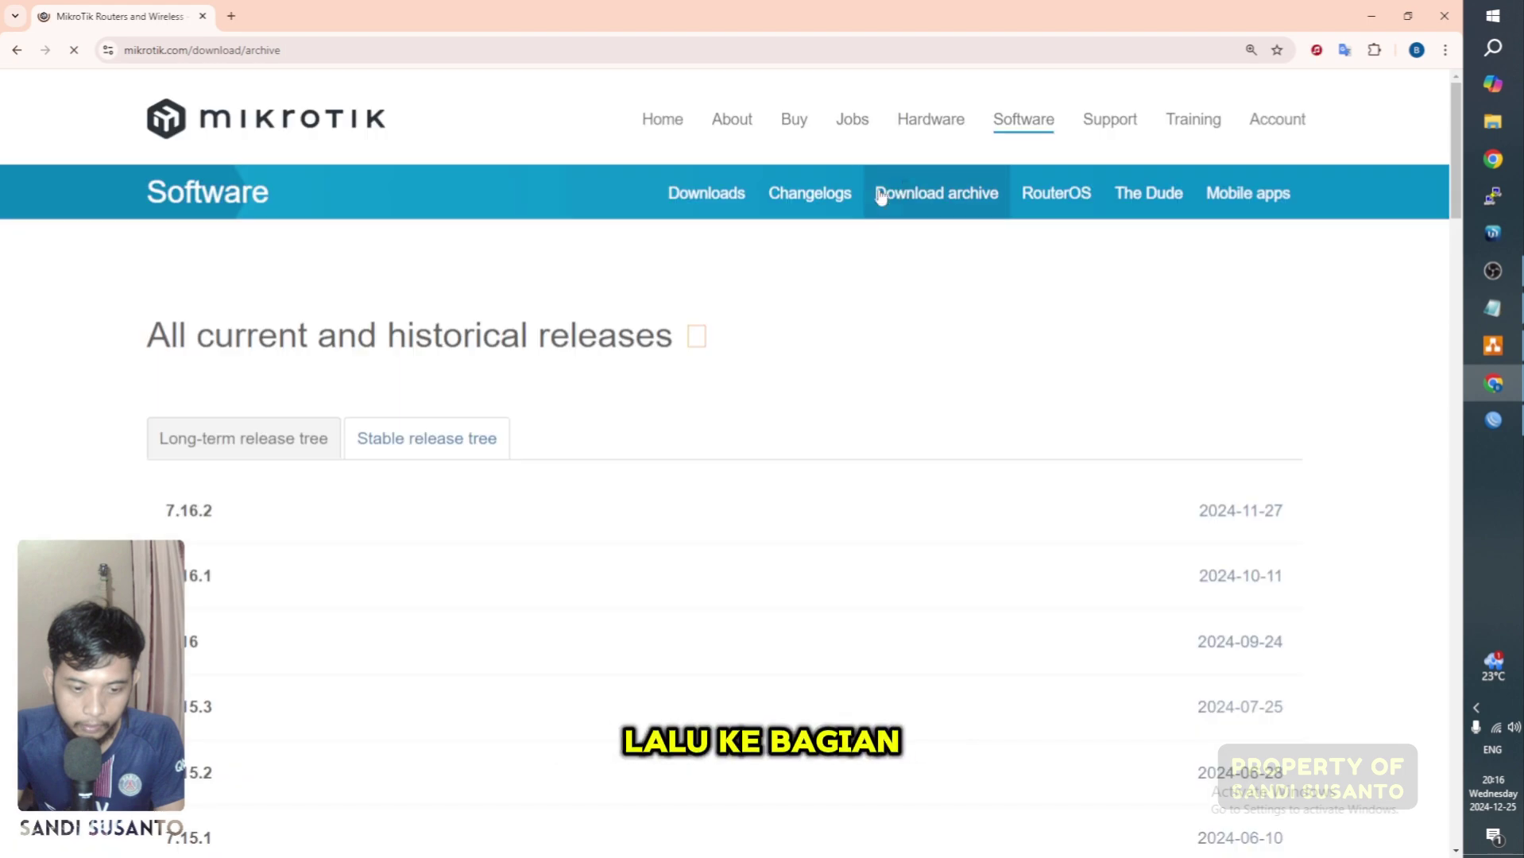
scroll(529, 507, down, 19)
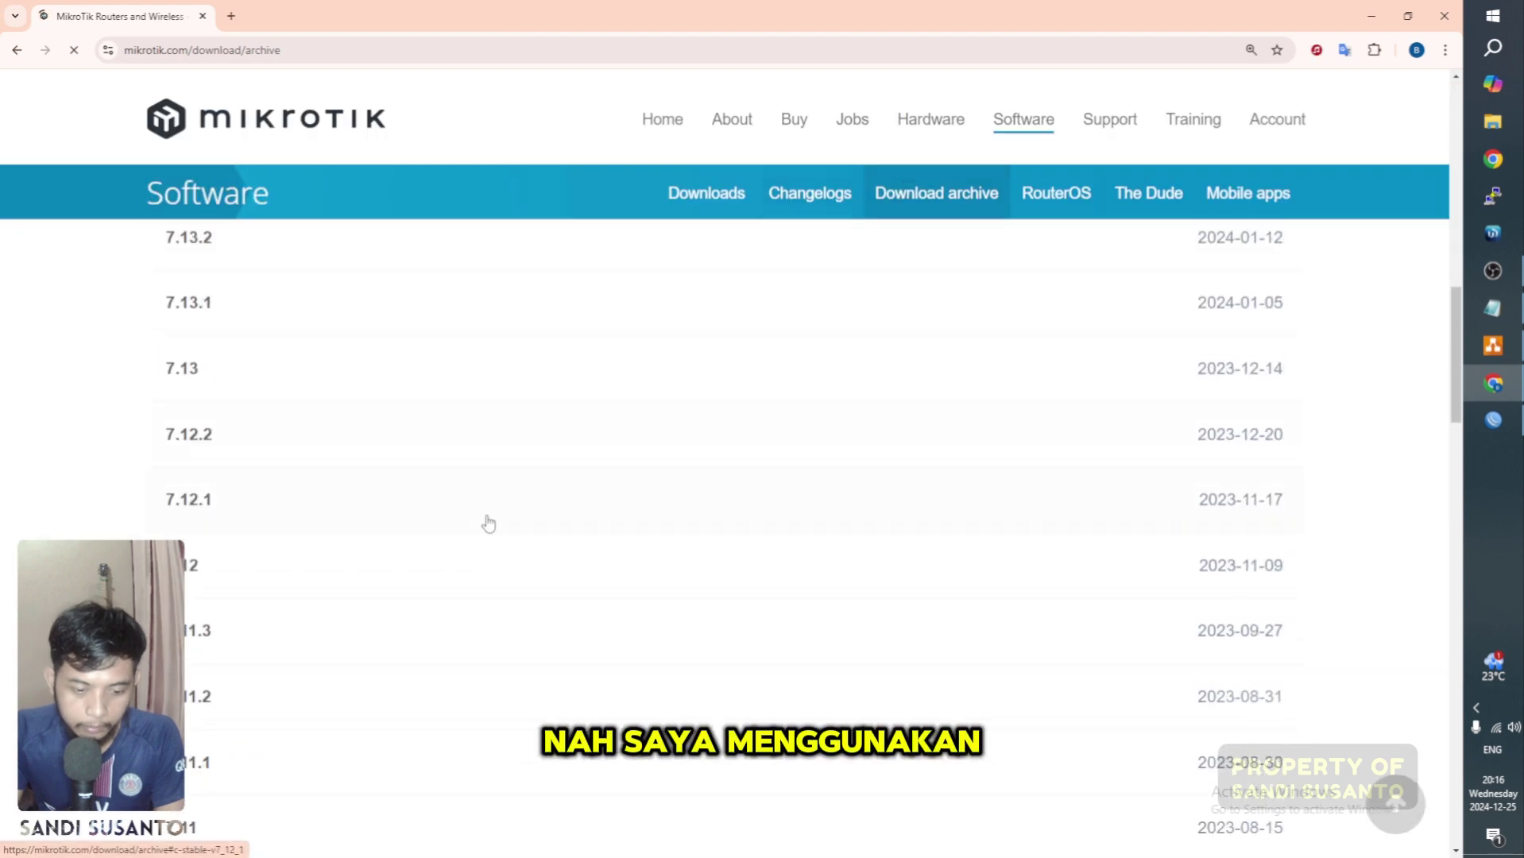
scroll(488, 522, down, 20)
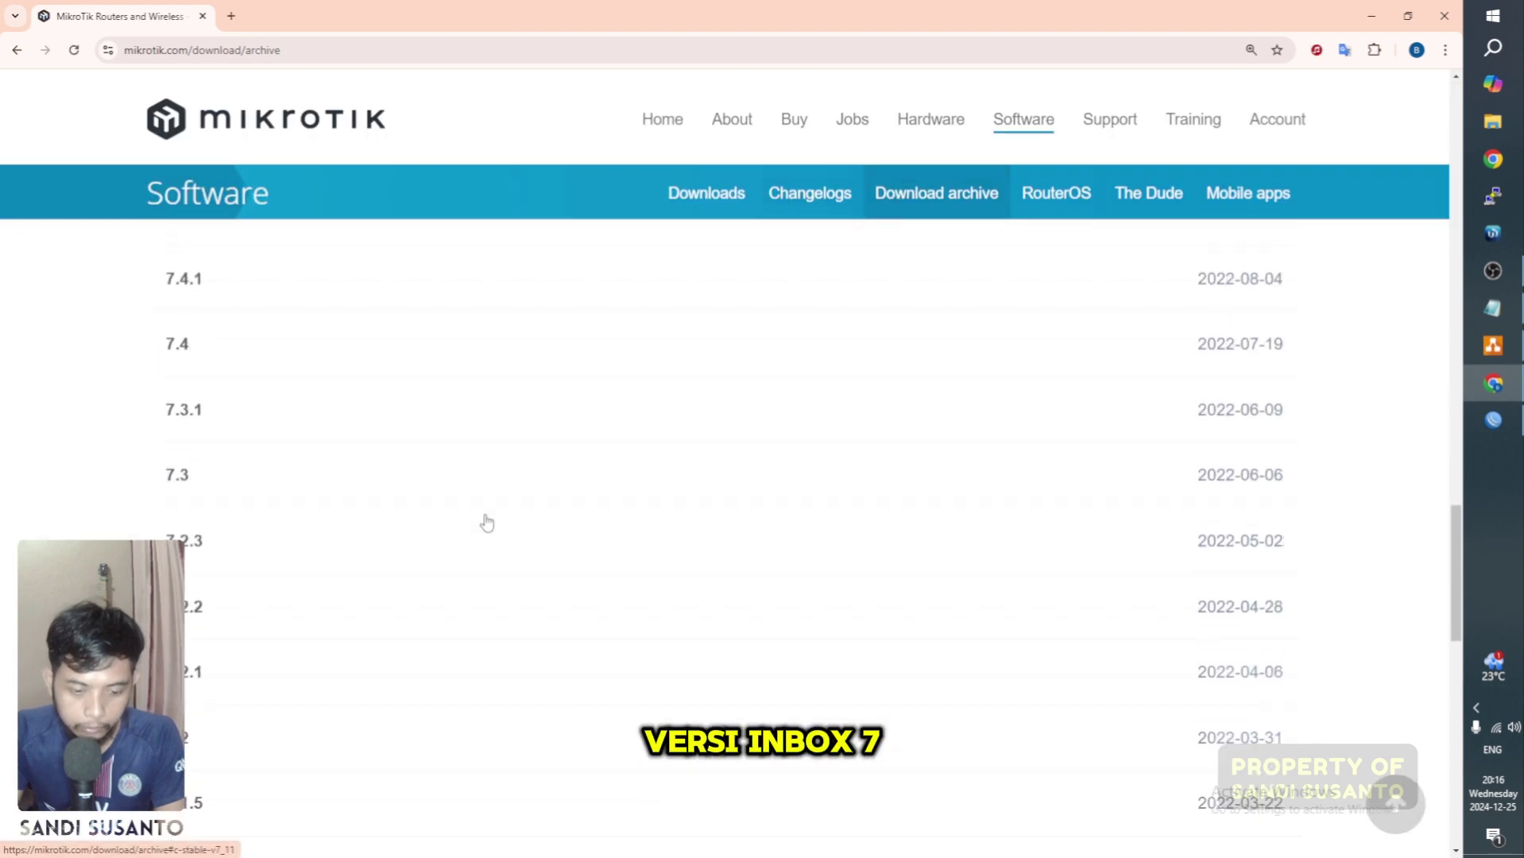
scroll(486, 524, down, 2)
scroll(486, 520, up, 2)
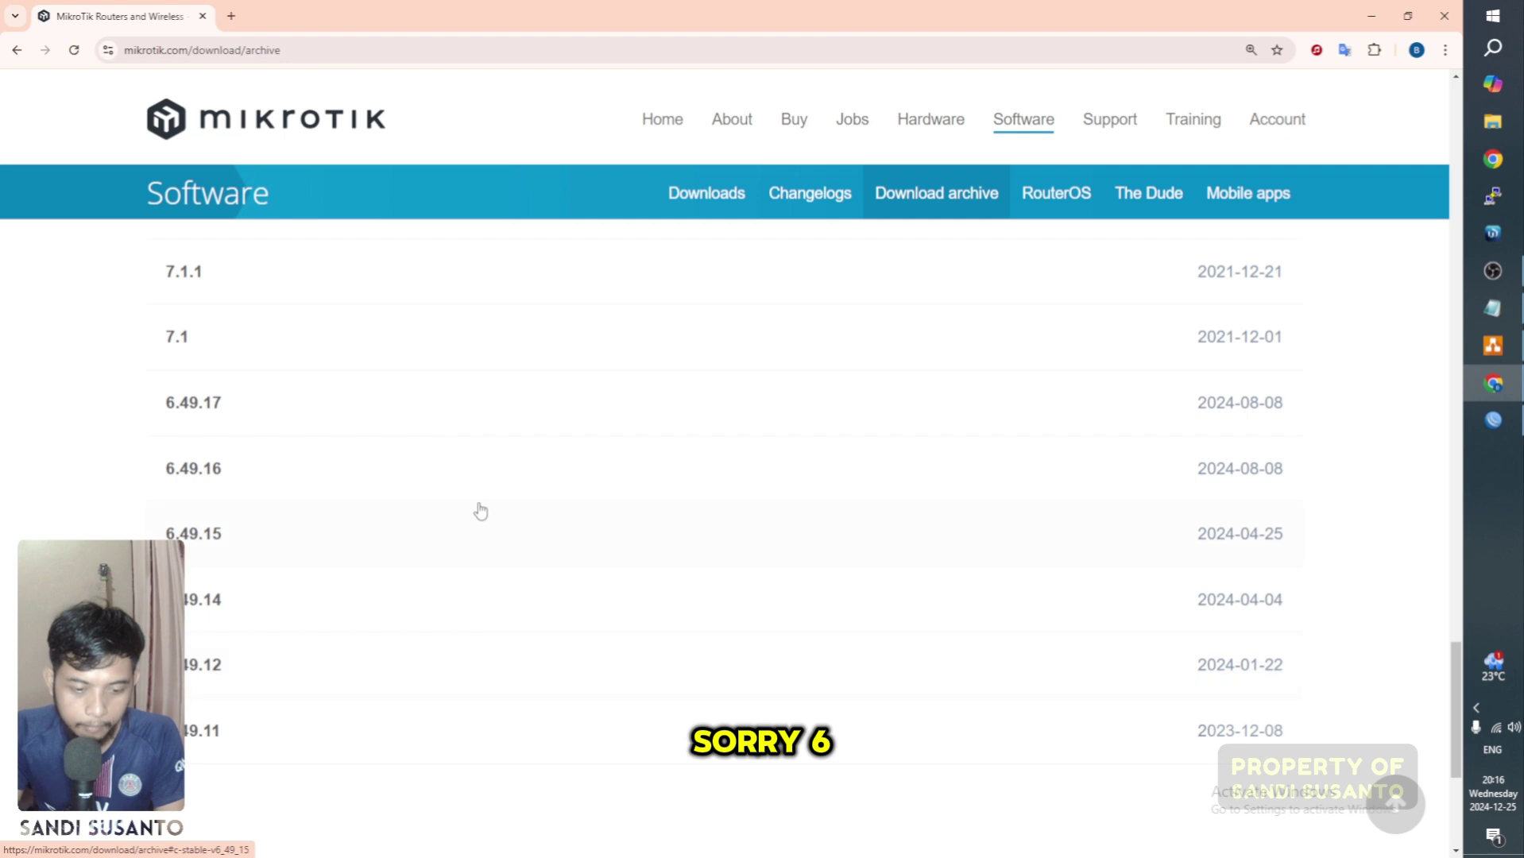
Step: Expand 6.49.17 to list its package files and compare with the router's version
click(247, 416)
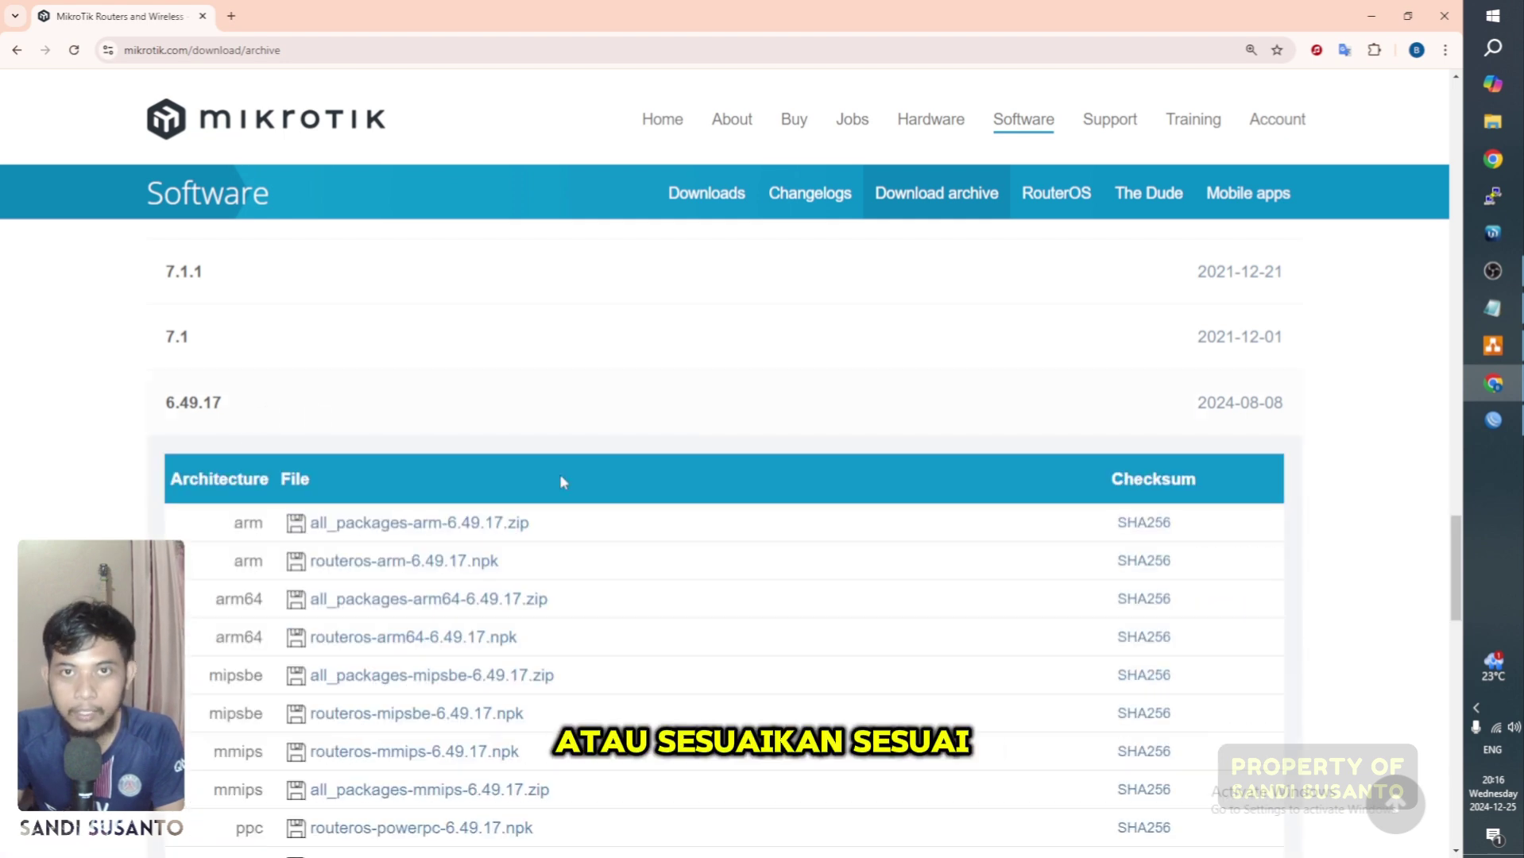
scroll(547, 515, down, 2)
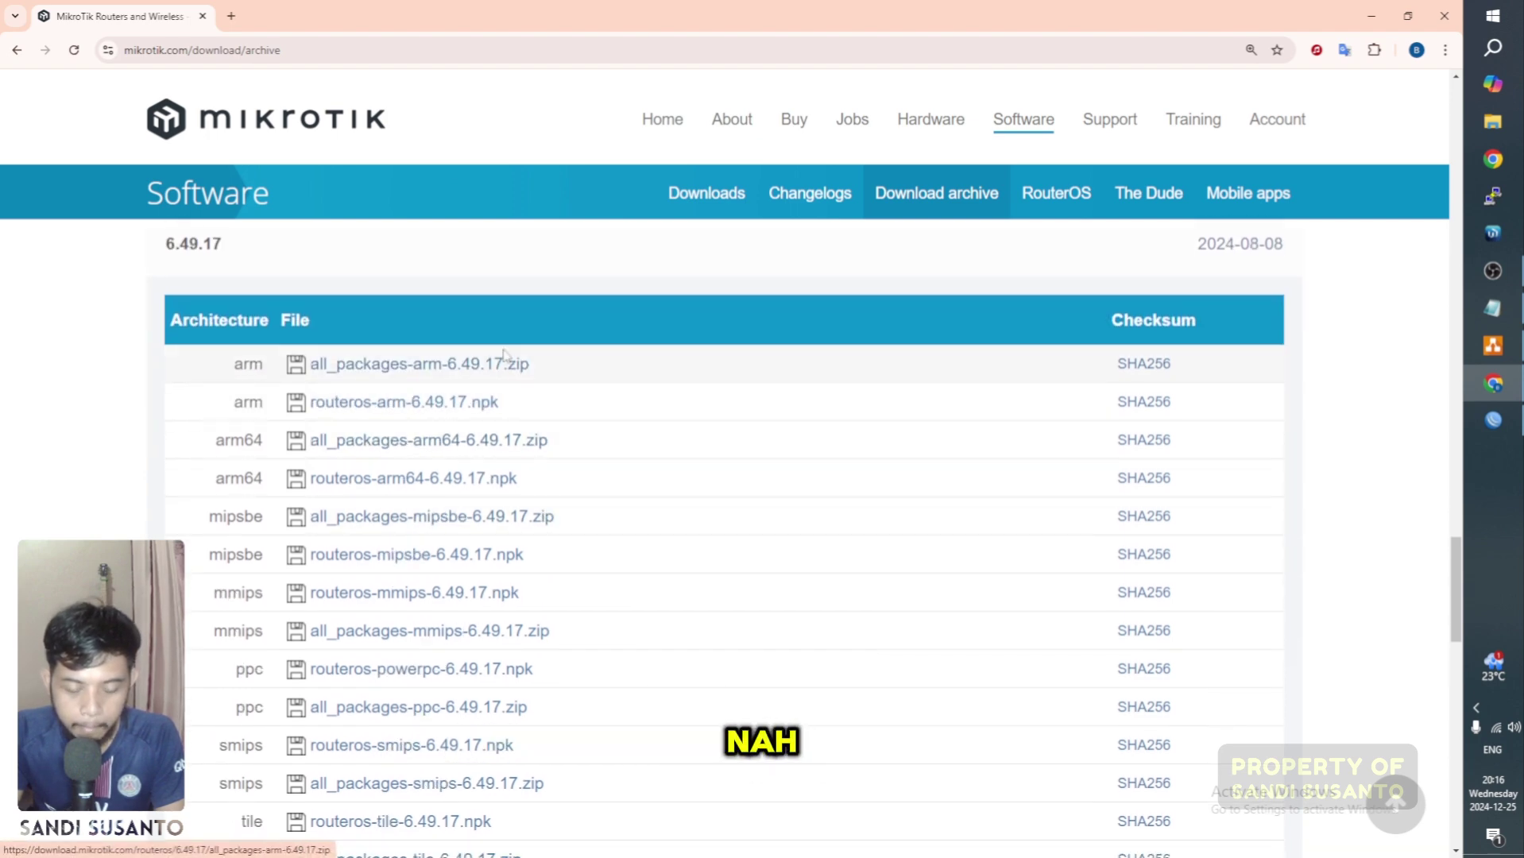
scroll(397, 445, down, 2)
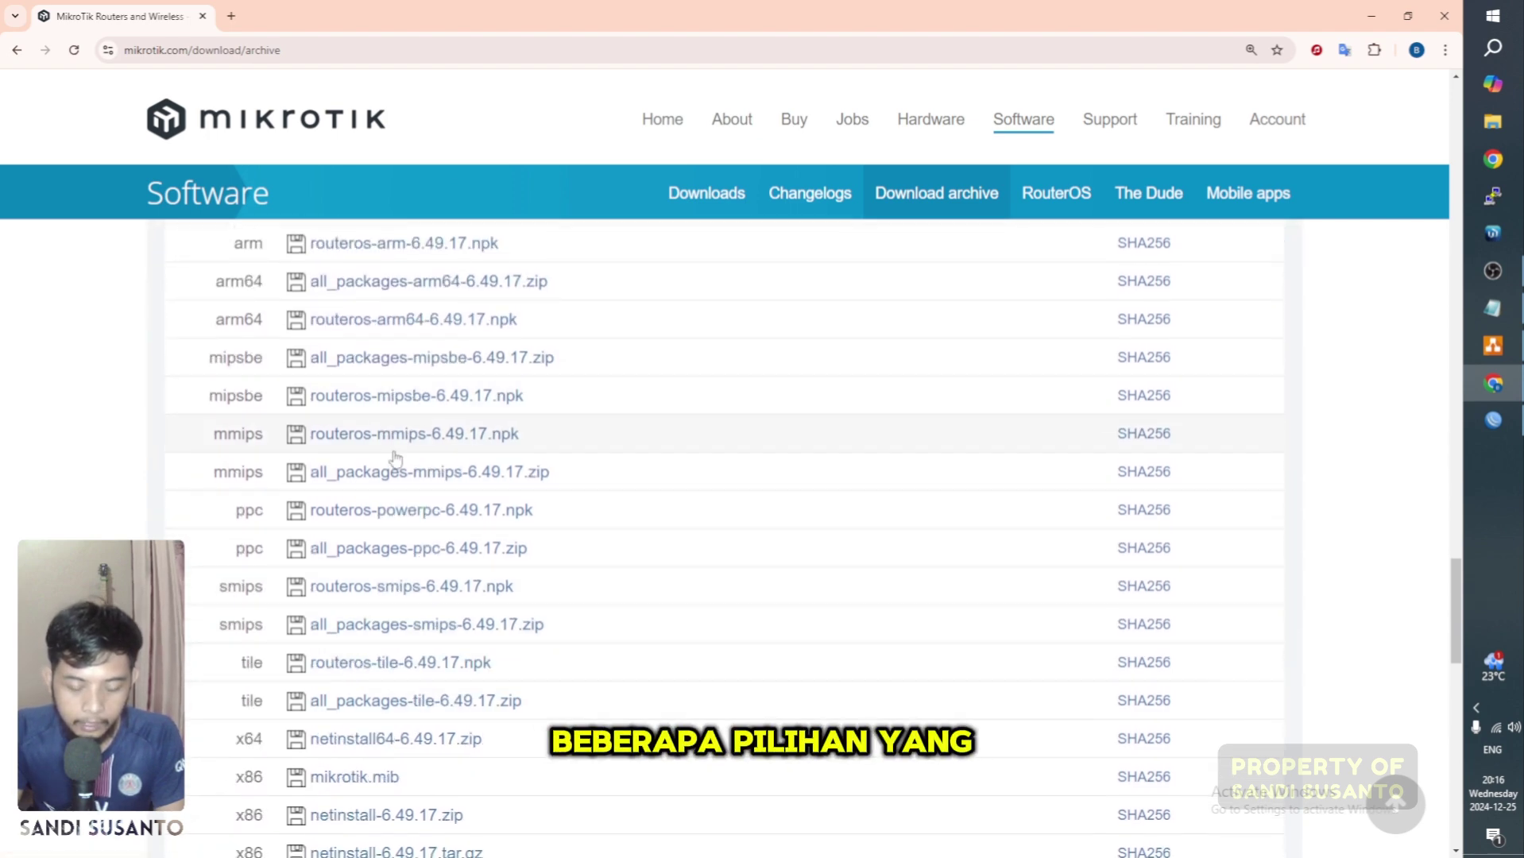
scroll(395, 459, down, 3)
scroll(545, 567, up, 4)
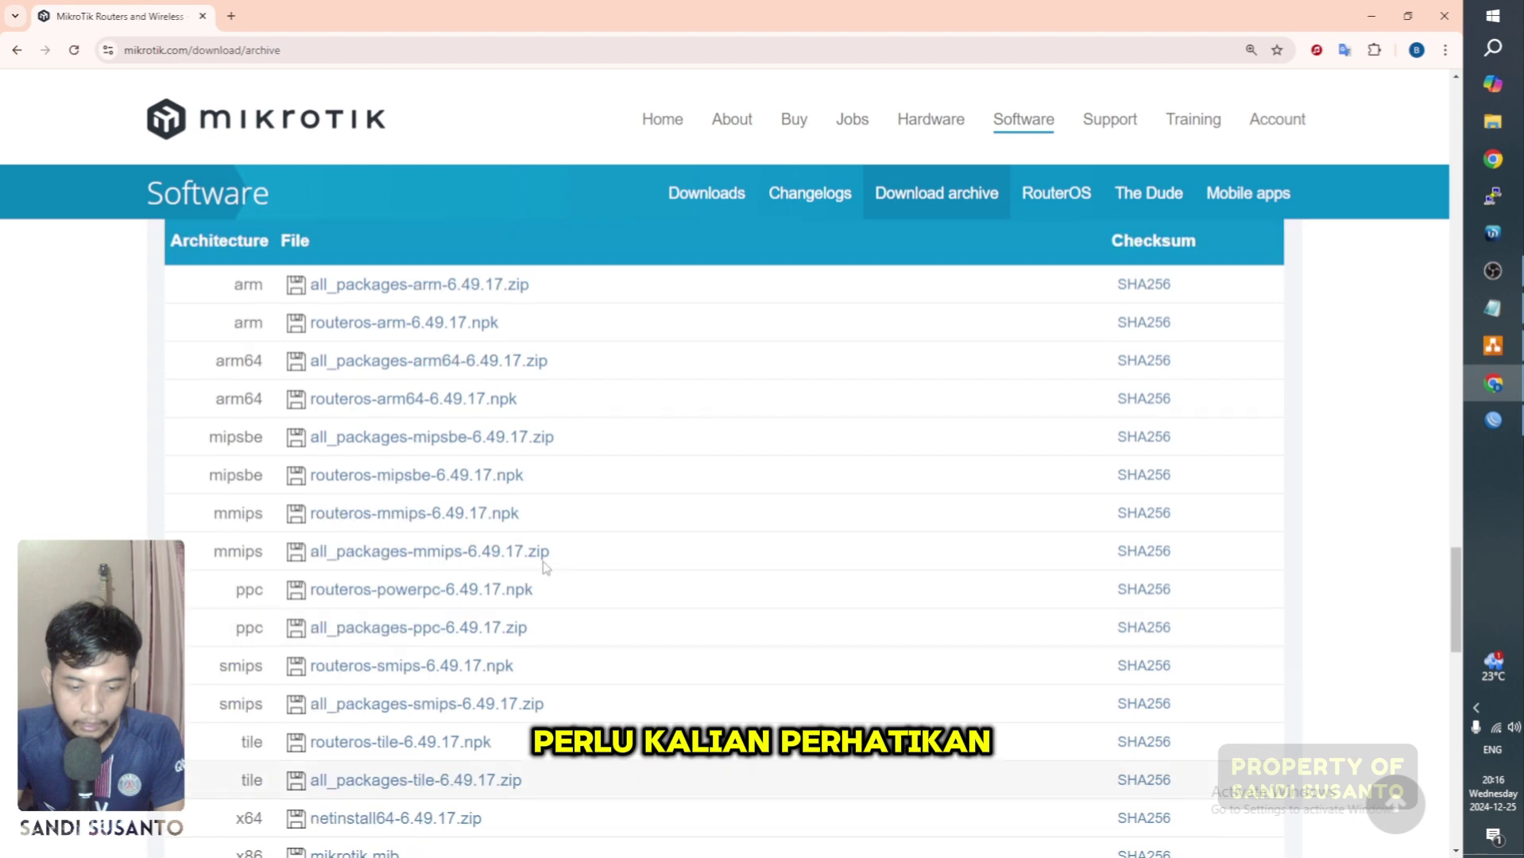
click(1484, 427)
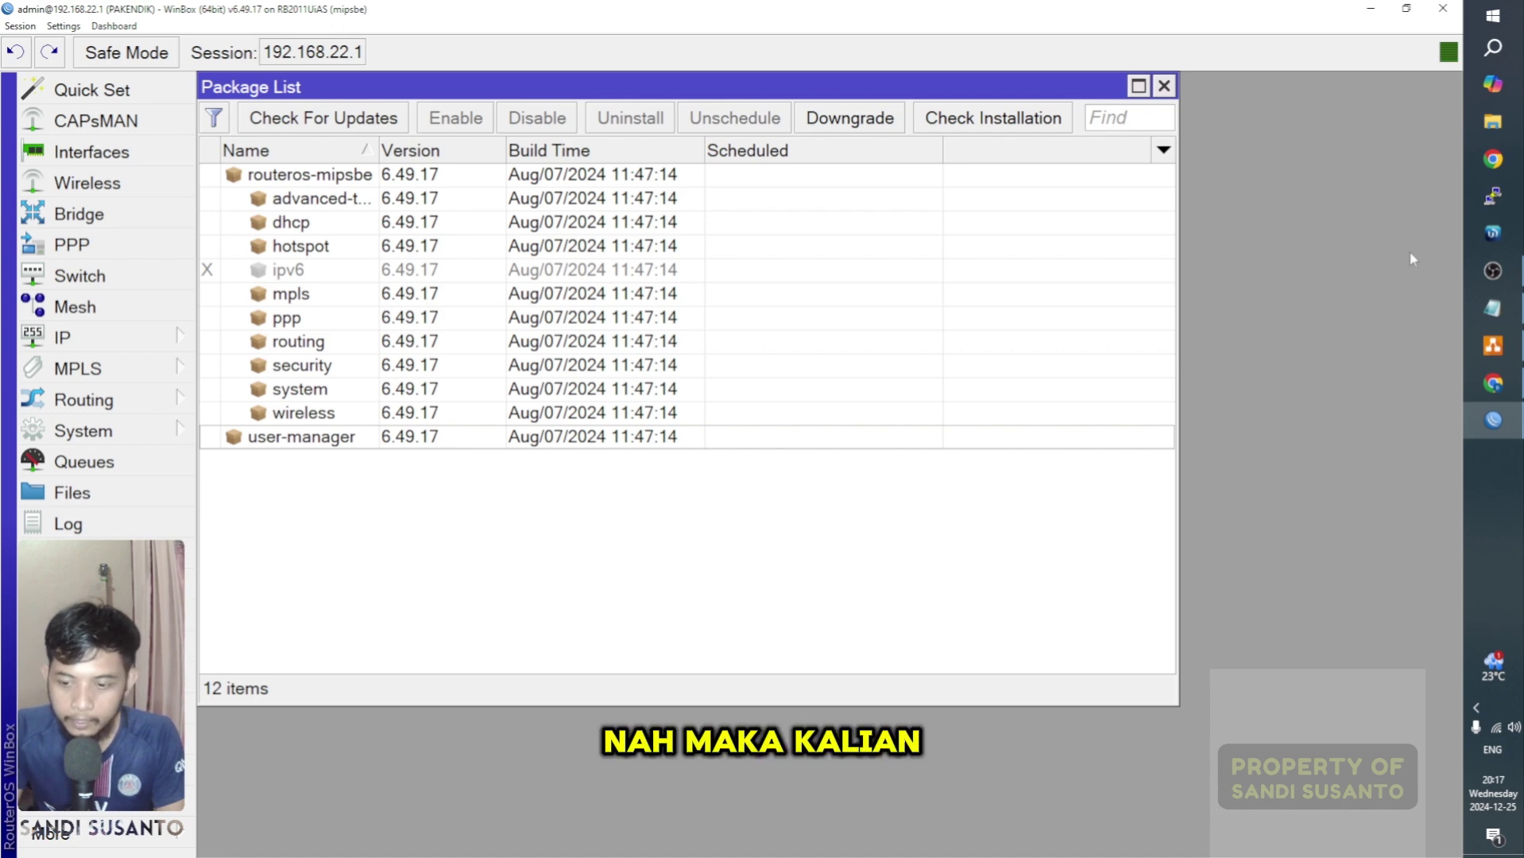
click(1493, 384)
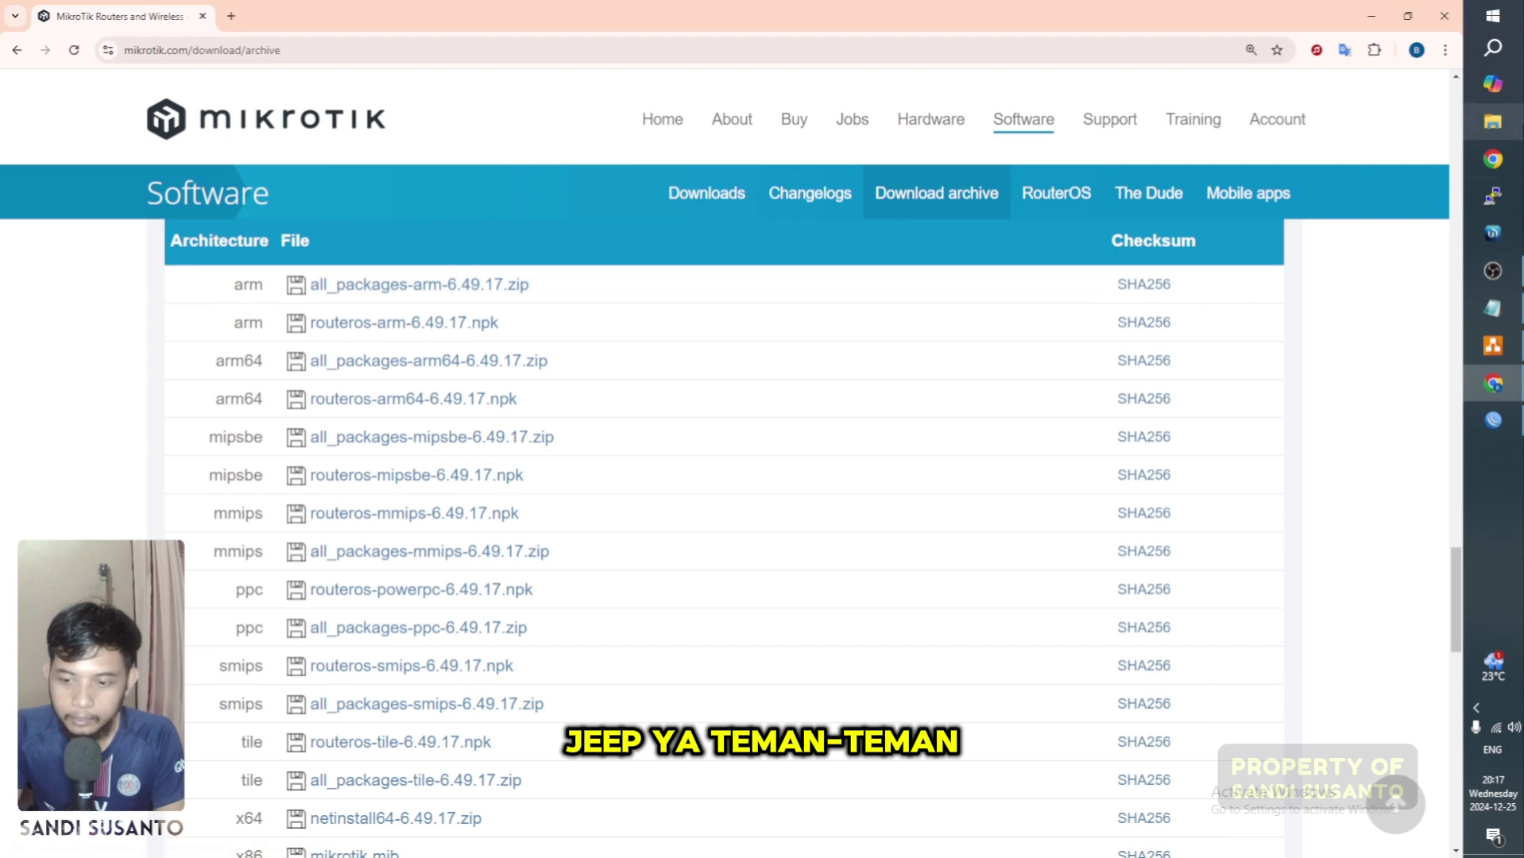
Step: Open all_packages-mipsbe-6.49.17.zip from Downloads in WinRAR, dismissing the licence reminder
click(1494, 126)
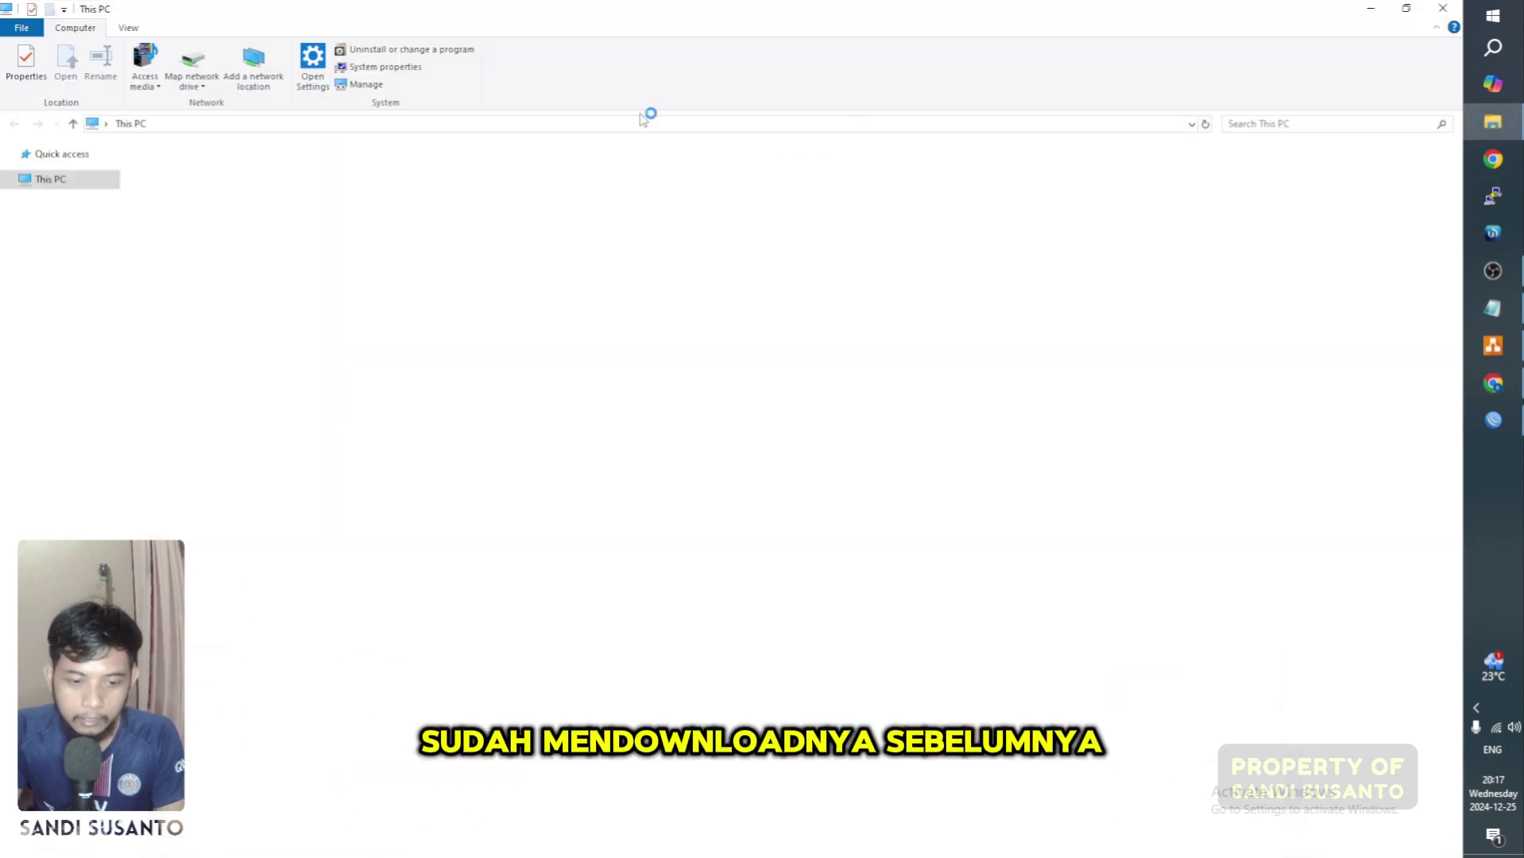
click(65, 198)
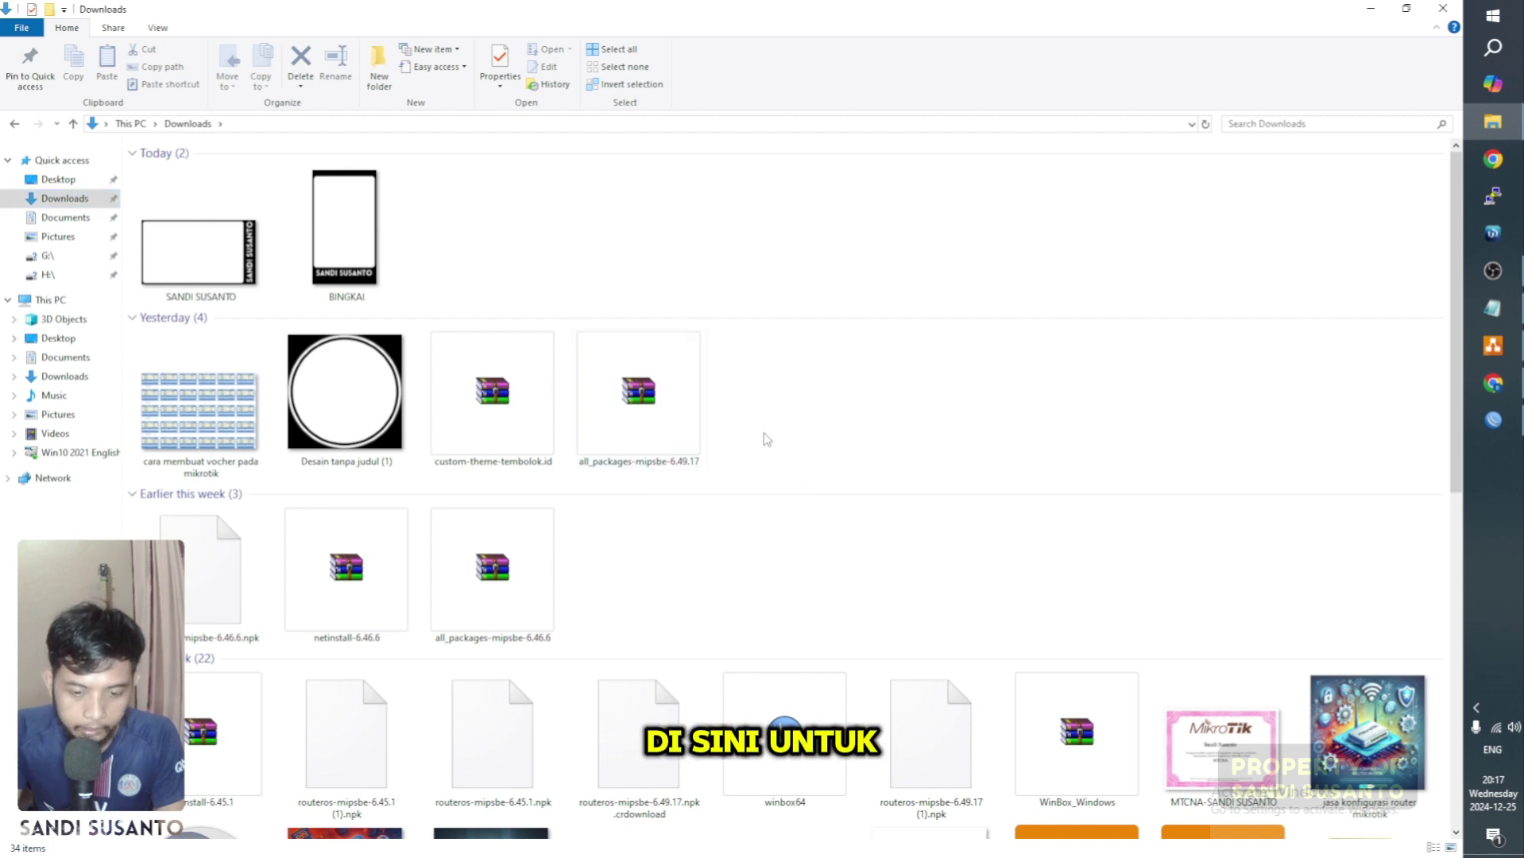
ctrl+scroll(763, 433, up, 2)
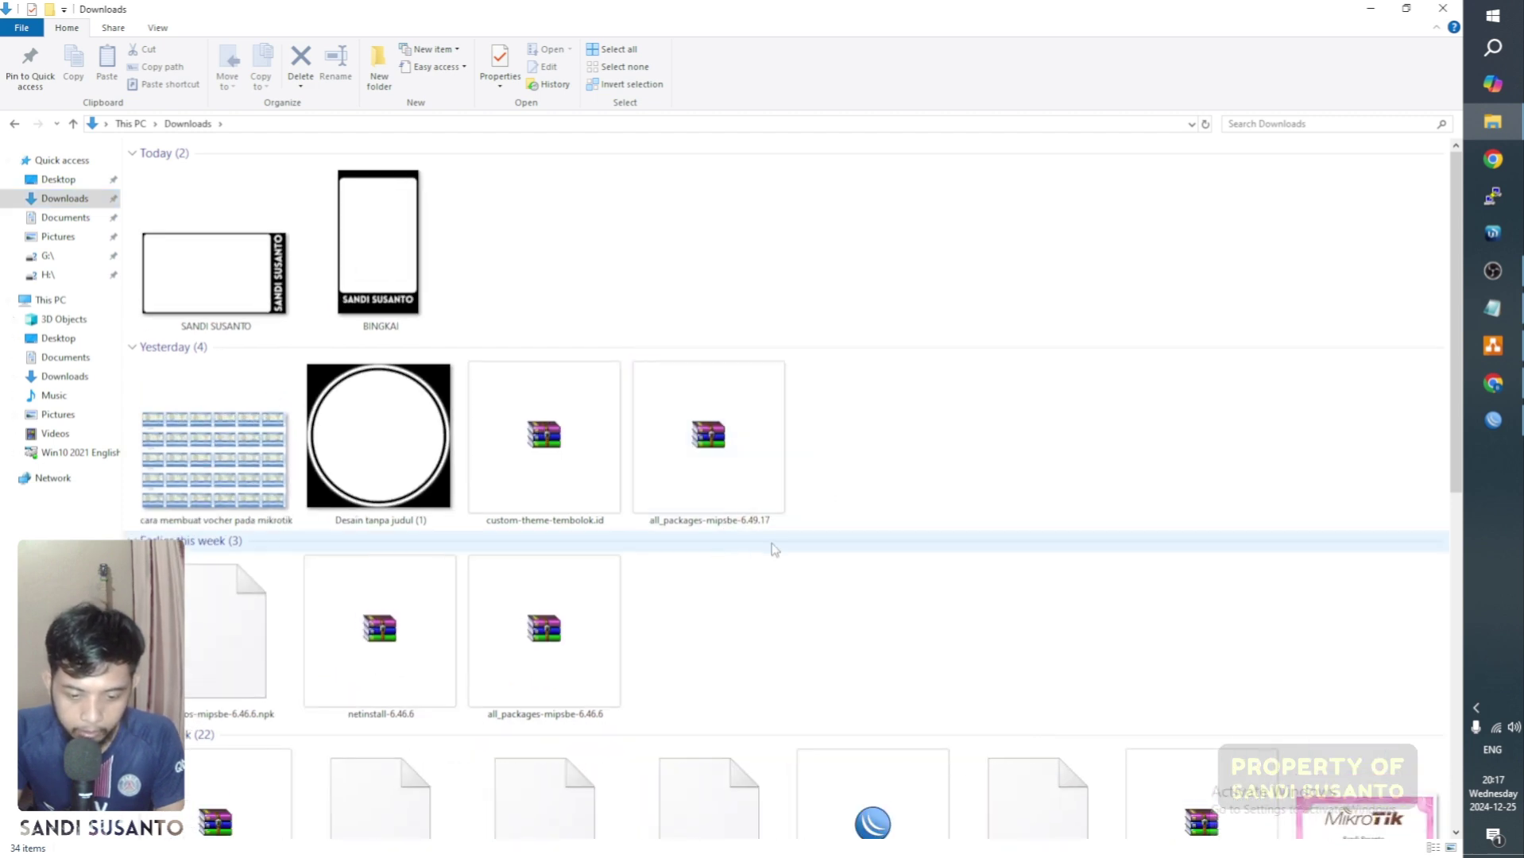
double_click(735, 442)
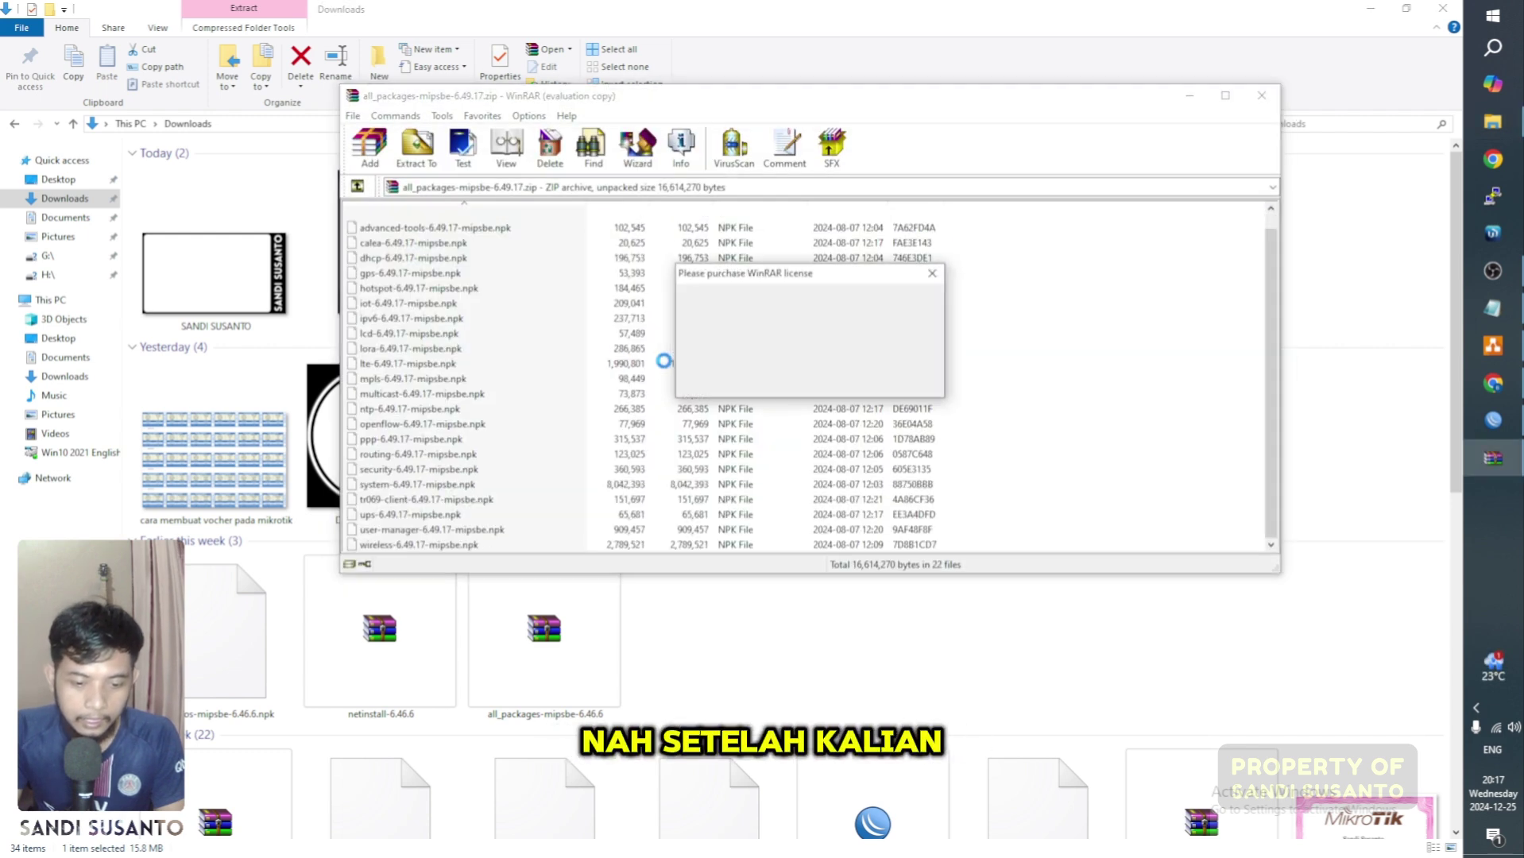
click(932, 272)
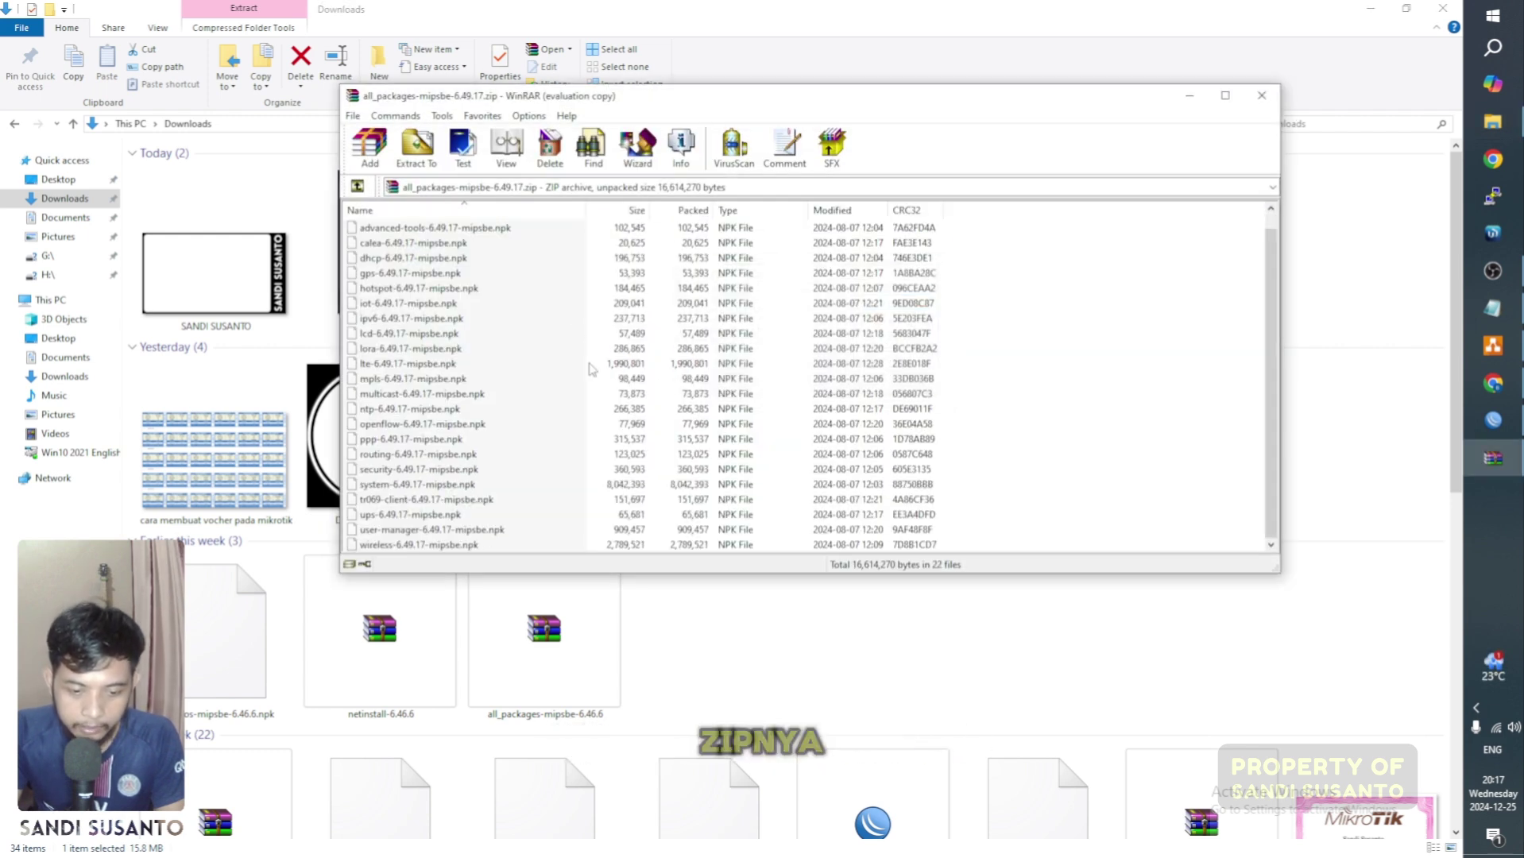
Step: Select user-manager-6.49.17-mipsbe.npk and dock WinRAR on the right half
click(422, 528)
click(405, 396)
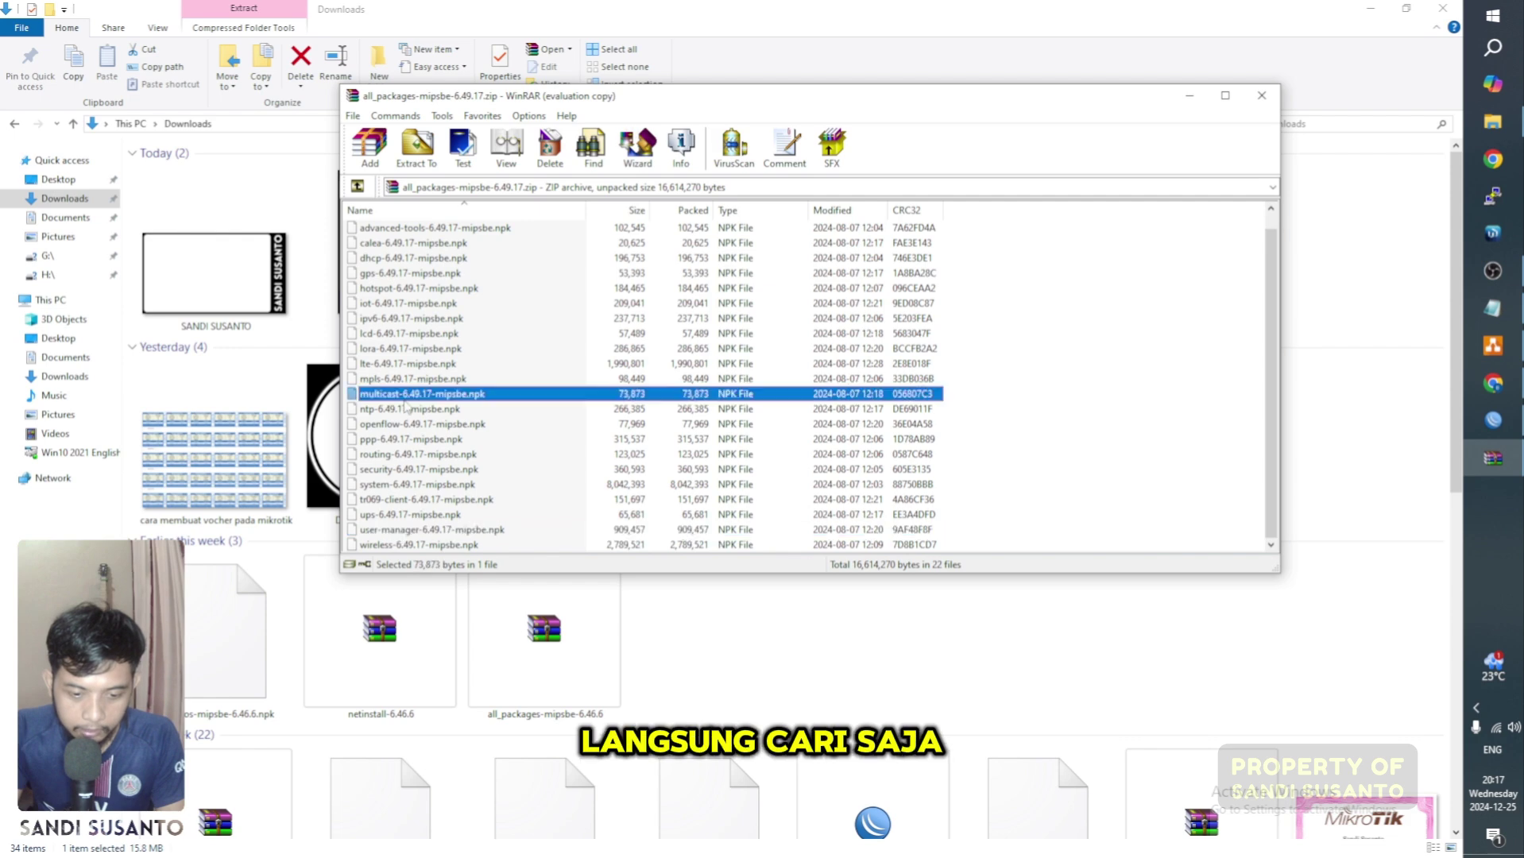
click(442, 530)
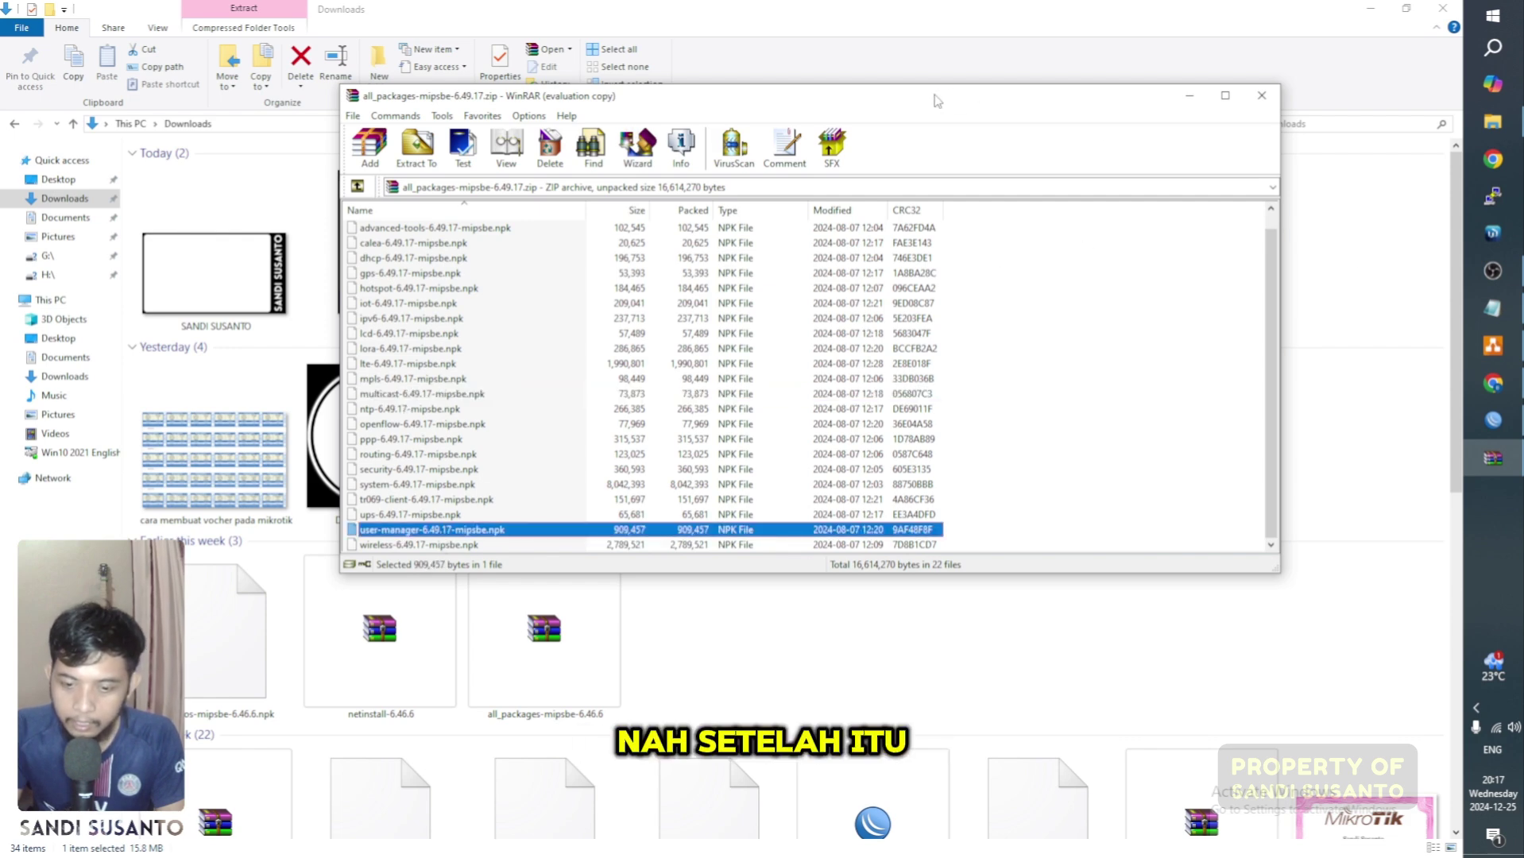
drag(935, 97, 1462, 262)
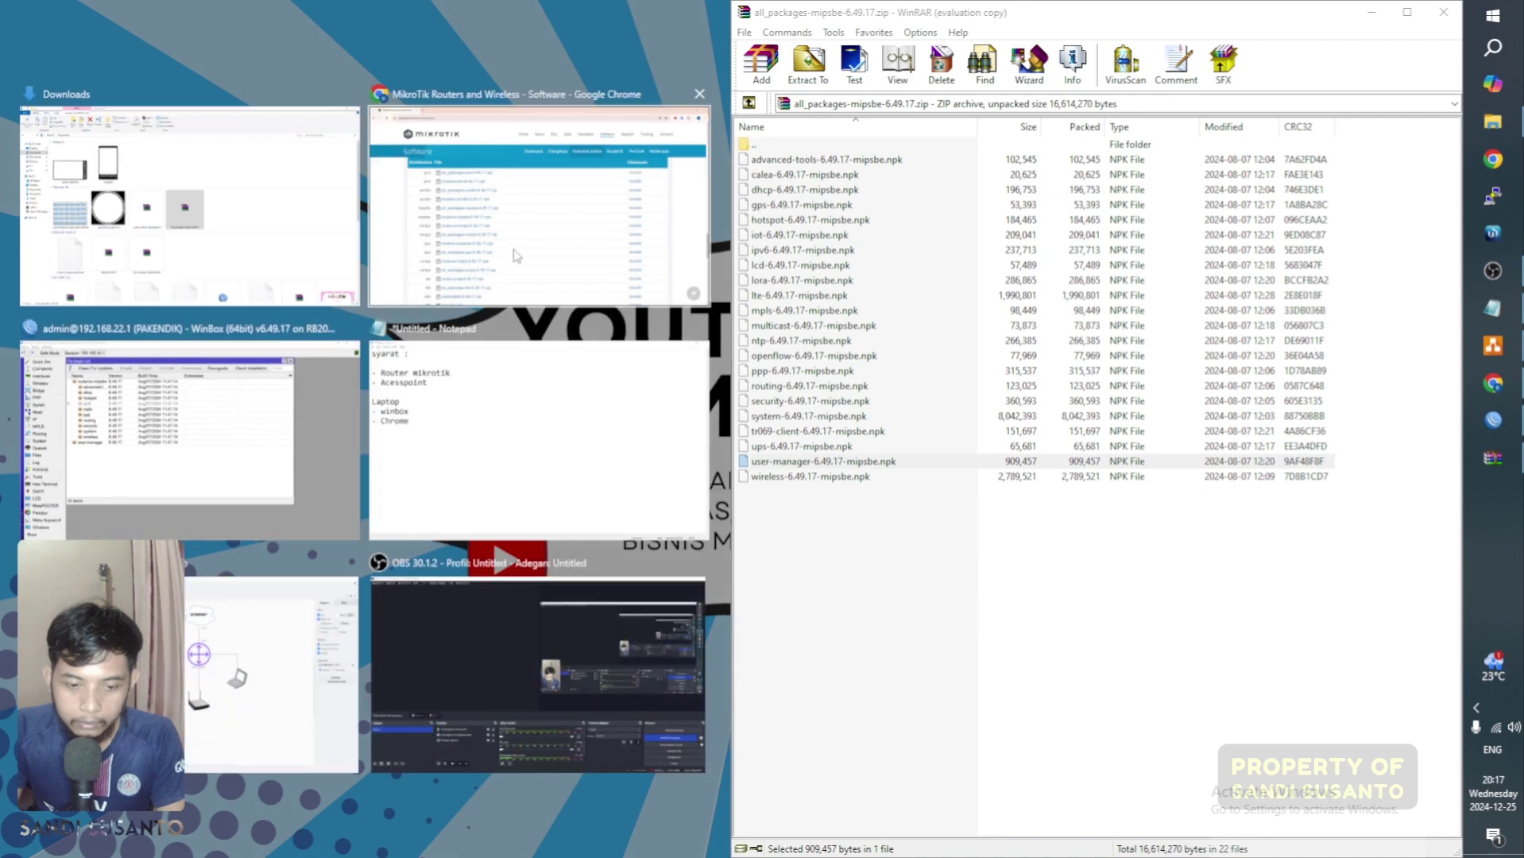
Step: Copy user-manager-6.49.17-mipsbe.npk from WinRAR into the router's File List
click(290, 397)
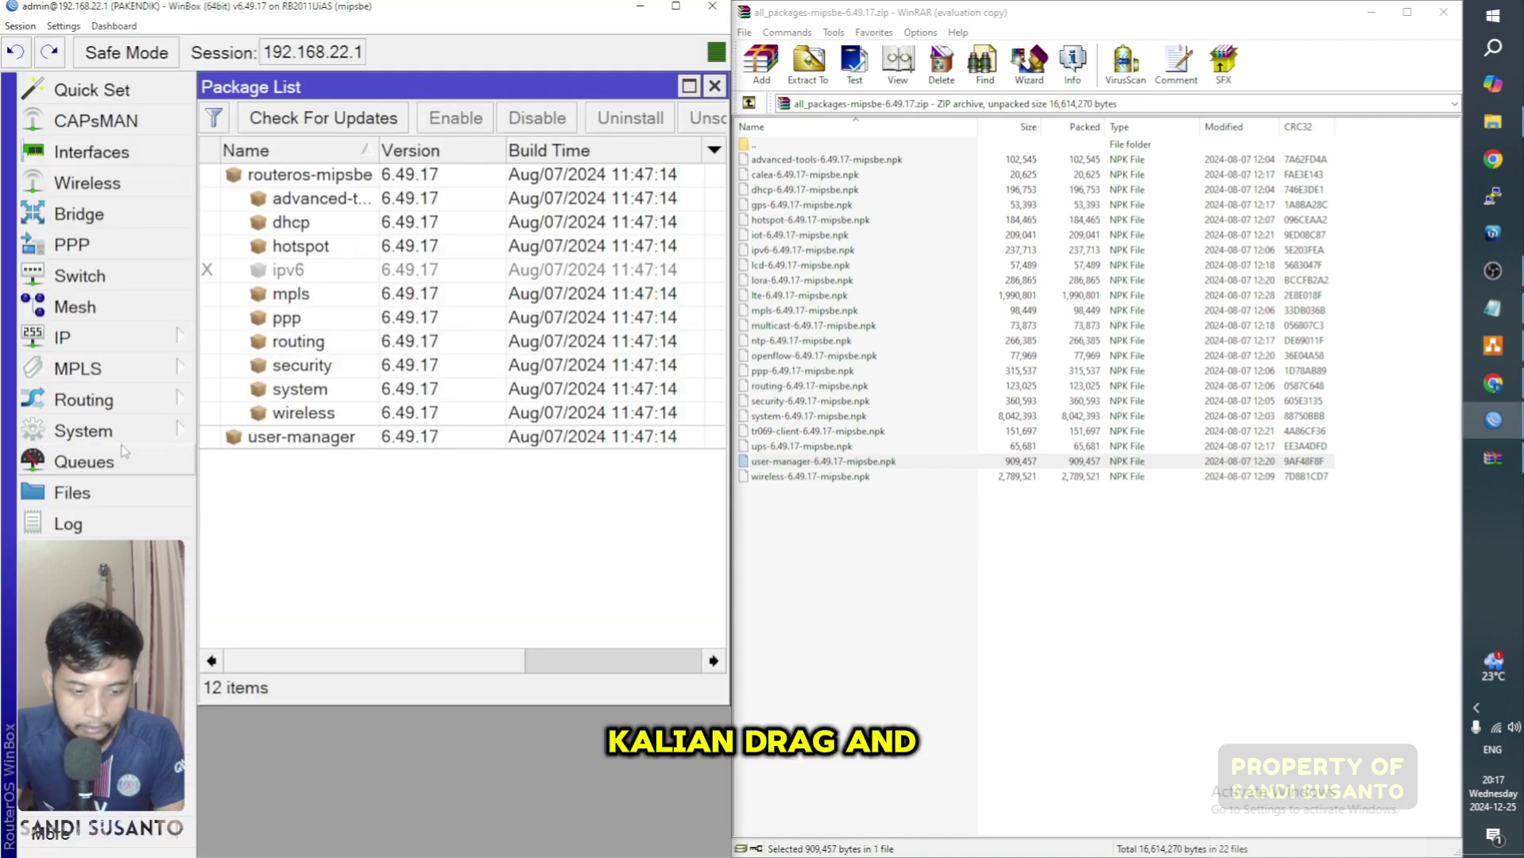
click(128, 506)
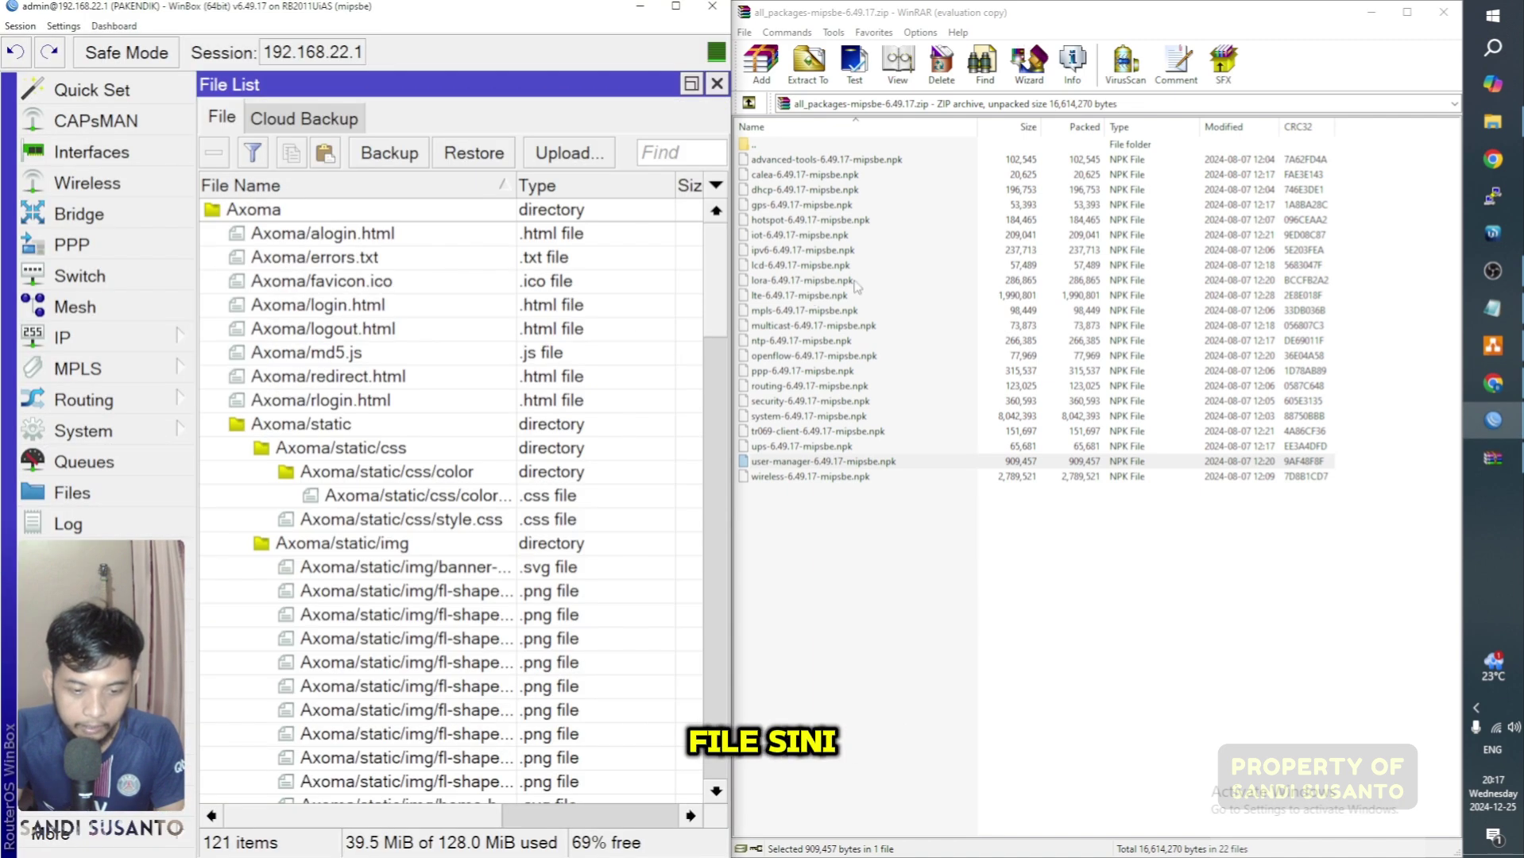
drag(863, 465, 792, 427)
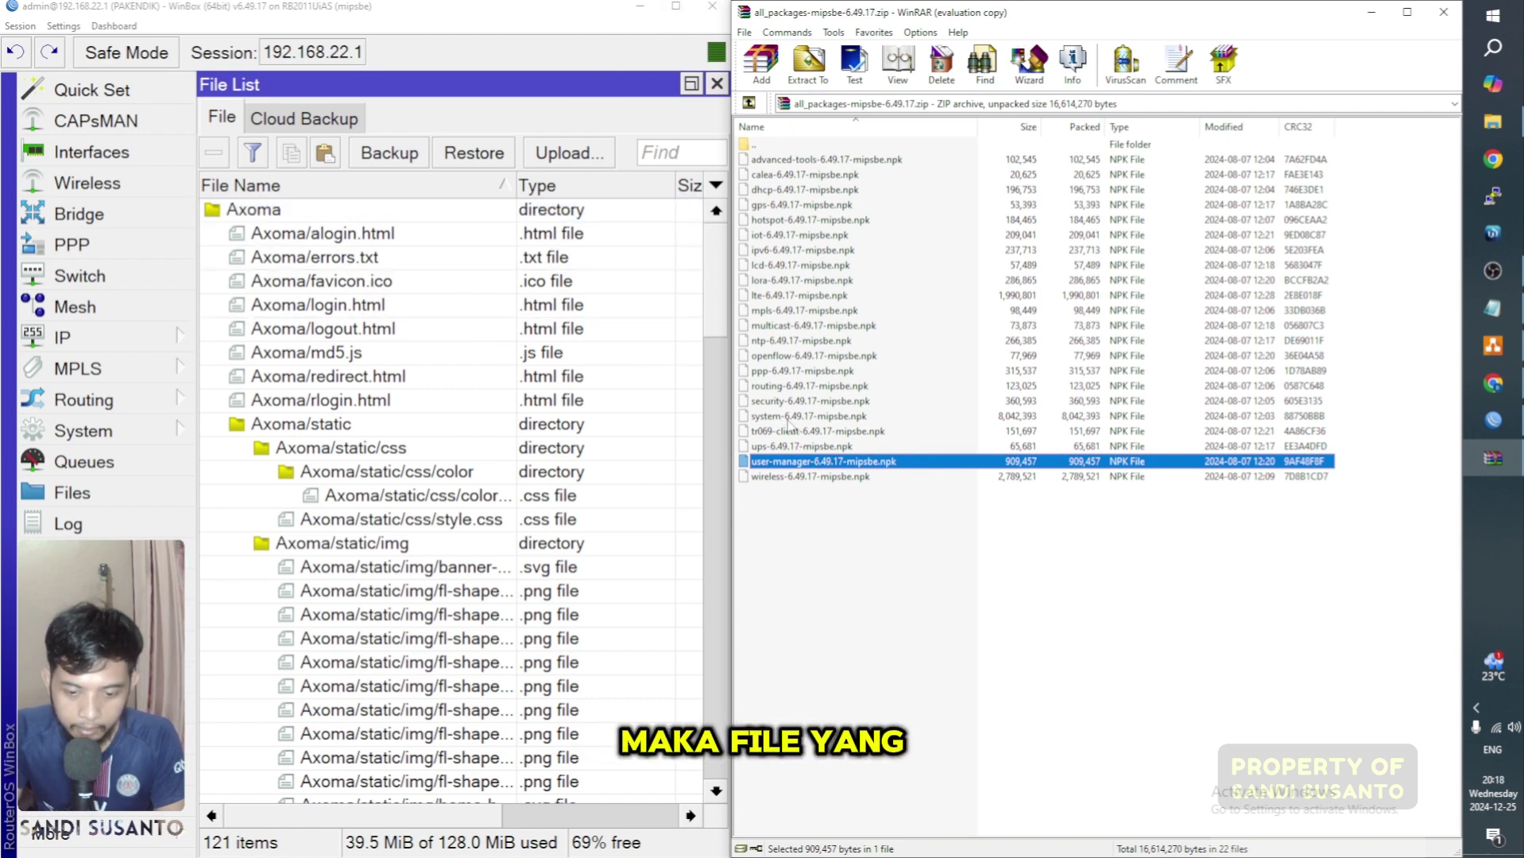
click(678, 8)
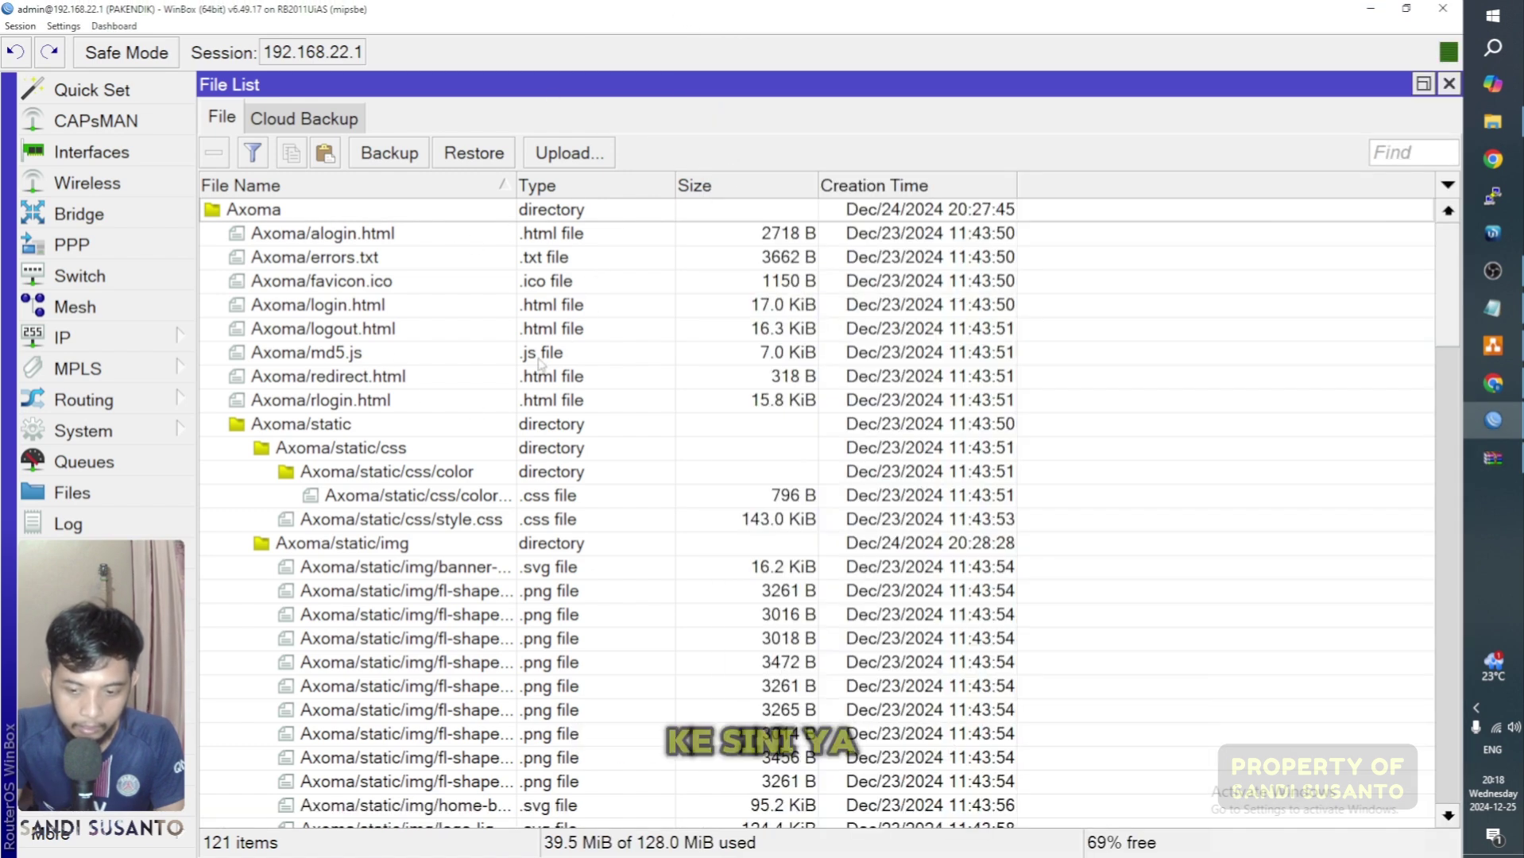
Step: Bring up System Reboot, answer No, and close the File List
click(135, 440)
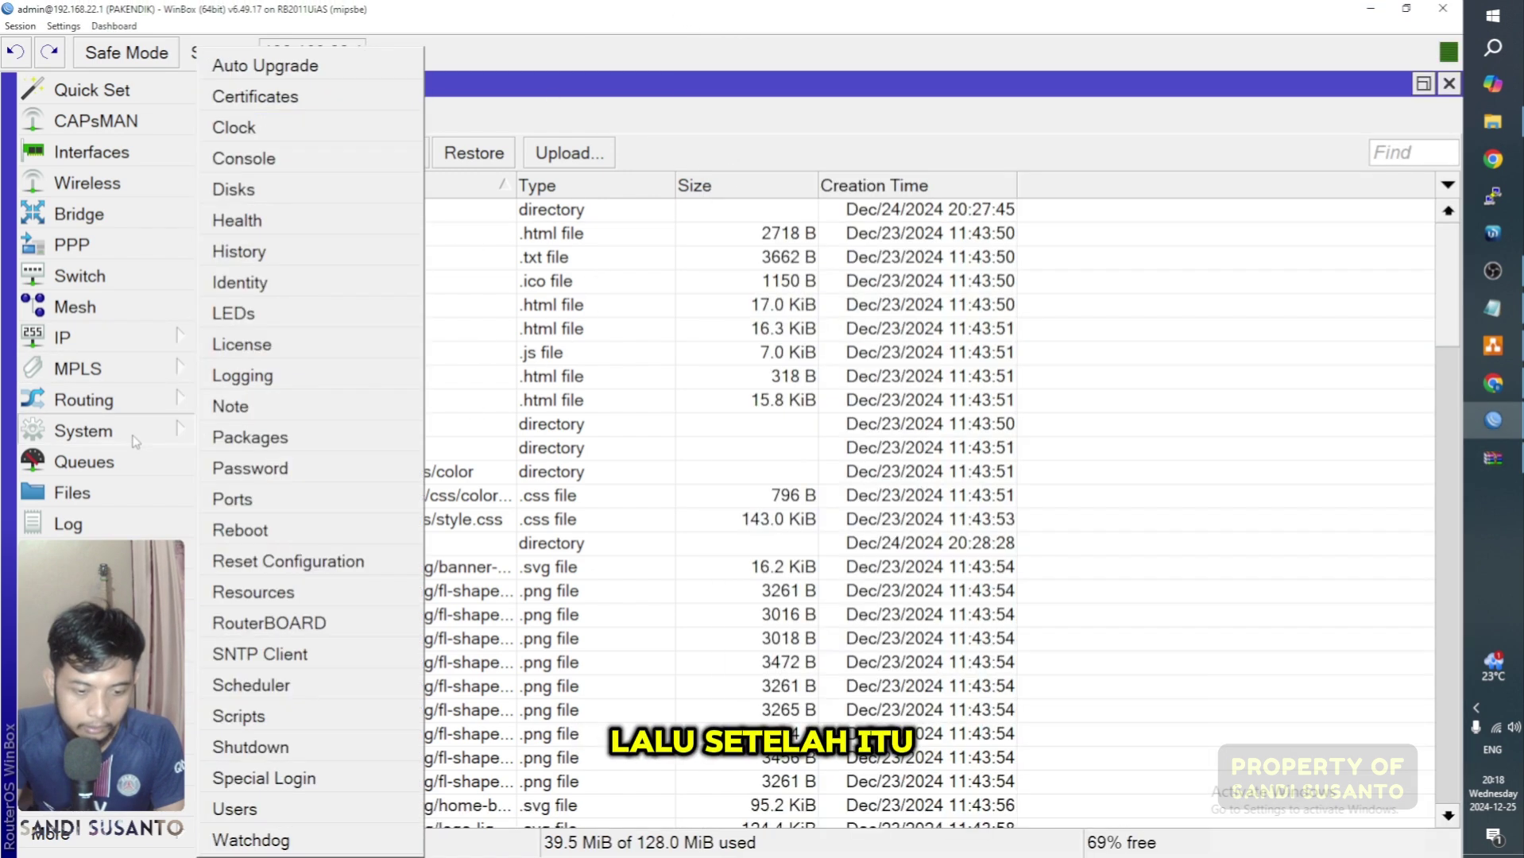
click(240, 530)
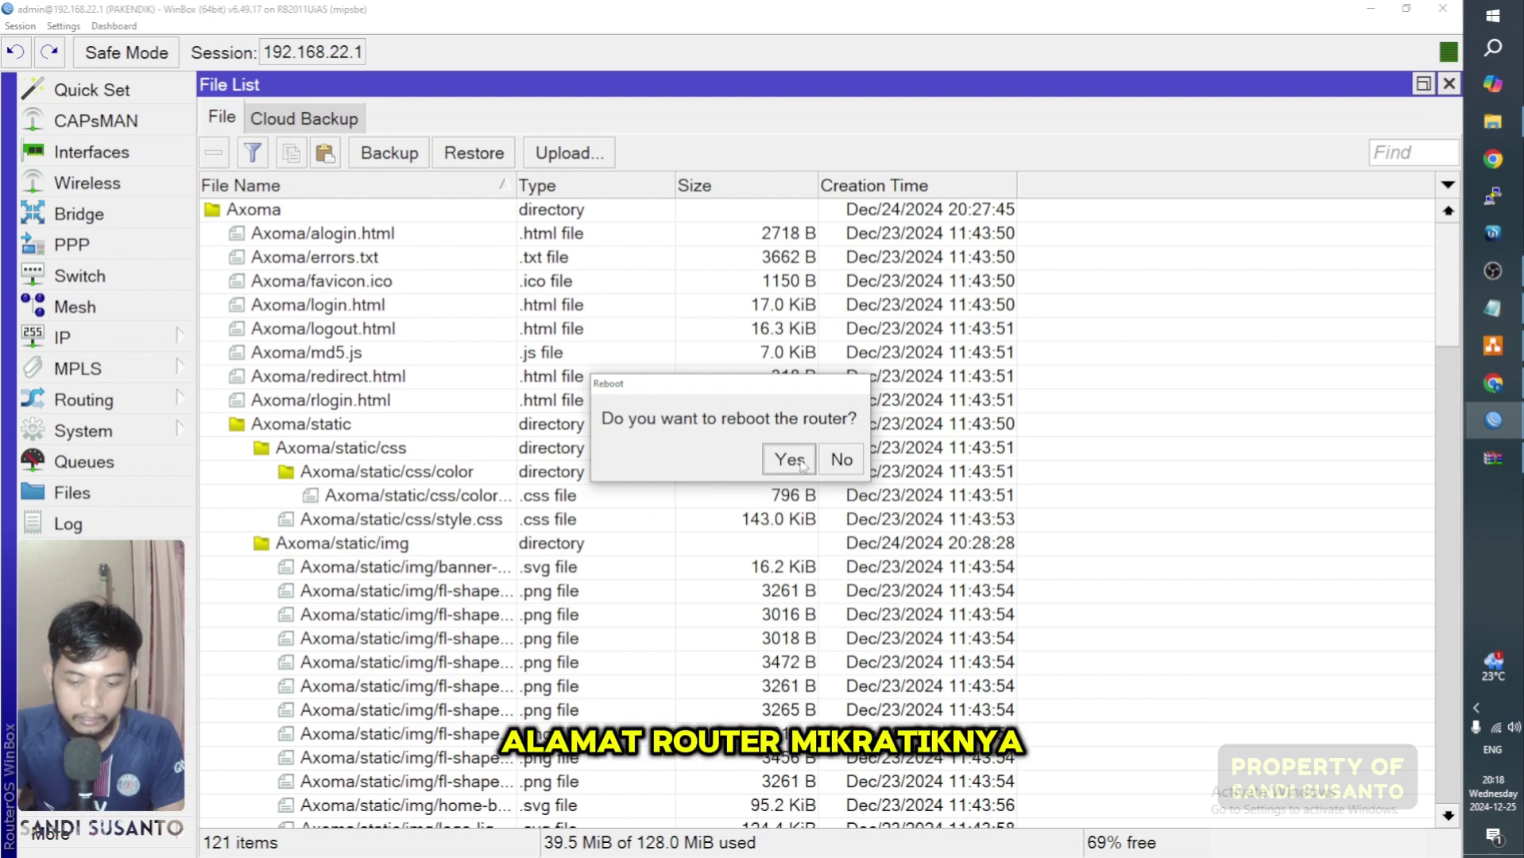
click(842, 461)
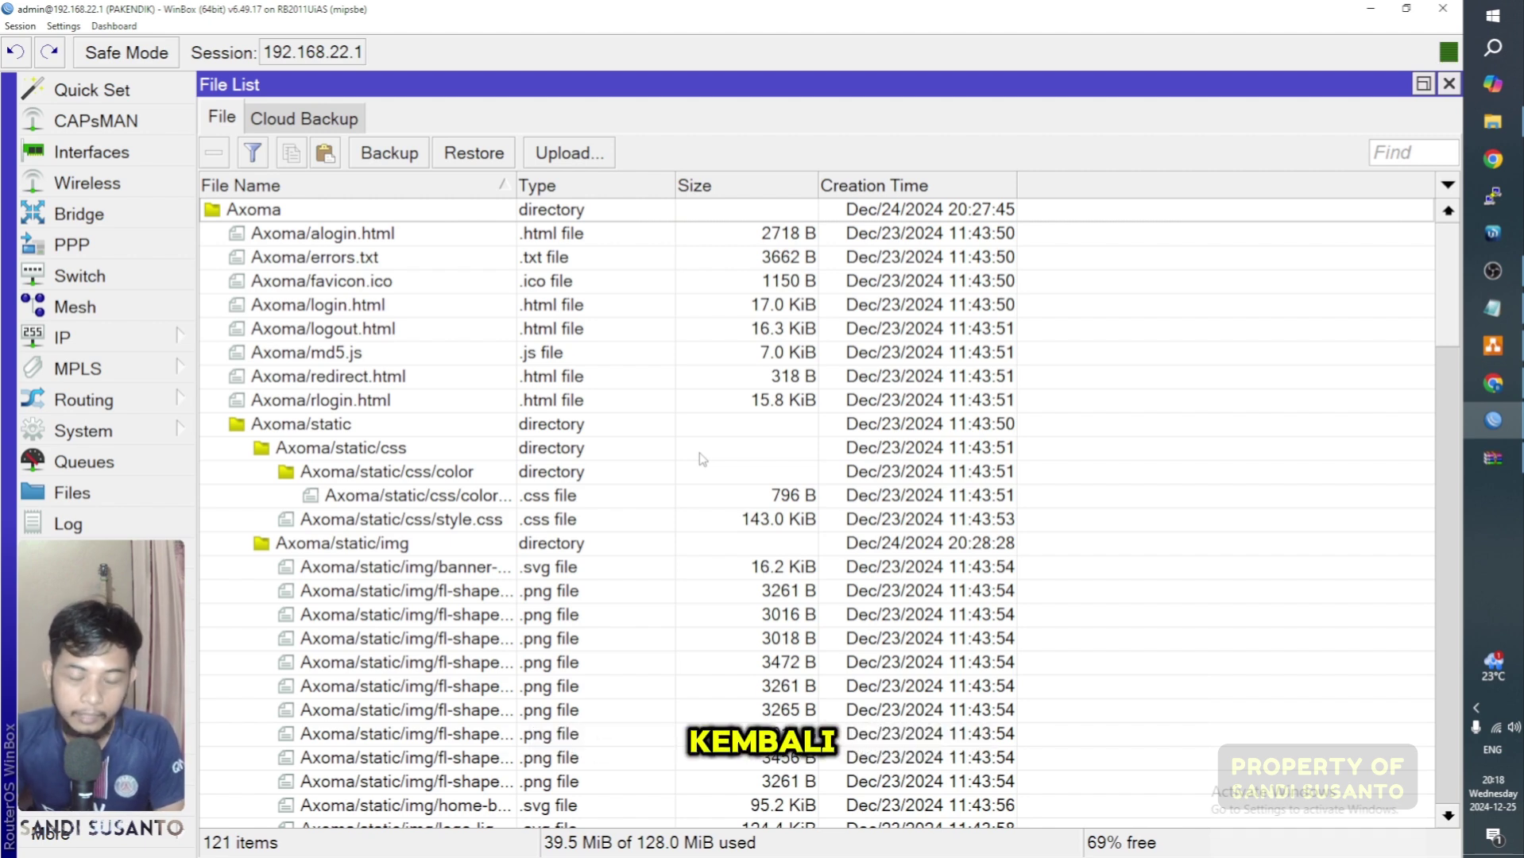
click(1447, 85)
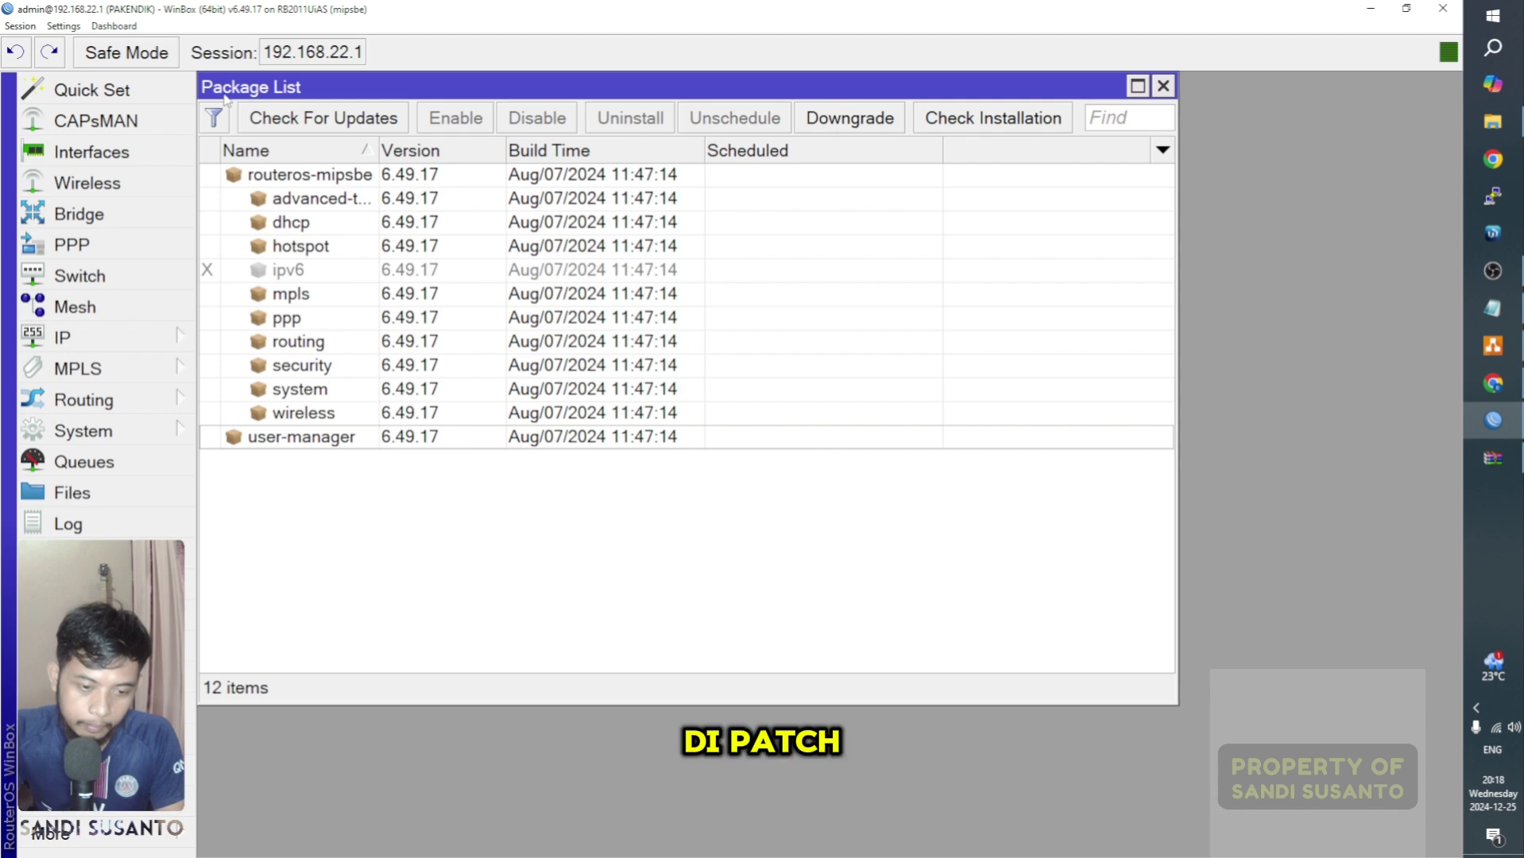
Step: Confirm user-manager appears in the Package List, then bring up the Notepad requirements
click(302, 438)
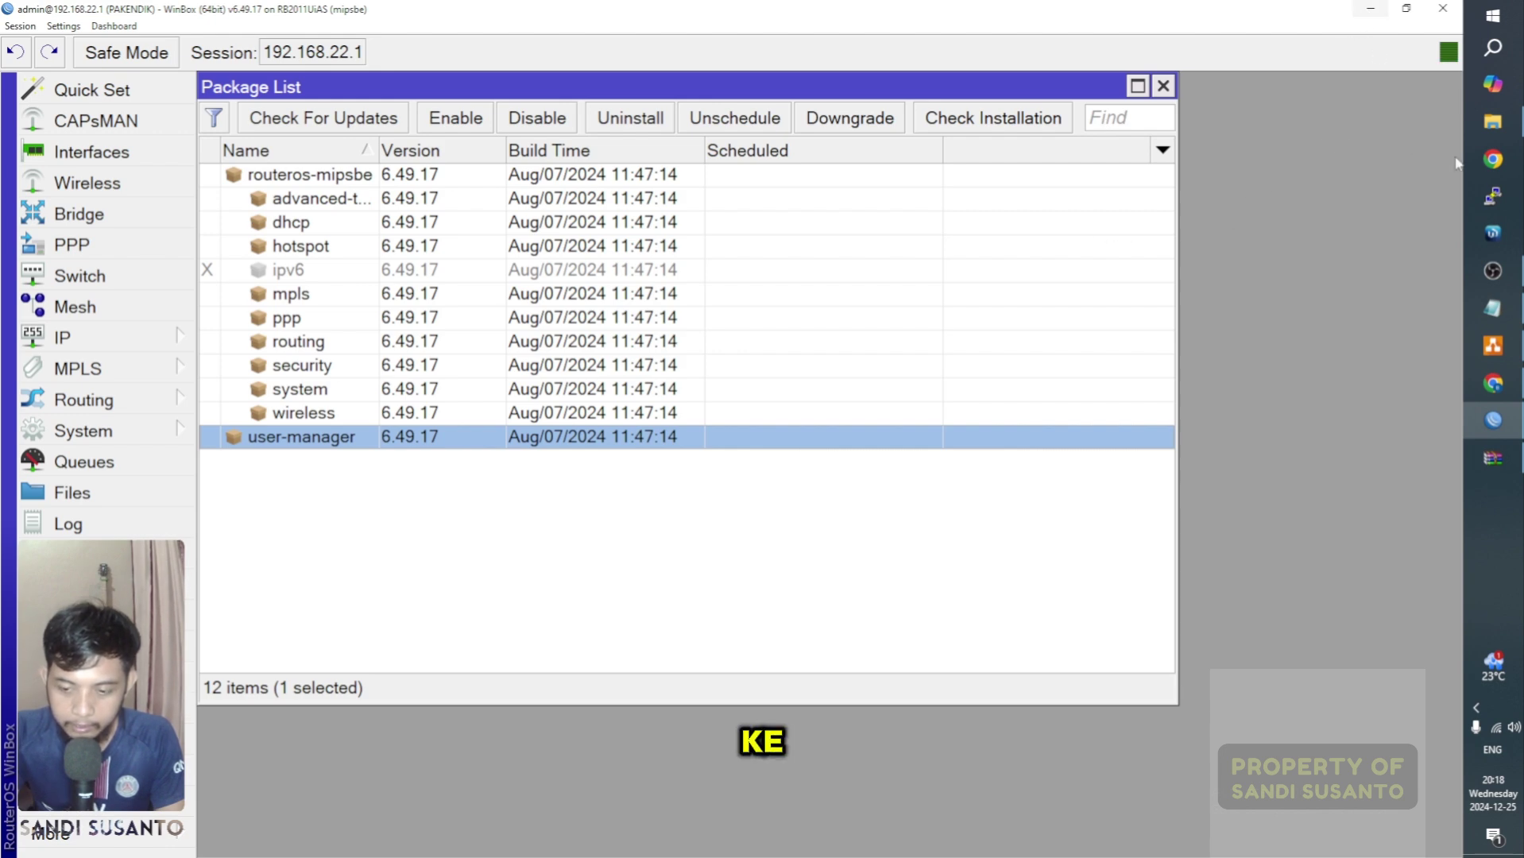
click(1493, 308)
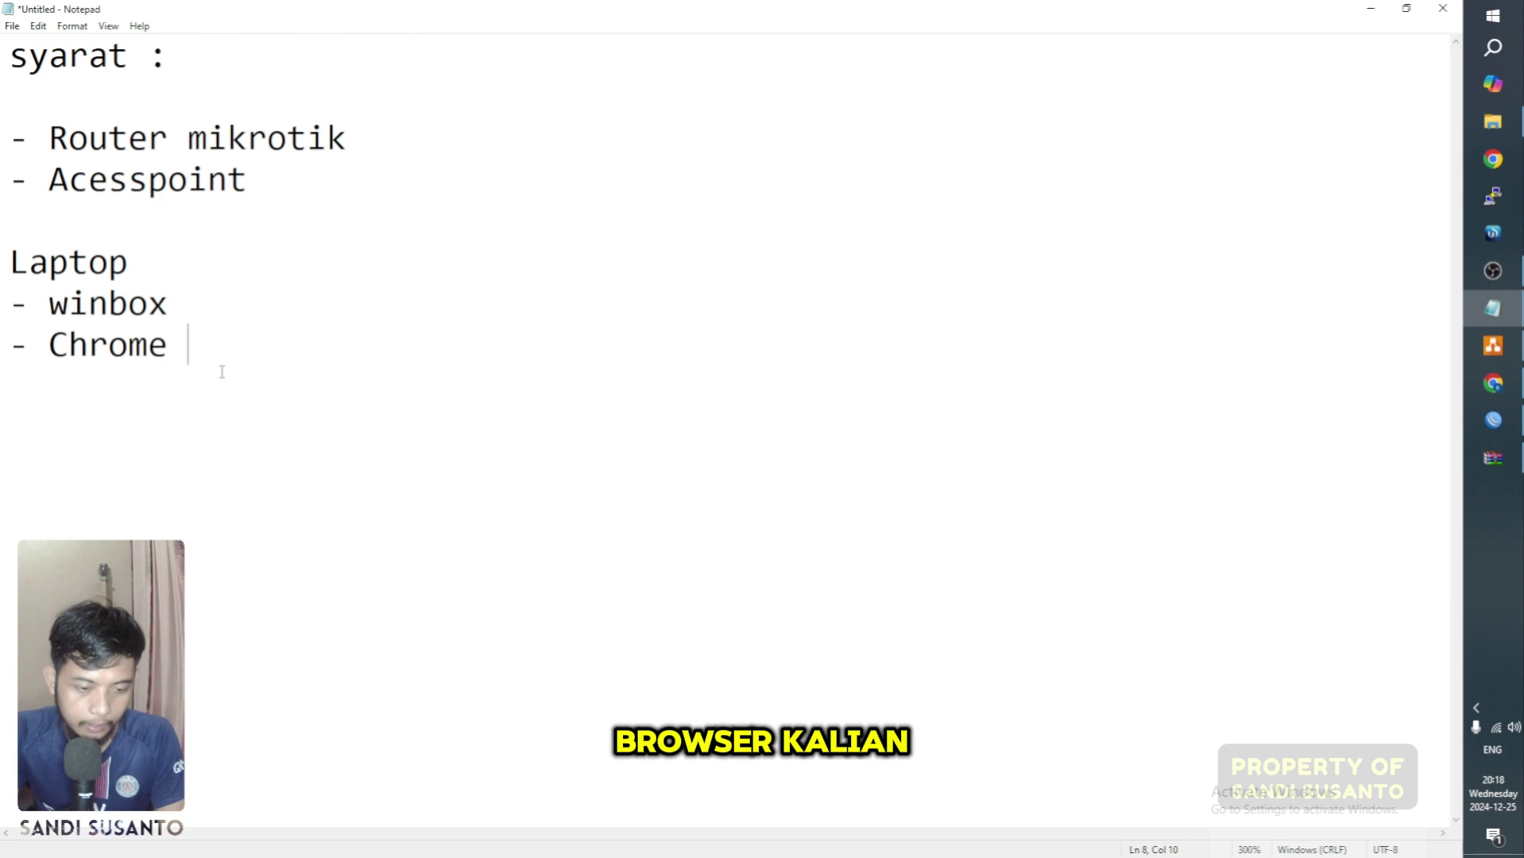
Step: Go to 192.168.22.1/userman in a new Chrome tab
drag(190, 346, 50, 345)
click(168, 346)
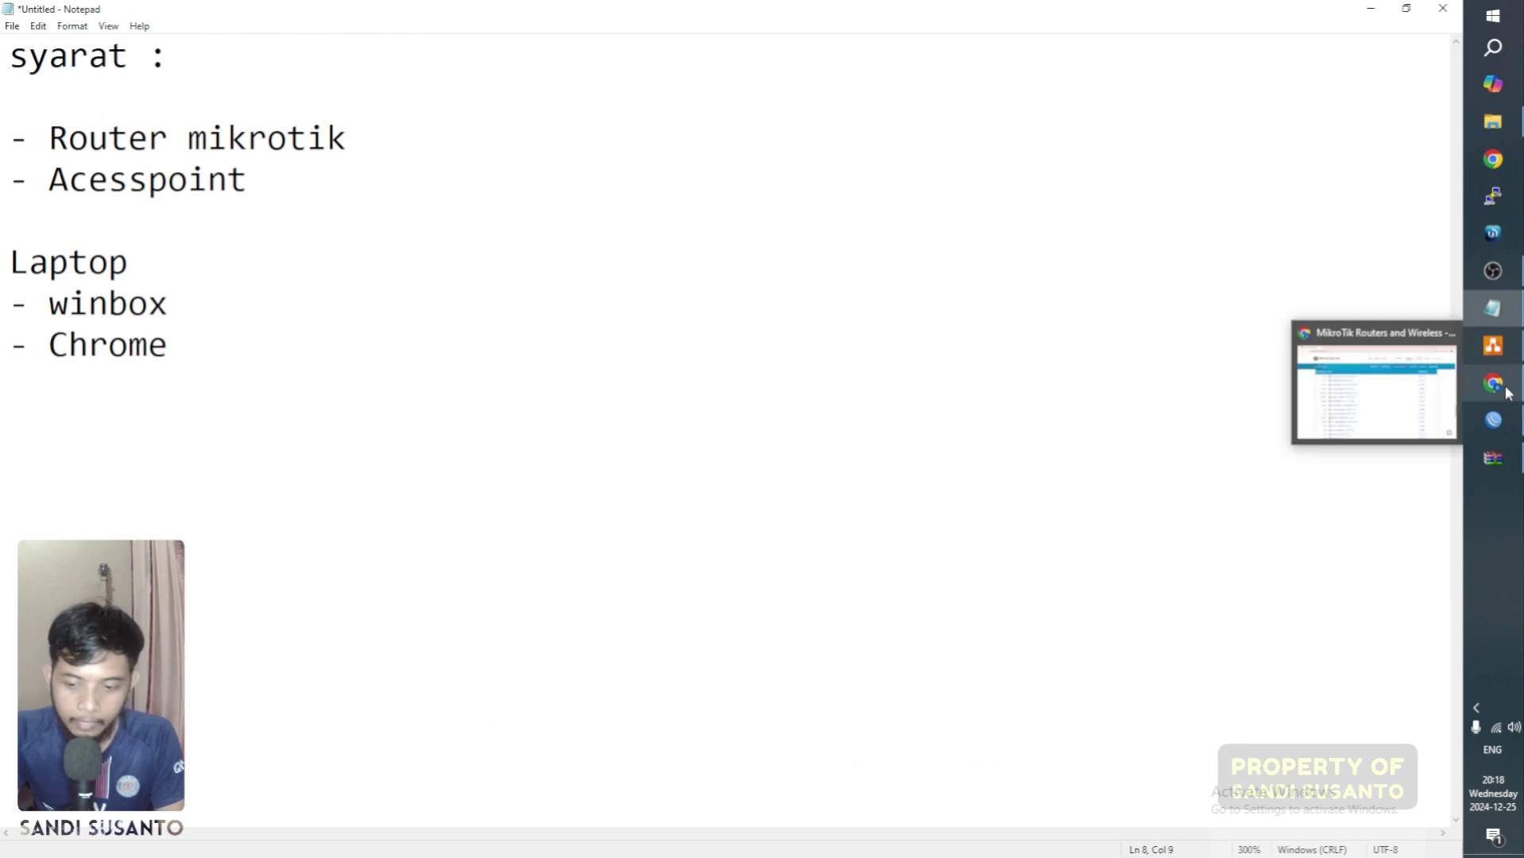
click(1494, 385)
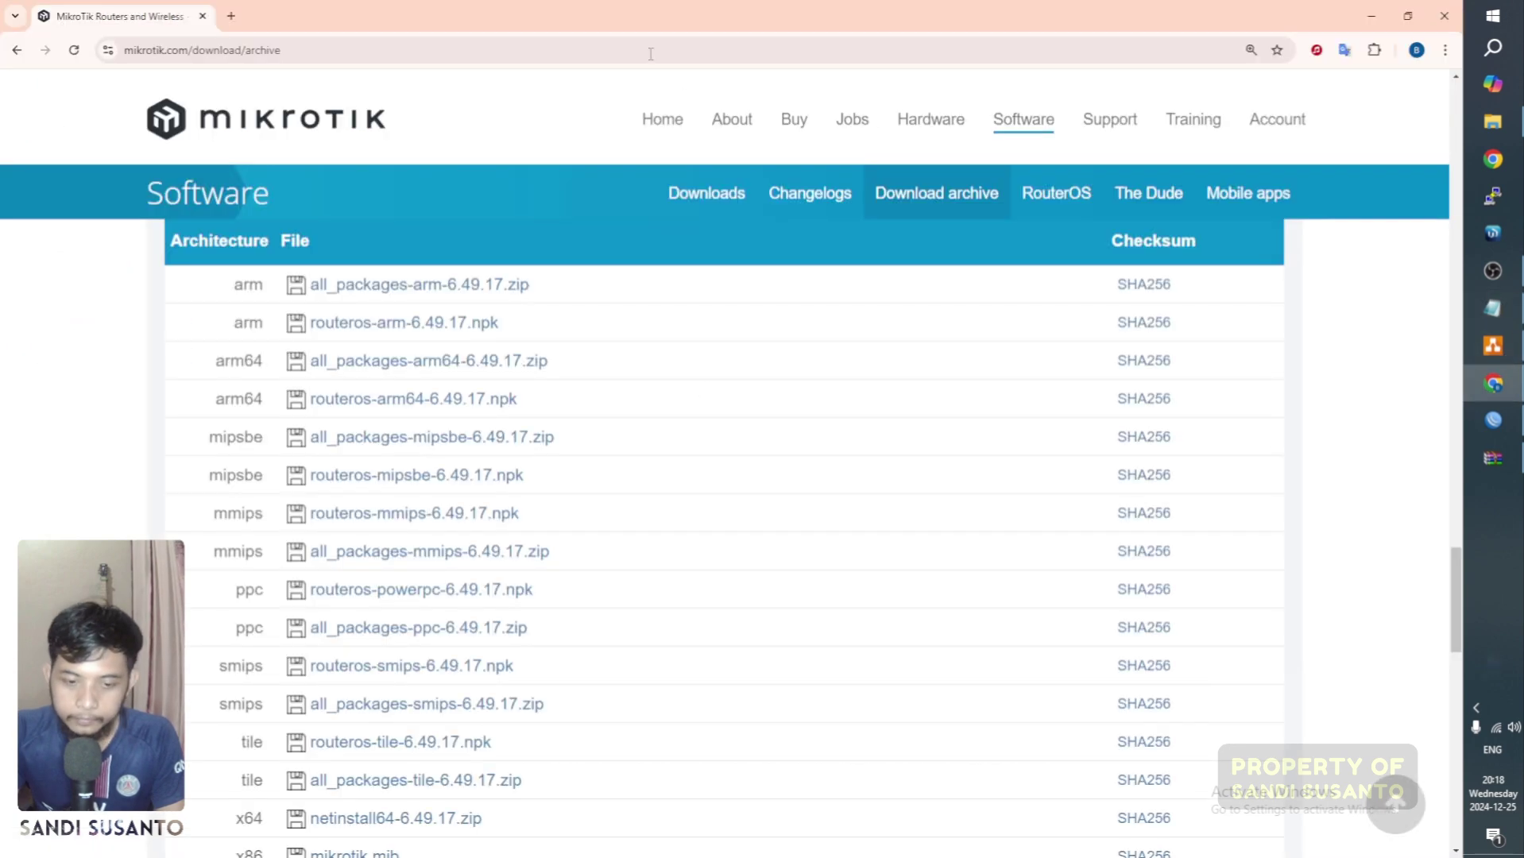
click(231, 16)
click(257, 54)
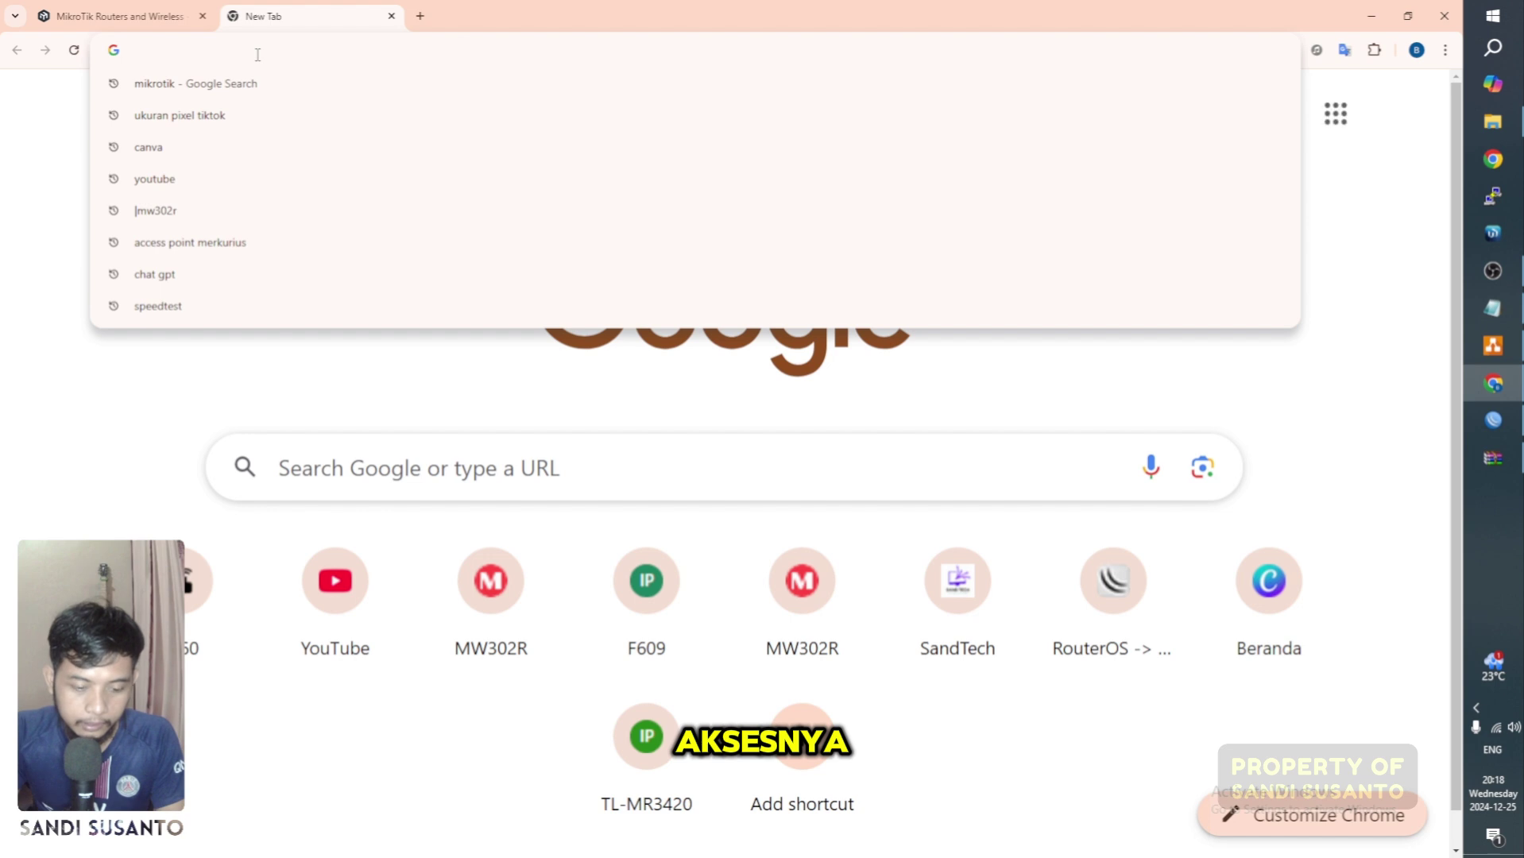
text(192.168.1.1)
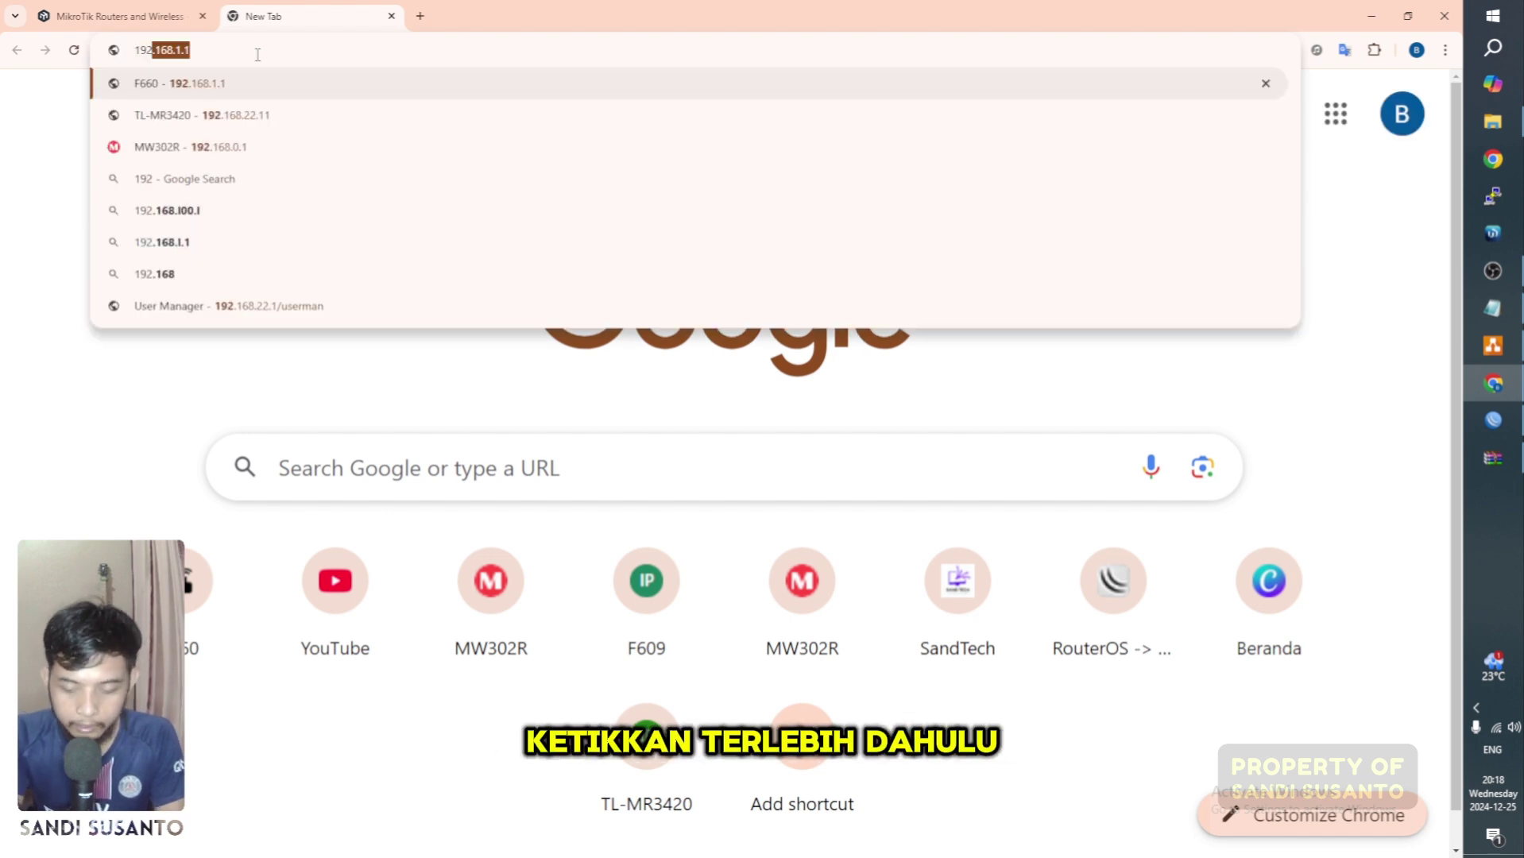
key(BackSpace)
key(BackSpace)
key(BackSpace)
text(22.1)
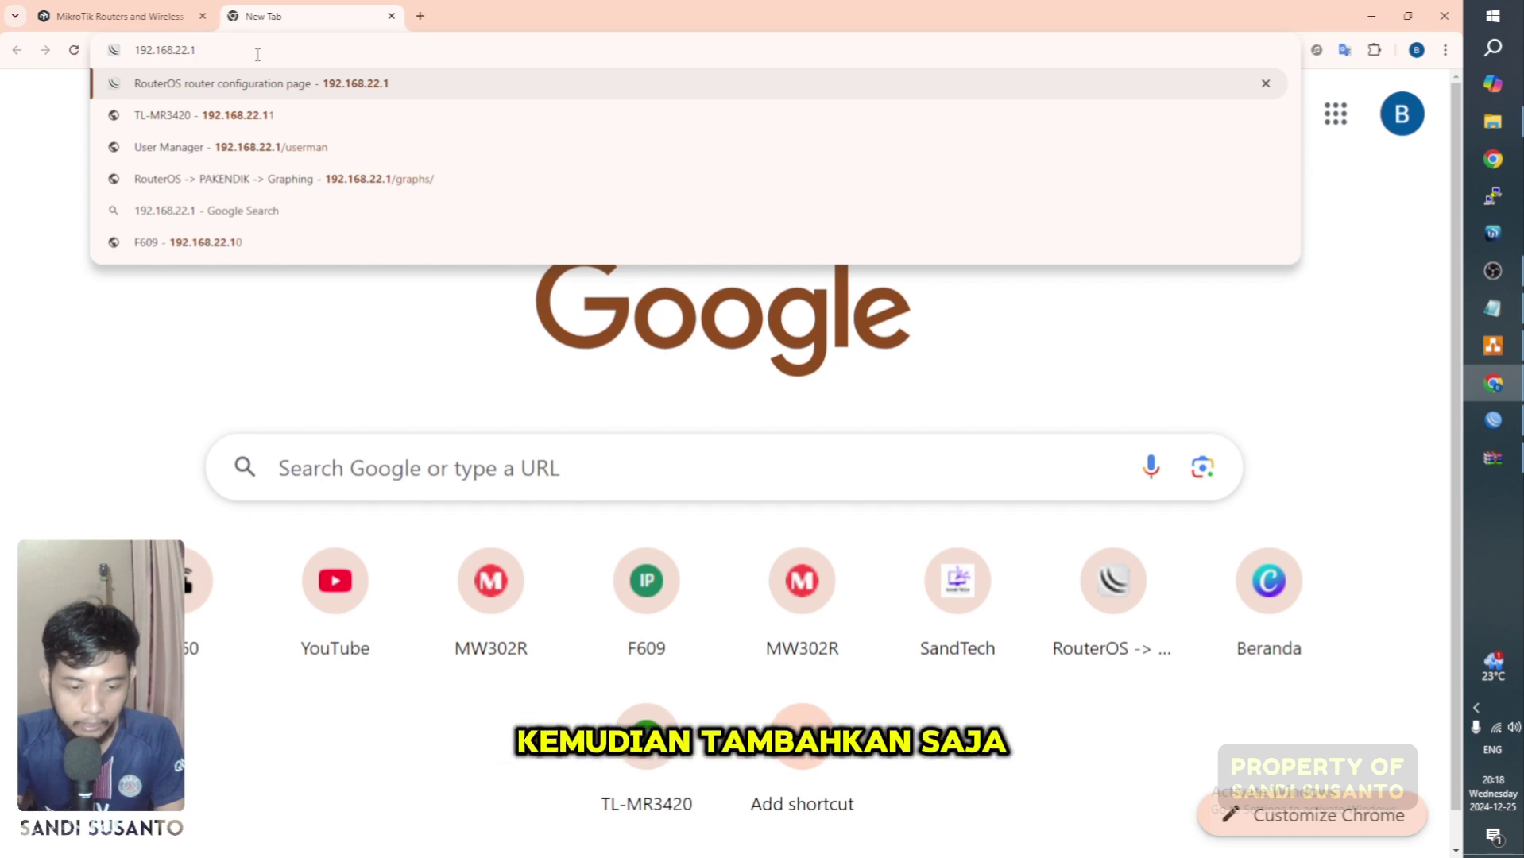
text(/userman)
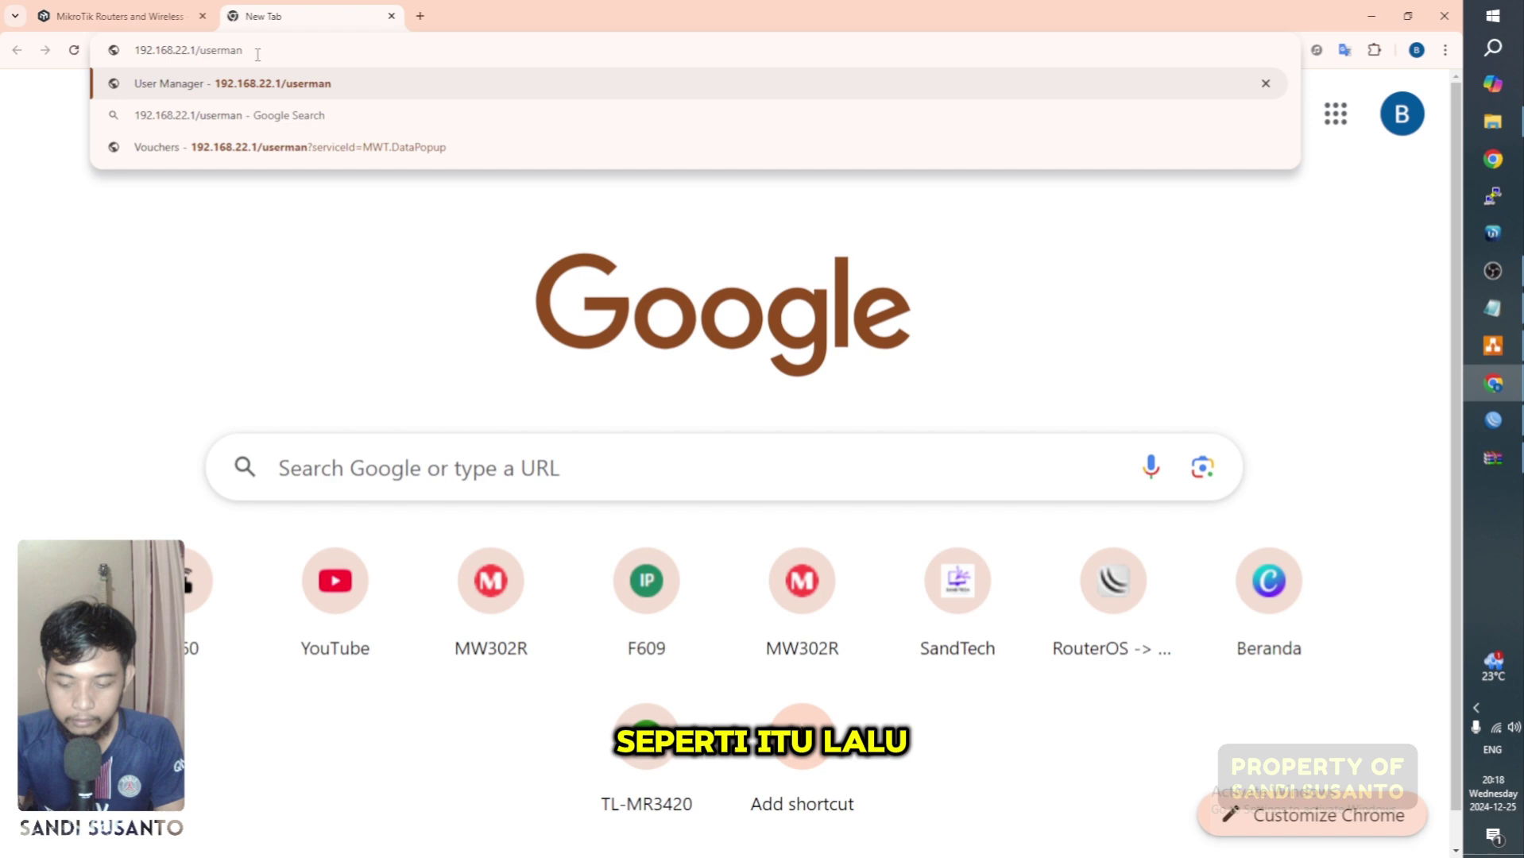
key(Return)
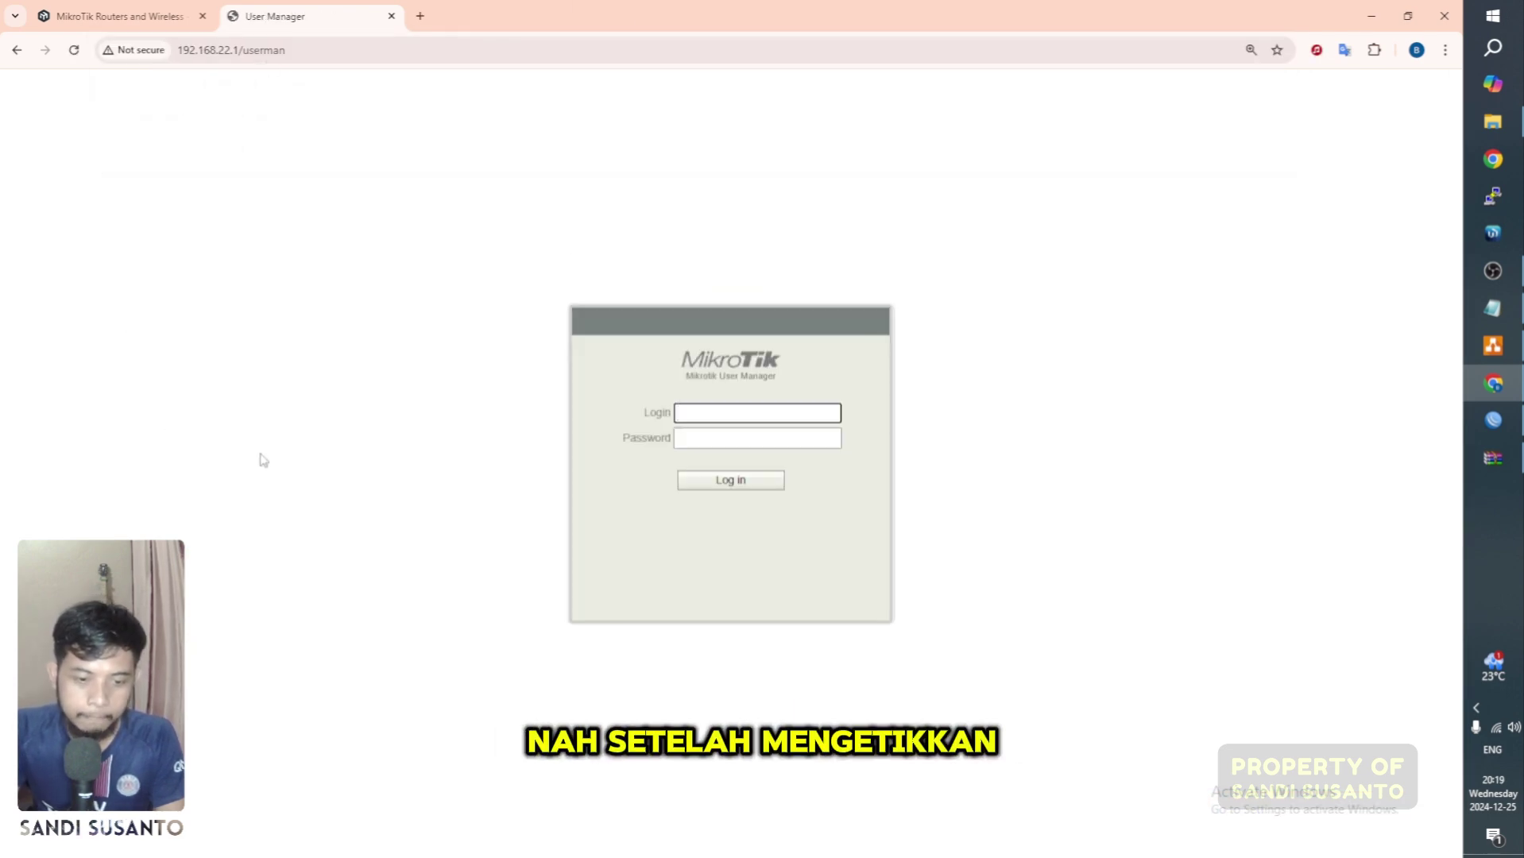
click(392, 440)
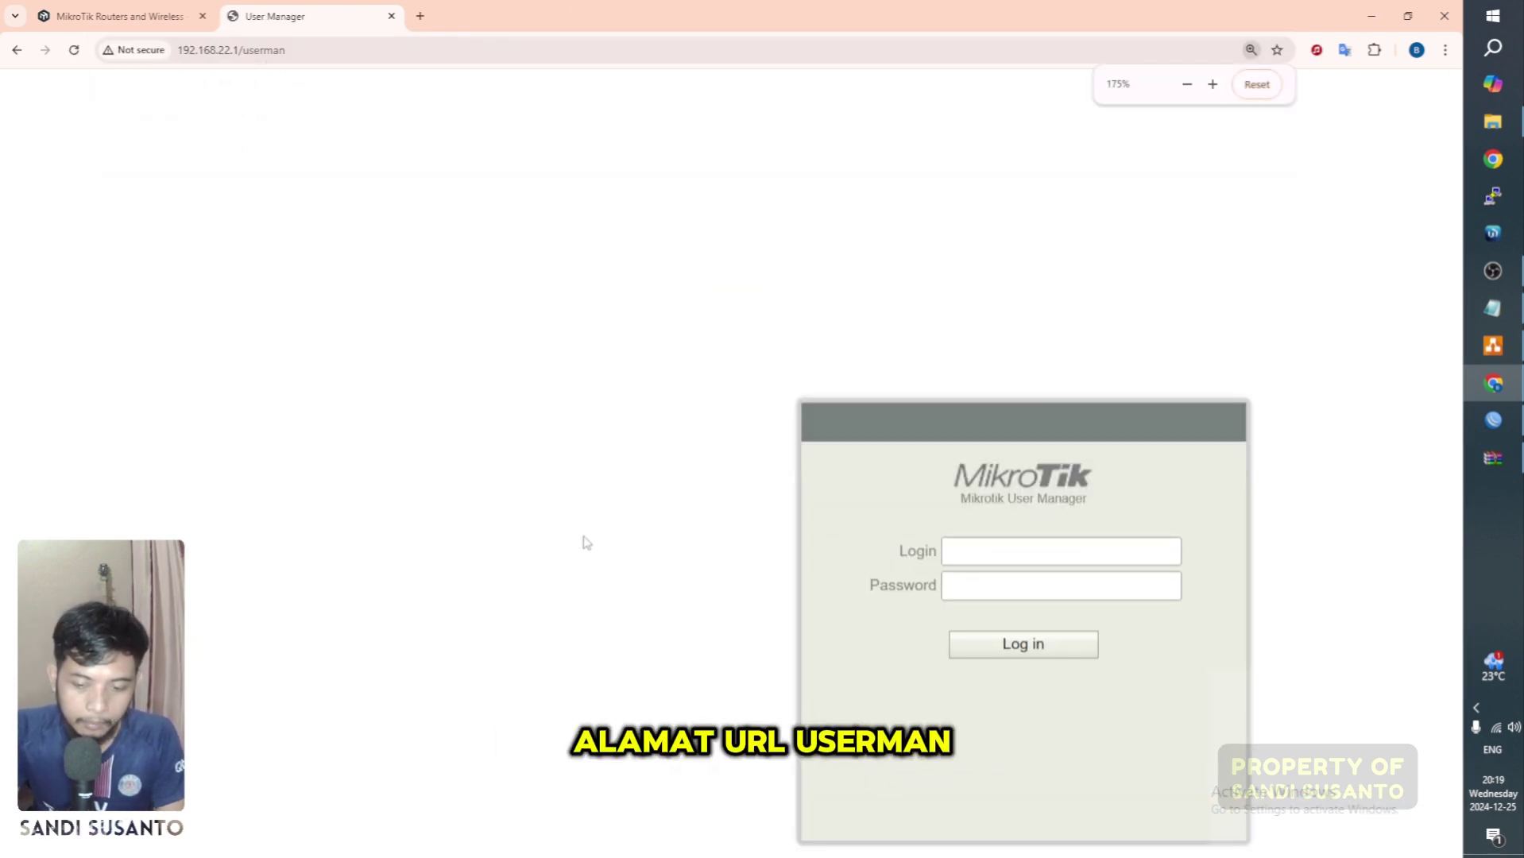
key(ctrl+minus)
key(ctrl+minus)
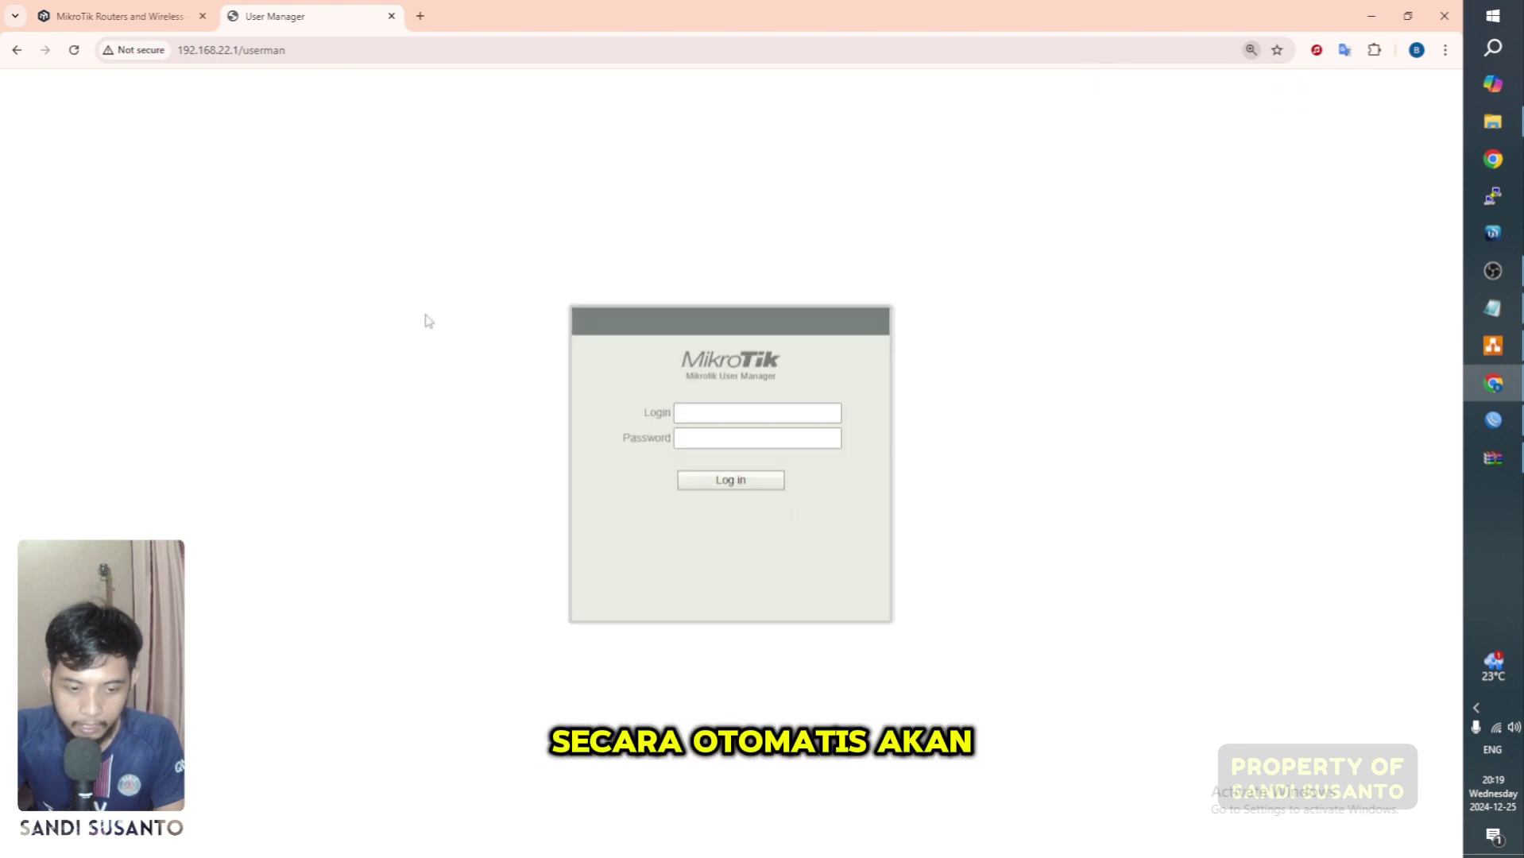
click(716, 413)
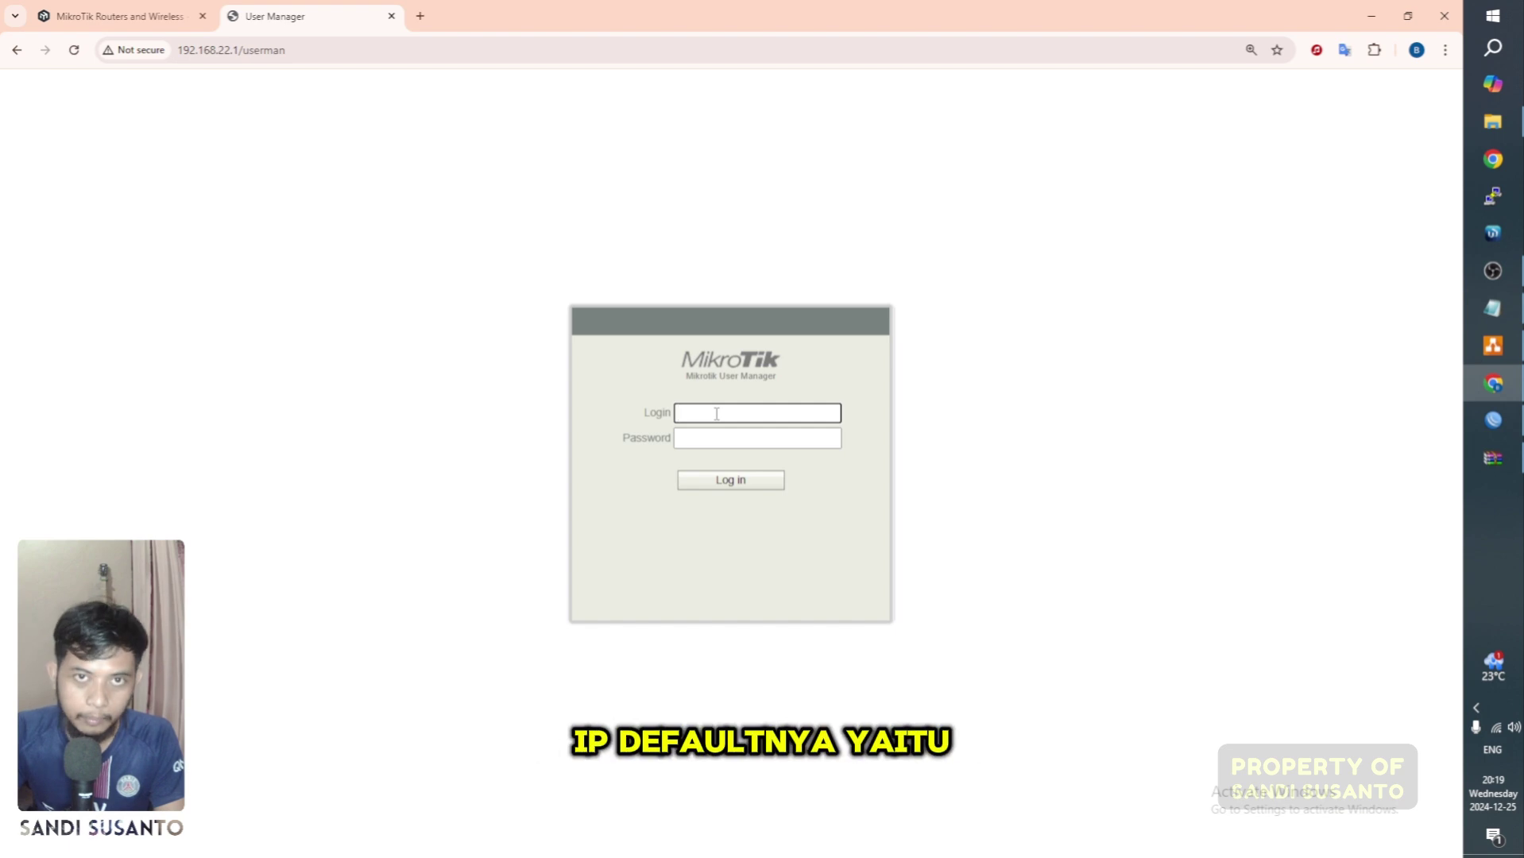
text(admin)
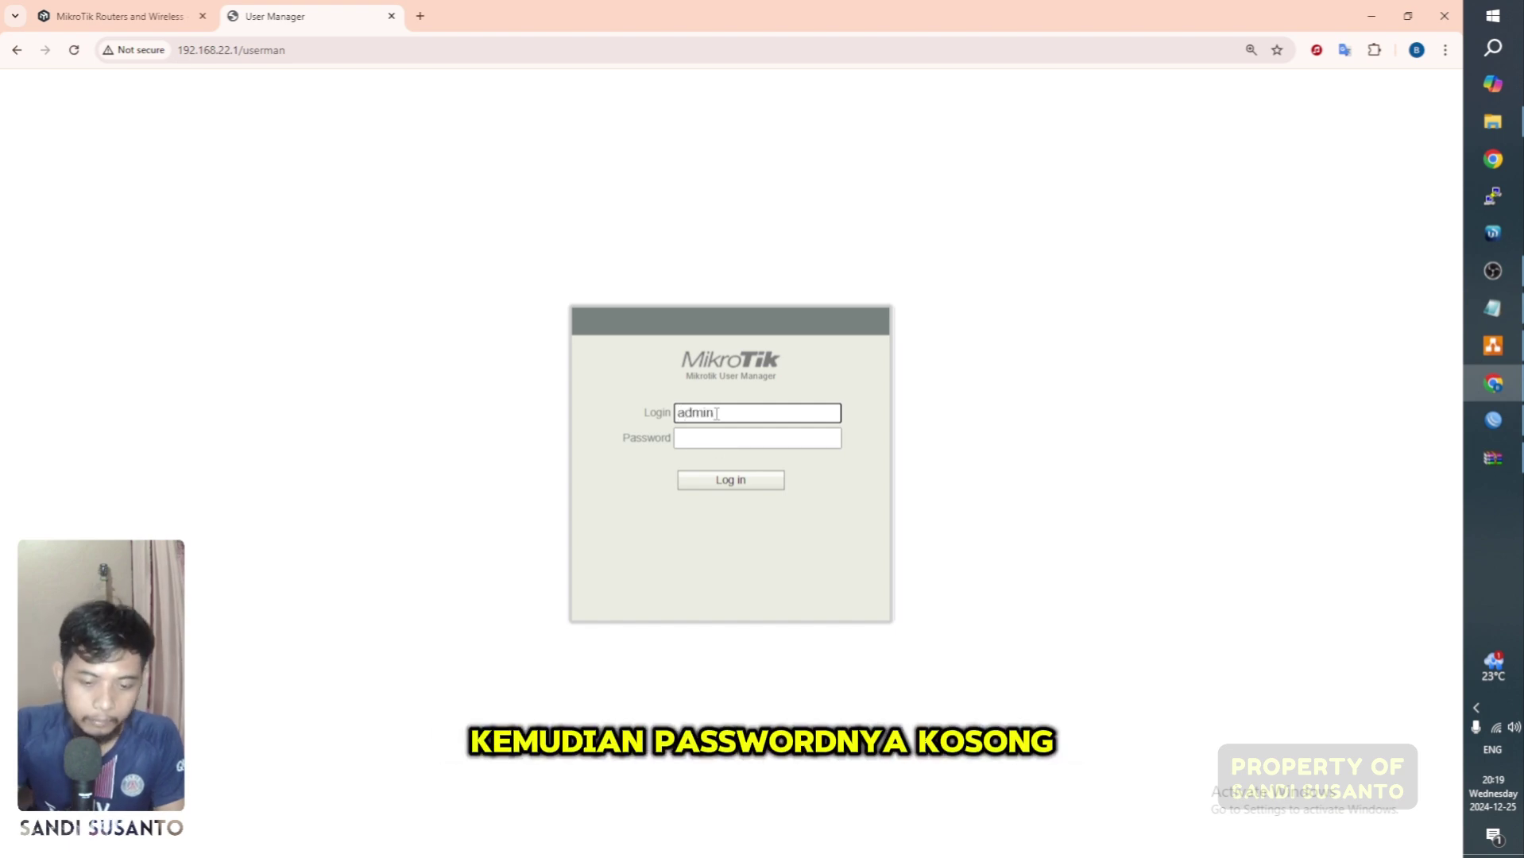
click(730, 477)
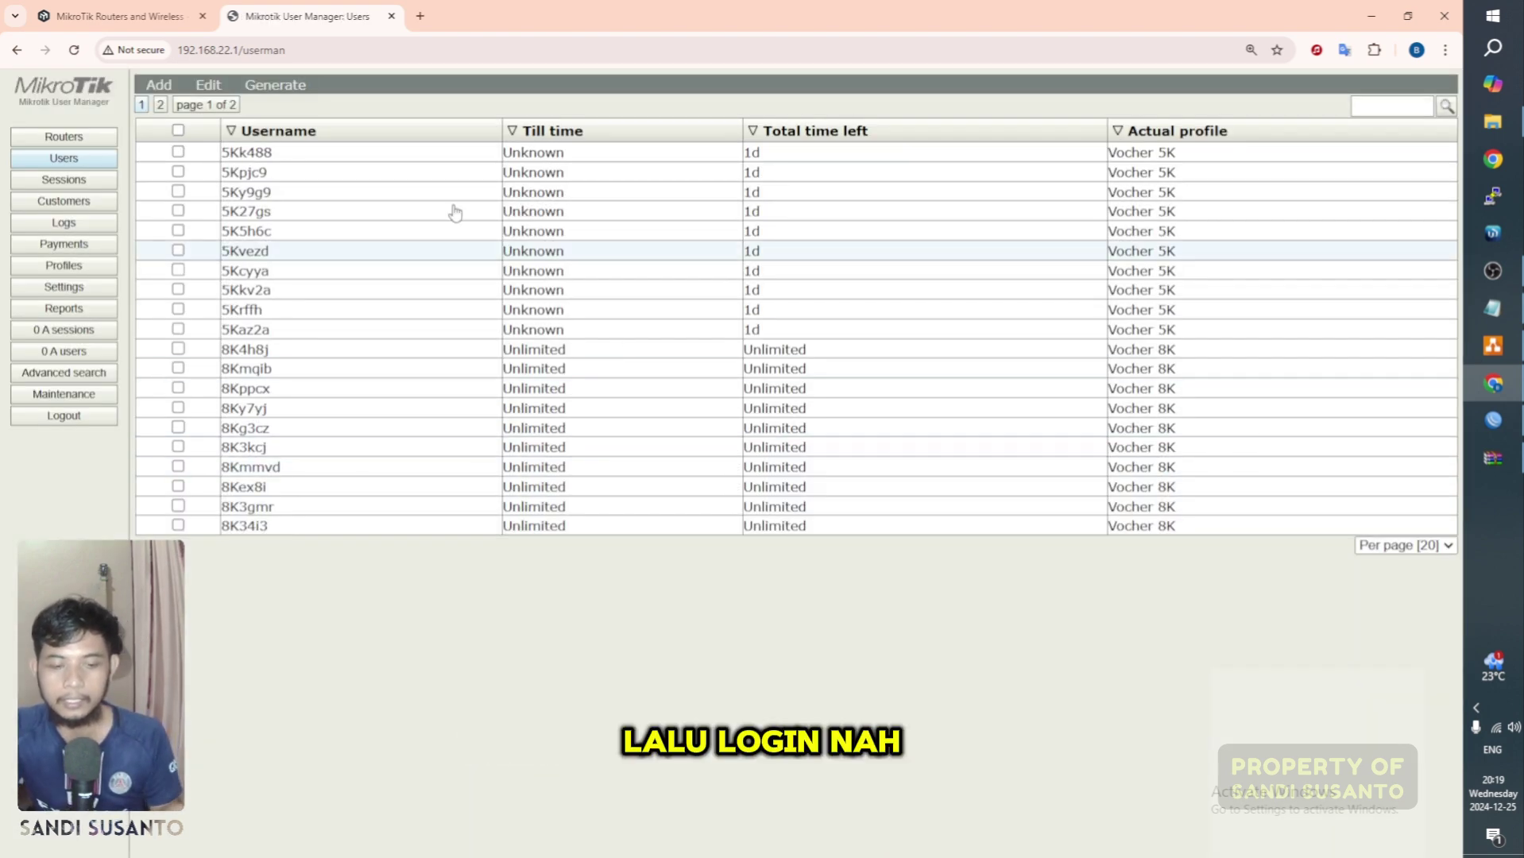
Step: Visit Routers, zoom to 200%, and open Profiles showing Vocher 5K
click(70, 137)
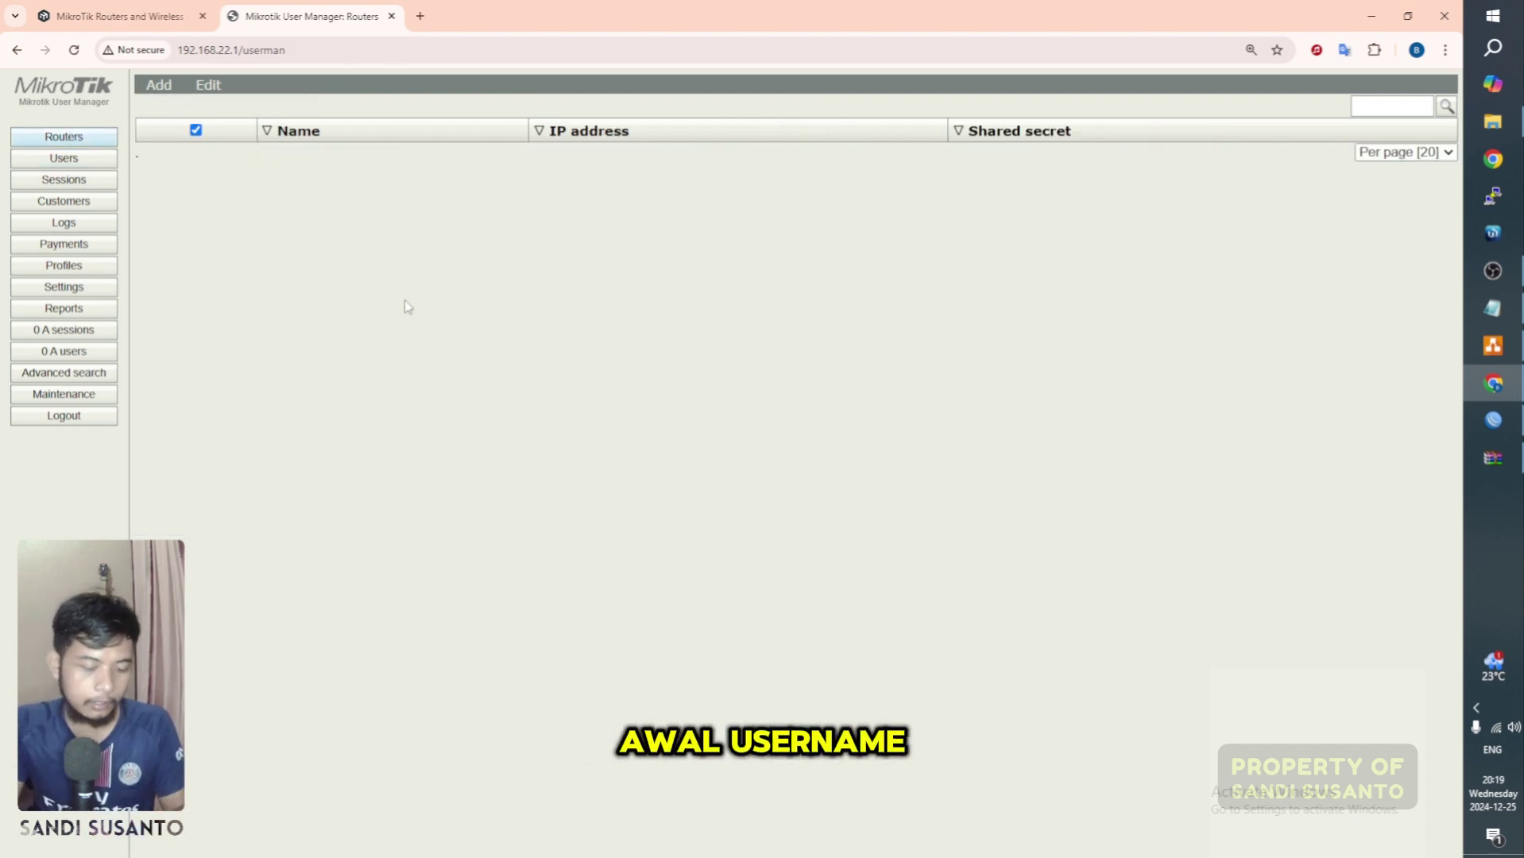
key(ctrl+plus)
key(ctrl+plus)
key(ctrl+plus)
key(ctrl+plus)
key(ctrl+plus)
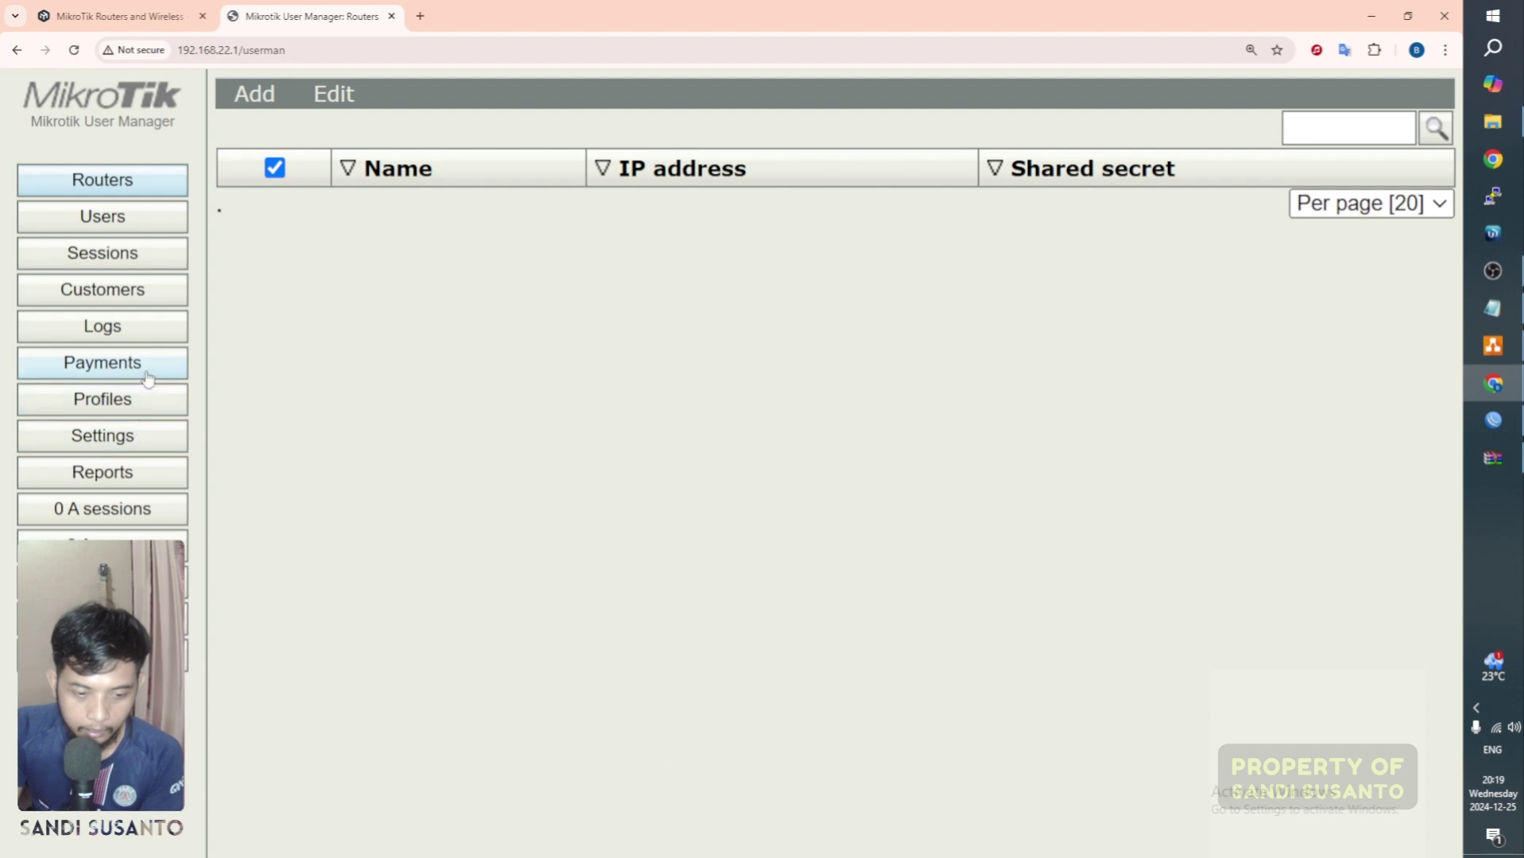
click(127, 406)
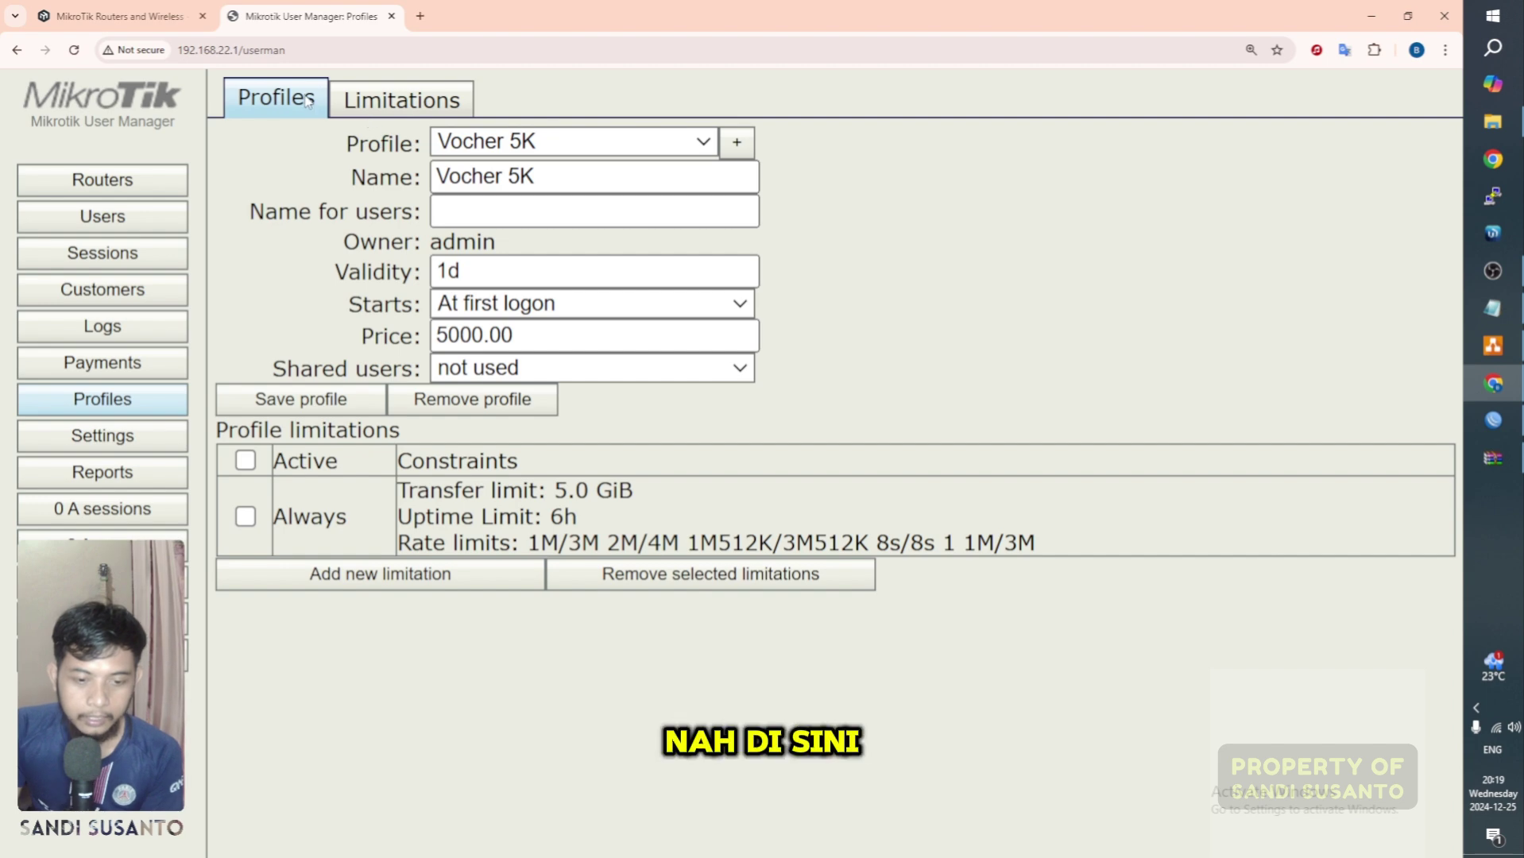
Step: Review the Vocher 8K and Vocher Unlimited profiles, returning to Vocher 5K
click(705, 146)
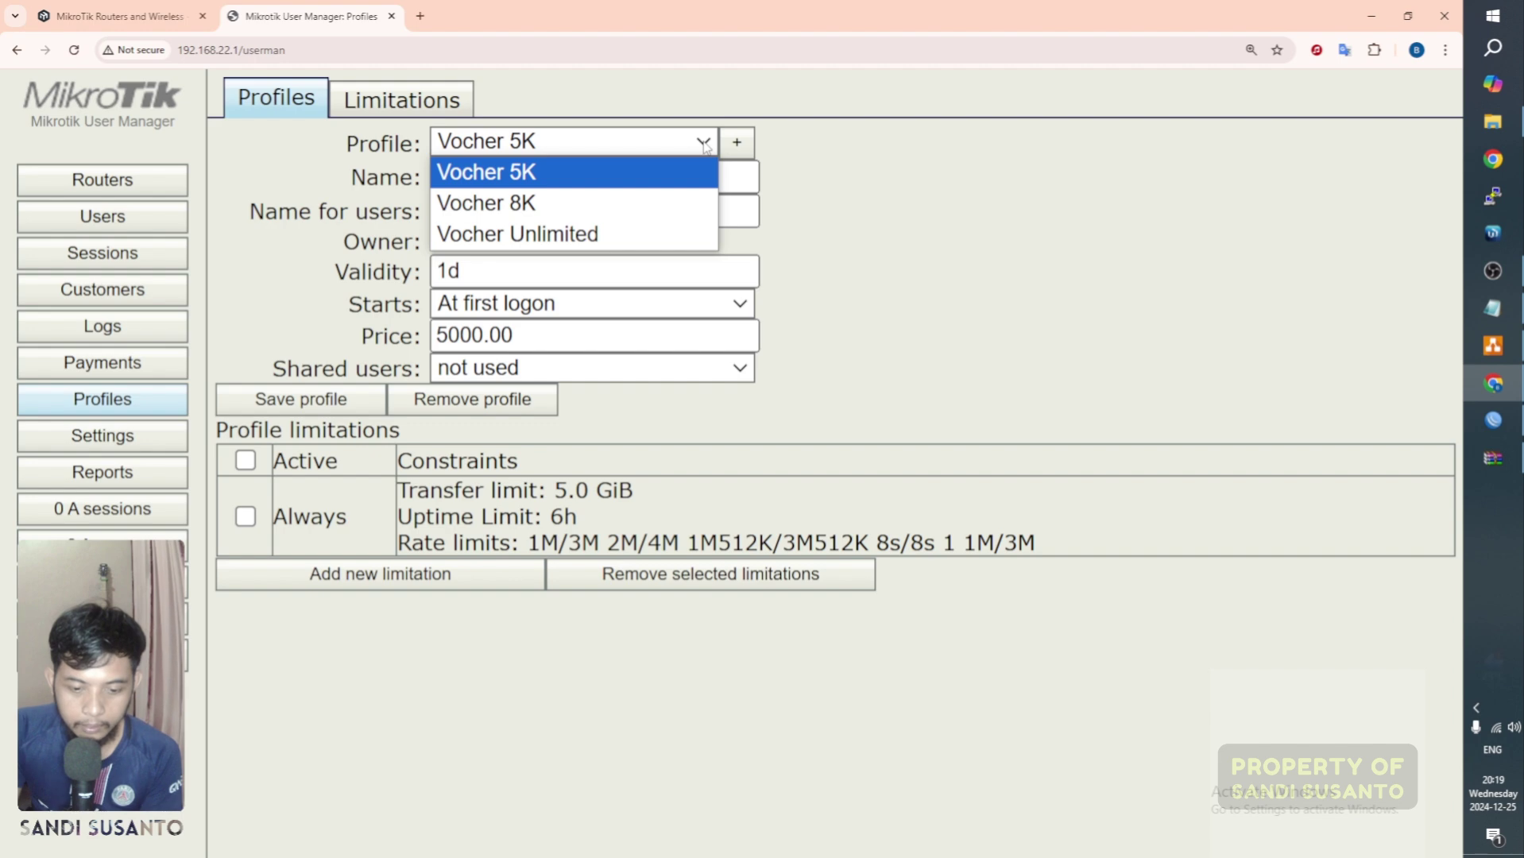
click(704, 147)
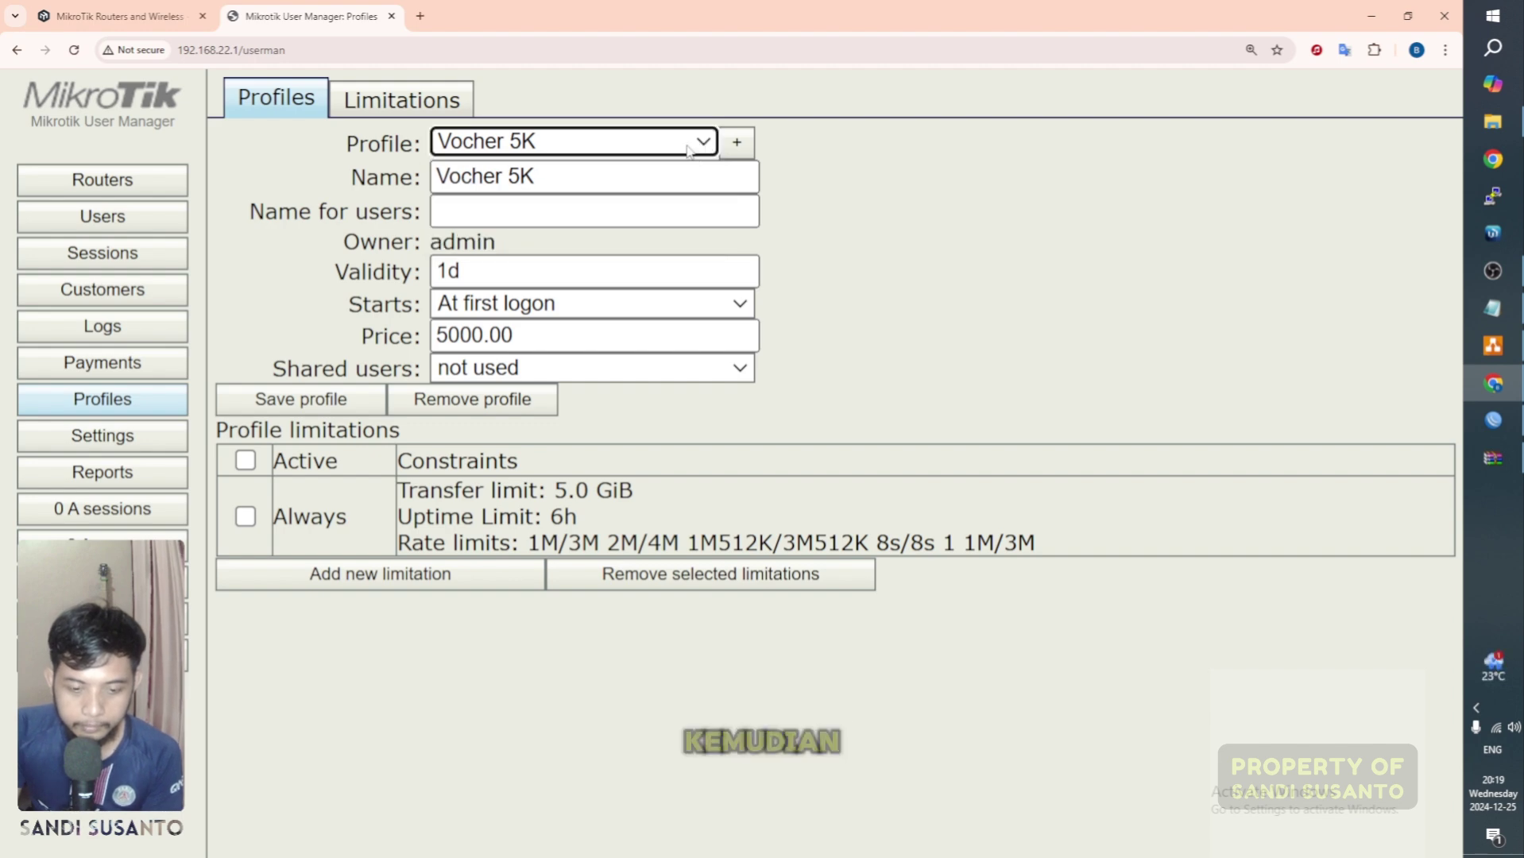
click(705, 146)
click(597, 195)
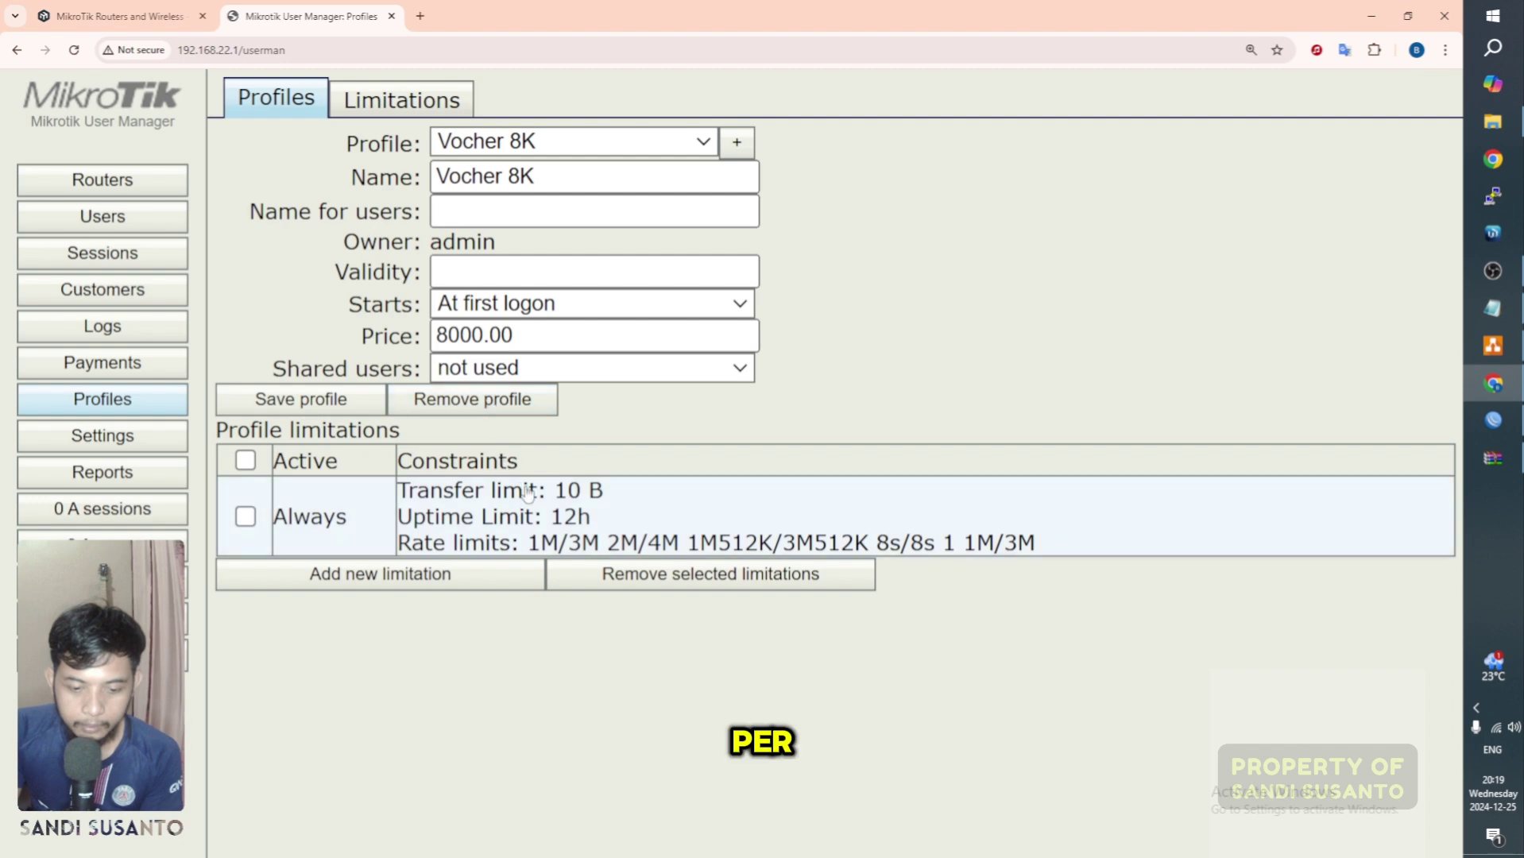
click(692, 150)
click(588, 243)
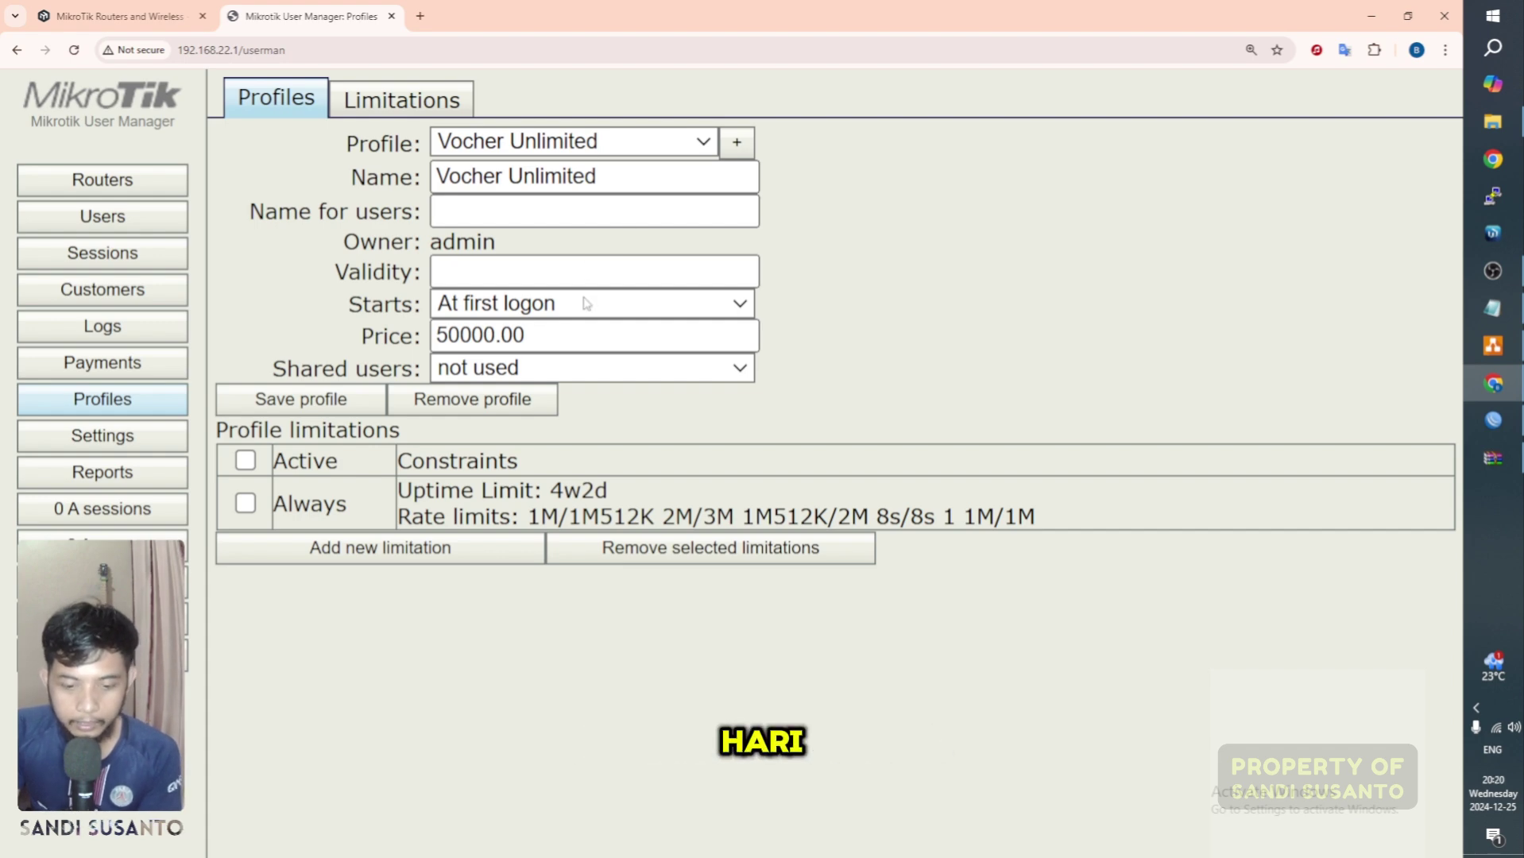
click(580, 143)
click(576, 170)
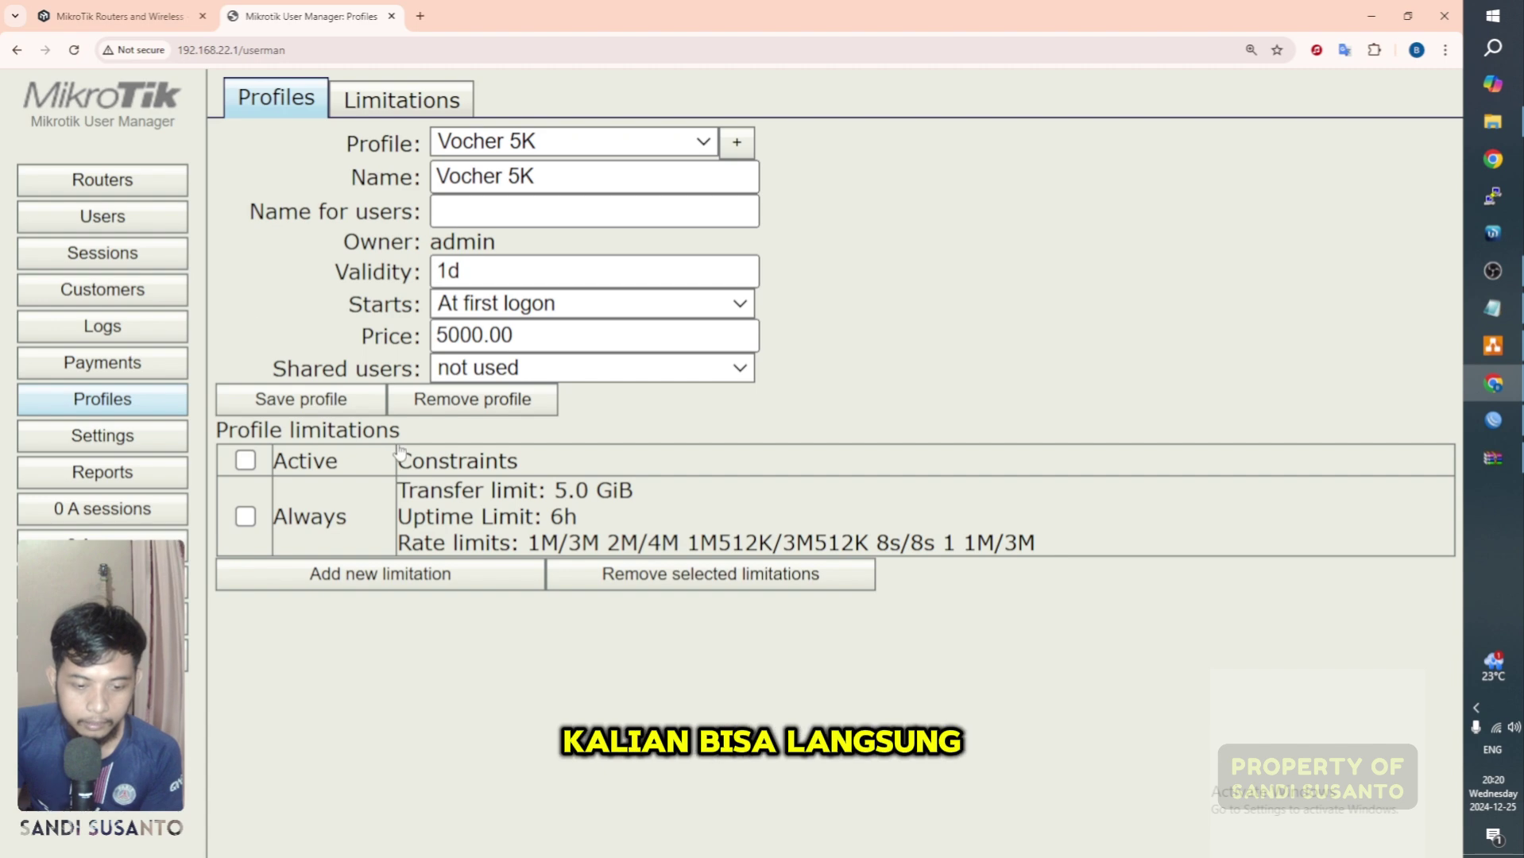
click(573, 146)
click(908, 191)
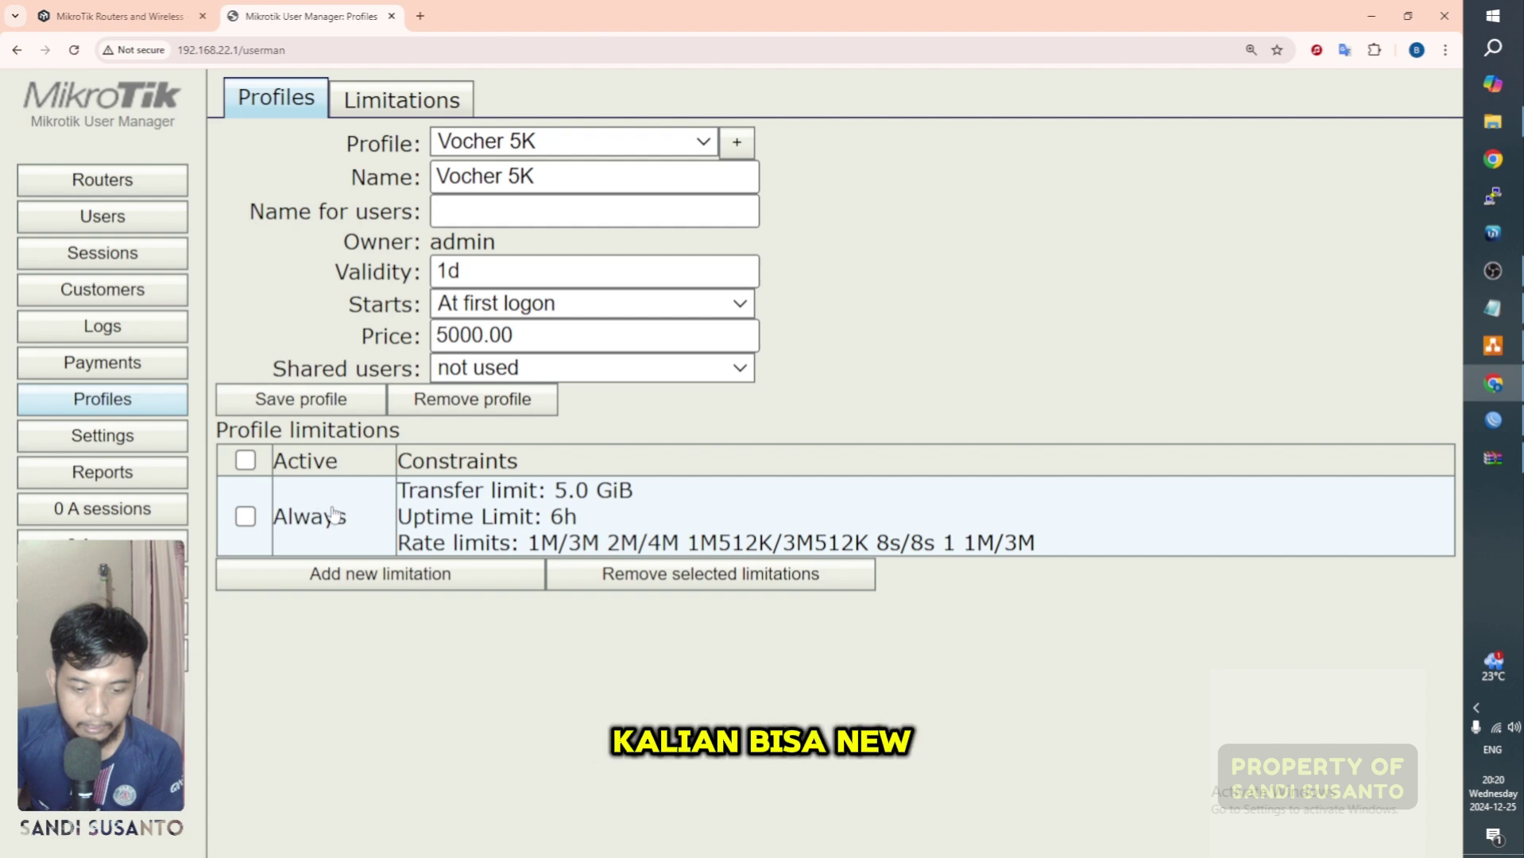
Step: Open and cancel Add new limitation, then view the Limitations list
click(386, 575)
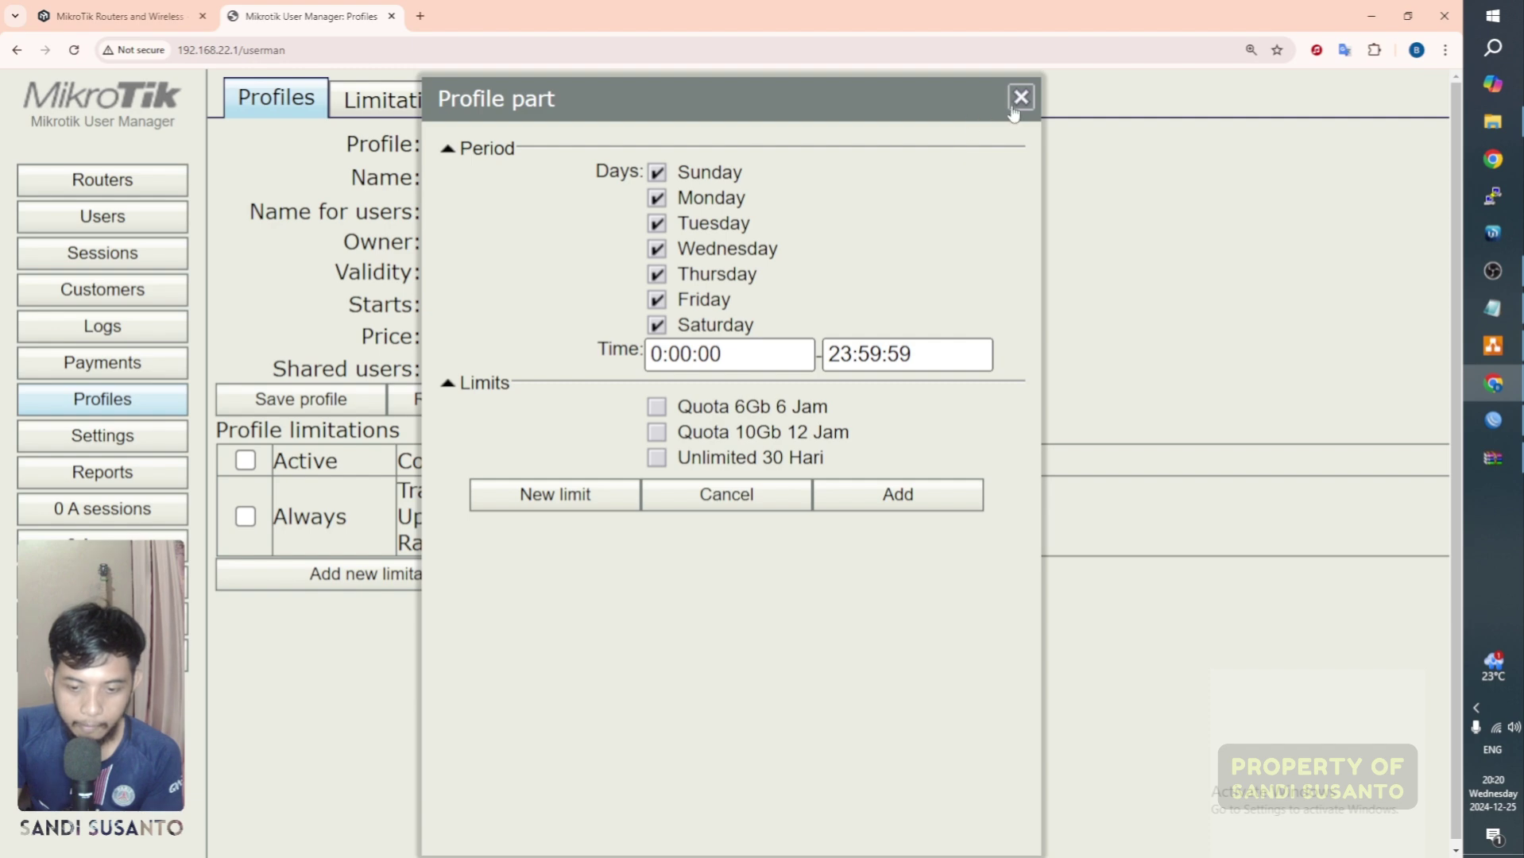
click(1020, 97)
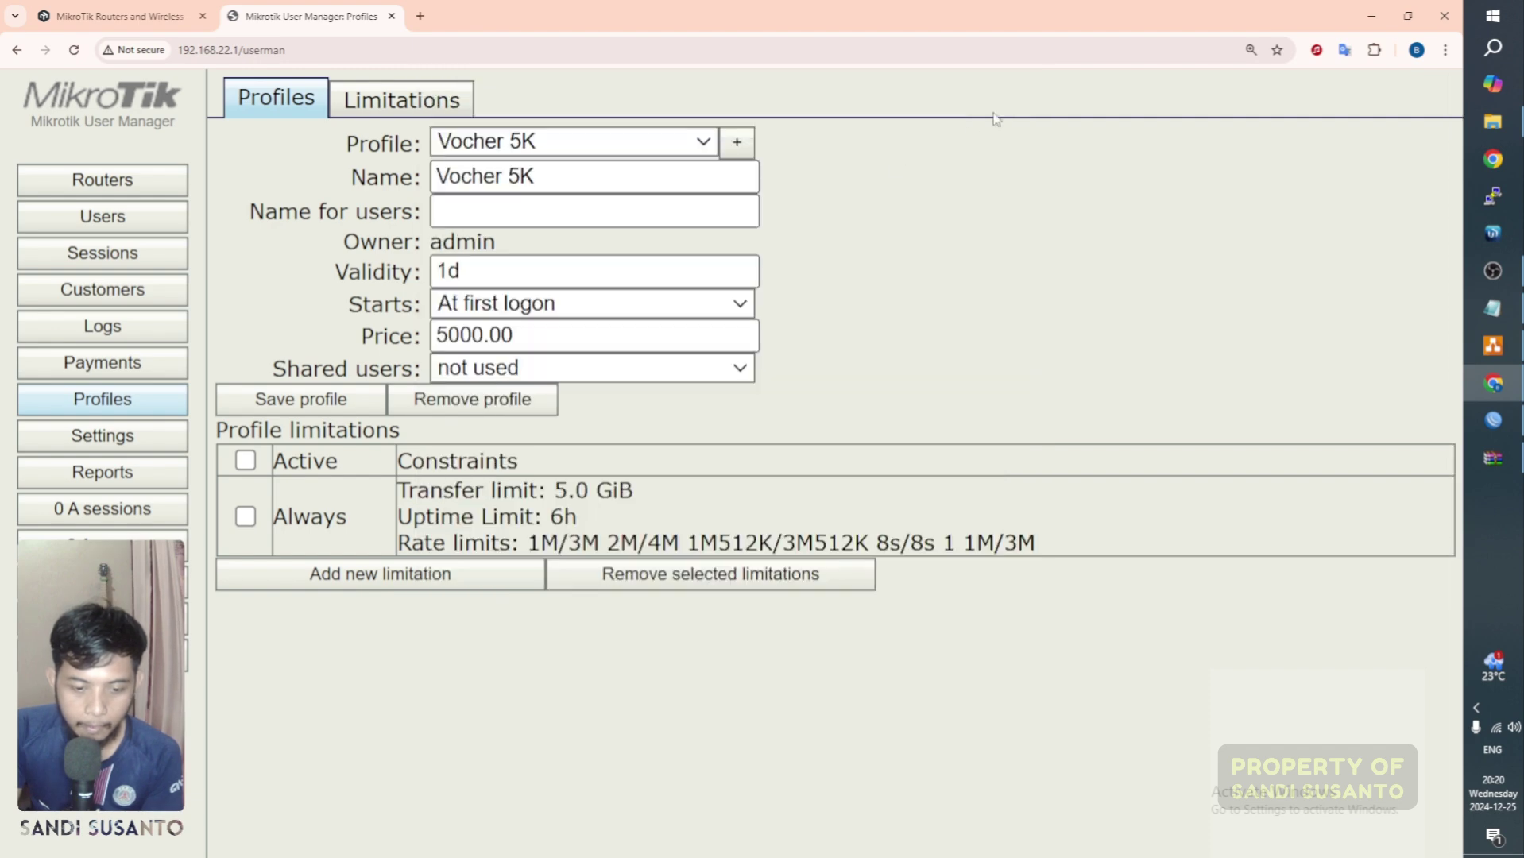
click(415, 110)
click(293, 99)
Step: Start a new, blank limitation from the Limitations list
click(385, 108)
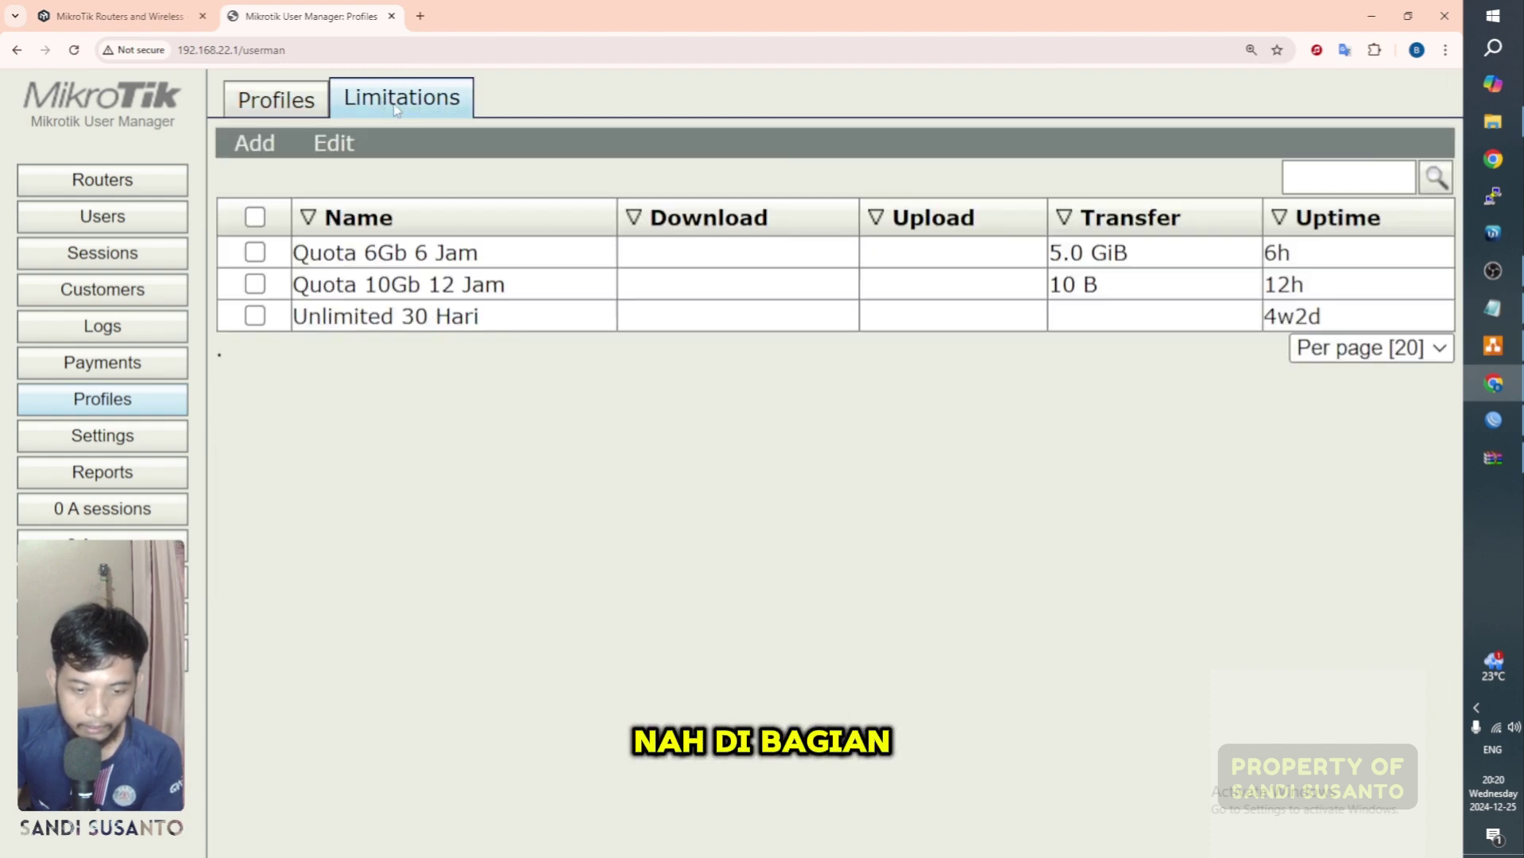
click(254, 144)
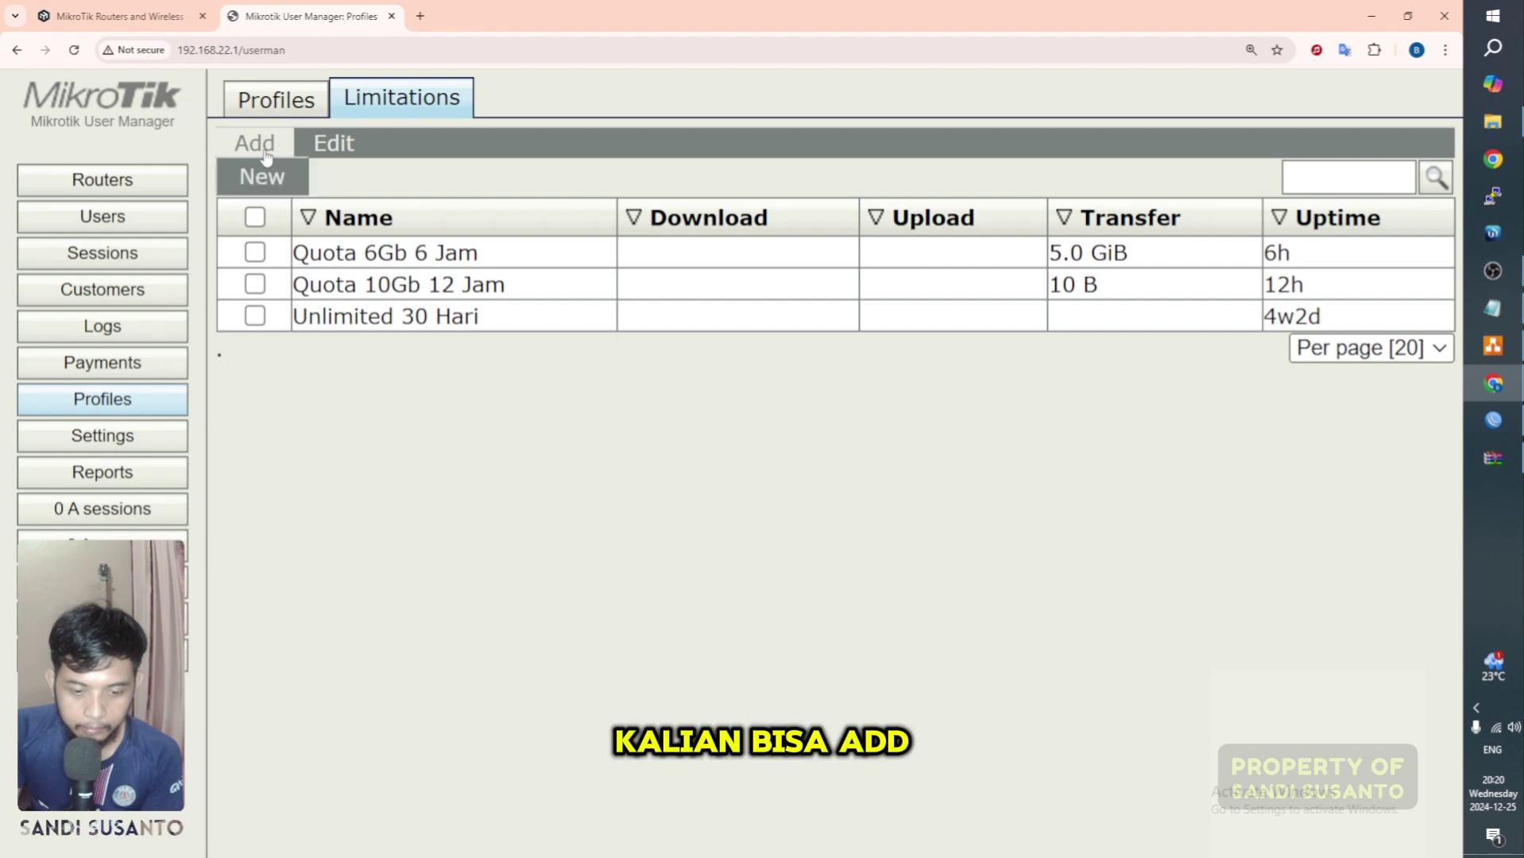
click(252, 176)
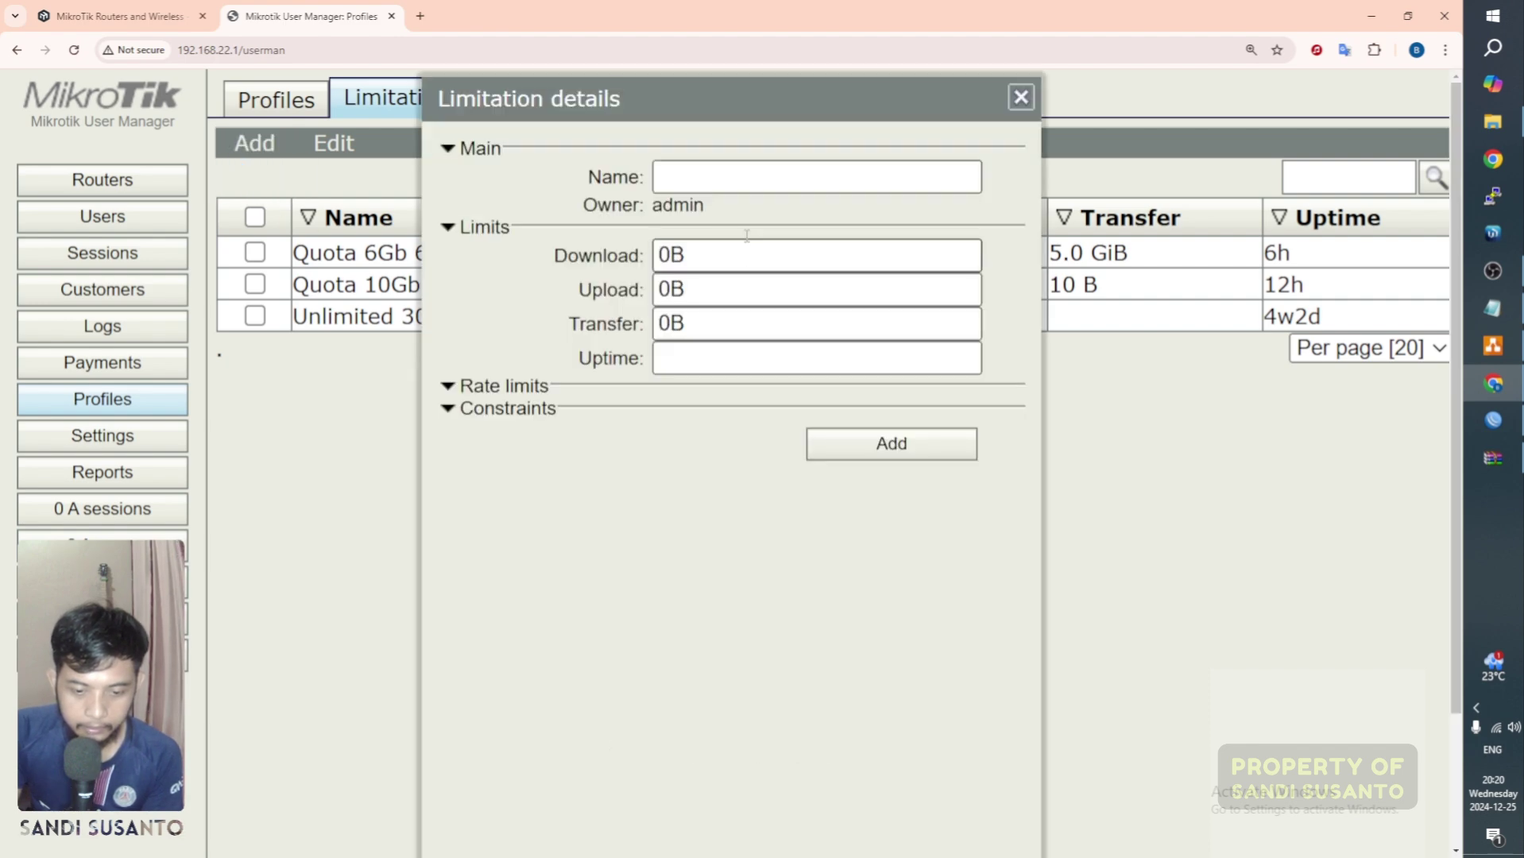
click(683, 175)
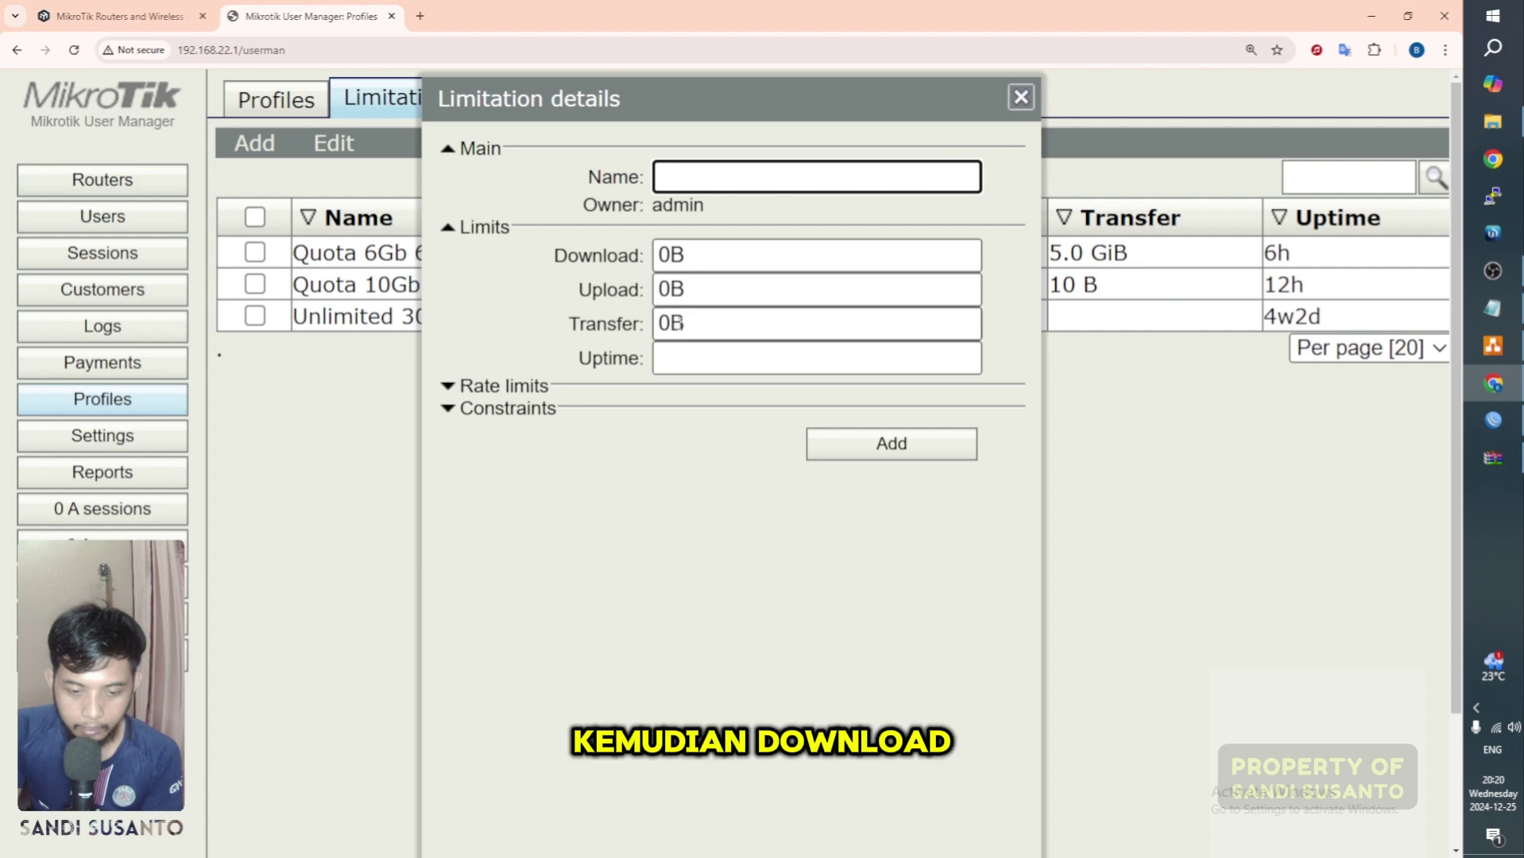
Step: Look through the Constraints, Rate limits and Priority options, then discard the form unsaved
click(453, 414)
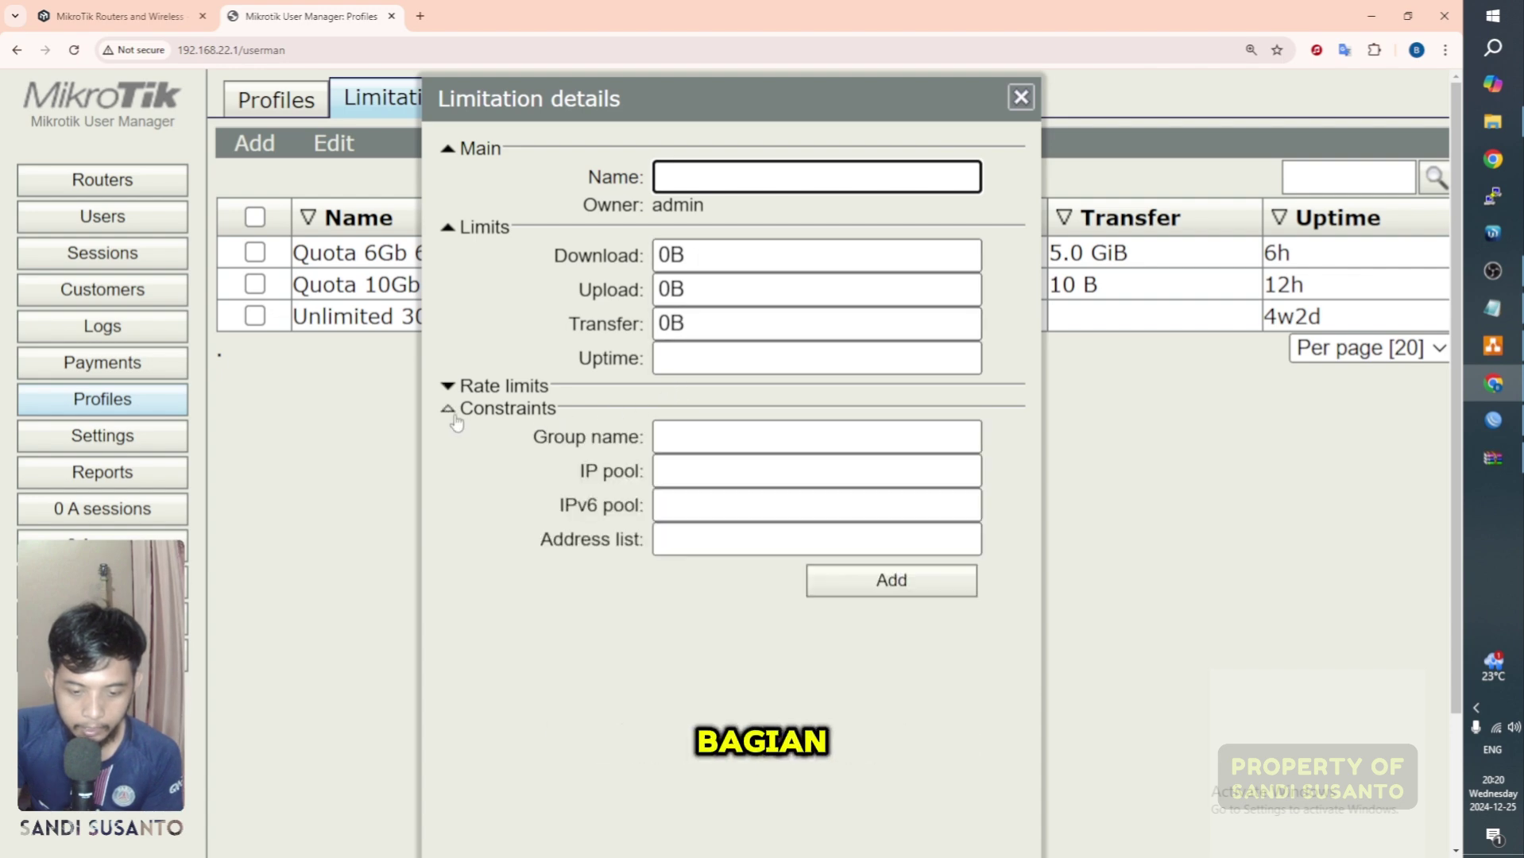
click(455, 416)
click(668, 359)
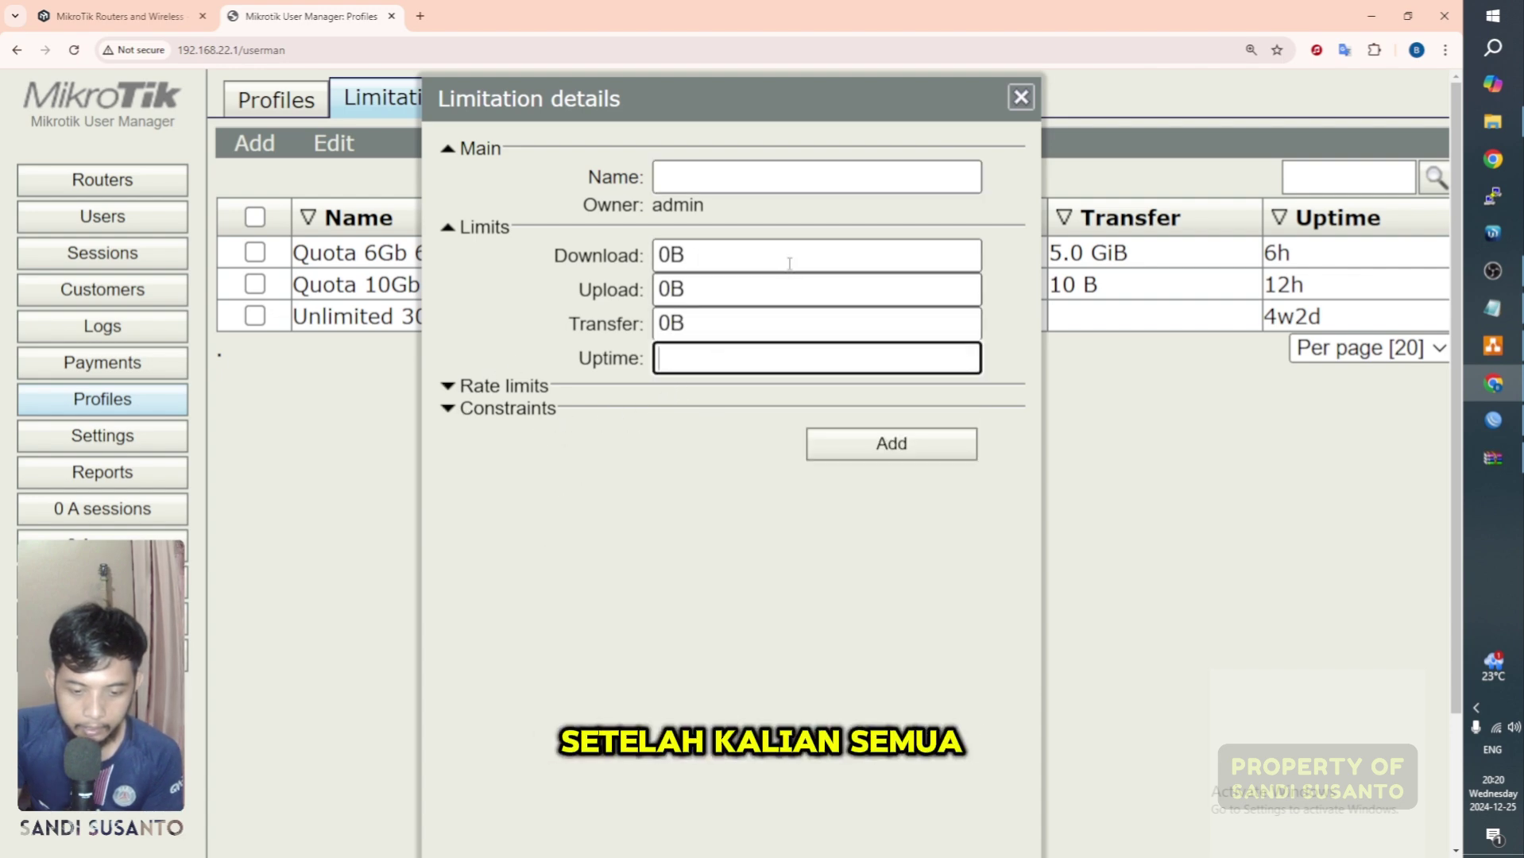
click(451, 387)
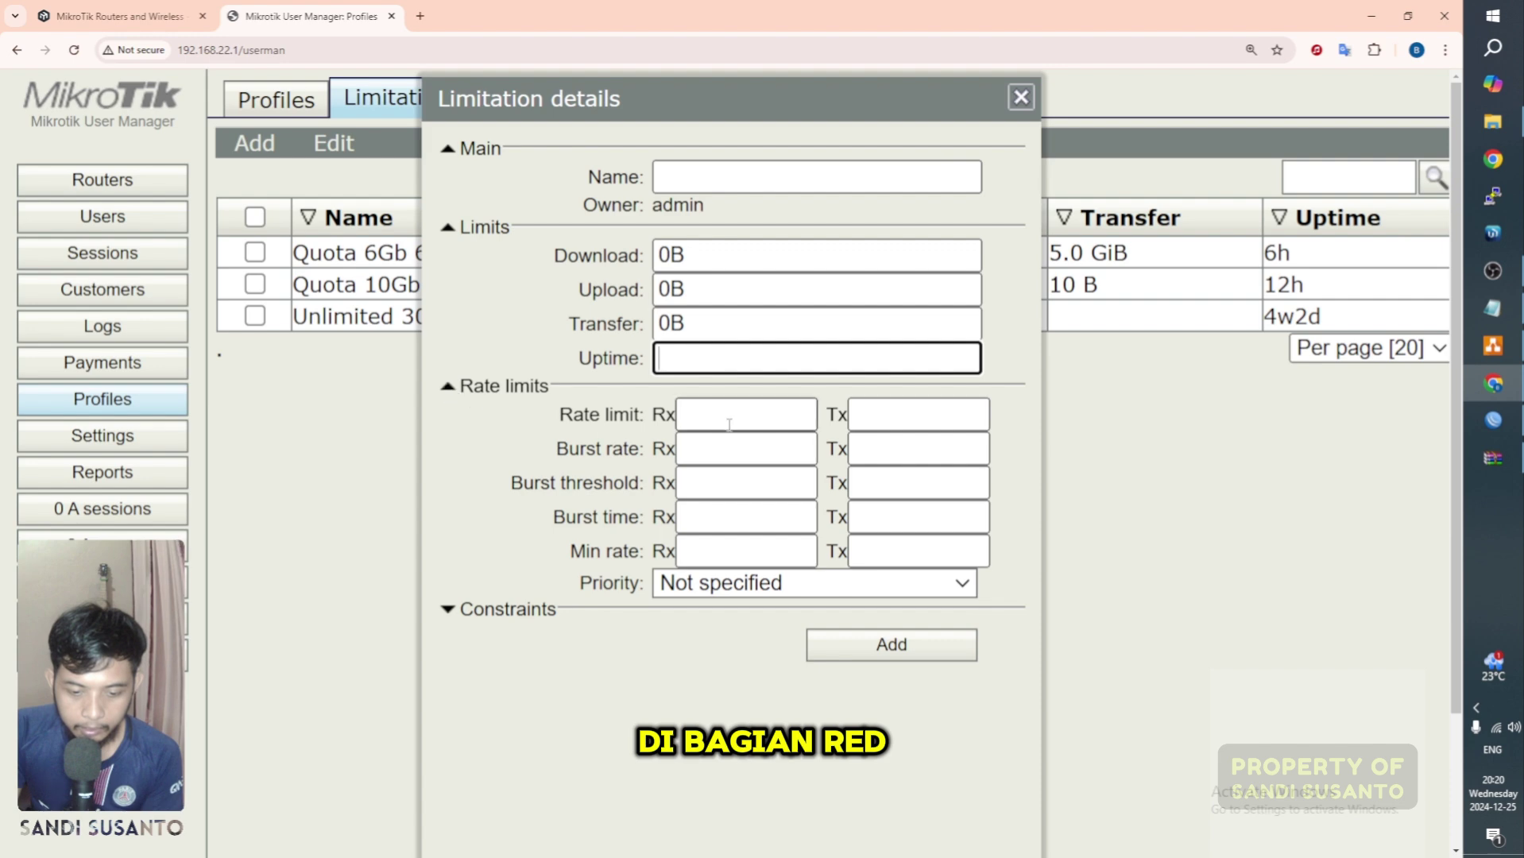
click(824, 585)
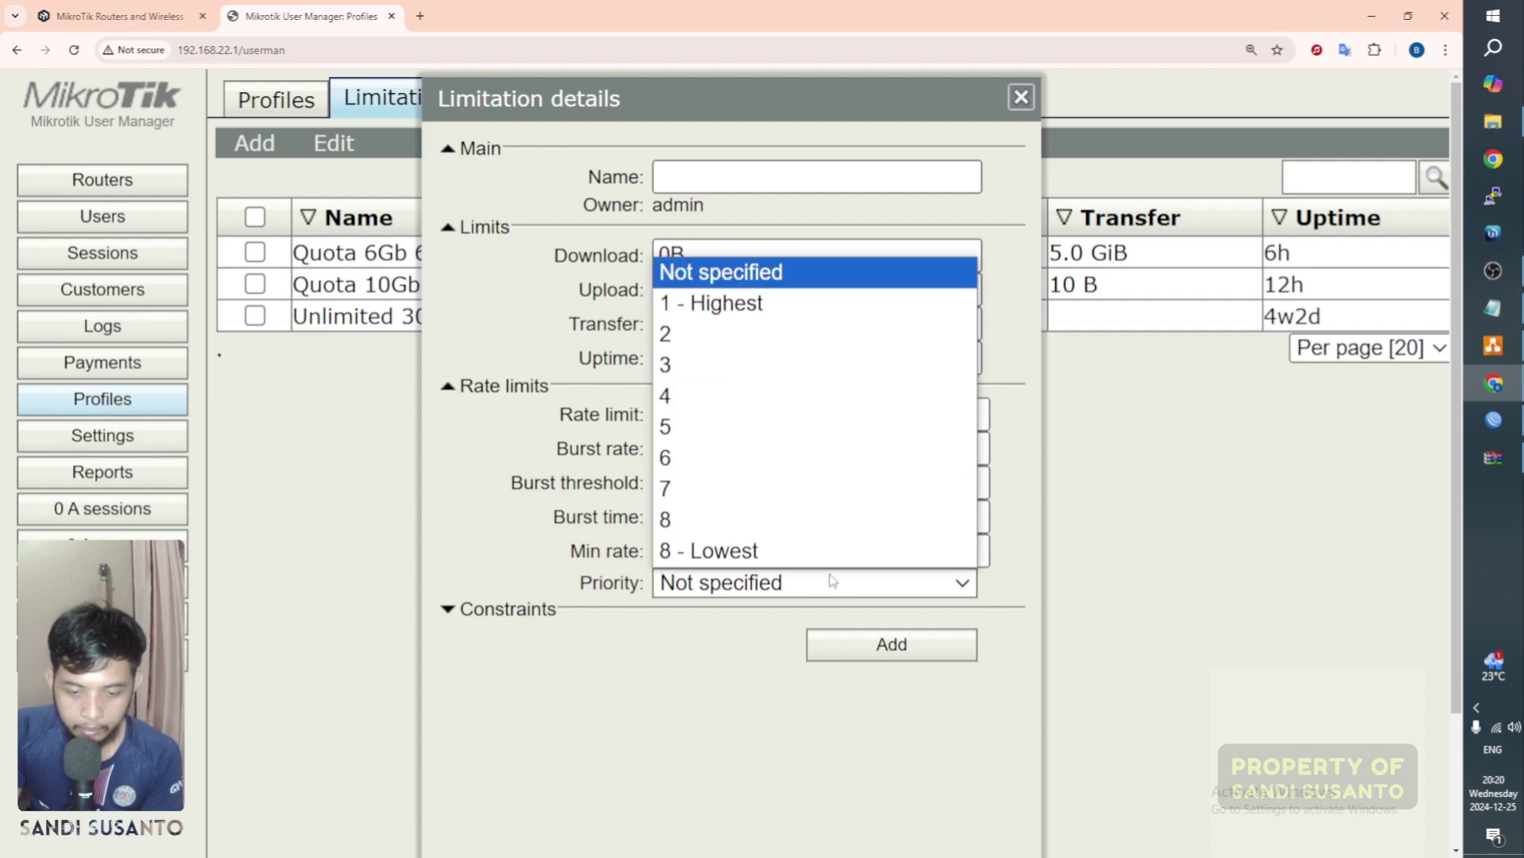
click(1009, 272)
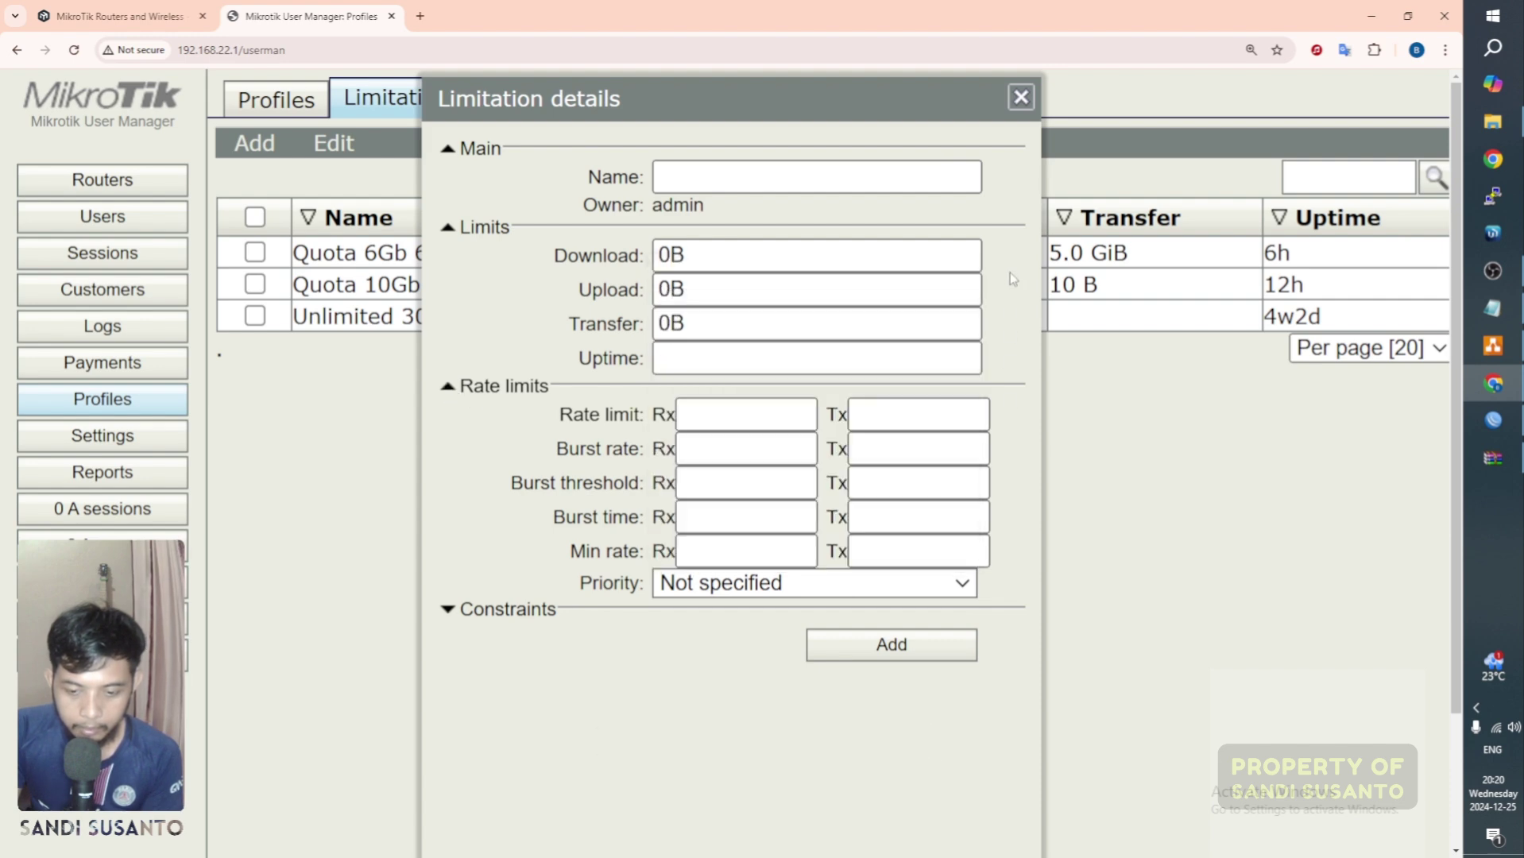
click(1020, 98)
click(493, 253)
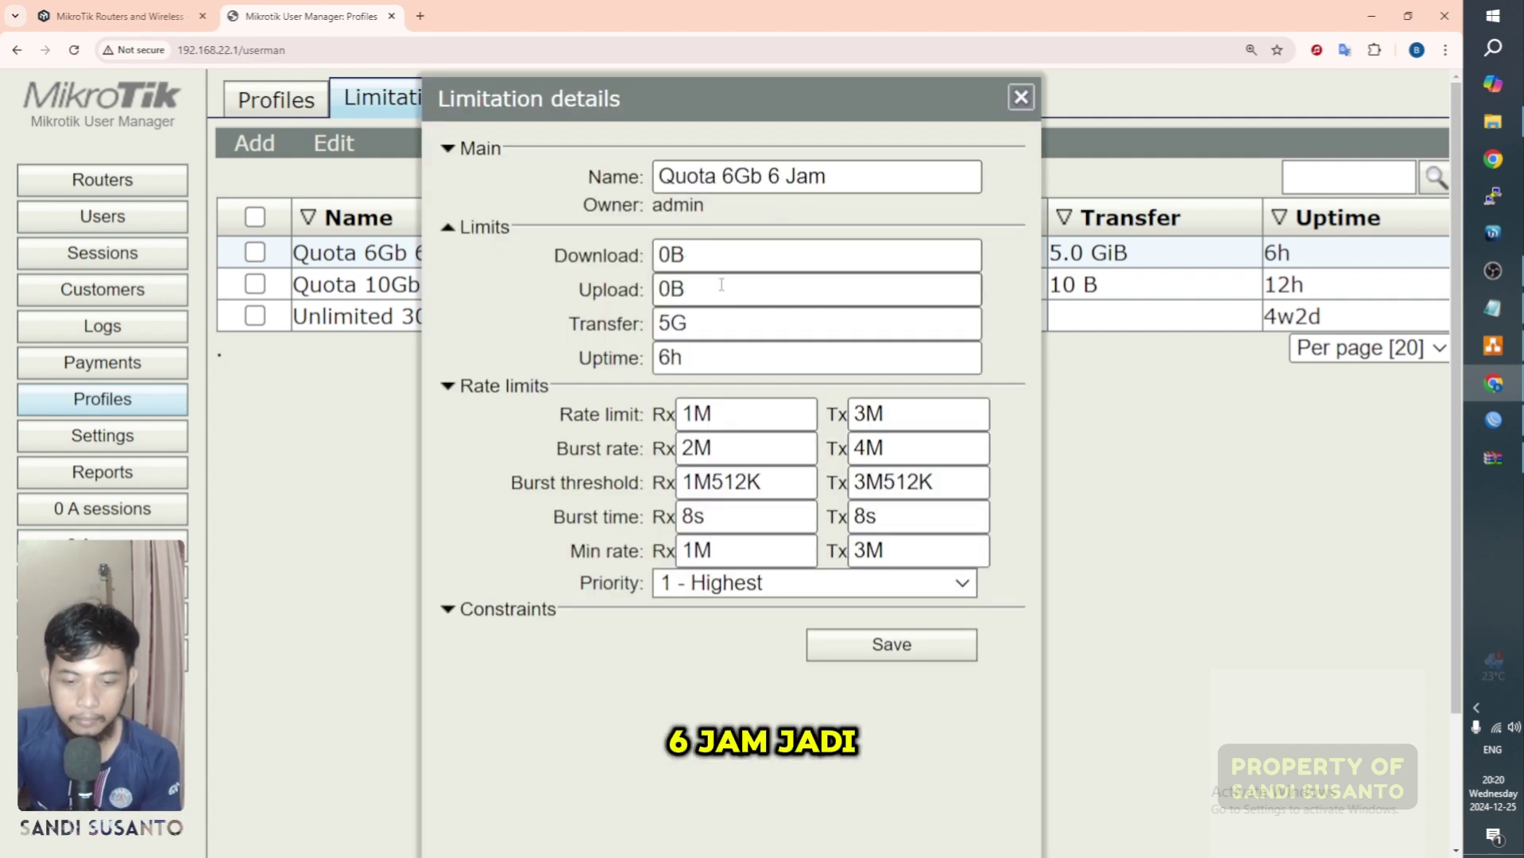
double_click(748, 320)
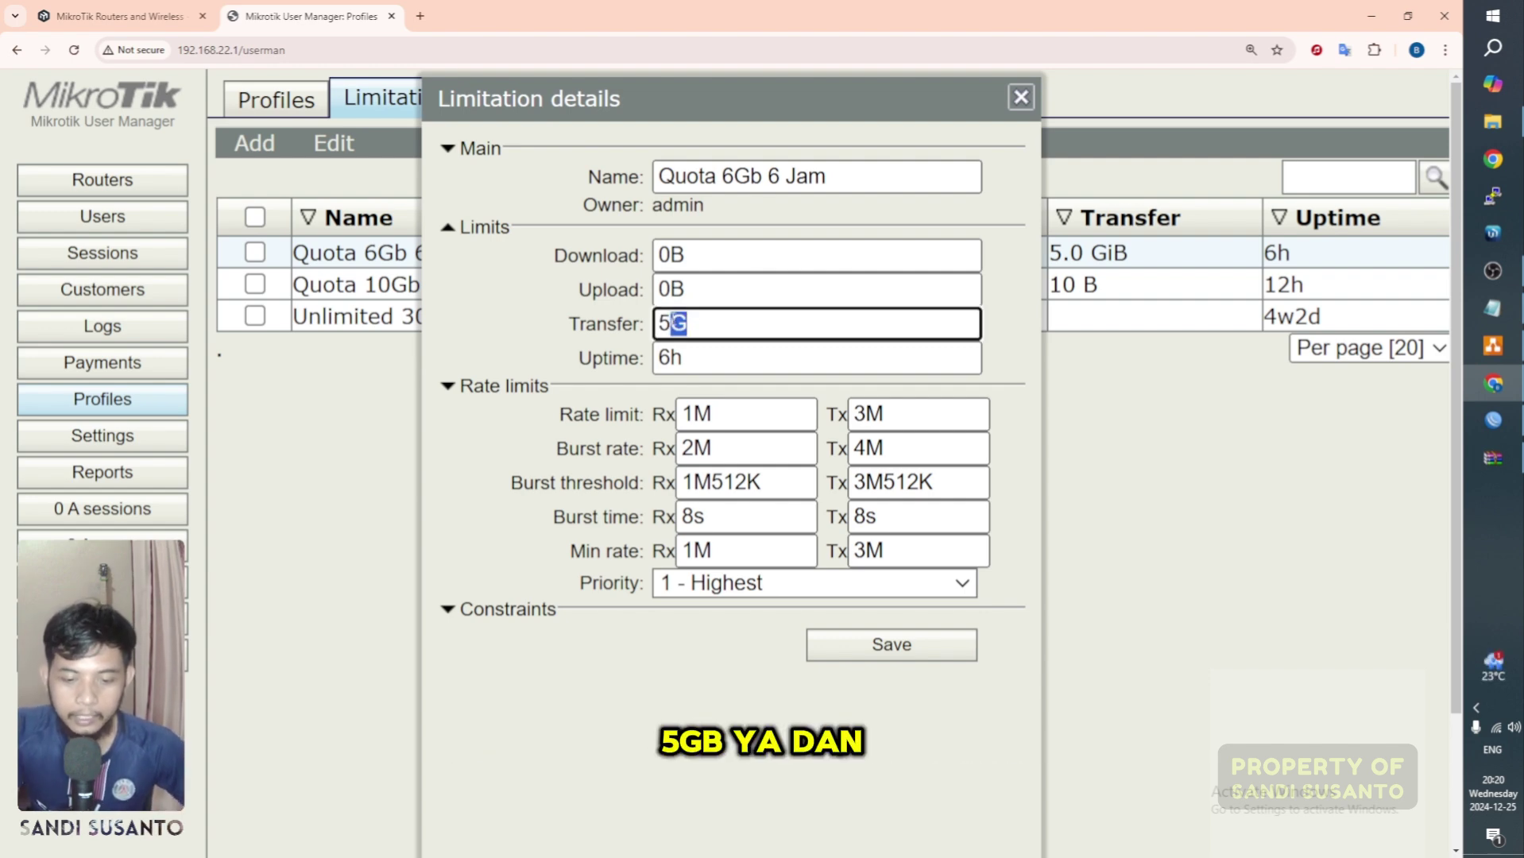
double_click(692, 362)
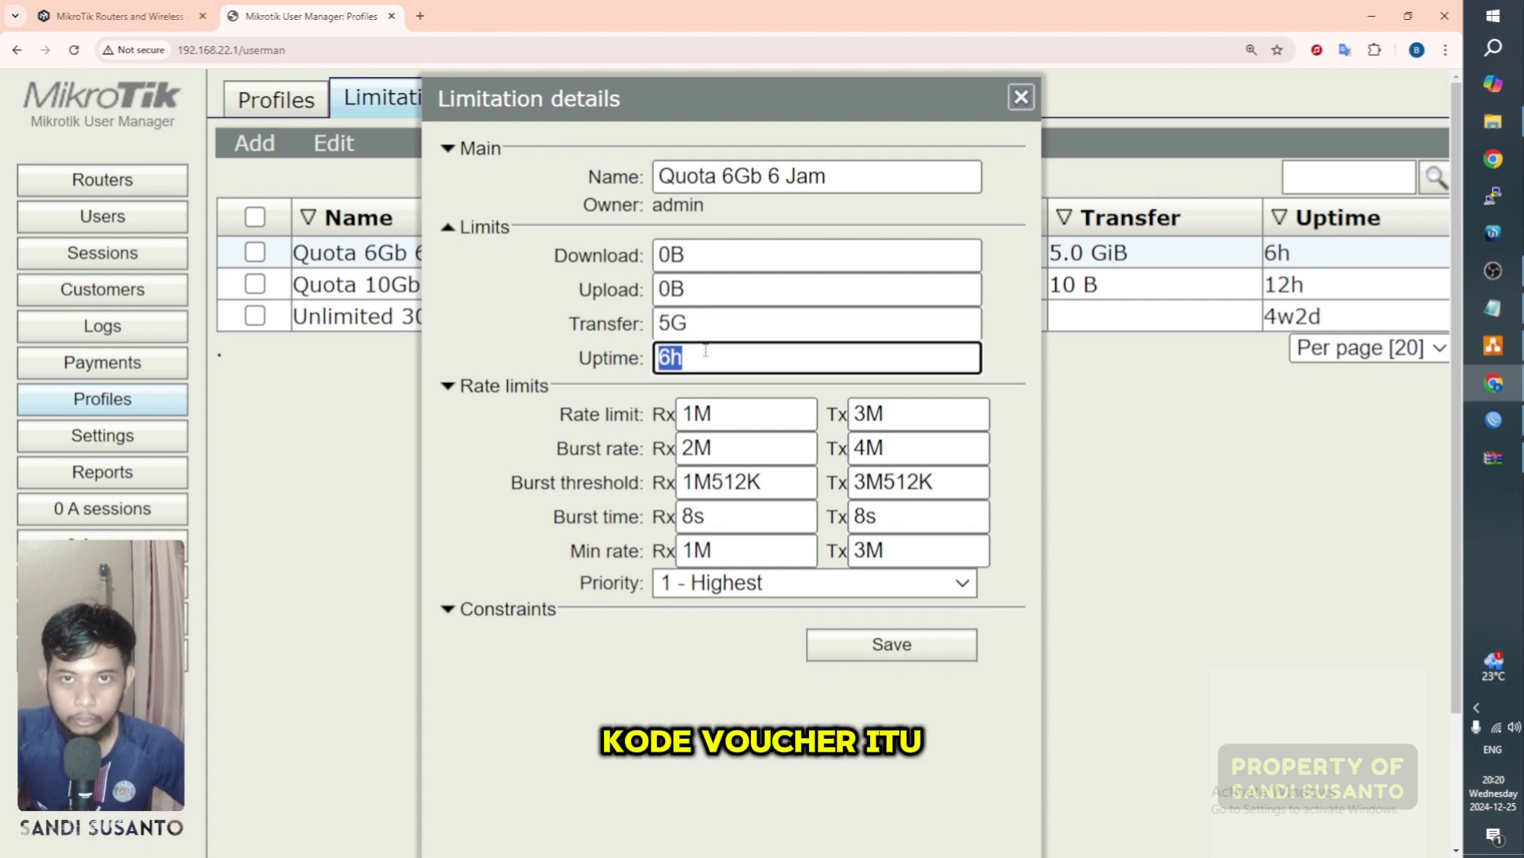
click(575, 425)
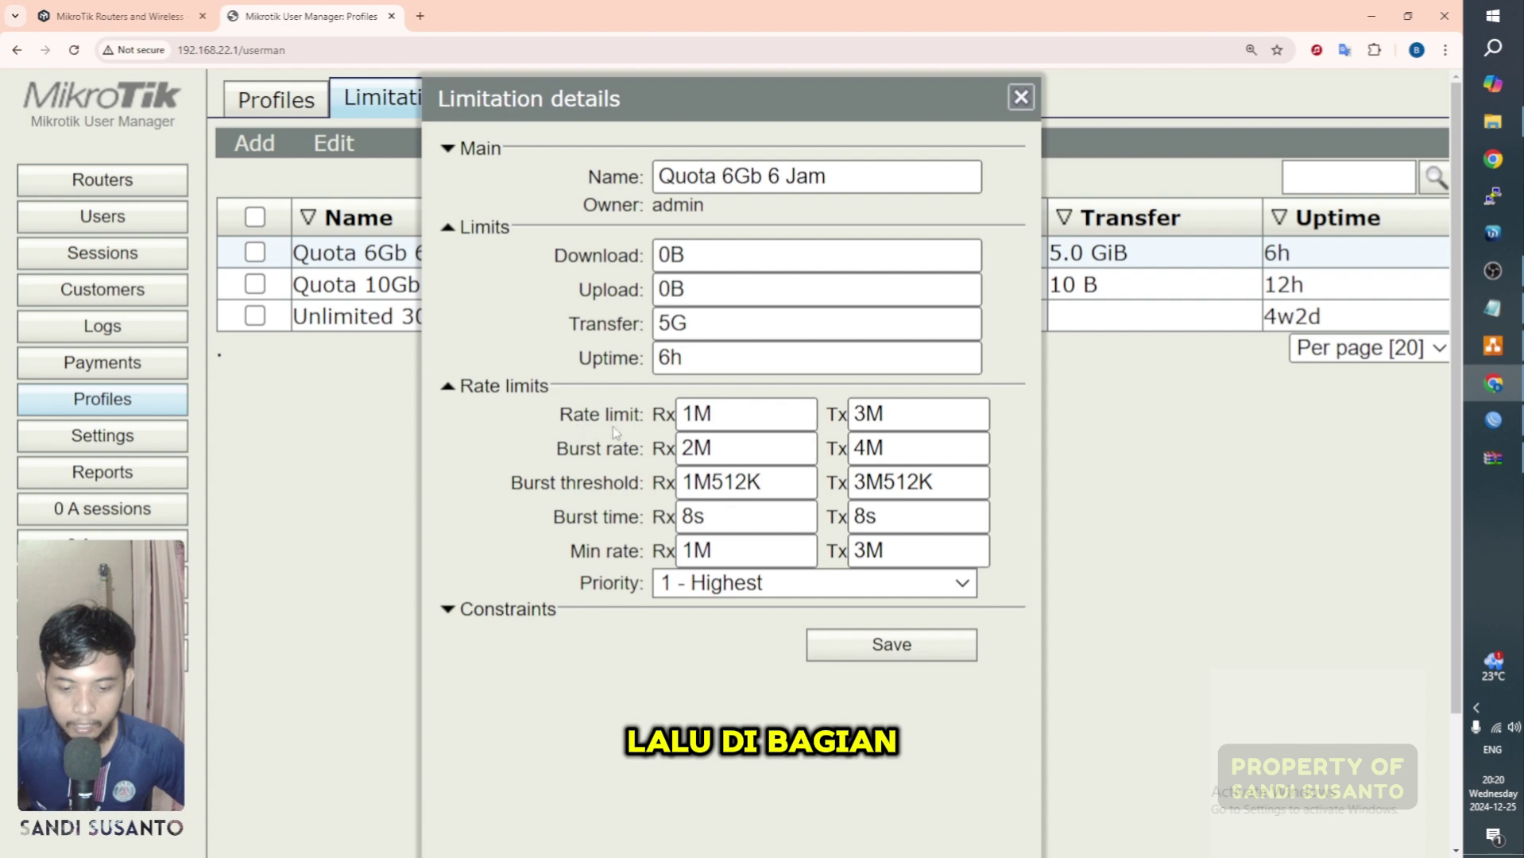
click(738, 412)
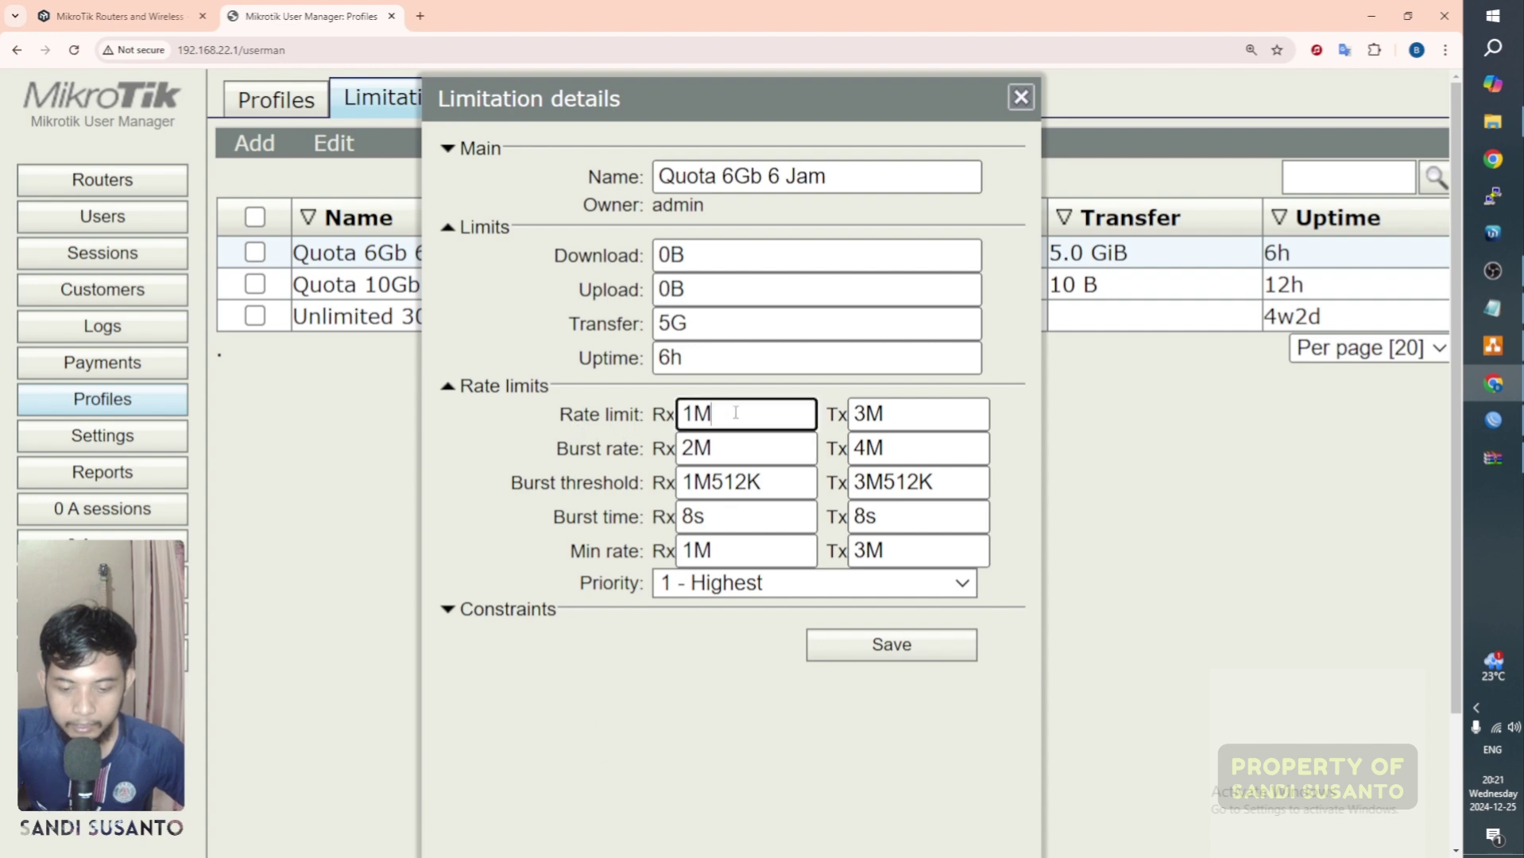
click(912, 417)
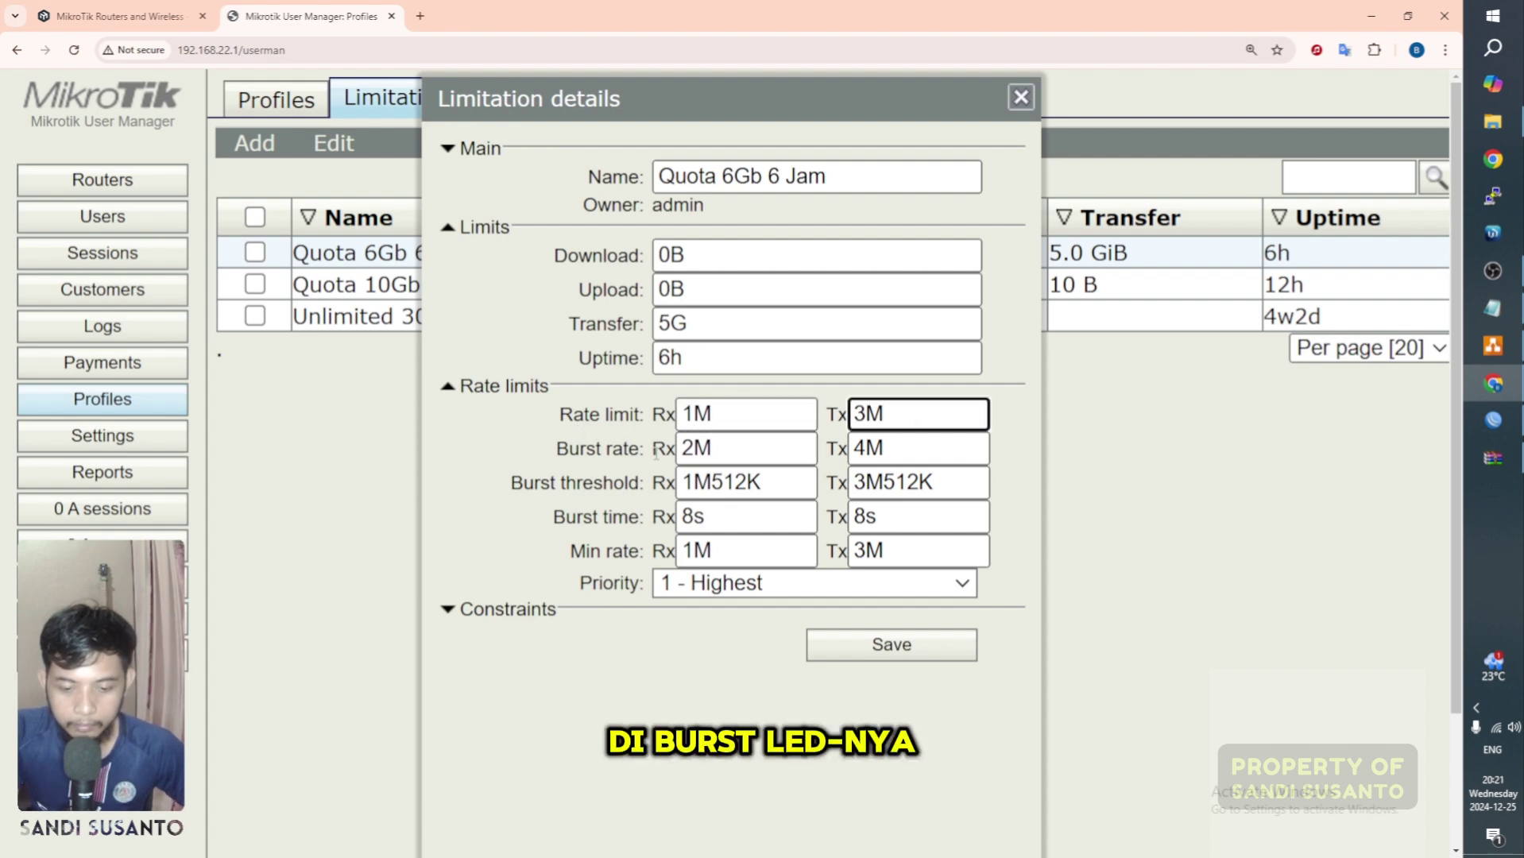
click(761, 446)
click(860, 447)
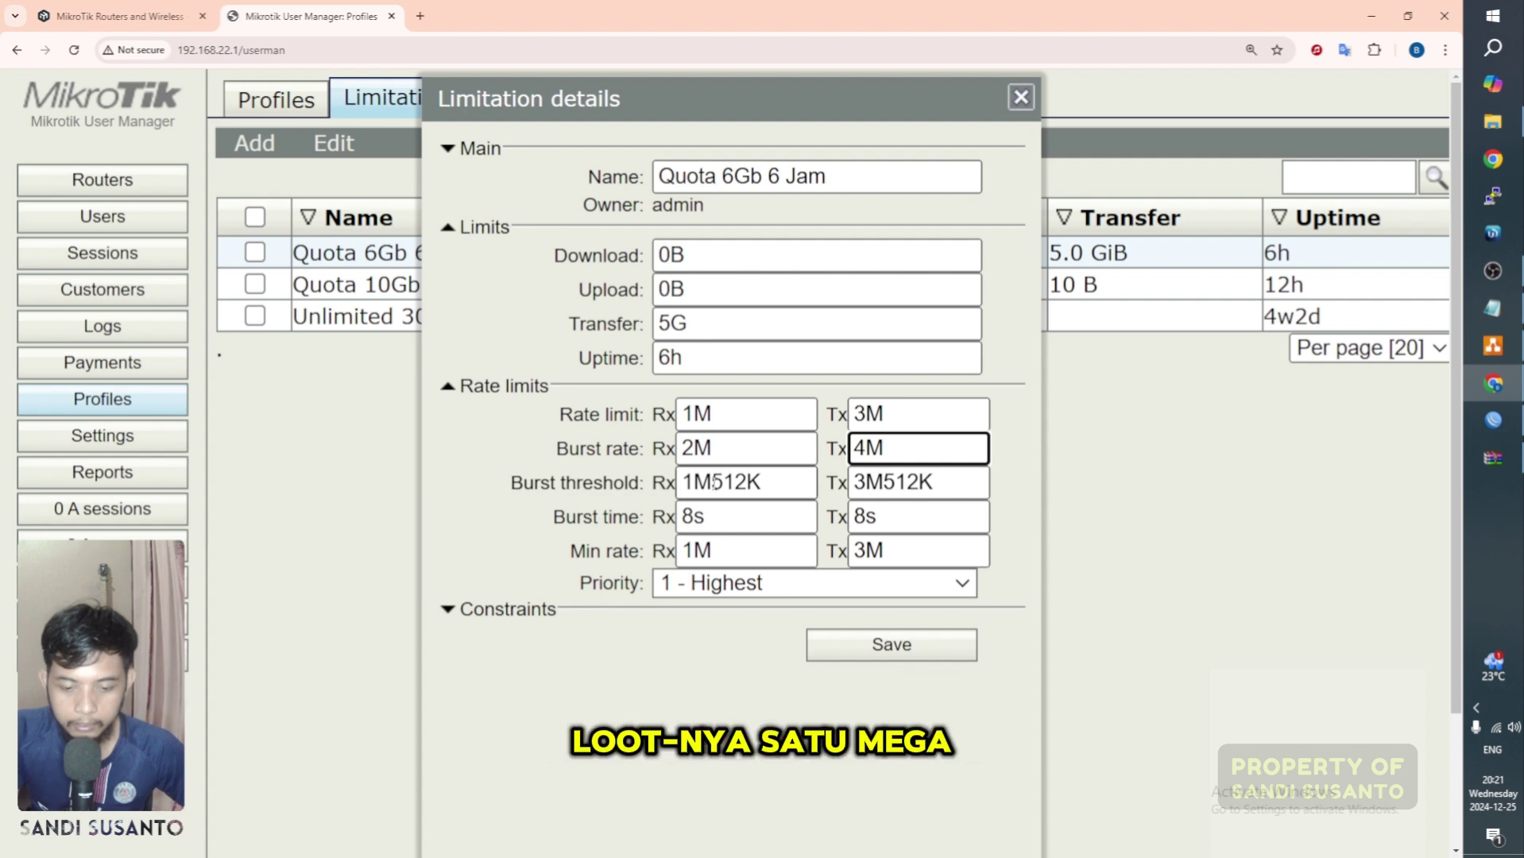
click(779, 488)
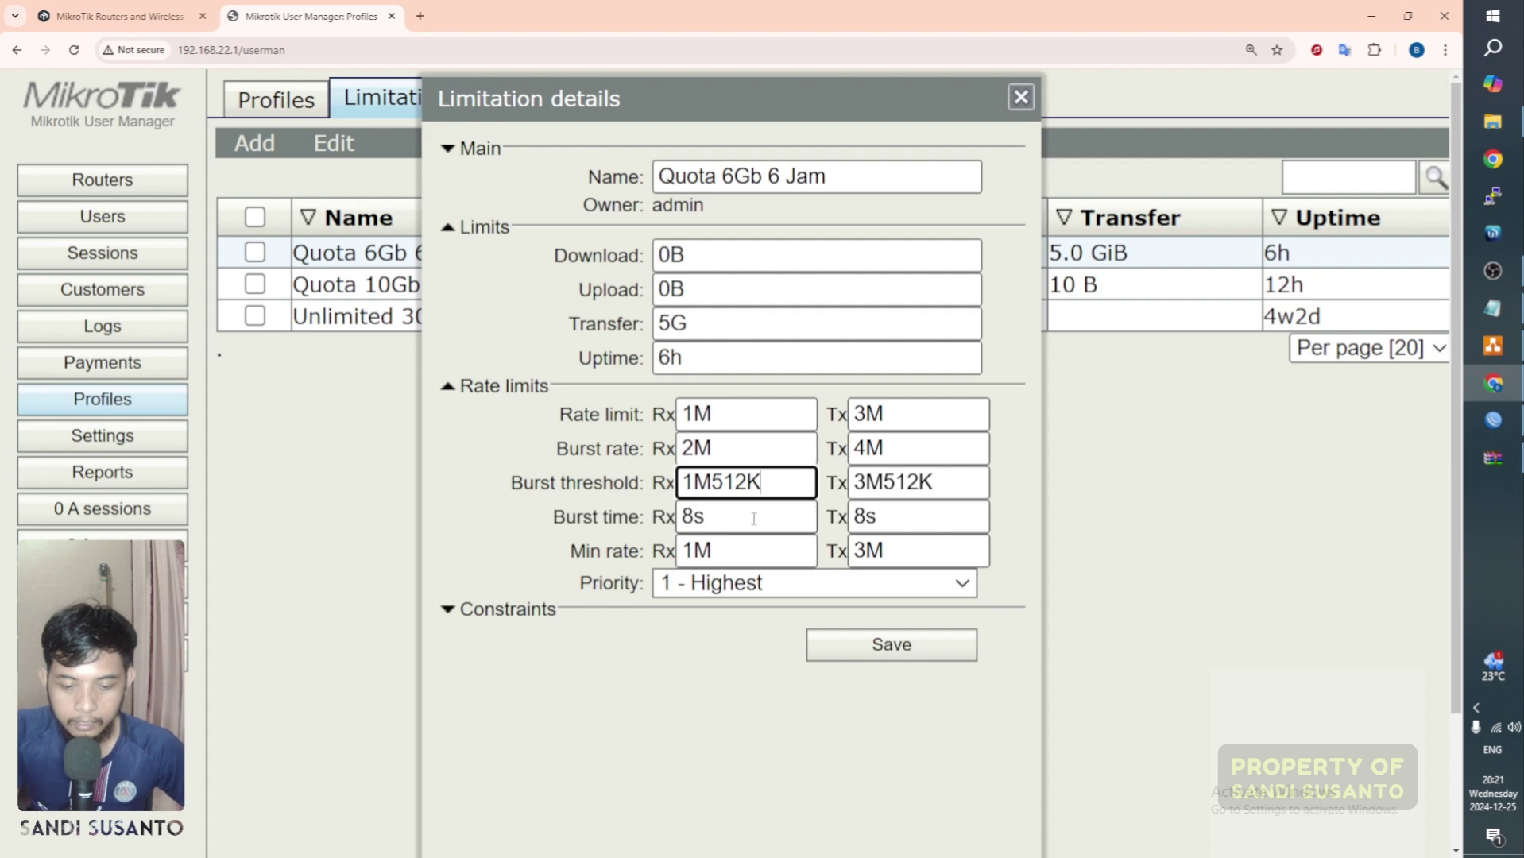
click(753, 518)
click(756, 544)
click(758, 622)
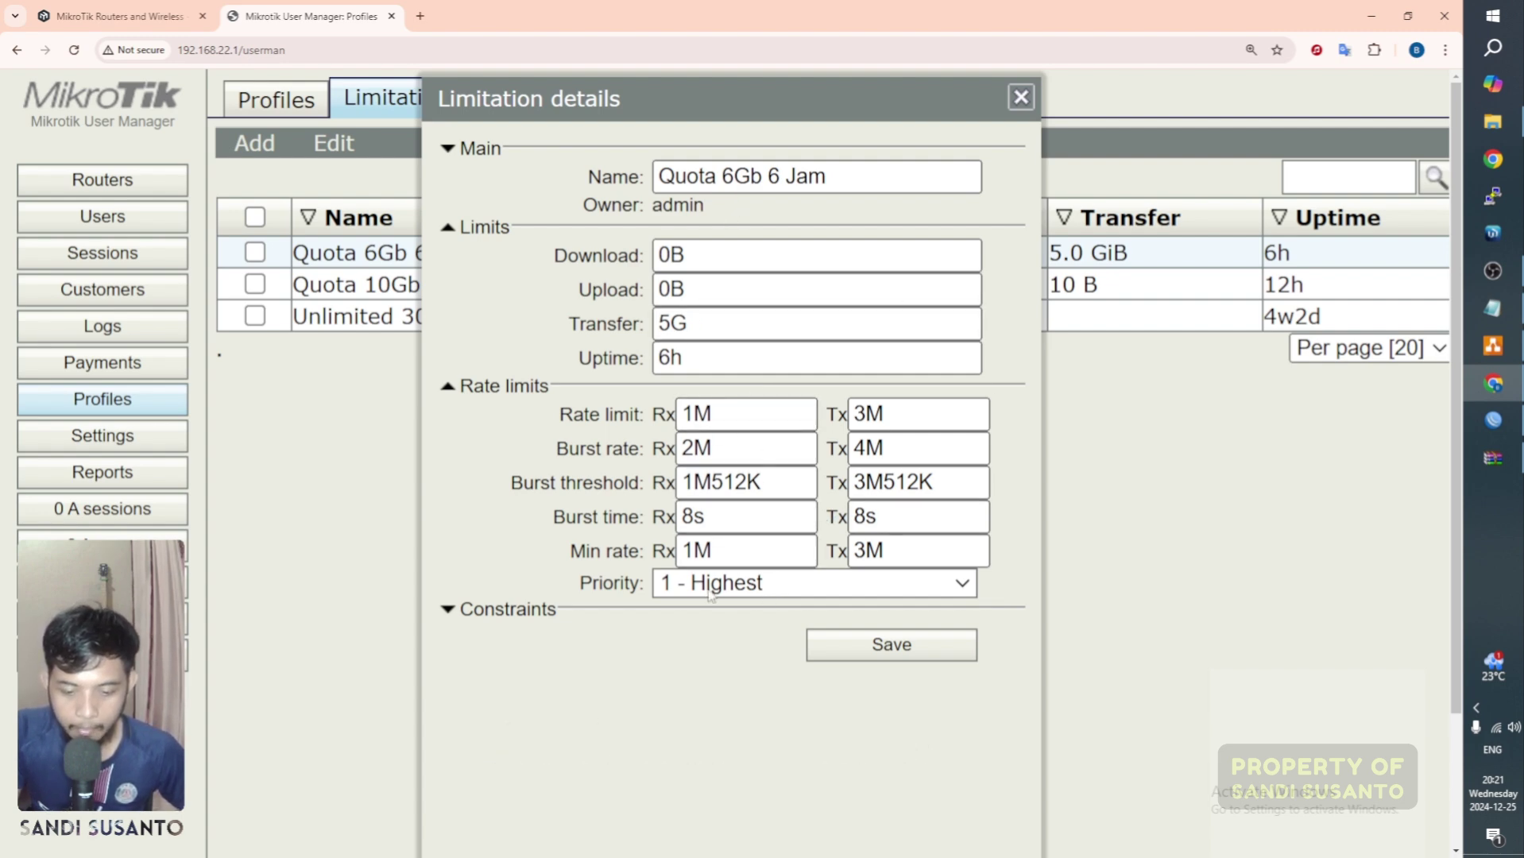
click(777, 590)
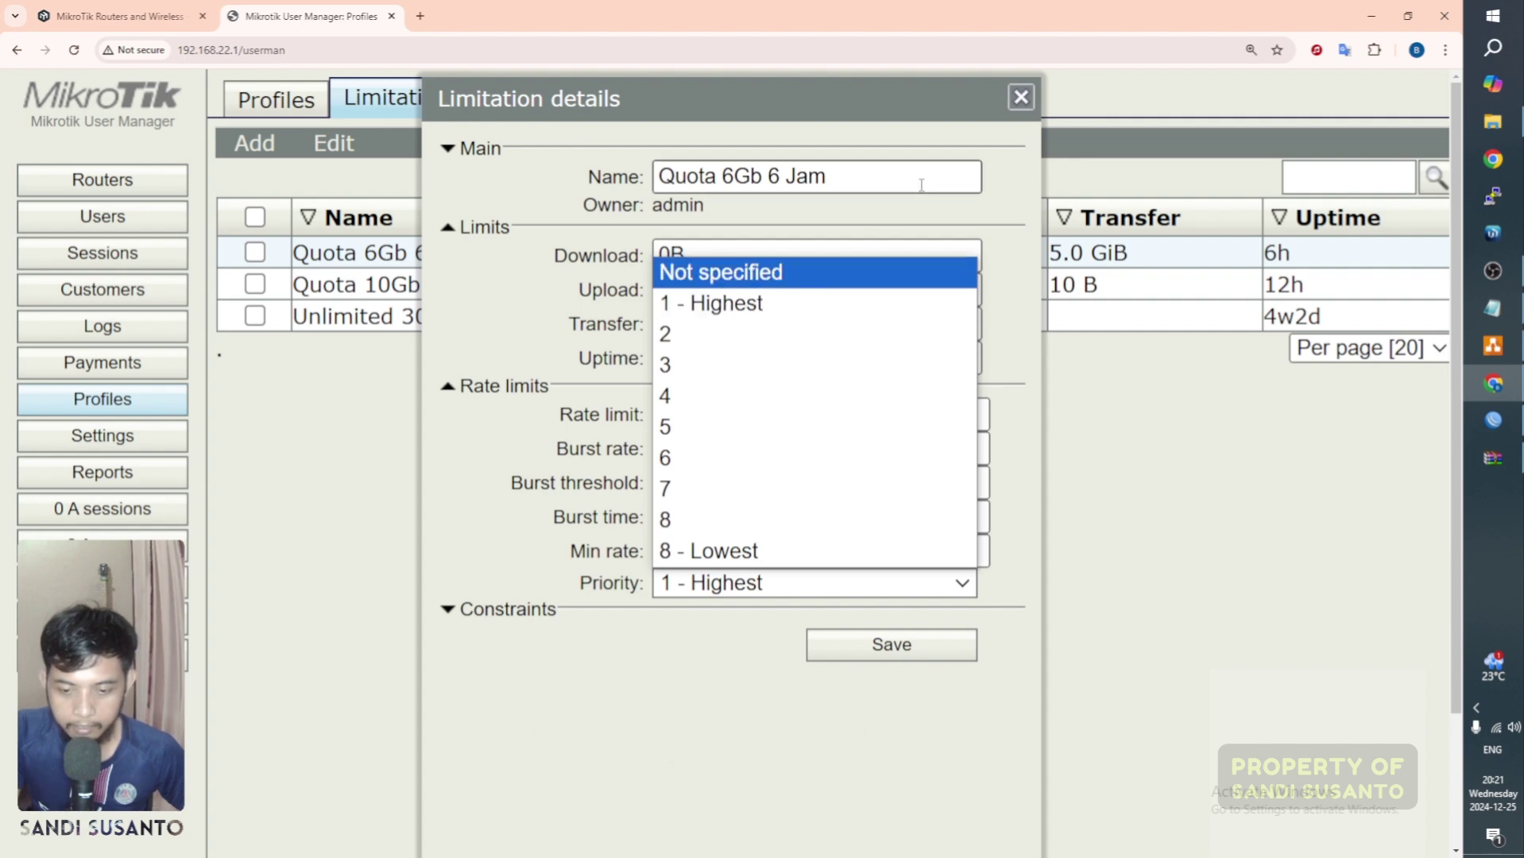
click(1014, 525)
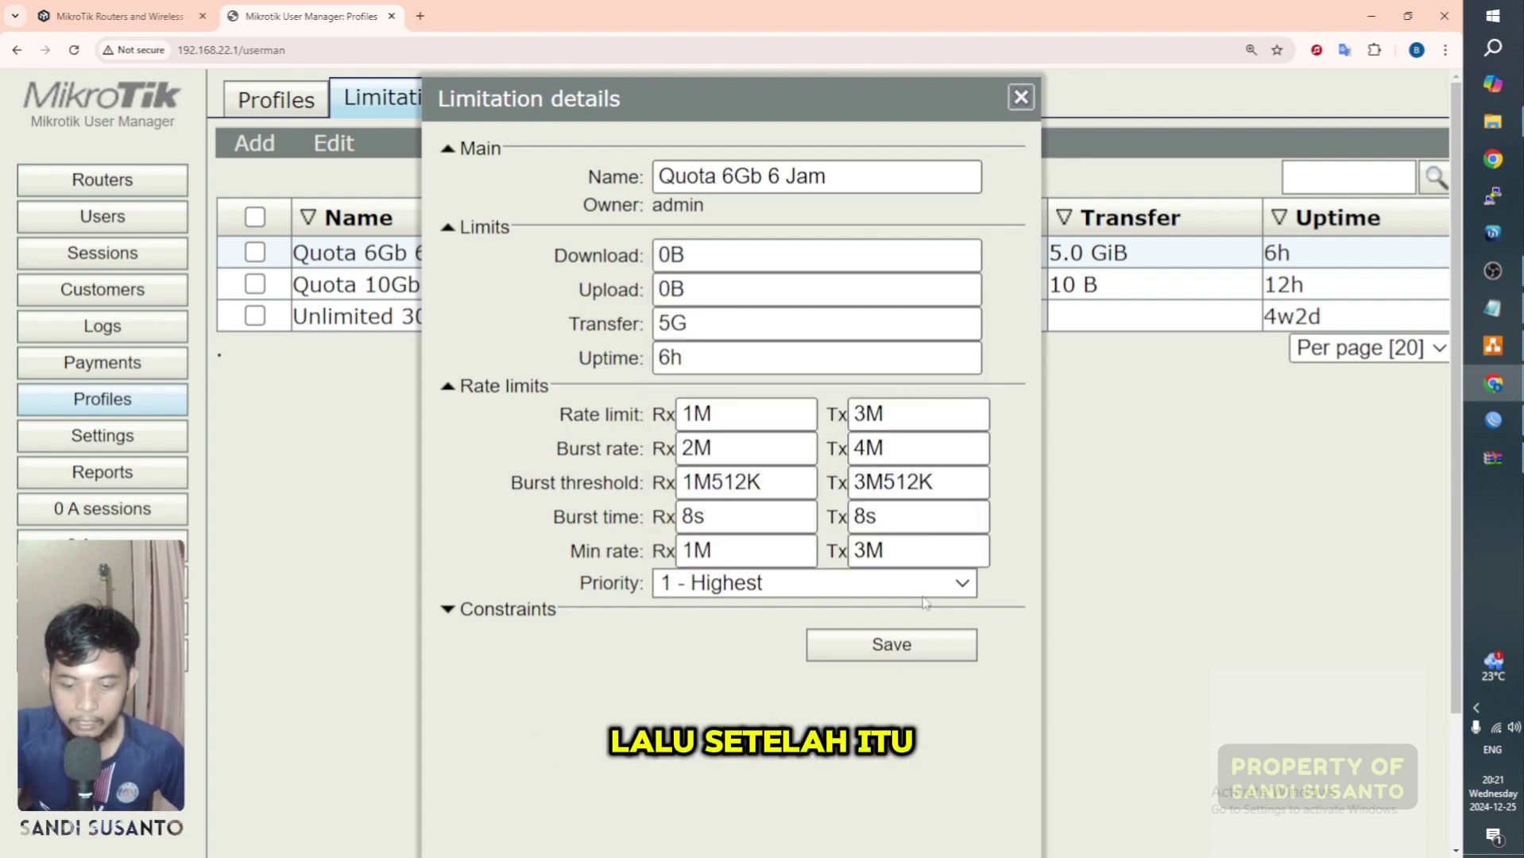
click(1022, 99)
Step: Review the Vocher 5K profile's Always limitation (5.0 GiB transfer, 6h uptime) and return to Profiles
click(270, 101)
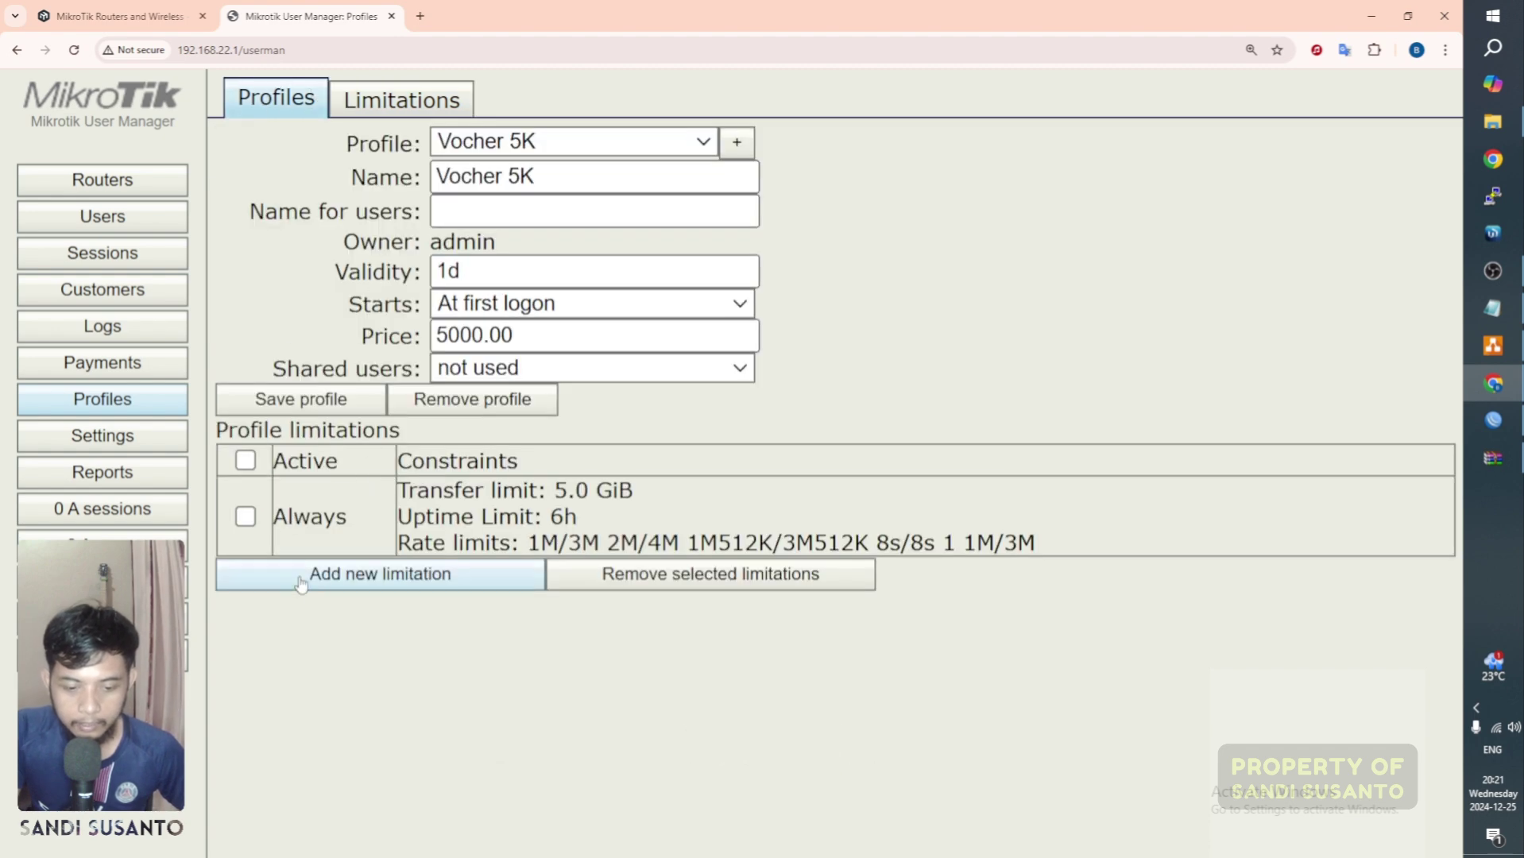
click(552, 518)
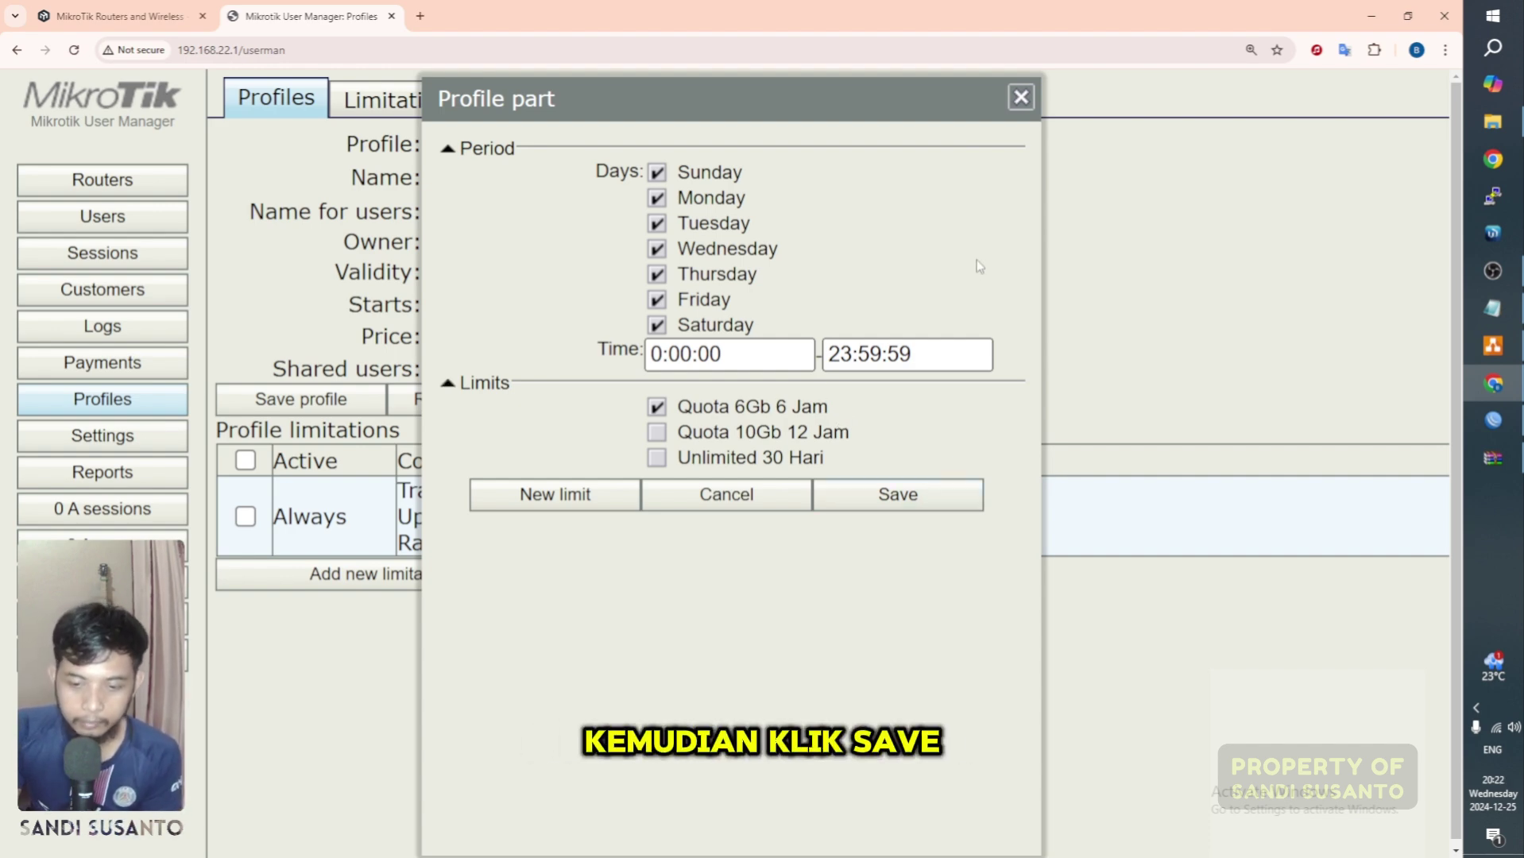
click(1021, 97)
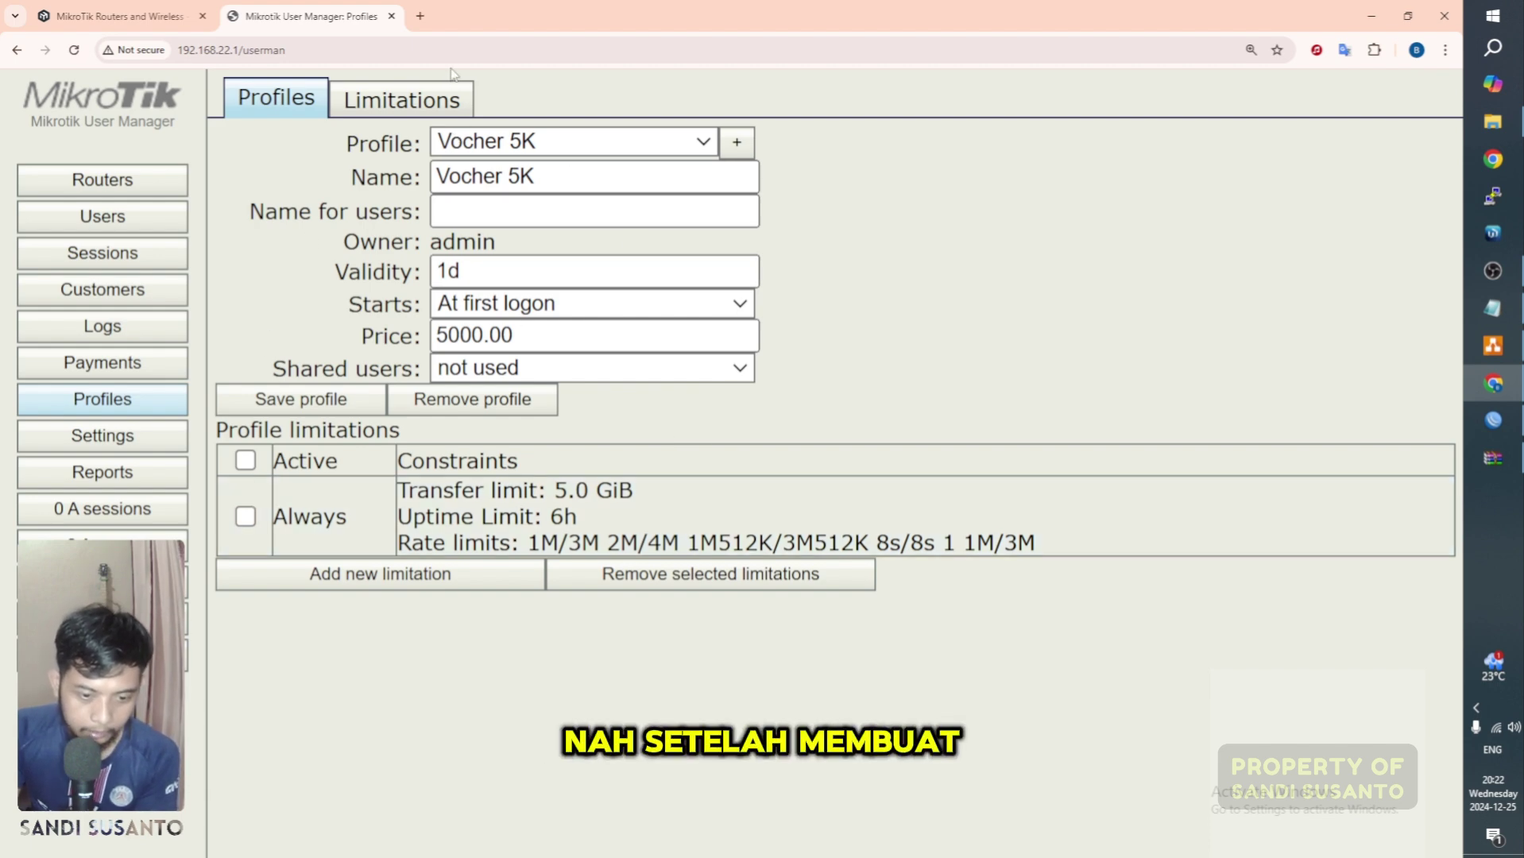
click(362, 97)
click(313, 101)
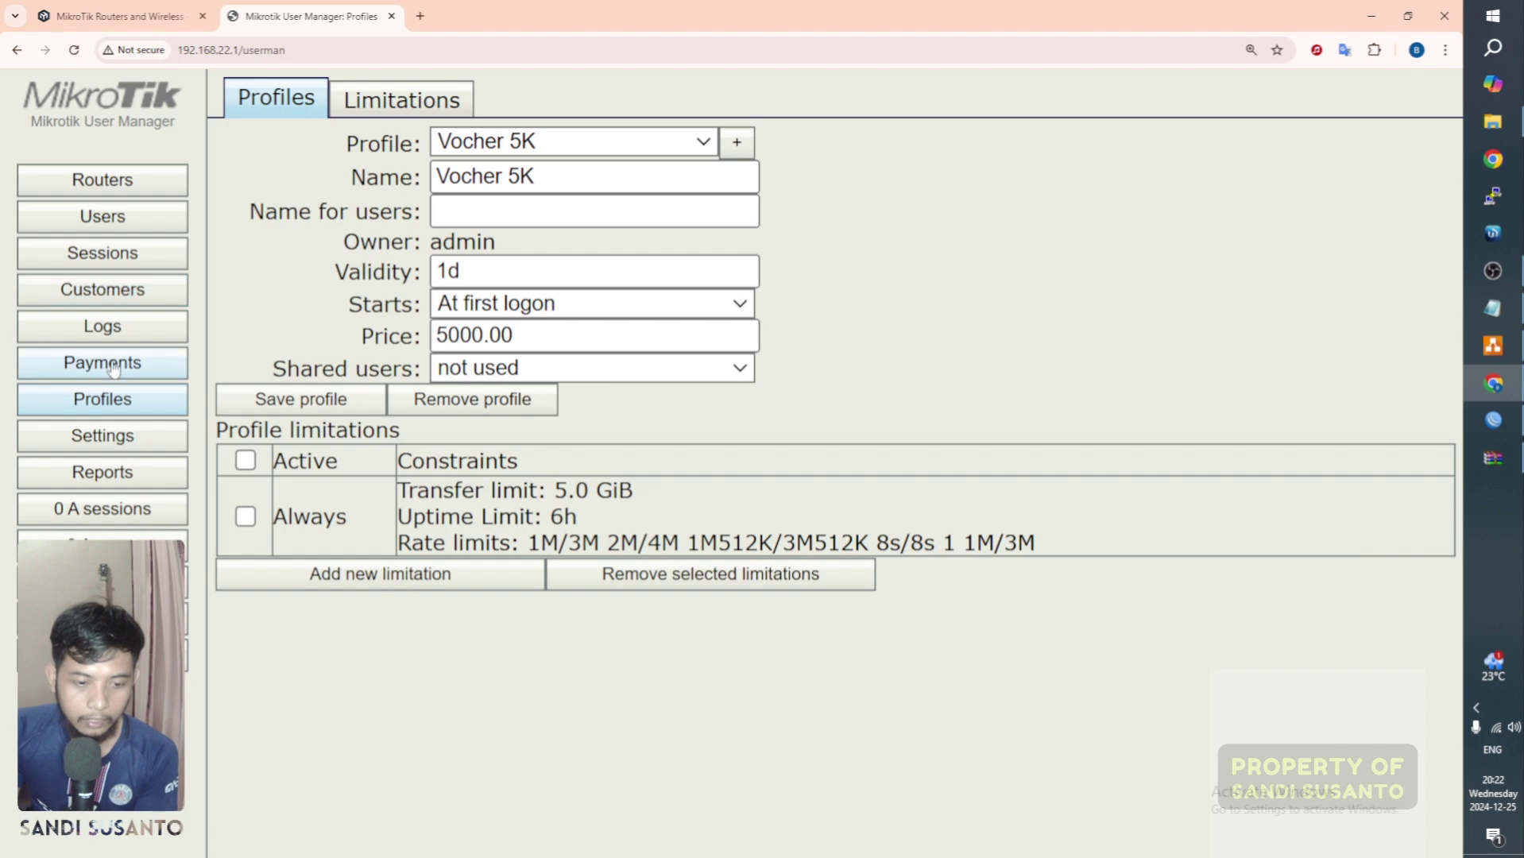
click(143, 228)
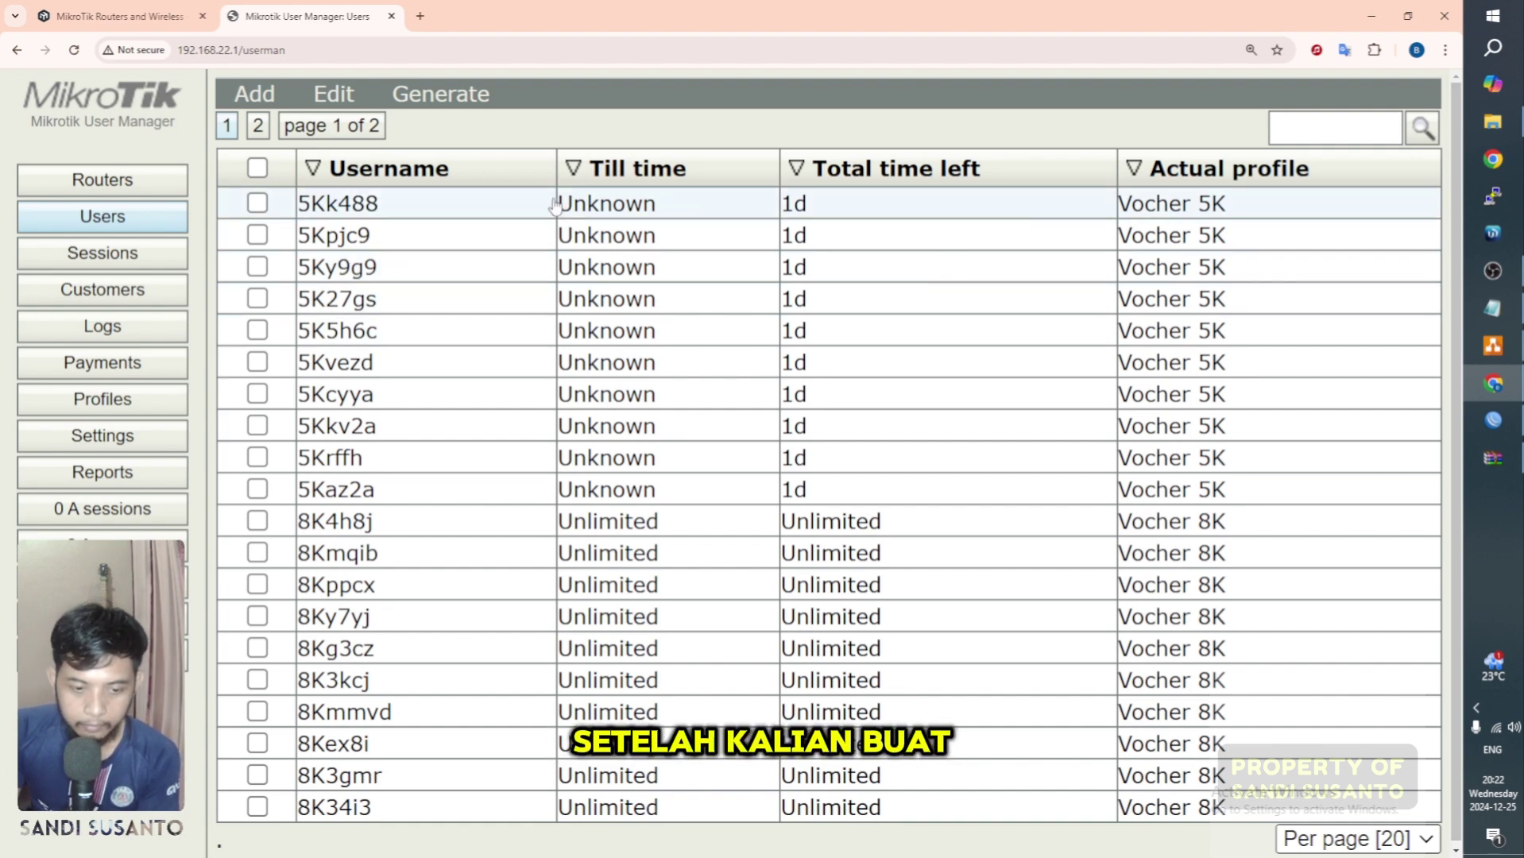
click(283, 101)
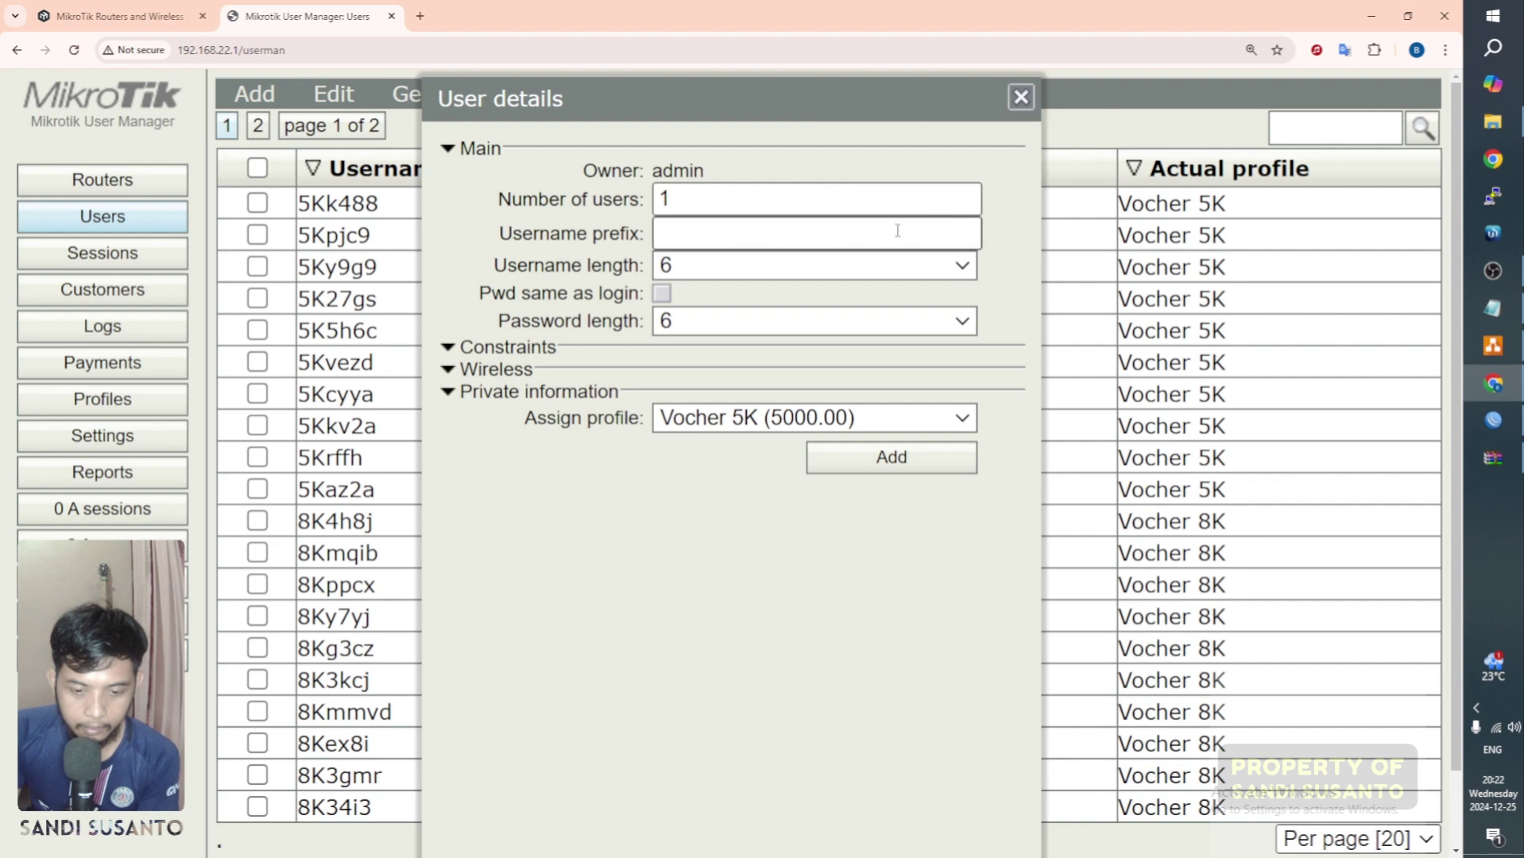
click(1021, 97)
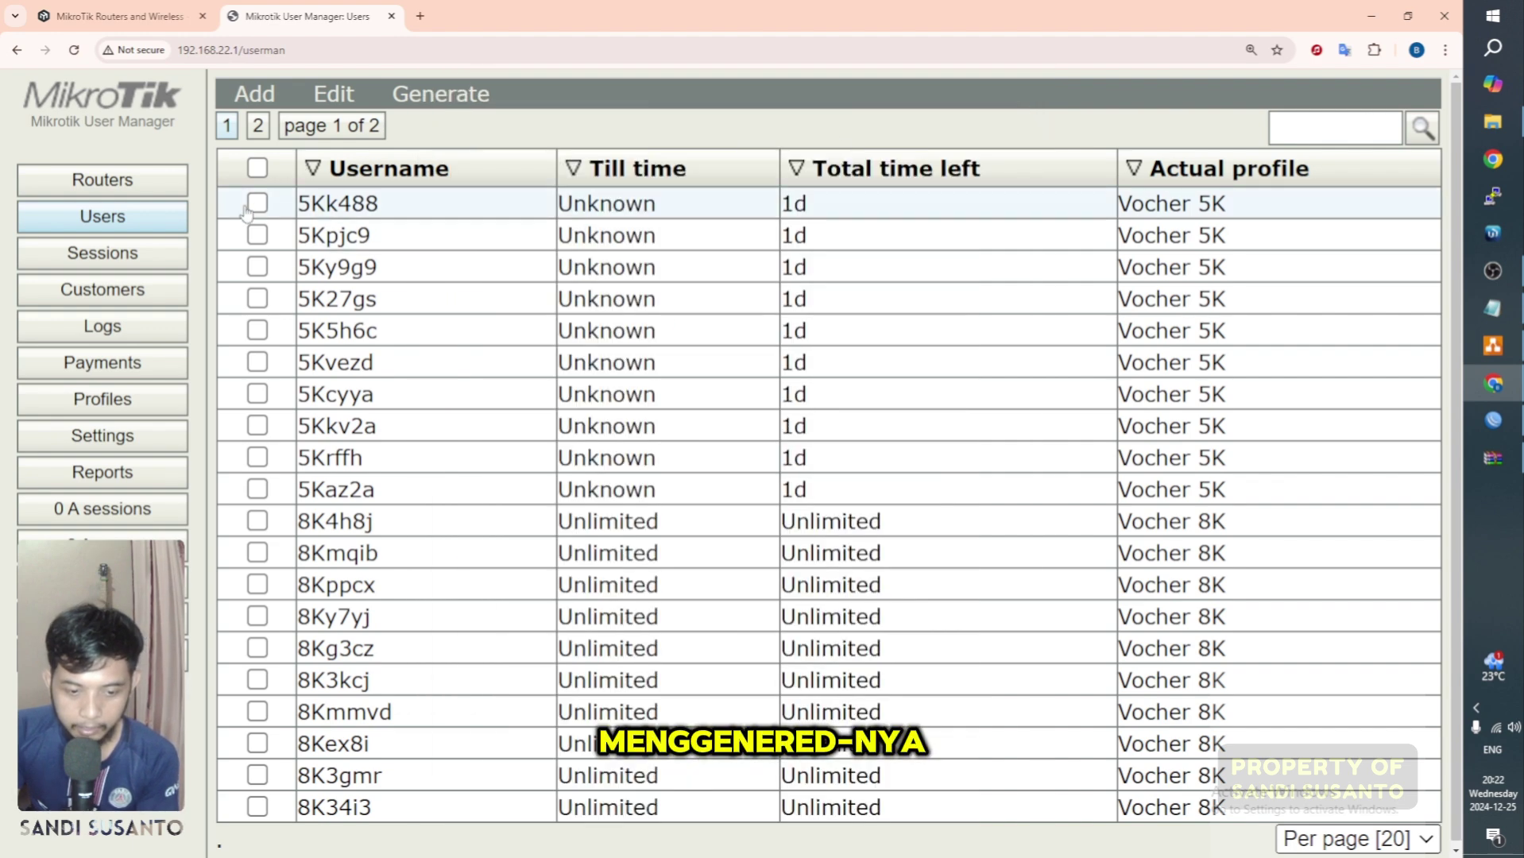
click(257, 168)
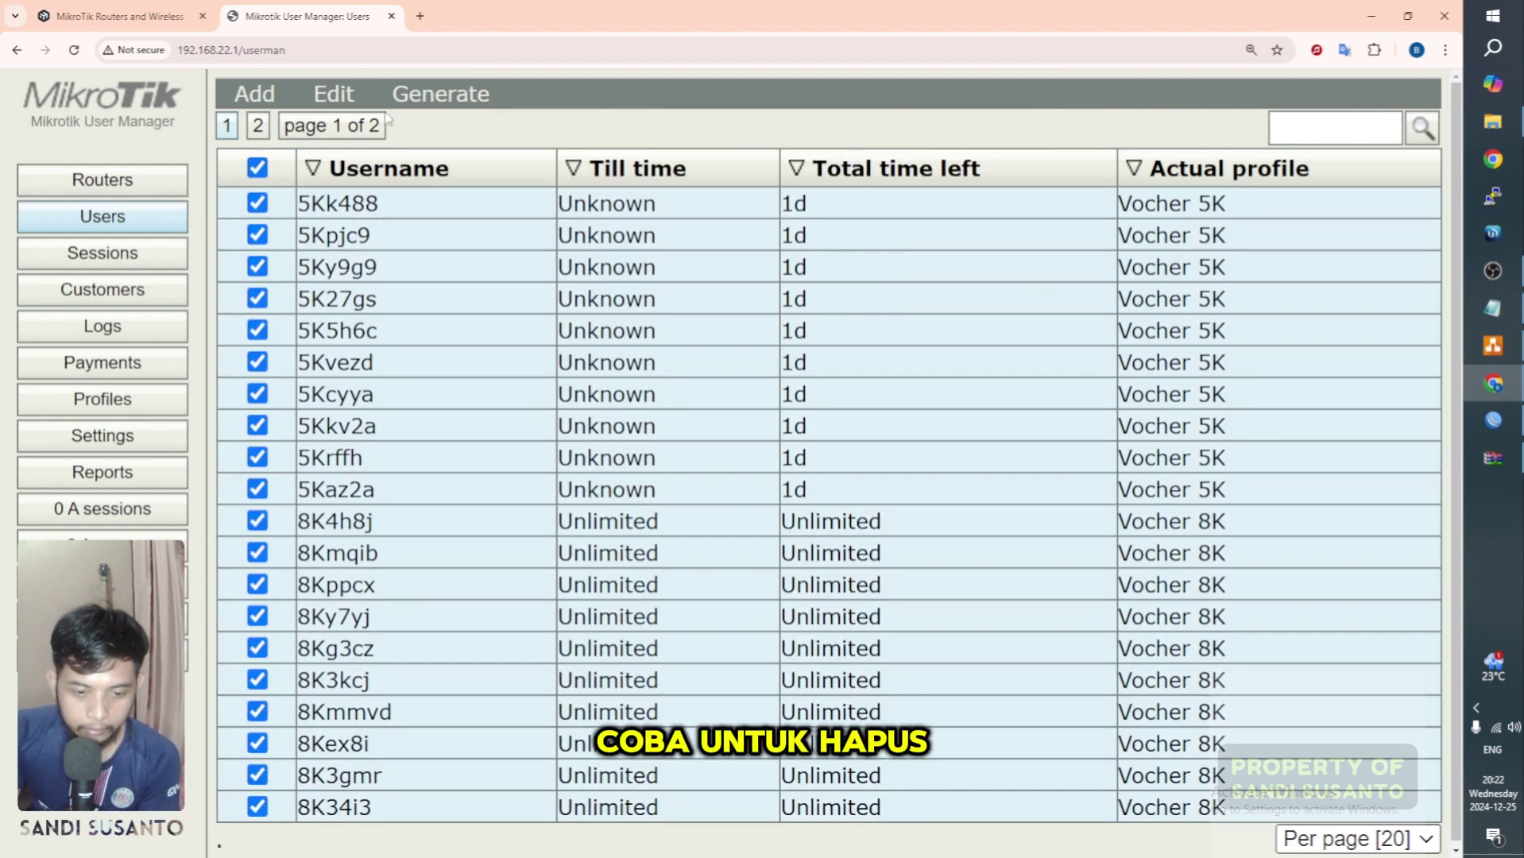
click(334, 94)
click(380, 218)
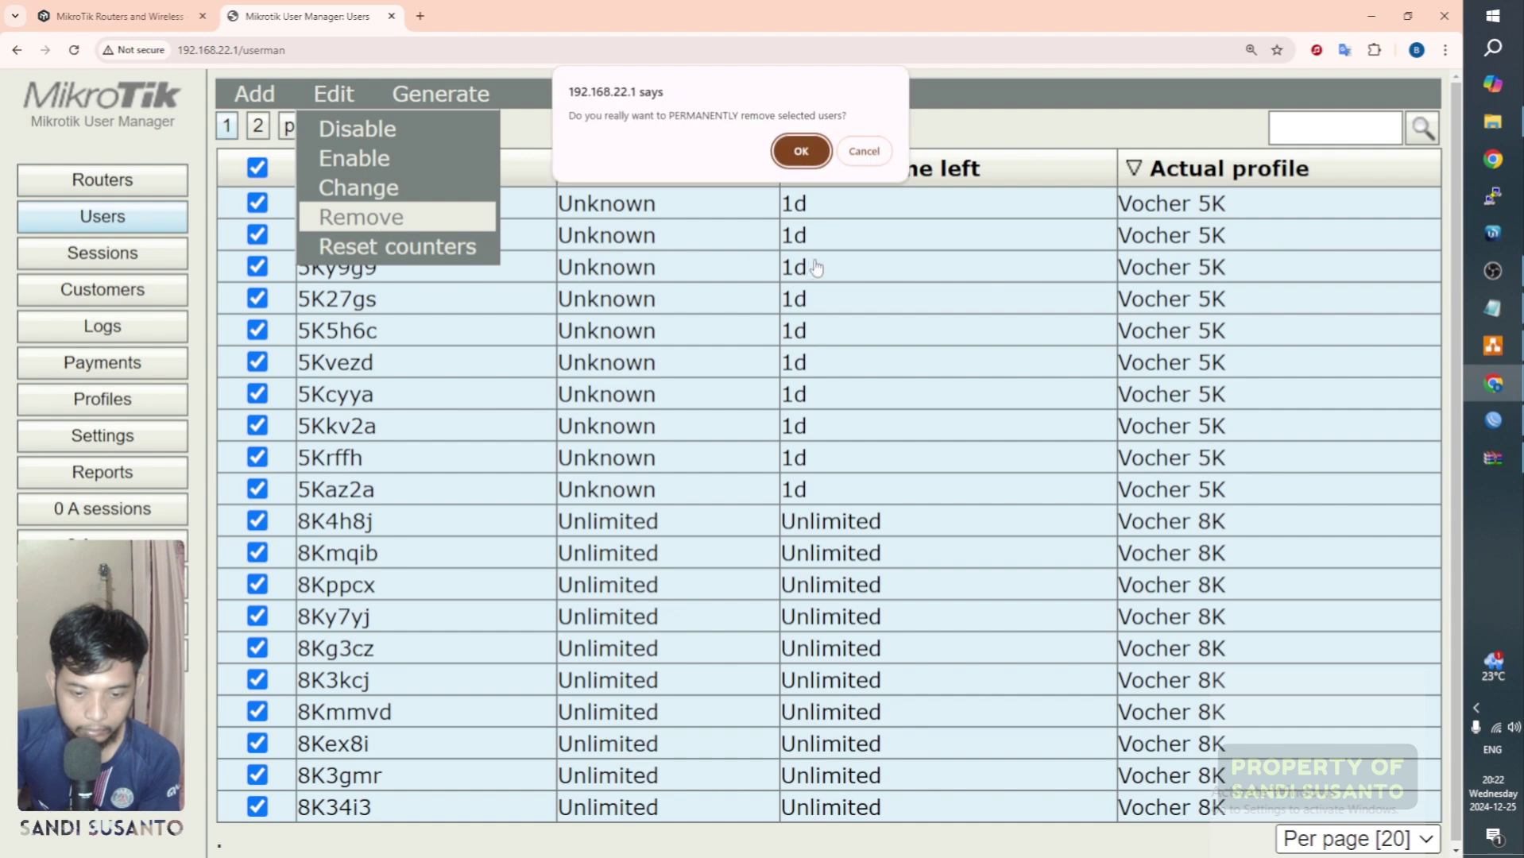
click(805, 153)
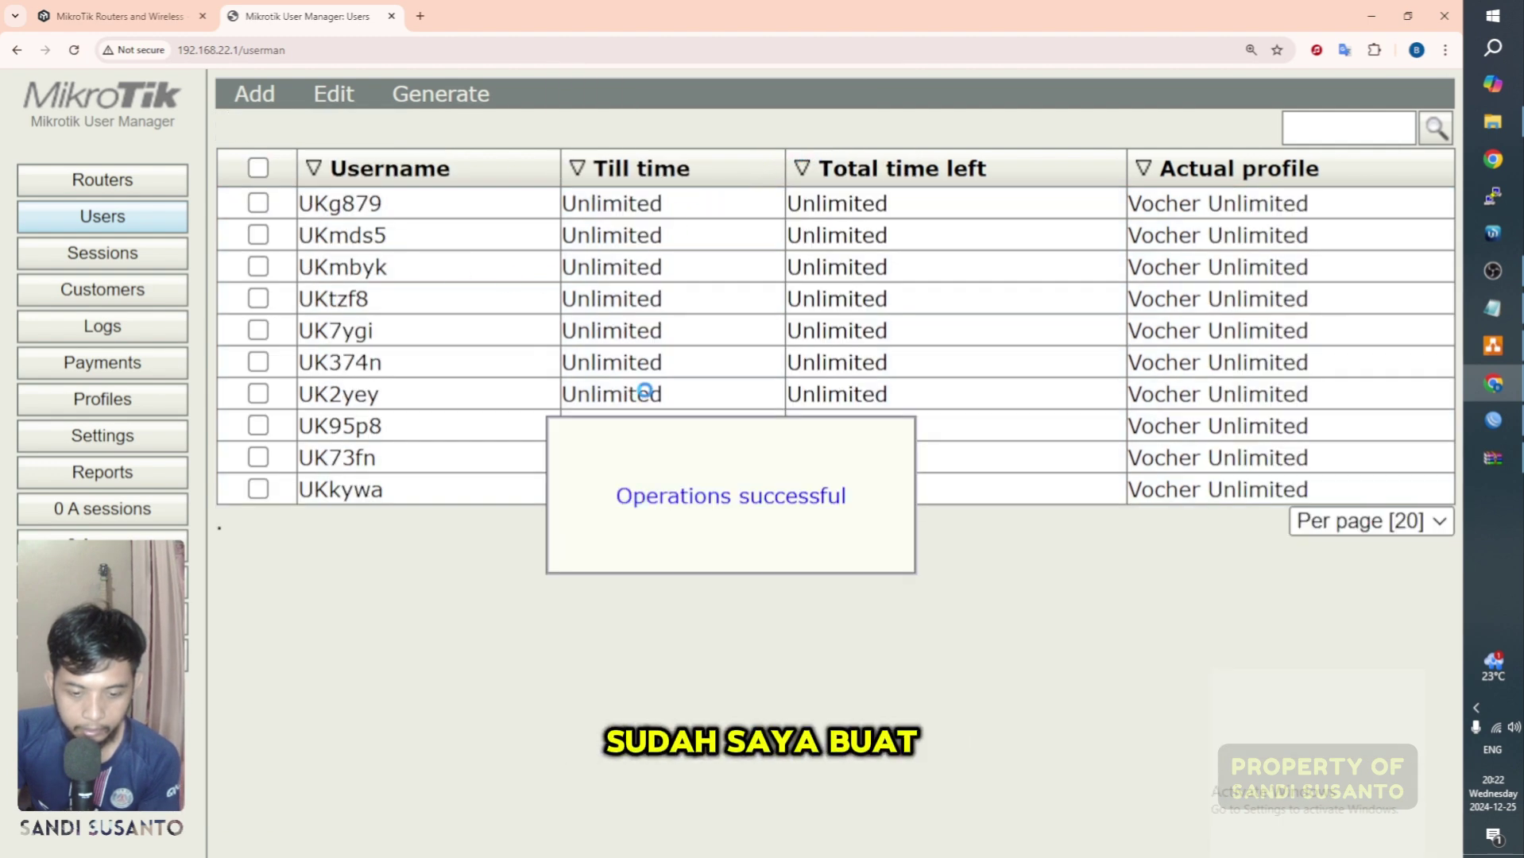
click(257, 168)
click(332, 95)
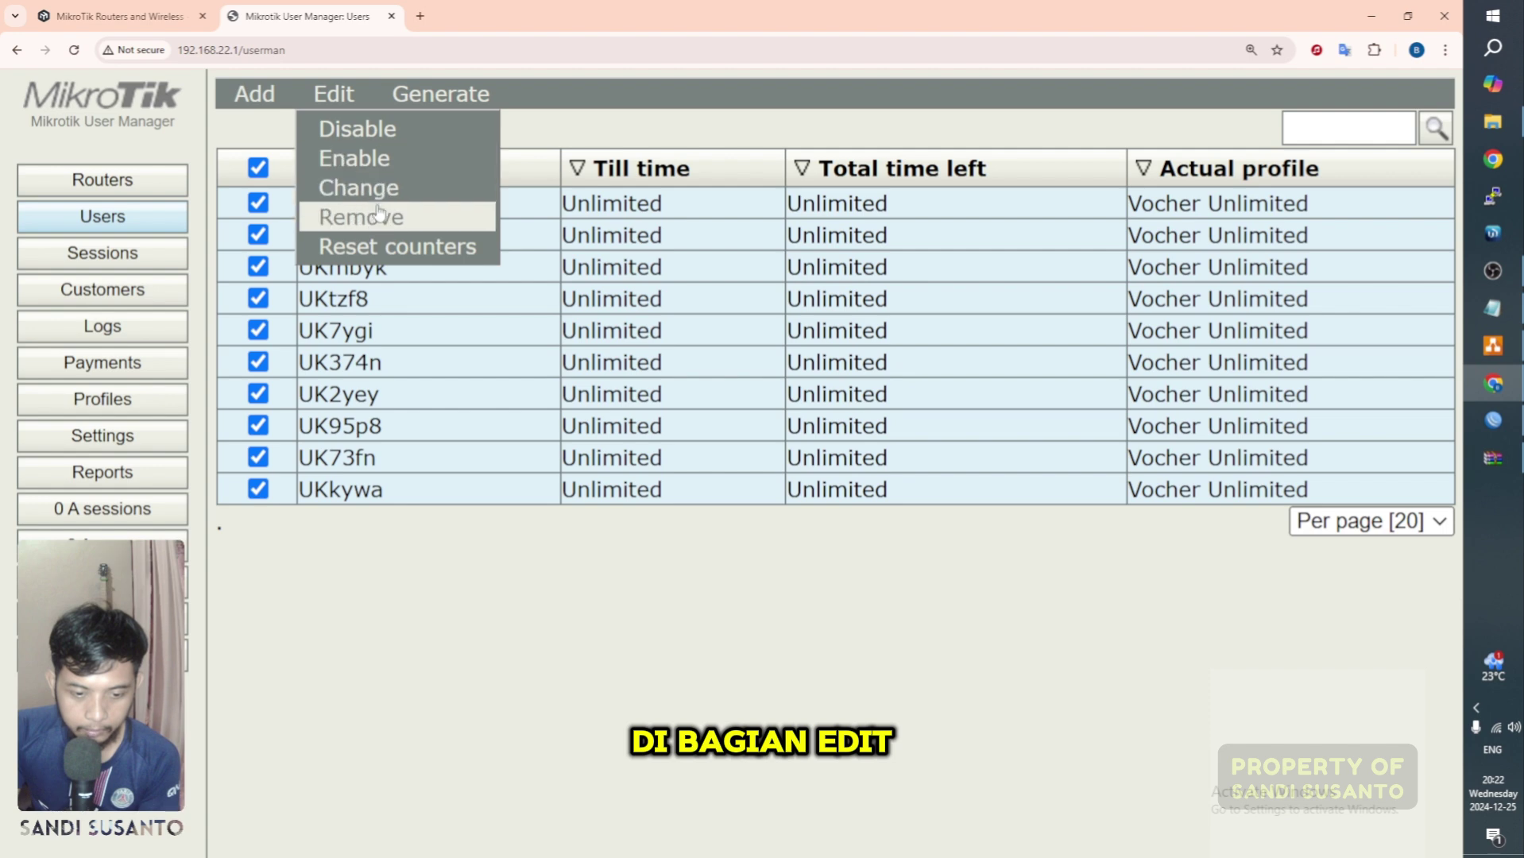
click(417, 231)
click(801, 144)
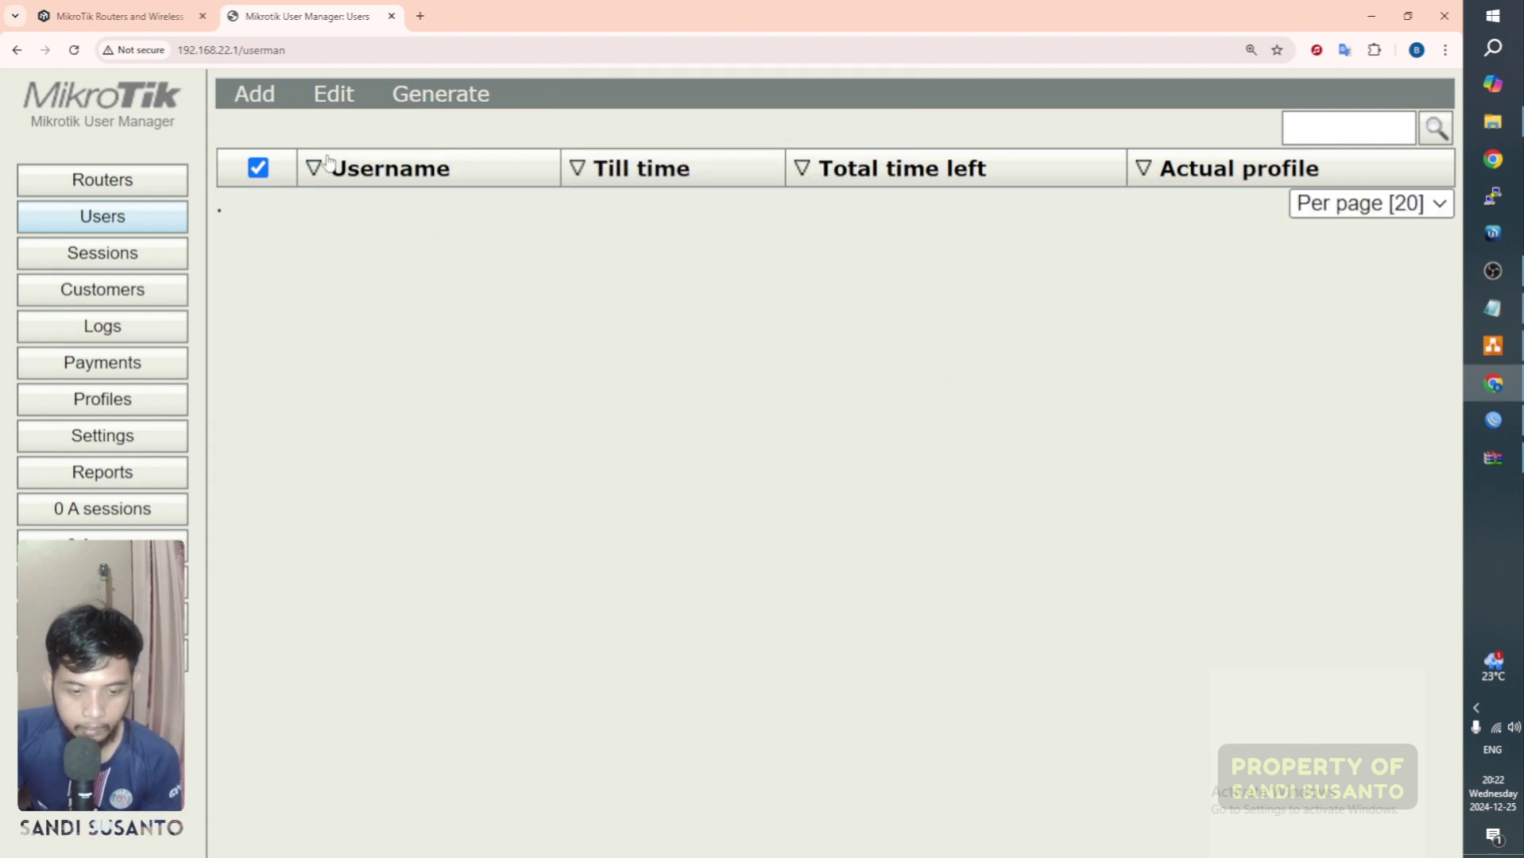
click(333, 101)
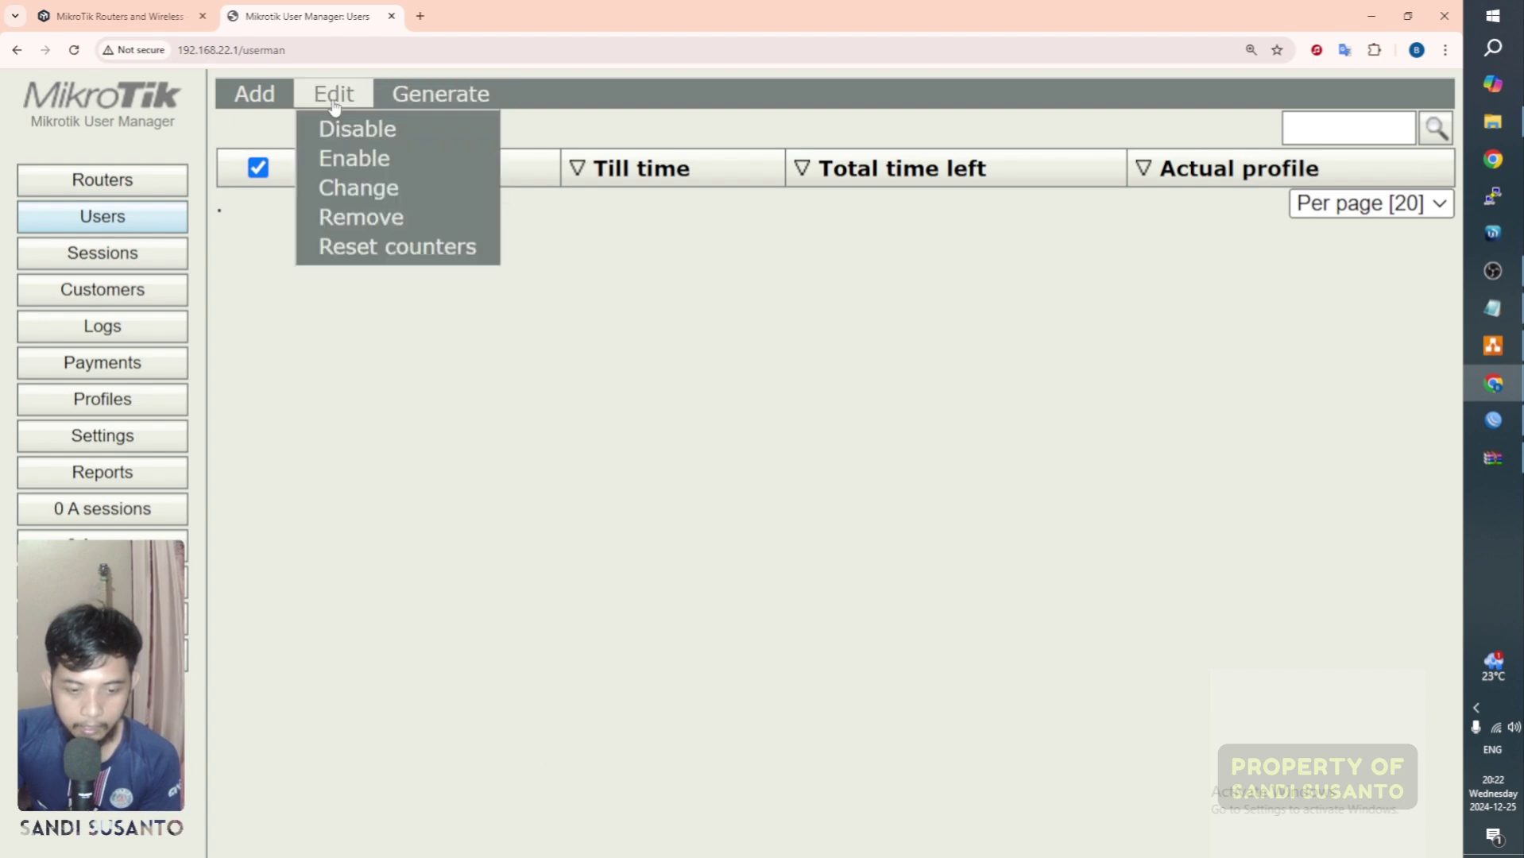
click(592, 329)
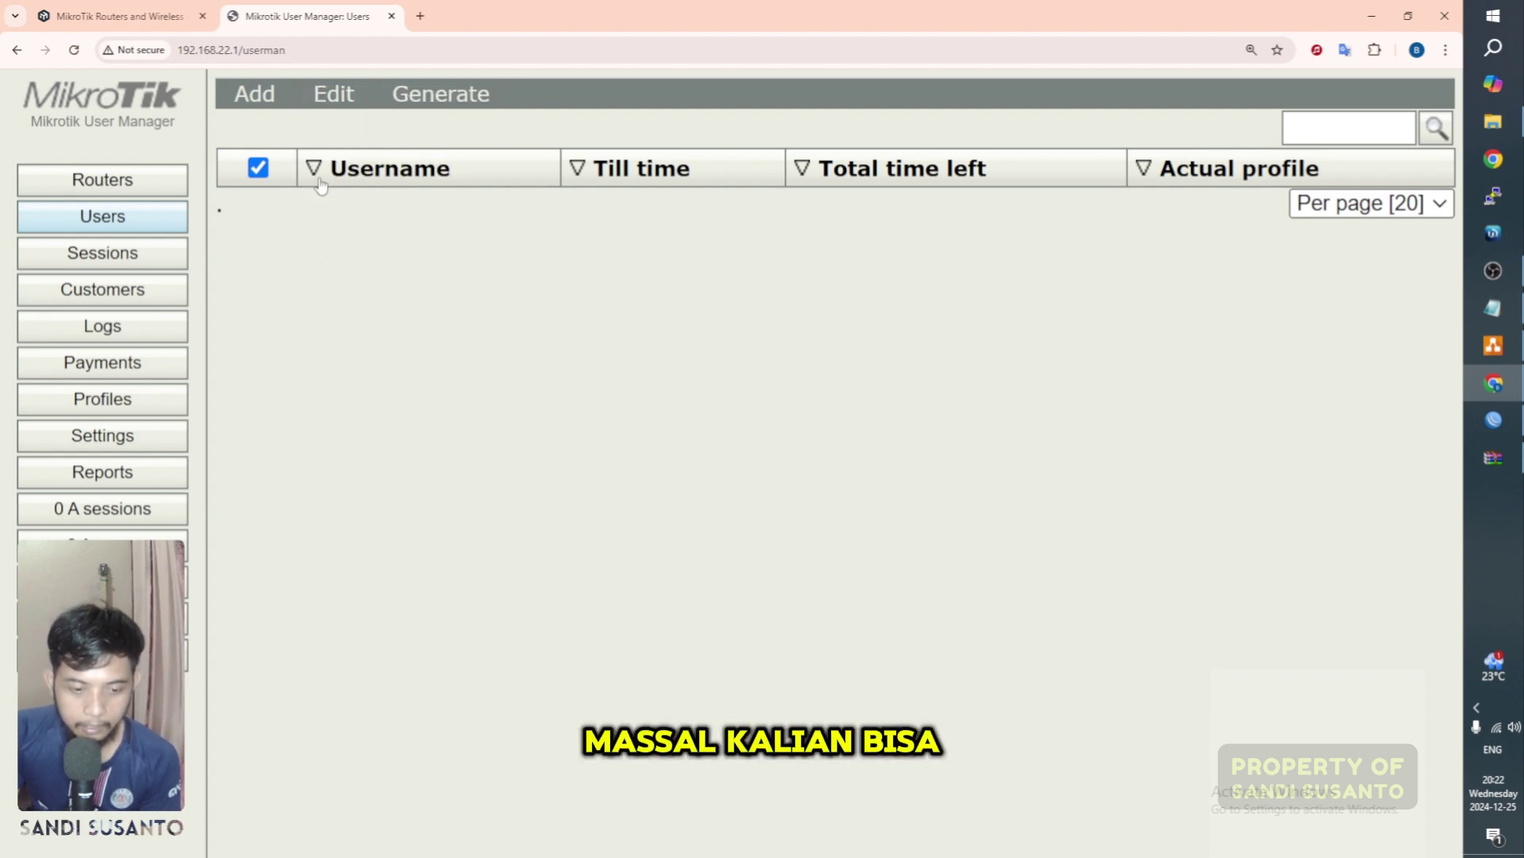
Step: Fill the batch user form with 1 user, username prefix 10 and length 6
click(255, 95)
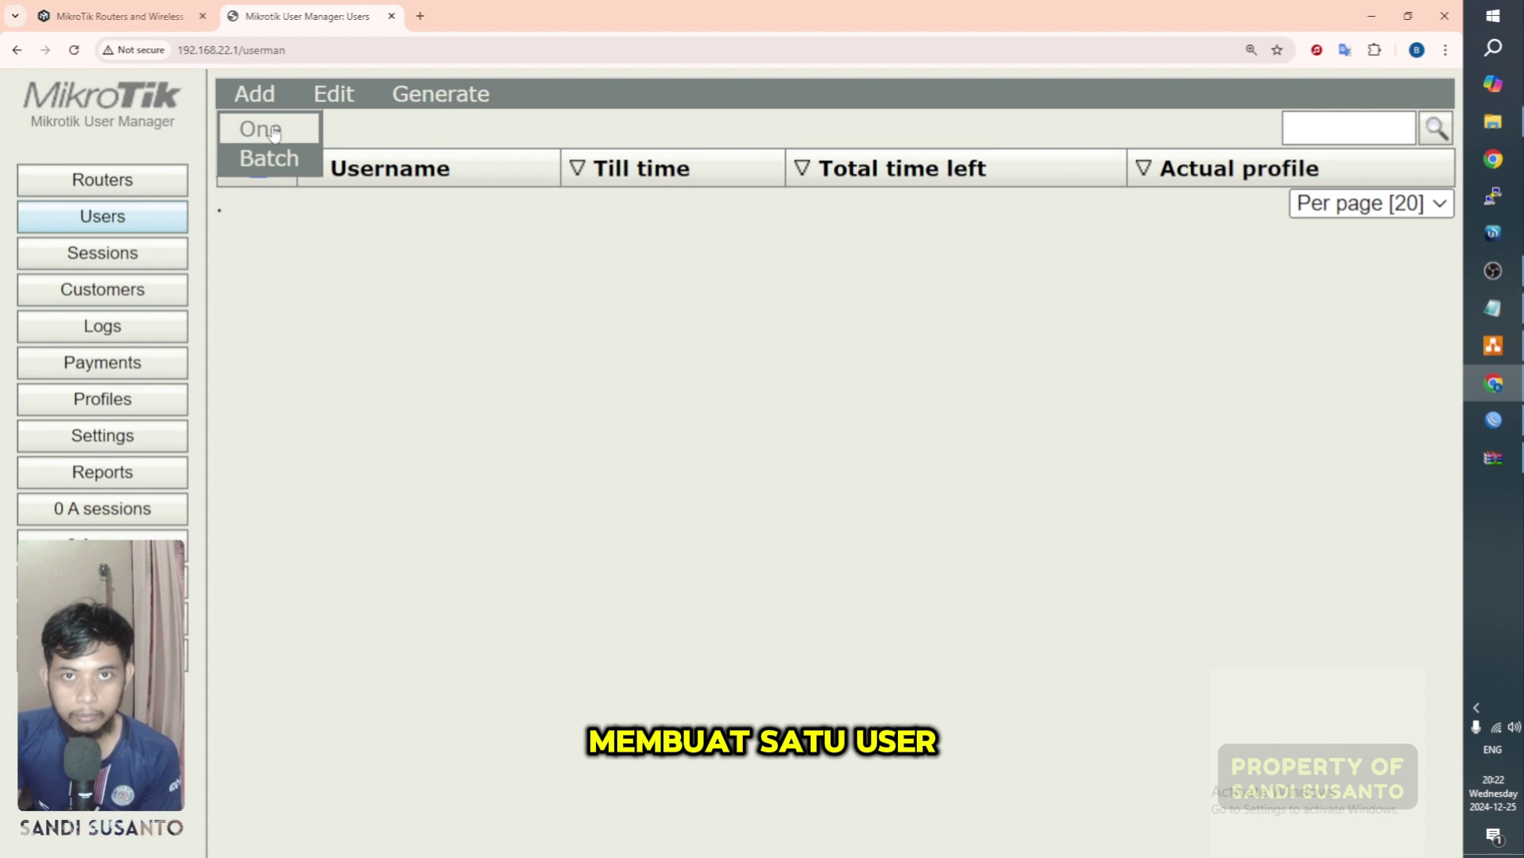
click(299, 167)
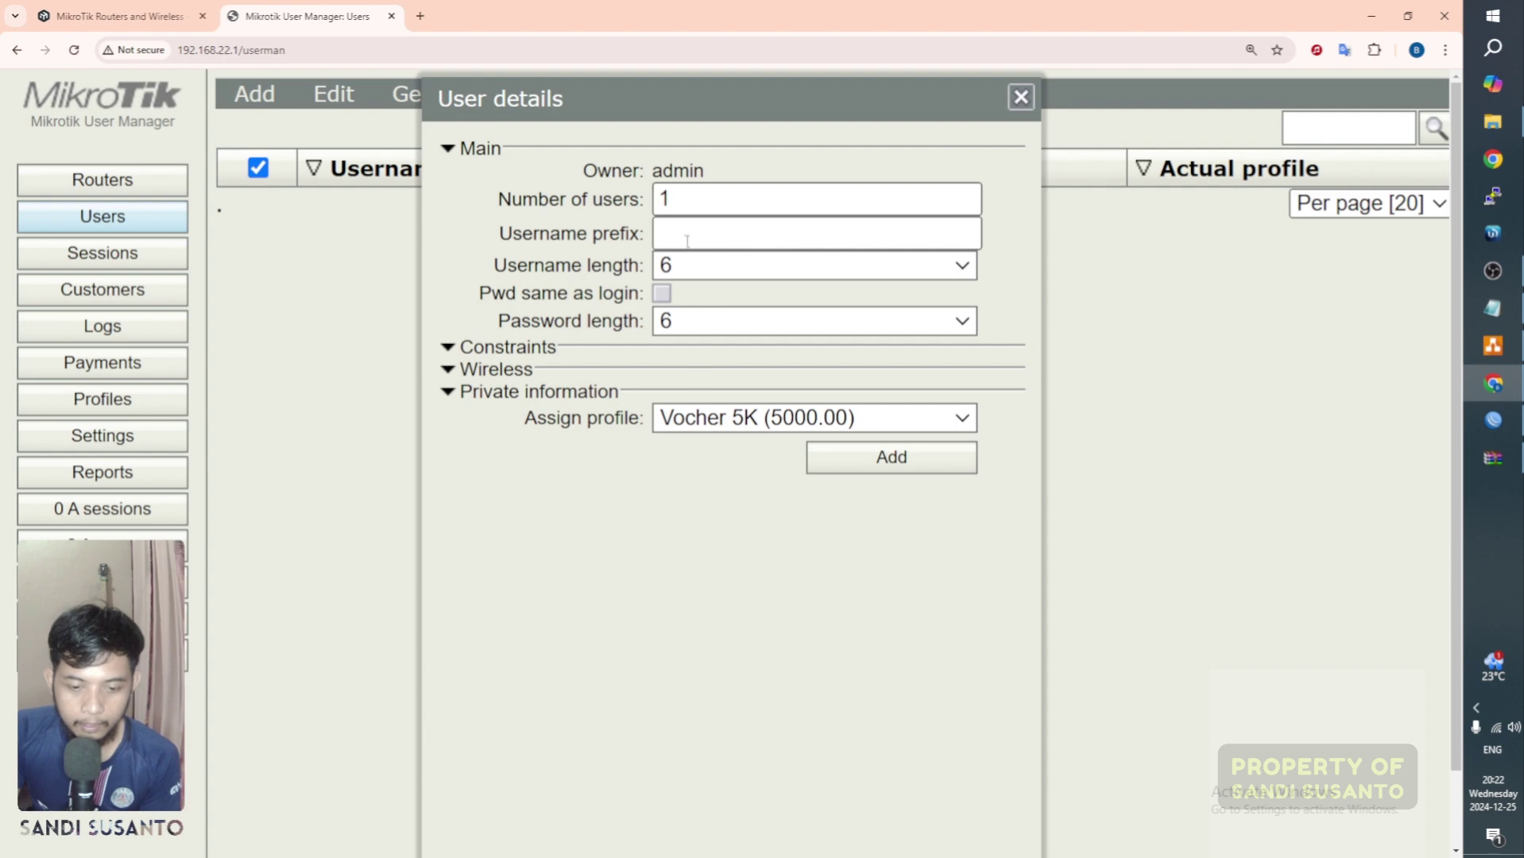
click(691, 204)
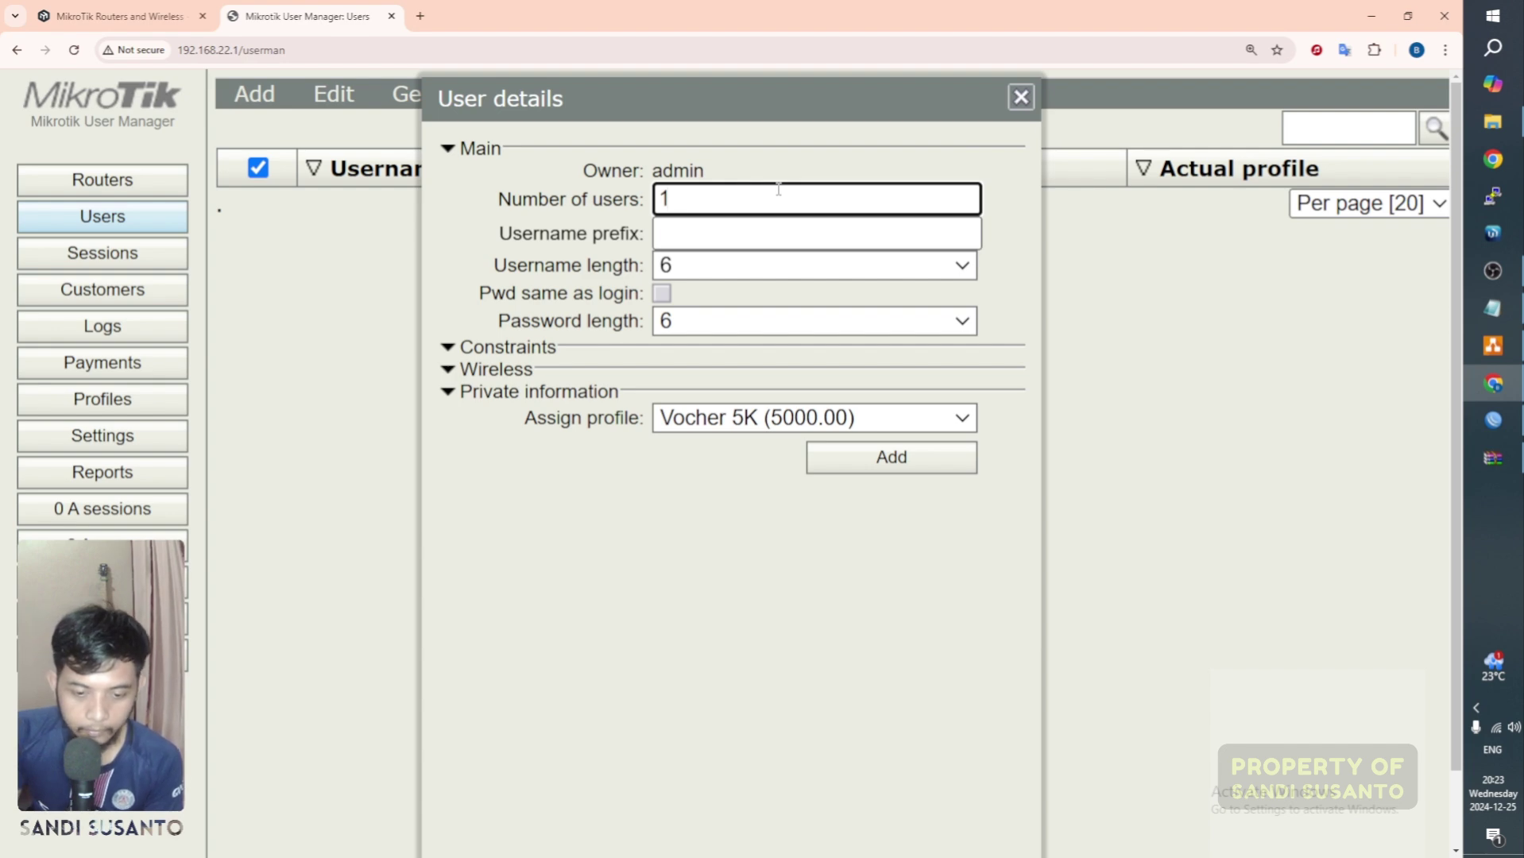
click(701, 231)
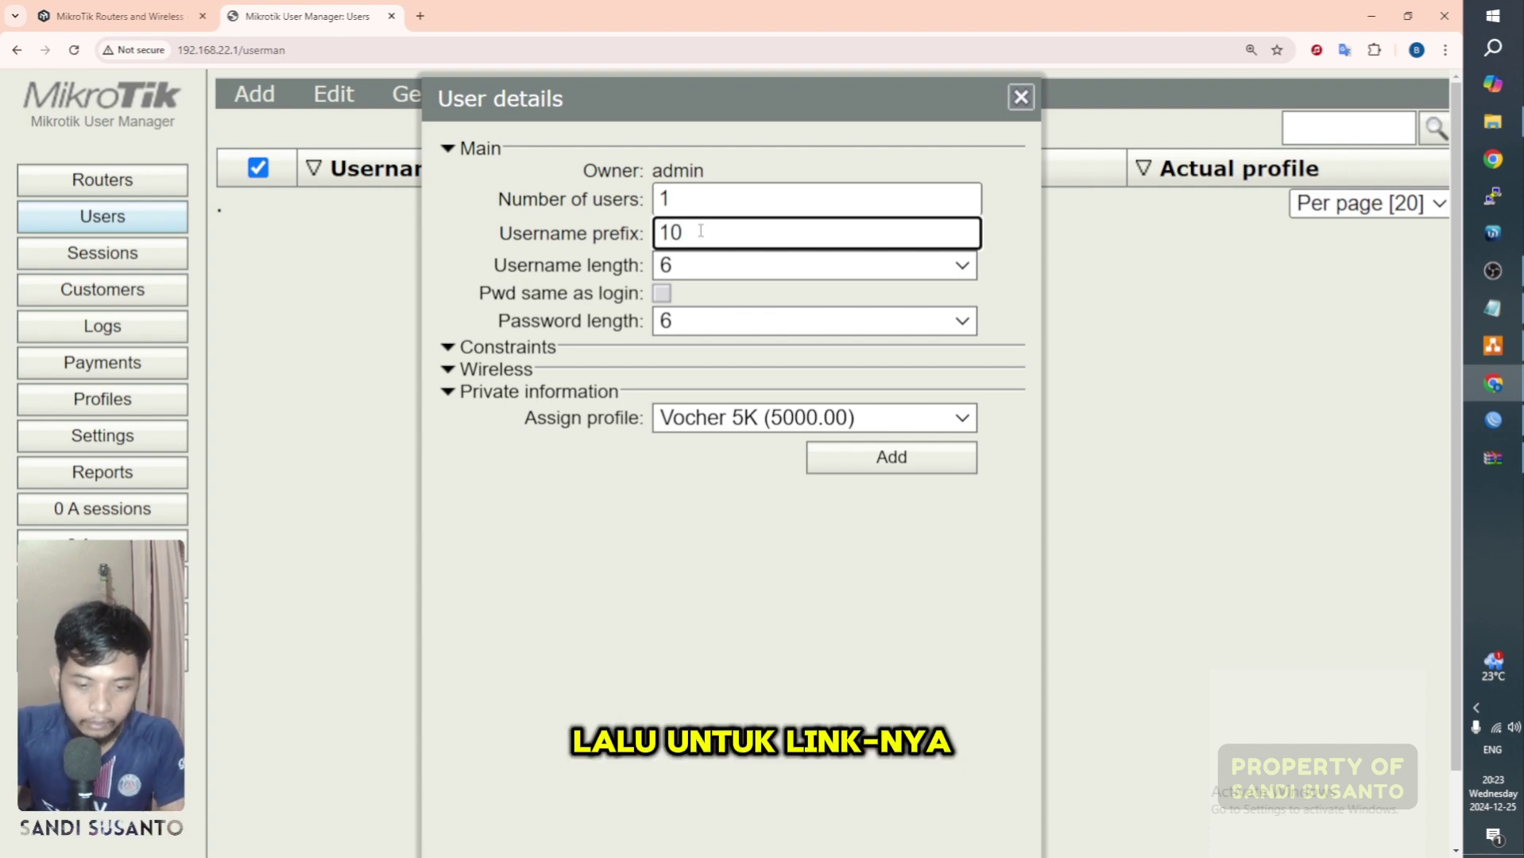
click(697, 268)
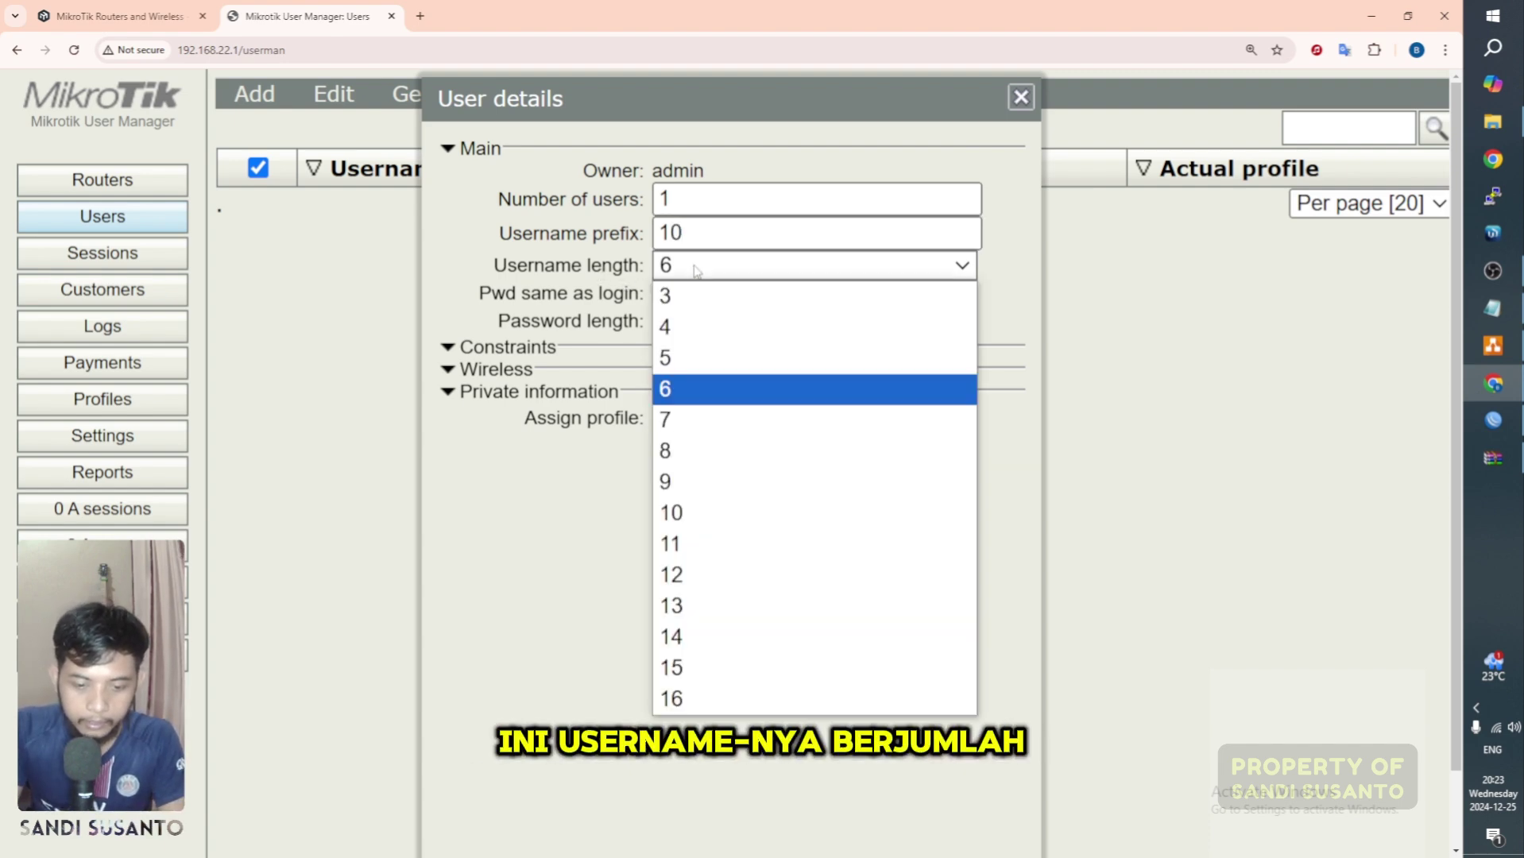
click(693, 389)
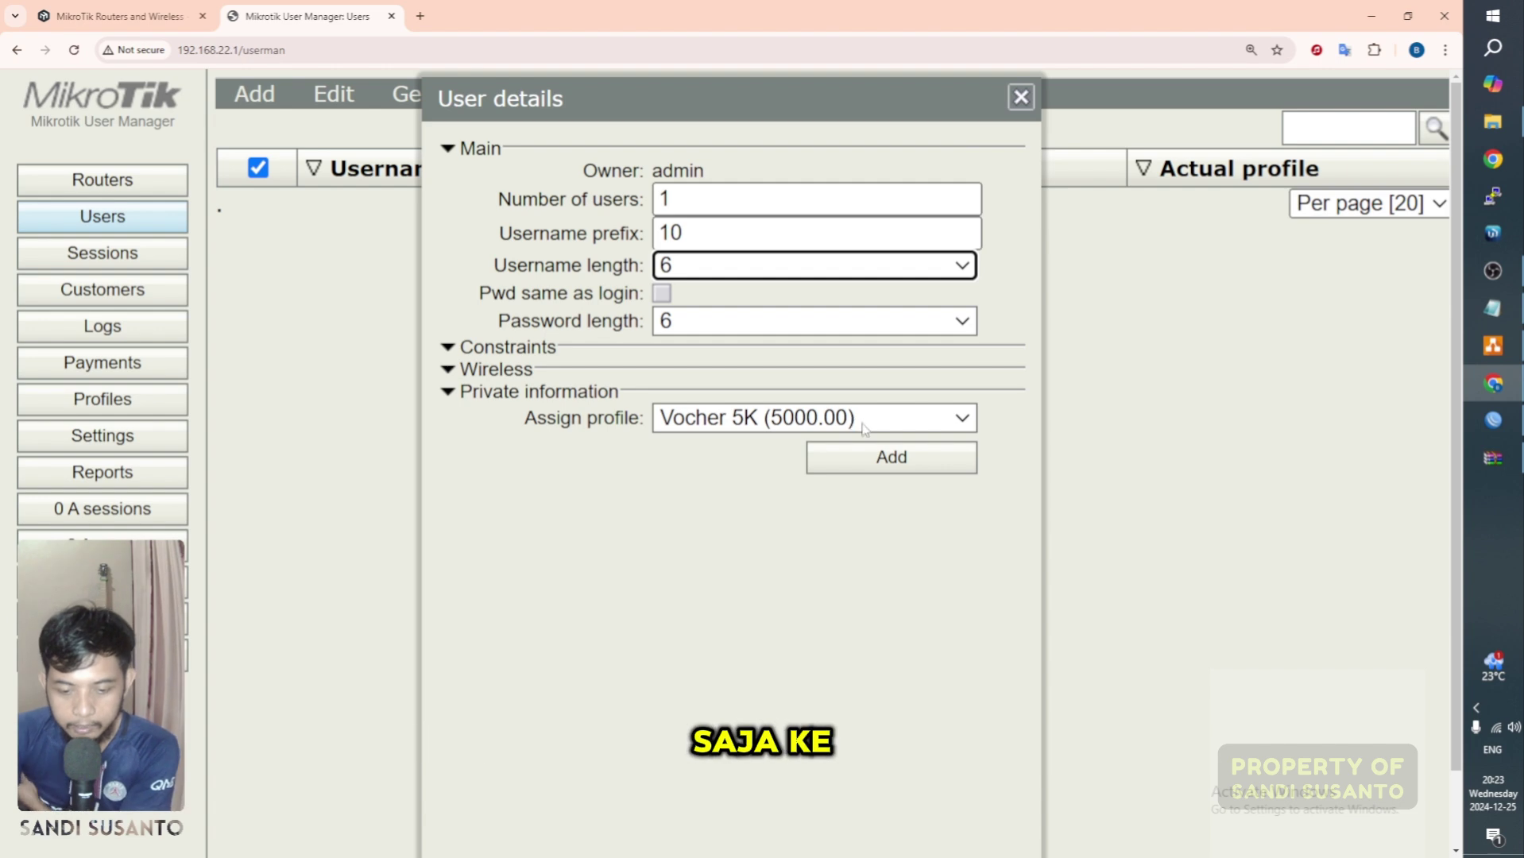
Step: Assign the Vocher 5K profile and add the user
click(863, 426)
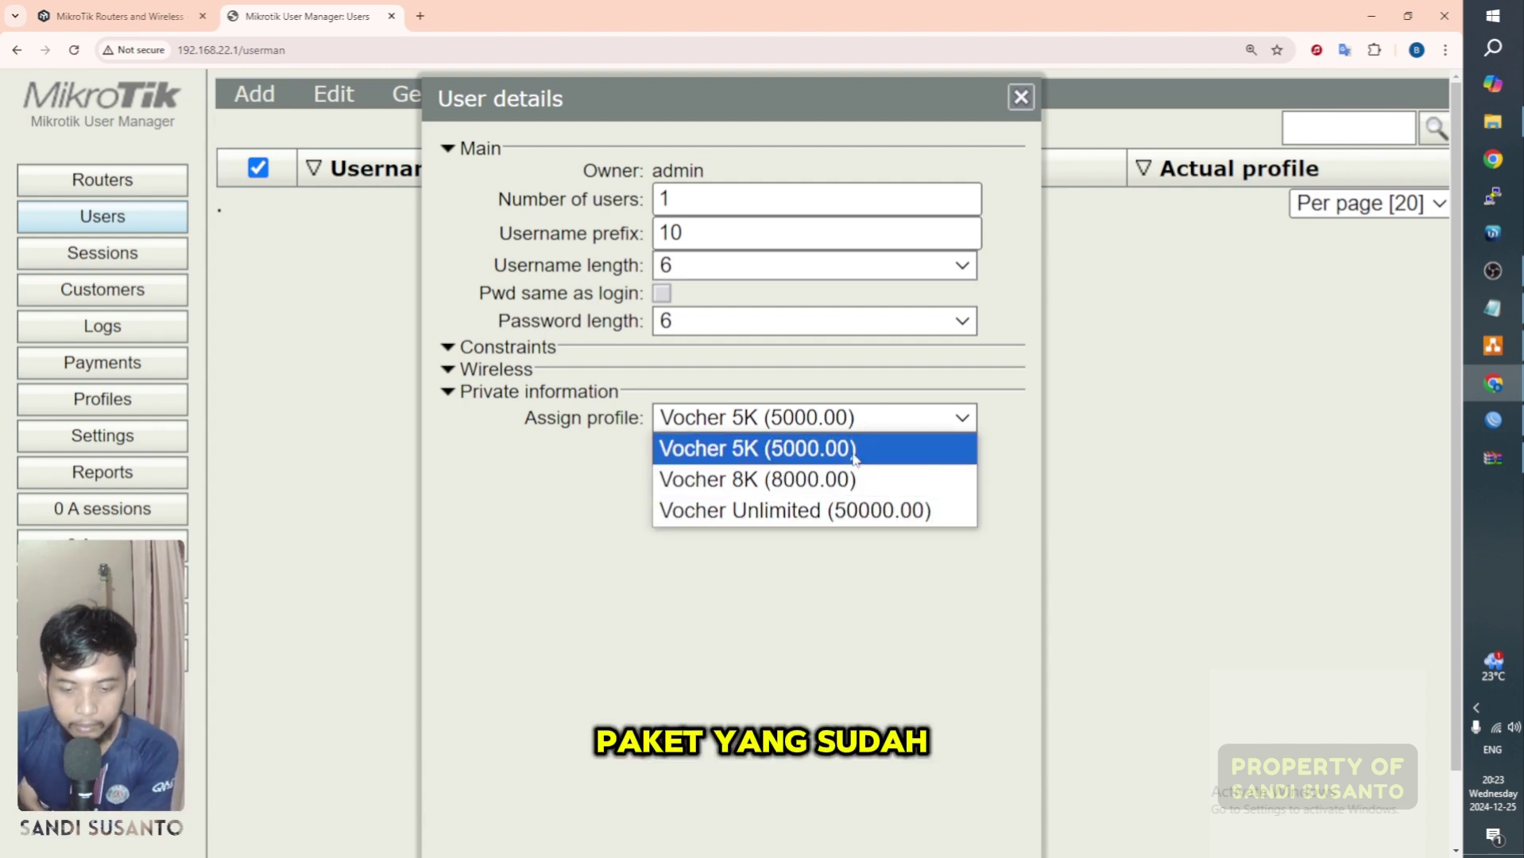
click(801, 557)
click(831, 429)
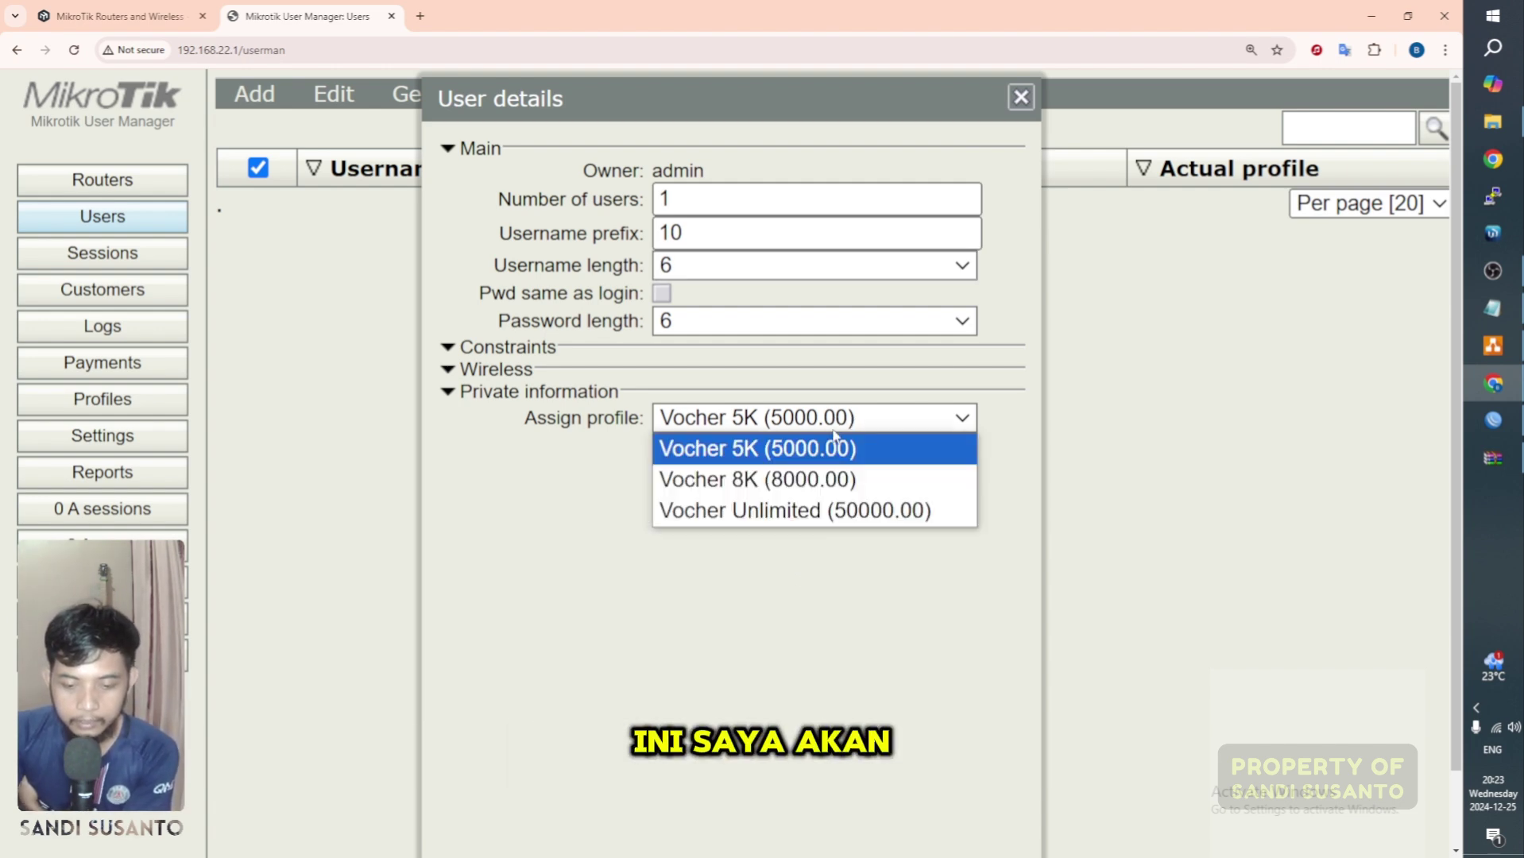
click(815, 454)
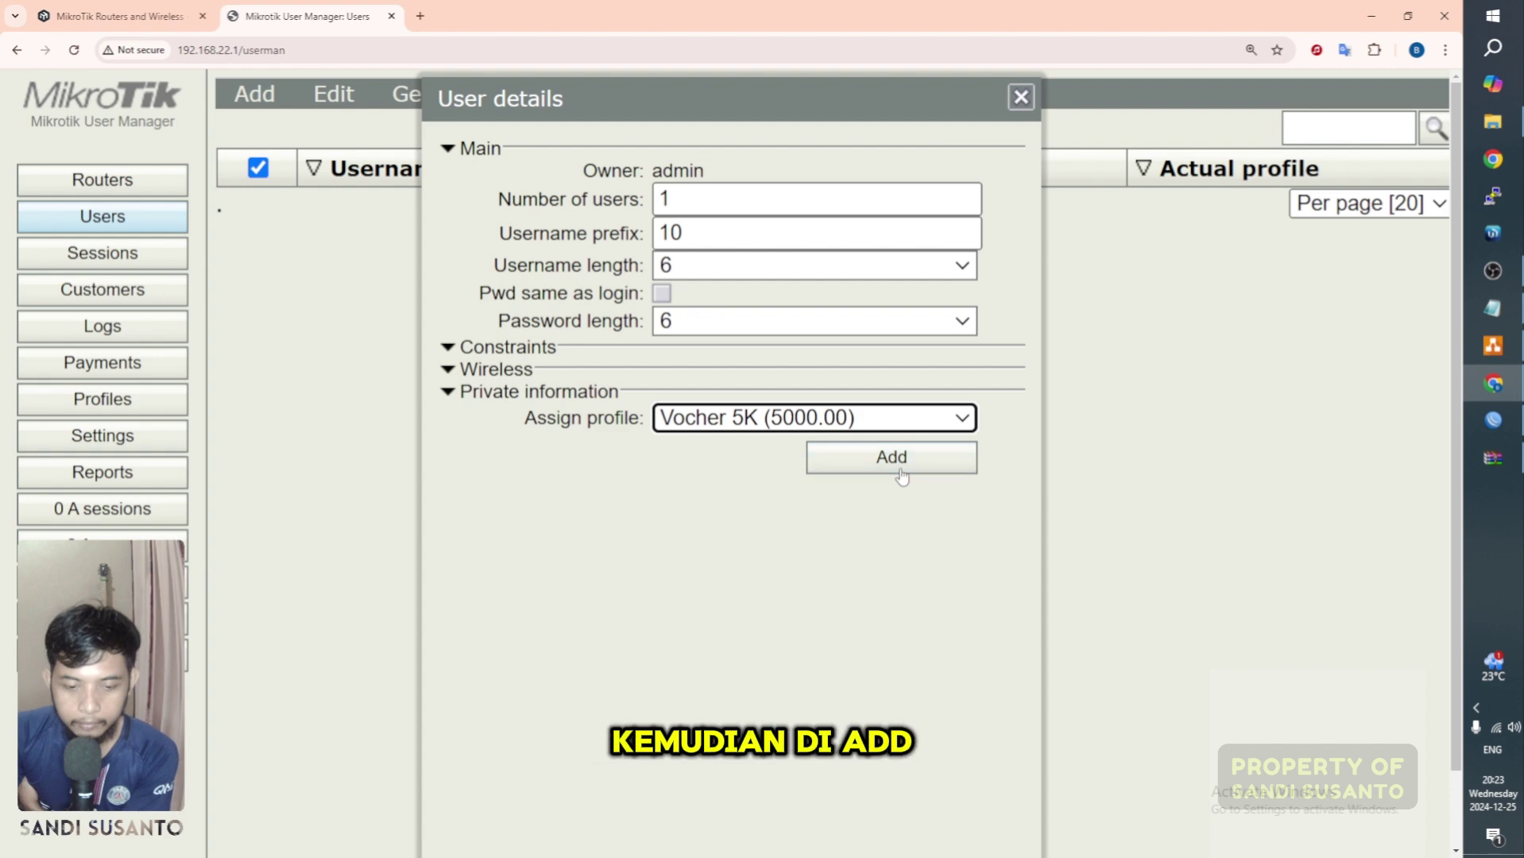
click(899, 468)
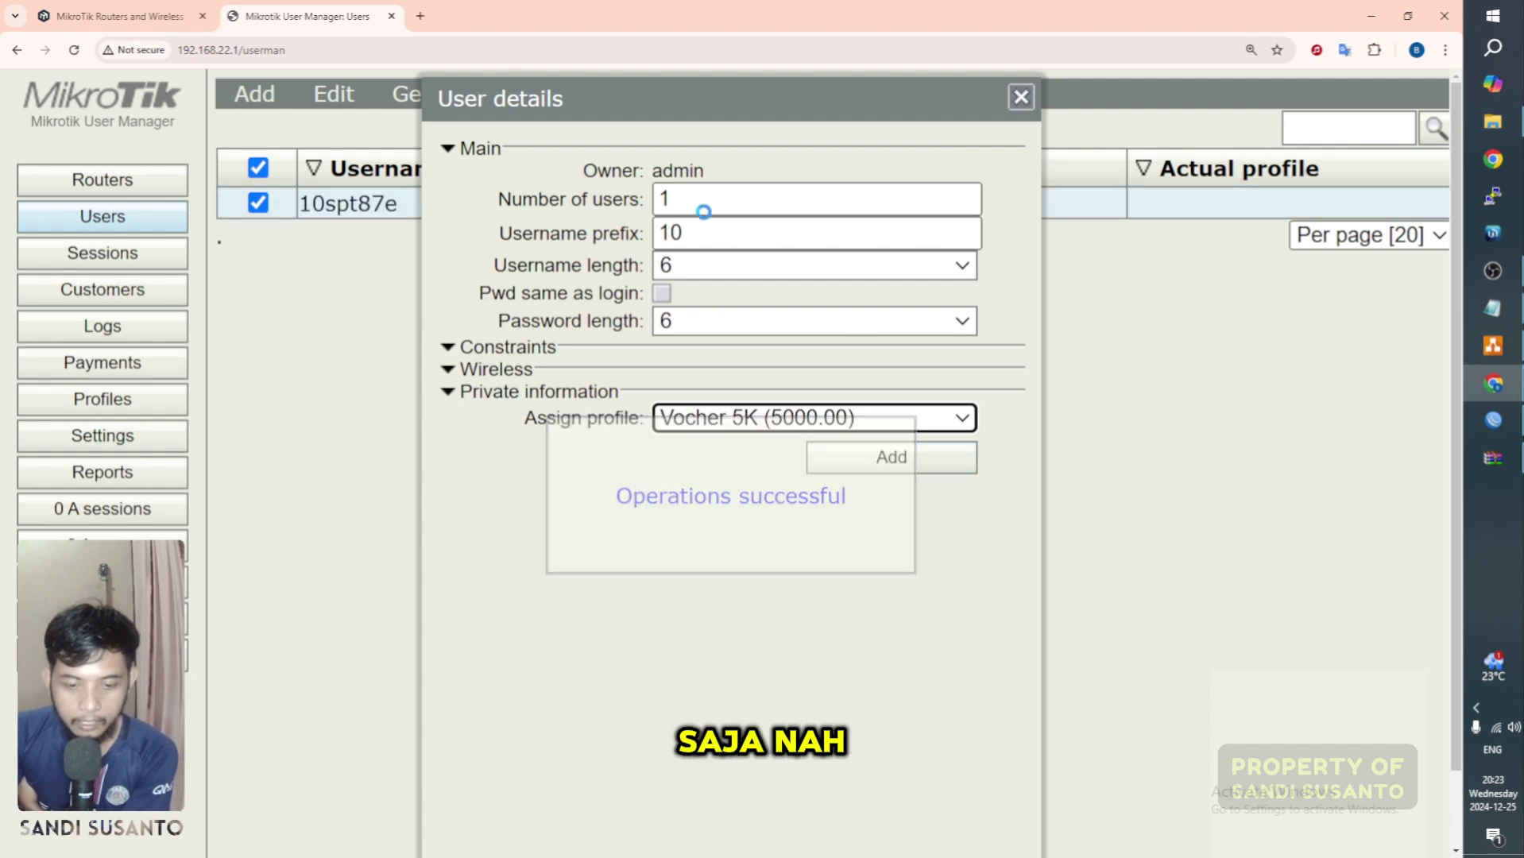
drag(716, 100, 652, 155)
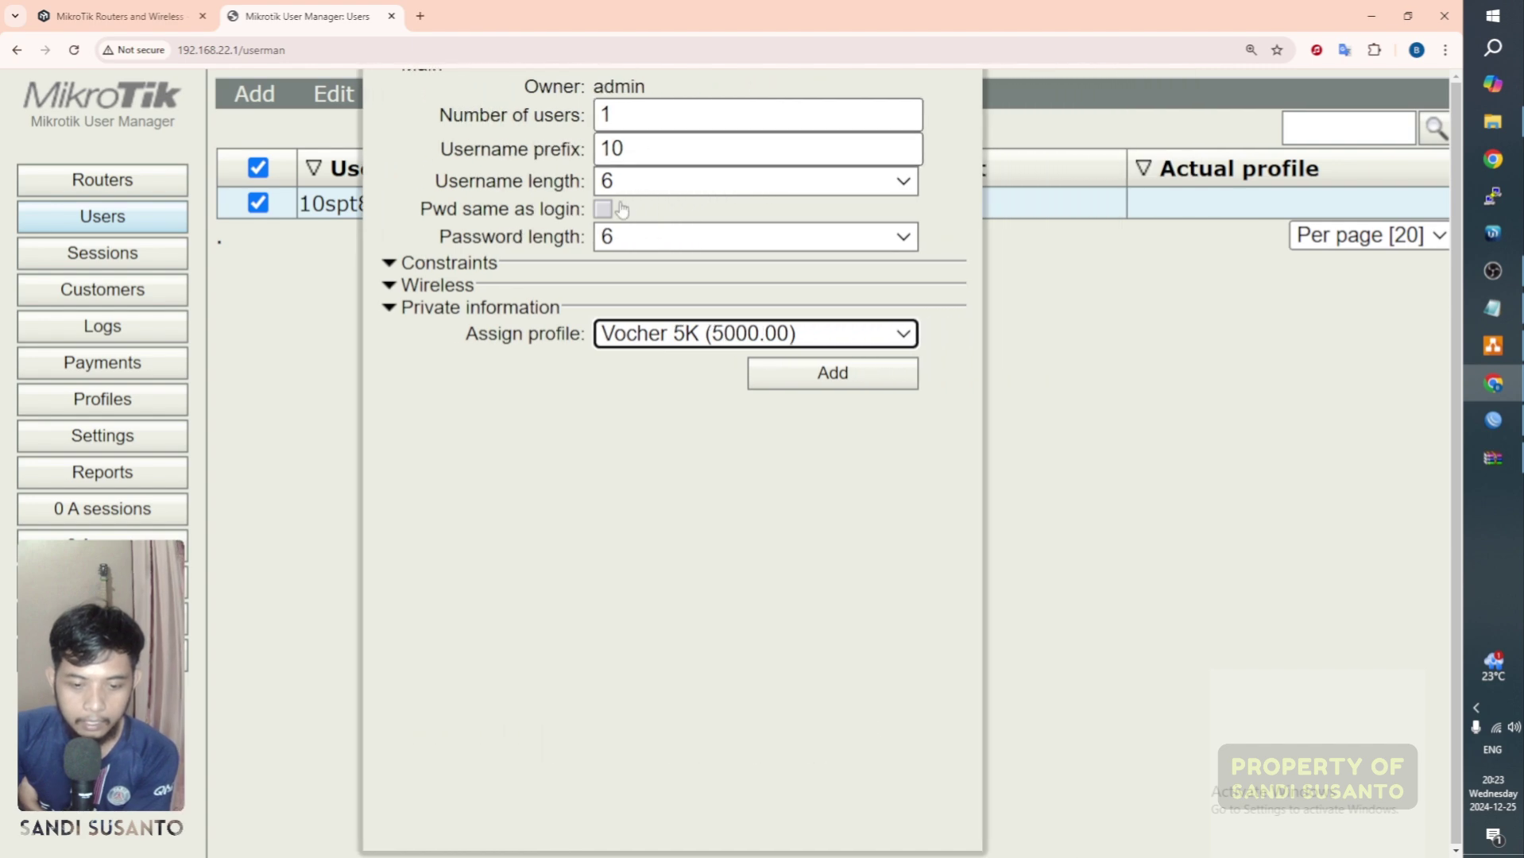
Step: Add ten more prefix-10 users on the Vocher 5K profile
click(642, 111)
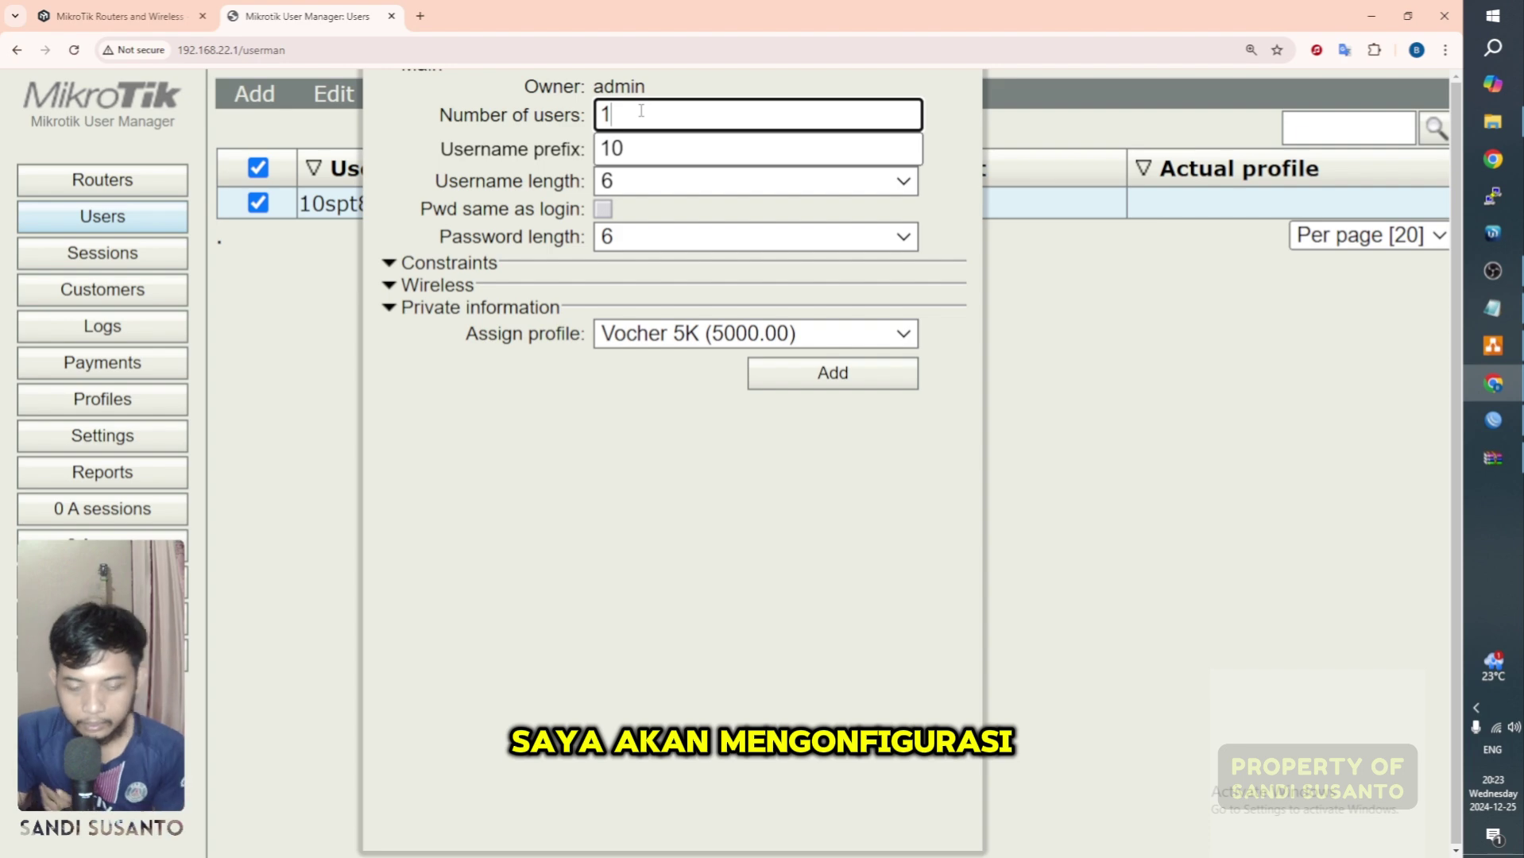
text(0)
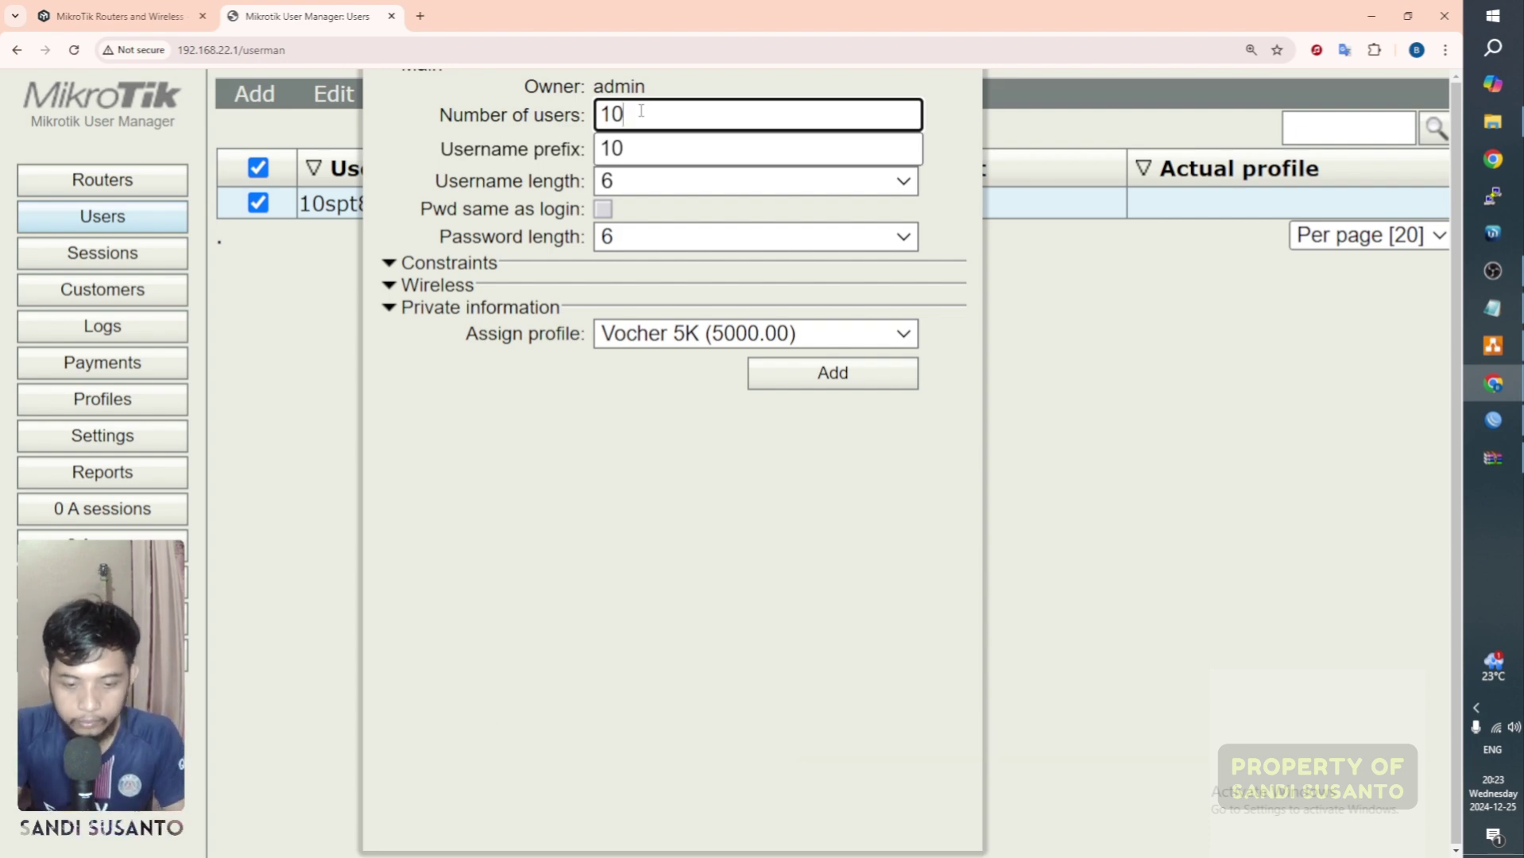
click(789, 374)
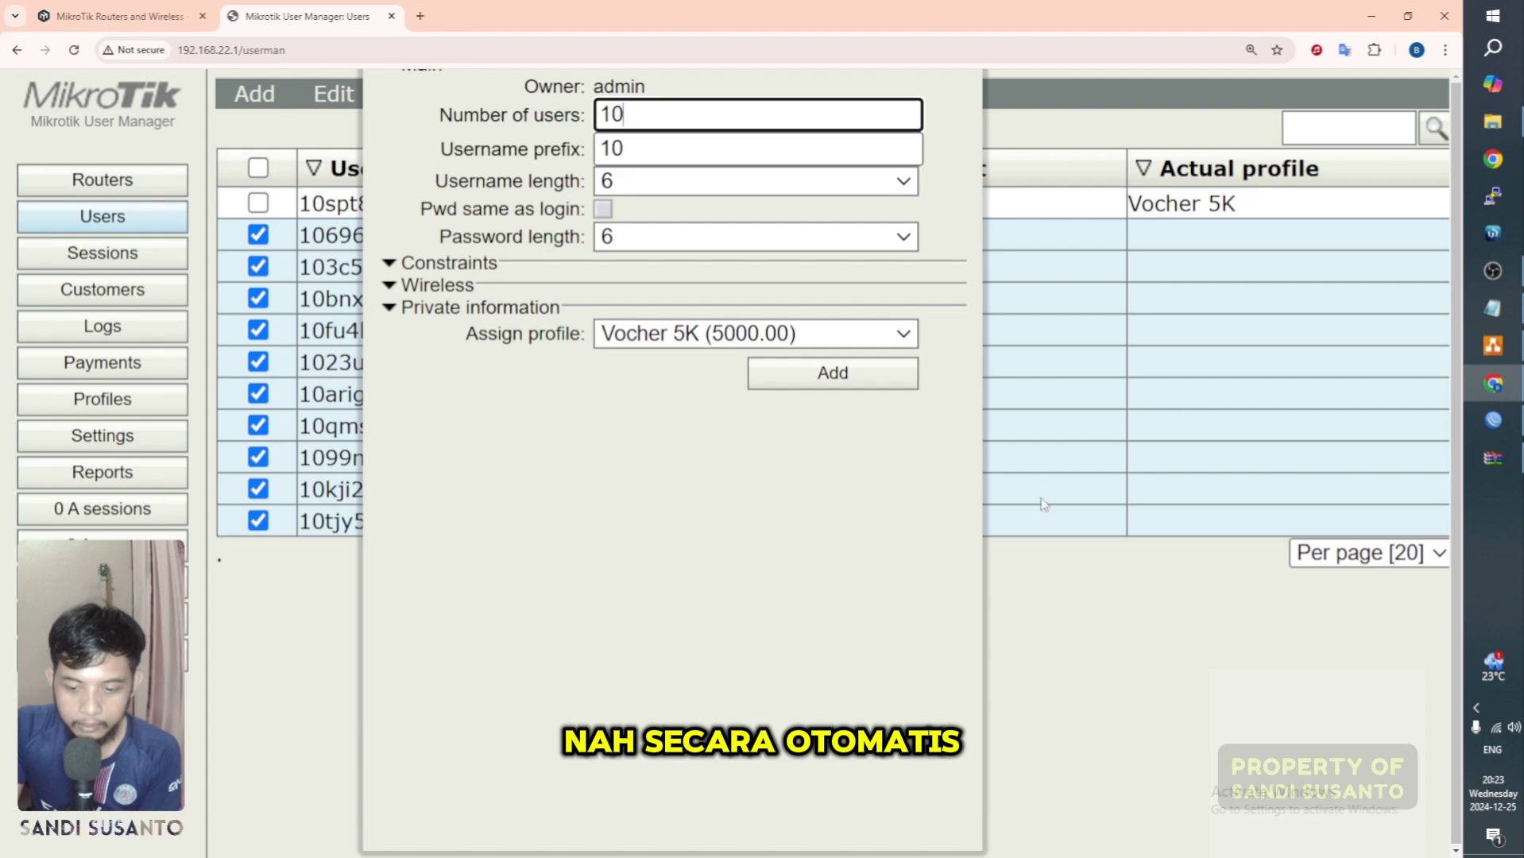
key(ctrl+minus)
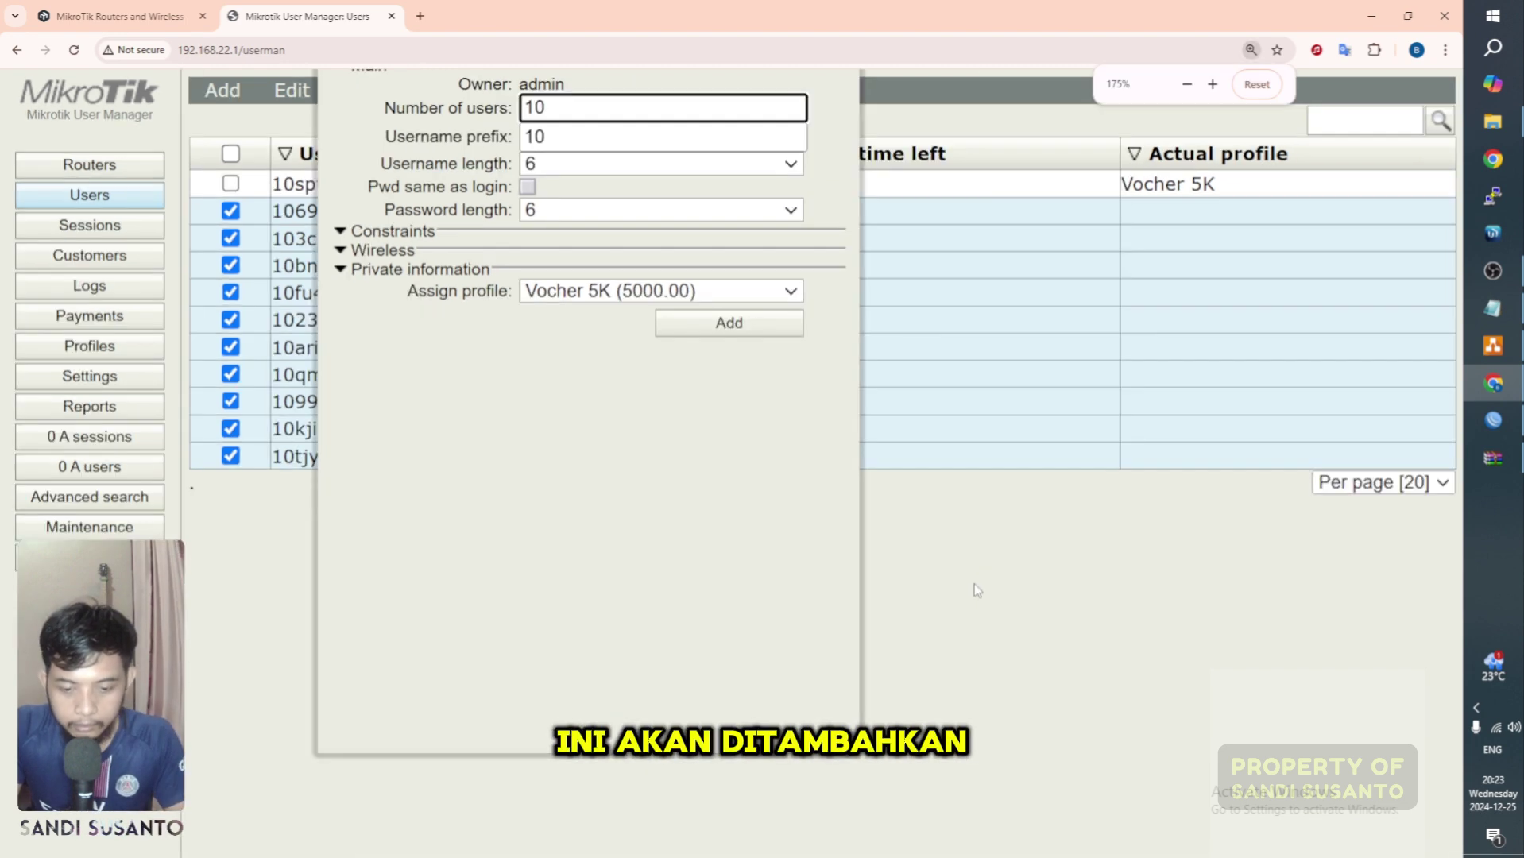
click(993, 549)
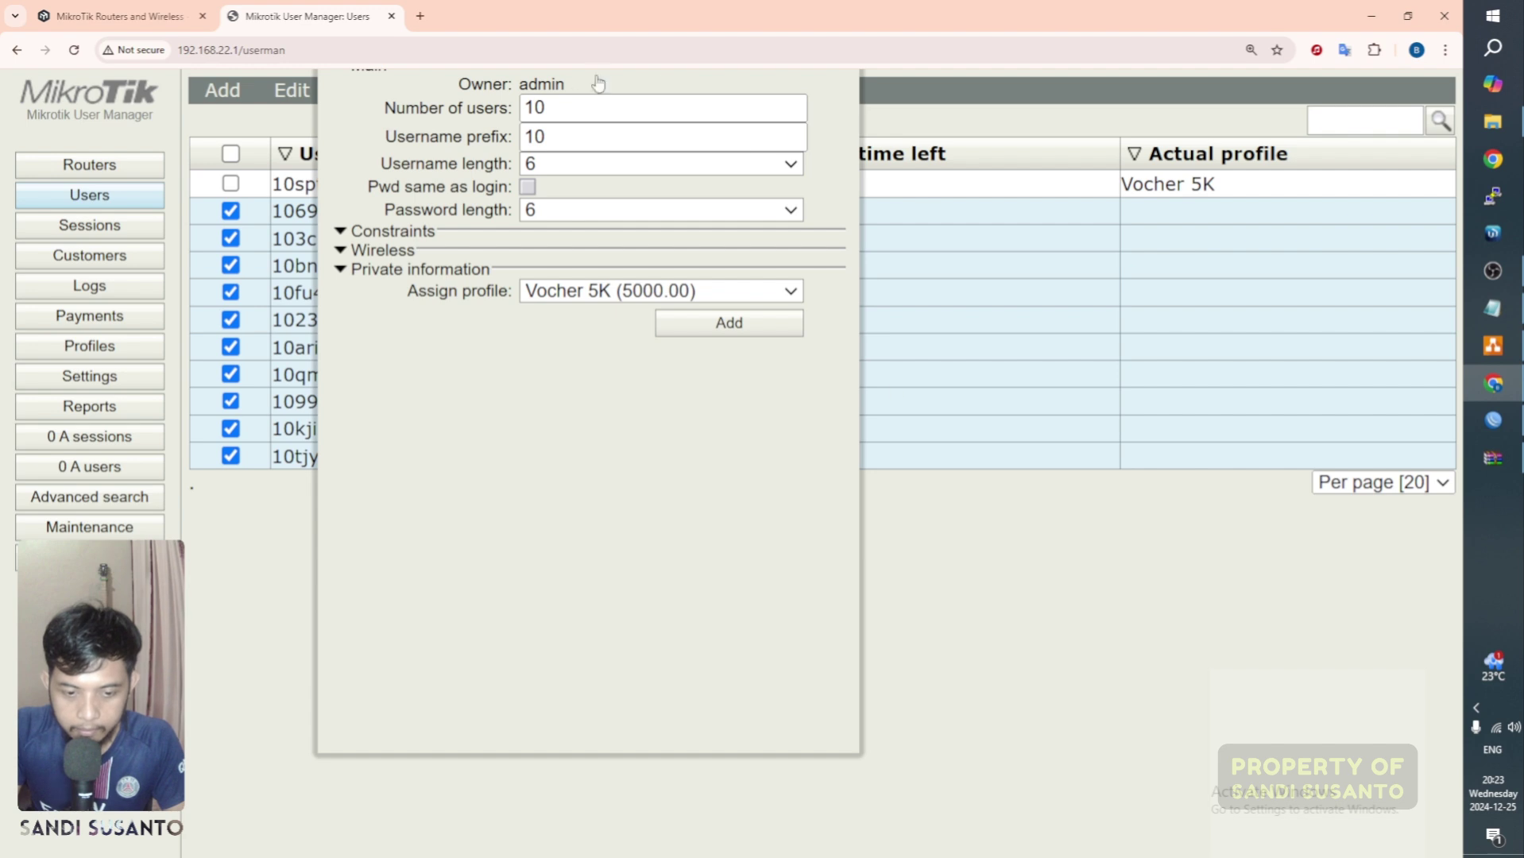
drag(383, 80, 391, 187)
click(585, 403)
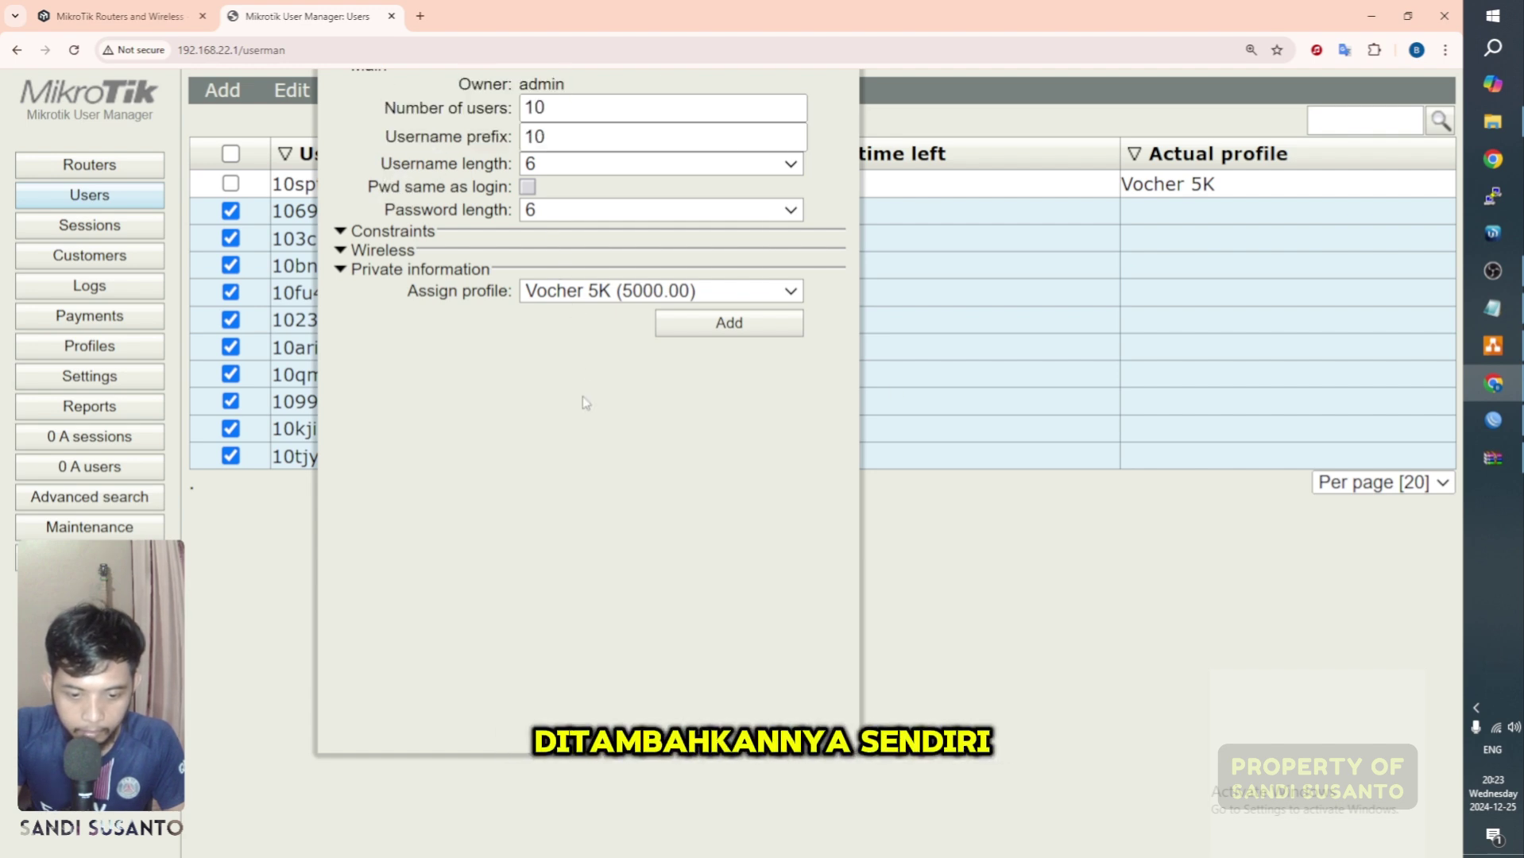
Step: Add ten prefix-10 users on Vocher 8K, then reload the users page
click(708, 292)
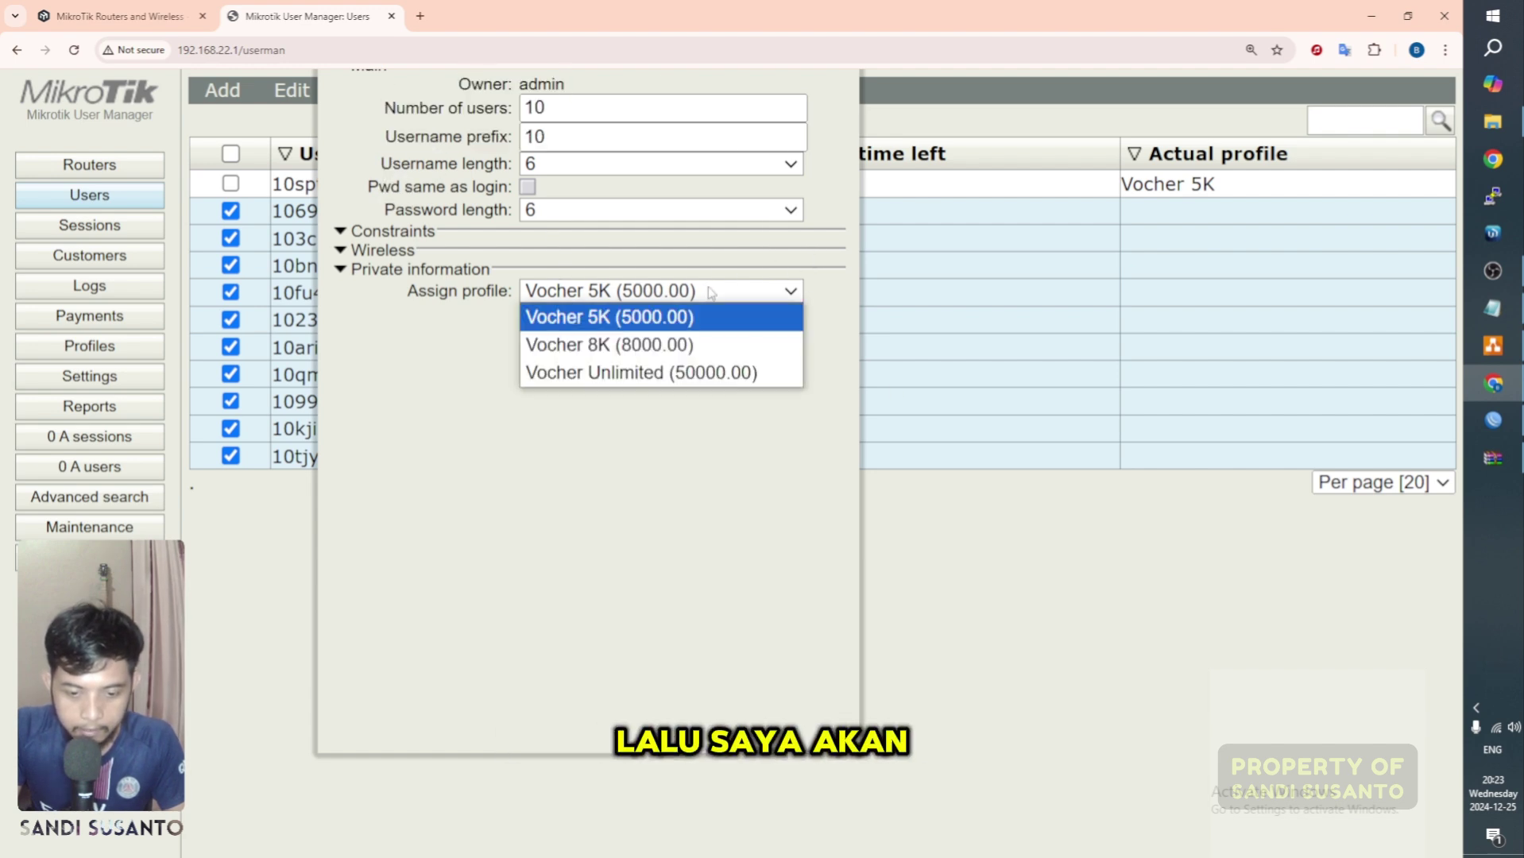
click(685, 340)
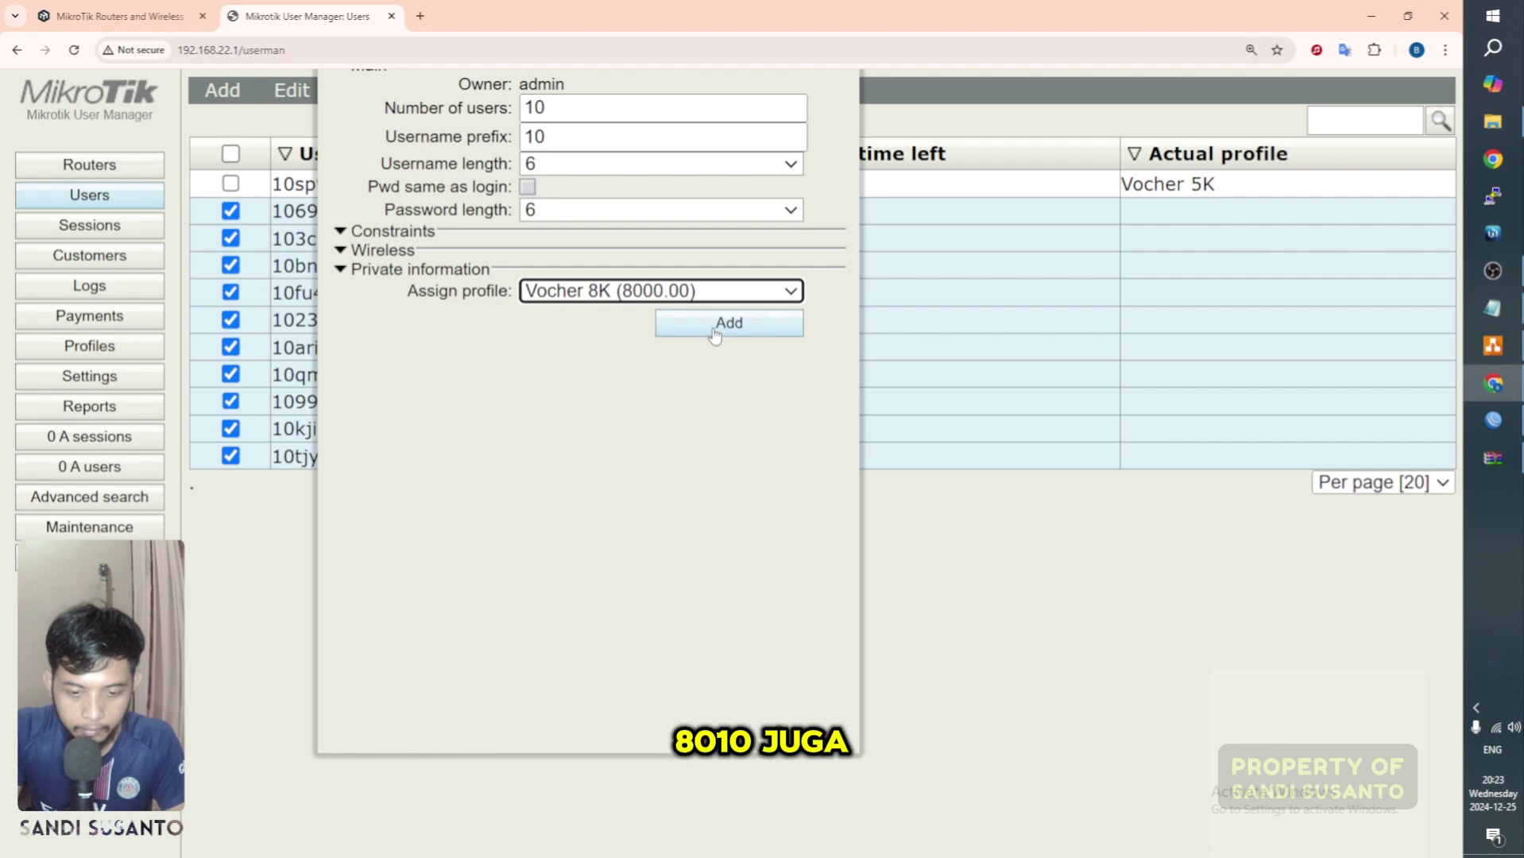
click(713, 329)
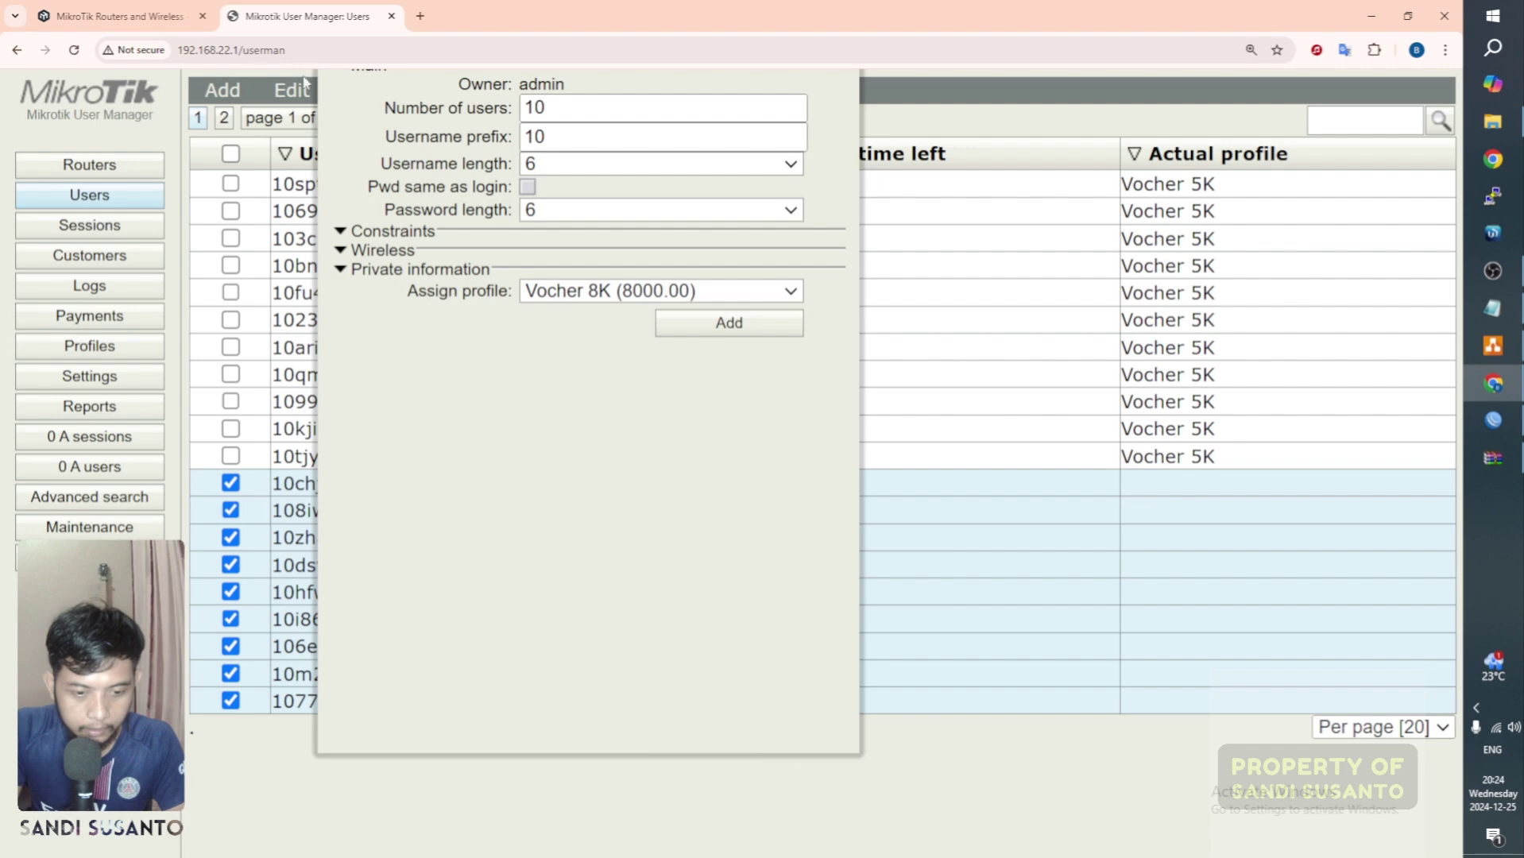
click(311, 52)
key(Return)
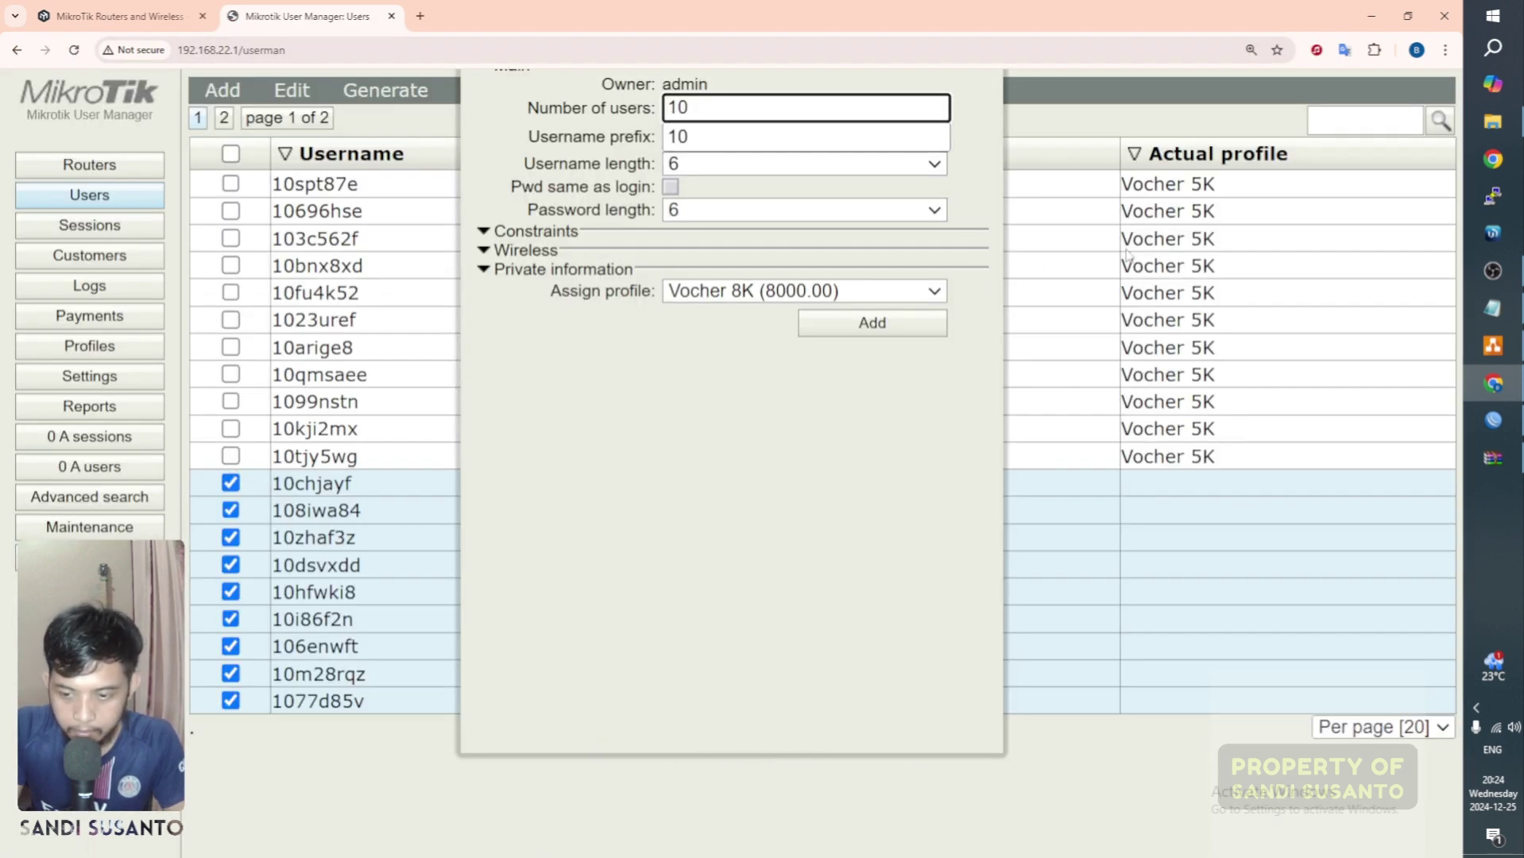
key(ctrl+minus)
key(ctrl+minus)
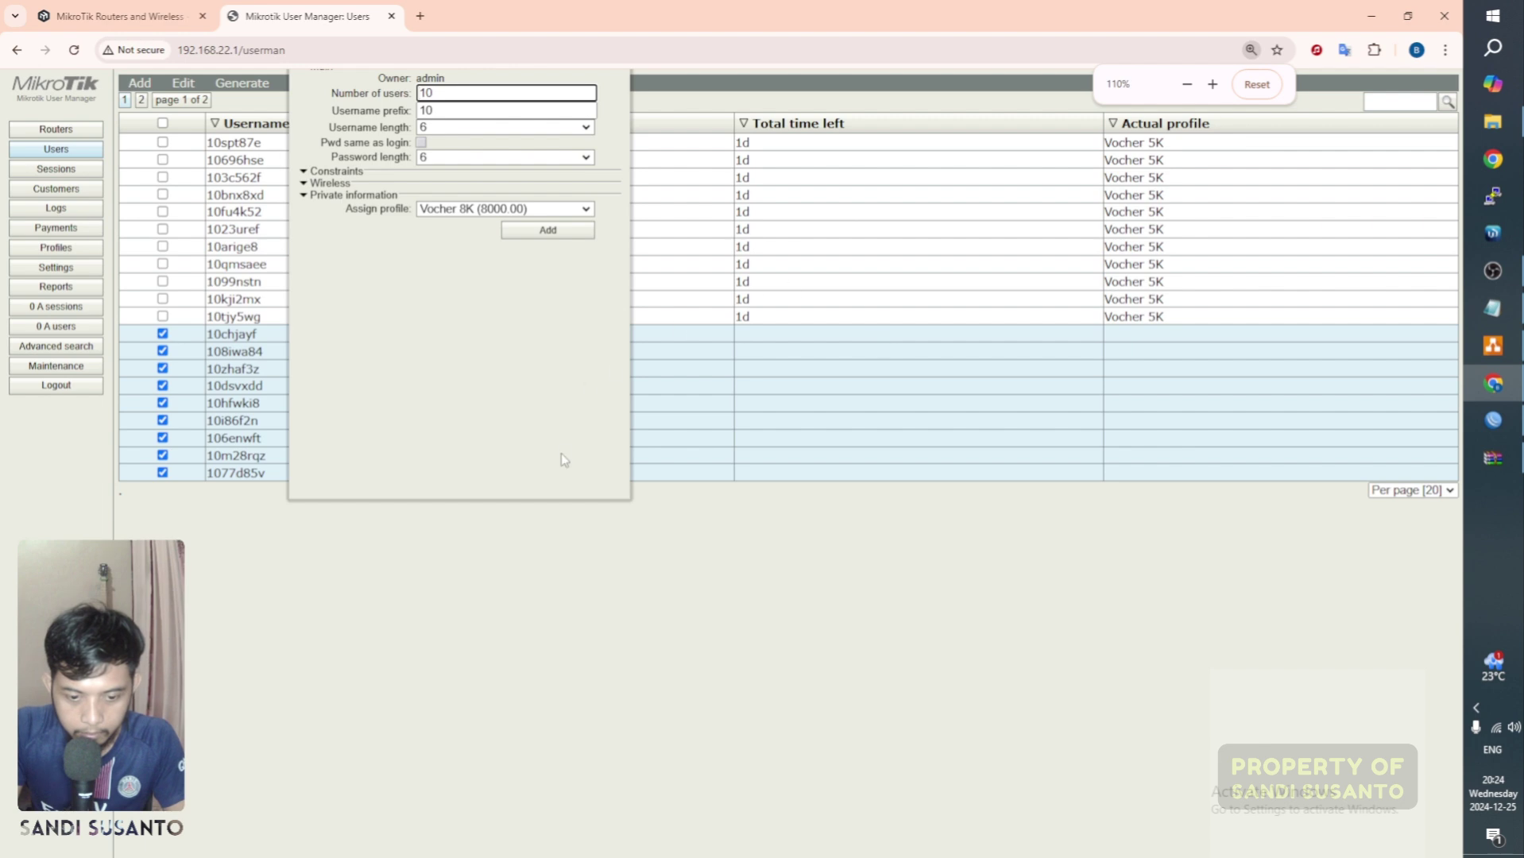
drag(562, 514, 566, 501)
click(568, 505)
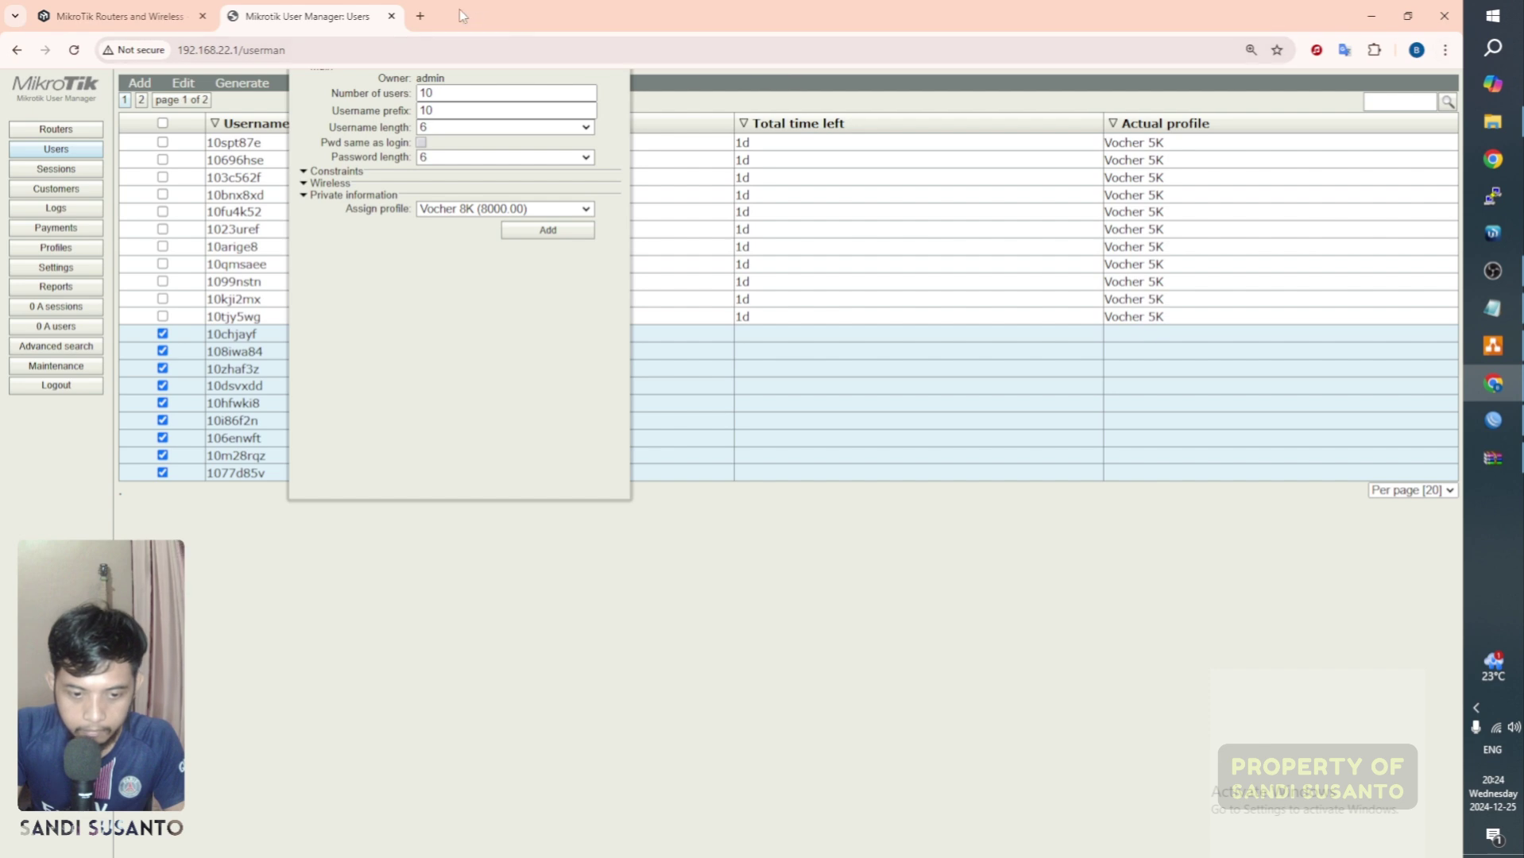
Step: Load User Manager at 192.168.22.1/user in a new tab
click(421, 16)
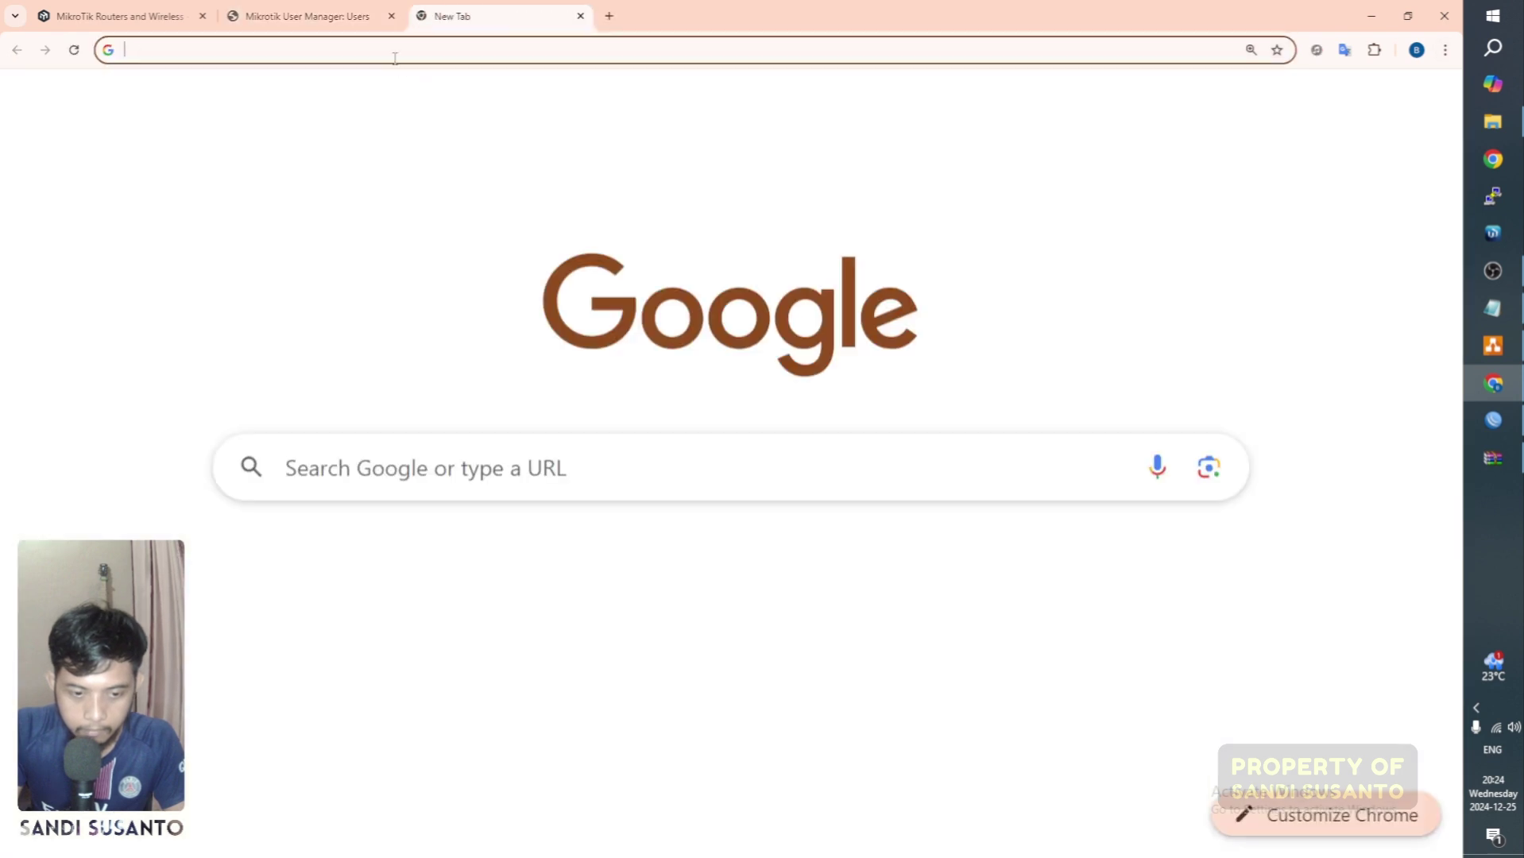
text(192.168.2)
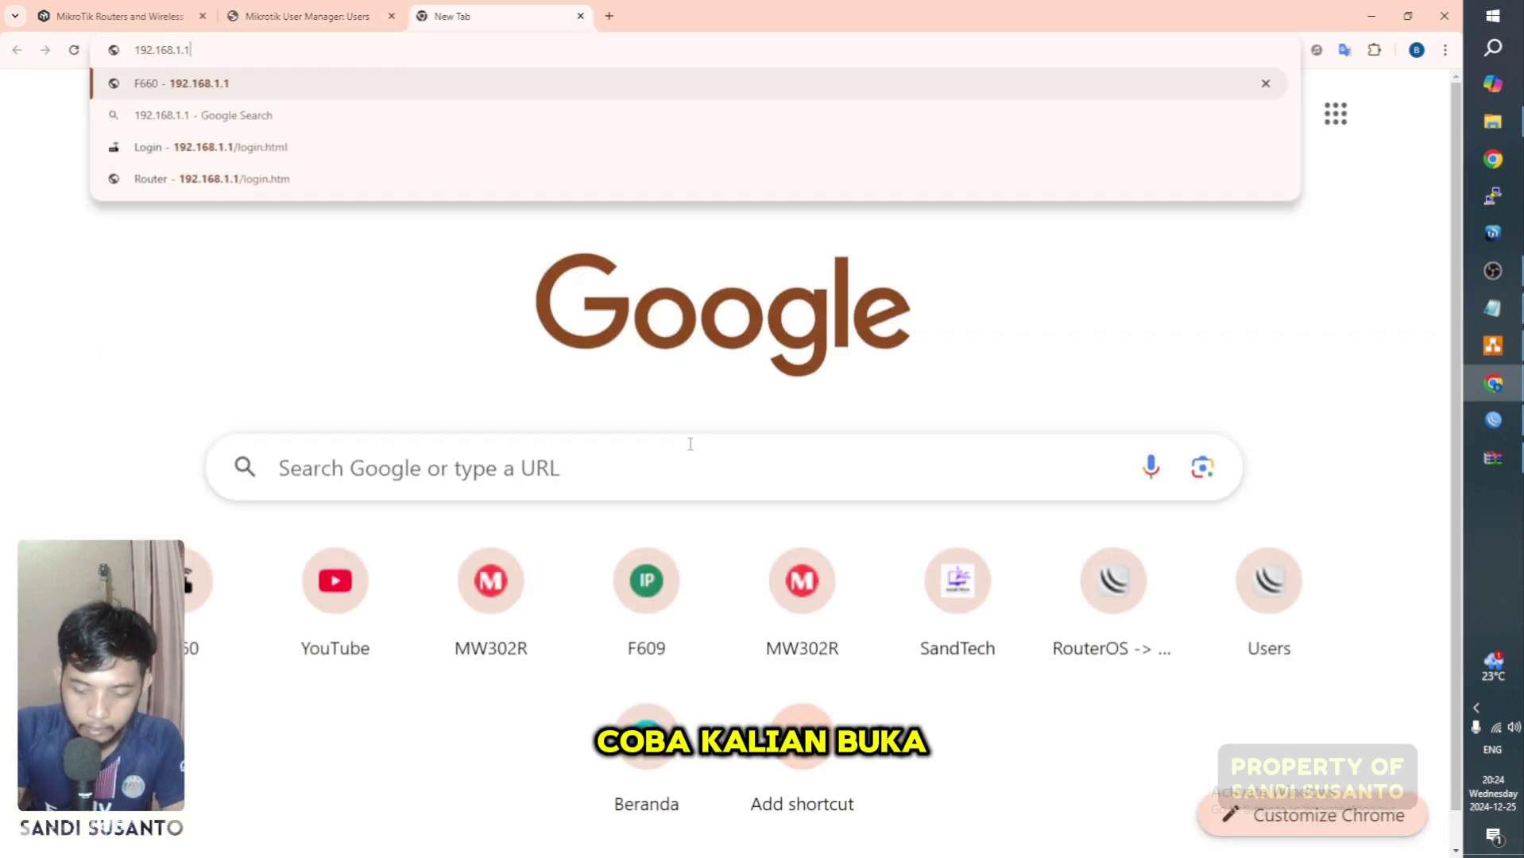
text(2.1)
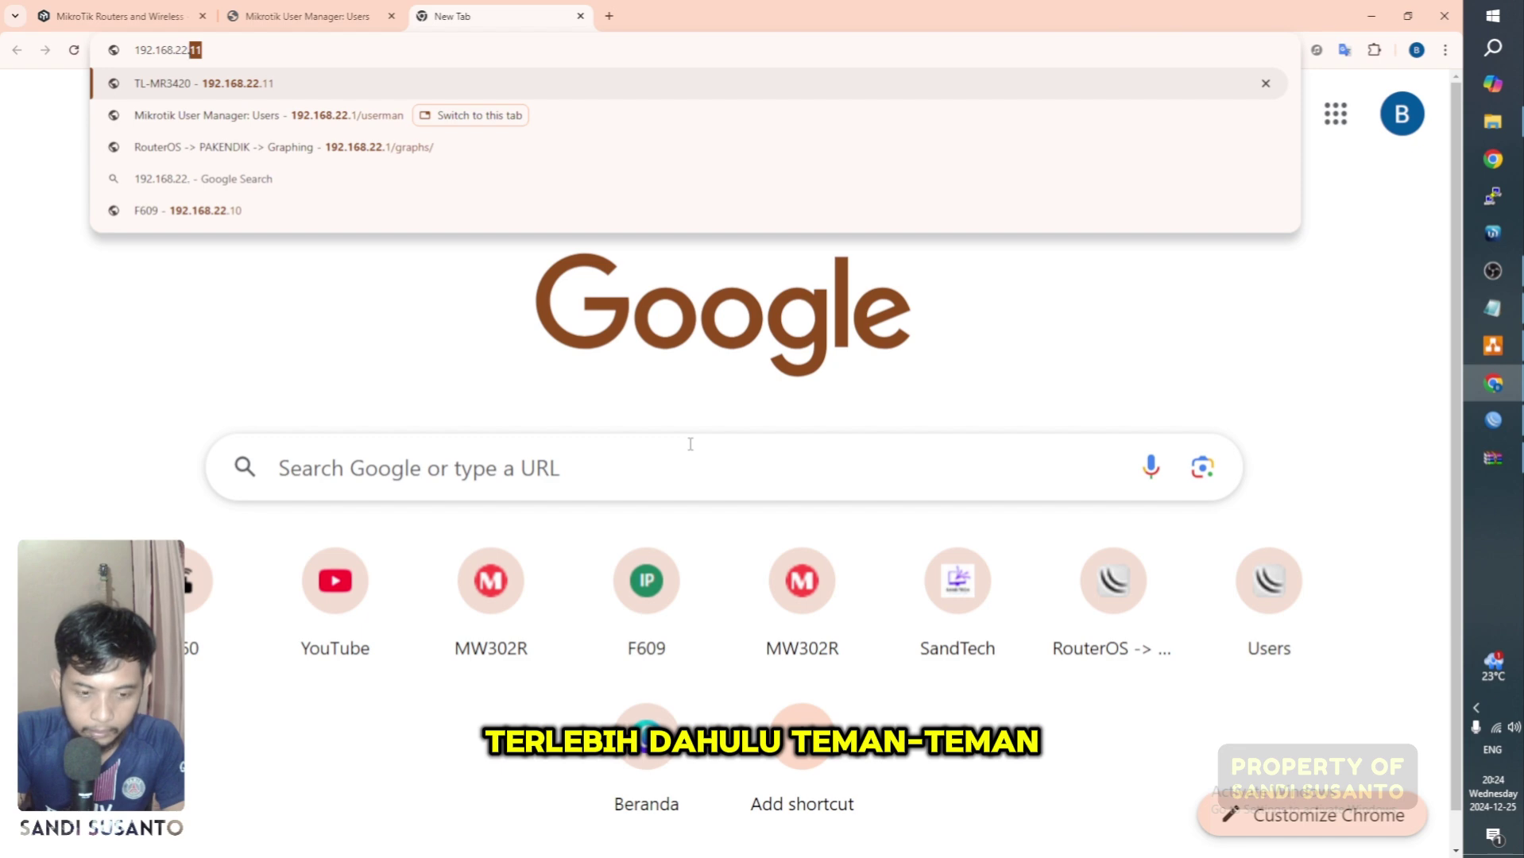
text(/userman)
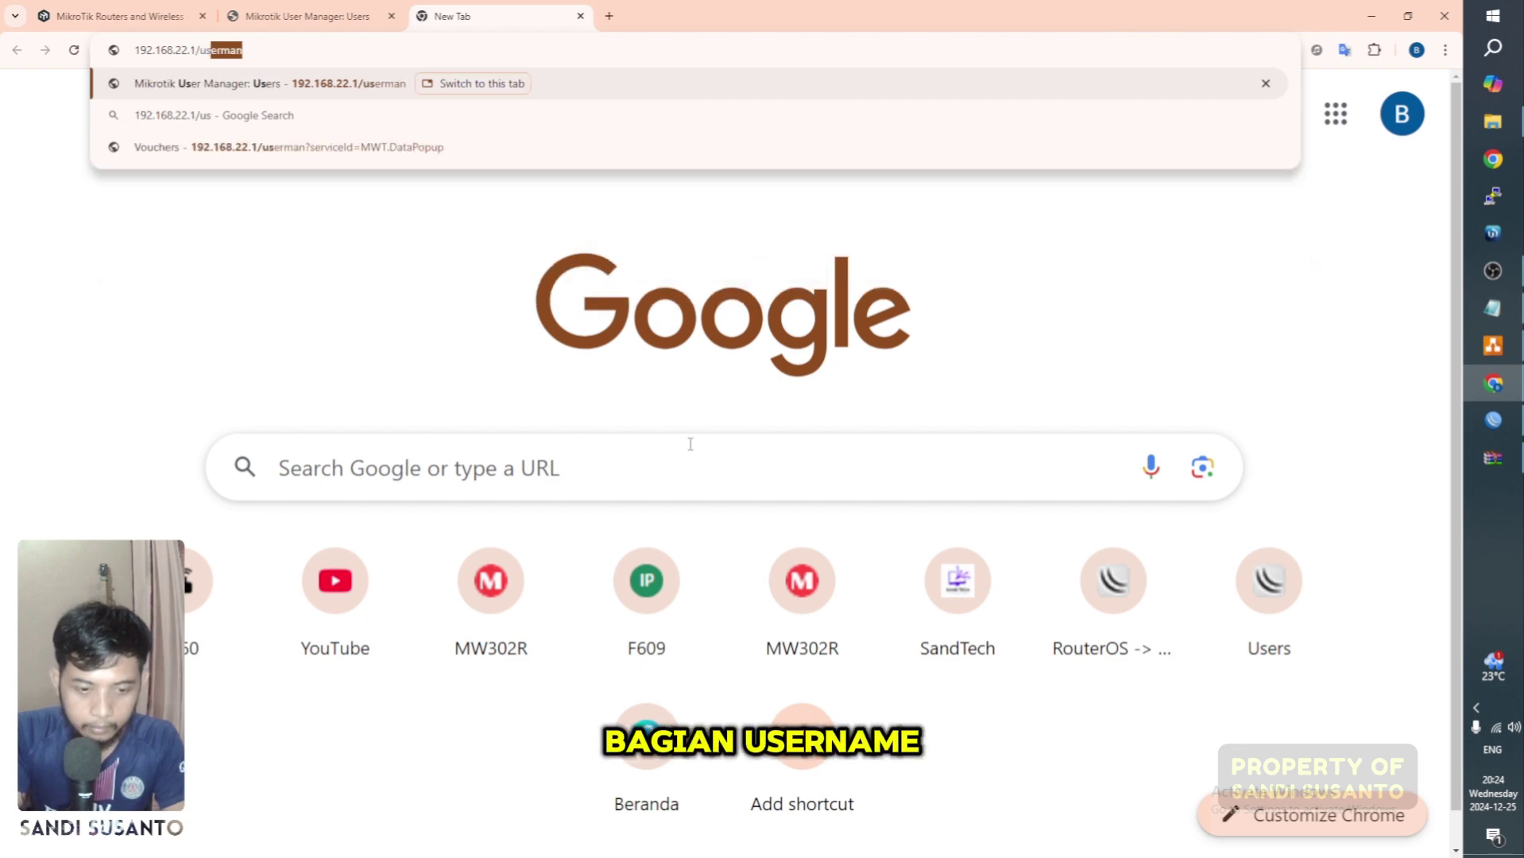
key(Return)
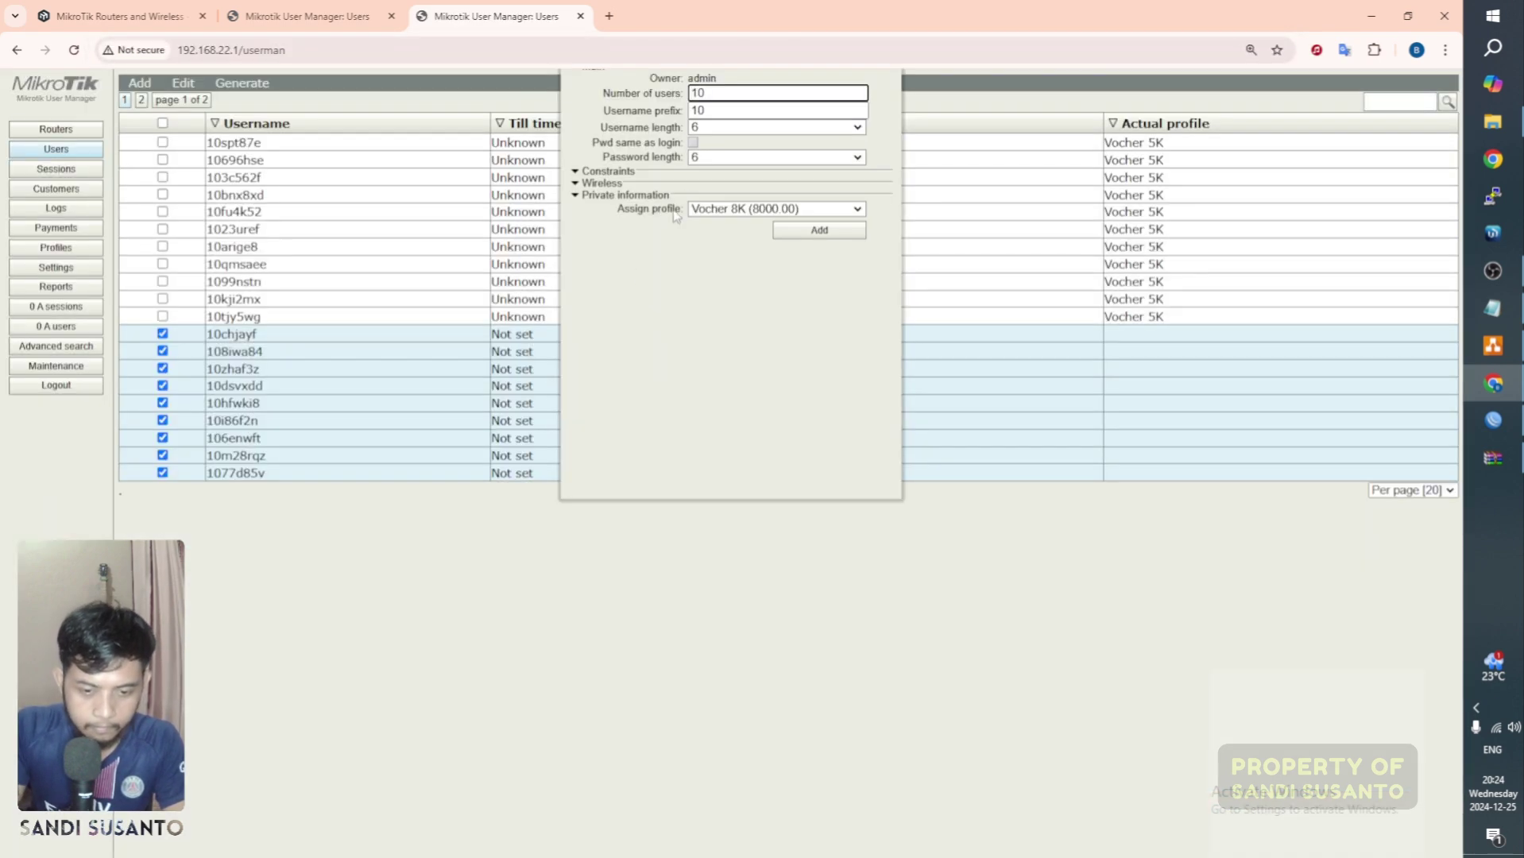
drag(561, 86, 625, 128)
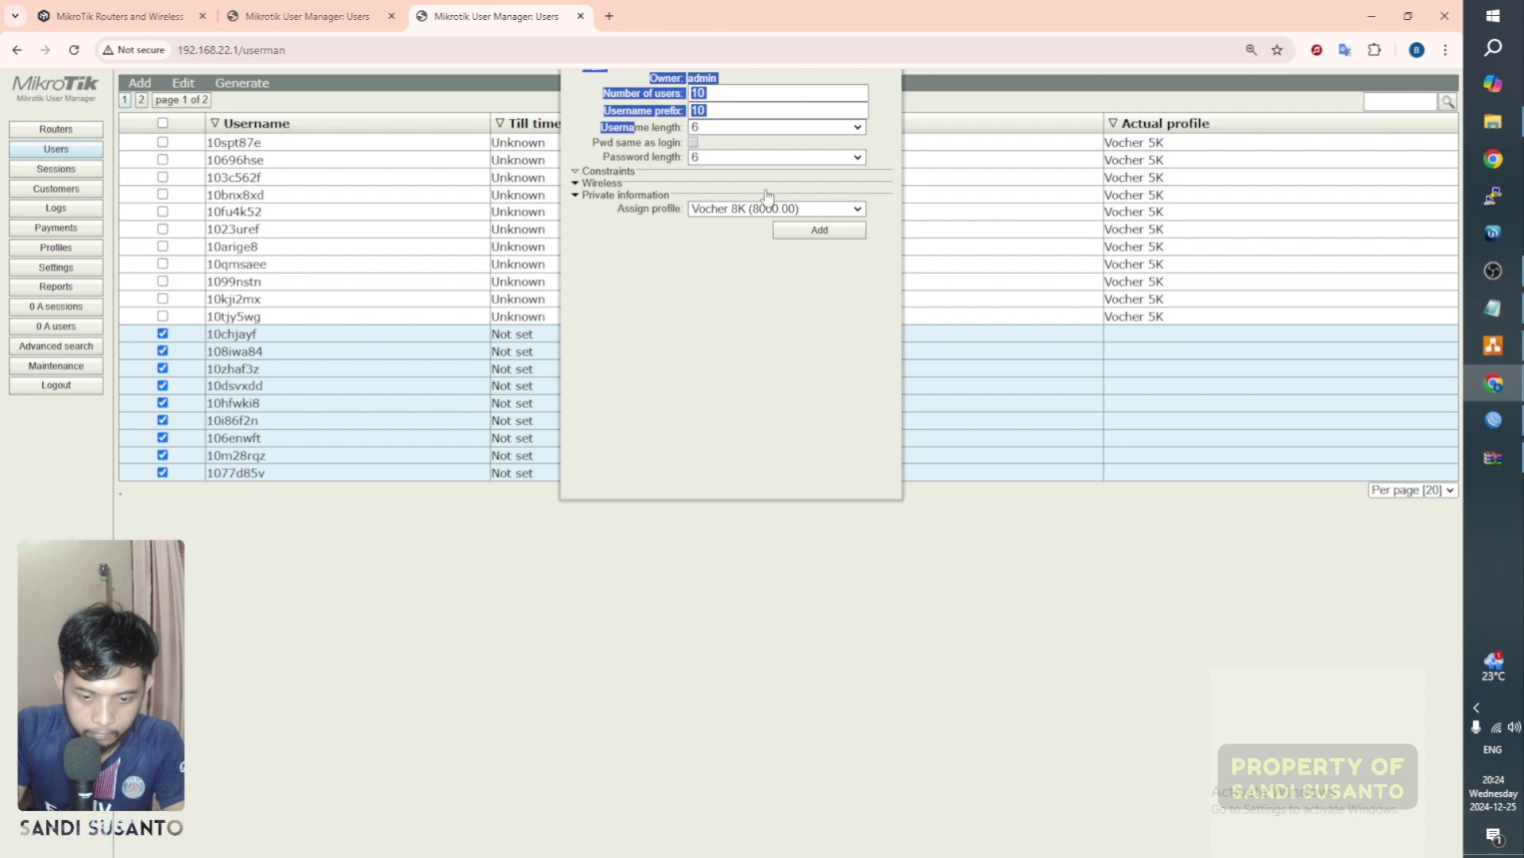
click(807, 298)
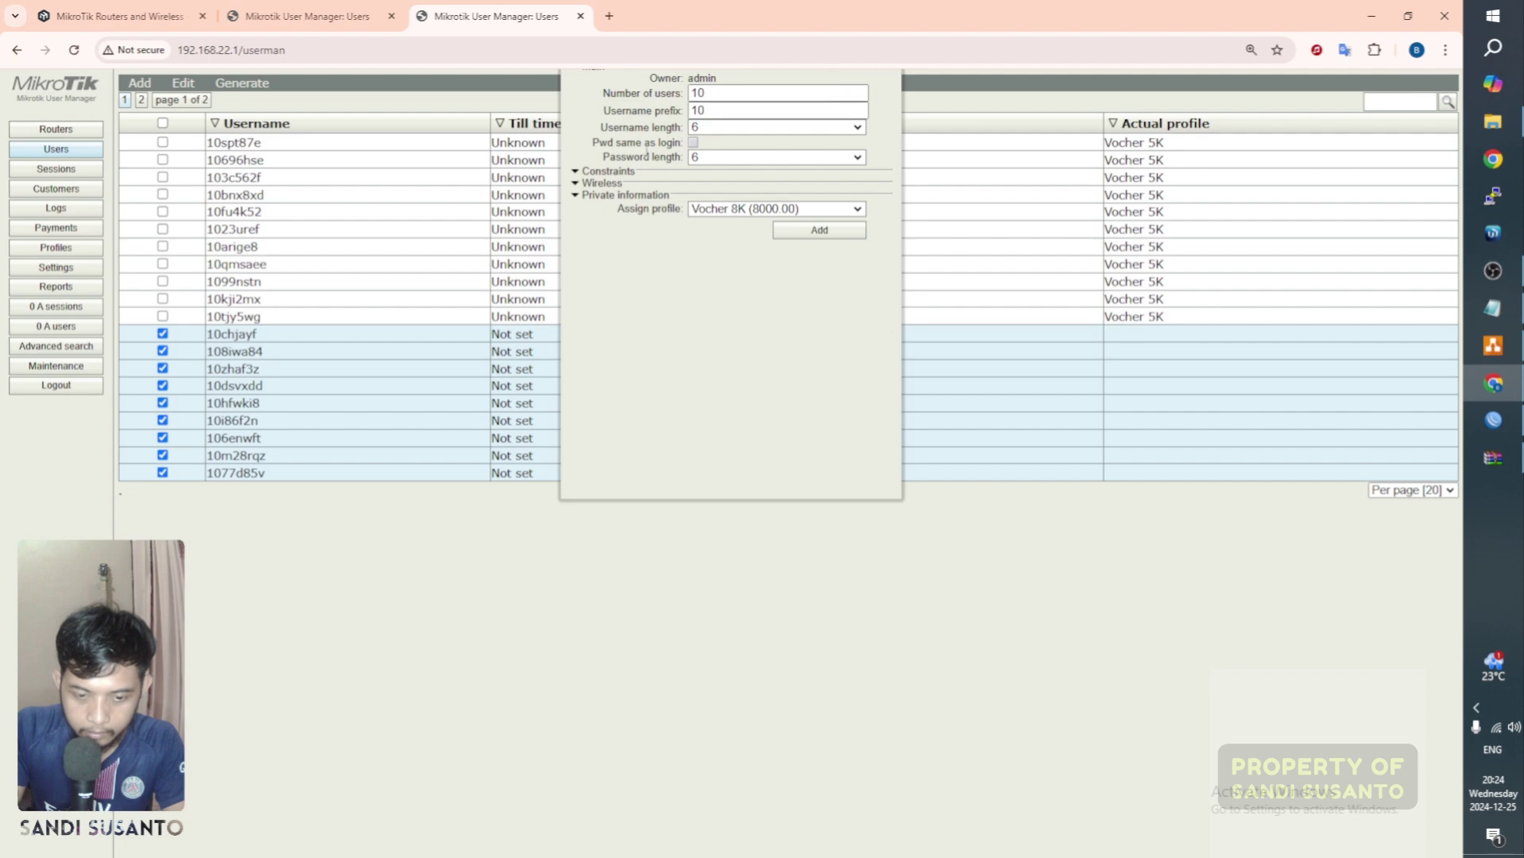
Step: Adjust the page zoom to check the users' till times, settling at 125%
key(ctrl+minus)
key(ctrl+minus)
key(ctrl+minus)
key(ctrl+minus)
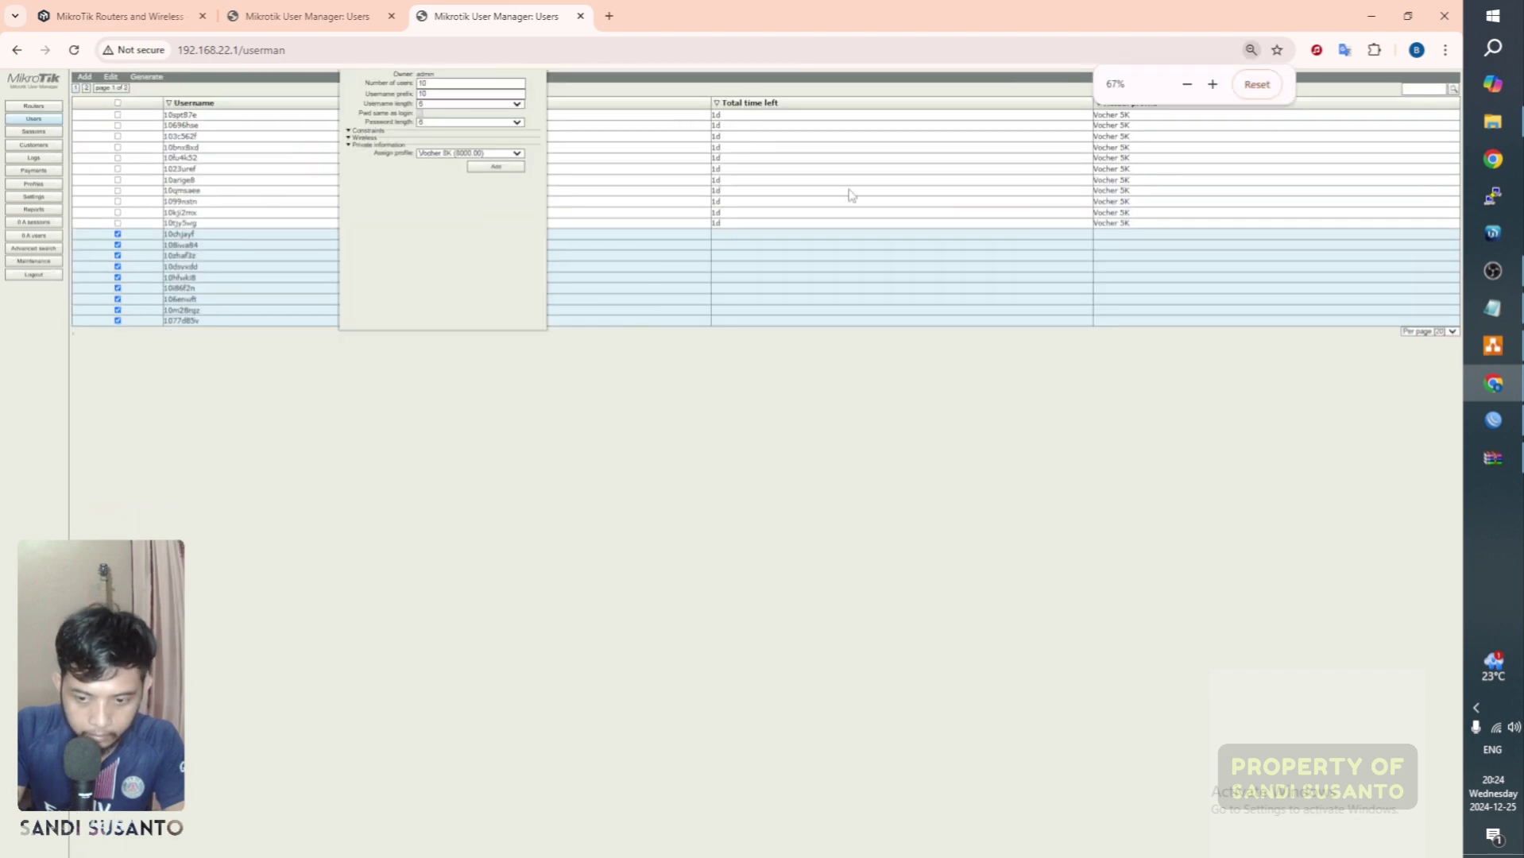
key(ctrl+plus)
key(ctrl+plus)
key(ctrl+plus)
key(ctrl+plus)
key(ctrl+plus)
key(ctrl+plus)
key(ctrl+plus)
key(ctrl+plus)
key(ctrl+plus)
key(ctrl+plus)
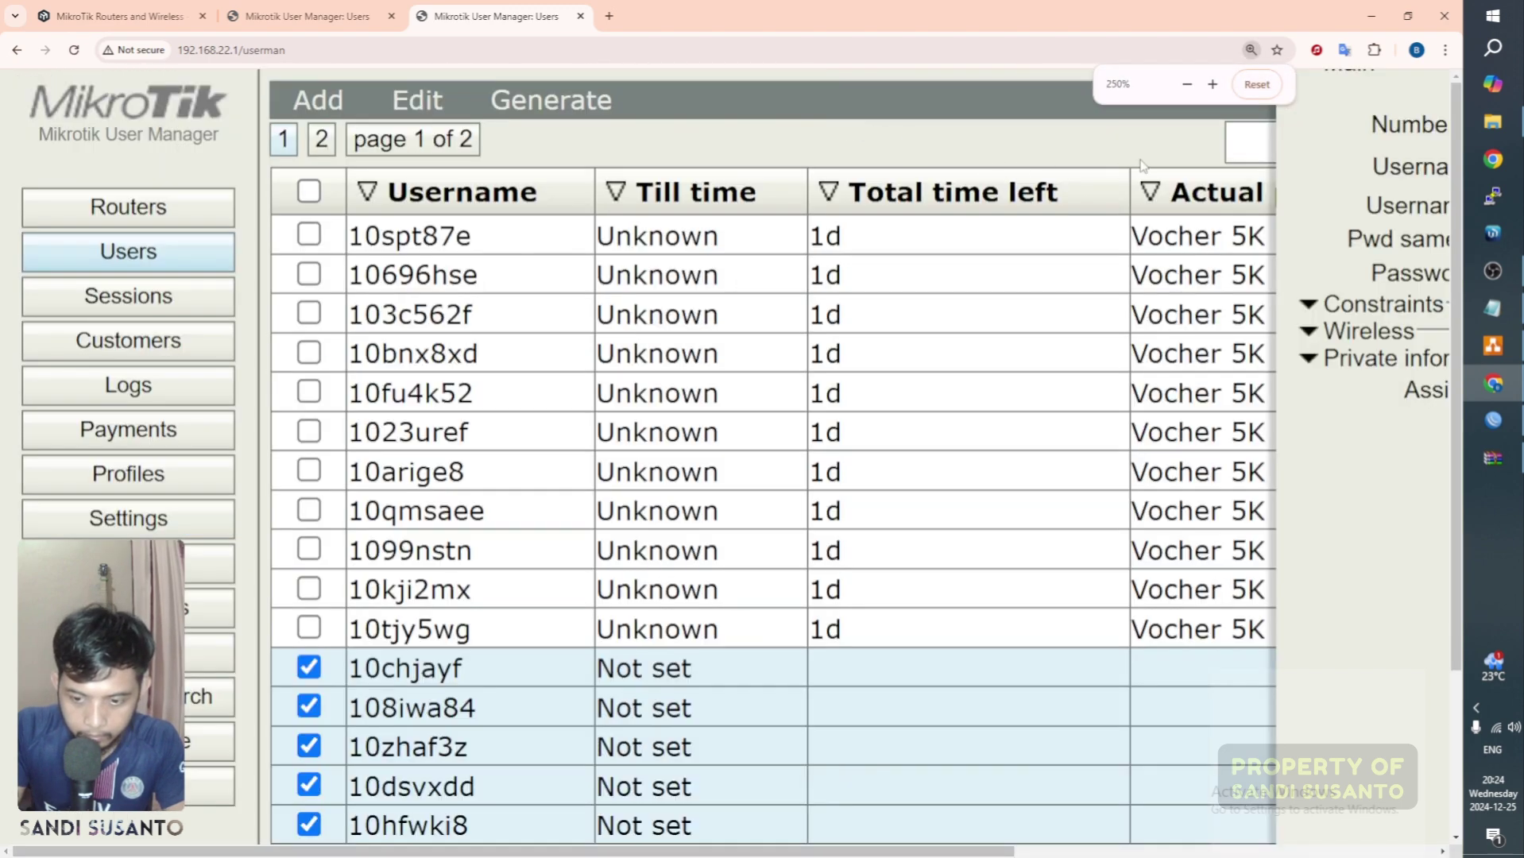
key(ctrl+minus)
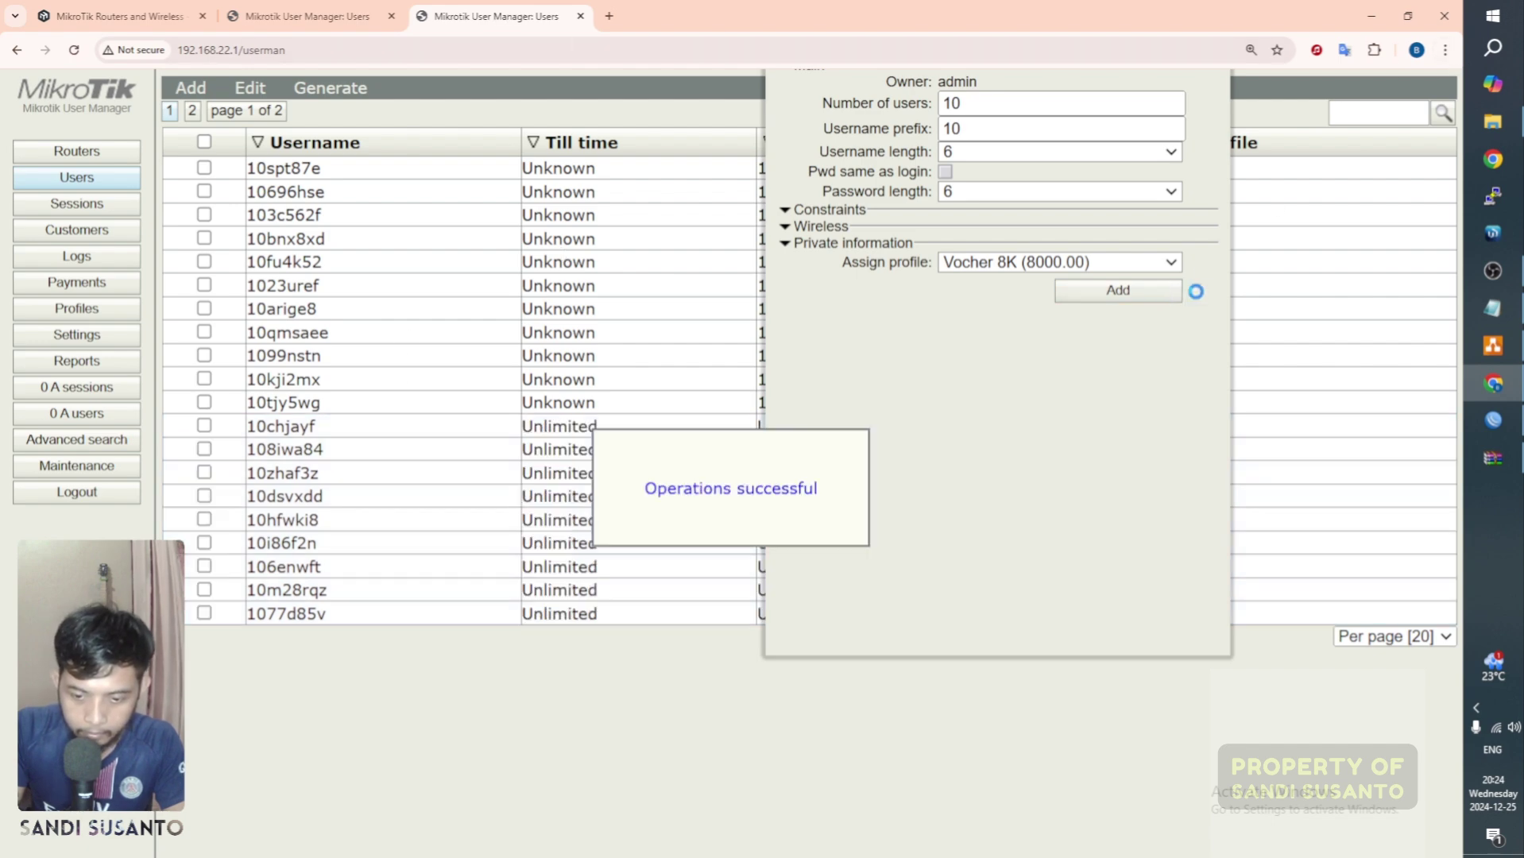
triple_click(1096, 637)
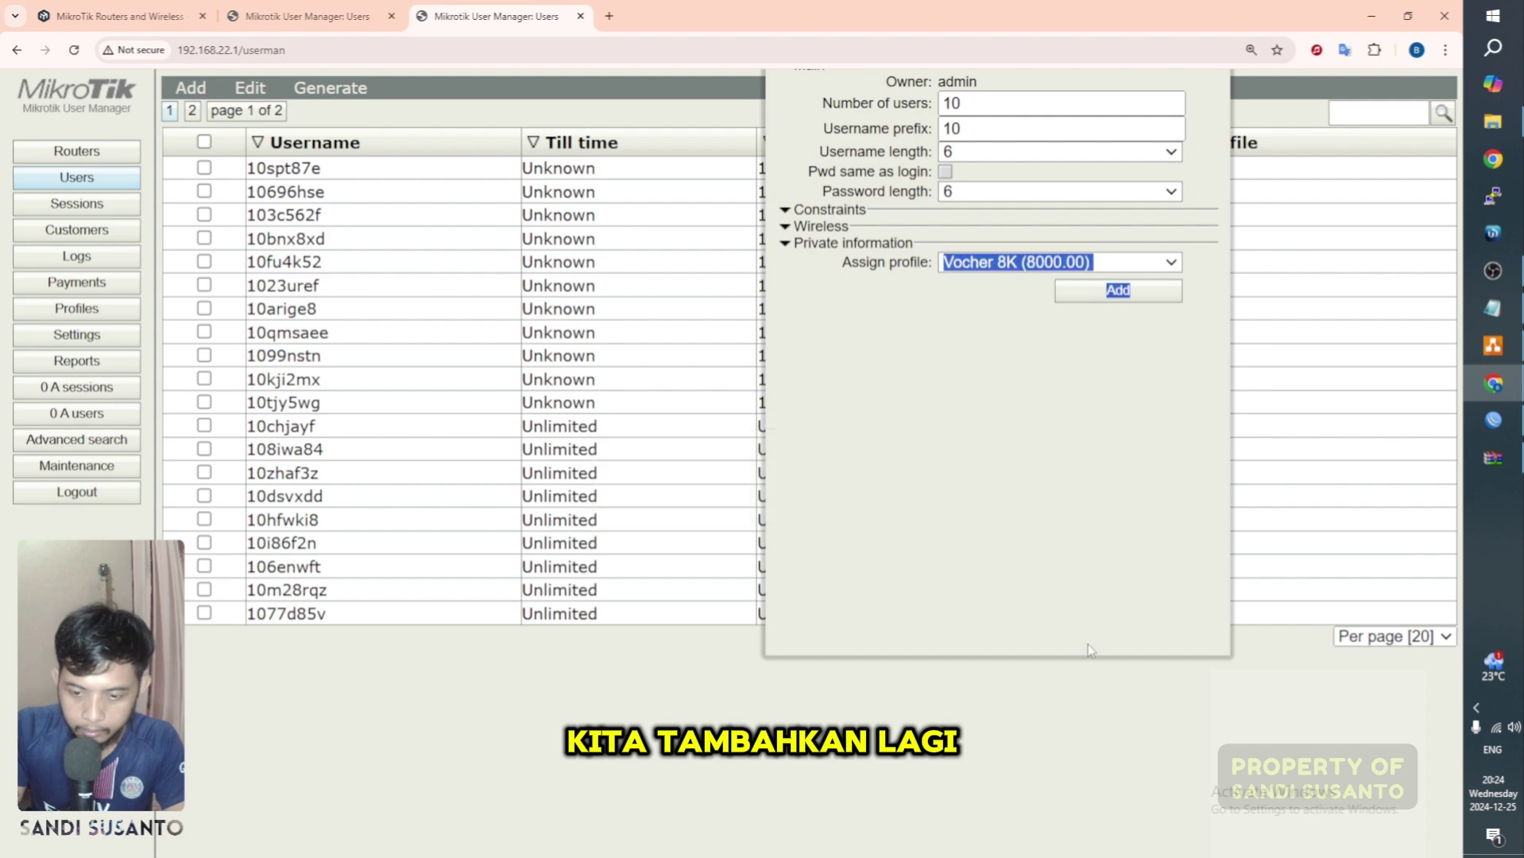
key(ctrl+minus)
key(ctrl+minus)
key(ctrl+minus)
key(ctrl+plus)
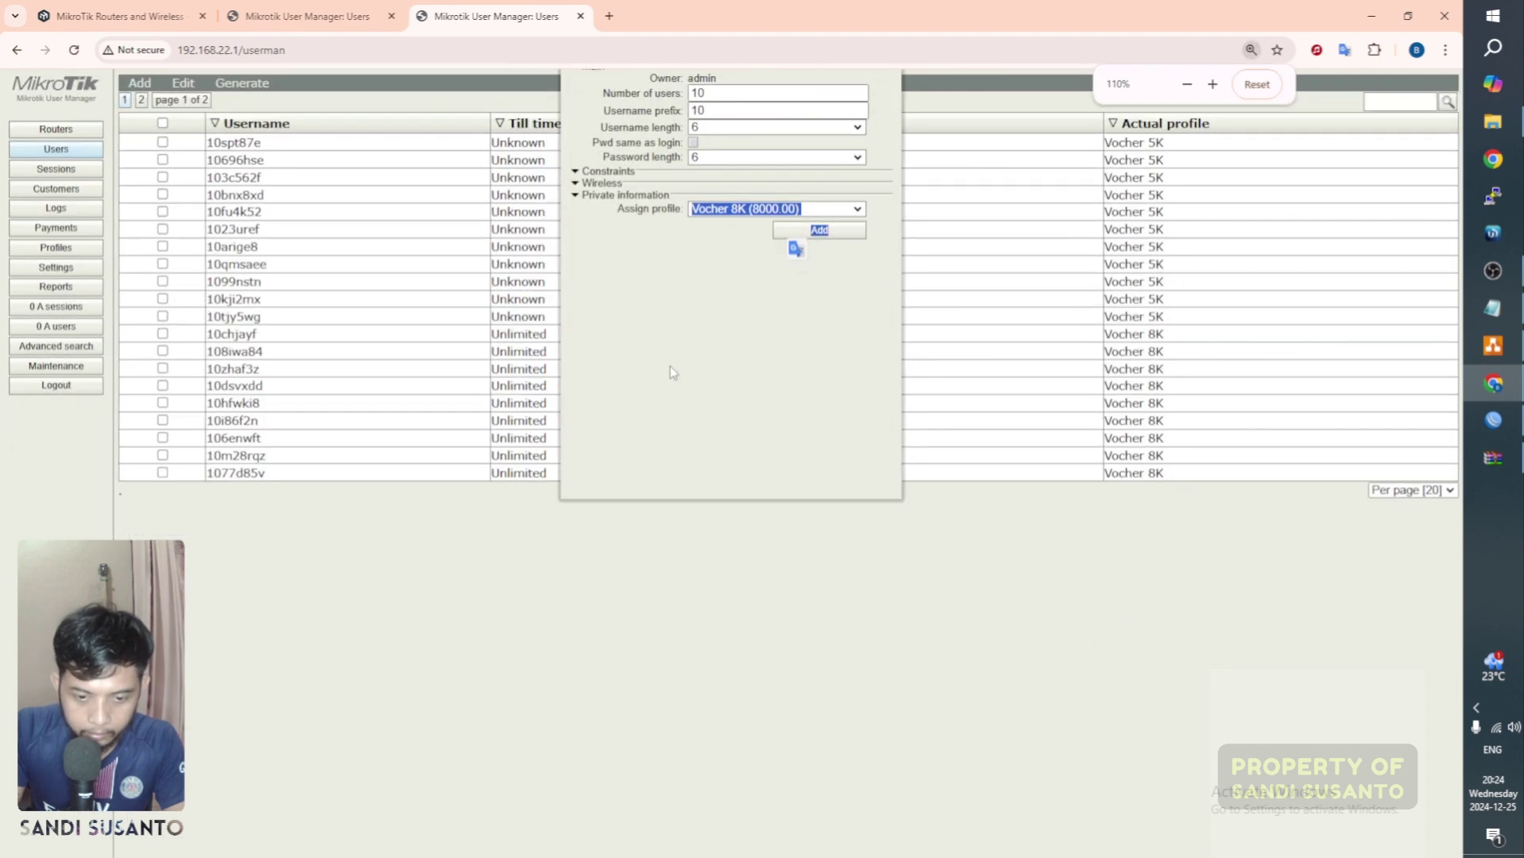
click(765, 143)
key(ctrl+plus)
key(ctrl+plus)
key(ctrl+plus)
key(ctrl+minus)
key(ctrl+minus)
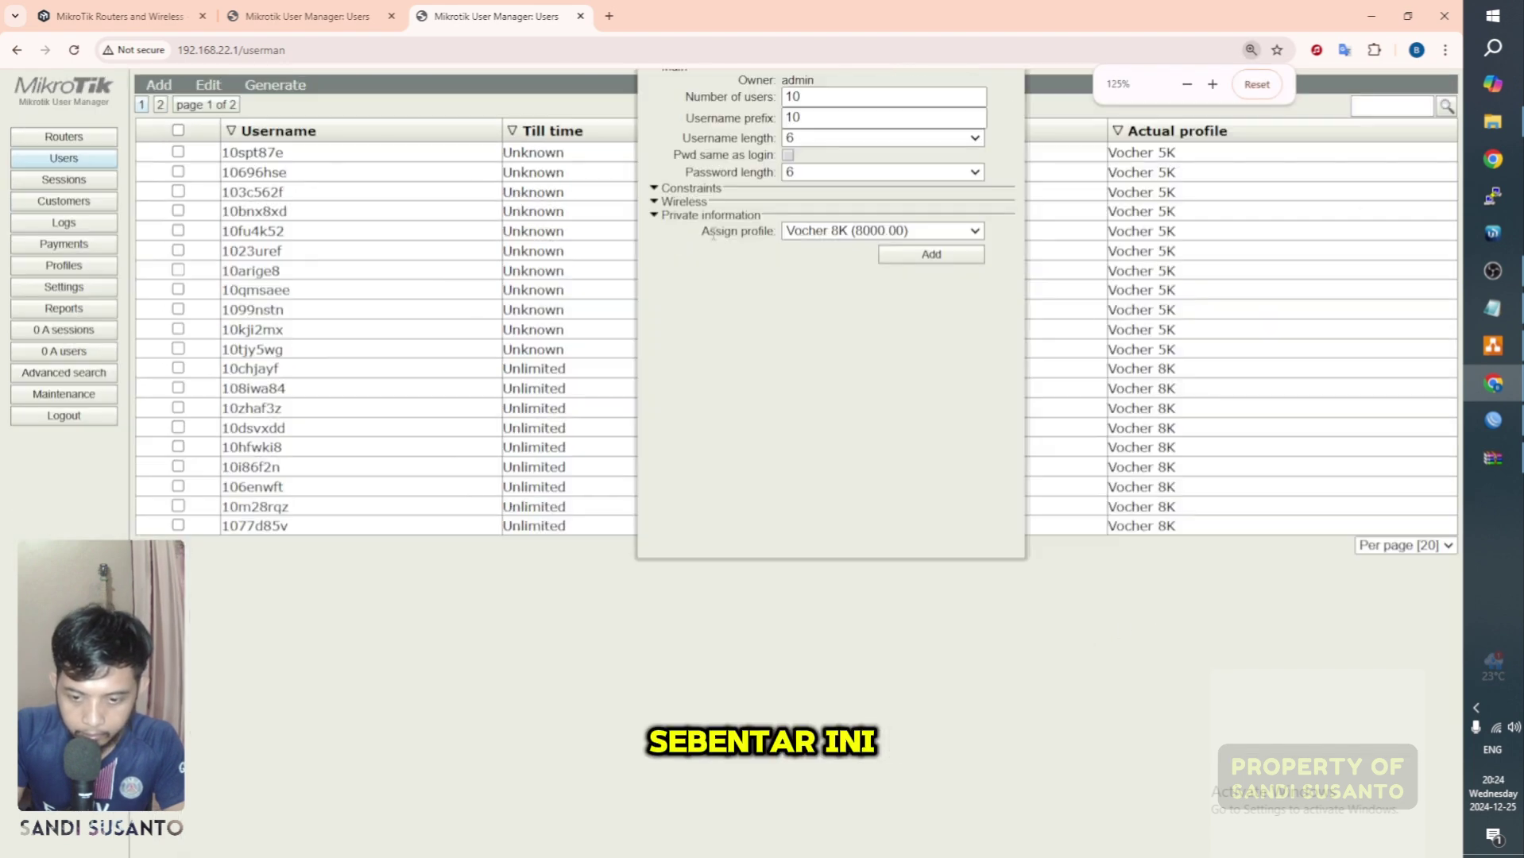
click(1444, 50)
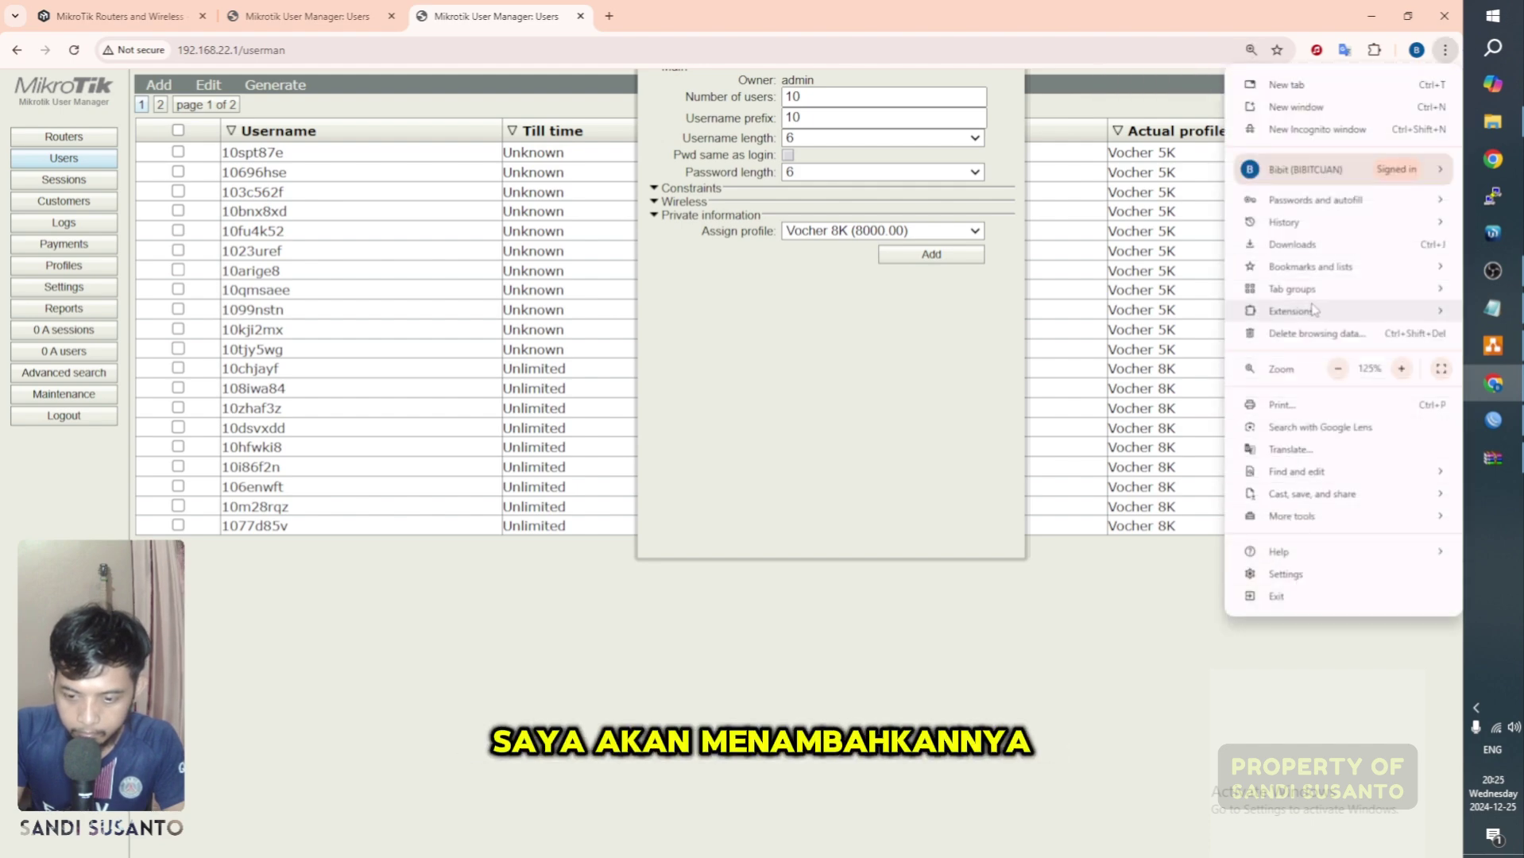
Step: Load the User Manager login page at 192.168.22.1 in an incognito window
click(1323, 130)
text(192.168.22.1/userman)
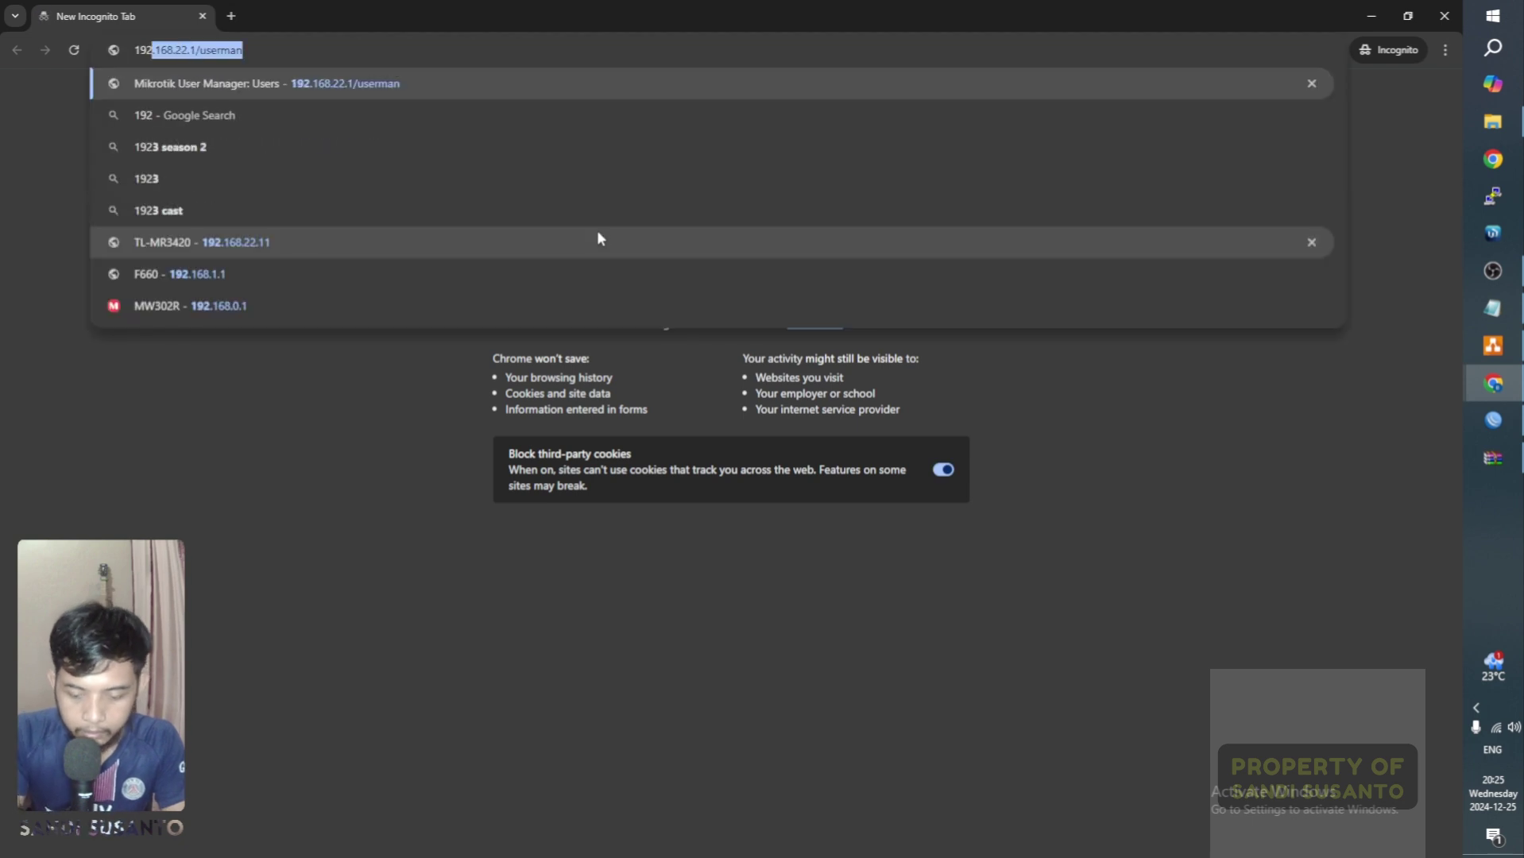
key(Return)
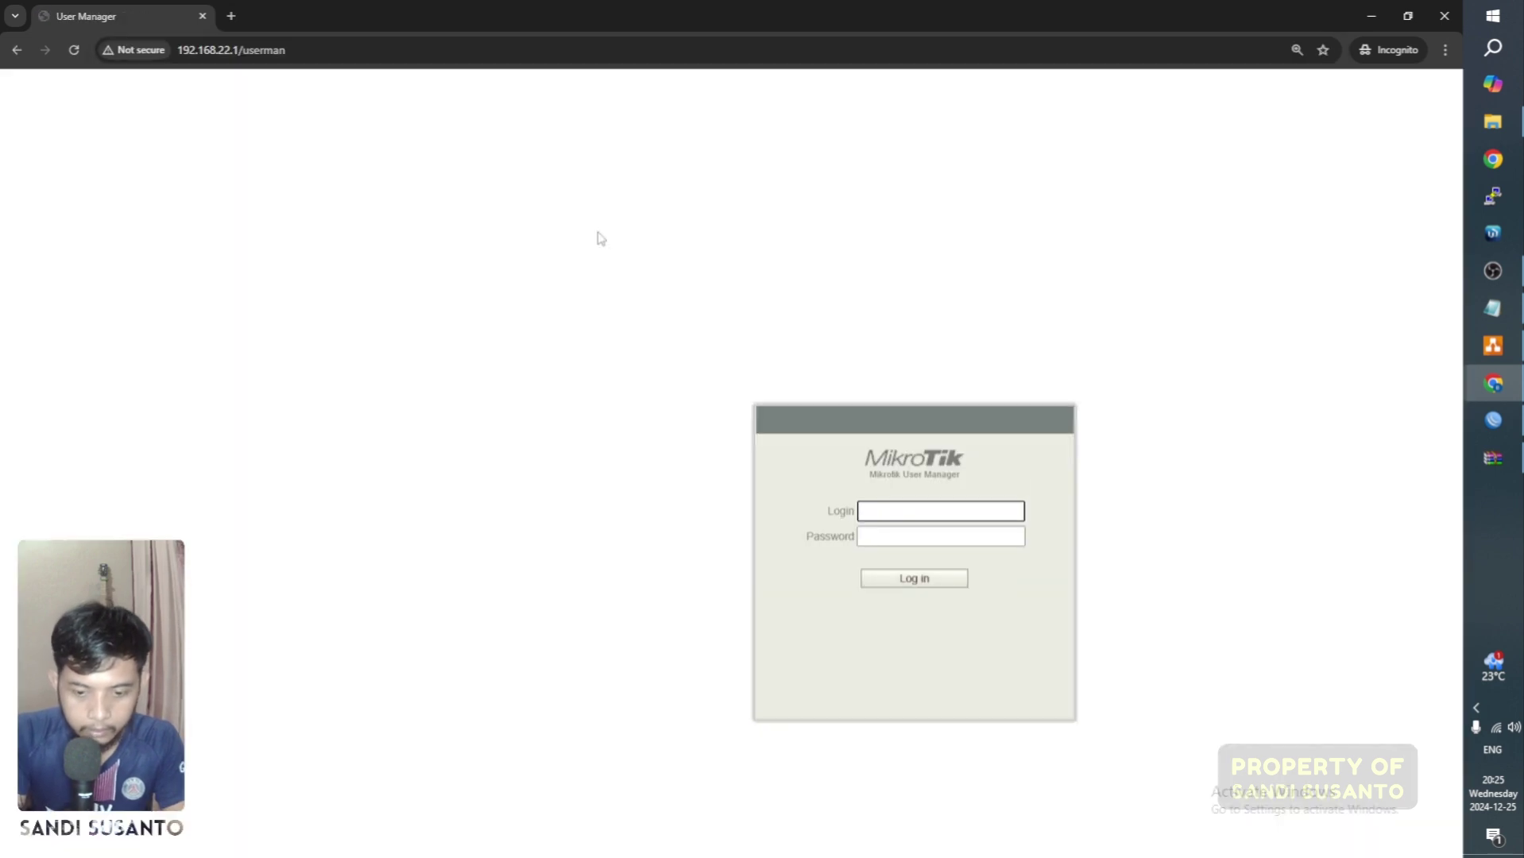
key(ctrl+minus)
key(ctrl+minus)
key(ctrl+minus)
key(ctrl+plus)
key(ctrl+plus)
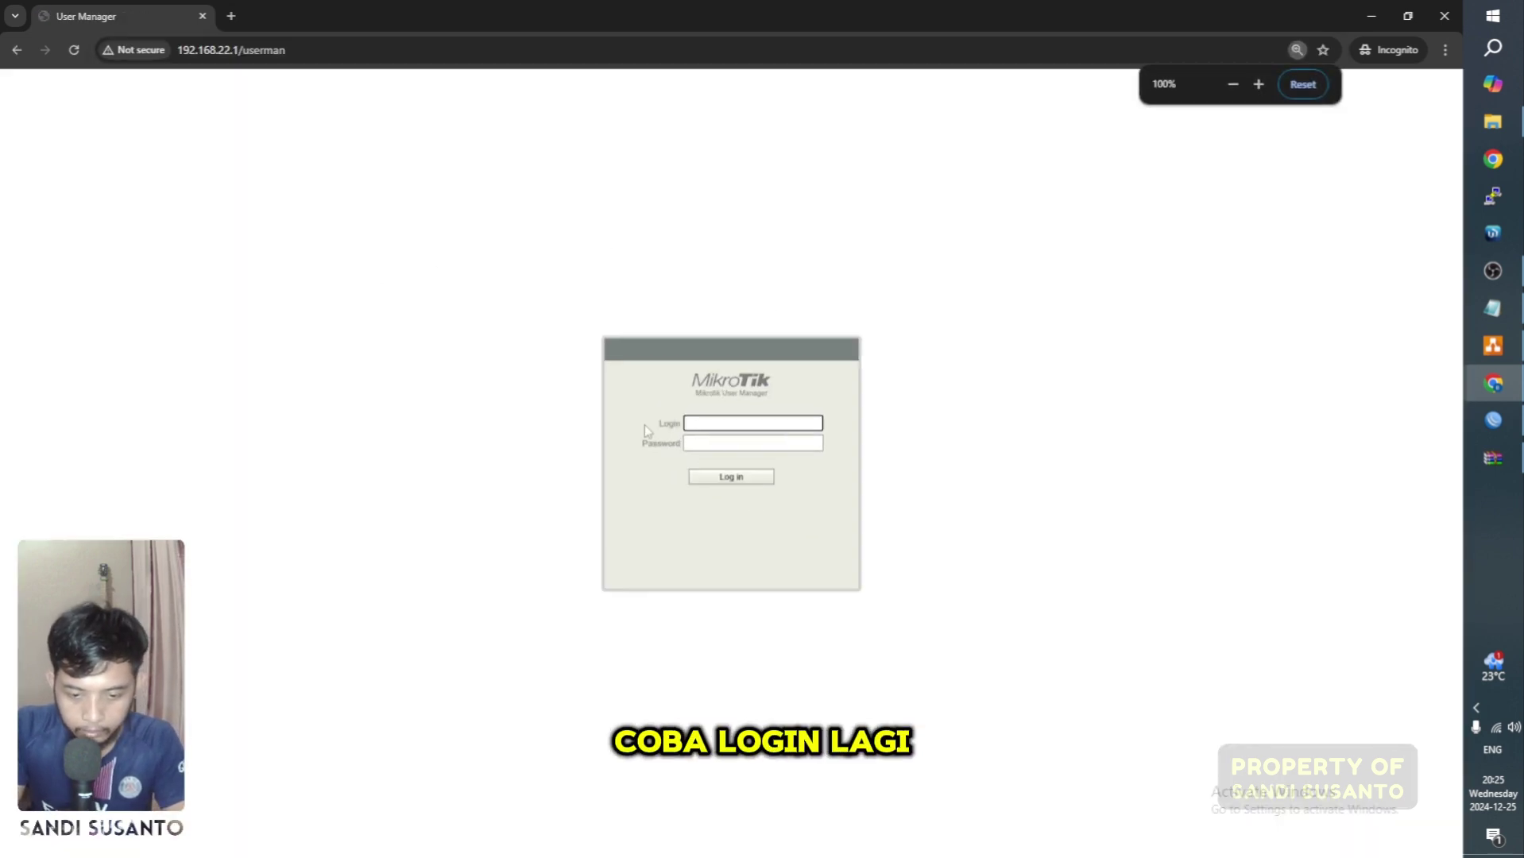
key(ctrl+plus)
key(ctrl+minus)
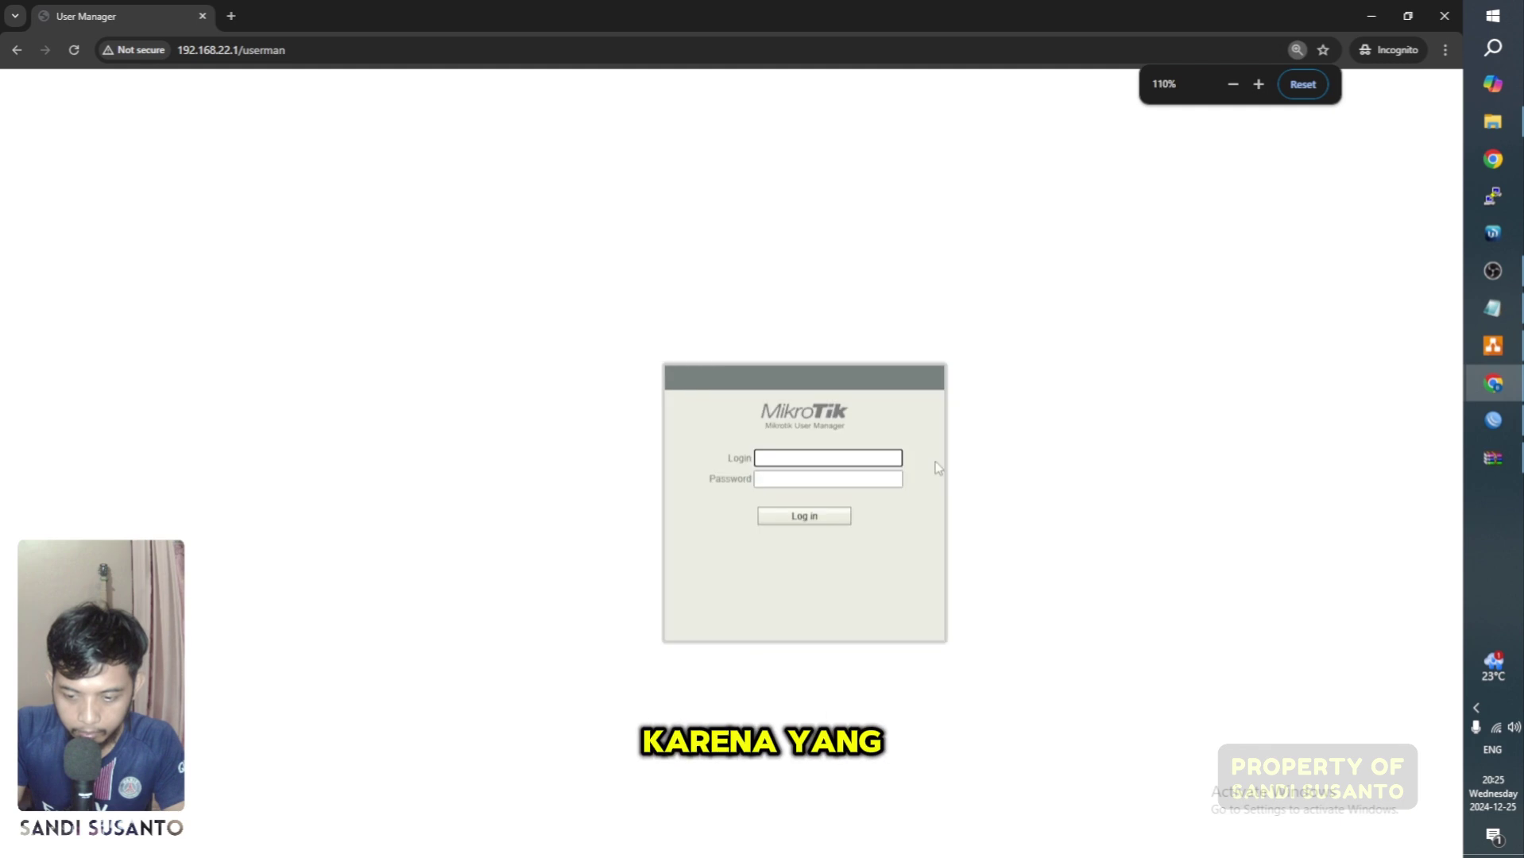
Step: Log in, show 100 users per page, and tick every user
text(a)
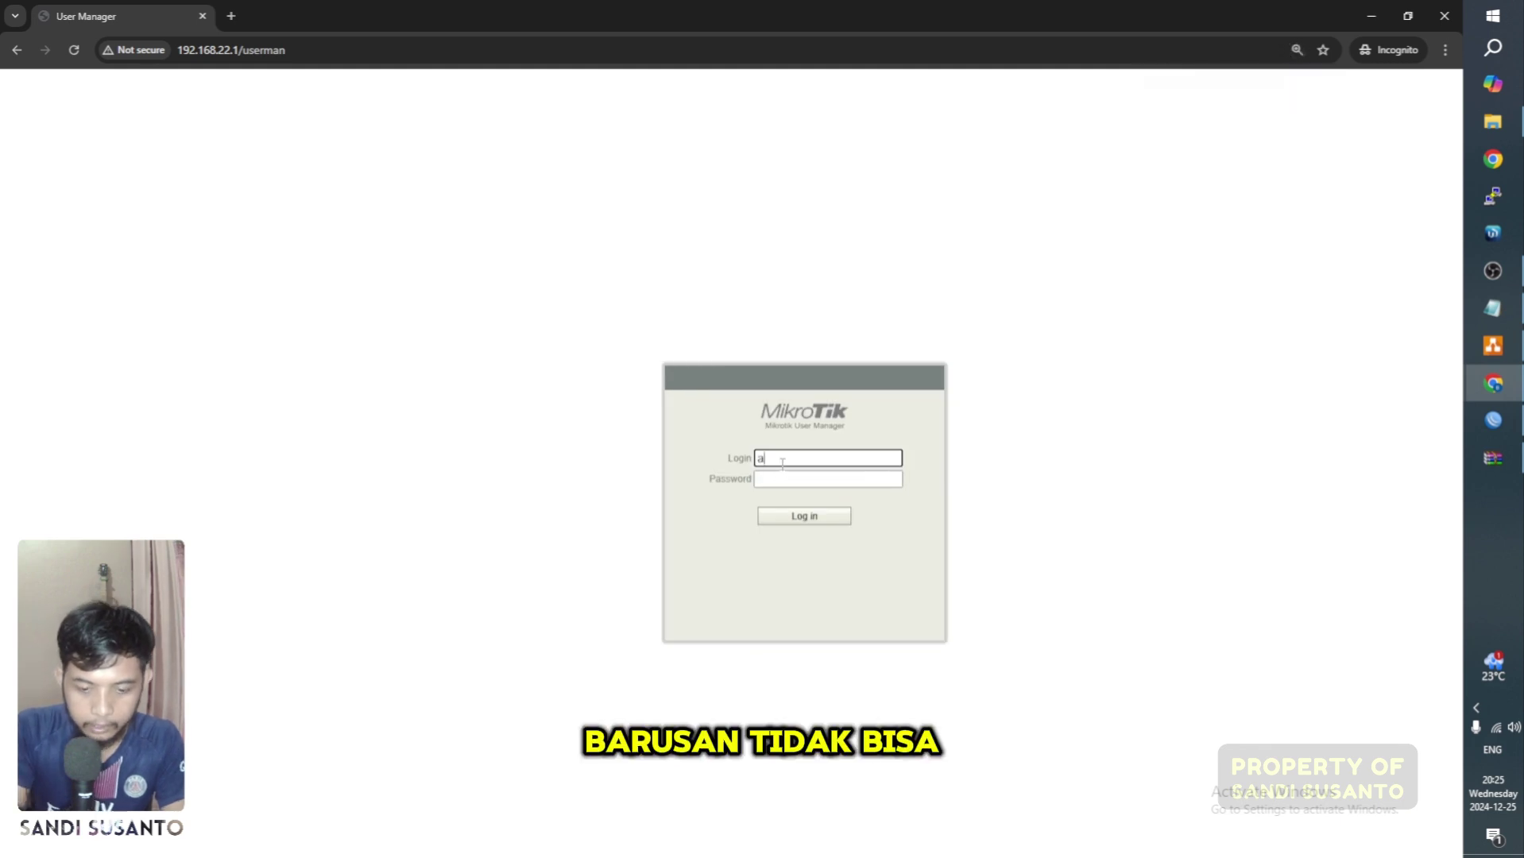
text(dmin)
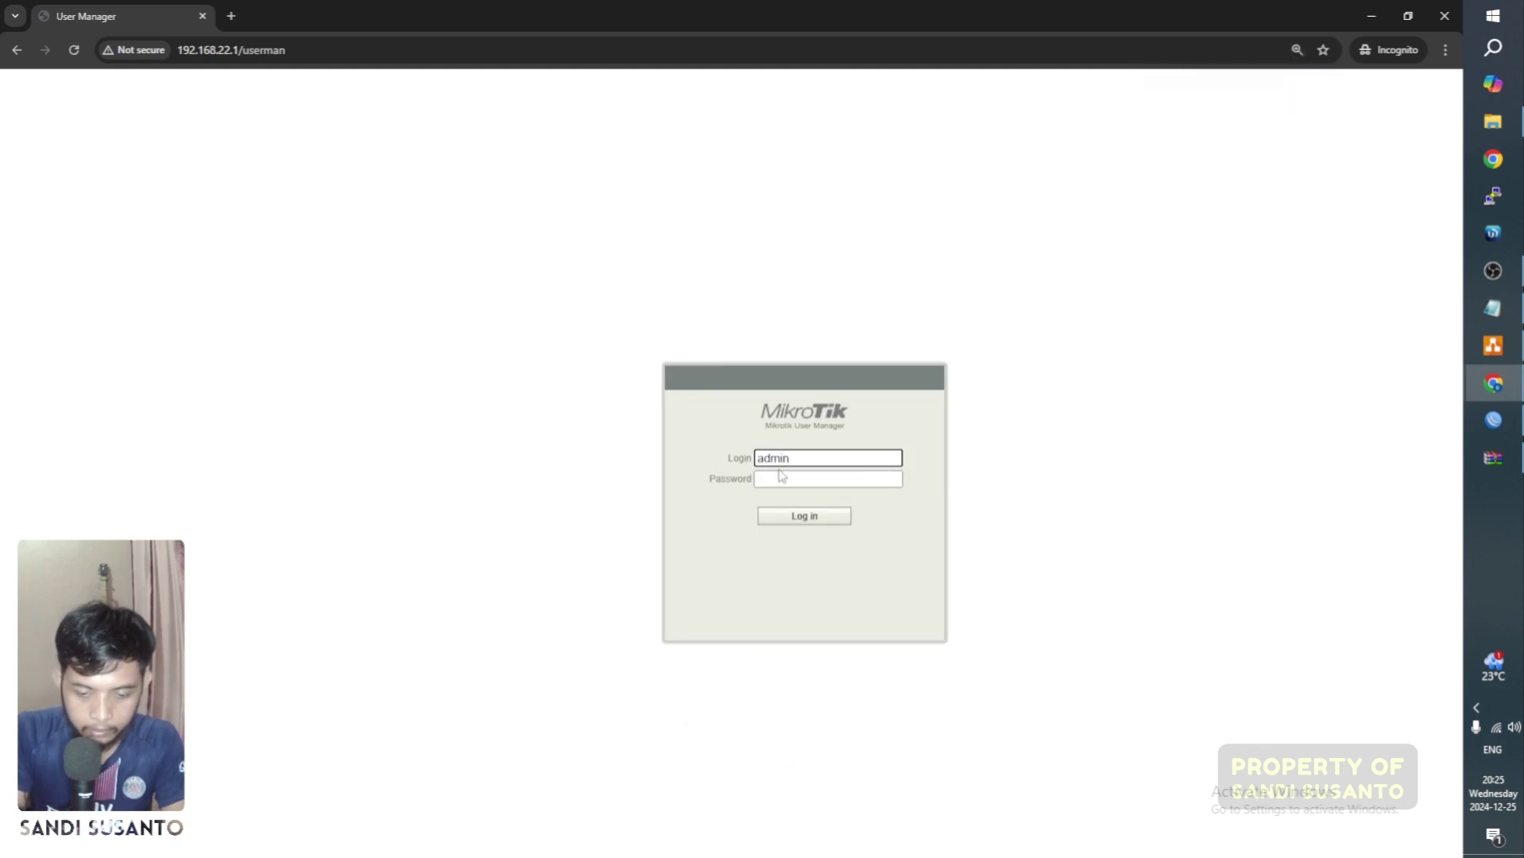
key(Return)
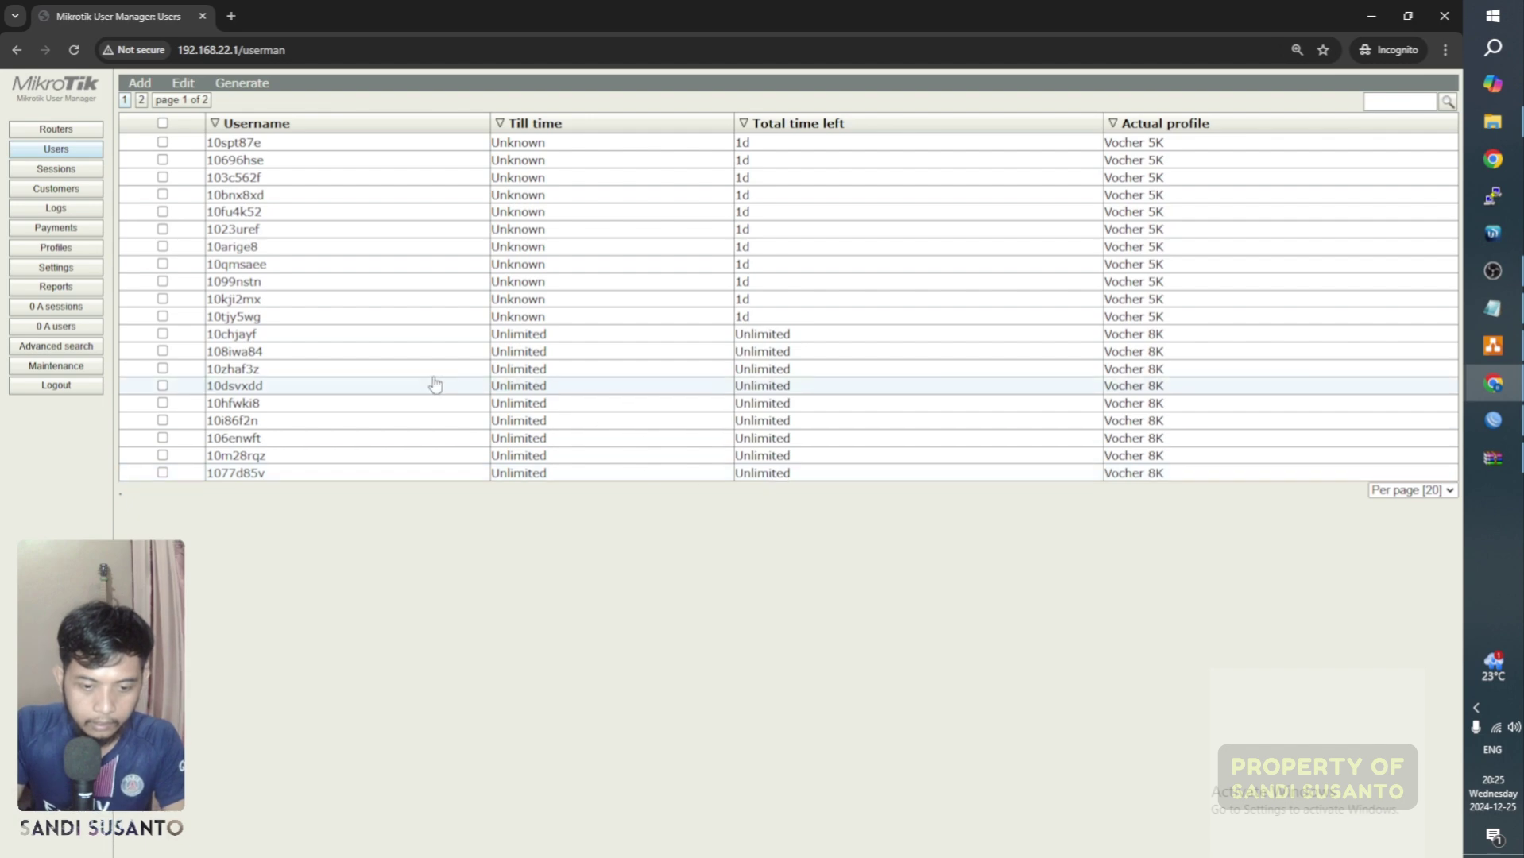
click(1426, 491)
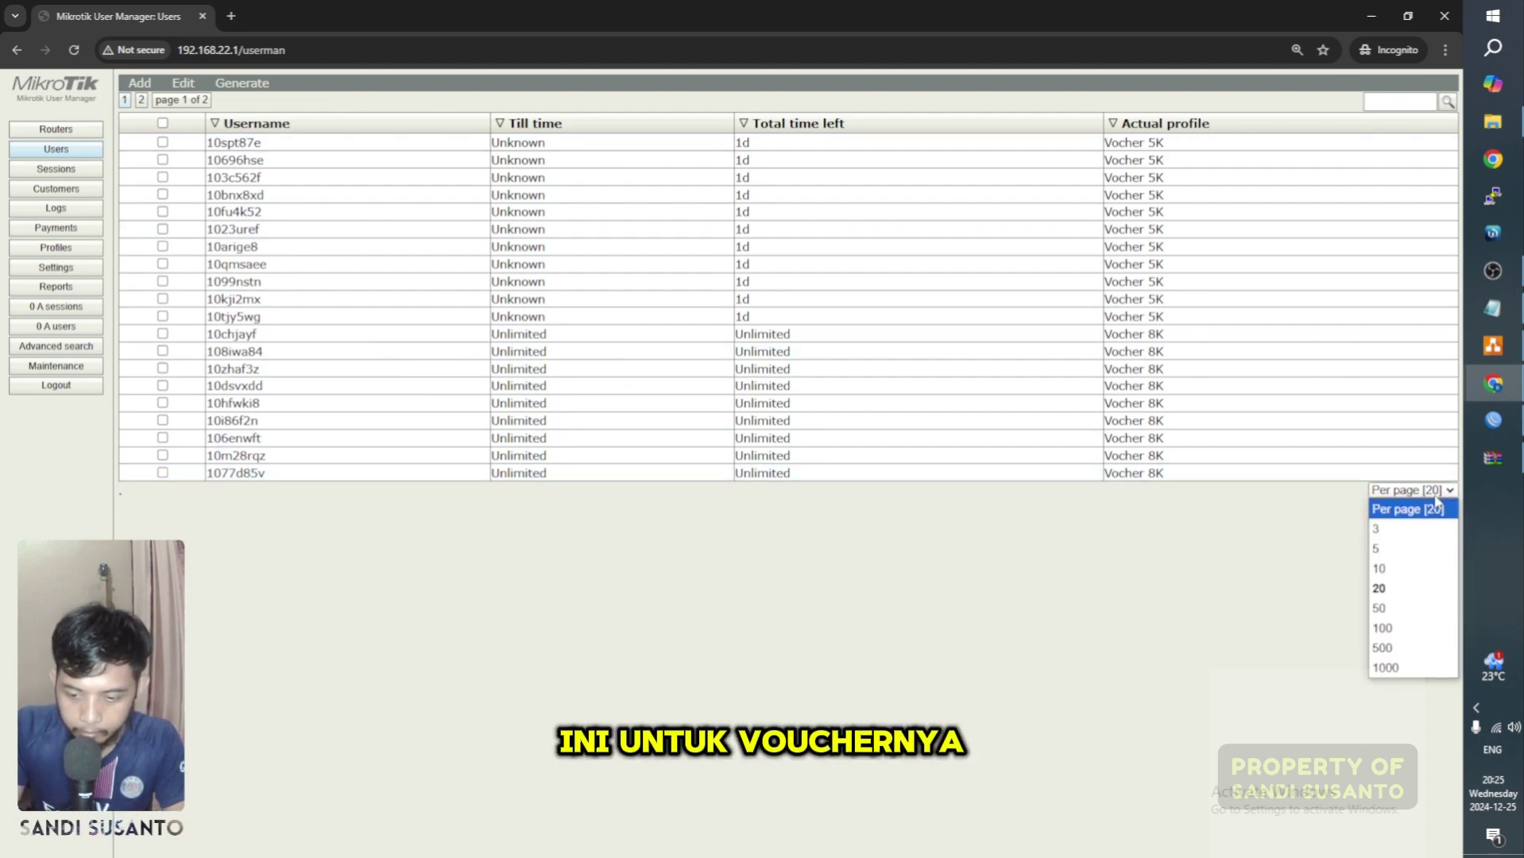
click(1394, 627)
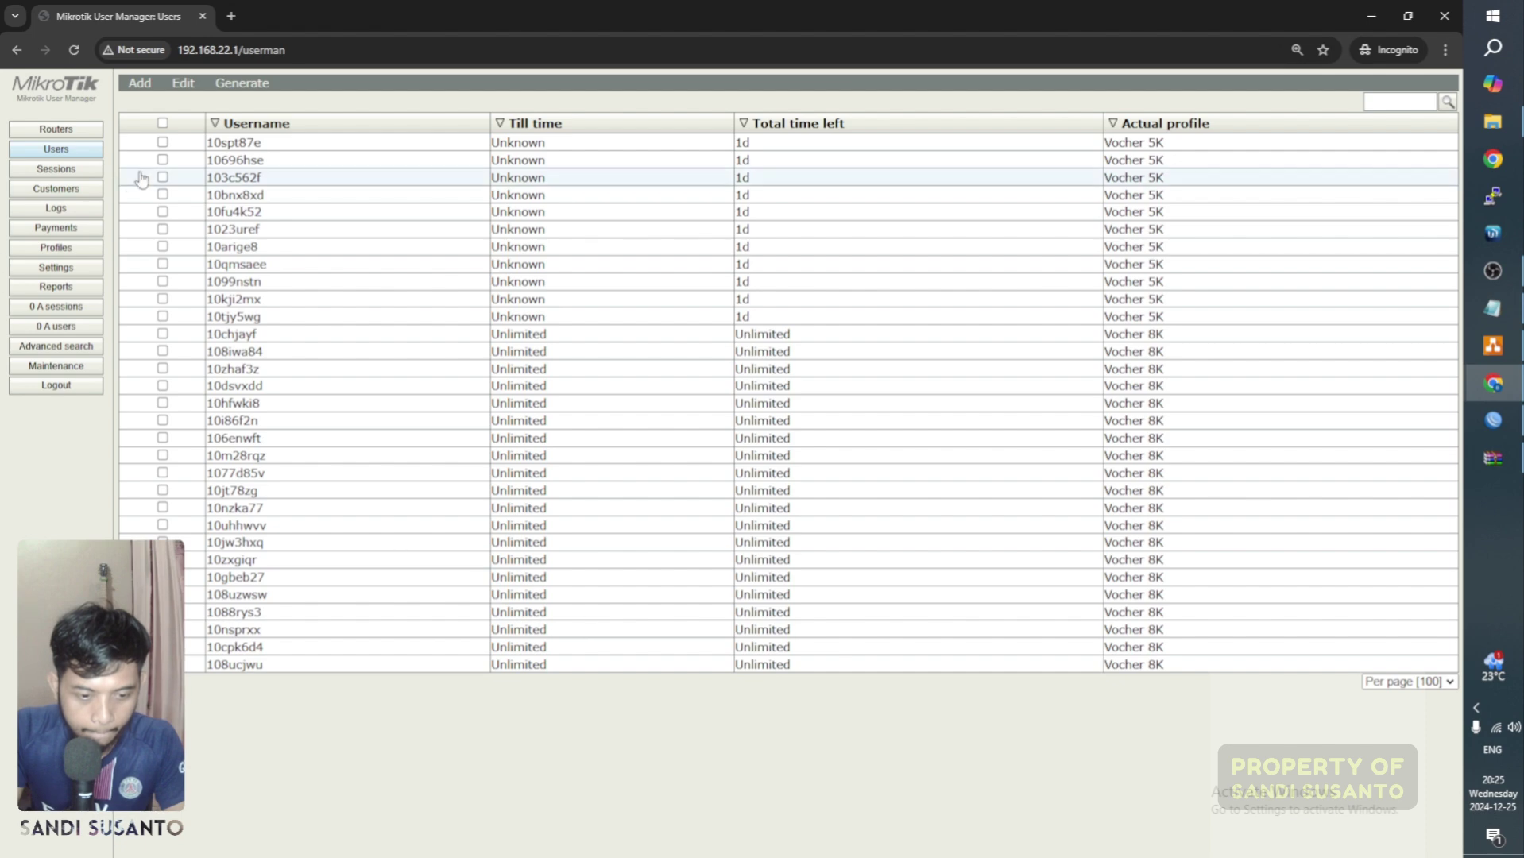
click(242, 84)
click(244, 101)
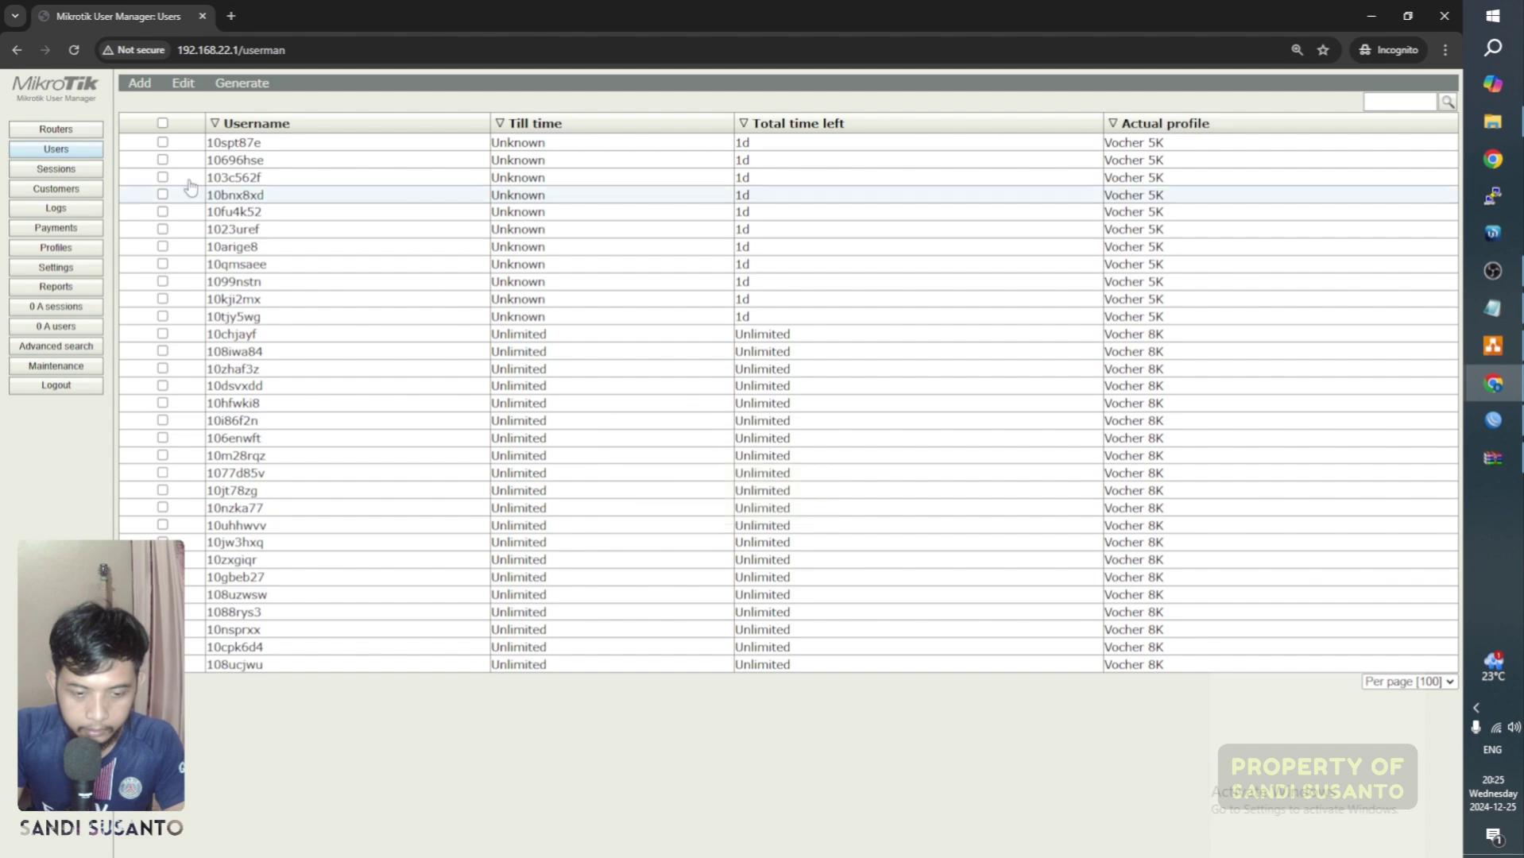
click(162, 124)
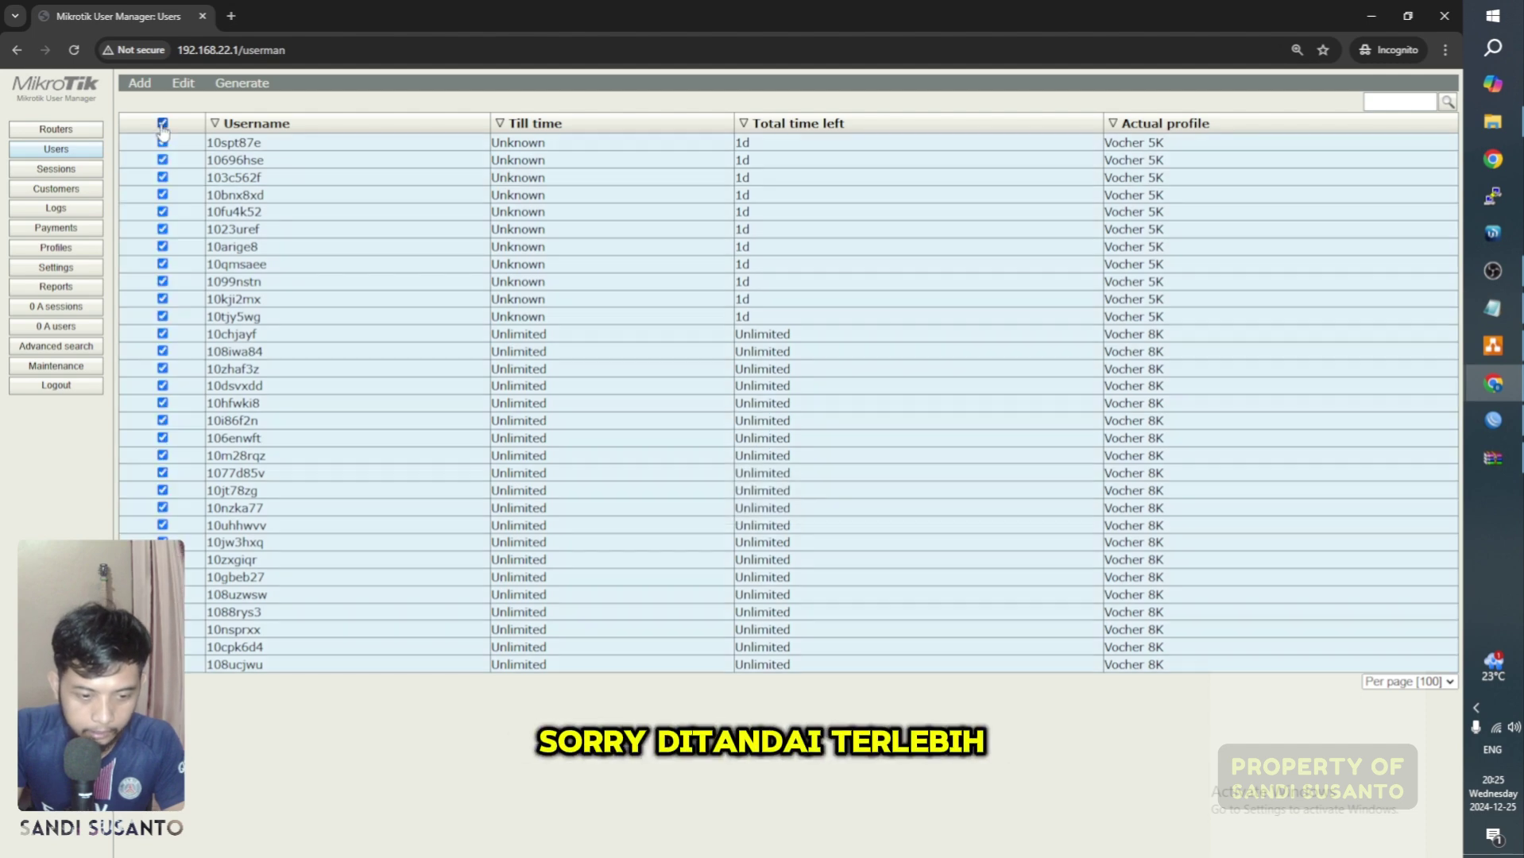
Step: Generate vouchers for all users with a page break after every 10 cards
click(257, 94)
click(268, 106)
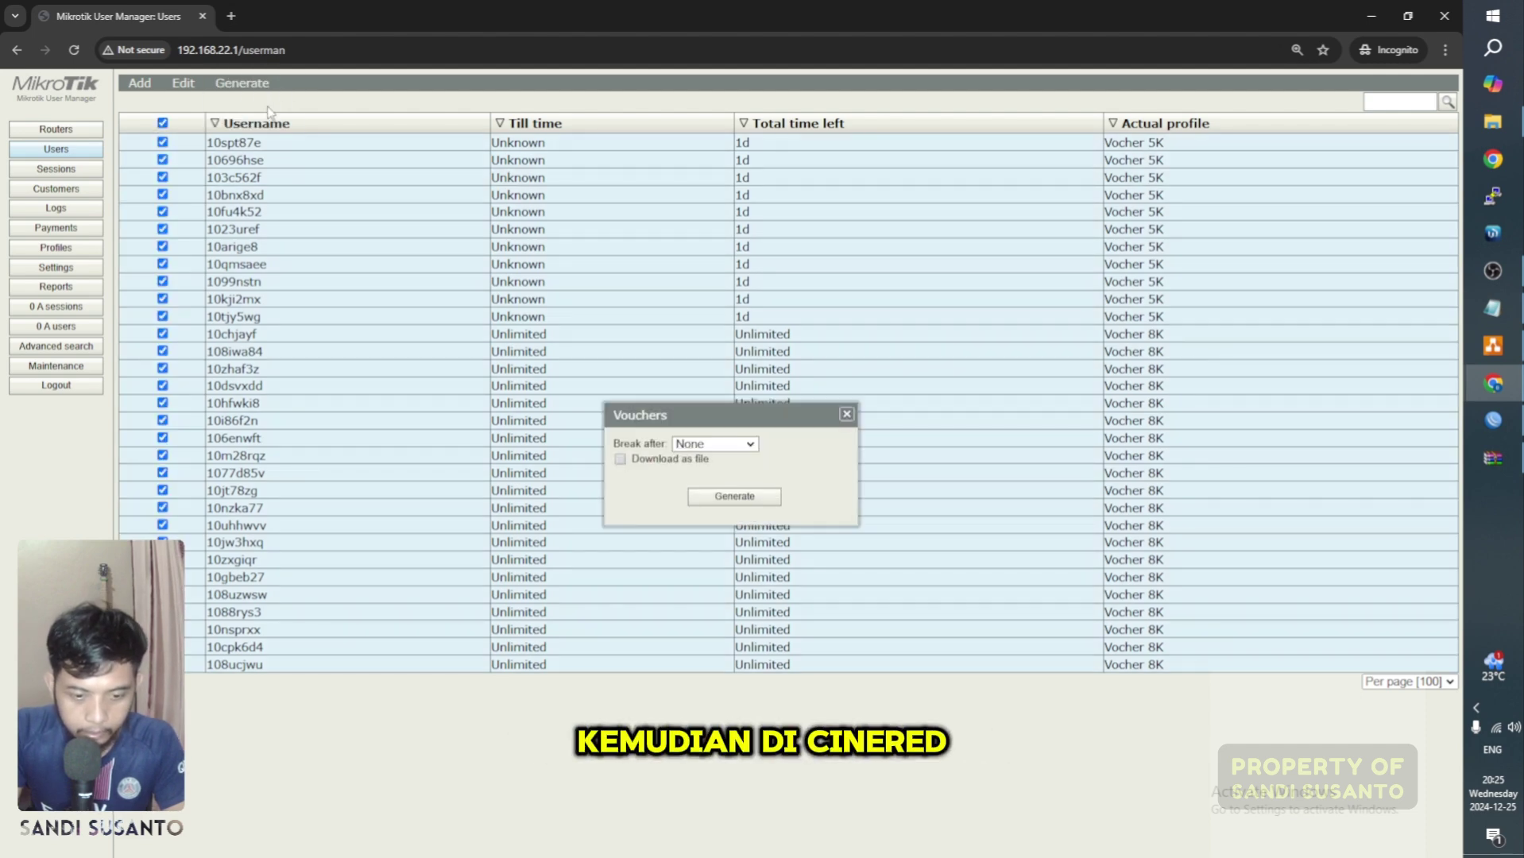
click(739, 445)
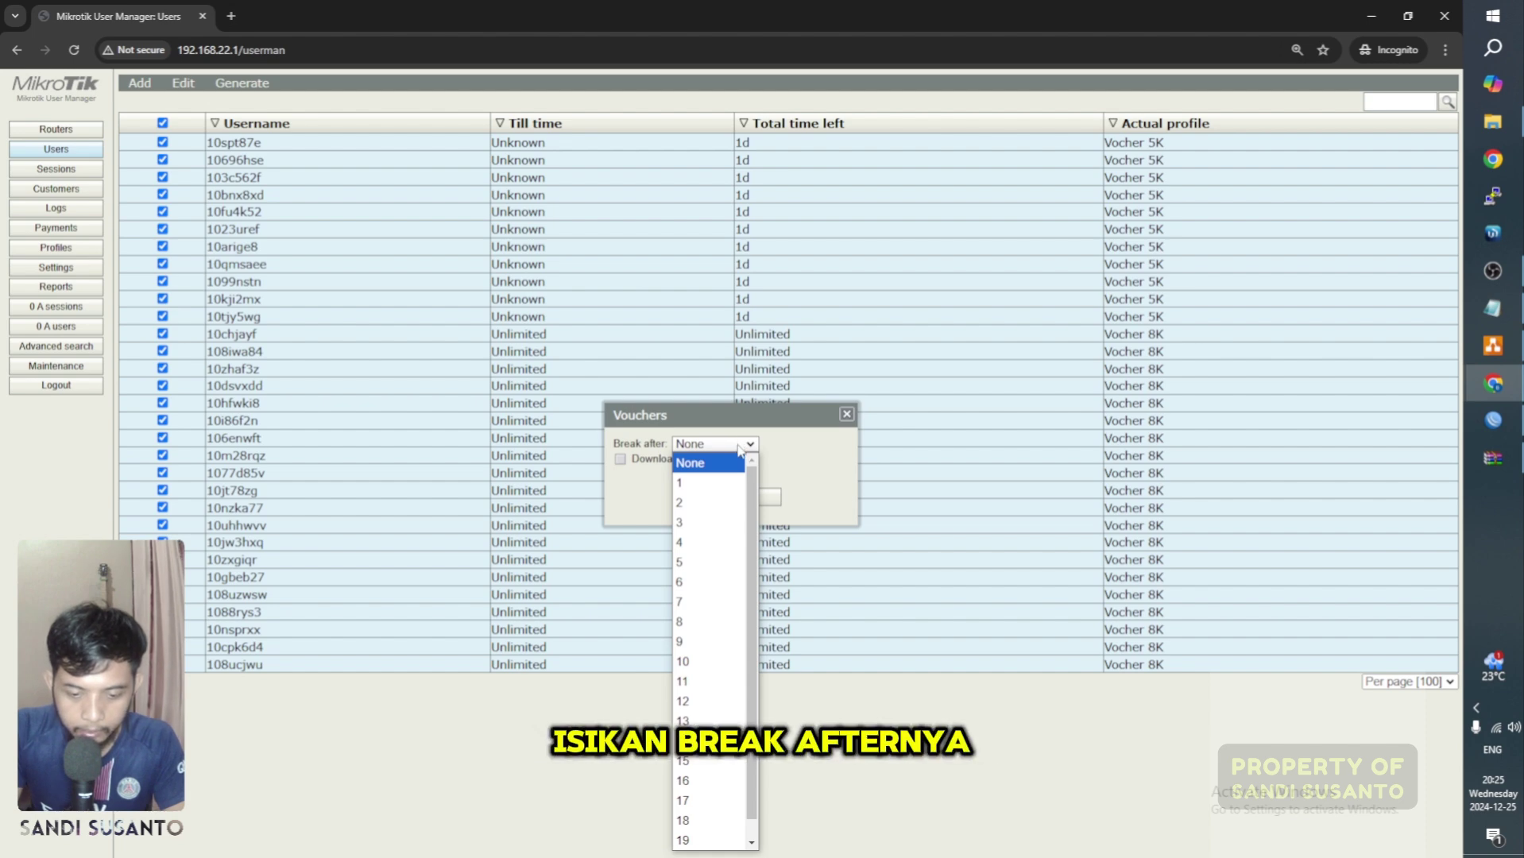
click(701, 661)
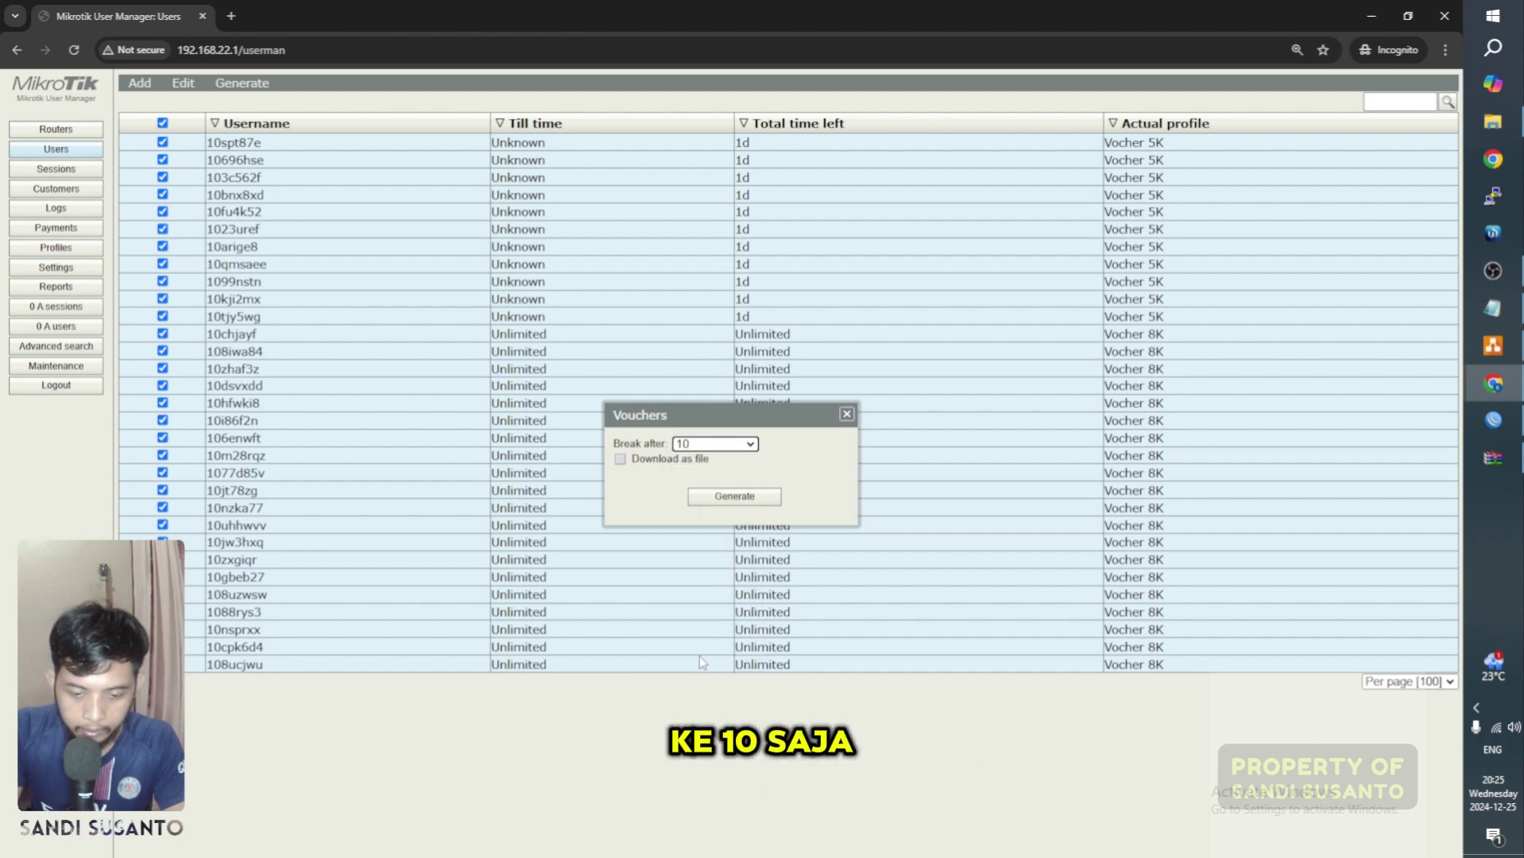
click(738, 497)
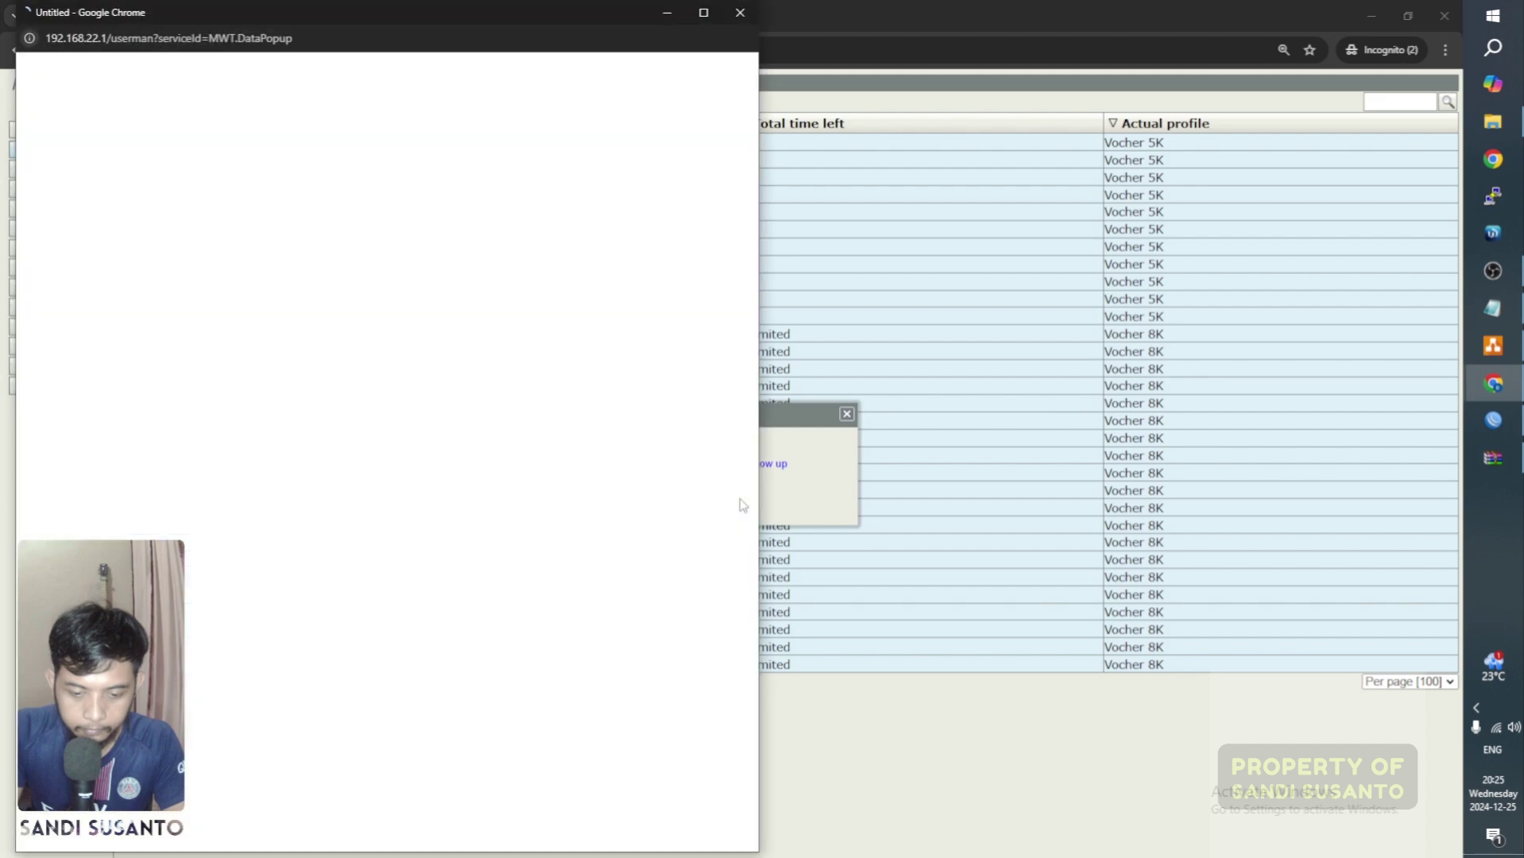
Step: Maximize the Vouchers preview and scroll through the Vocher Sandtech cards
click(702, 13)
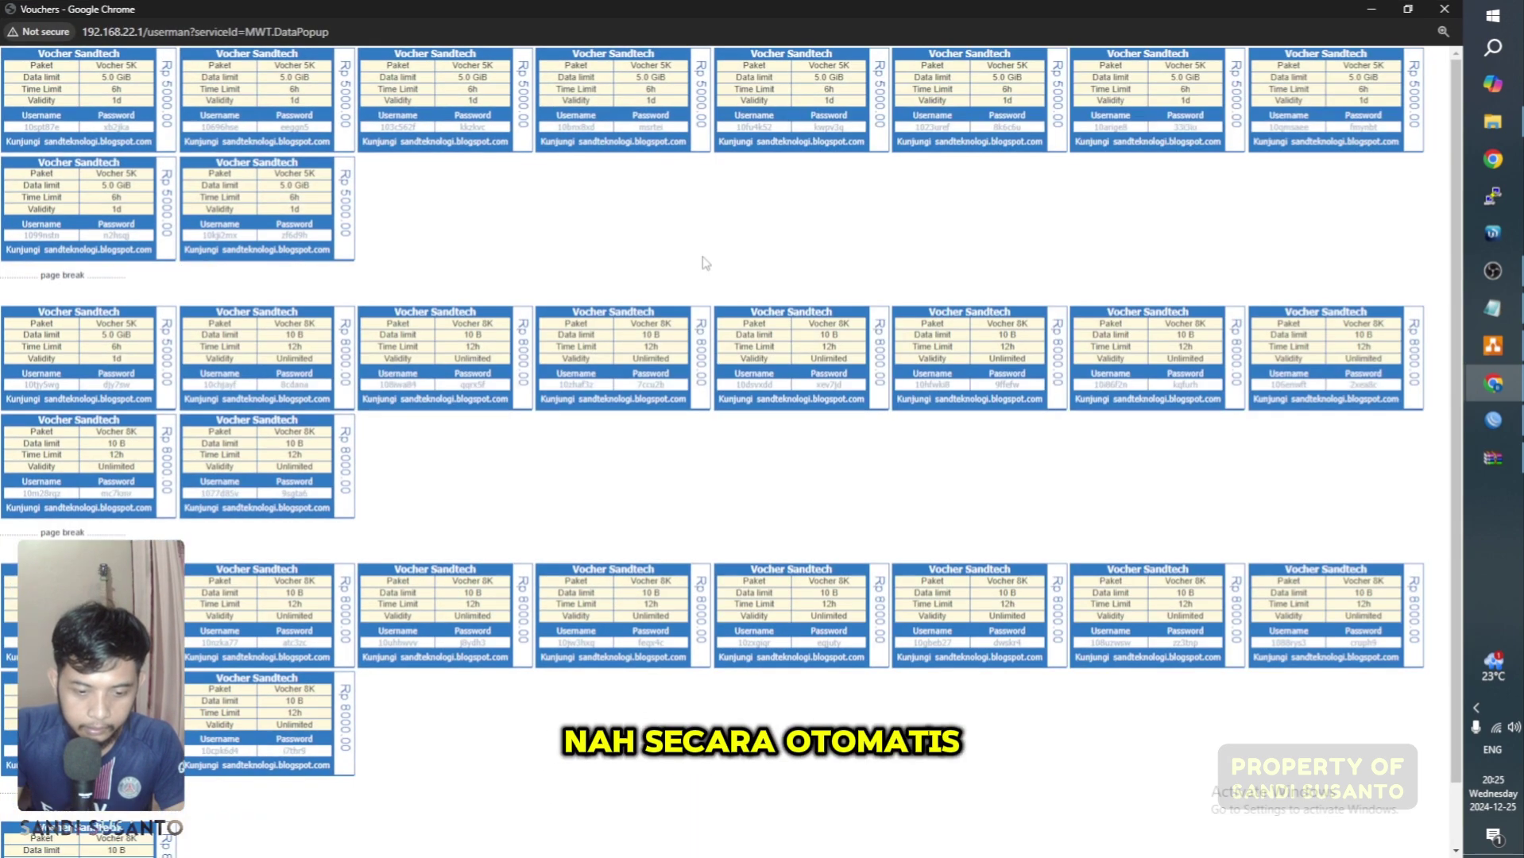
scroll(944, 378, down, 2)
scroll(536, 327, up, 3)
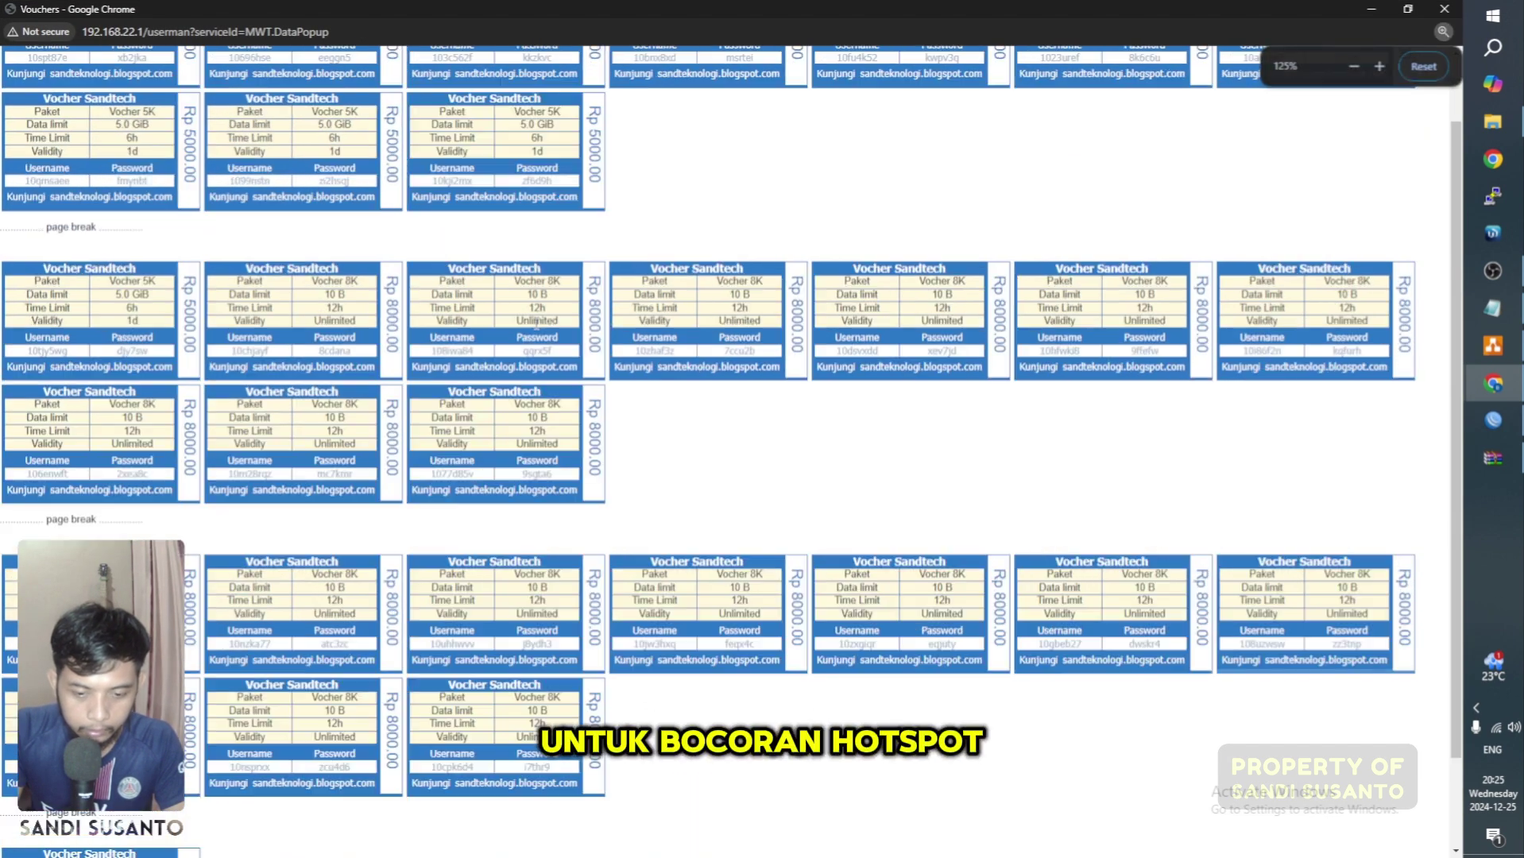
scroll(600, 312, up, 1)
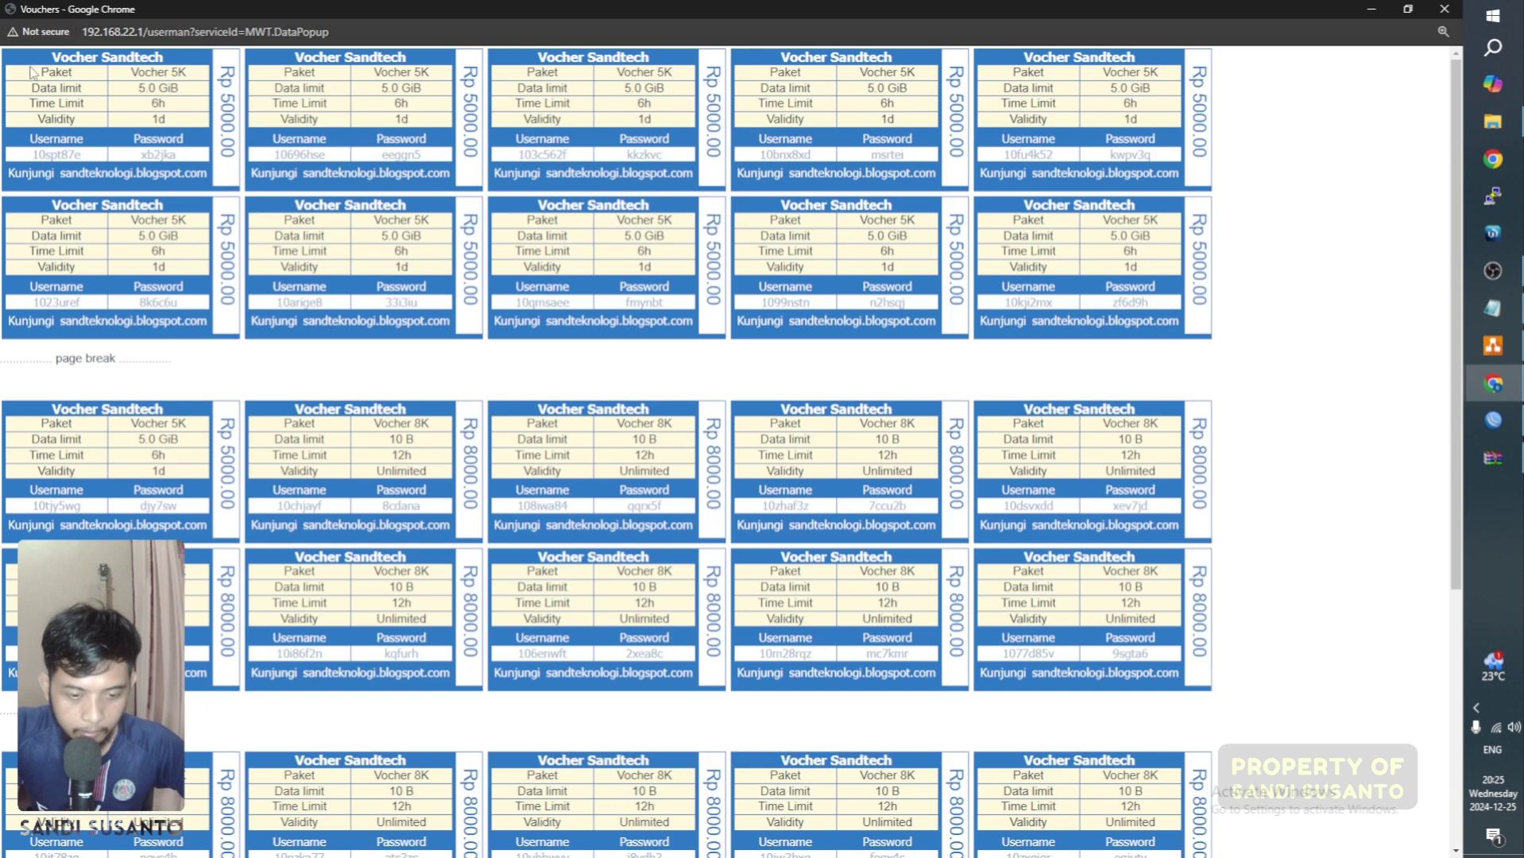
scroll(846, 411, down, 3)
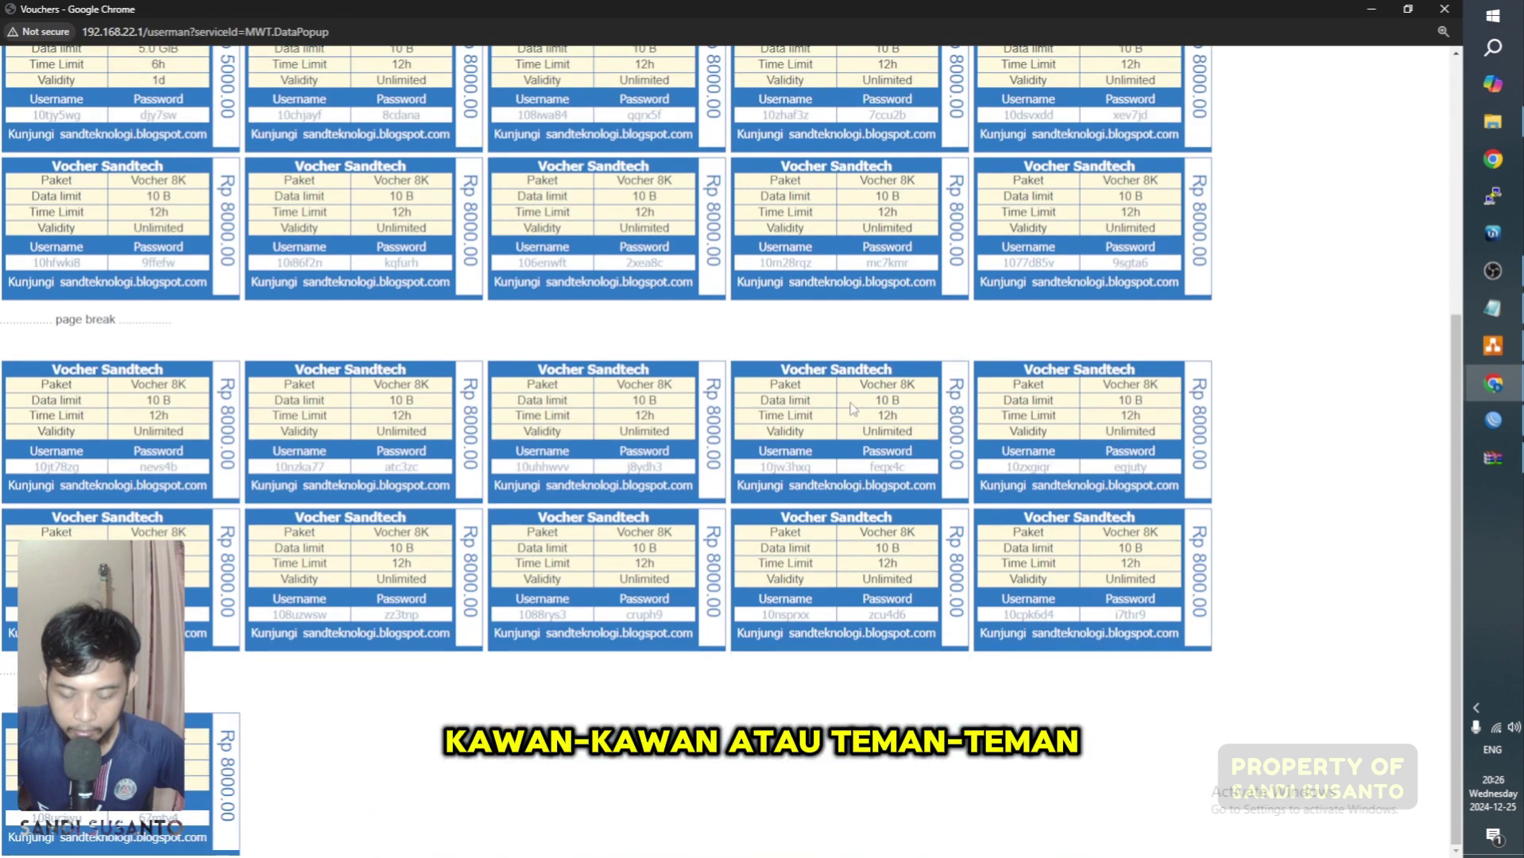
scroll(846, 411, up, 3)
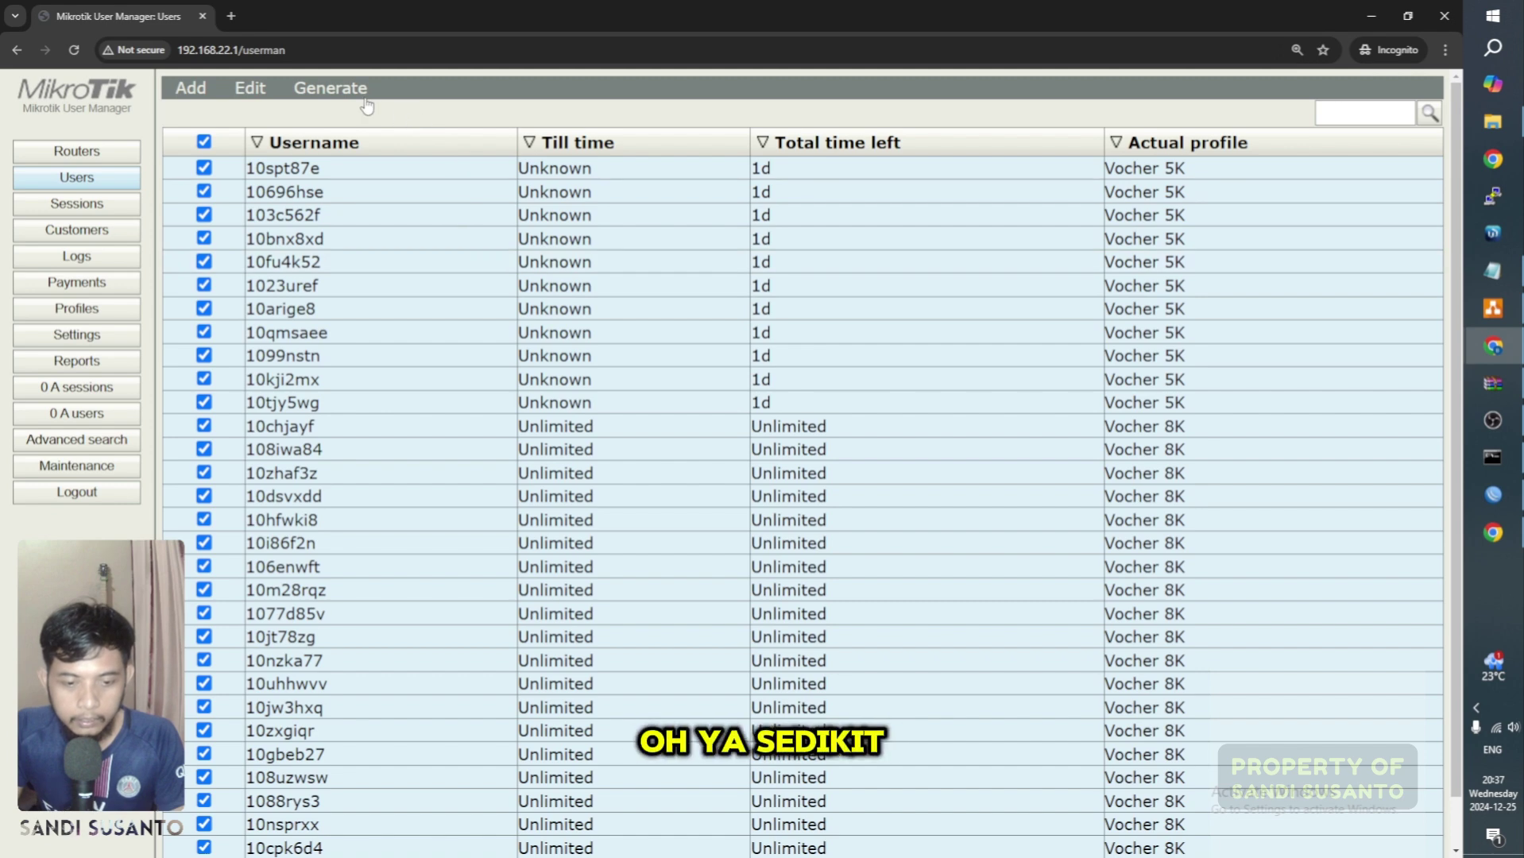
click(348, 113)
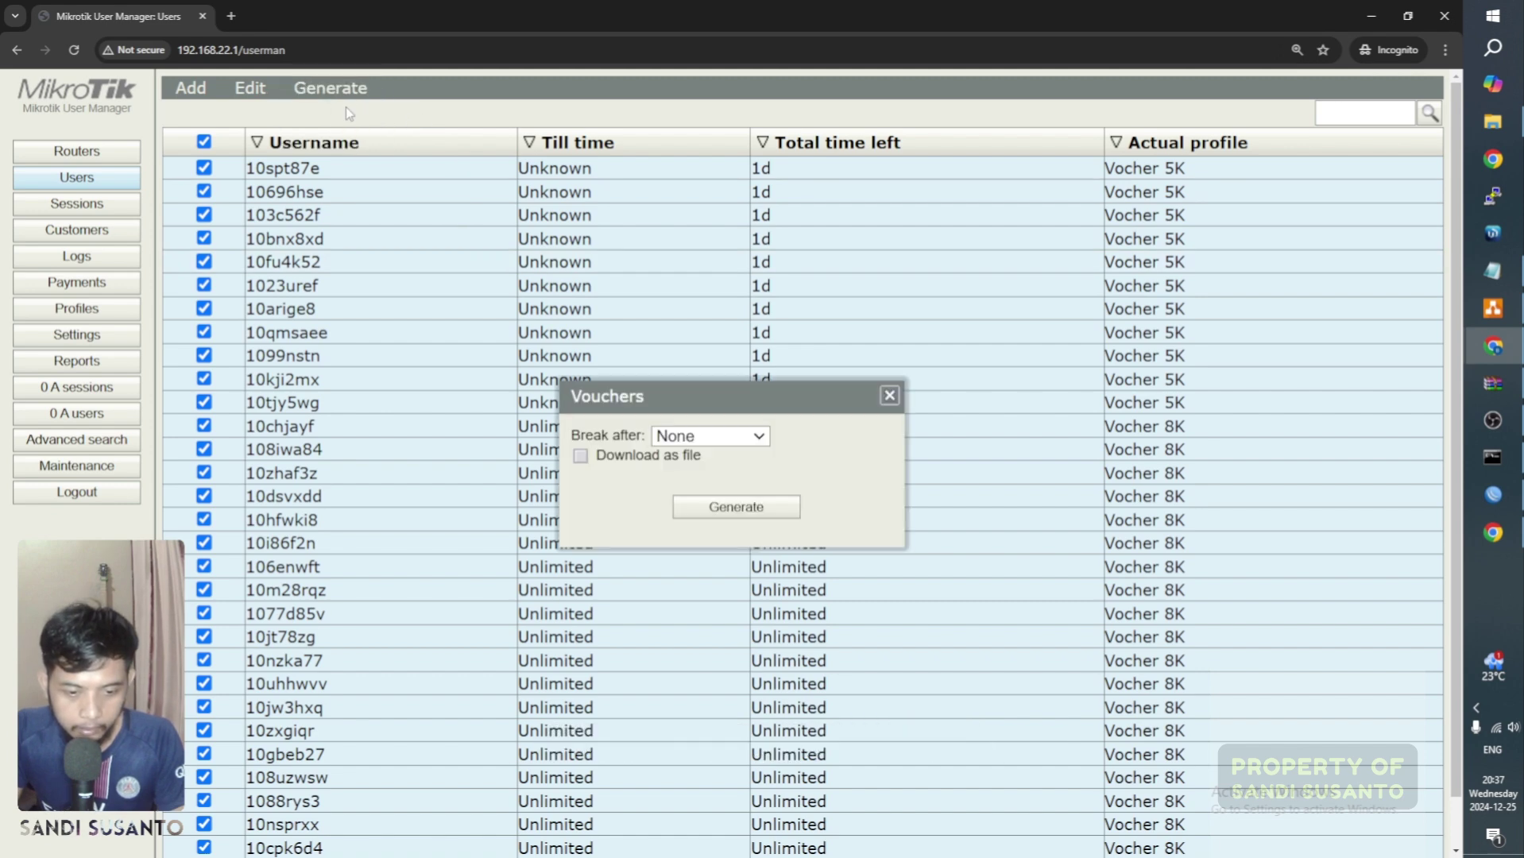
click(720, 441)
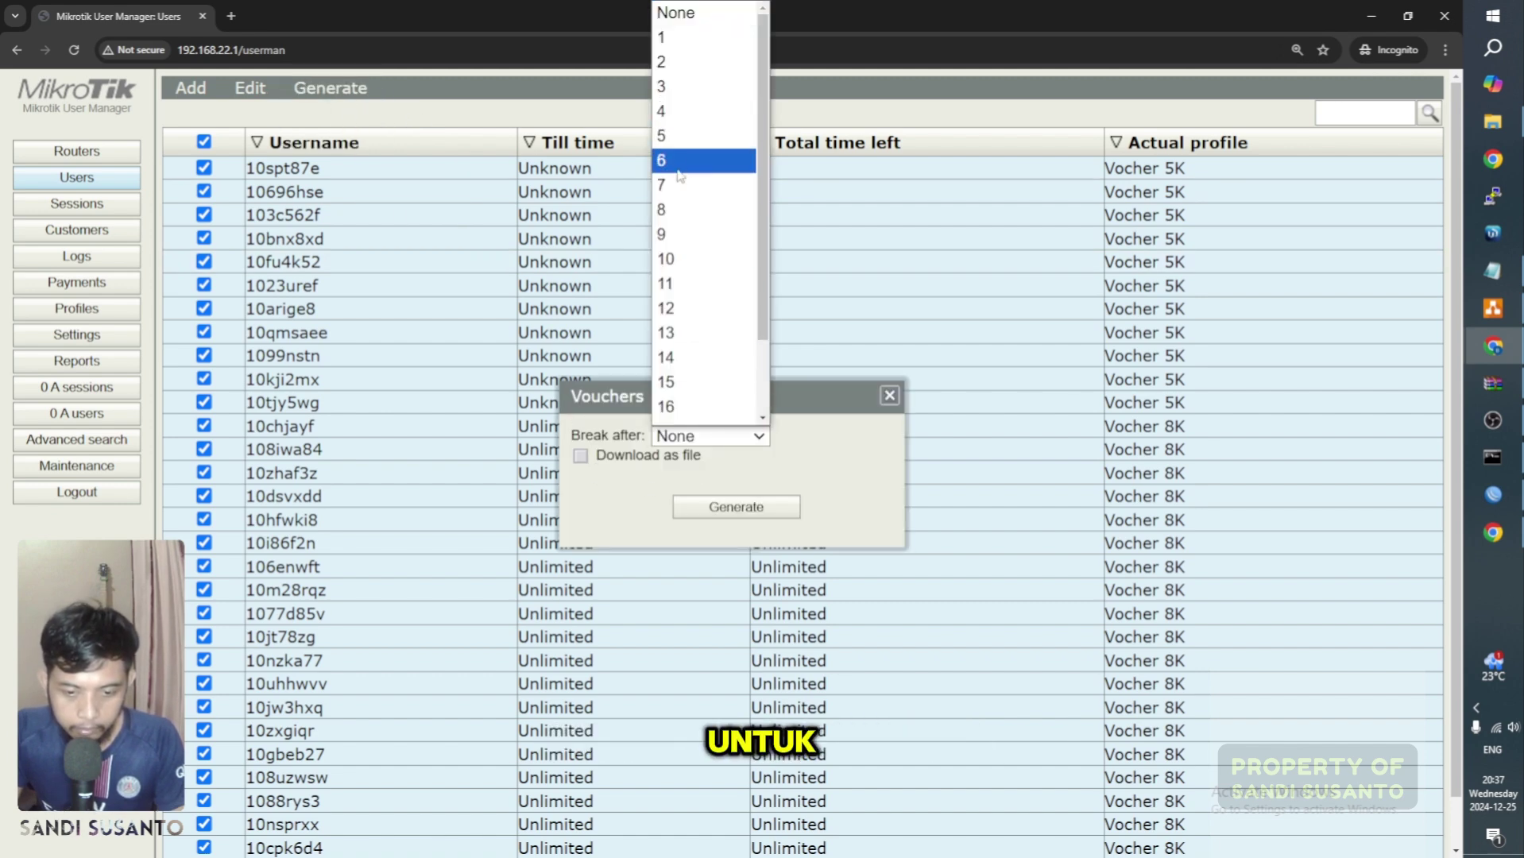
click(683, 258)
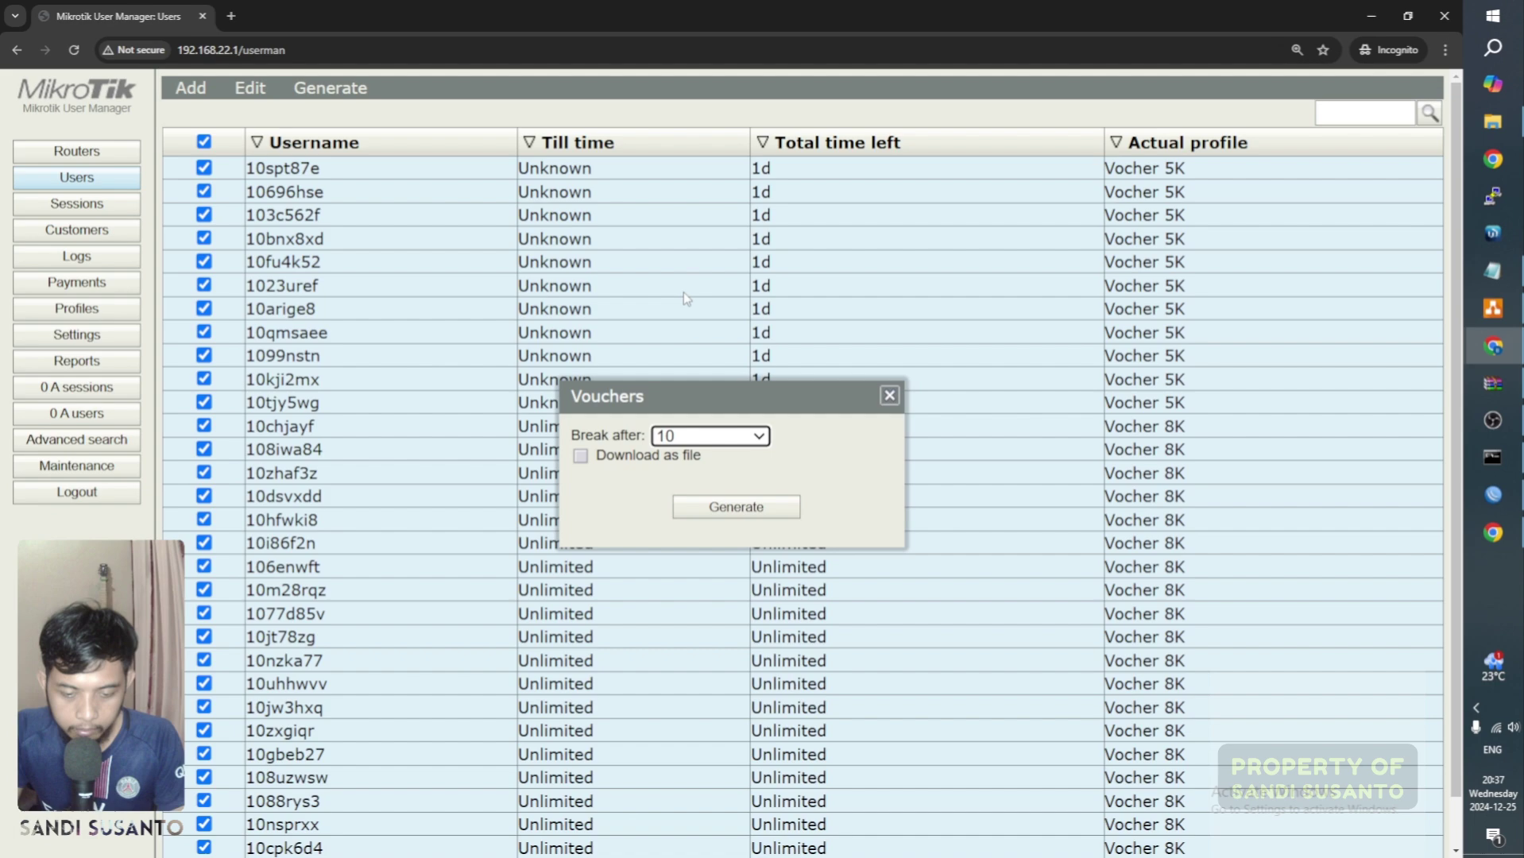
click(748, 512)
click(695, 16)
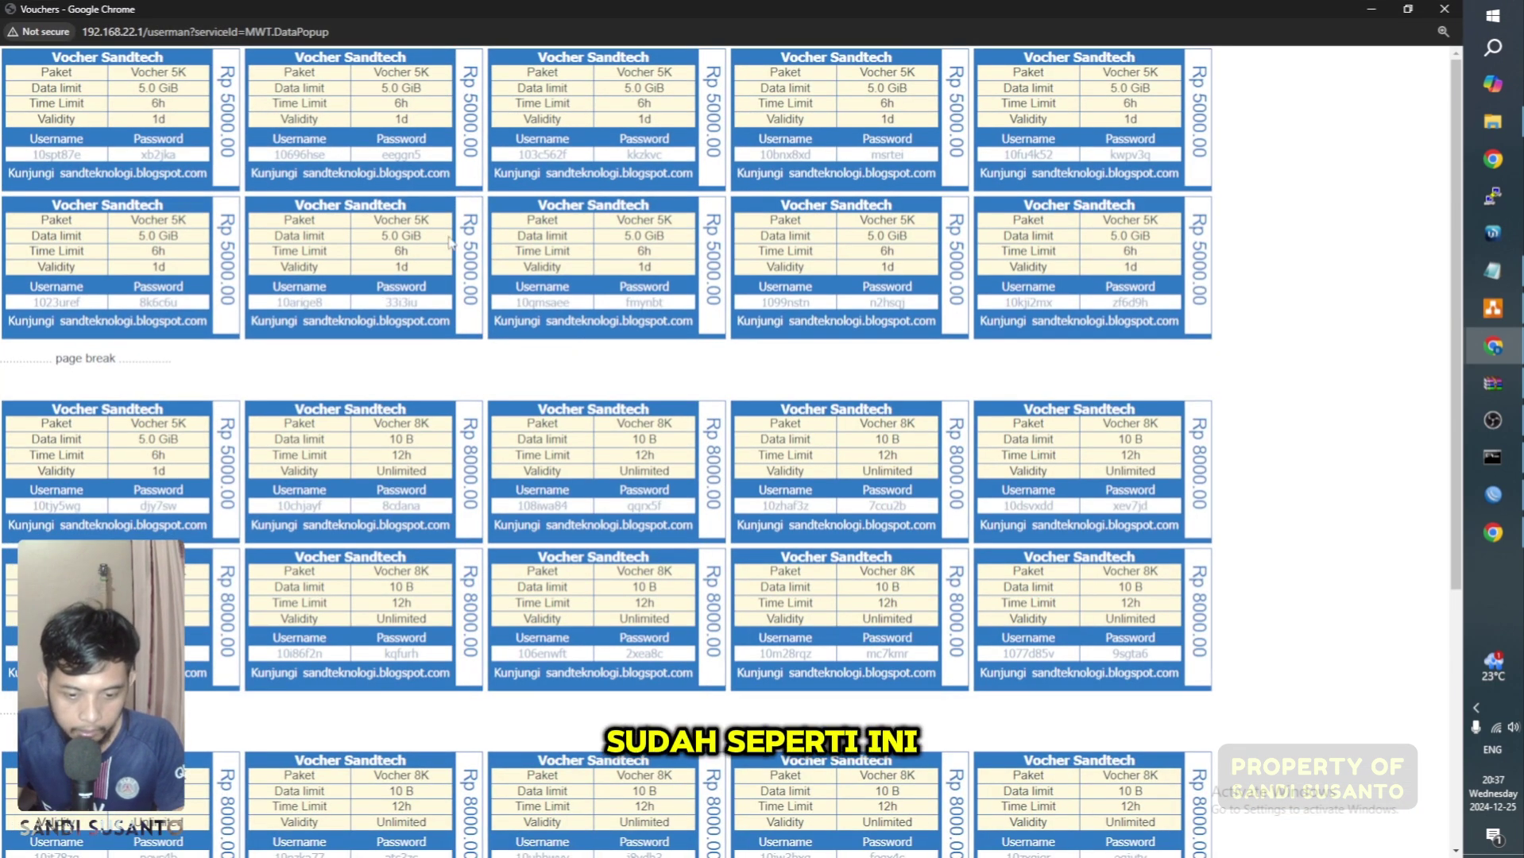
key(ctrl+plus)
key(ctrl+plus)
key(ctrl+plus)
key(ctrl+plus)
key(ctrl+plus)
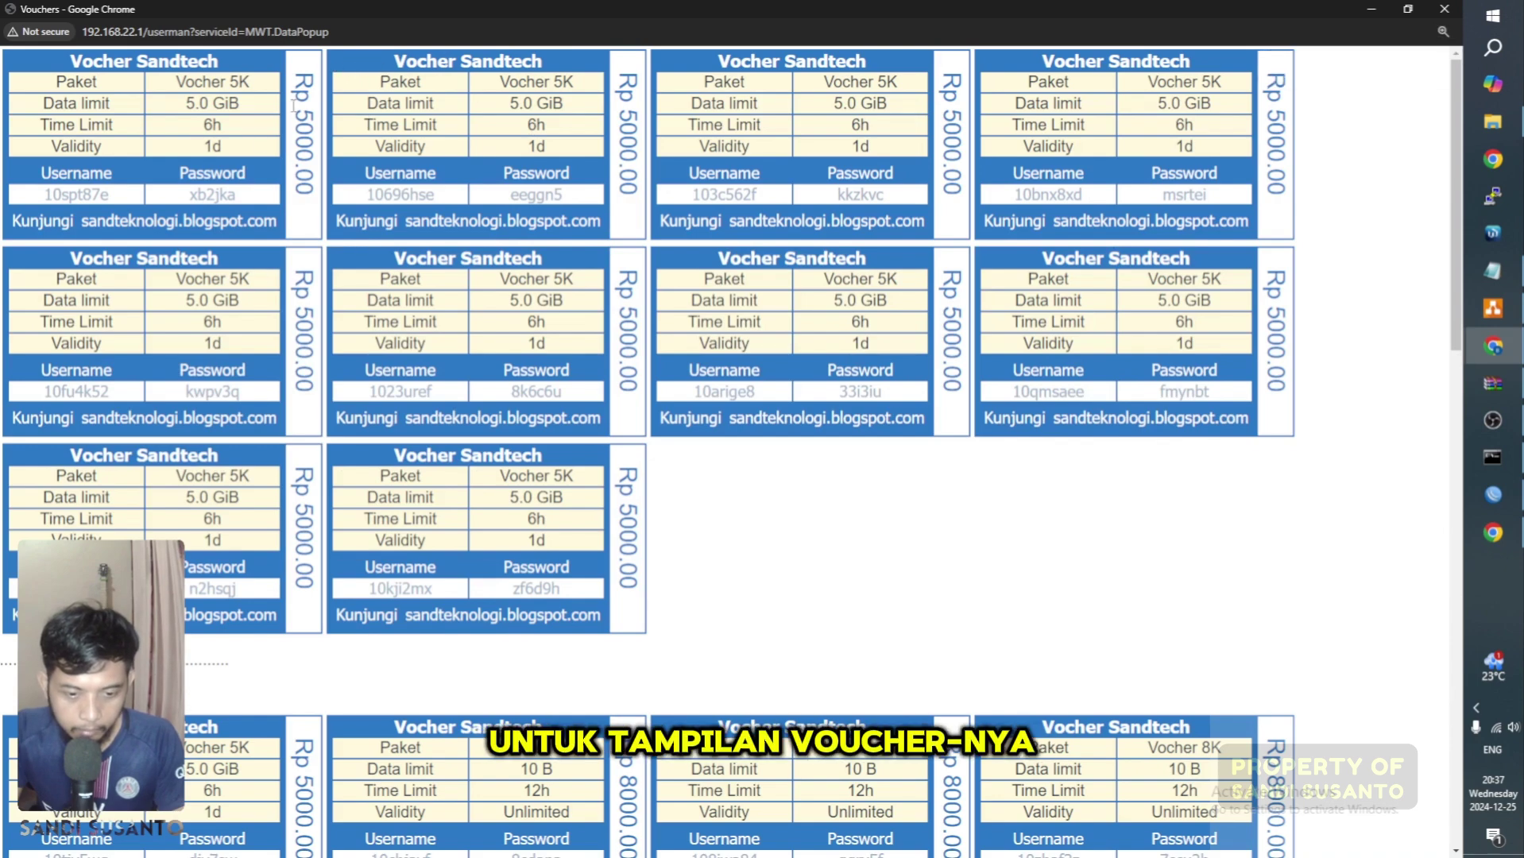
key(ctrl+minus)
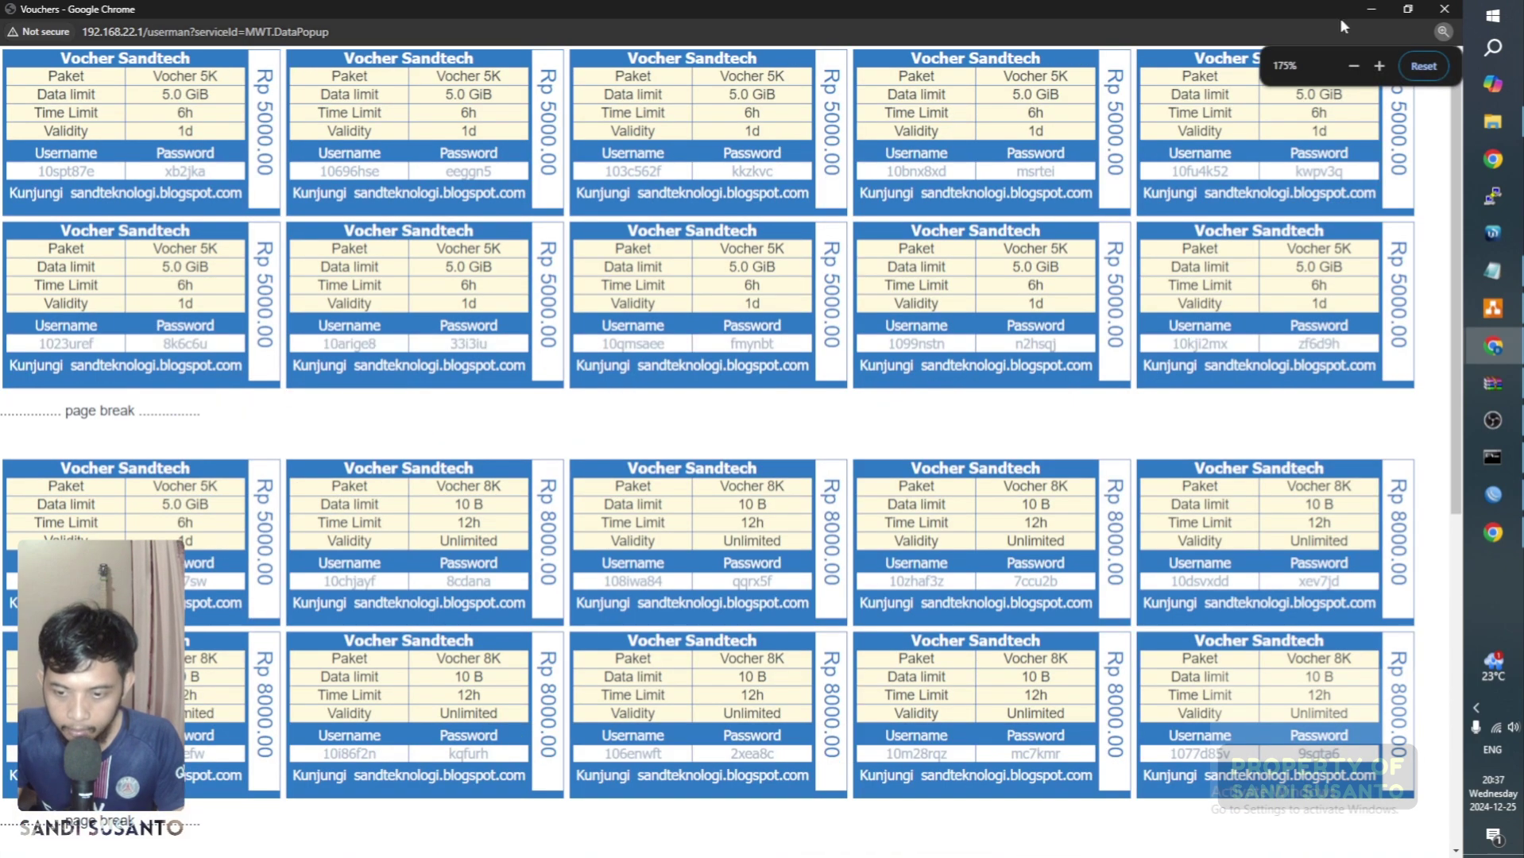
click(1443, 9)
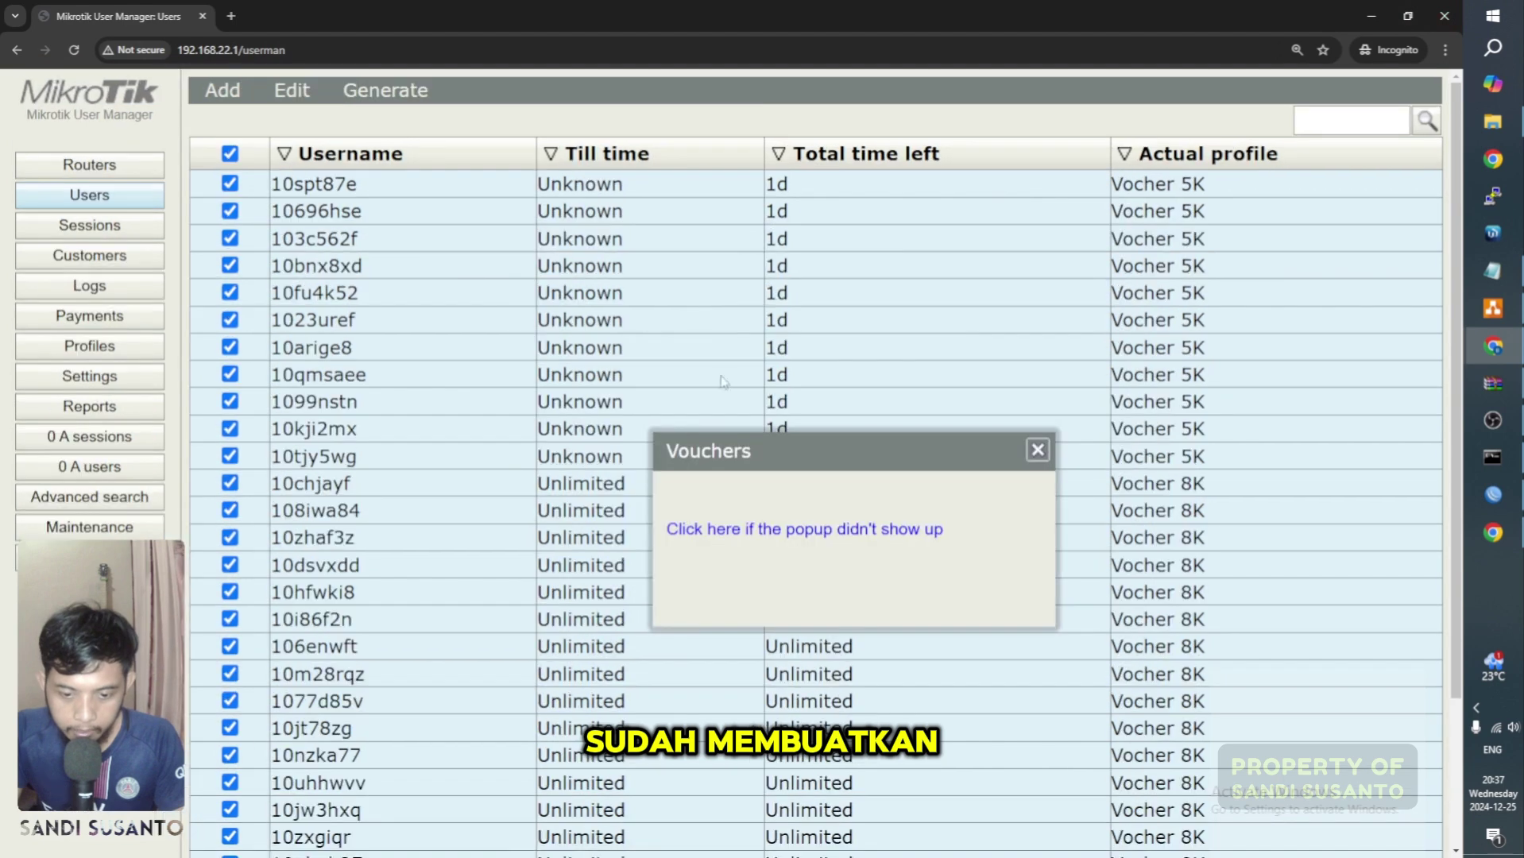
click(1037, 453)
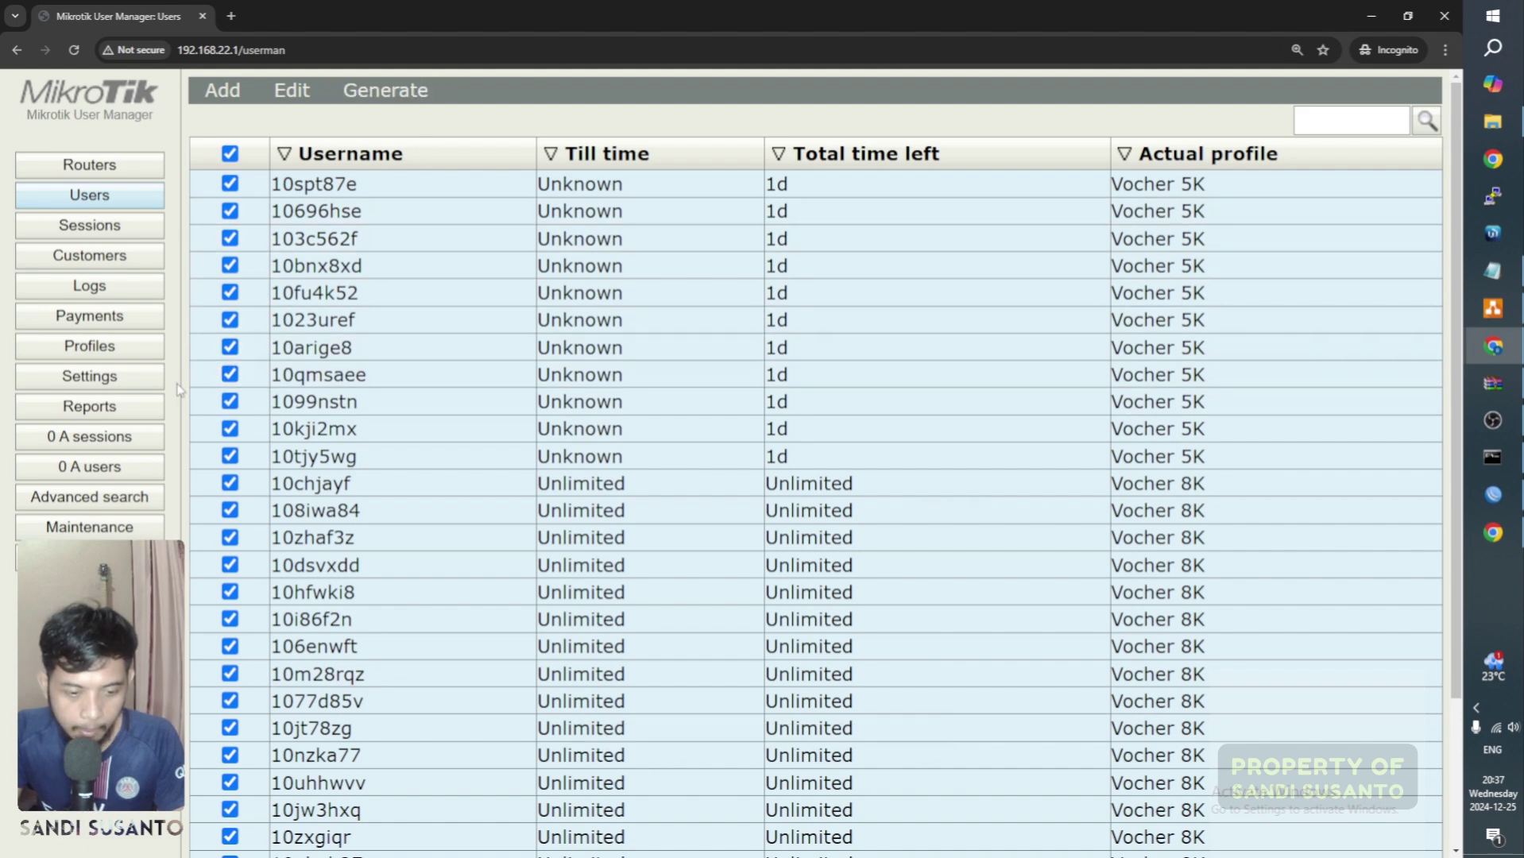
Step: Open the Vouchers template in Settings and view its Header, Footer and page-break code
click(111, 373)
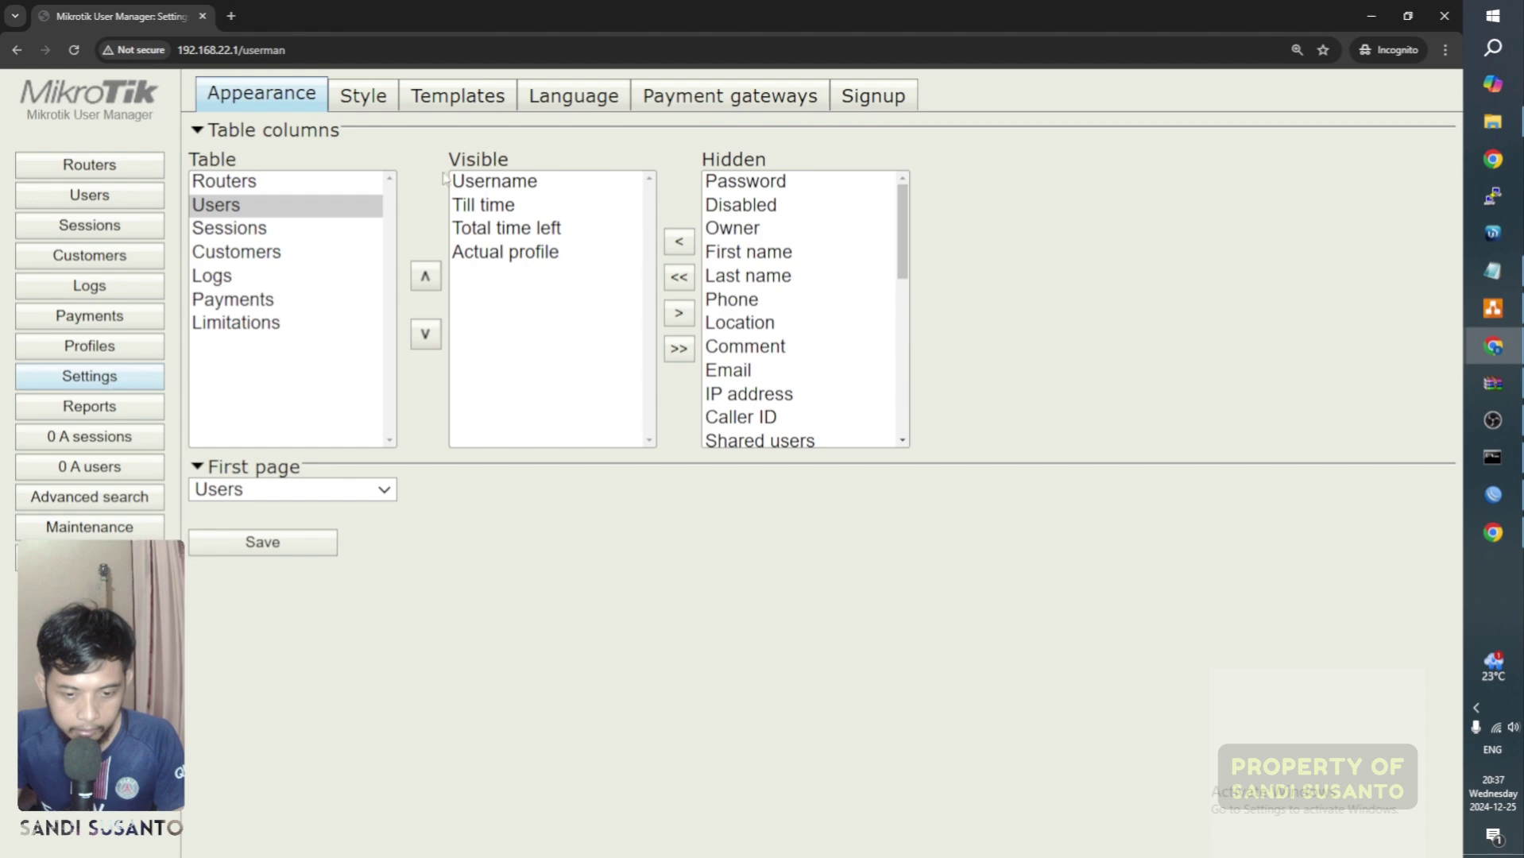
click(471, 103)
click(519, 225)
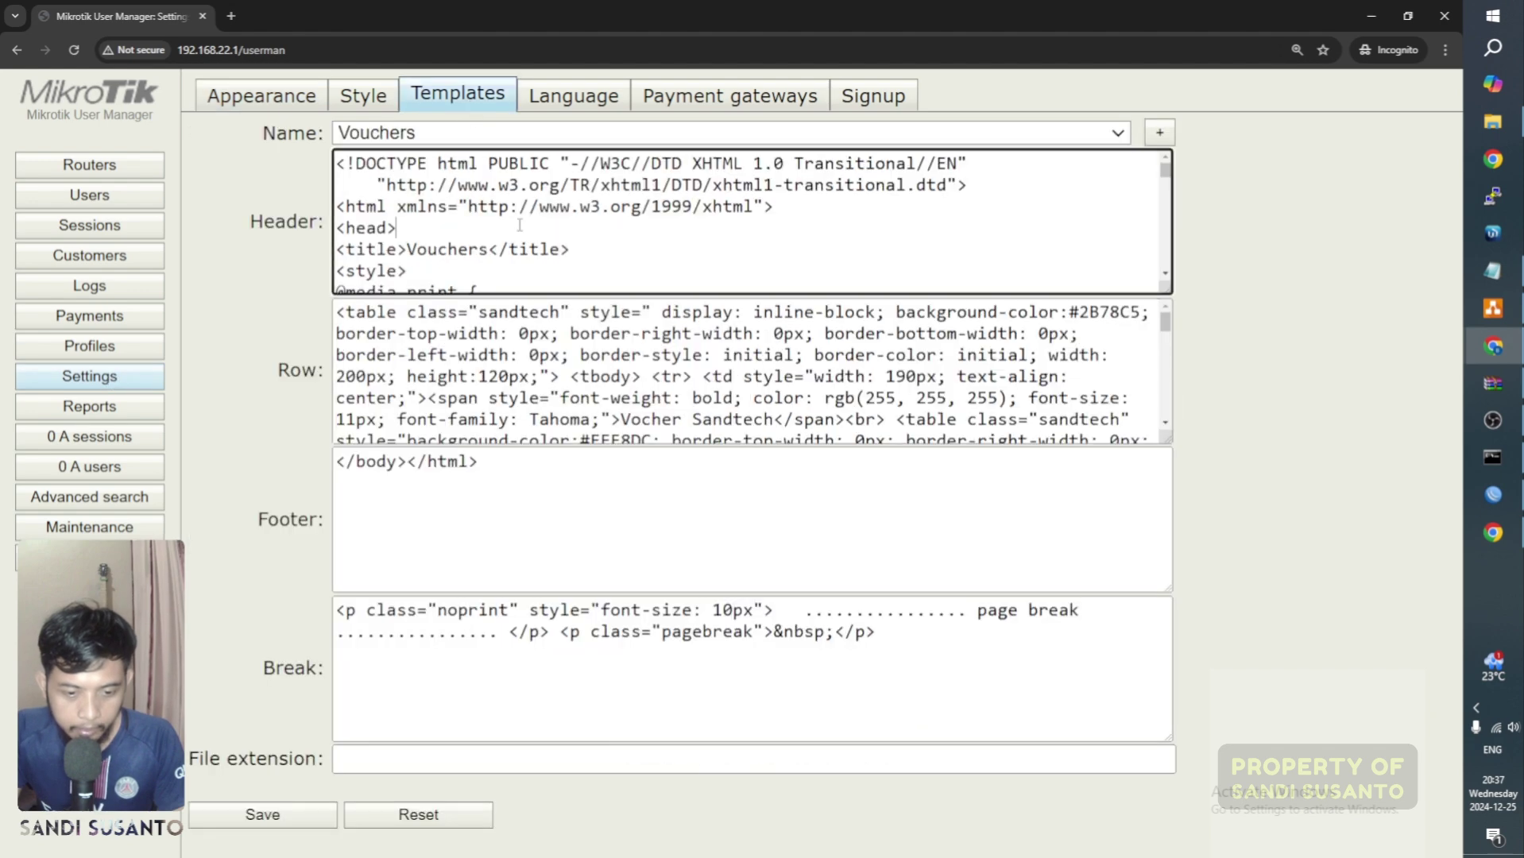
click(410, 387)
drag(407, 462, 415, 462)
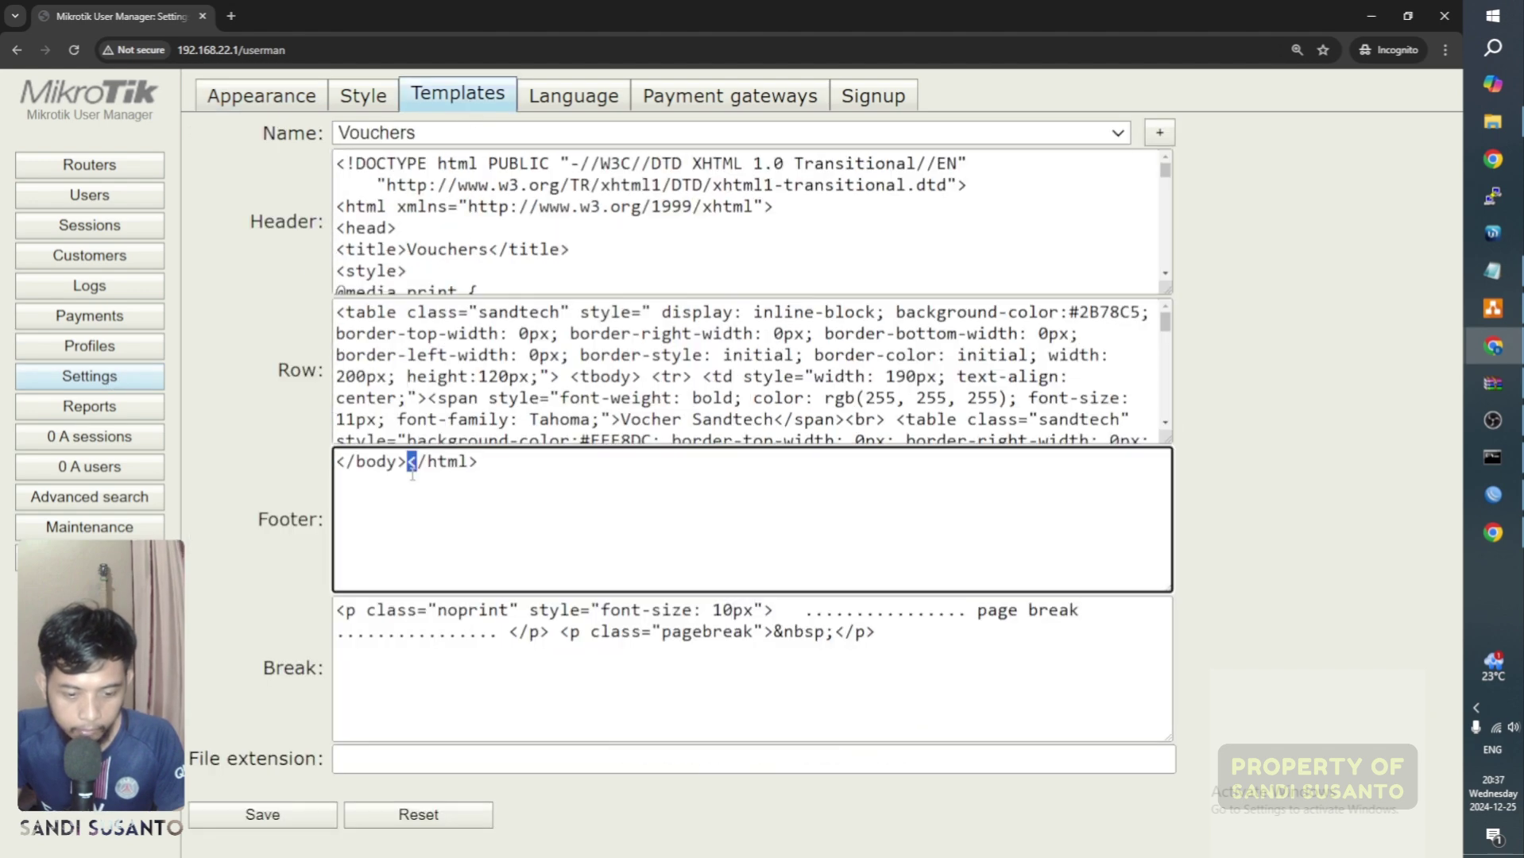
click(429, 637)
Step: Scroll through the Vouchers template's Header and Row code
click(535, 252)
scroll(535, 253, down, 15)
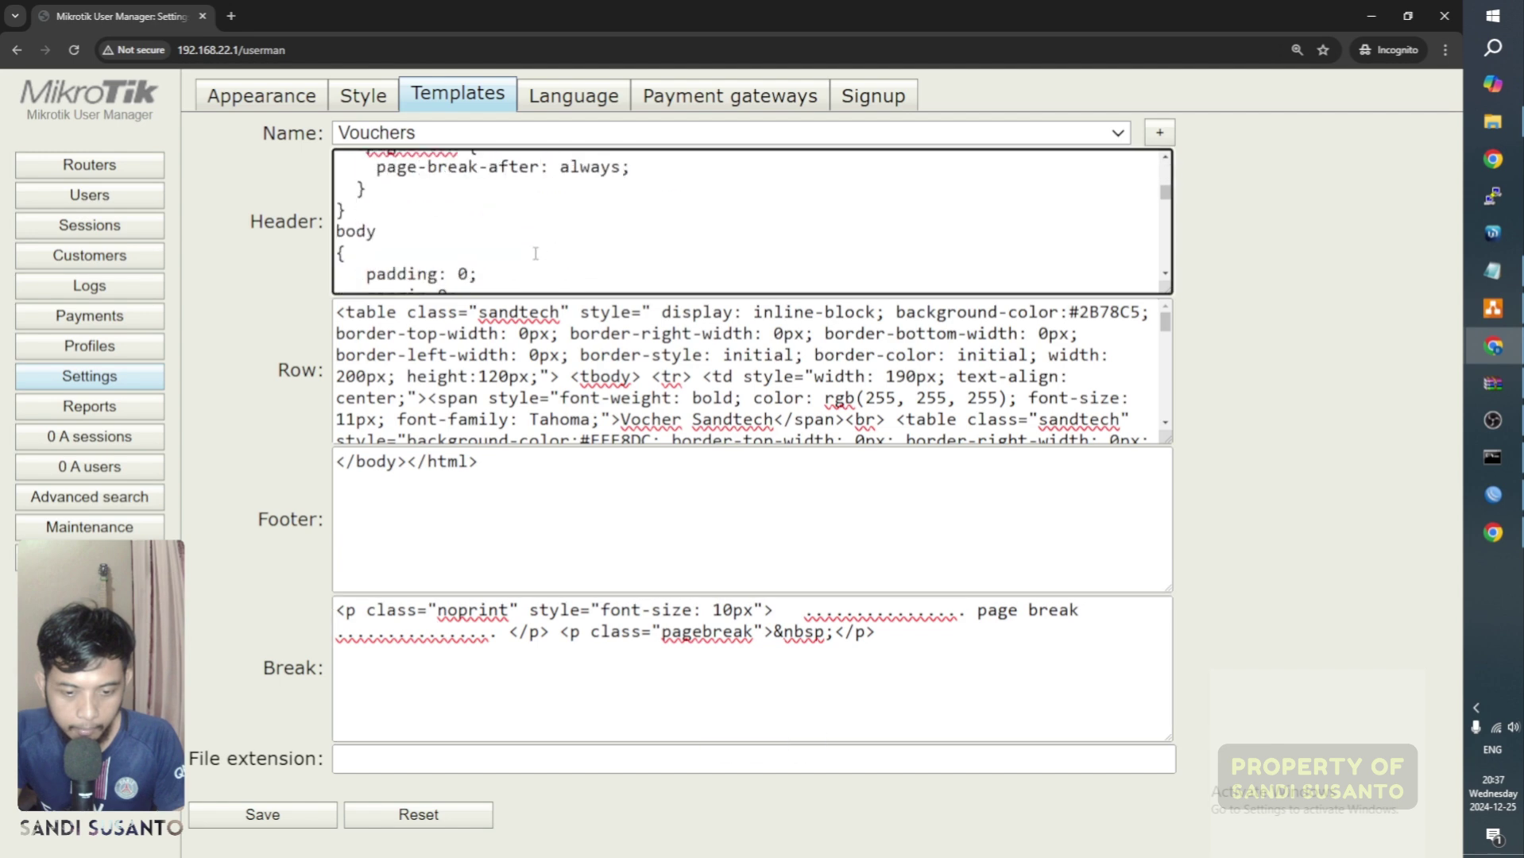
scroll(538, 269, up, 5)
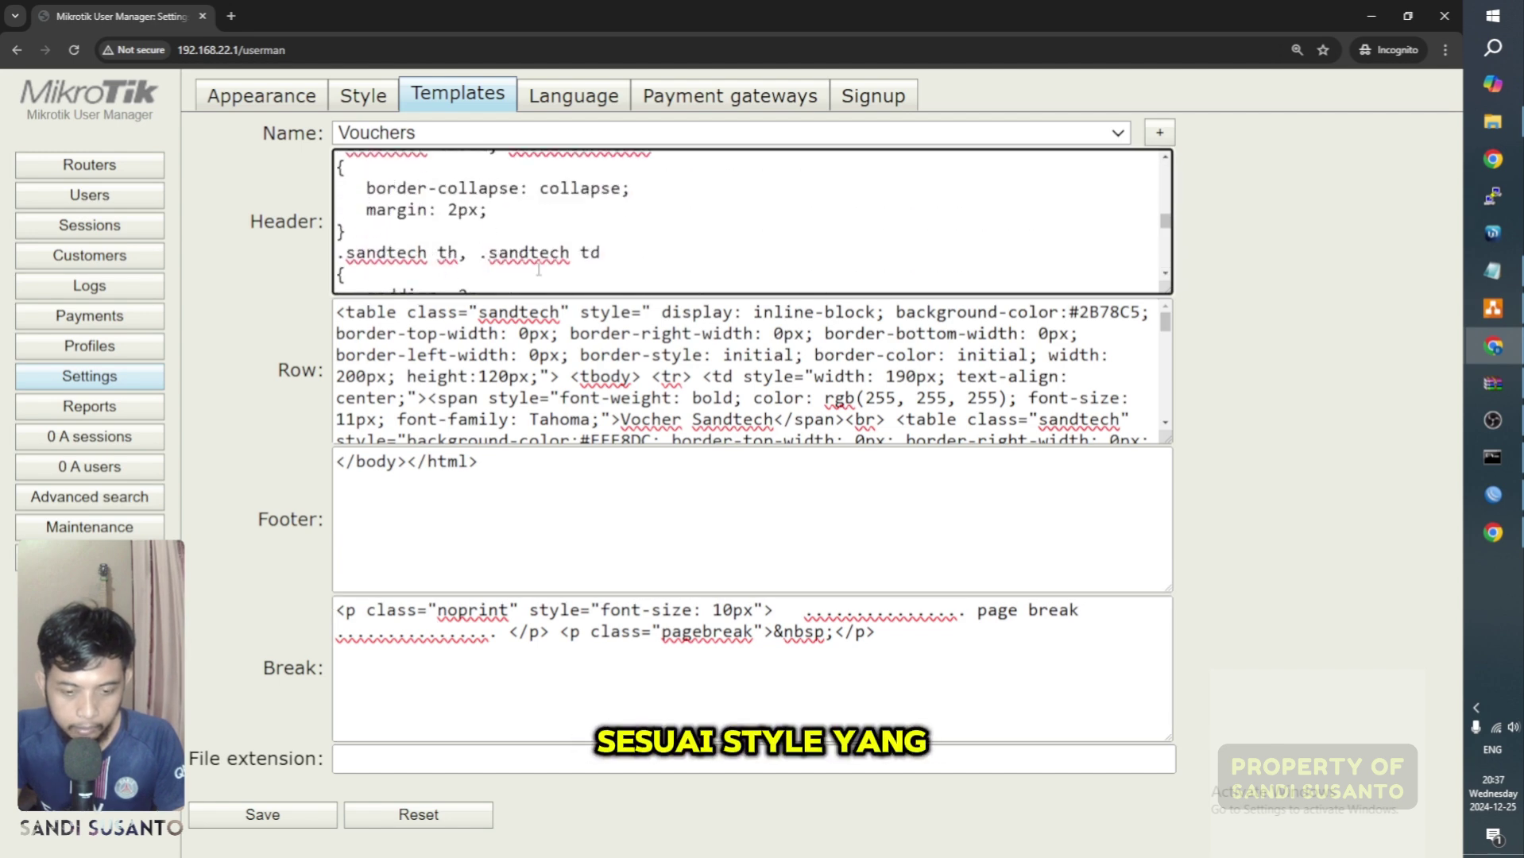
click(534, 350)
scroll(535, 349, down, 3)
scroll(535, 350, down, 5)
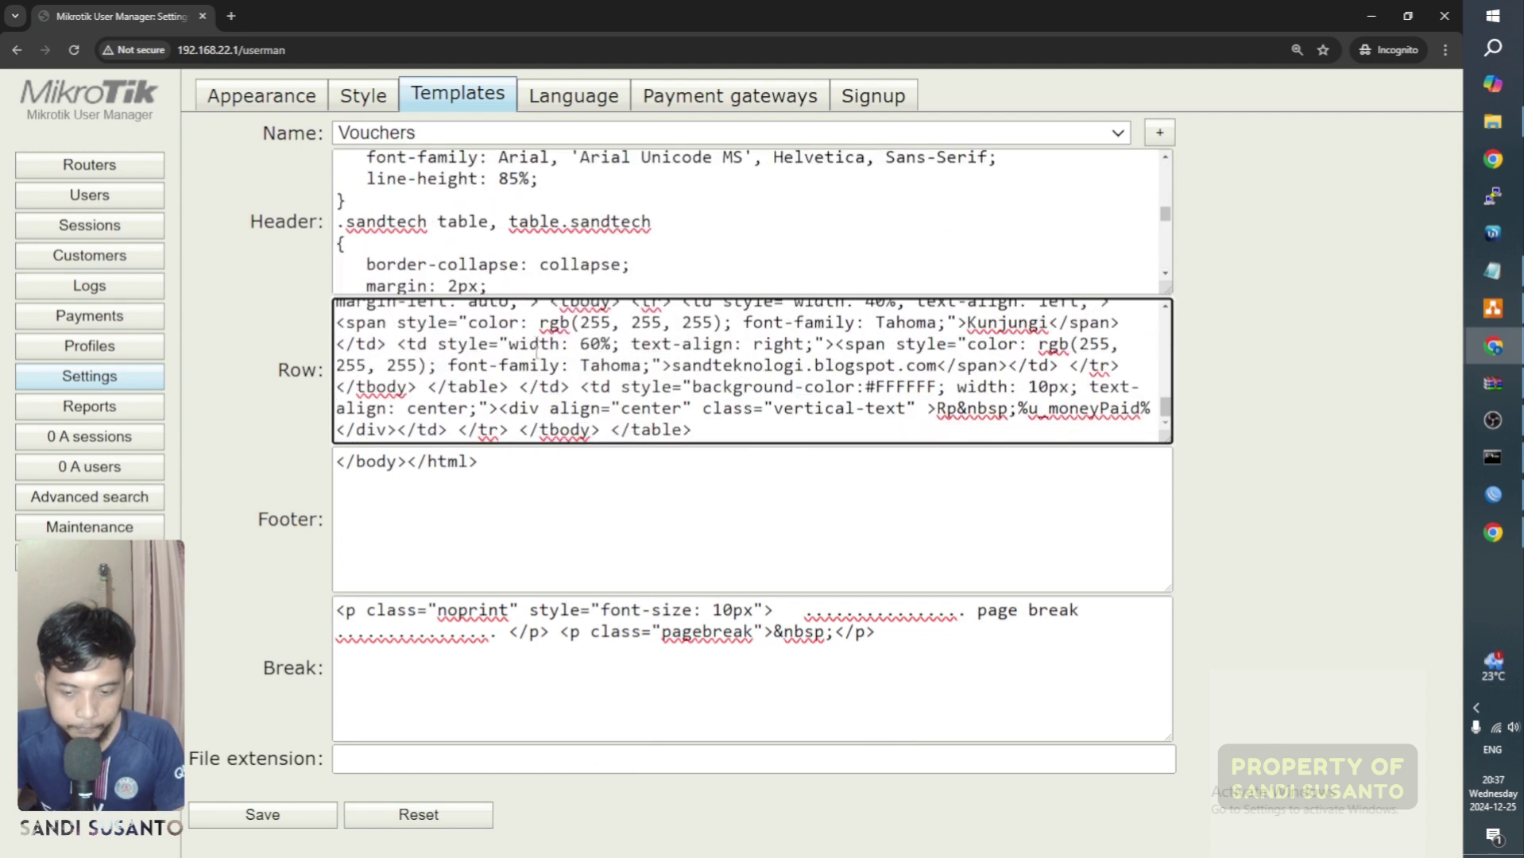
Step: Switch back to the main Chrome window
mouse_move(1493, 532)
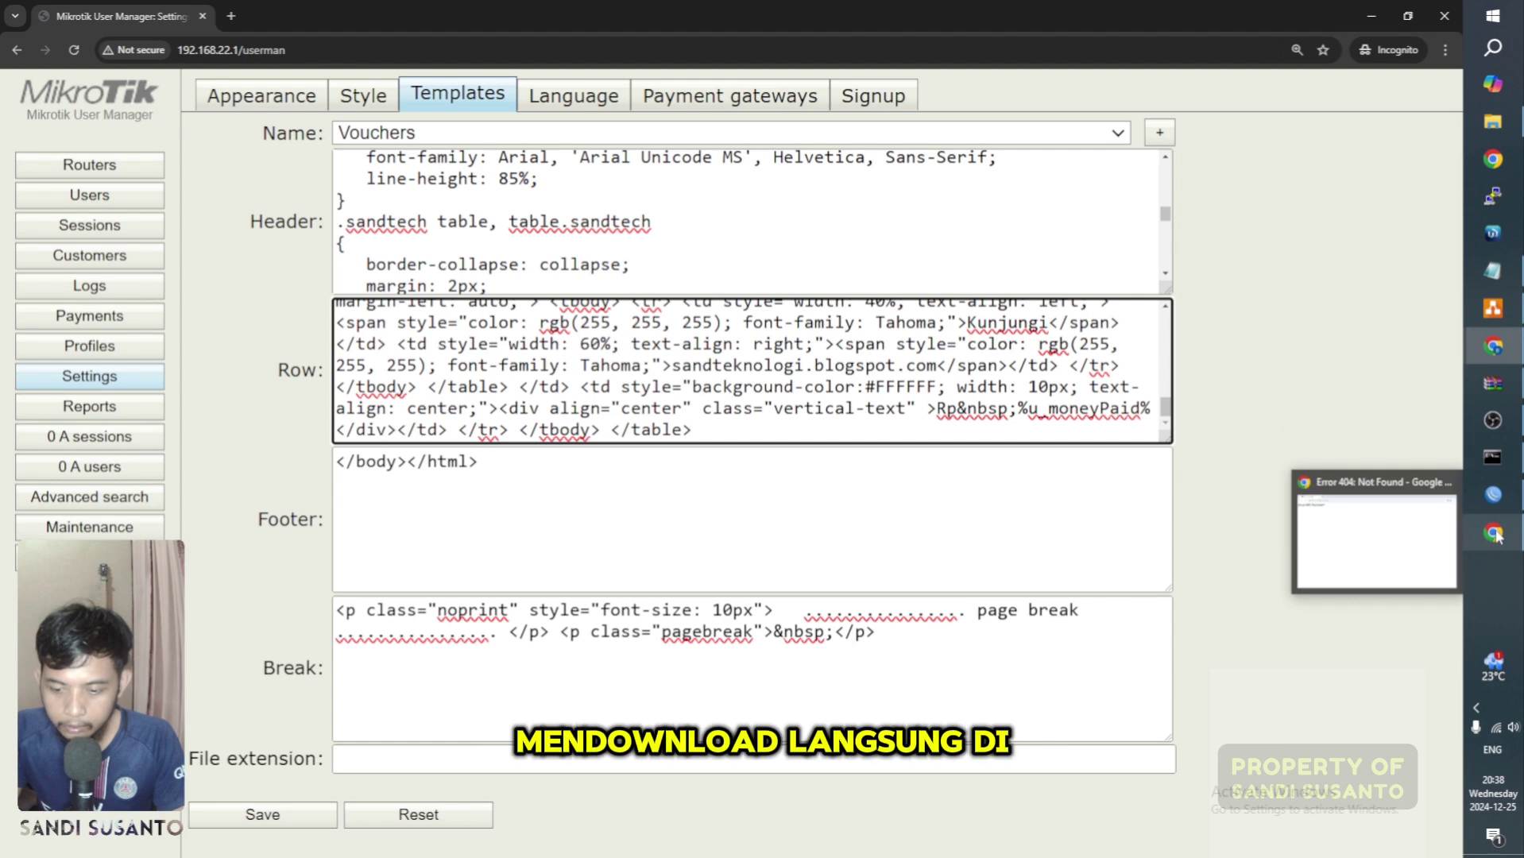
click(1405, 554)
click(231, 16)
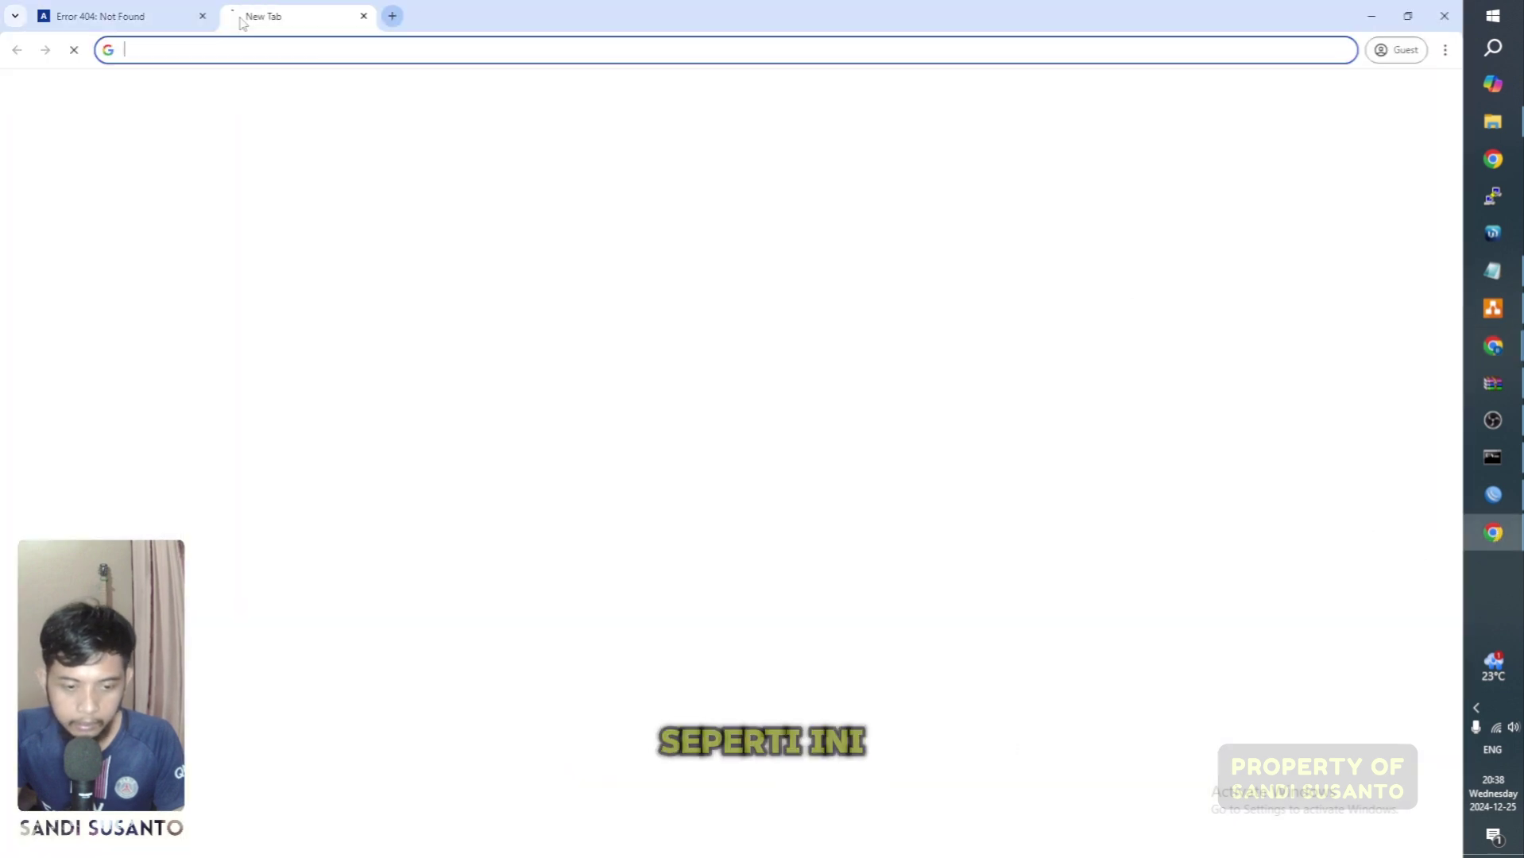
text(word)
key(BackSpace)
key(BackSpace)
key(BackSpace)
key(BackSpace)
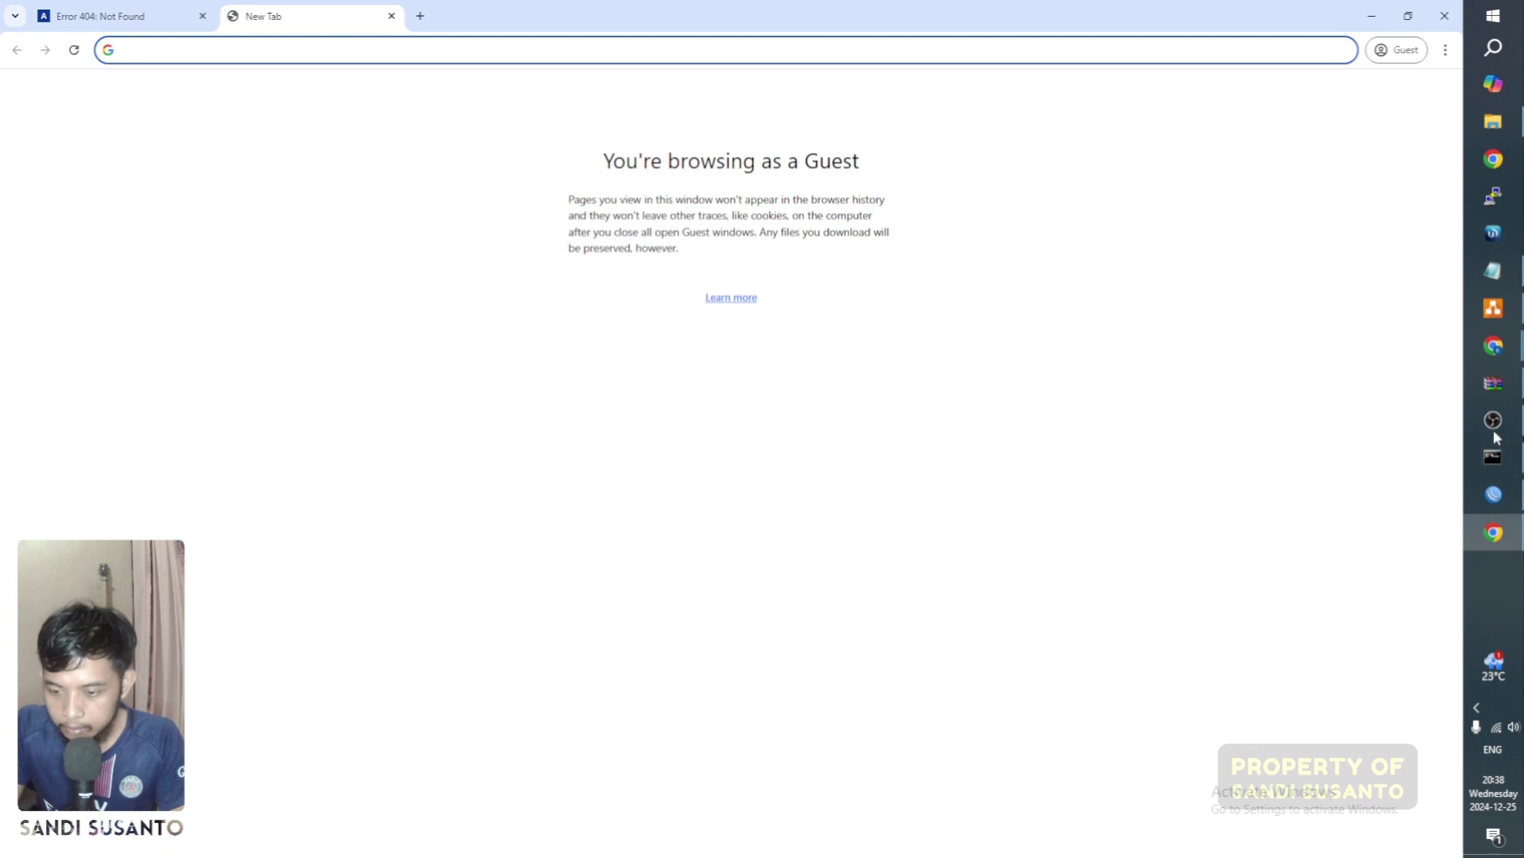
click(1493, 383)
mouse_move(1494, 346)
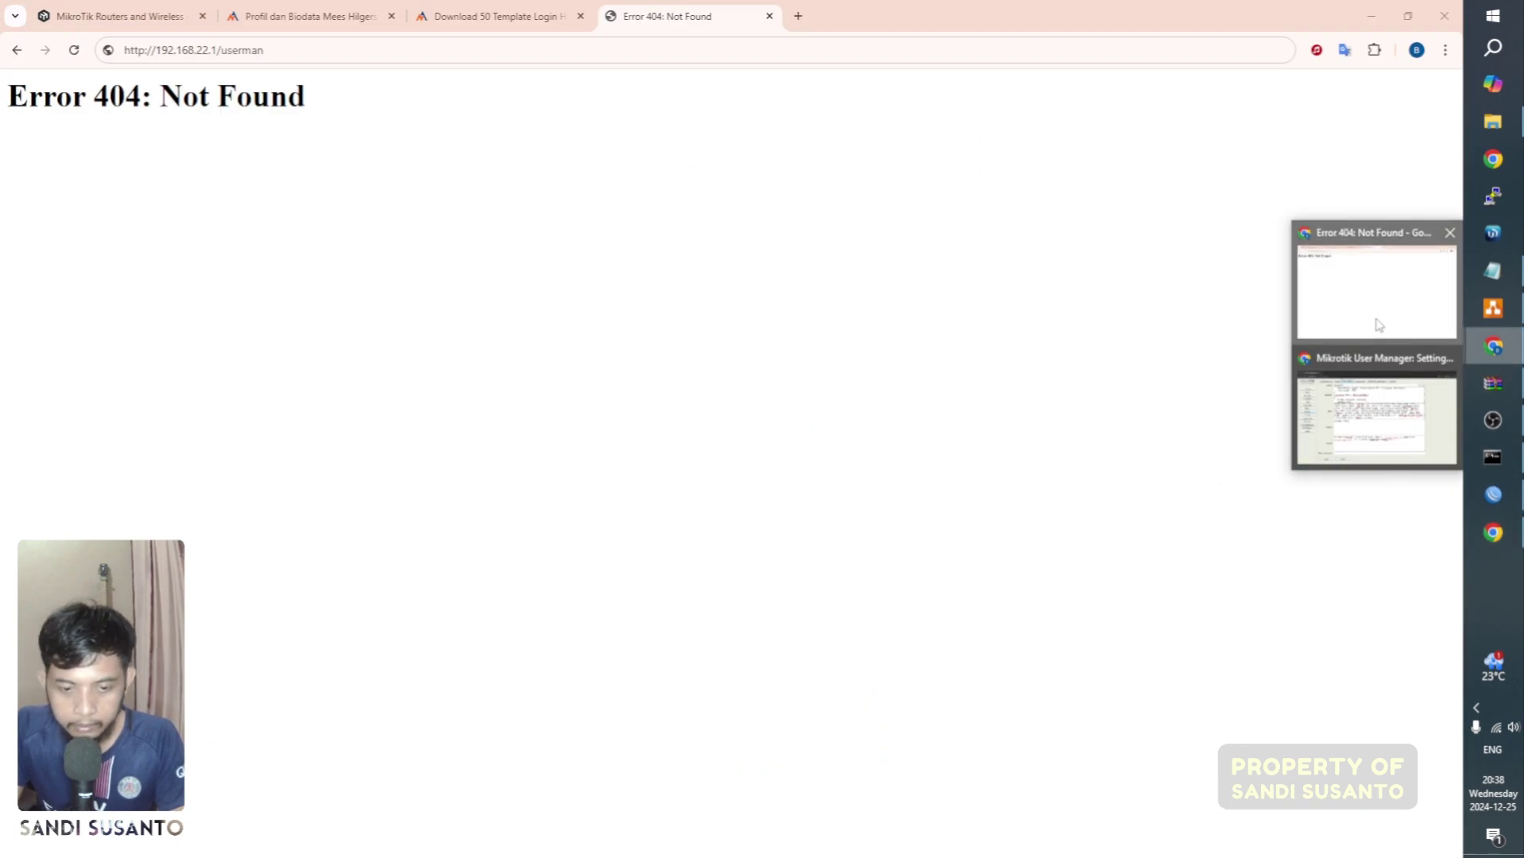
click(1374, 322)
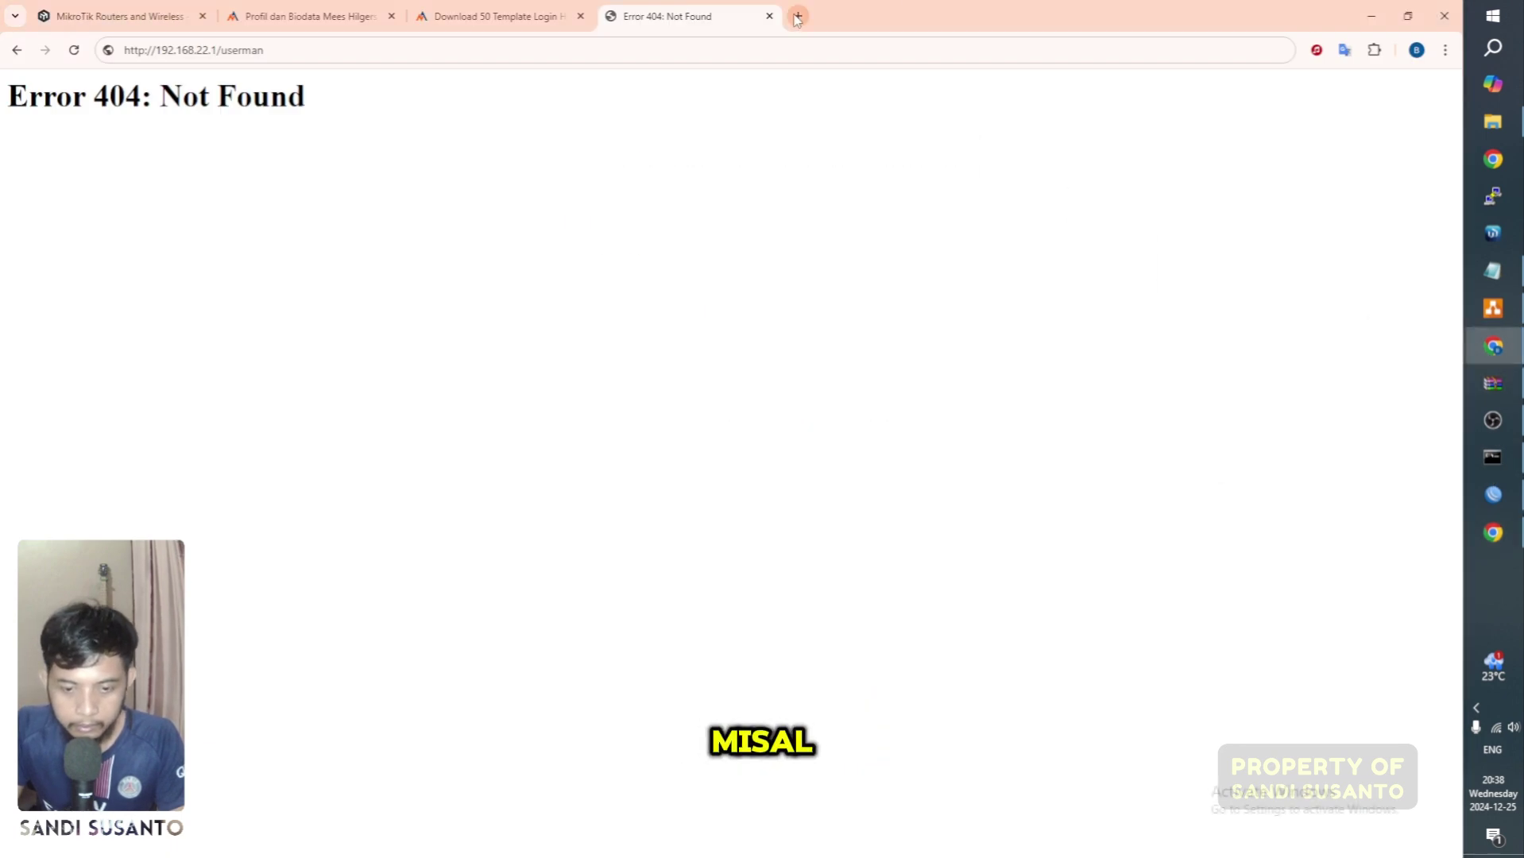
Step: Google 'download template vocher mikrotik hospot', browse results, then close the Vouchers print window
click(797, 17)
click(595, 457)
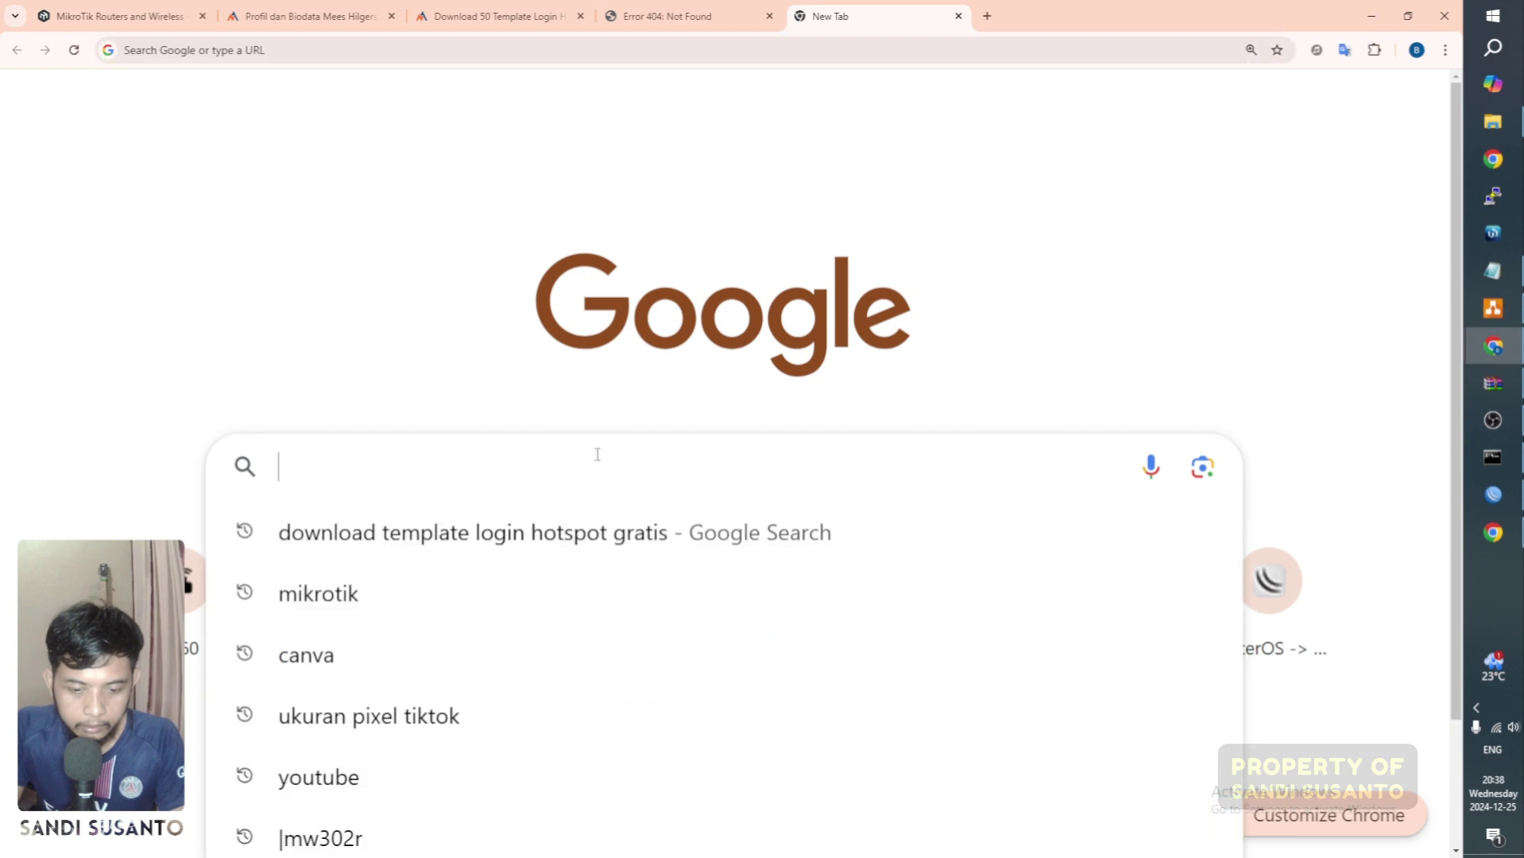
text(download temp)
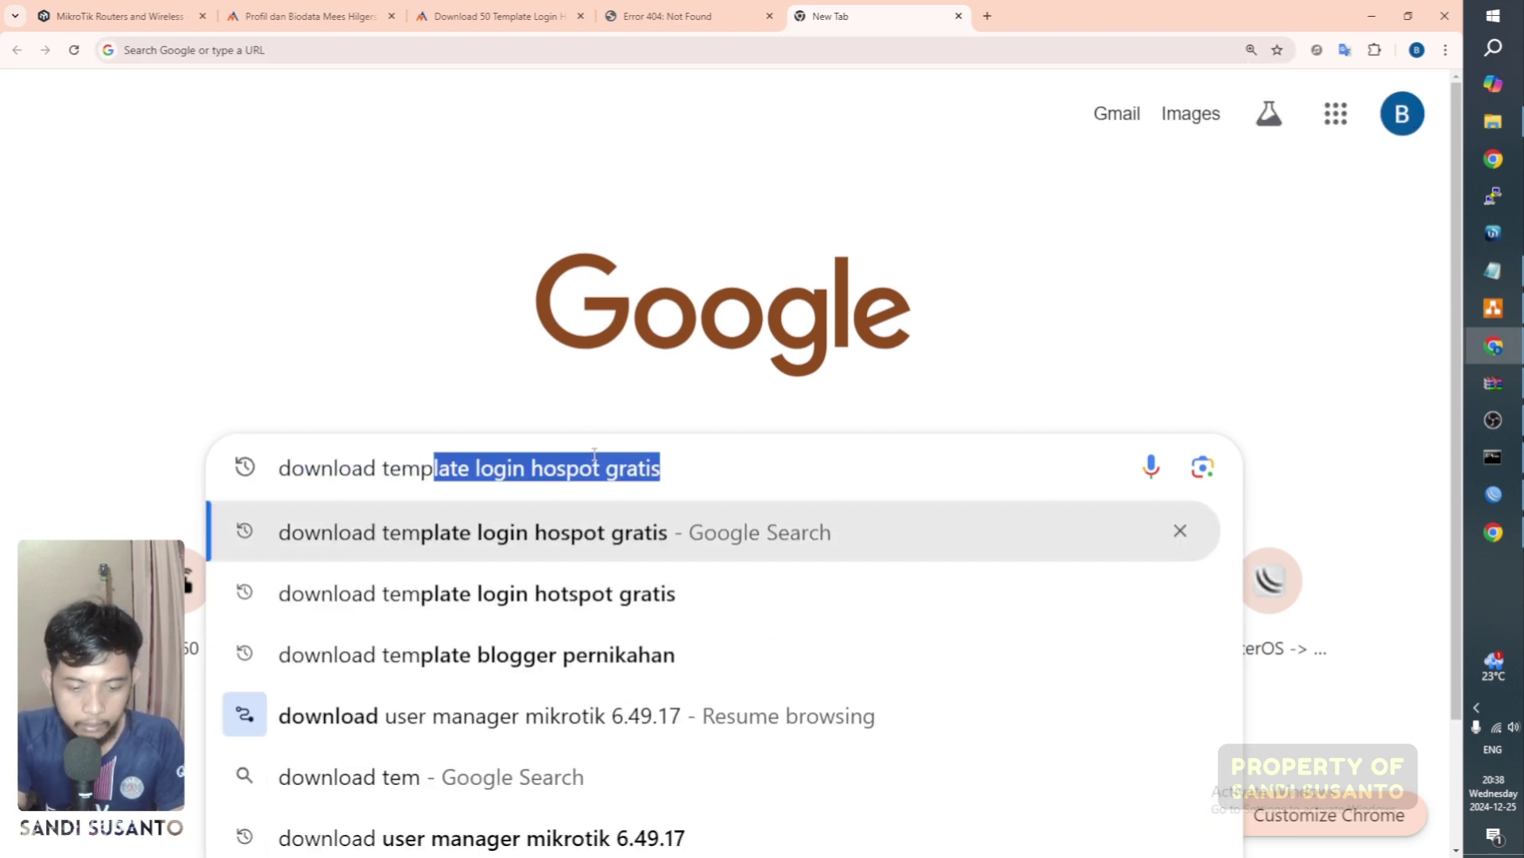
text(late voc)
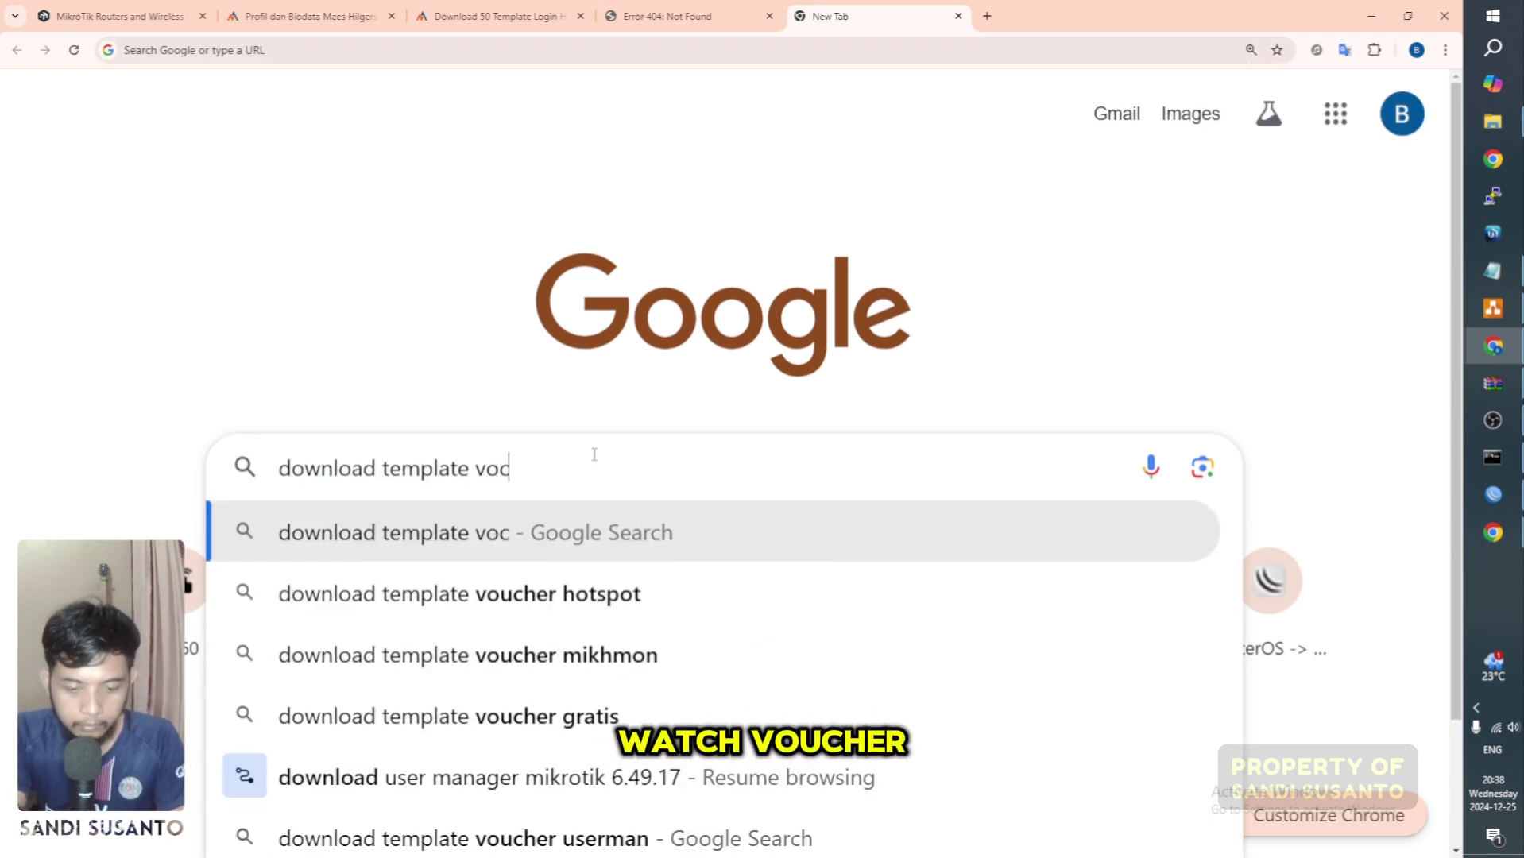
key(BackSpace)
text(cher )
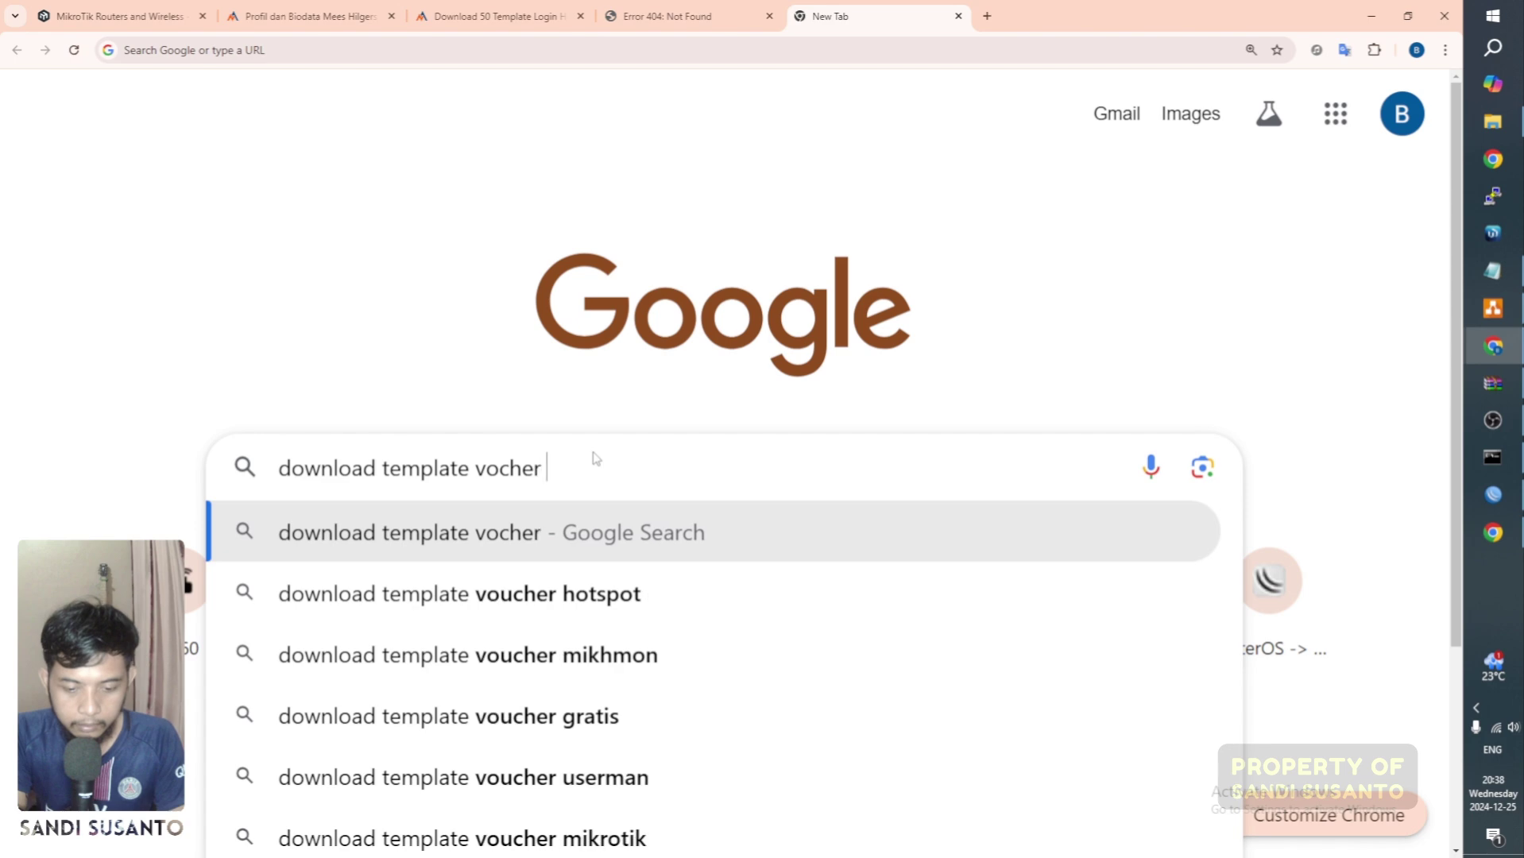
text(mikrotik hospo)
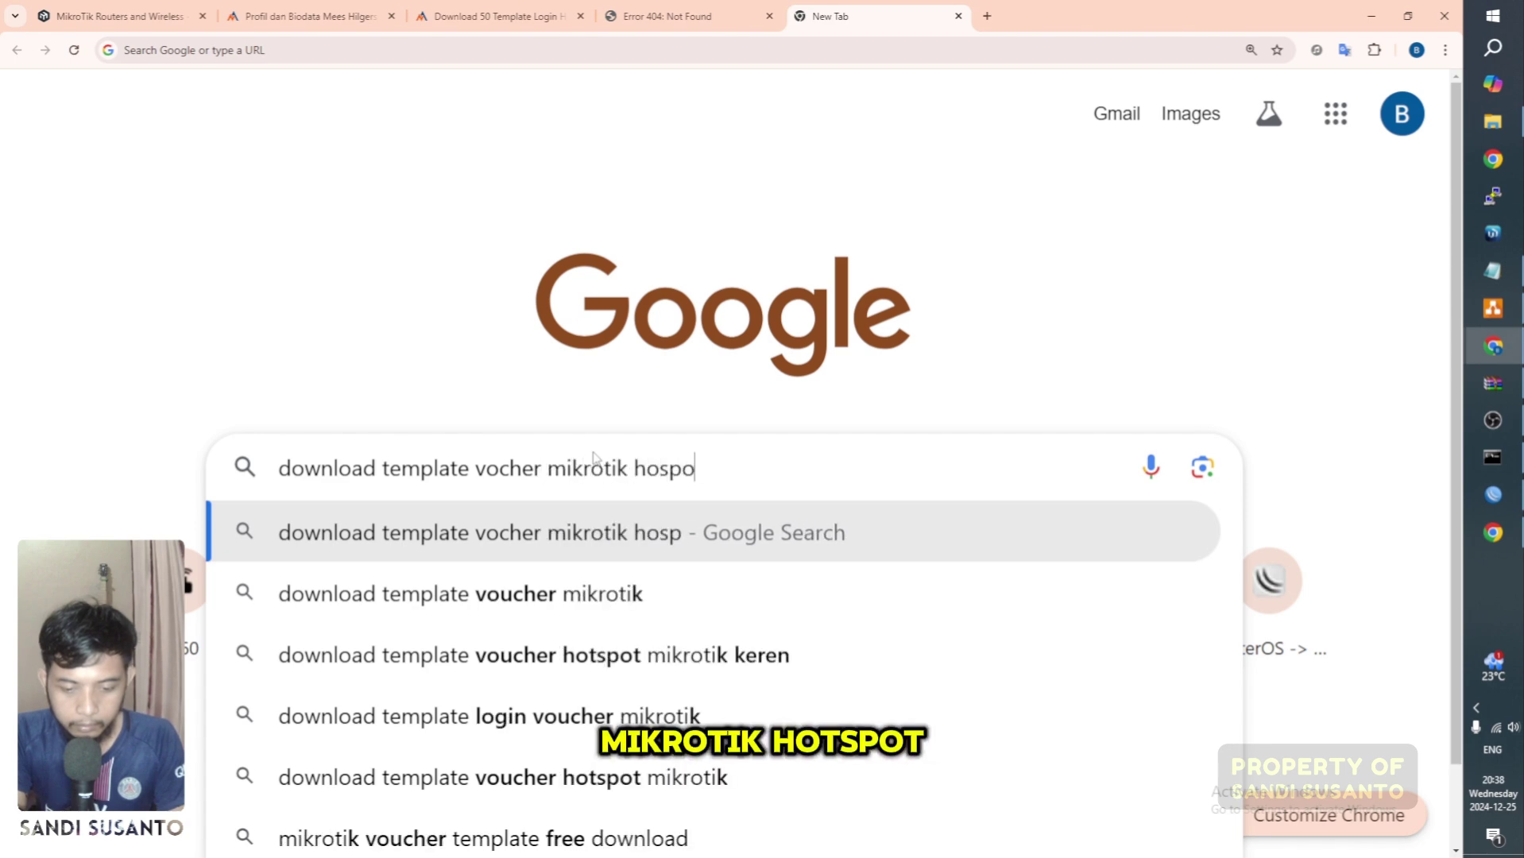
text(t)
key(Return)
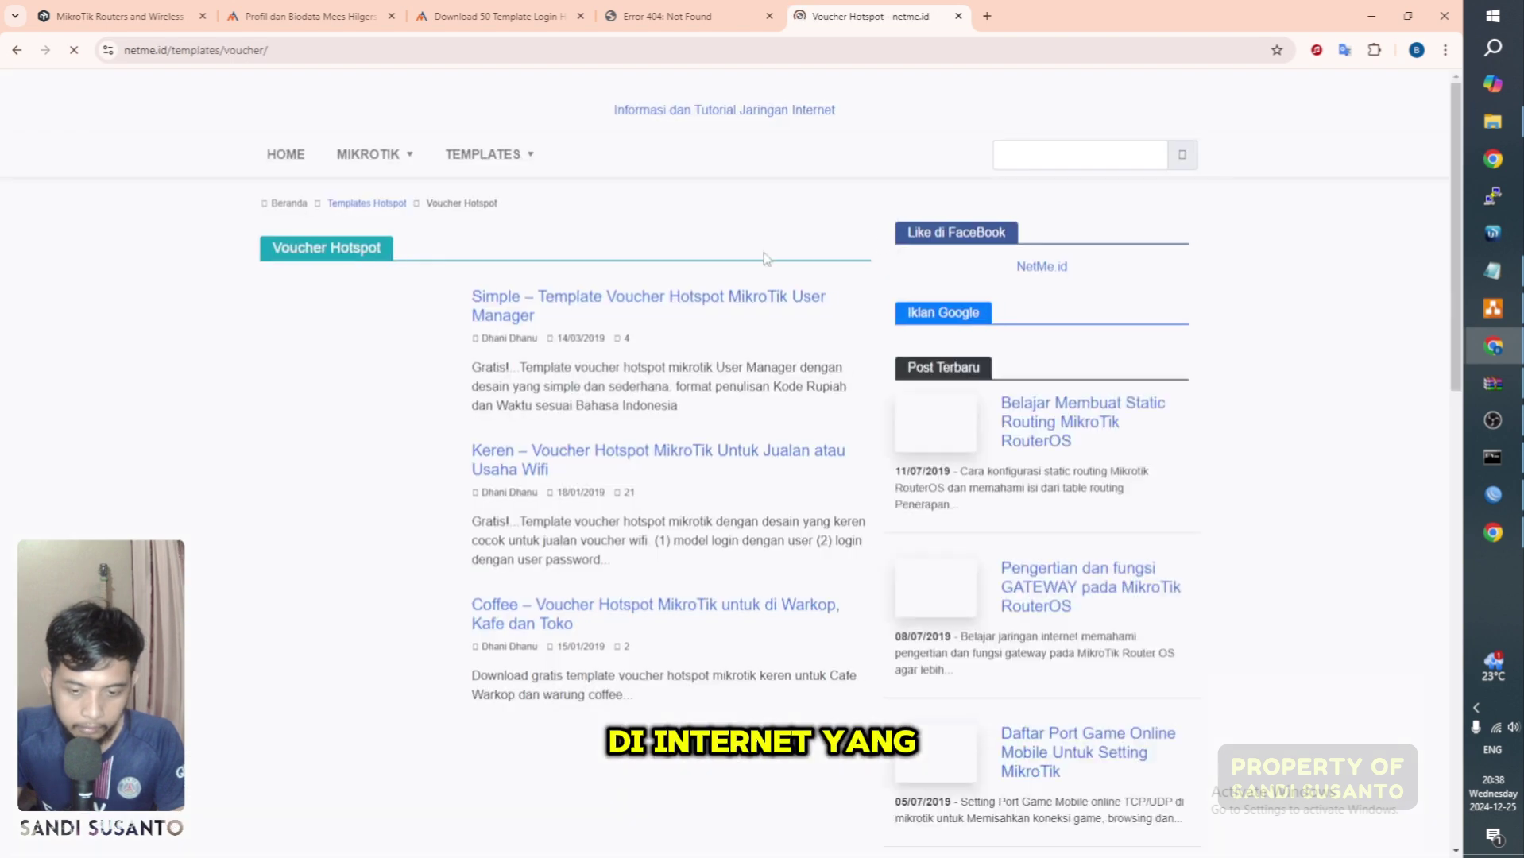
scroll(719, 459, down, 3)
scroll(719, 459, up, 5)
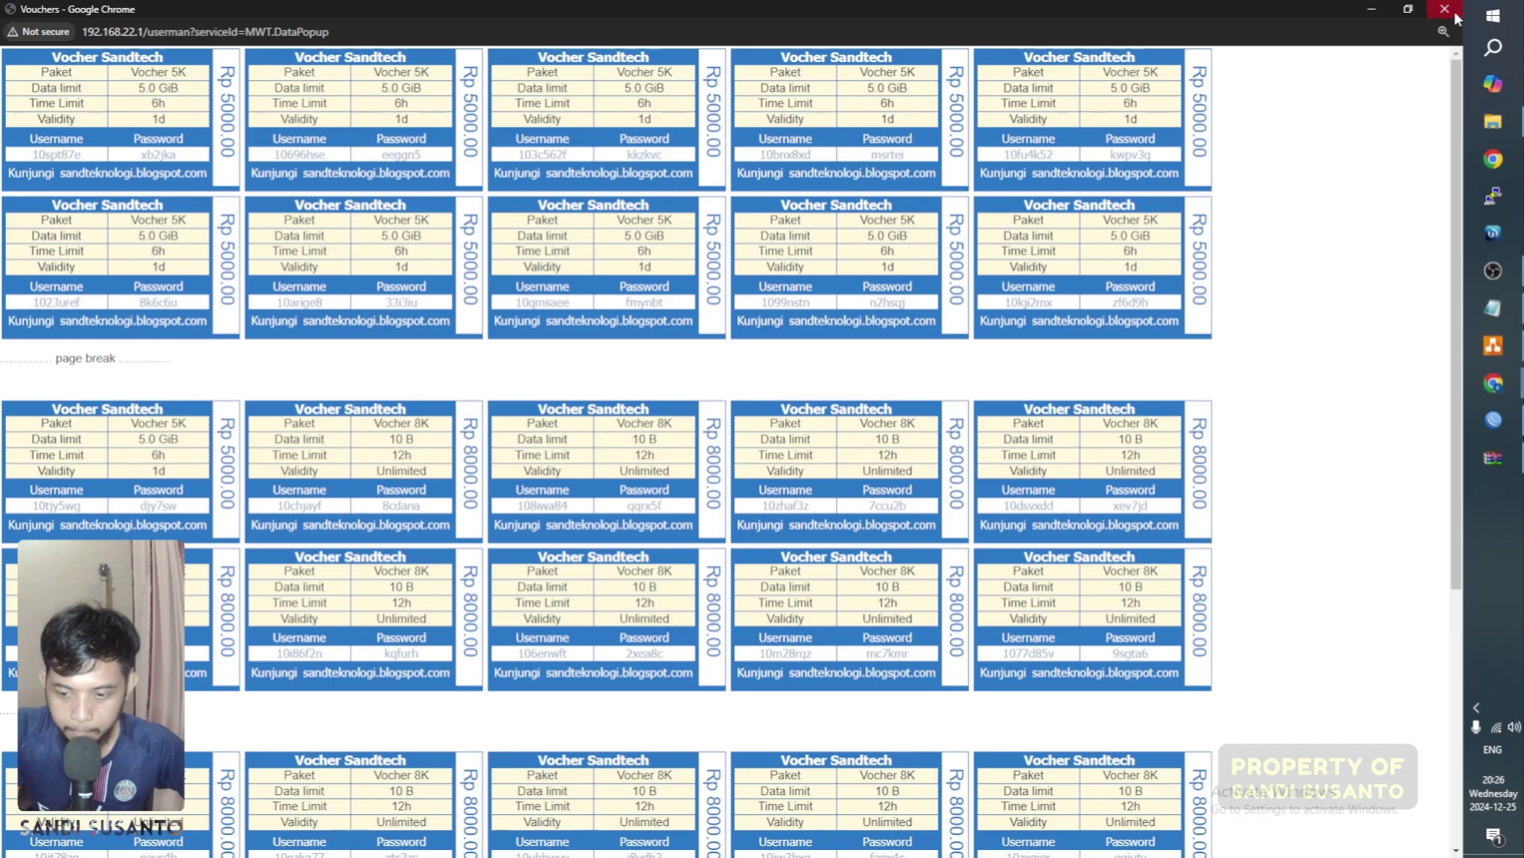
click(1444, 9)
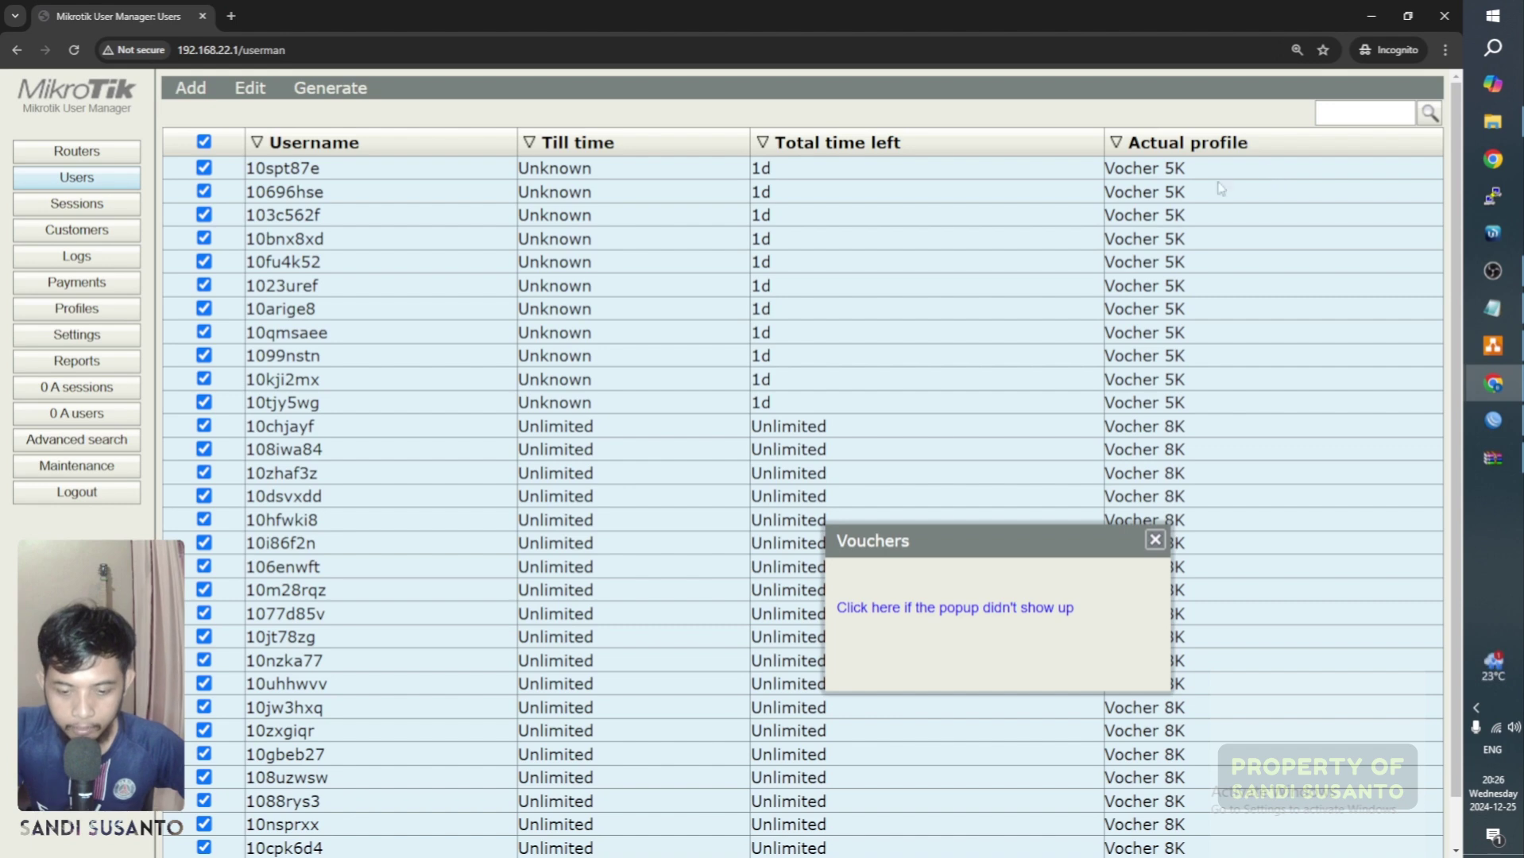
click(1155, 540)
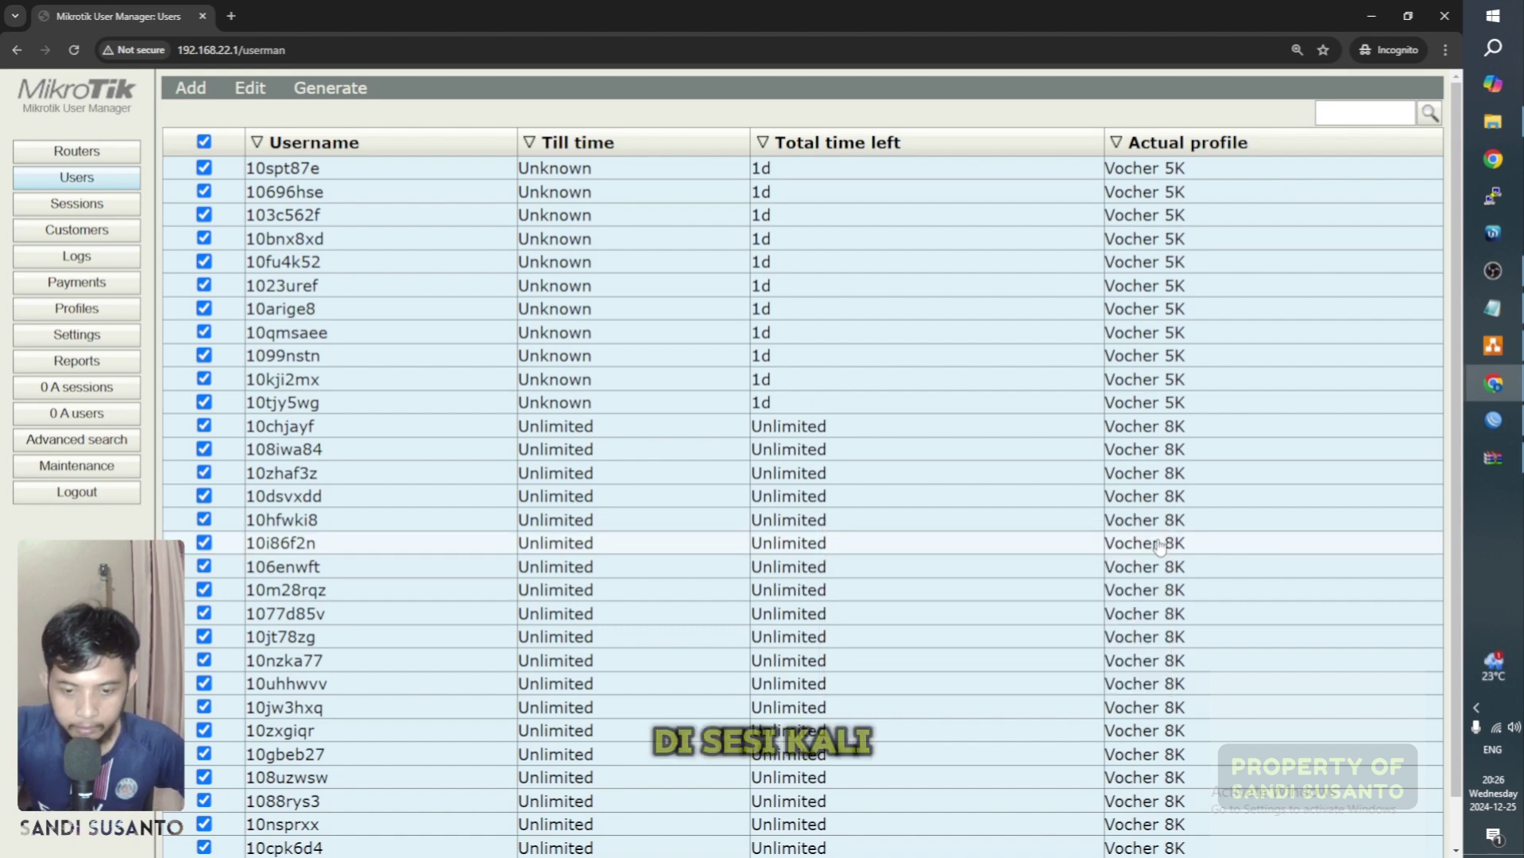